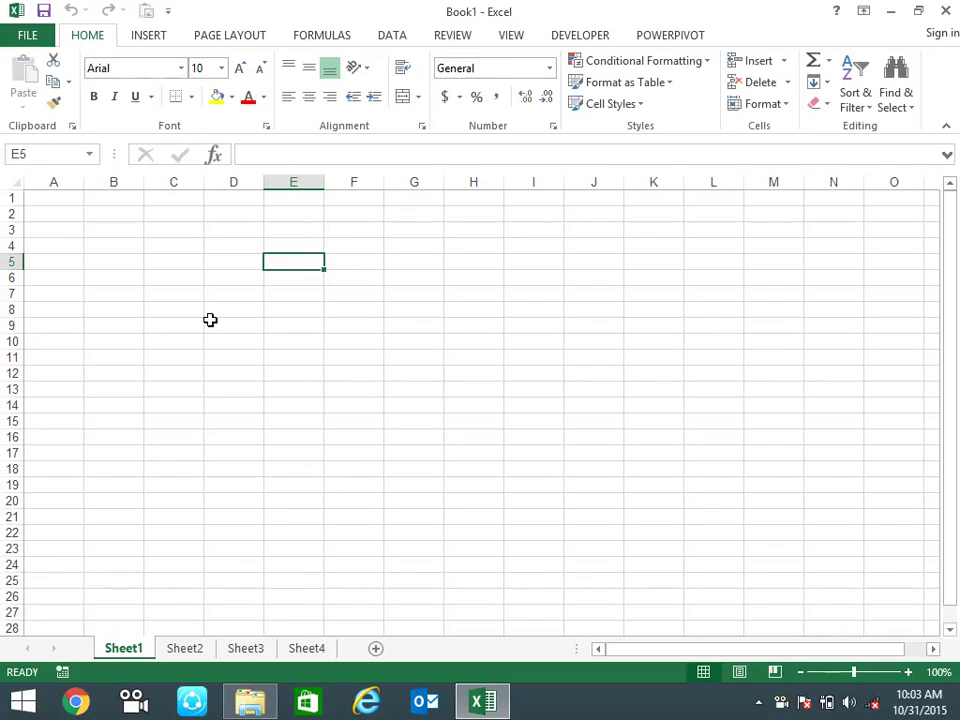
- Browse the Lookup & Reference function list on the Formulas tab, then select cell B3
{"action": "left_click", "coordinate": [76, 214]}
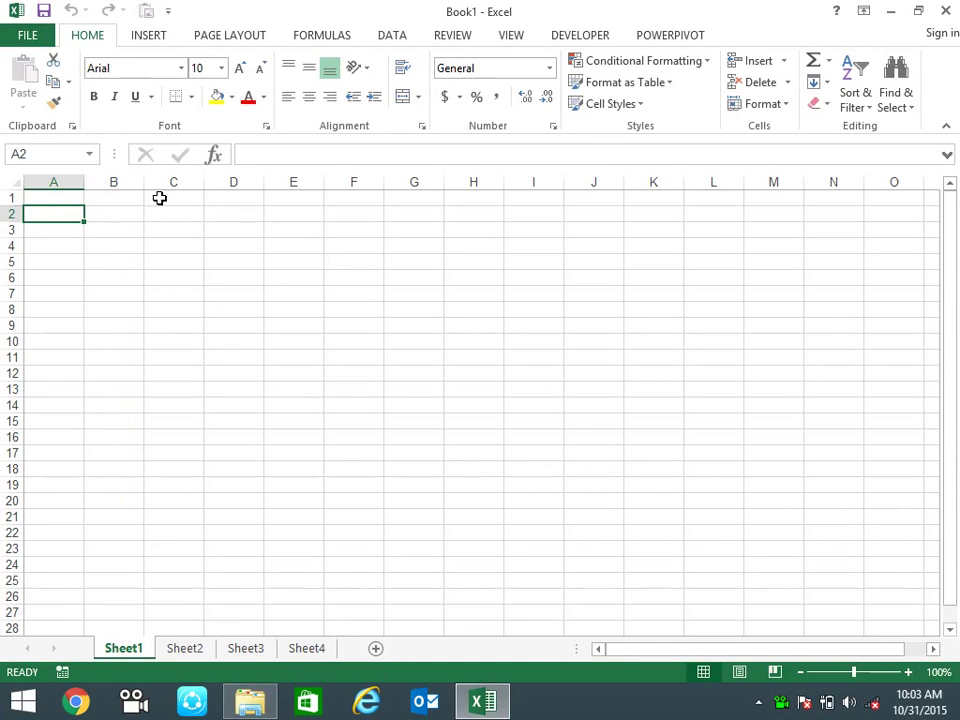
{"action": "left_click", "coordinate": [398, 36]}
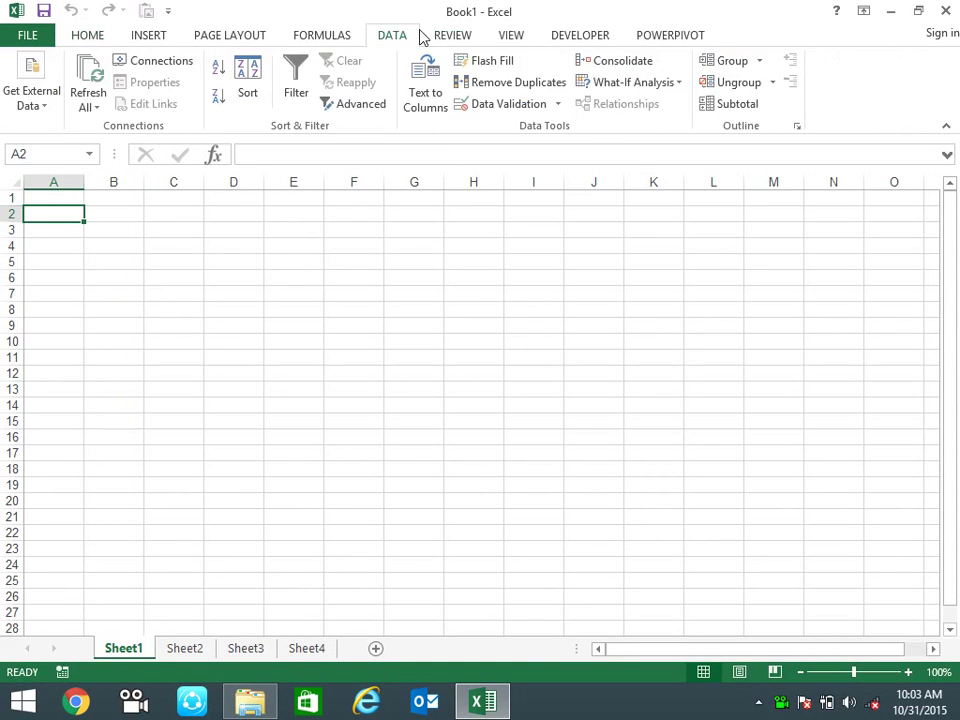
{"action": "left_click", "coordinate": [348, 38]}
{"action": "left_click", "coordinate": [370, 62]}
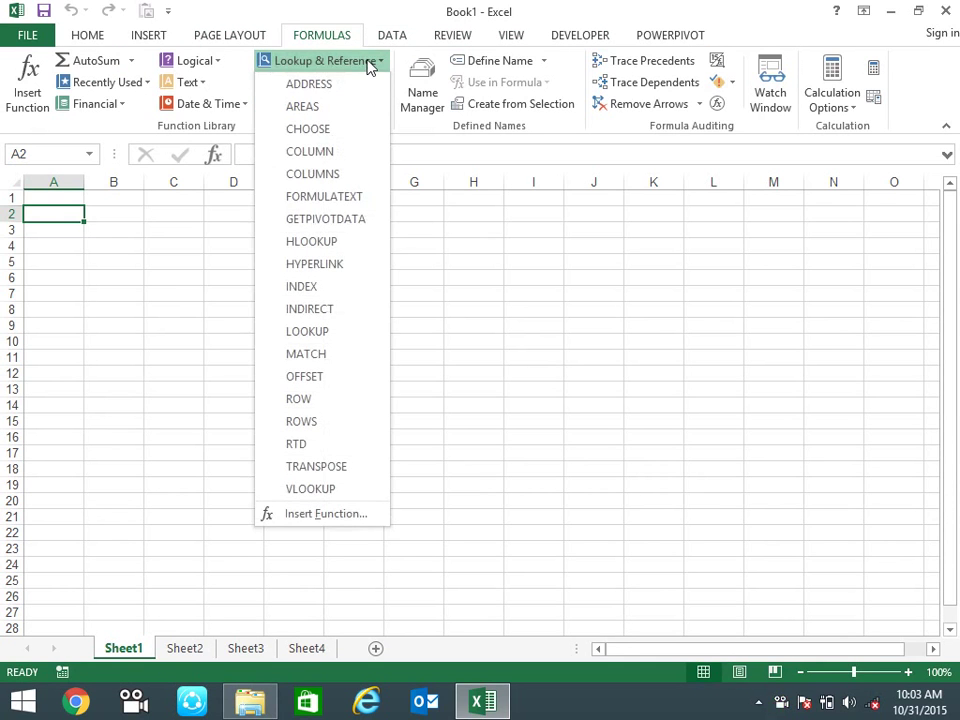
{"action": "left_click", "coordinate": [128, 222]}
{"action": "left_click", "coordinate": [131, 229]}
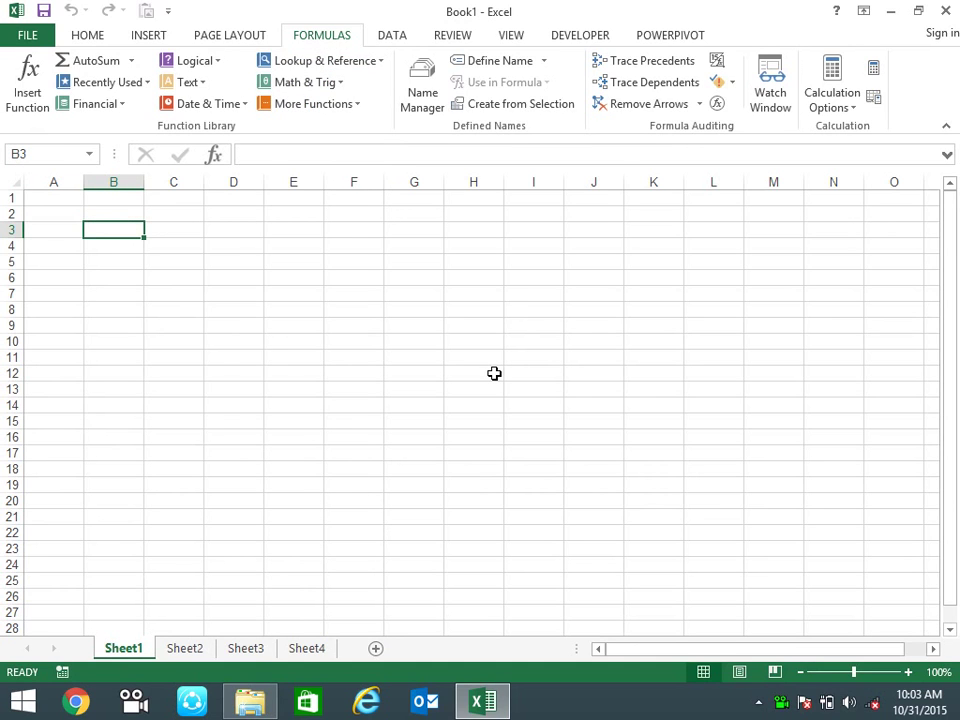
- Enter =ADDRESS(1,2) in B3 so it returns $B$1
{"action": "type", "text": "=ADD"}
{"action": "key", "text": "Tab"}
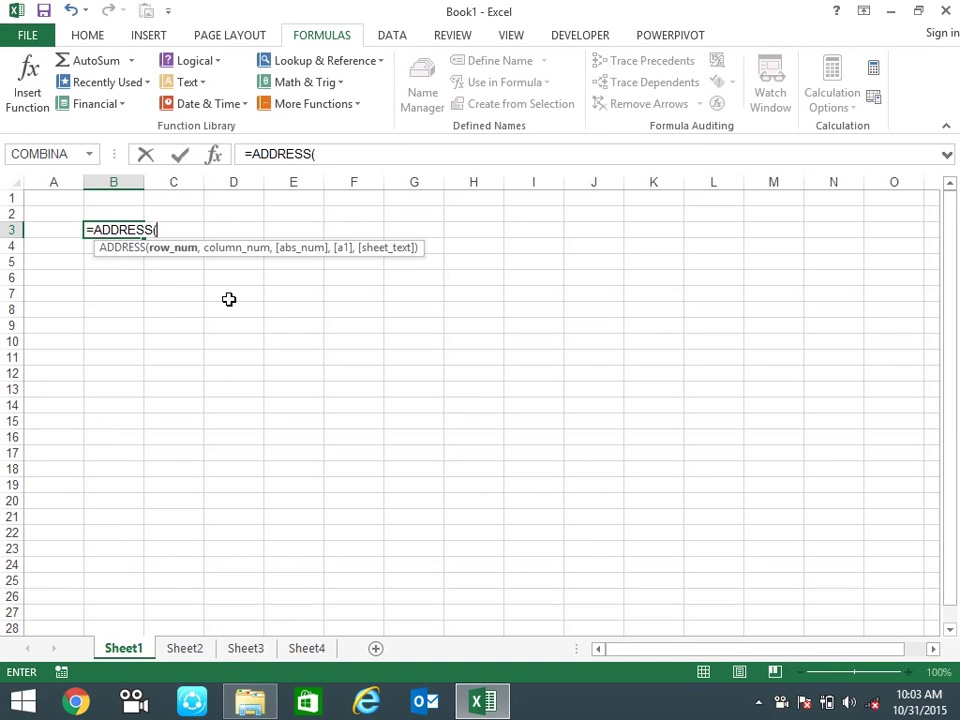
{"action": "type", "text": "1,2"}
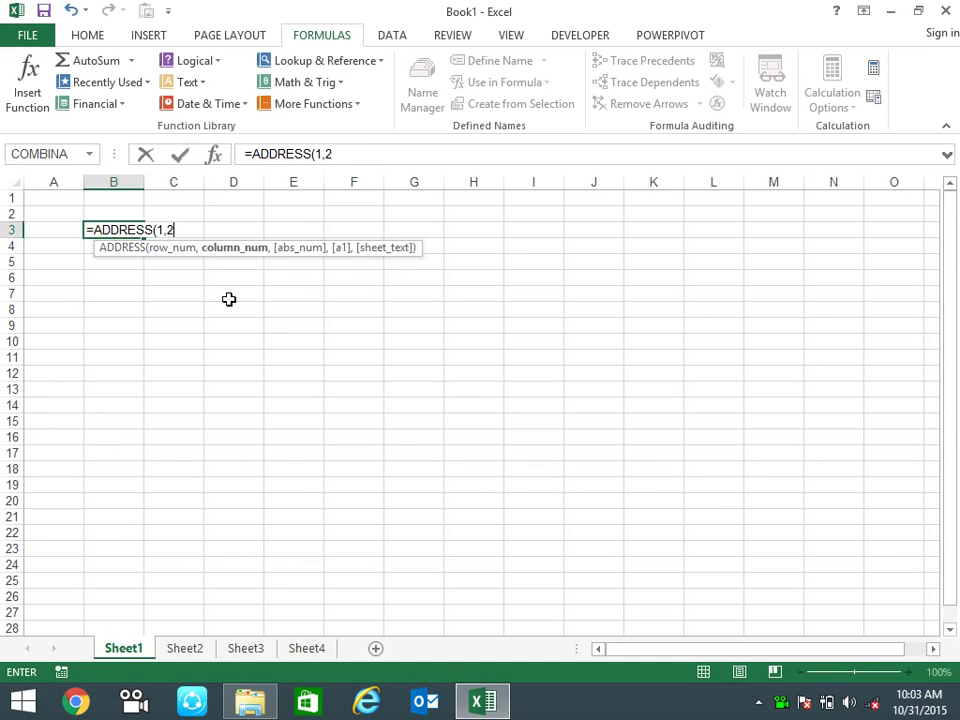
{"action": "key", "text": "Return"}
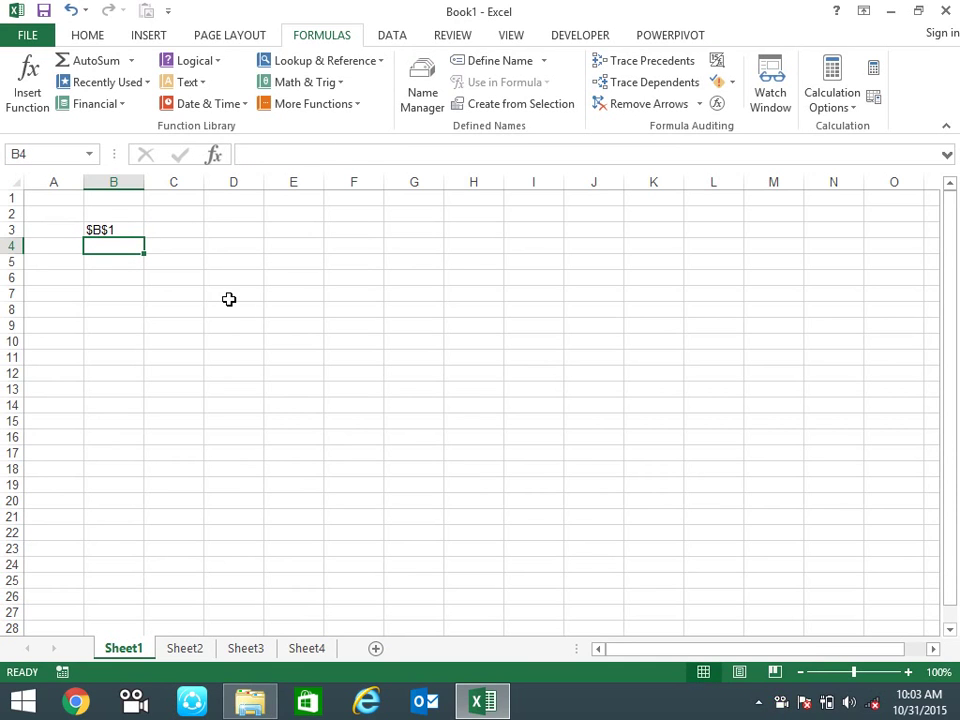
{"action": "key", "text": "Up"}
- Enter =INDIRECT(B3) in C3
{"action": "key", "text": "Right"}
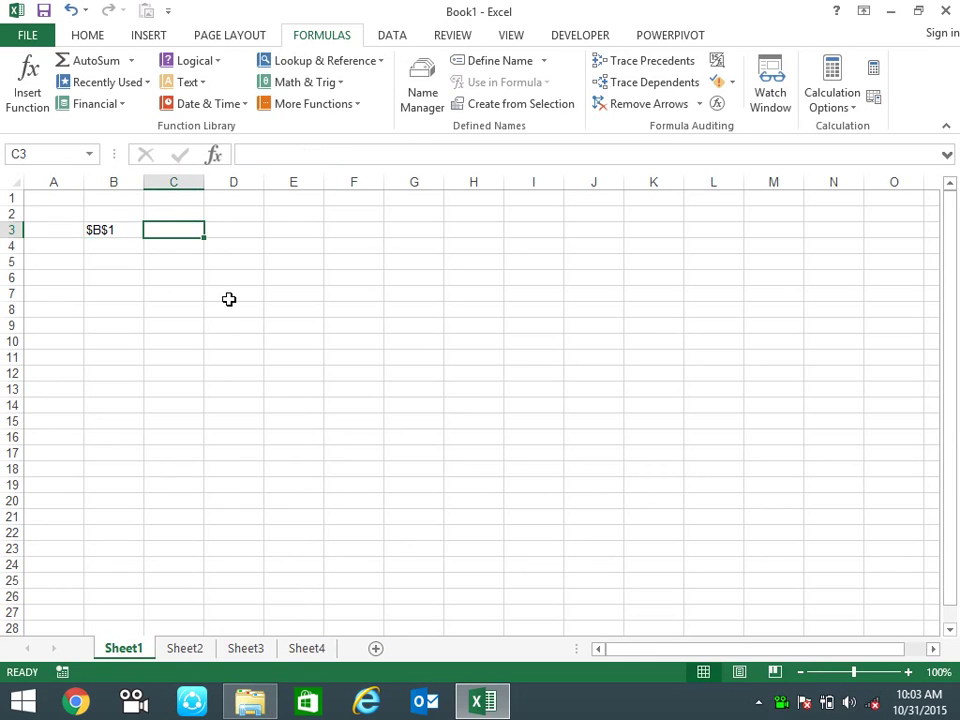
{"action": "type", "text": "="}
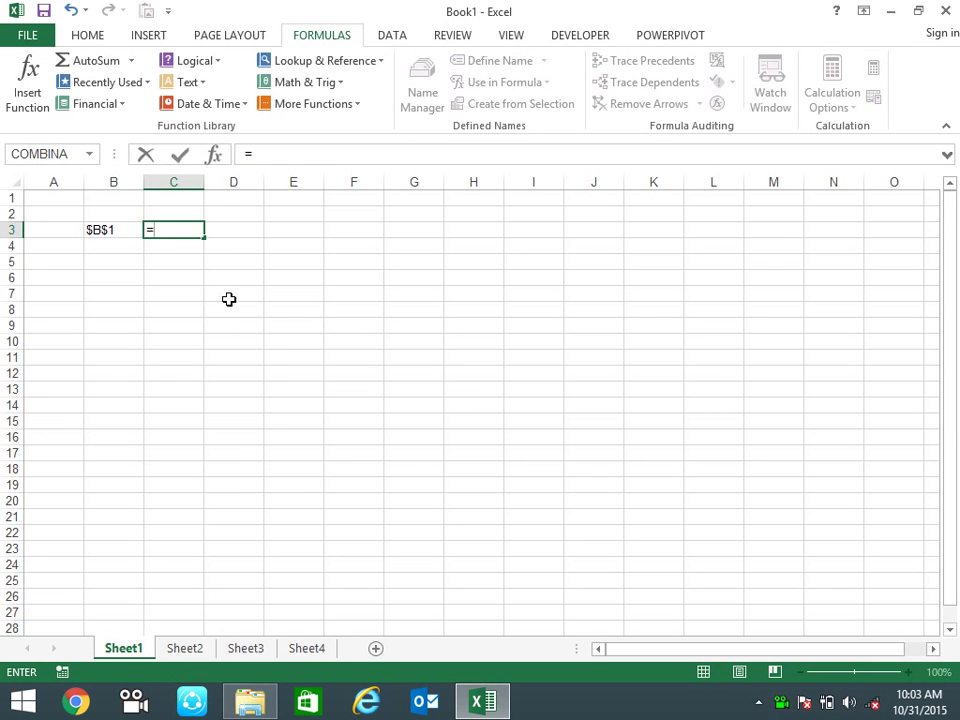
{"action": "type", "text": "INDIRECT("}
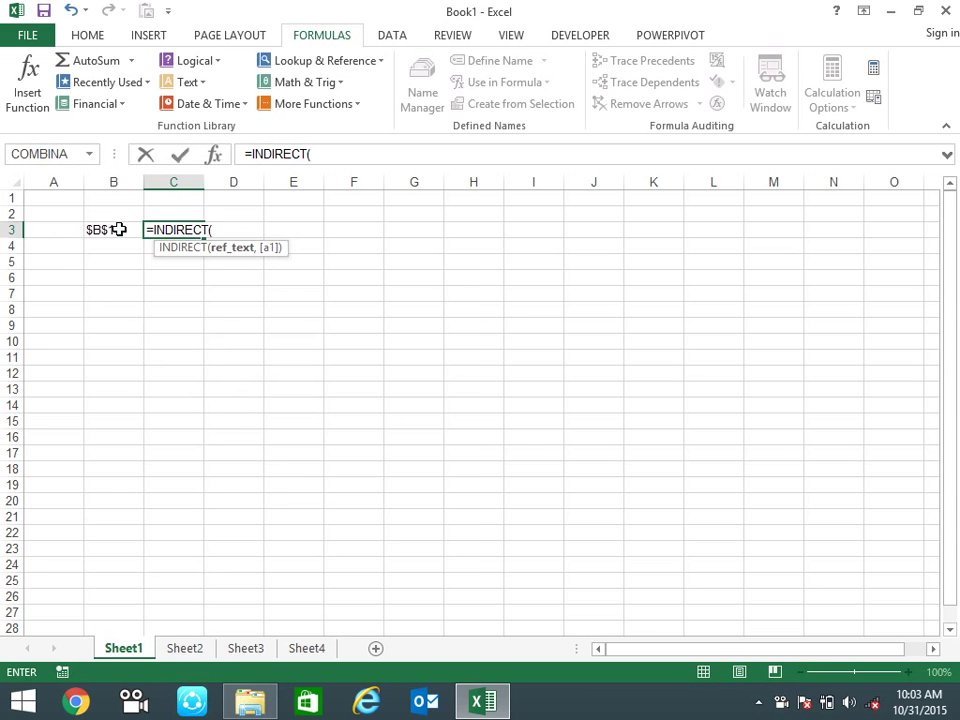
{"action": "left_click", "coordinate": [118, 229]}
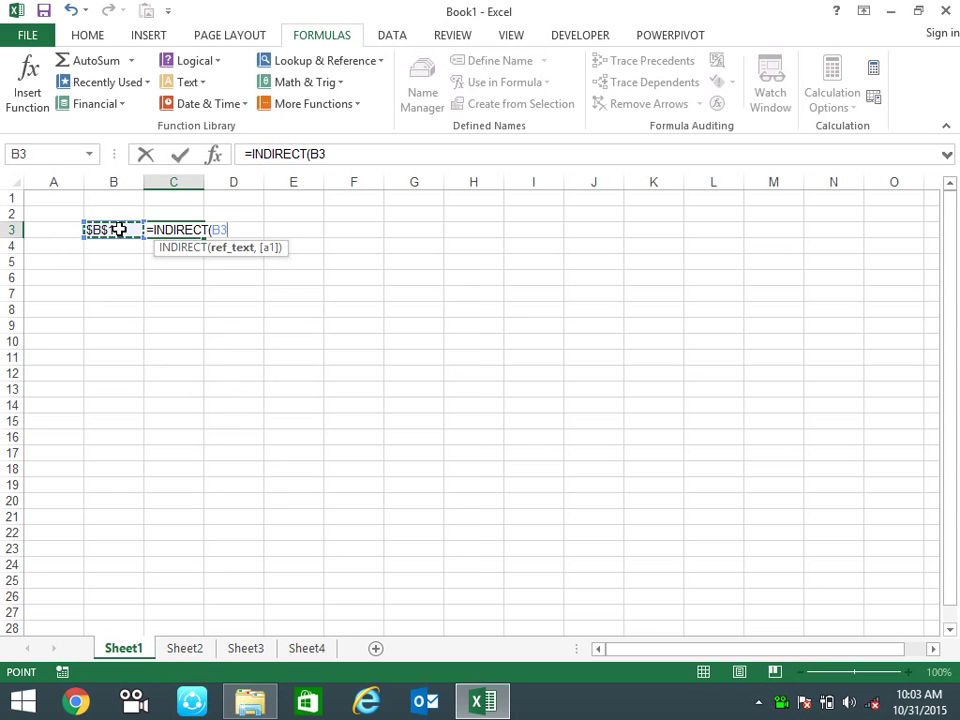
{"action": "type", "text": ")"}
{"action": "key", "text": "Return"}
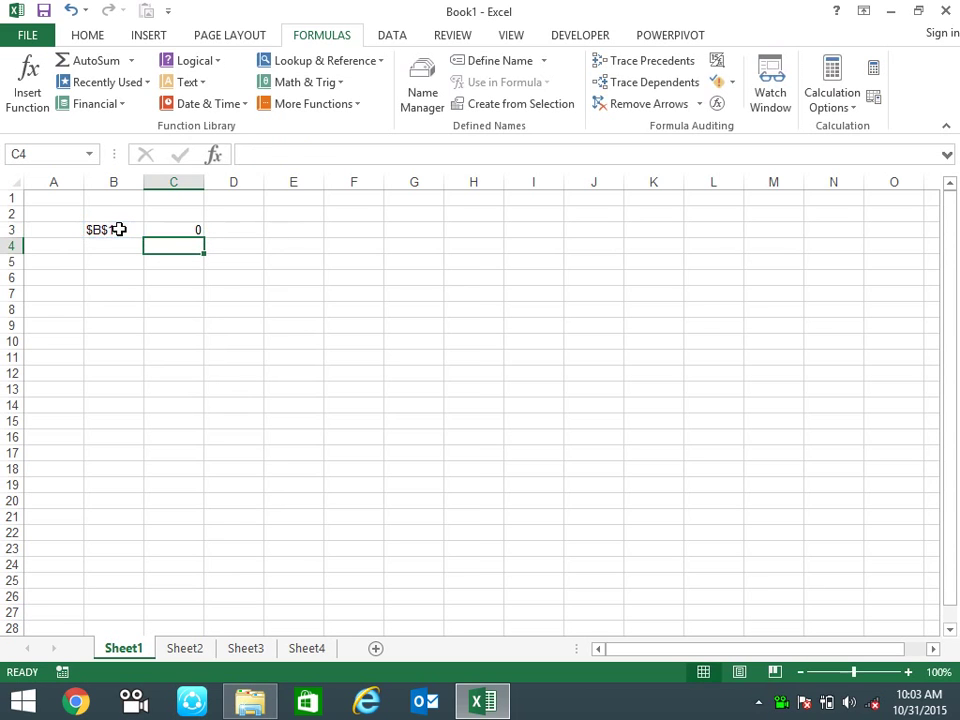
- Put 125 in B1 so C3 shows 125, then review the B3 and C3 formulas
{"action": "key", "text": "Up"}
{"action": "key", "text": "Up"}
{"action": "key", "text": "Up"}
{"action": "key", "text": "Left"}
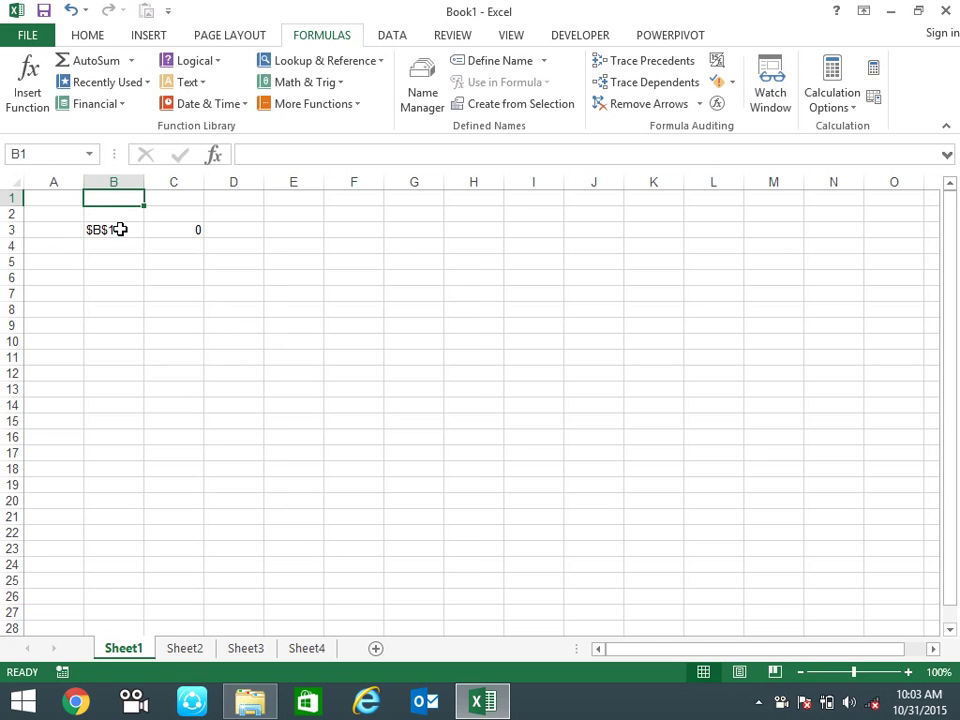
{"action": "type", "text": "125"}
{"action": "key", "text": "Return"}
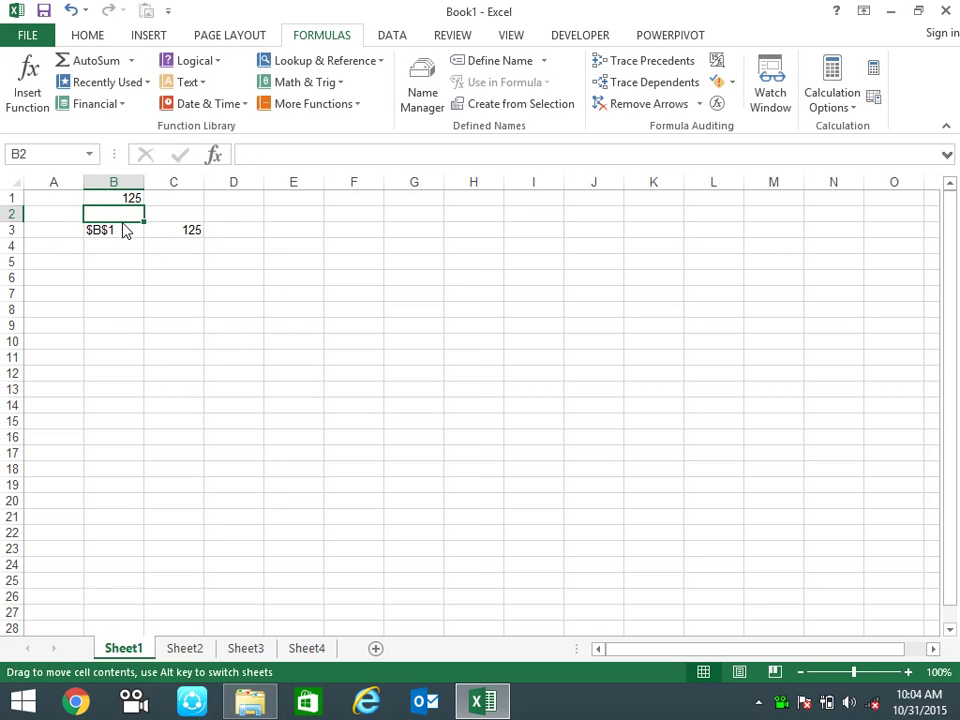
{"action": "left_click", "coordinate": [120, 230]}
{"action": "left_click", "coordinate": [190, 232]}
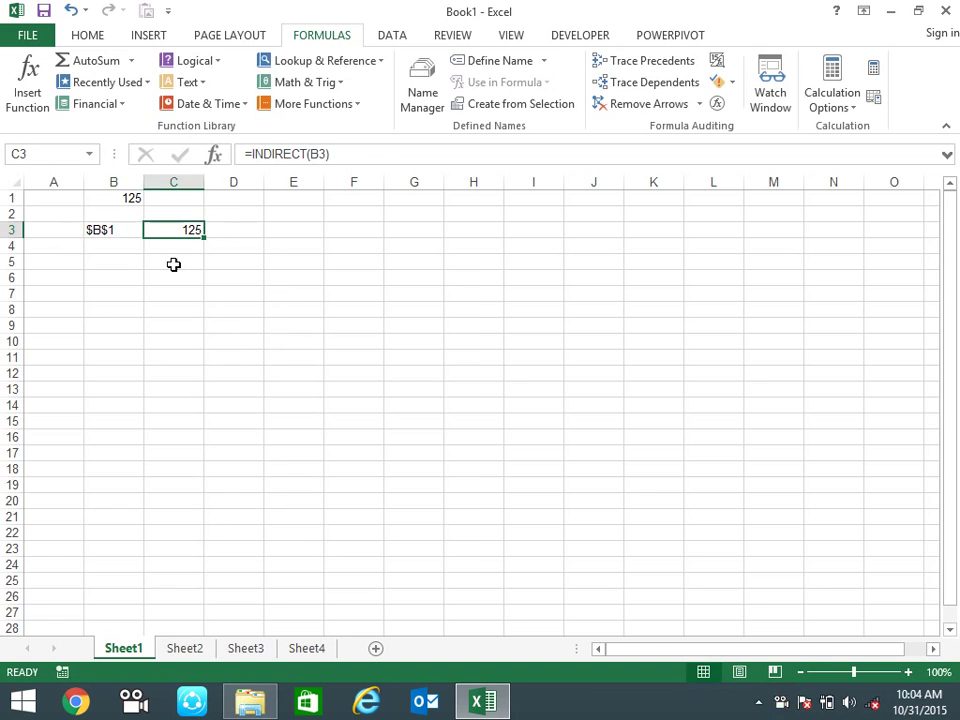
{"action": "left_click", "coordinate": [121, 235]}
- Edit B3's formula to =ADDRESS(1,3) so it returns $C$1
{"action": "double_click", "coordinate": [121, 235]}
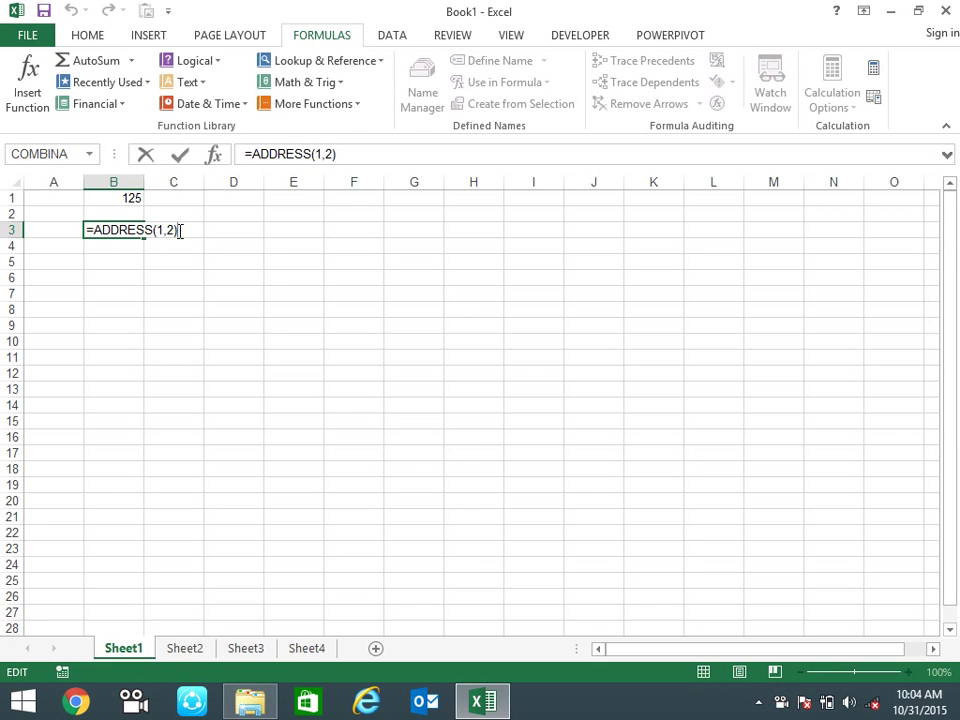
{"action": "left_click", "coordinate": [173, 230]}
{"action": "key", "text": "BackSpace"}
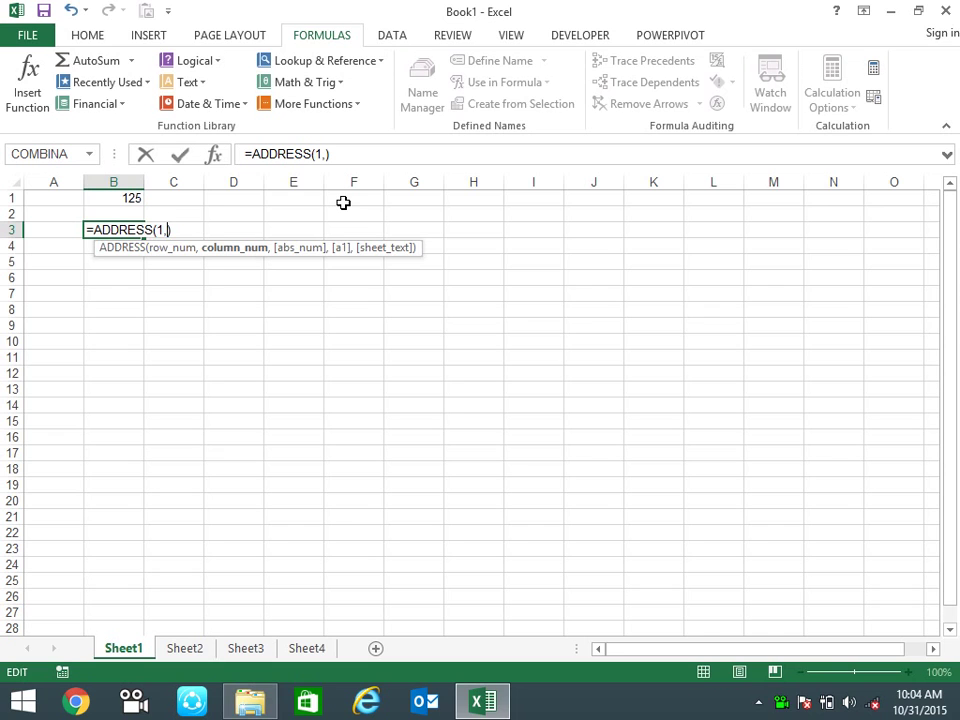
{"action": "type", "text": "3"}
{"action": "key", "text": "Return"}
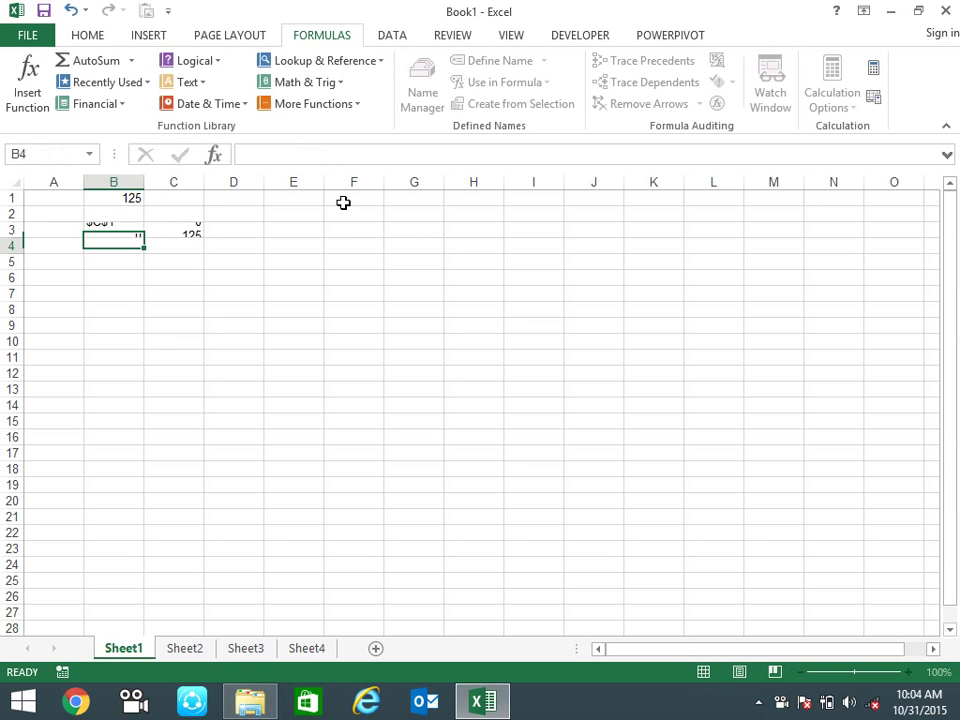
- Enter the text SDFSDF in C1
{"action": "left_click", "coordinate": [157, 203]}
{"action": "type", "text": "SDFSDF"}
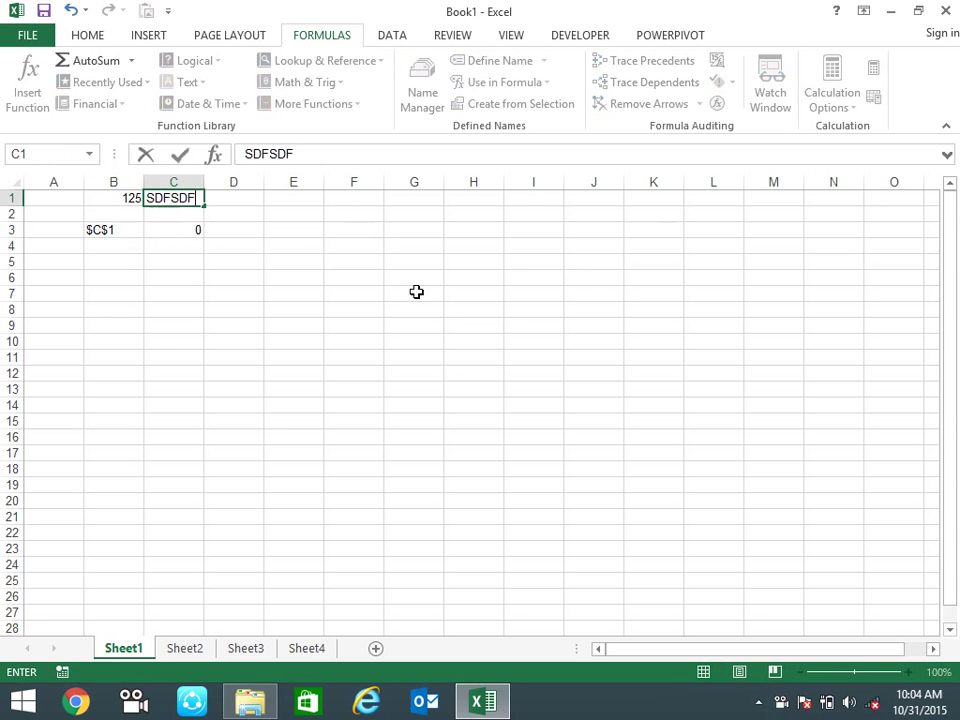
{"action": "left_click", "coordinate": [416, 291]}
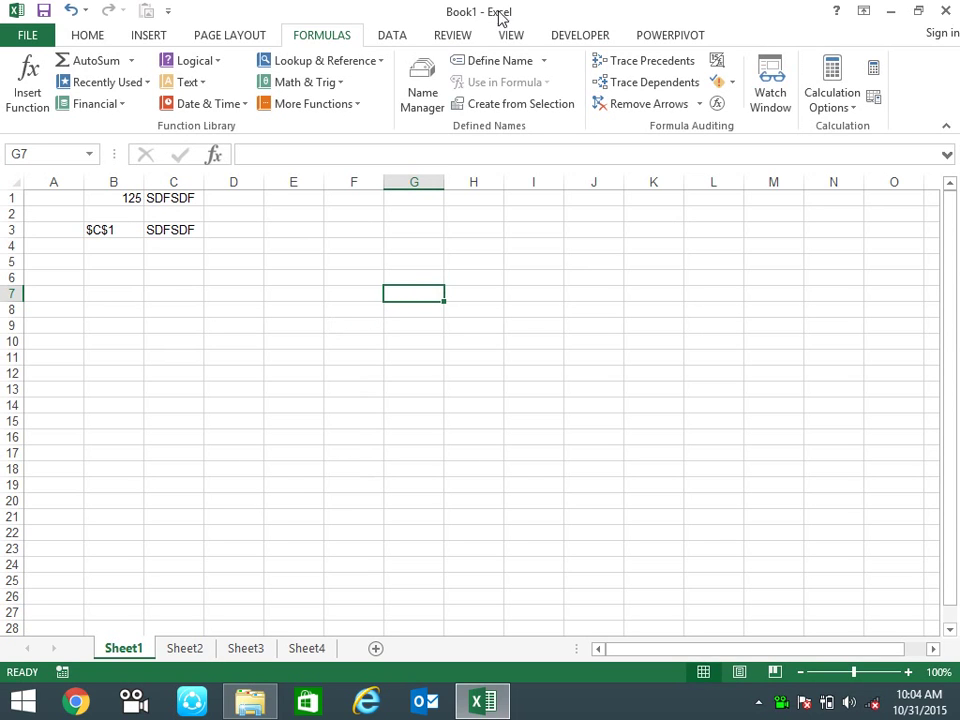
- Check the values and formulas in C3, B3, B1 and C1, ending on B5
{"action": "left_click", "coordinate": [188, 232]}
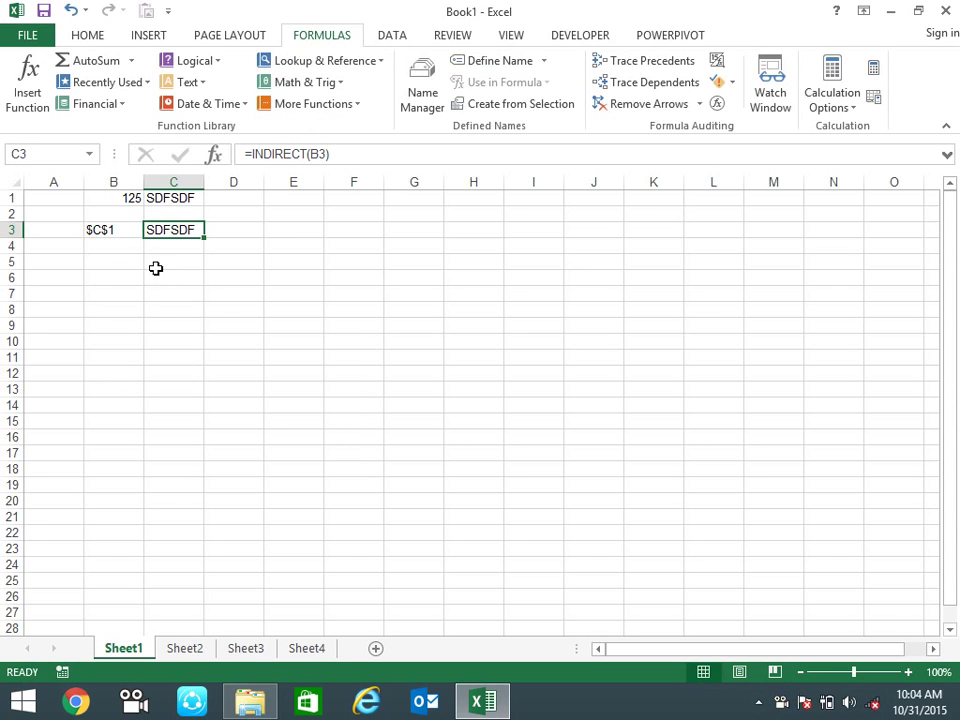
{"action": "left_click", "coordinate": [237, 276]}
{"action": "left_click", "coordinate": [178, 230]}
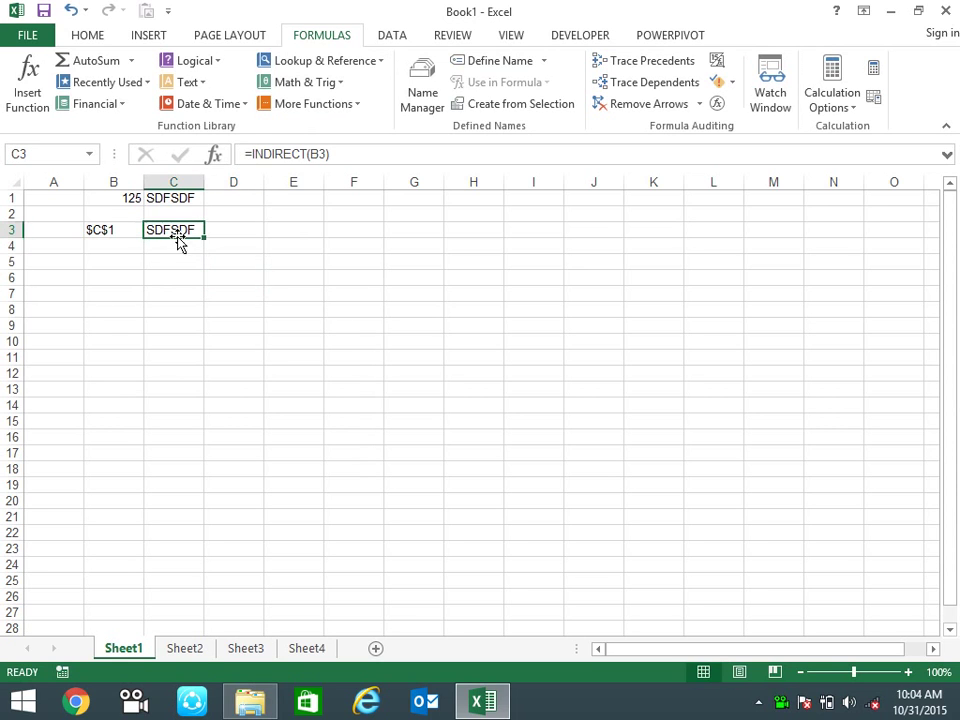
{"action": "left_click", "coordinate": [115, 229]}
{"action": "left_click", "coordinate": [137, 197]}
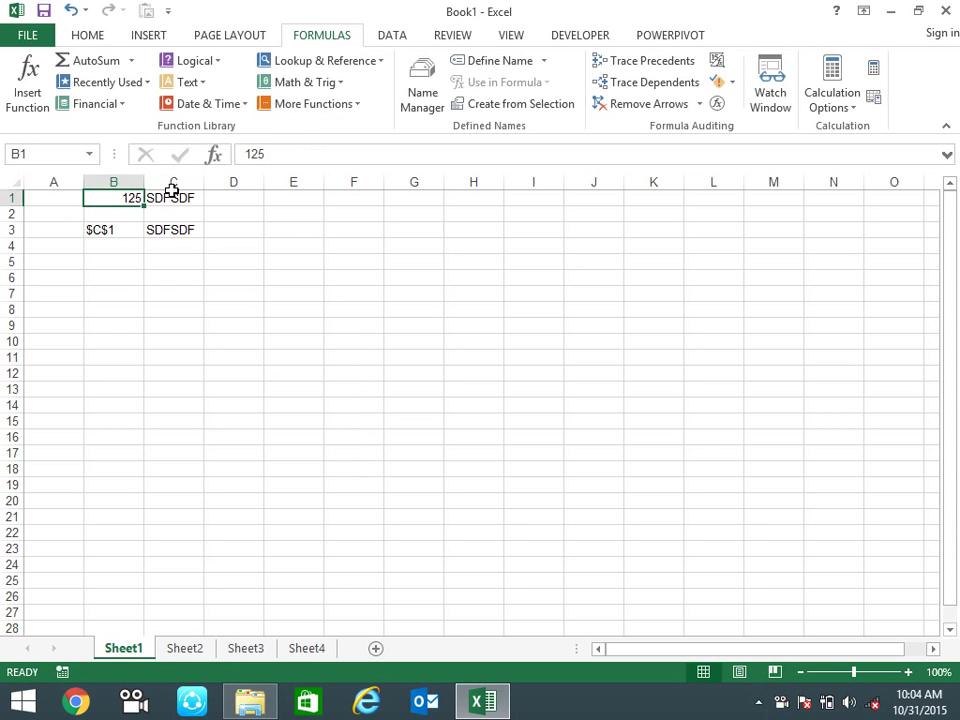
{"action": "left_click", "coordinate": [171, 197]}
{"action": "left_click", "coordinate": [168, 228]}
{"action": "left_click", "coordinate": [118, 228]}
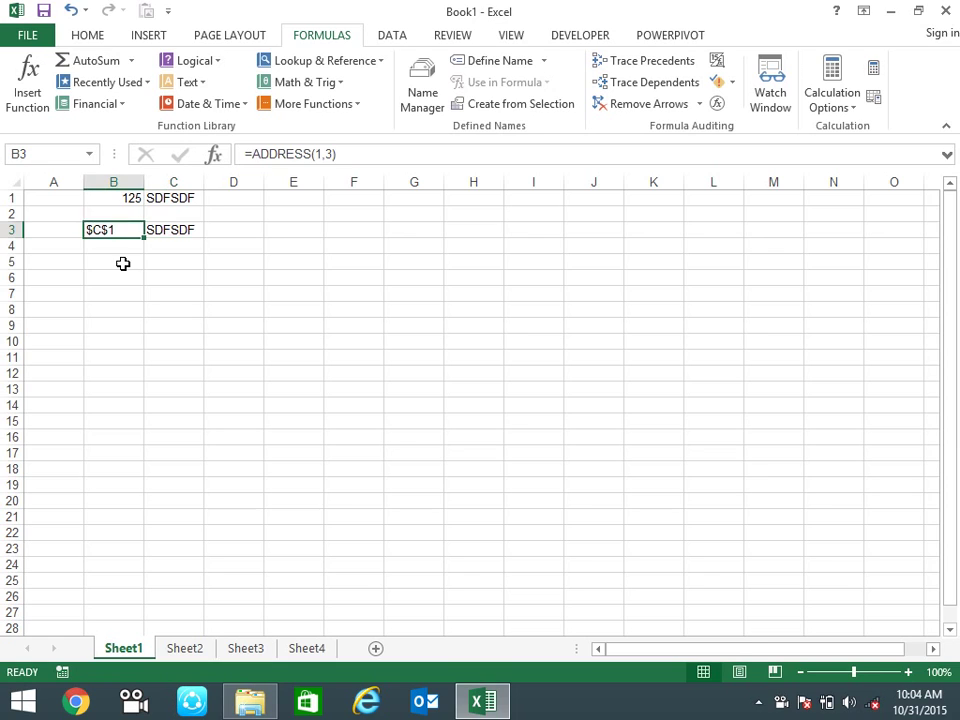
{"action": "left_click", "coordinate": [124, 262]}
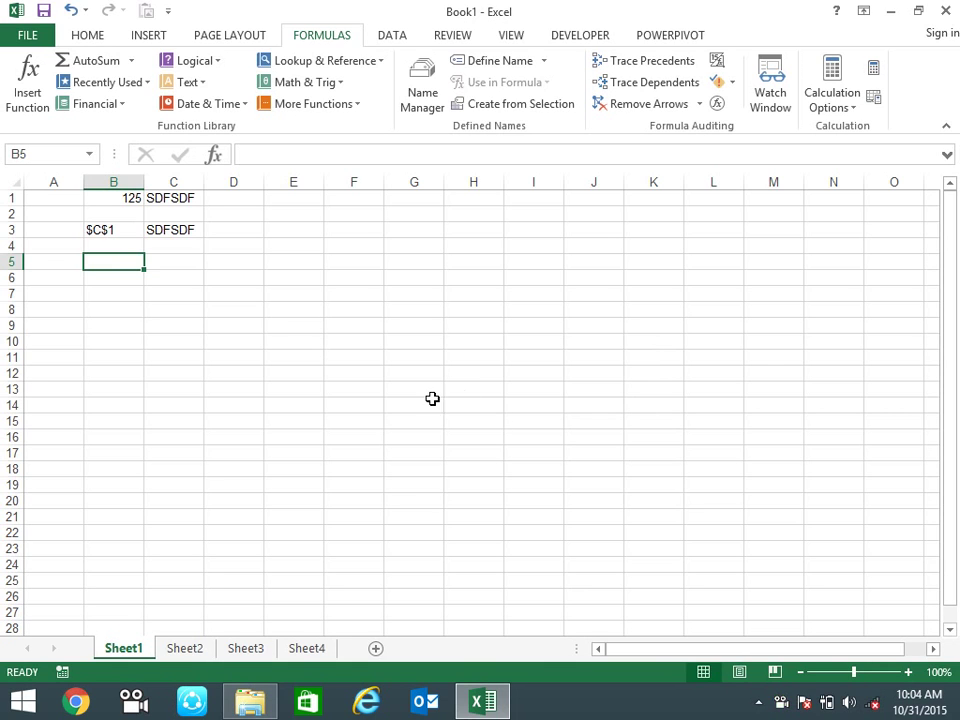
- Enter SDFSDFN and SDFLSDFJ on two lines in B5 and widen column B
{"action": "type", "text": "SDFSDFN"}
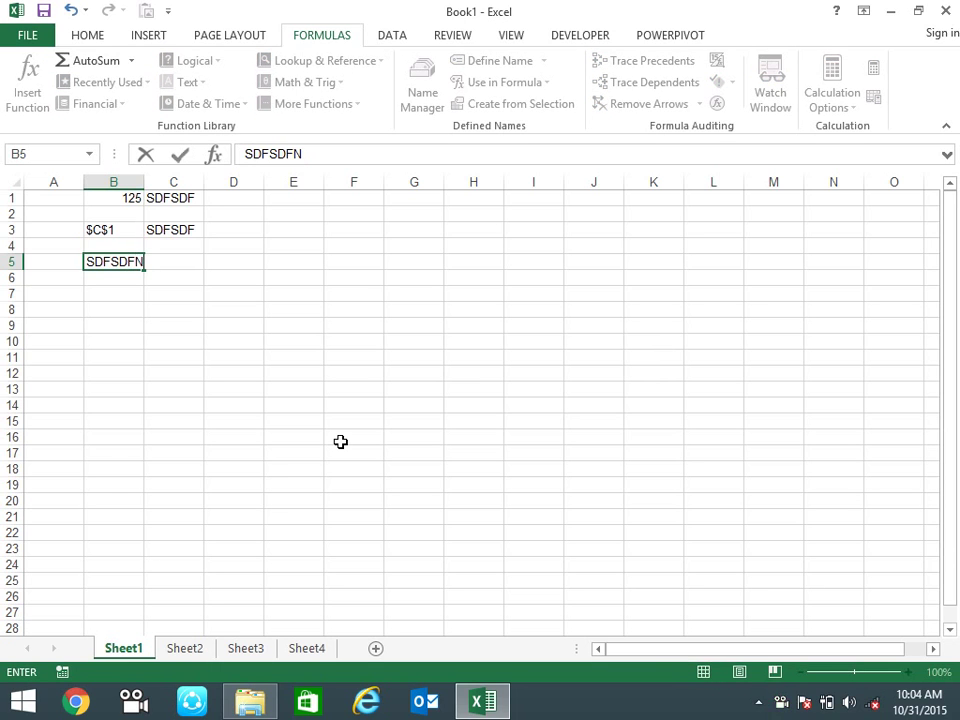
{"action": "key", "text": "alt+Return"}
{"action": "type", "text": "SDFLSDFJ"}
{"action": "key", "text": "Return"}
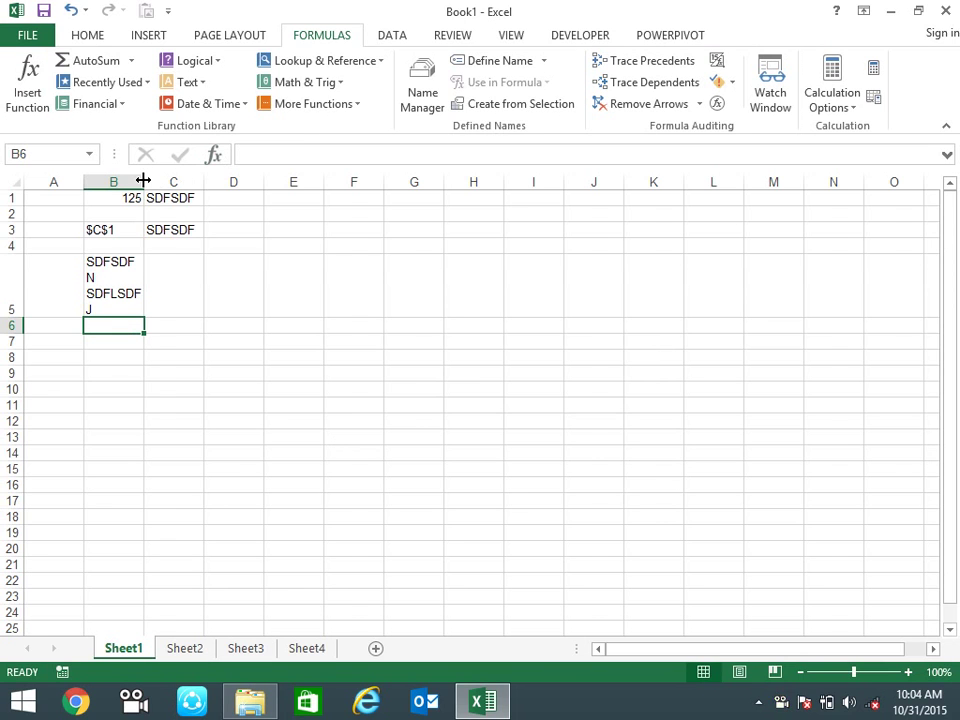
{"action": "left_click_drag", "start_coordinate": [144, 182], "coordinate": [187, 186]}
- Enter a person's first and last name on two lines in C5 and widen column C
{"action": "left_click", "coordinate": [236, 264]}
{"action": "type", "text": "SANDEEP"}
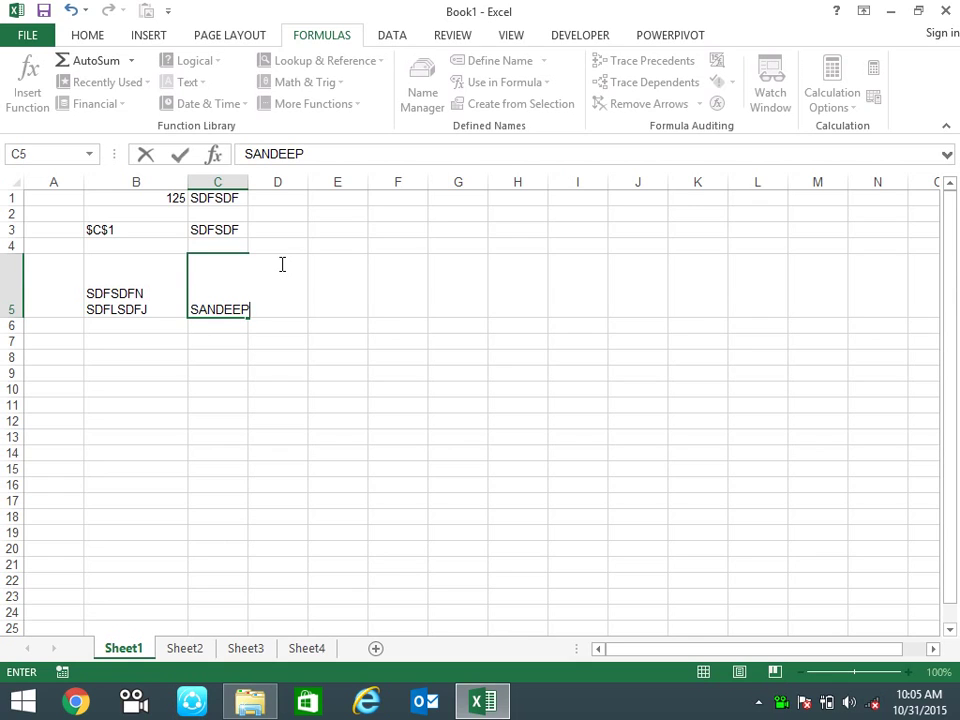
{"action": "key", "text": "alt+Return"}
{"action": "type", "text": "SINGH"}
{"action": "key", "text": "Return"}
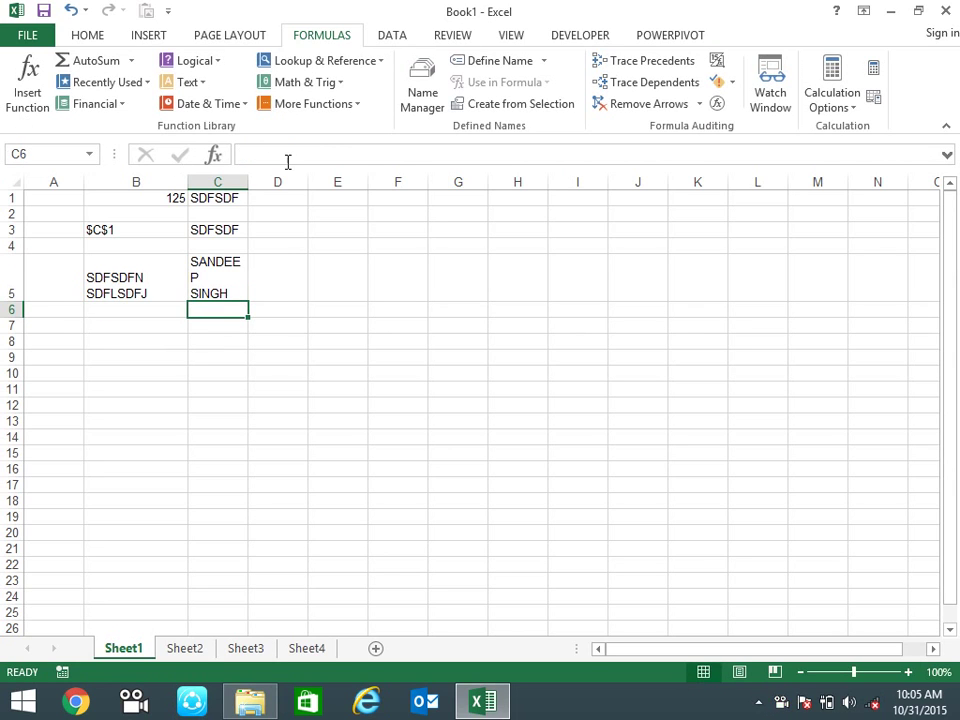
{"action": "left_click_drag", "start_coordinate": [249, 185], "coordinate": [294, 188]}
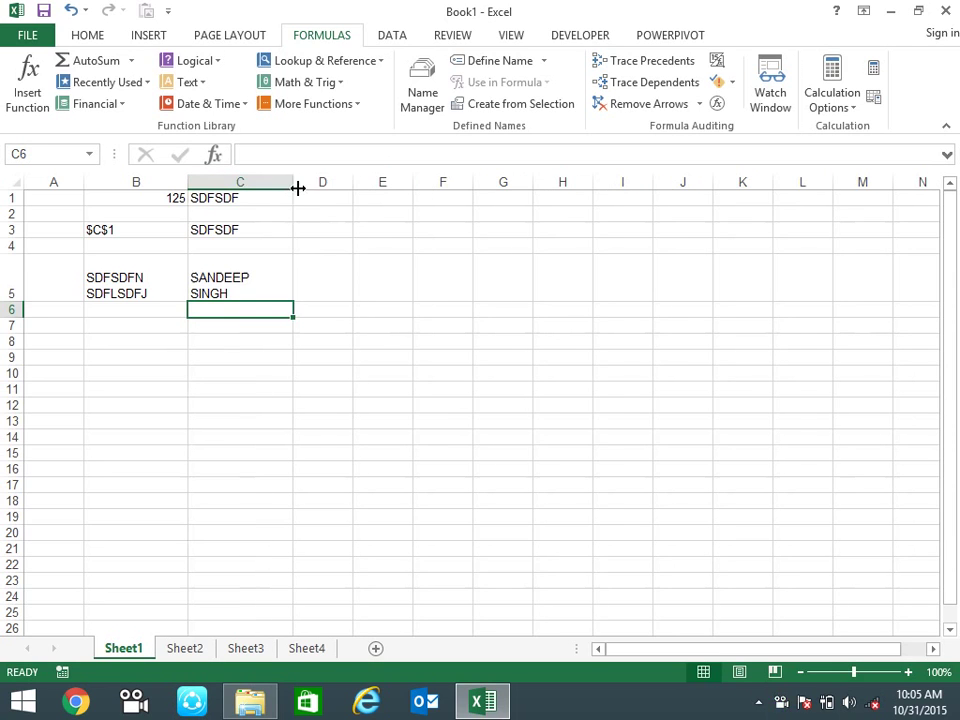
- Widen column D, check C5 and B5, and select D5
{"action": "left_click", "coordinate": [343, 285]}
{"action": "left_click_drag", "start_coordinate": [353, 177], "coordinate": [455, 195]}
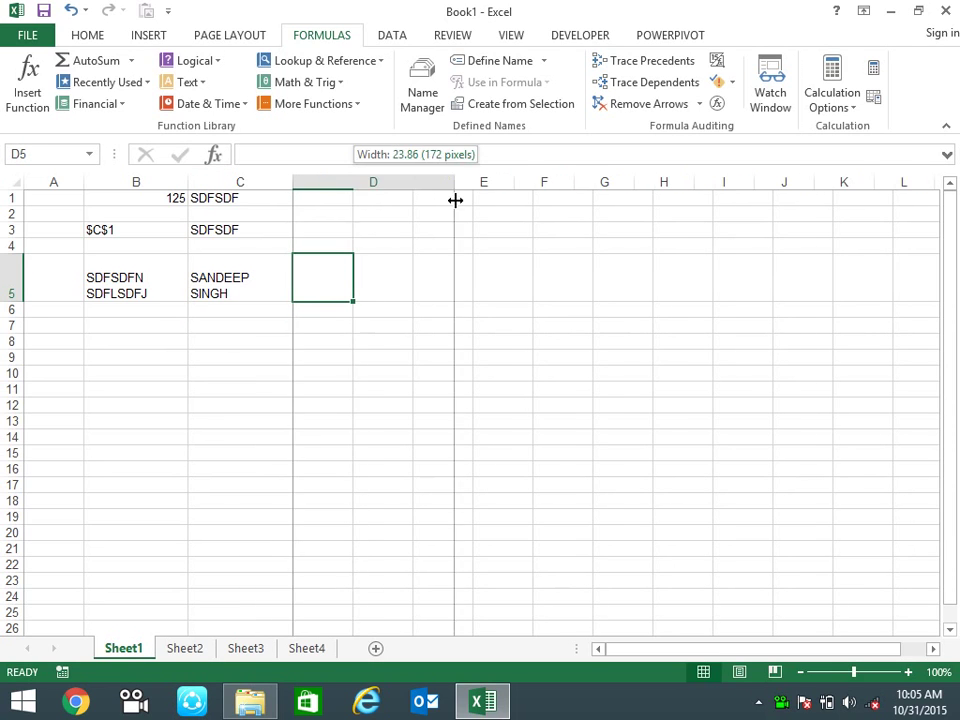
{"action": "left_click", "coordinate": [231, 275]}
{"action": "left_click", "coordinate": [108, 292]}
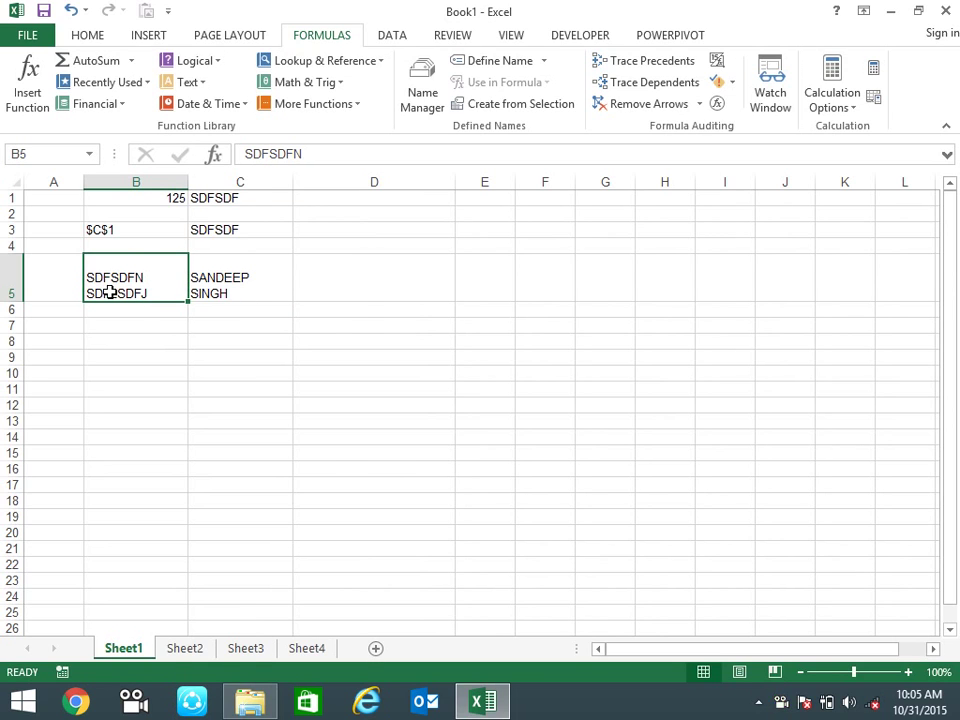
{"action": "left_click", "coordinate": [360, 292]}
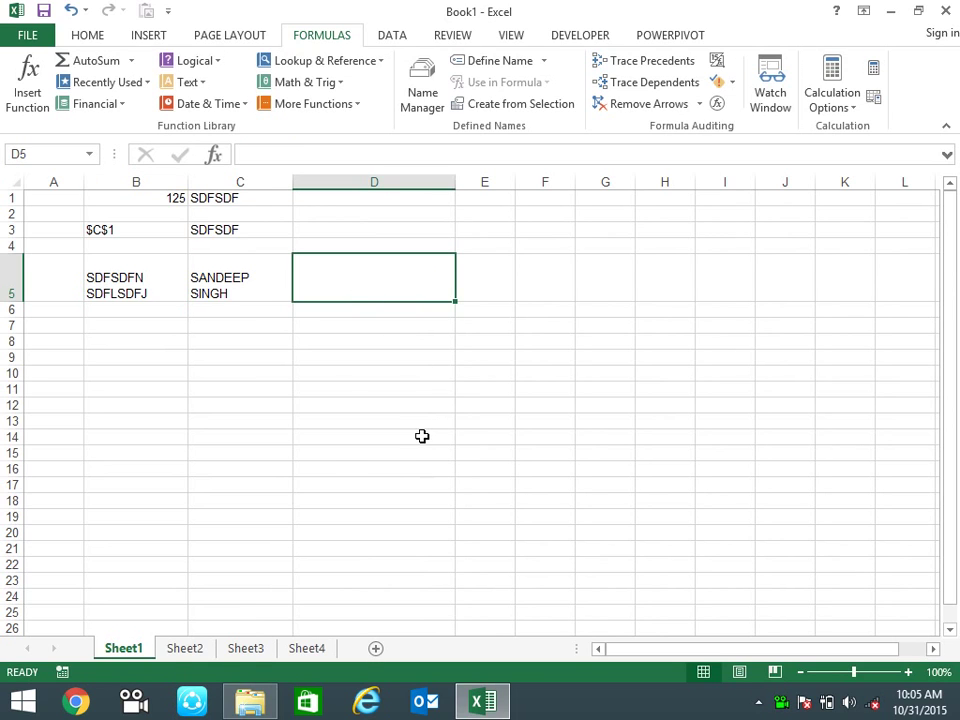
- Enter =LEFT(B5,FIND(CHAR(10),B5)-1) in D5 to show SDFSDFN
{"action": "type", "text": "="}
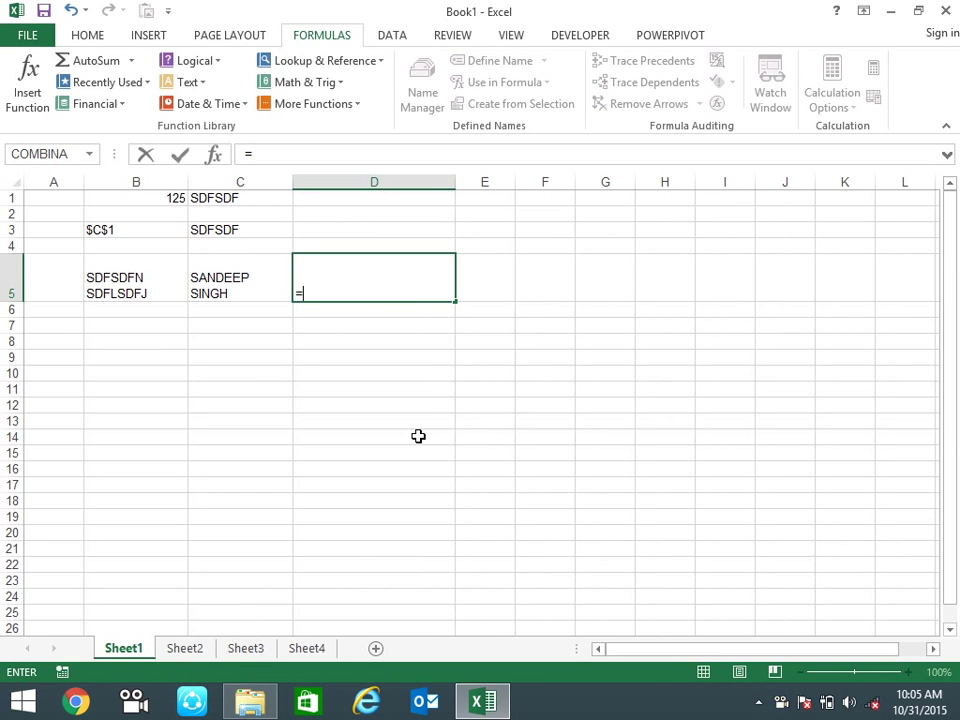
{"action": "type", "text": "LEFT("}
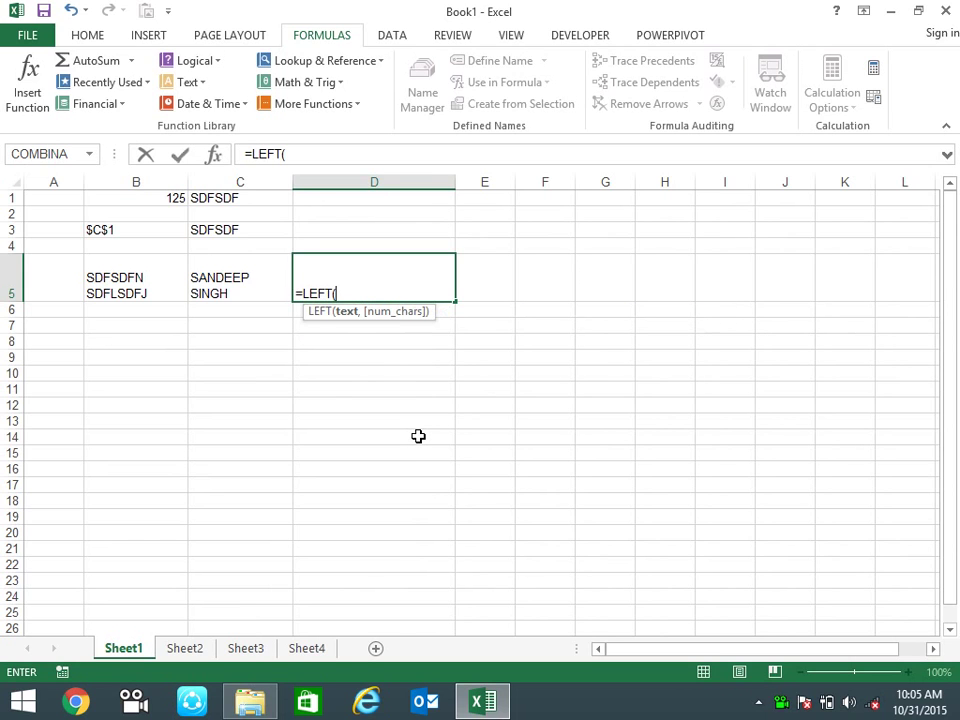
{"action": "key", "text": "Left"}
{"action": "key", "text": "Left"}
{"action": "type", "text": ","}
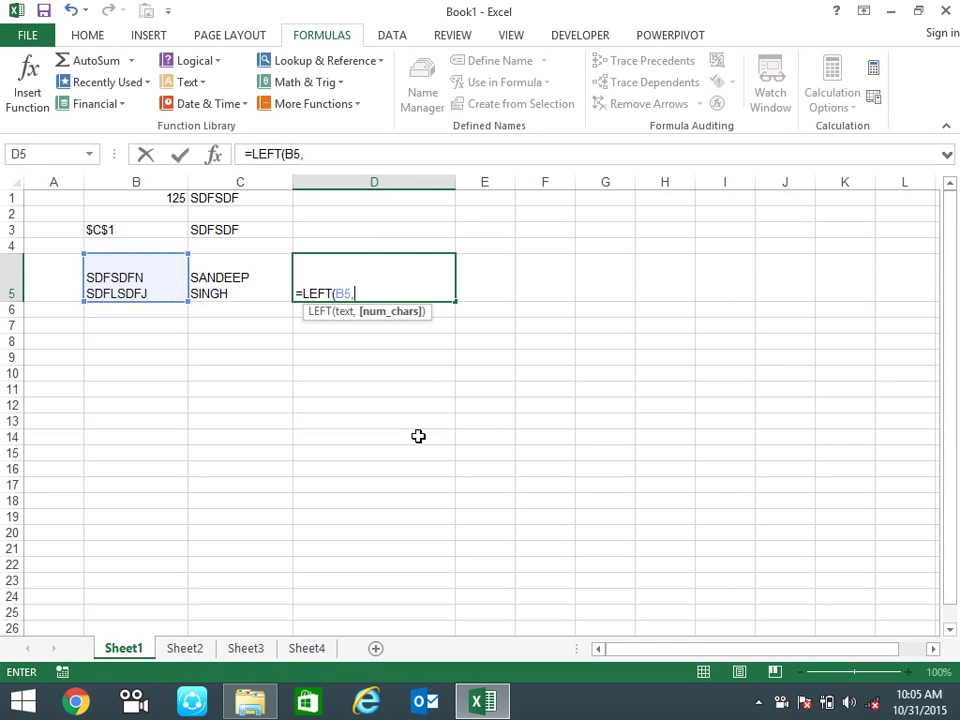
{"action": "type", "text": "FIND("}
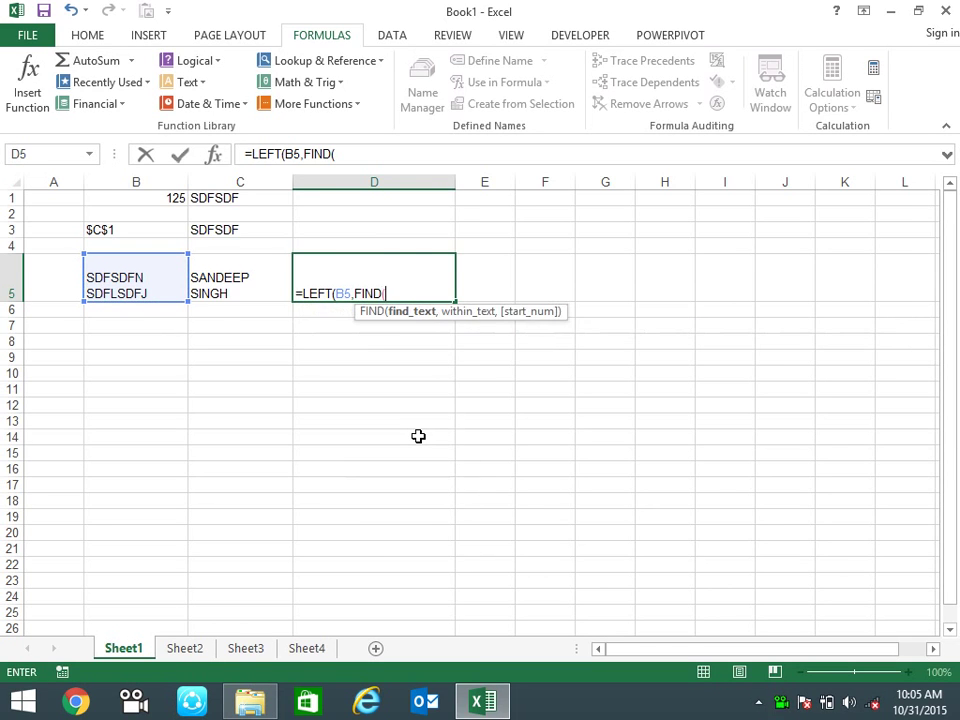
{"action": "type", "text": "CHAR"}
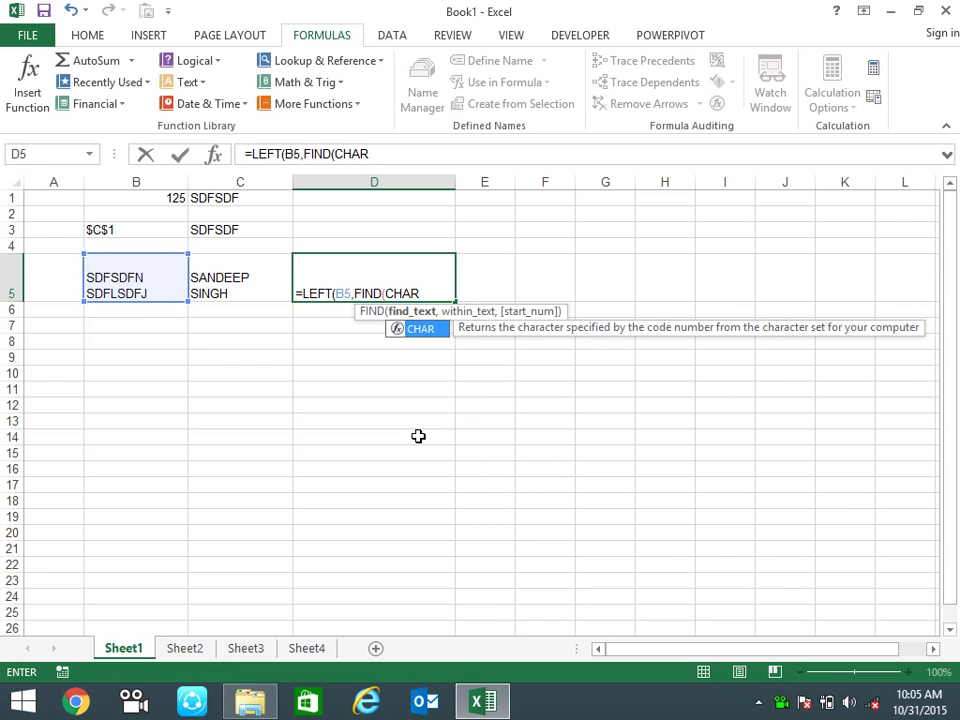
{"action": "type", "text": "(10)"}
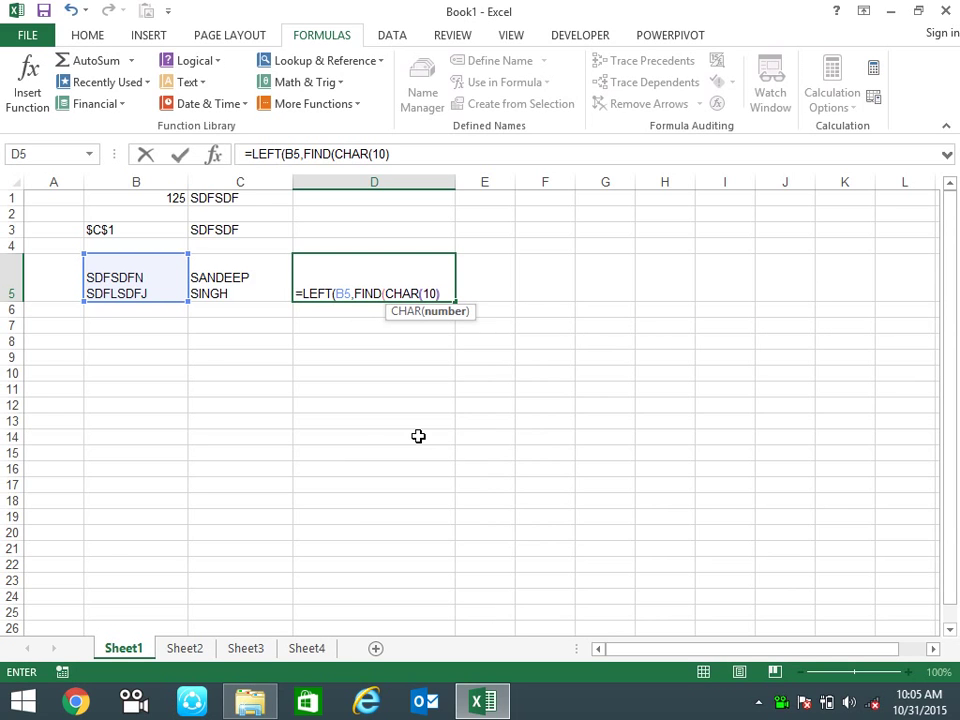
{"action": "type", "text": ","}
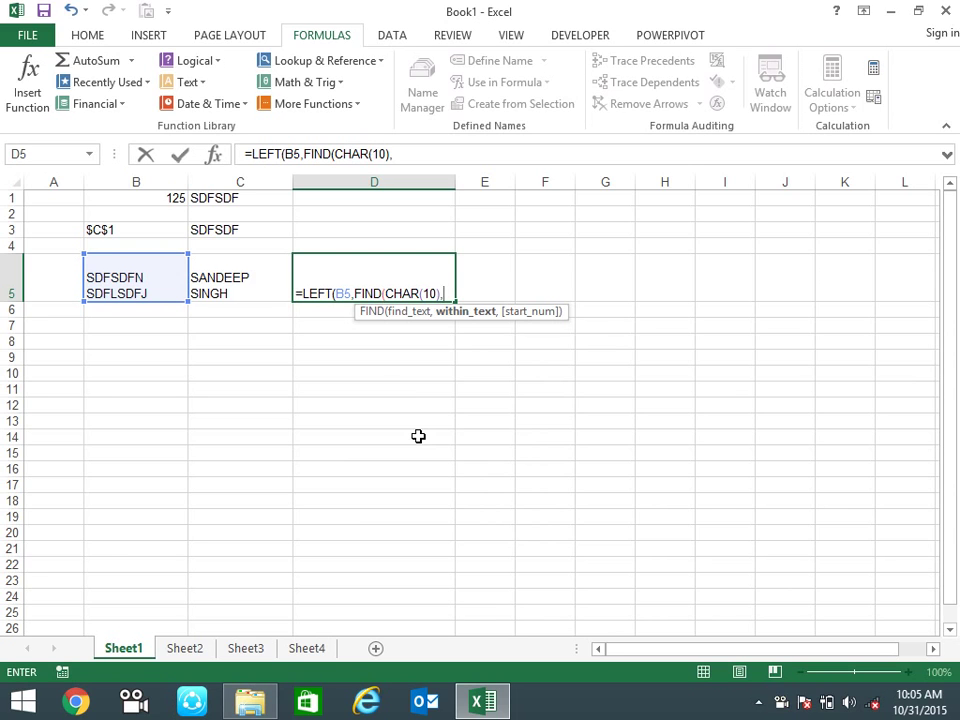
{"action": "left_click", "coordinate": [134, 275]}
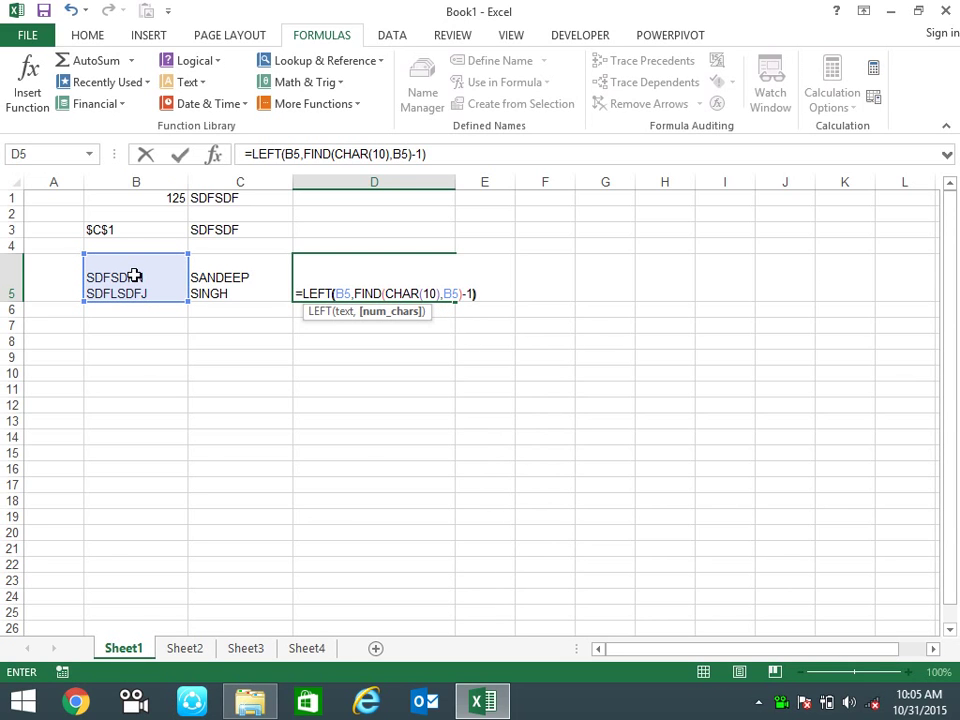
{"action": "key", "text": "Return"}
- Fill the formula right into E5 with Ctrl+R to extract C5's first line
{"action": "key", "text": "Up"}
{"action": "key", "text": "Right"}
{"action": "key", "text": "ctrl+r"}
{"action": "key", "text": "Right"}
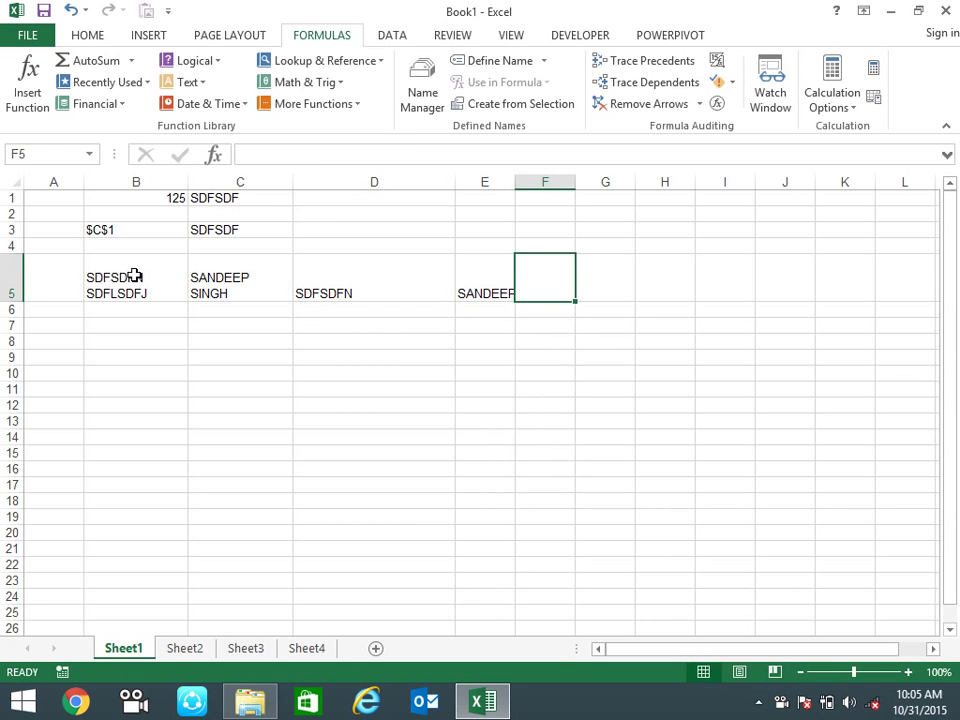
- Enter =D5&E5 in F5 to join the two first lines
{"action": "type", "text": "="}
{"action": "key", "text": "Left"}
{"action": "key", "text": "Left"}
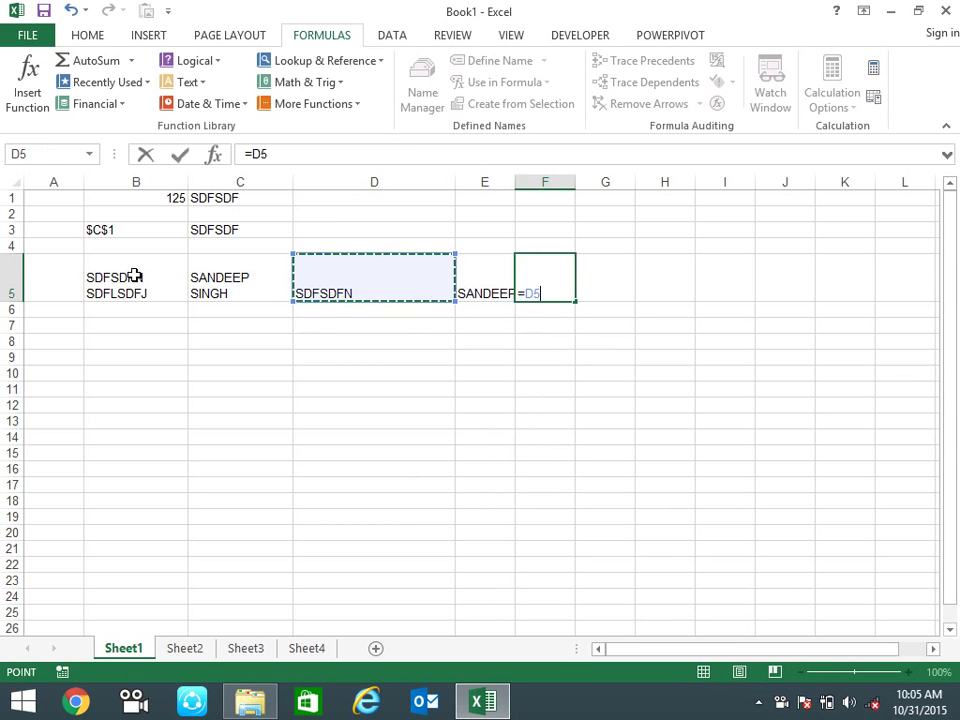
{"action": "type", "text": "&"}
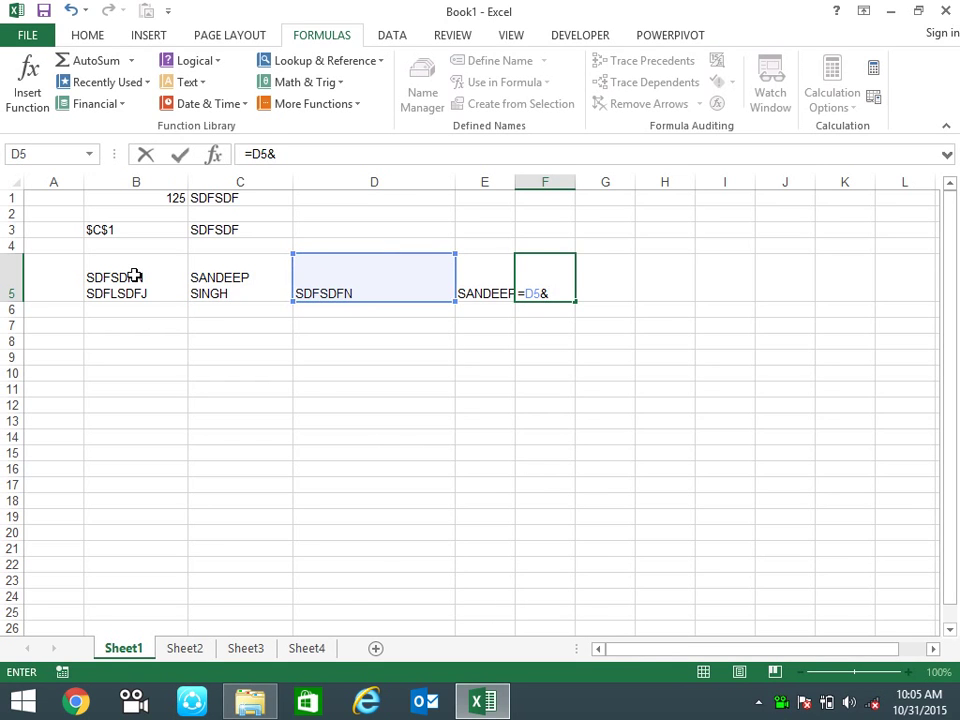
{"action": "key", "text": "Right"}
{"action": "key", "text": "Left"}
{"action": "key", "text": "Left"}
{"action": "key", "text": "Return"}
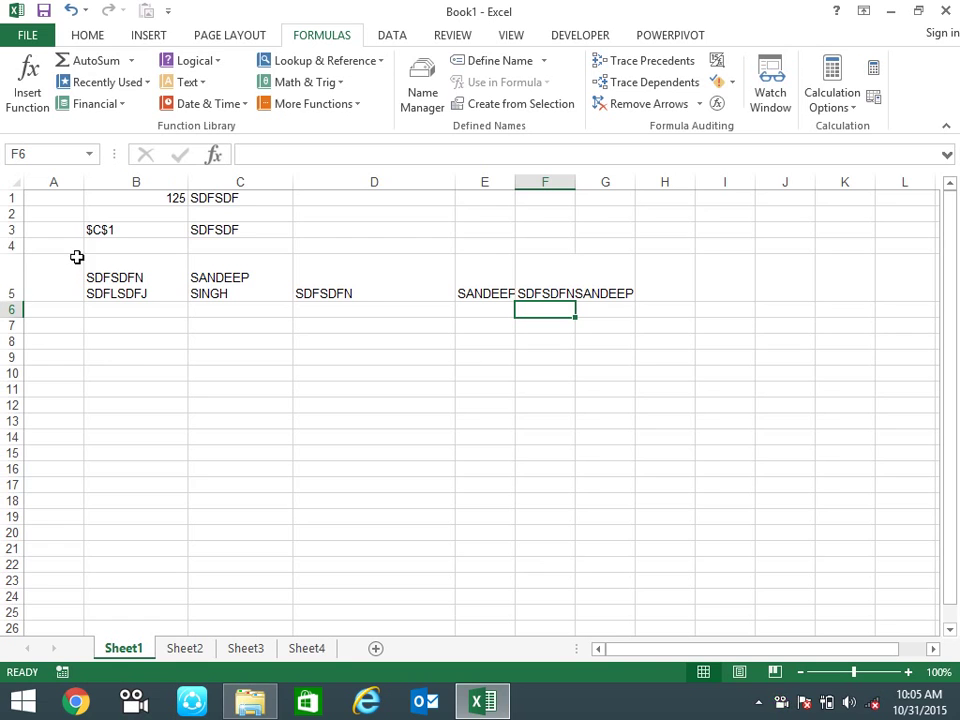
- Clear all the demo entries in row 5
{"action": "left_click_drag", "start_coordinate": [110, 290], "coordinate": [632, 264]}
{"action": "key", "text": "Delete"}
{"action": "left_click_drag", "start_coordinate": [304, 392], "coordinate": [306, 404]}
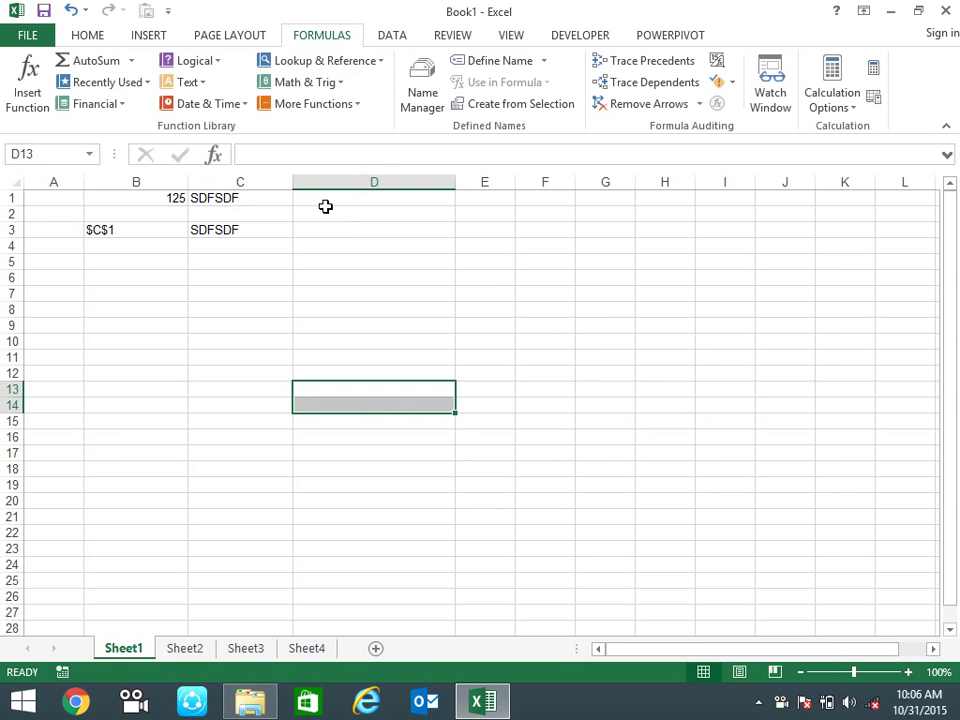
- With C6 selected, look through the Lookup & Reference function list
{"action": "left_click", "coordinate": [270, 279]}
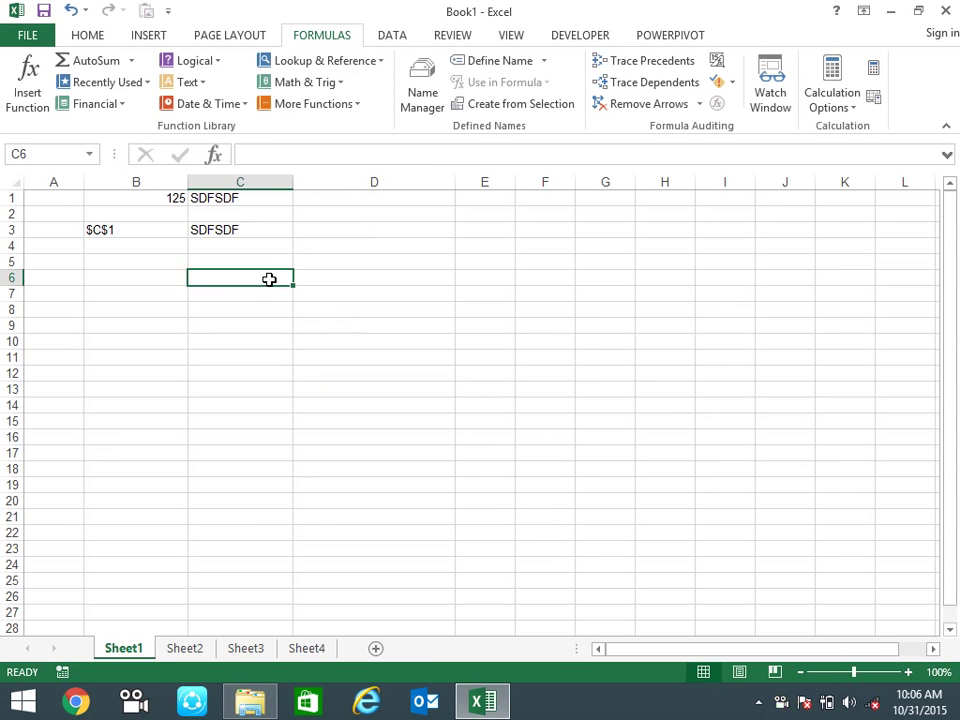
{"action": "left_click", "coordinate": [322, 66]}
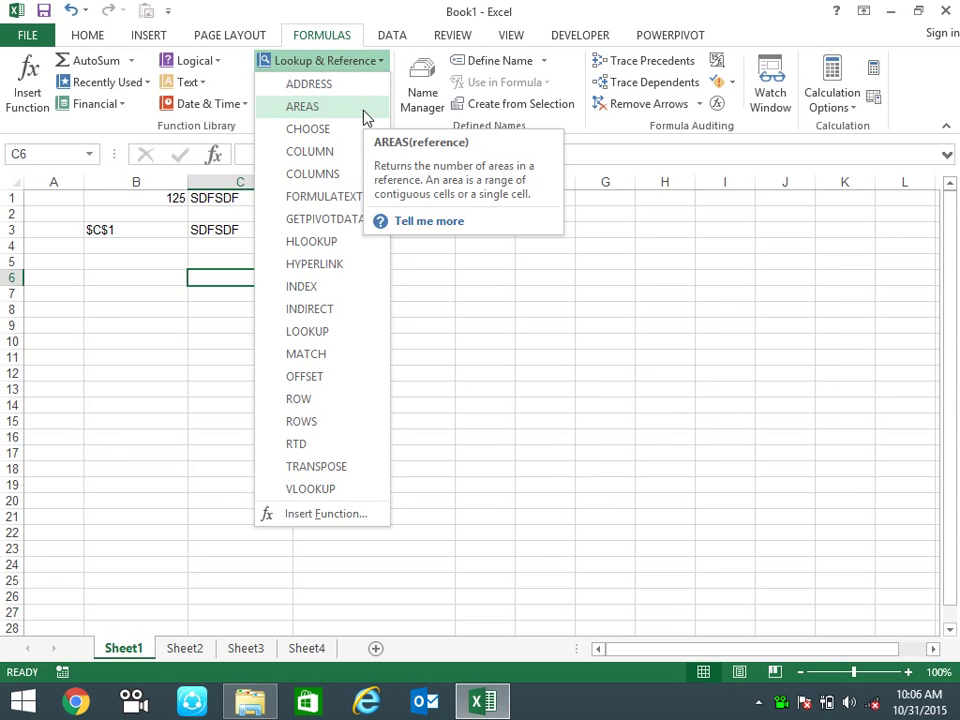
{"action": "left_click", "coordinate": [546, 400]}
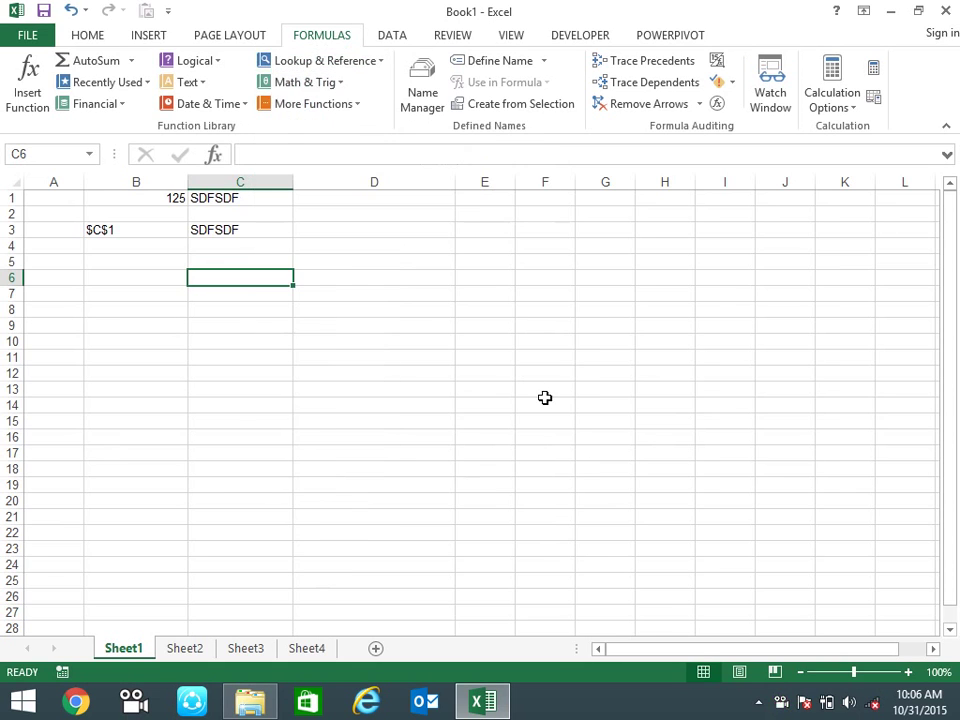
- Enter =AREAS((D5:E13,H5:I15,E24:H28)) in C6, returning 3
{"action": "type", "text": "=ARE"}
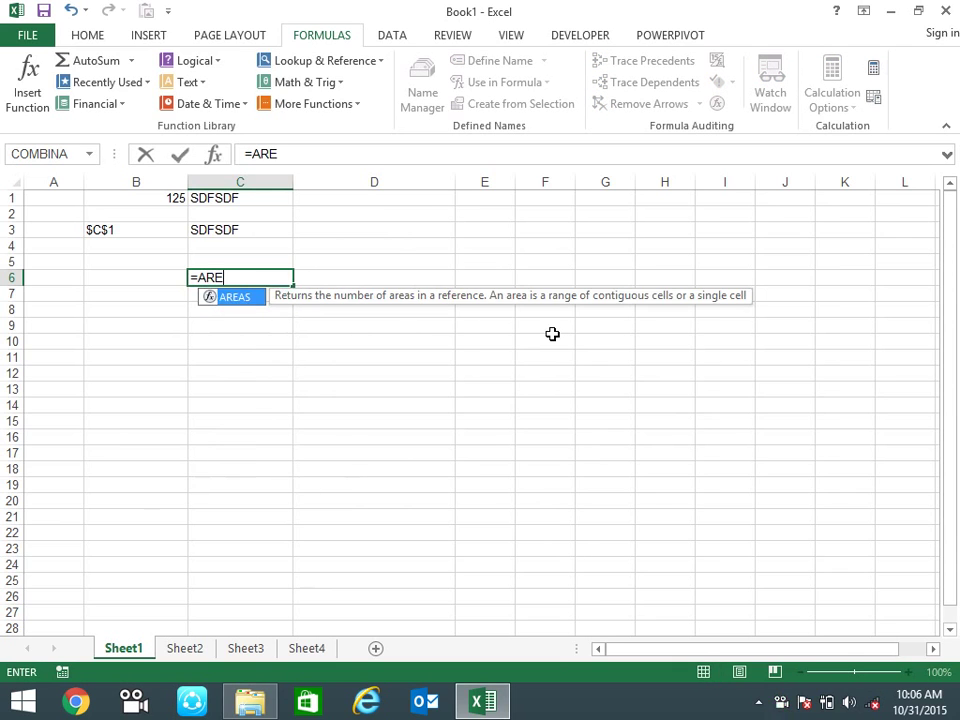
{"action": "type", "text": "AS("}
{"action": "left_click_drag", "start_coordinate": [463, 248], "coordinate": [462, 256]}
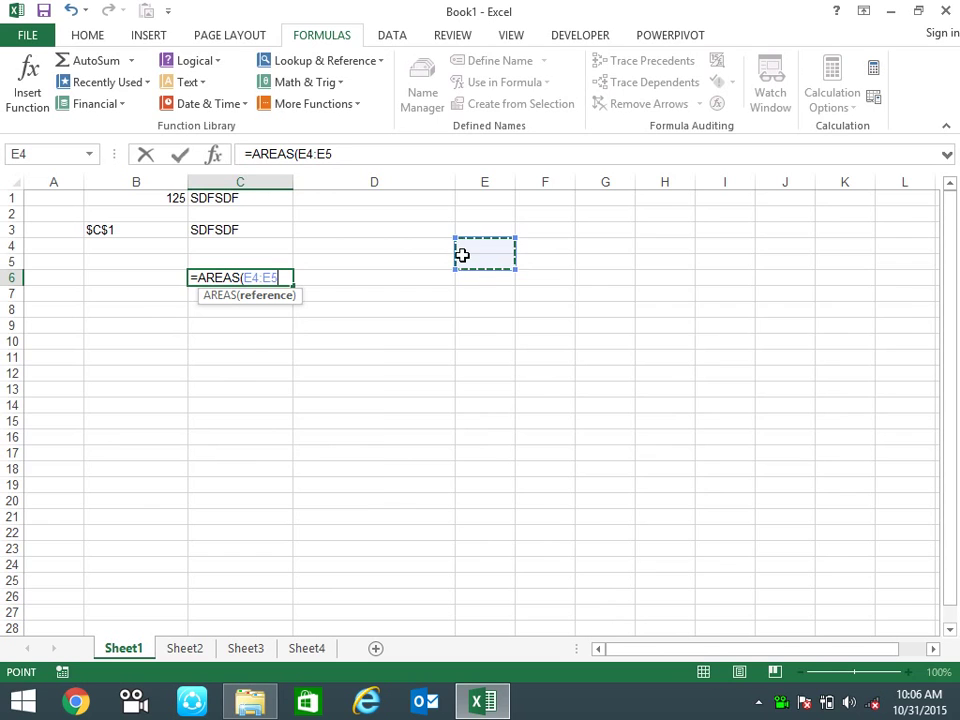
{"action": "key", "text": "BackSpace"}
{"action": "key", "text": "BackSpace"}
{"action": "key", "text": "BackSpace"}
{"action": "key", "text": "BackSpace"}
{"action": "key", "text": "BackSpace"}
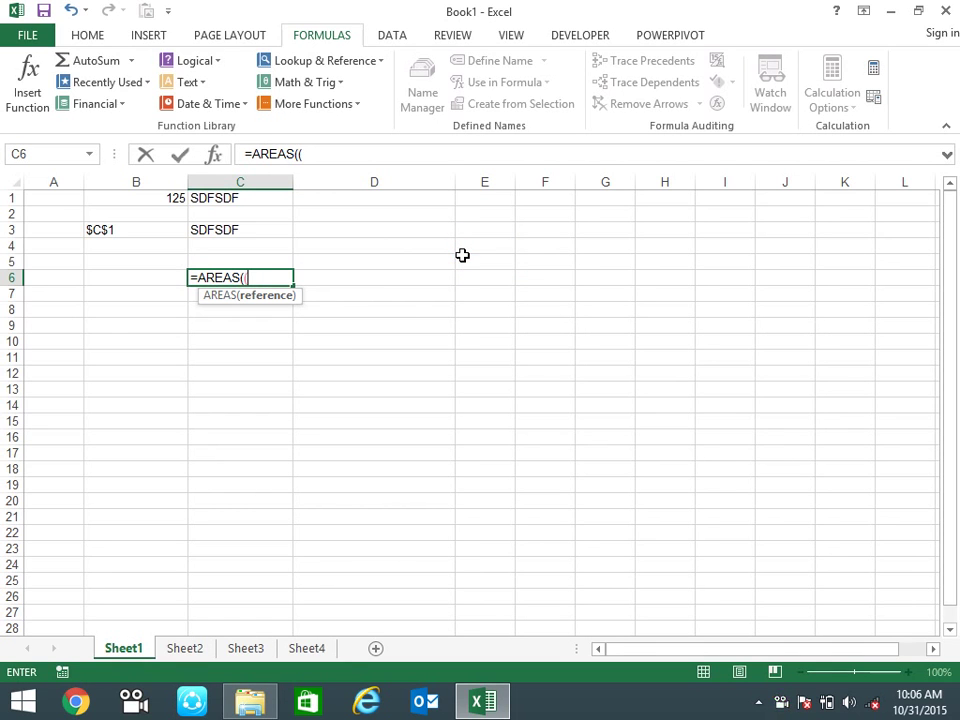
{"action": "left_click_drag", "start_coordinate": [463, 255], "coordinate": [400, 390]}
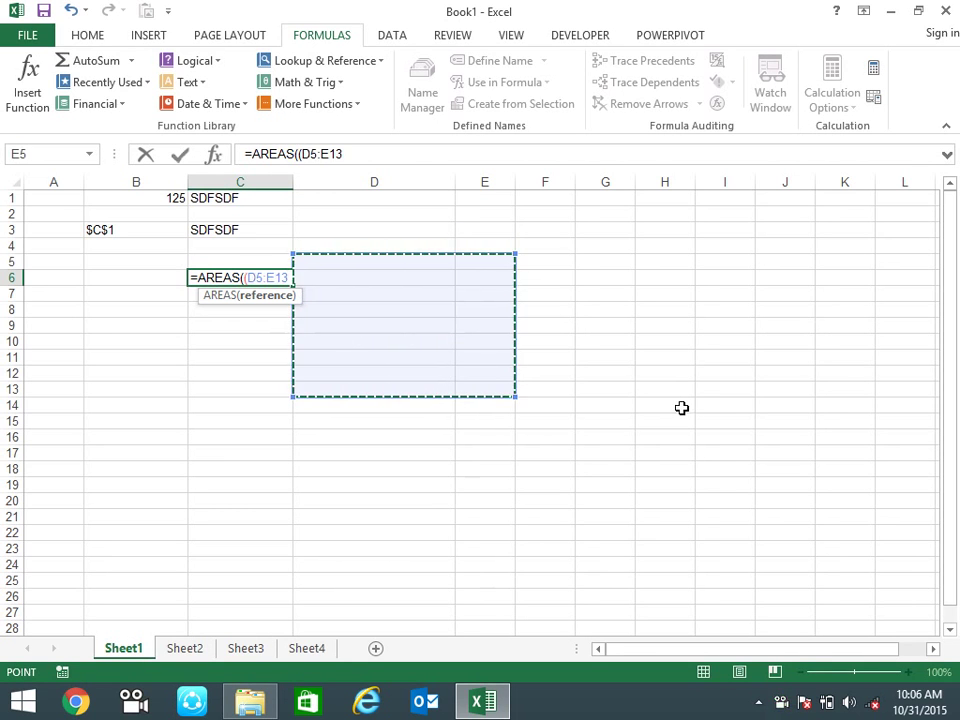
{"action": "type", "text": ","}
{"action": "left_click_drag", "start_coordinate": [690, 262], "coordinate": [725, 421]}
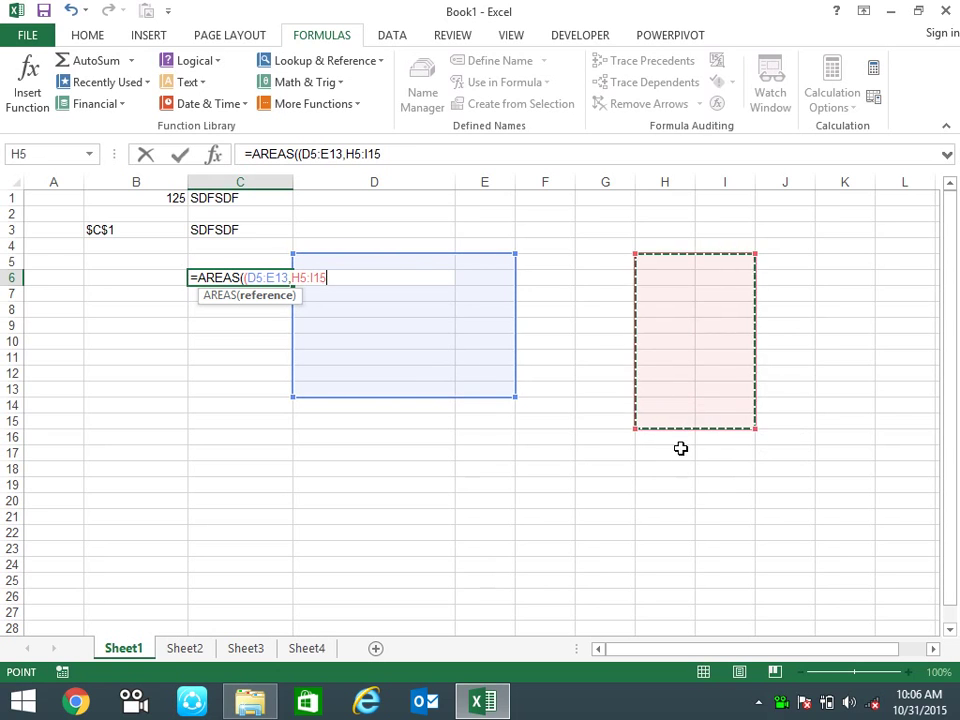
{"action": "type", "text": ","}
{"action": "left_click_drag", "start_coordinate": [484, 565], "coordinate": [638, 628]}
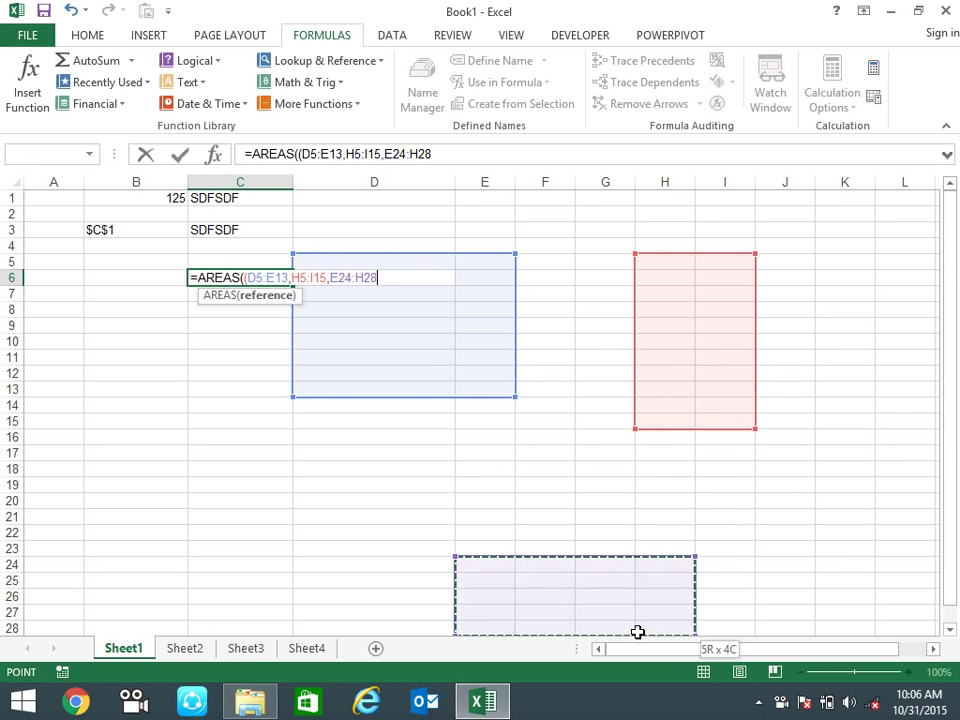
{"action": "type", "text": "))"}
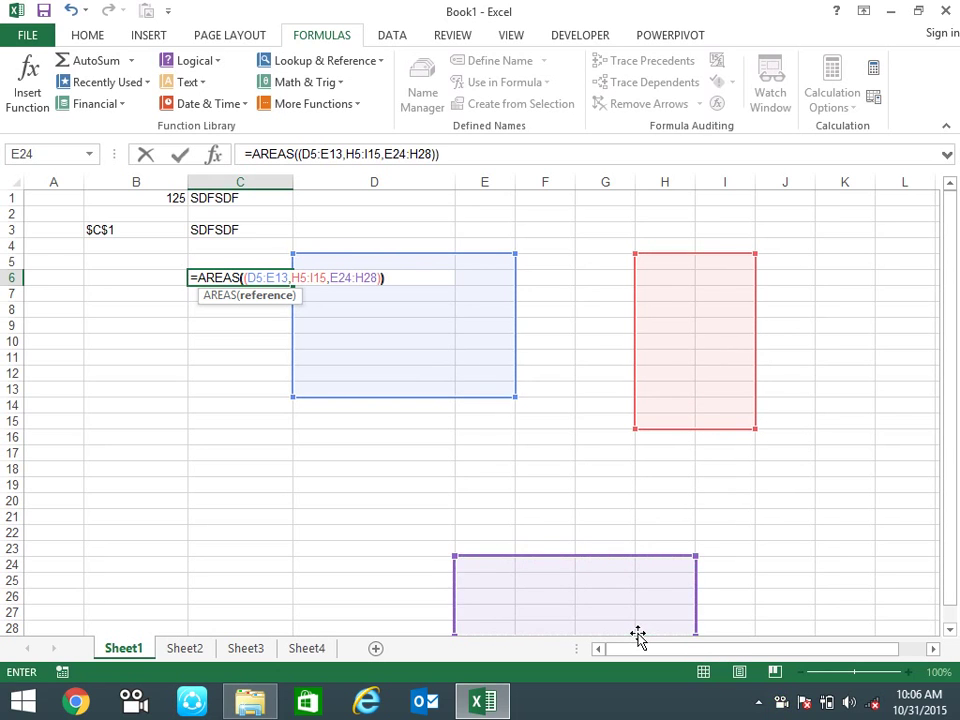
{"action": "key", "text": "Return"}
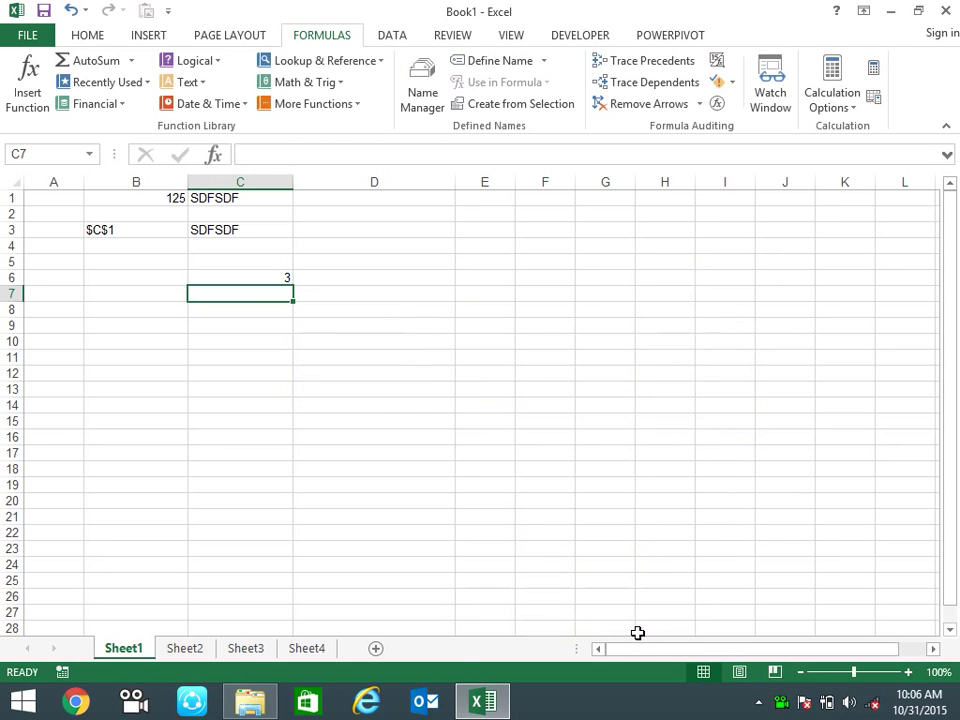
{"action": "key", "text": "Up"}
{"action": "key", "text": "Delete"}
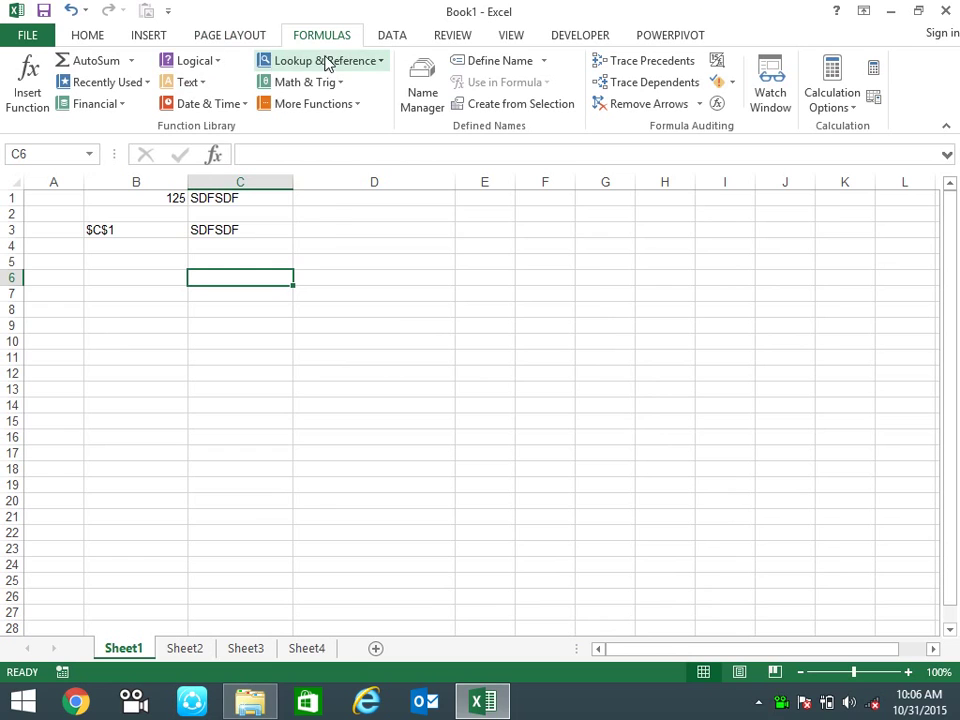
{"action": "left_click", "coordinate": [325, 60]}
{"action": "left_click", "coordinate": [461, 289]}
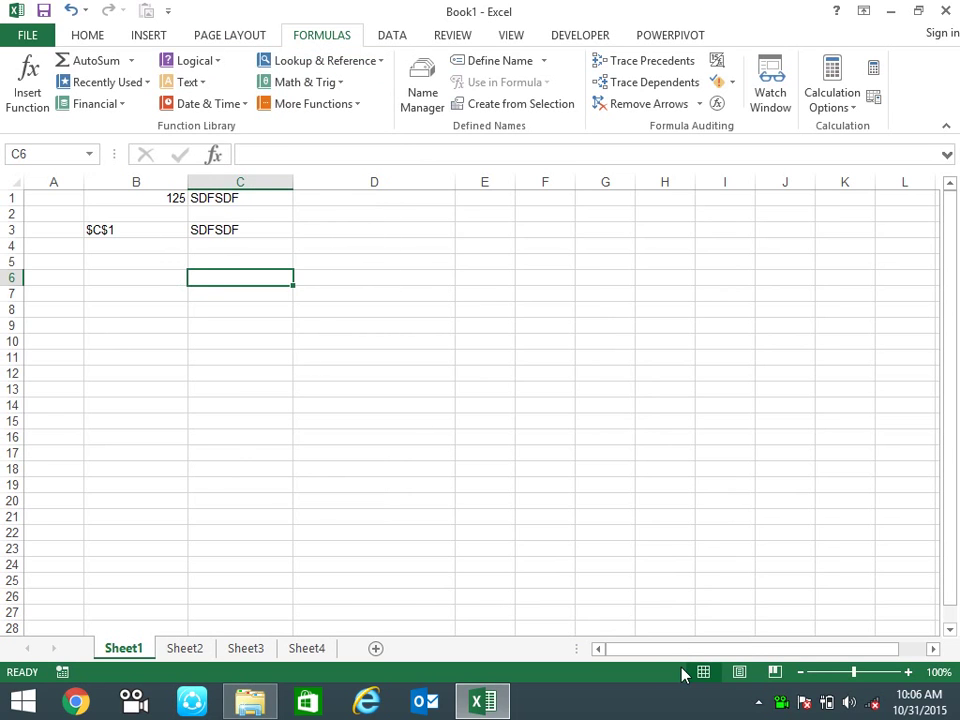
{"action": "type", "text": "=CHO"}
{"action": "key", "text": "Tab"}
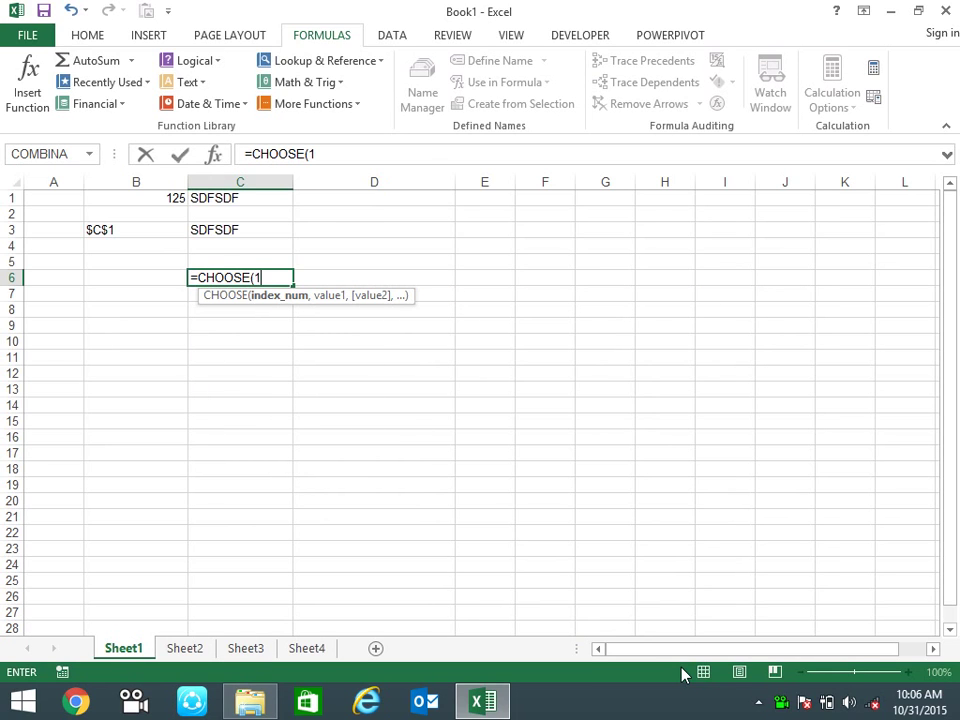
{"action": "type", "text": ","}
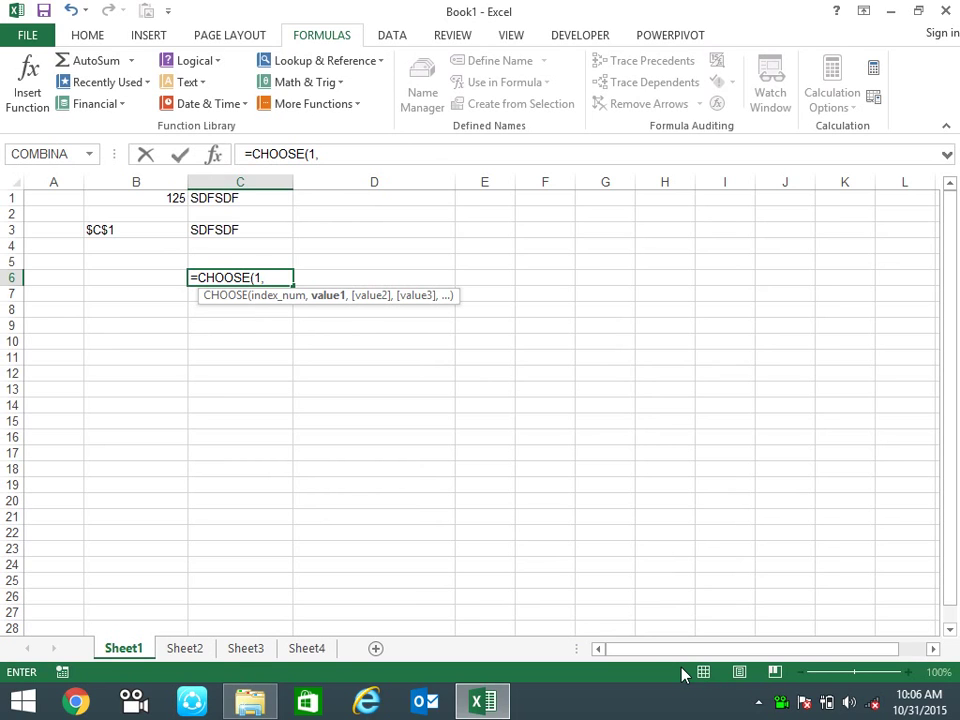
{"action": "type", "text": "DF,F"}
{"action": "key", "text": "BackSpace"}
{"action": "key", "text": "BackSpace"}
{"action": "key", "text": "BackSpace"}
{"action": "key", "text": "BackSpace"}
{"action": "type", "text": "5,35,65,85"}
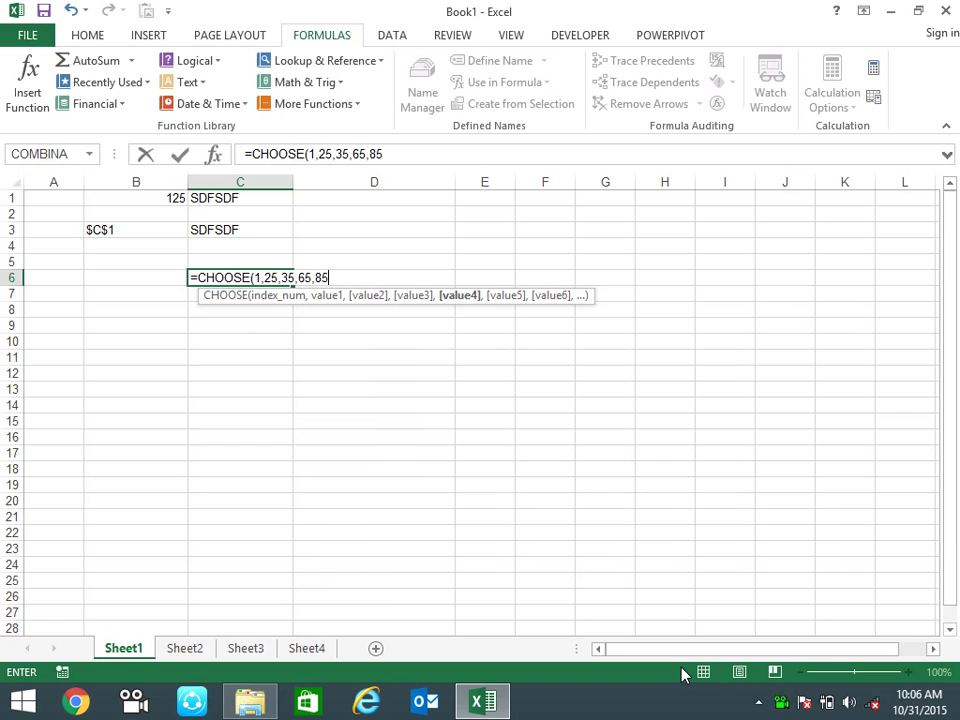
{"action": "type", "text": ",45,87"}
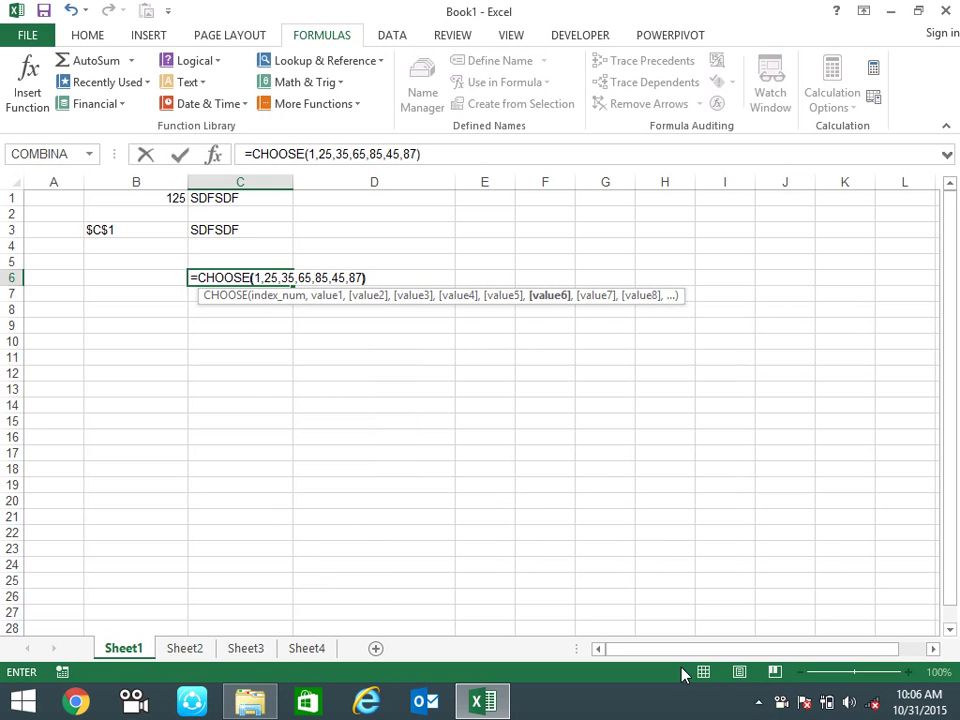
{"action": "left_click", "coordinate": [284, 278]}
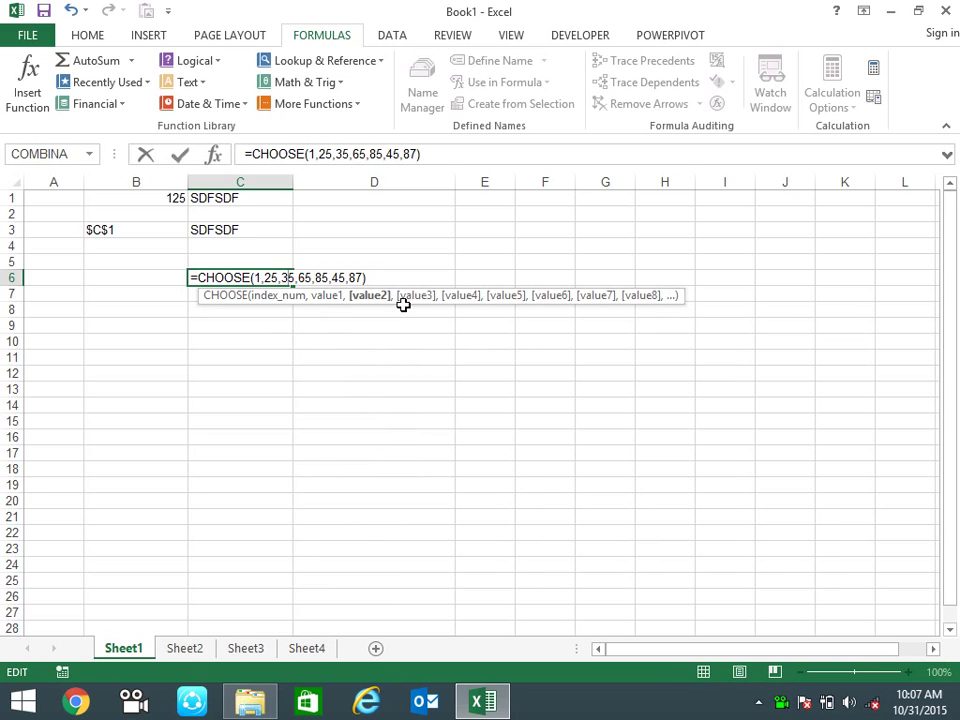
{"action": "left_click", "coordinate": [240, 278]}
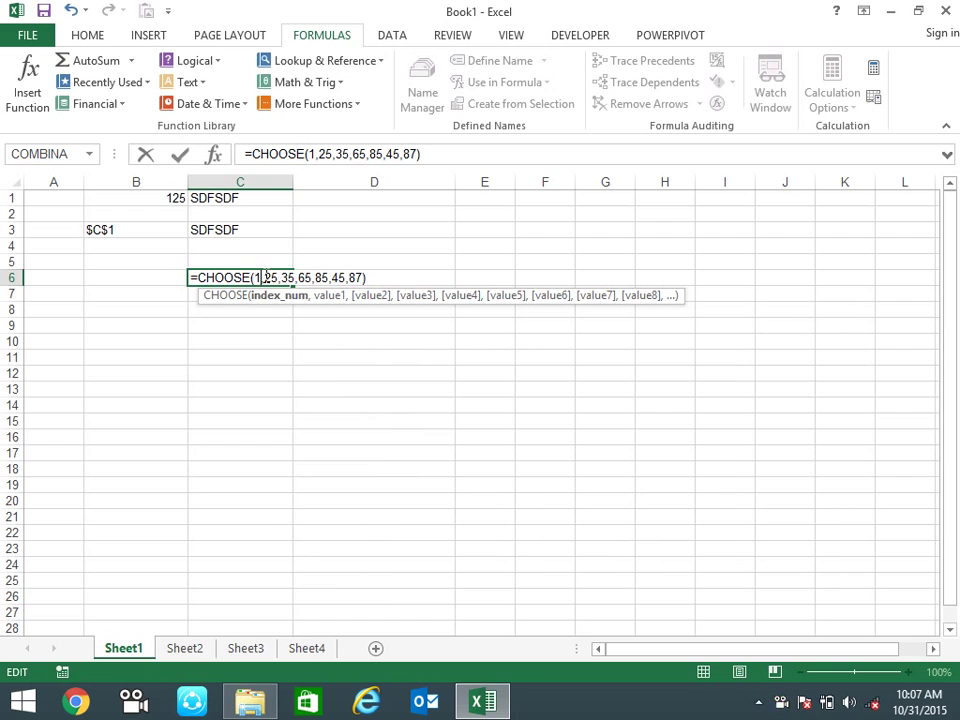
{"action": "key", "text": "BackSpace"}
{"action": "type", "text": "3"}
{"action": "key", "text": "Return"}
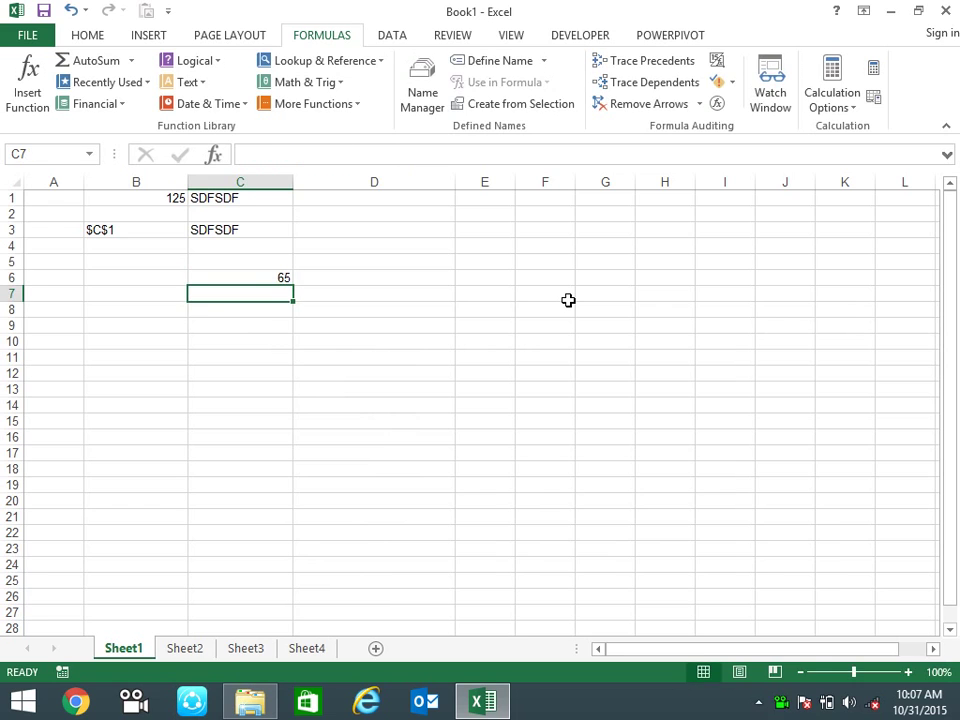
{"action": "key", "text": "Up"}
- Clear C6 and enter JAN in D6
{"action": "key", "text": "Delete"}
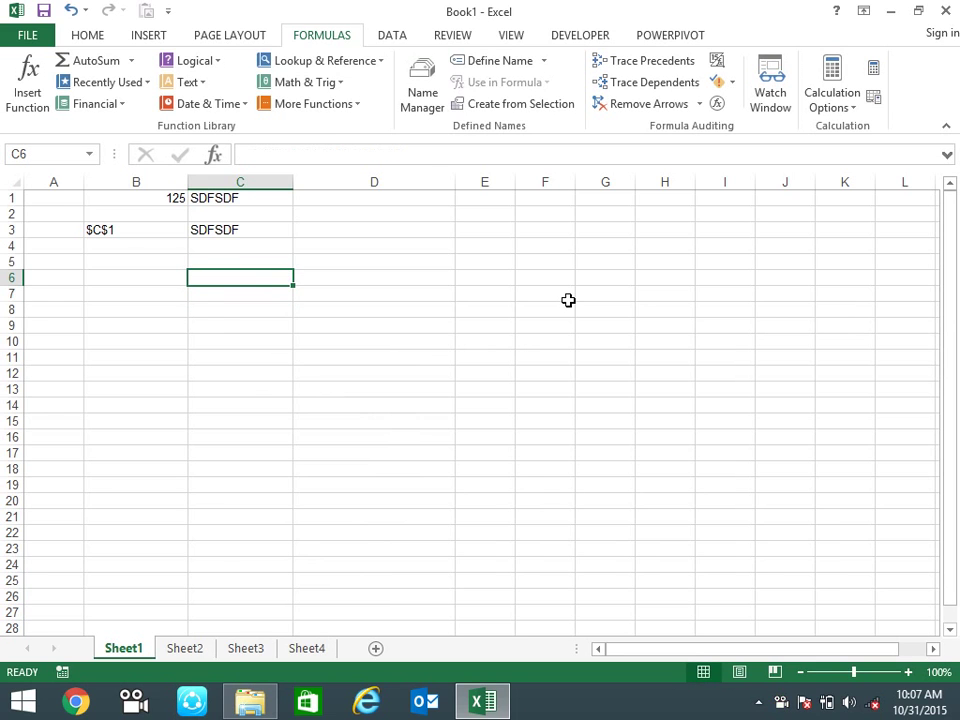
{"action": "key", "text": "Right"}
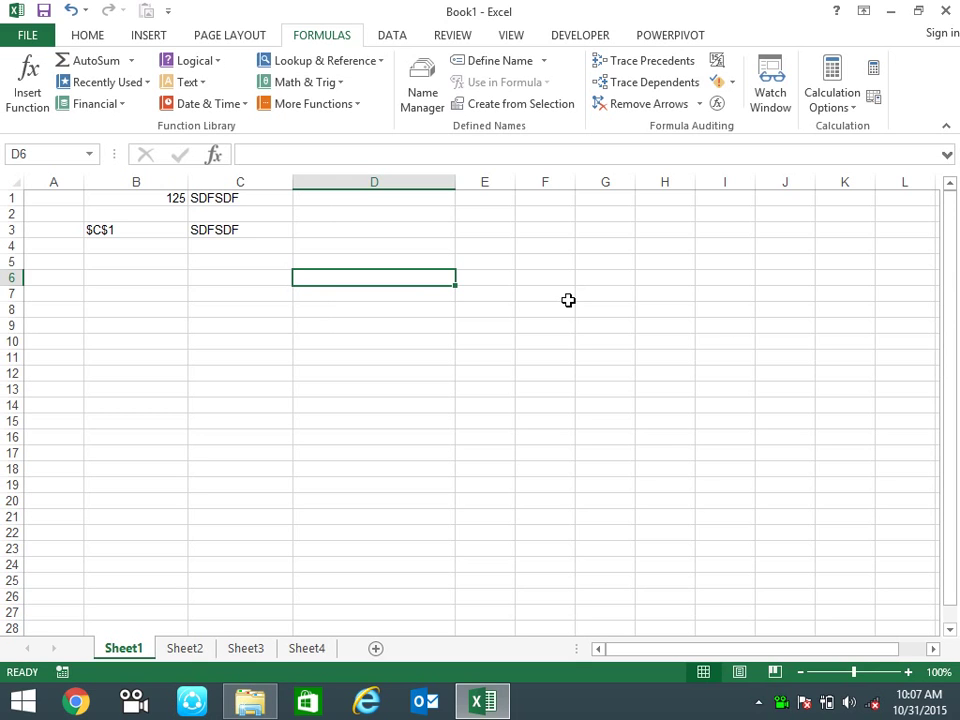
{"action": "type", "text": "="}
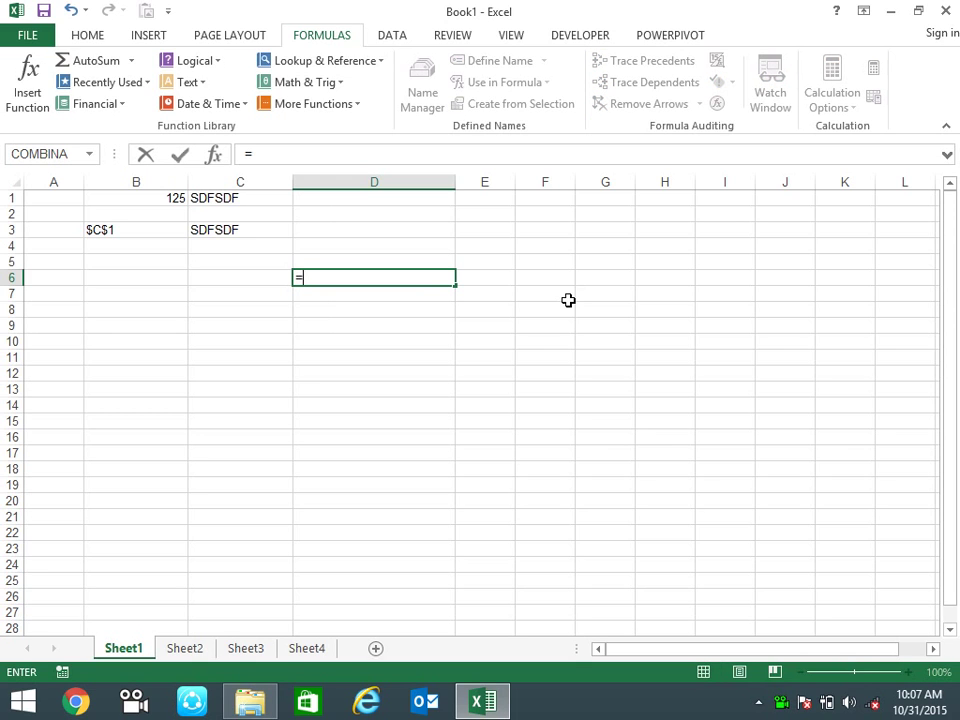
{"action": "key", "text": "Escape"}
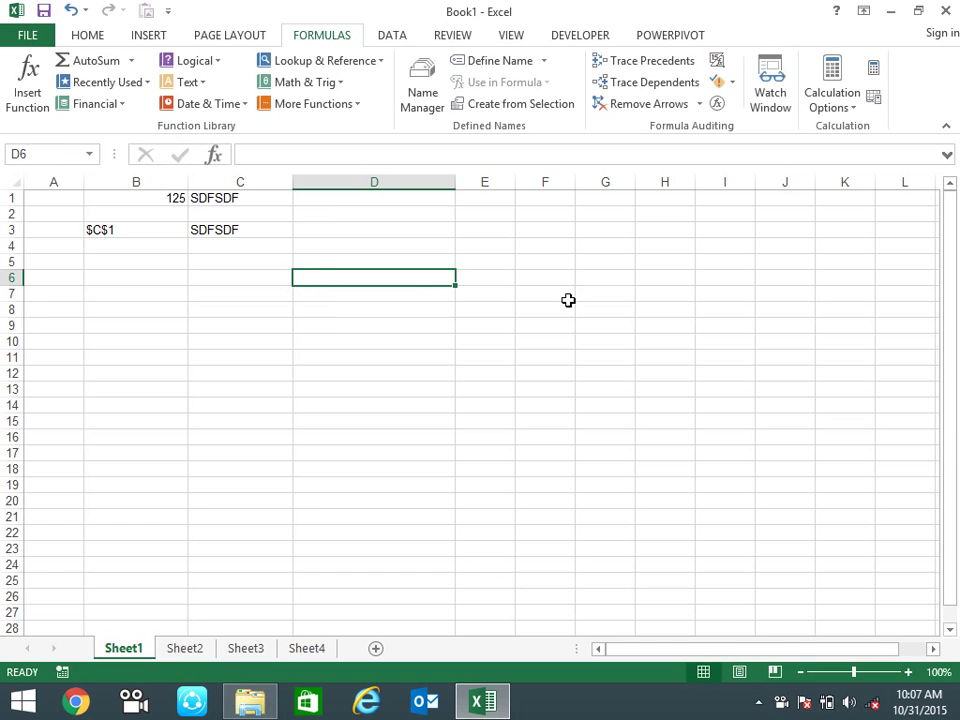
{"action": "type", "text": "JAN"}
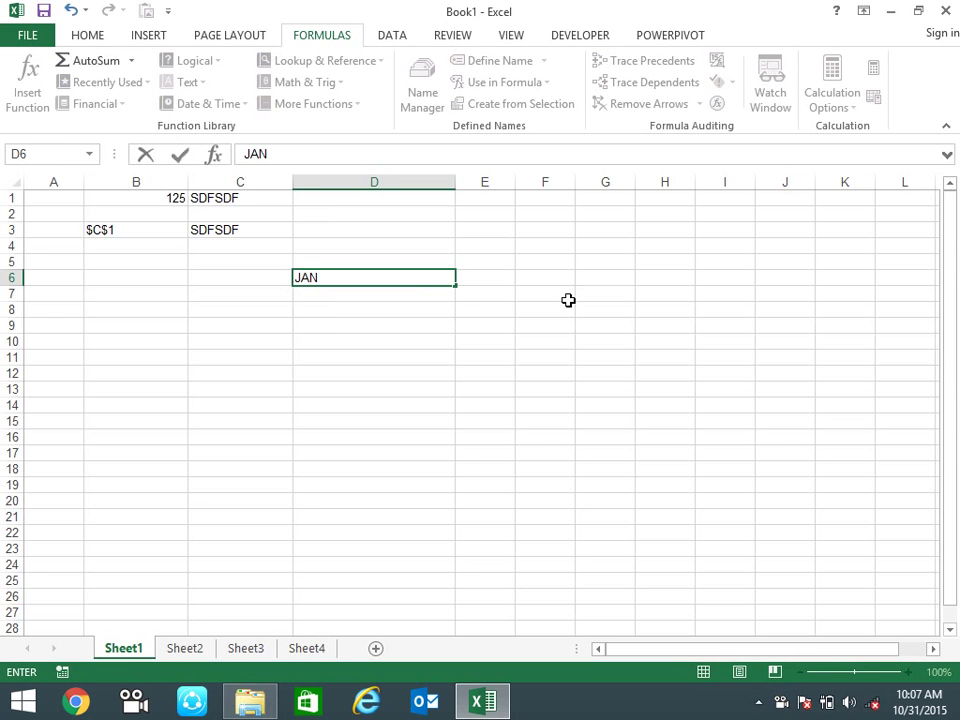
{"action": "key", "text": "Return"}
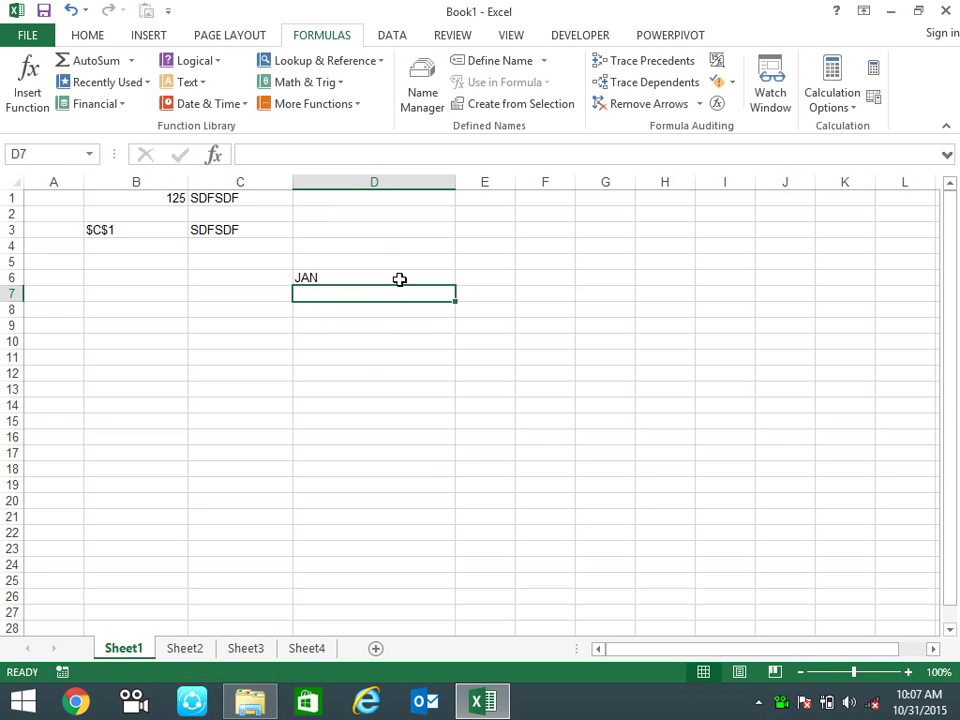
- Fill the months down to DEC in D17 and widen column D well past them
{"action": "left_click", "coordinate": [399, 279]}
{"action": "left_click_drag", "start_coordinate": [455, 284], "coordinate": [440, 455]}
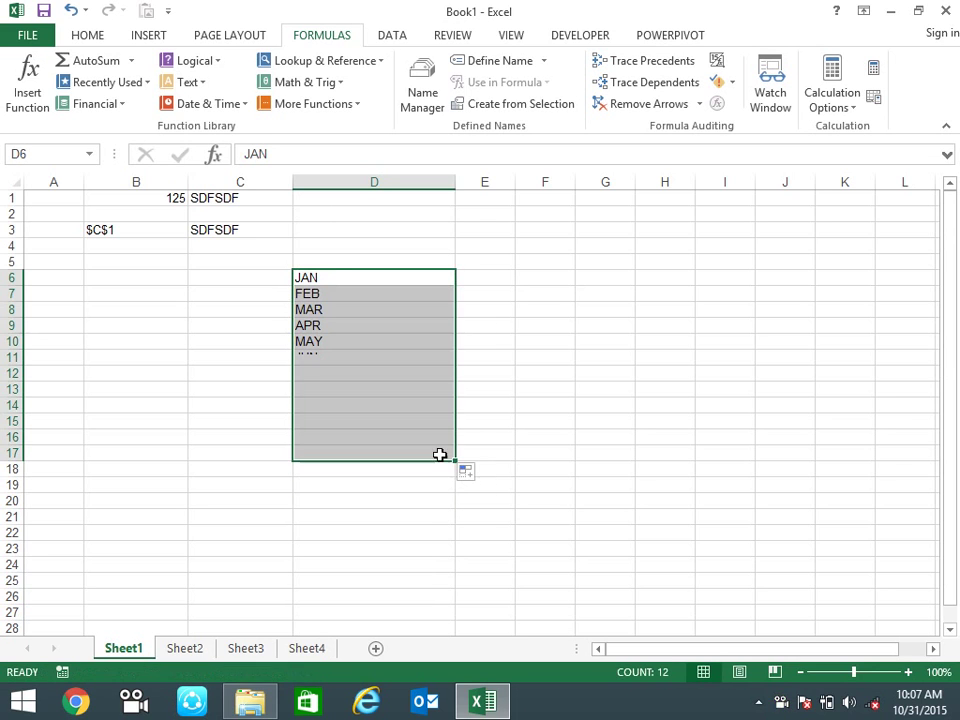
{"action": "mouse_move", "coordinate": [455, 182]}
{"action": "left_mouse_down"}
{"action": "mouse_move", "coordinate": [383, 190]}
{"action": "mouse_move", "coordinate": [400, 199]}
{"action": "left_mouse_up"}
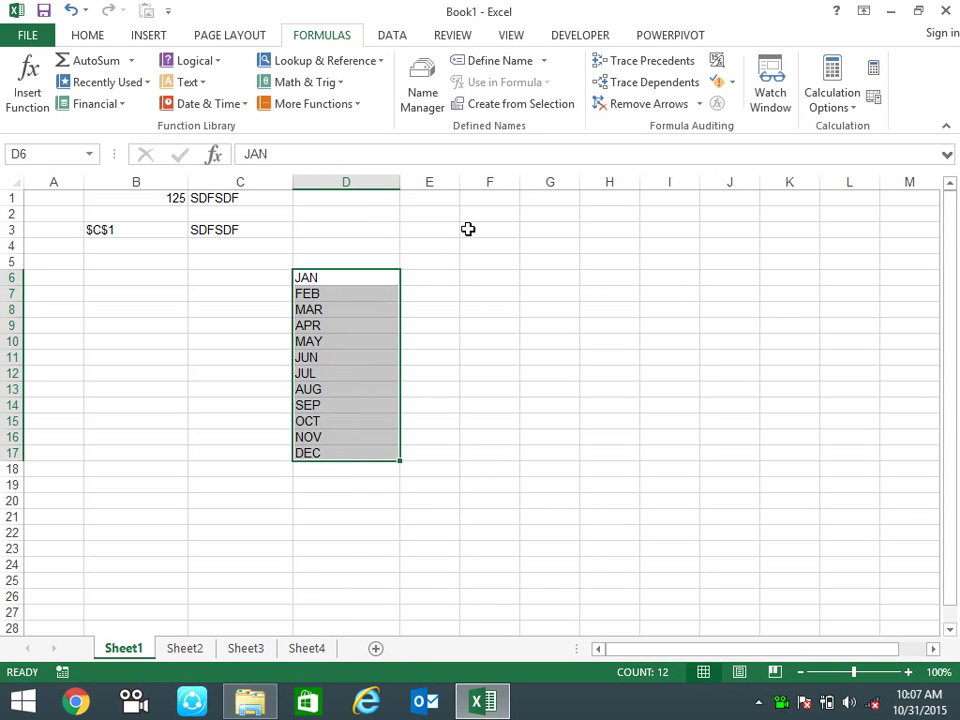
{"action": "left_click_drag", "start_coordinate": [398, 181], "coordinate": [678, 186]}
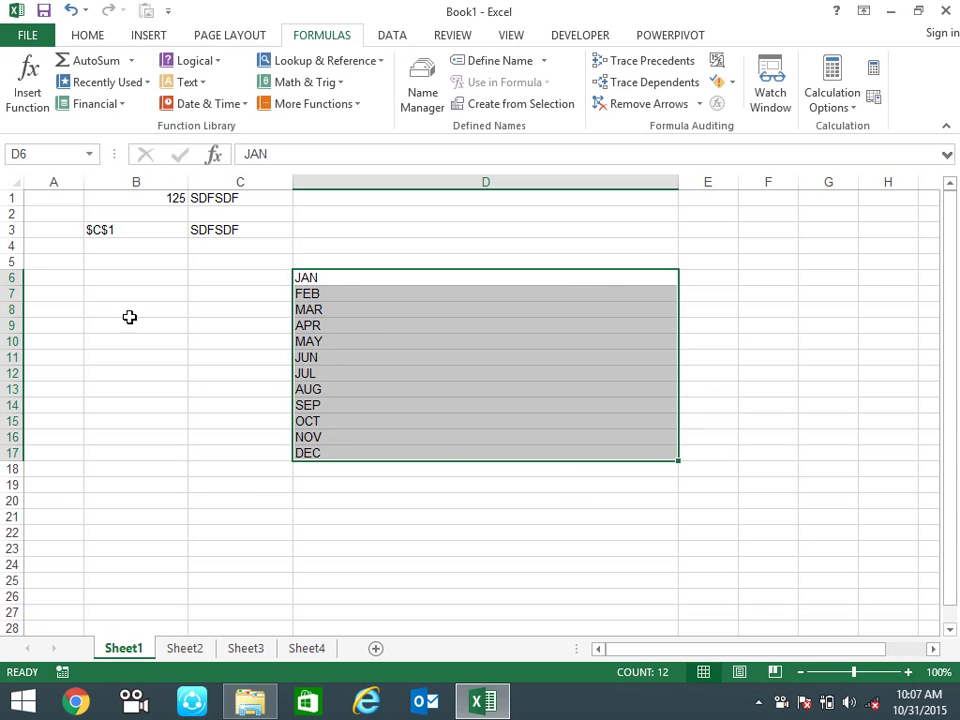
- Use Home > Fill > Justify to merge D6:D17's months into one line in D6
{"action": "left_click", "coordinate": [88, 37]}
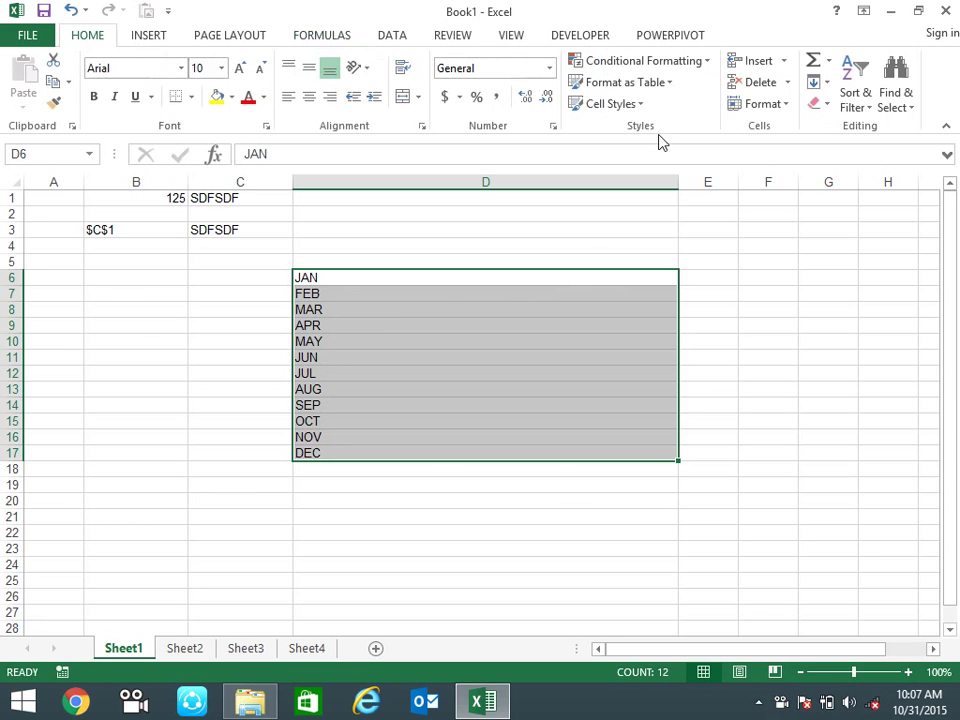
{"action": "left_click", "coordinate": [827, 95]}
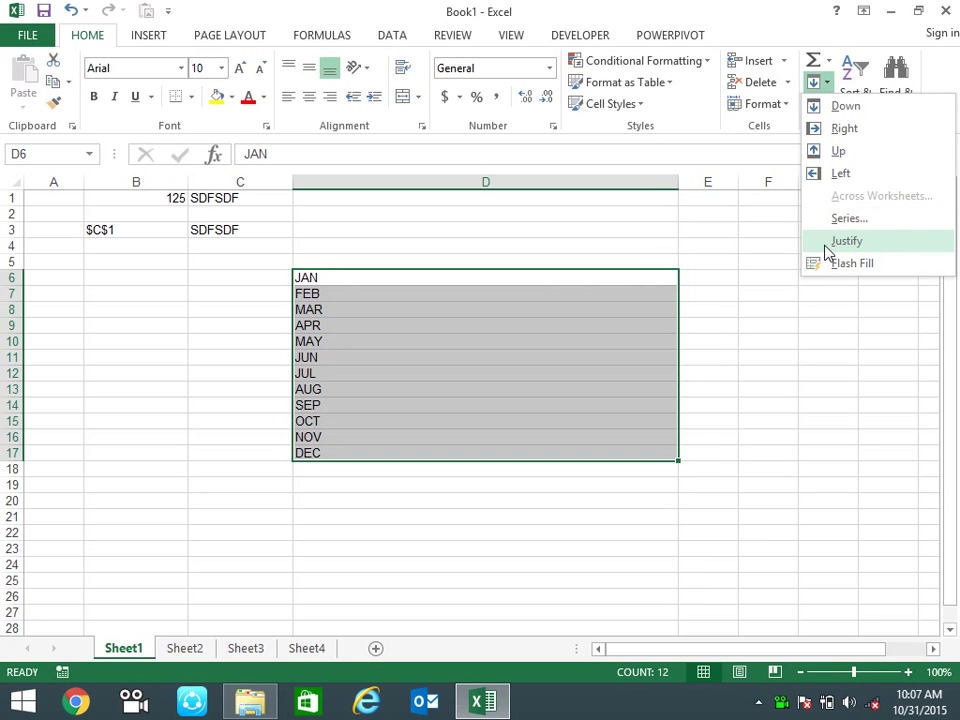
{"action": "left_click", "coordinate": [823, 243]}
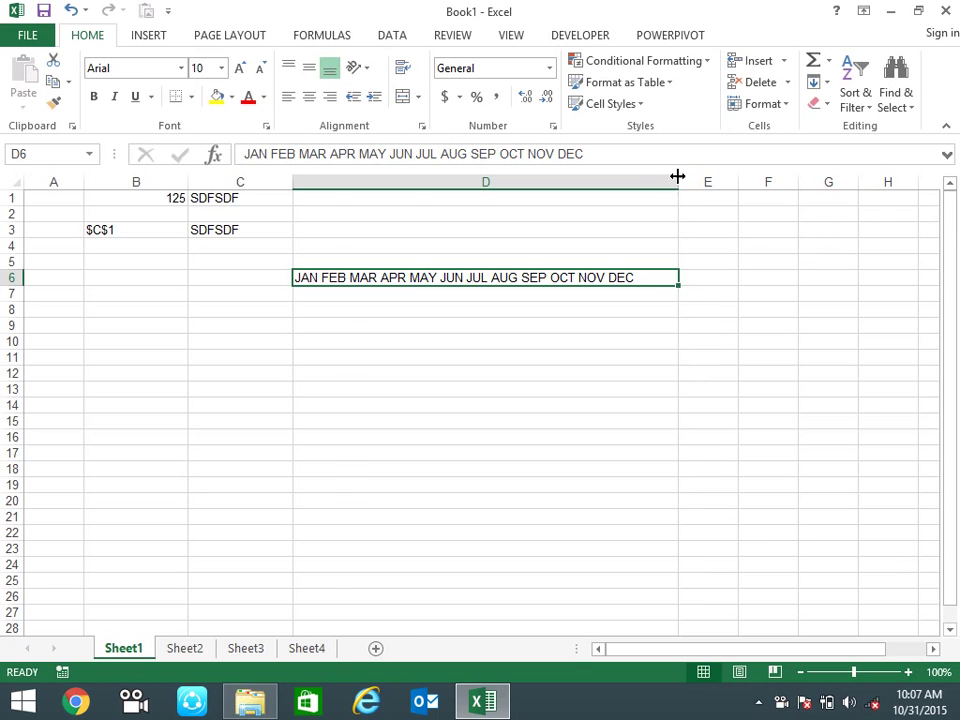
- Narrow column D and Justify again to split the months back down the column
{"action": "left_click_drag", "start_coordinate": [679, 182], "coordinate": [323, 186]}
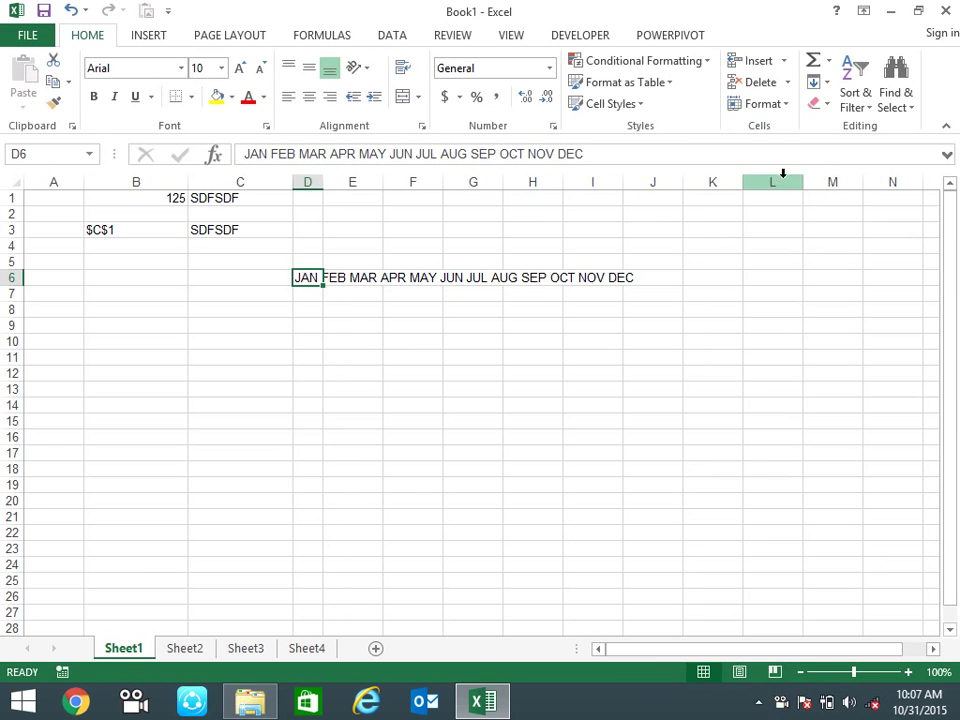
{"action": "left_click", "coordinate": [826, 83]}
{"action": "left_click", "coordinate": [837, 244]}
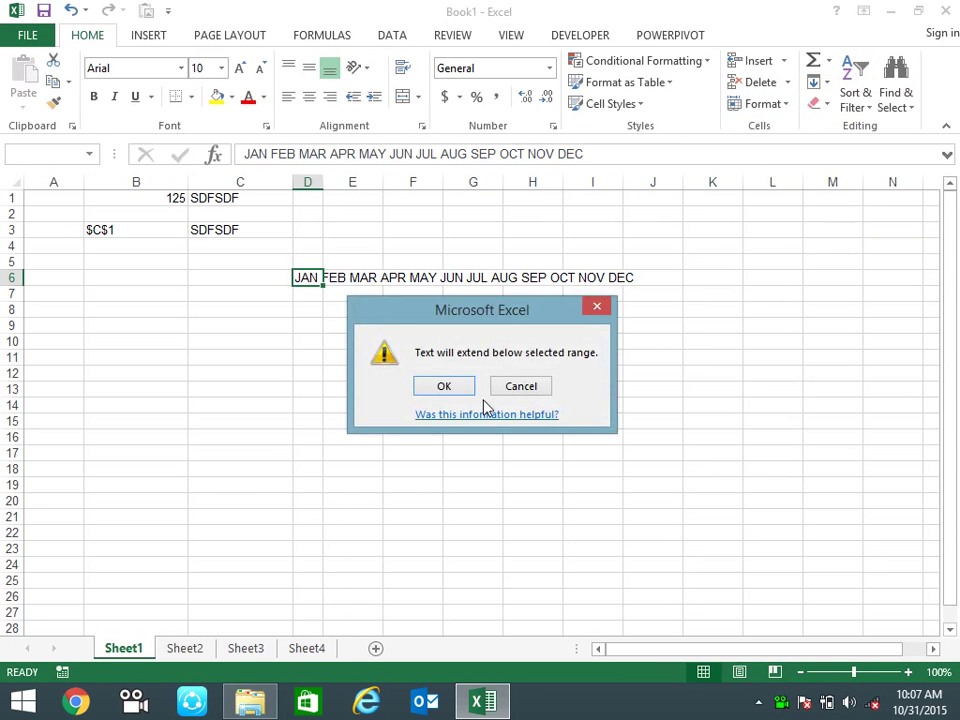
{"action": "left_click", "coordinate": [460, 384]}
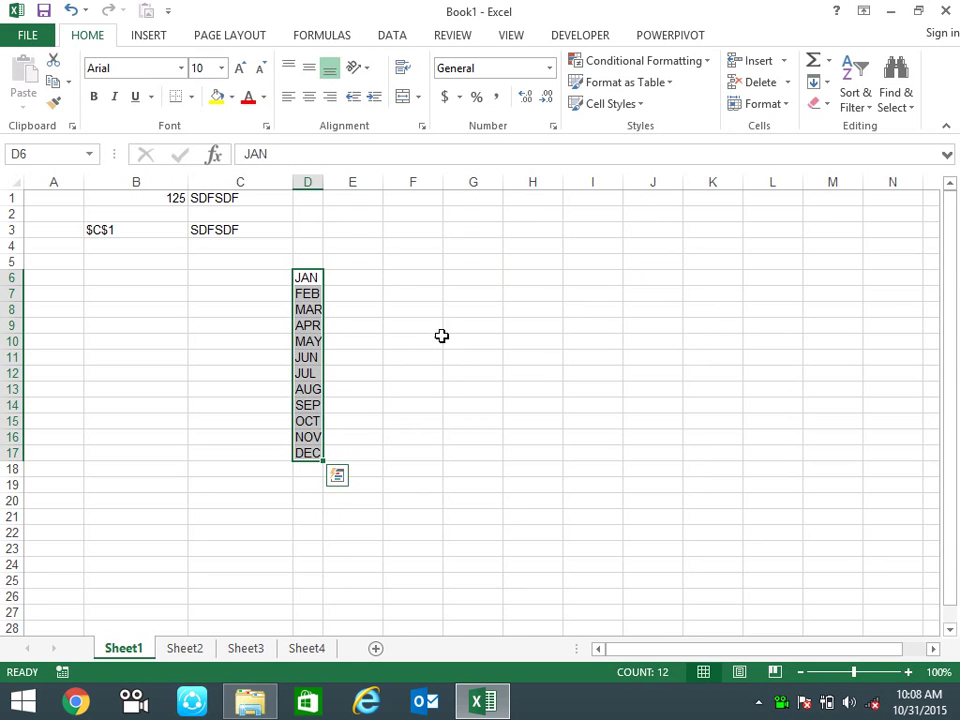
- Widen column D to 380 pixels and Justify once more to rejoin the months in D6
{"action": "left_click_drag", "start_coordinate": [324, 182], "coordinate": [650, 207]}
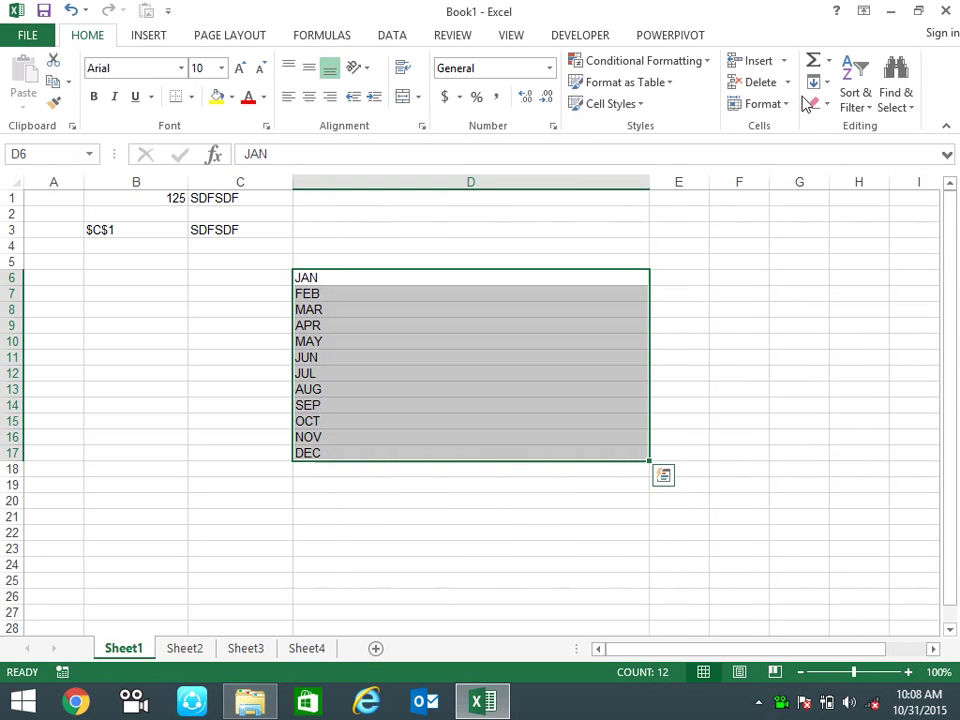
{"action": "left_click", "coordinate": [818, 83]}
{"action": "left_click", "coordinate": [843, 241]}
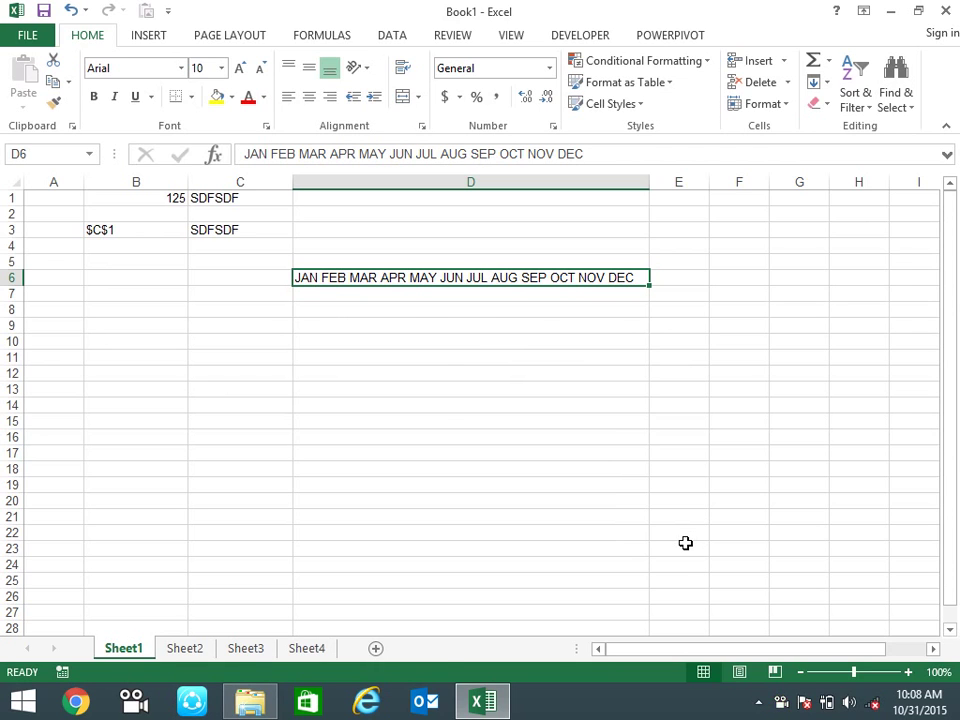
{"action": "key", "text": "ctrl+f"}
- Replace the spaces between months in D6 with "," separators
{"action": "left_click", "coordinate": [558, 292]}
{"action": "type", "text": "\",\""}
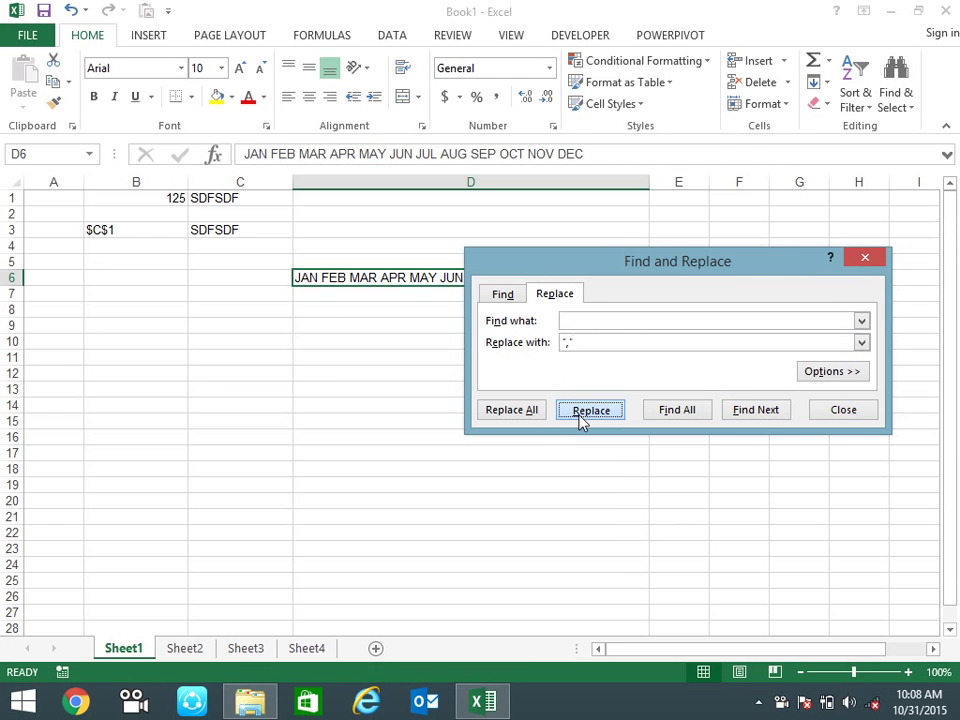
{"action": "left_click", "coordinate": [580, 416]}
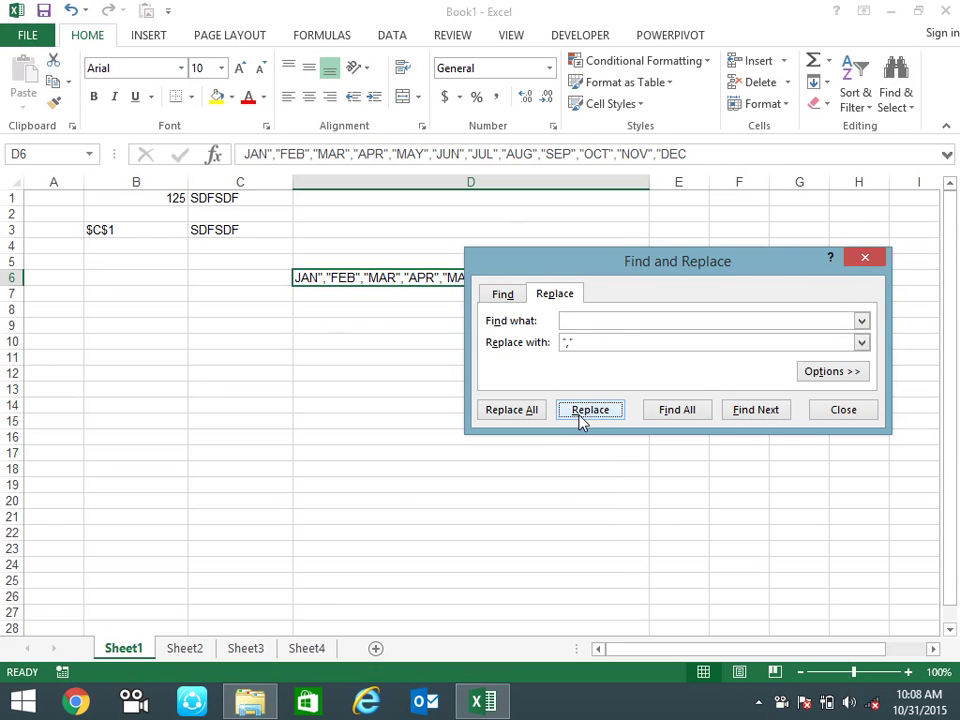
{"action": "left_click", "coordinate": [829, 420]}
- Wrap D6's month list in =CHOOSE(C6, …) so it returns the month for C6's number
{"action": "left_click", "coordinate": [706, 155]}
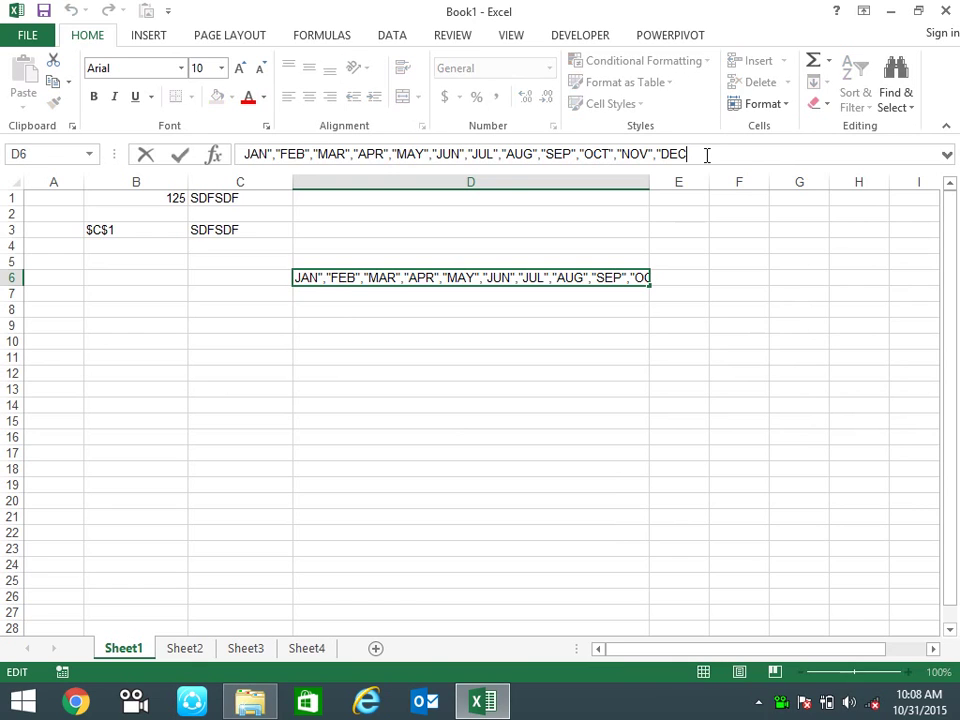
{"action": "type", "text": "\""}
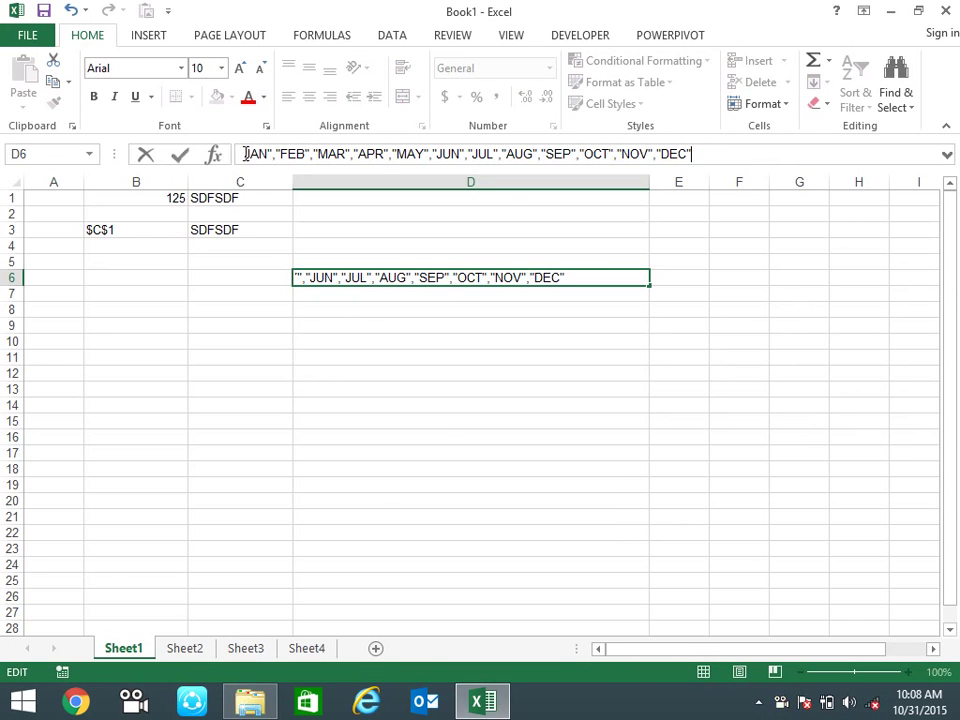
{"action": "type", "text": "\""}
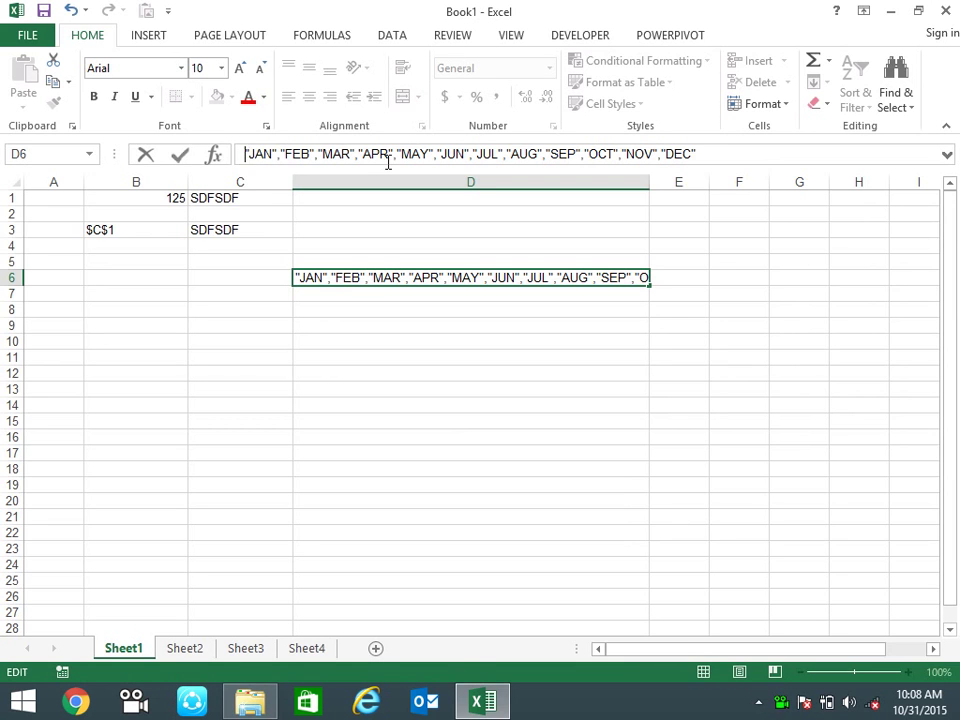
{"action": "type", "text": "=CH"}
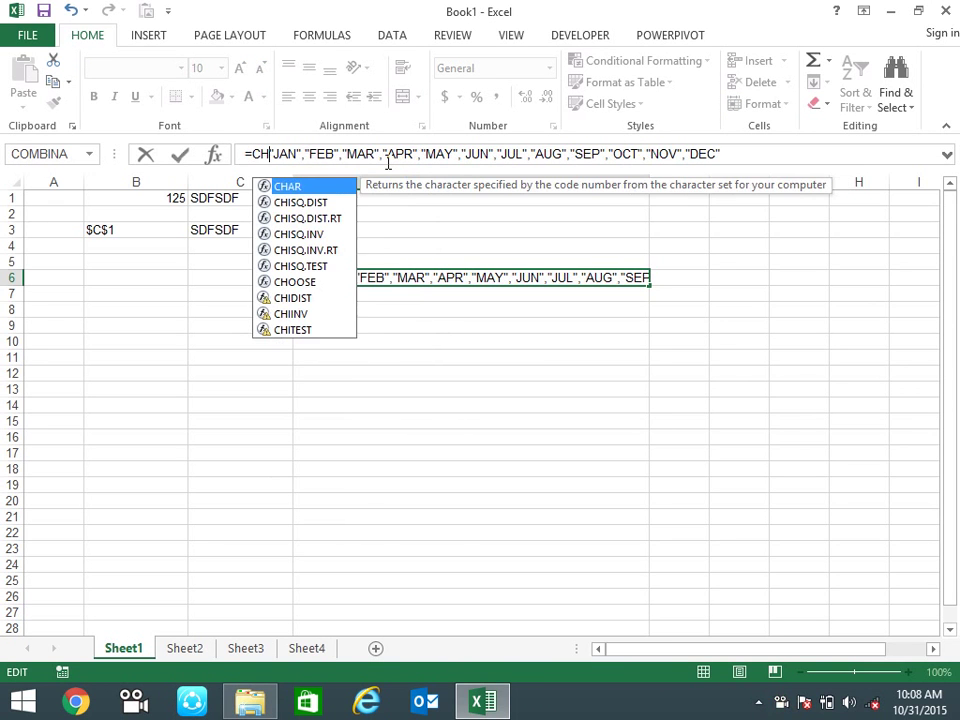
{"action": "type", "text": "O"}
{"action": "key", "text": "Tab"}
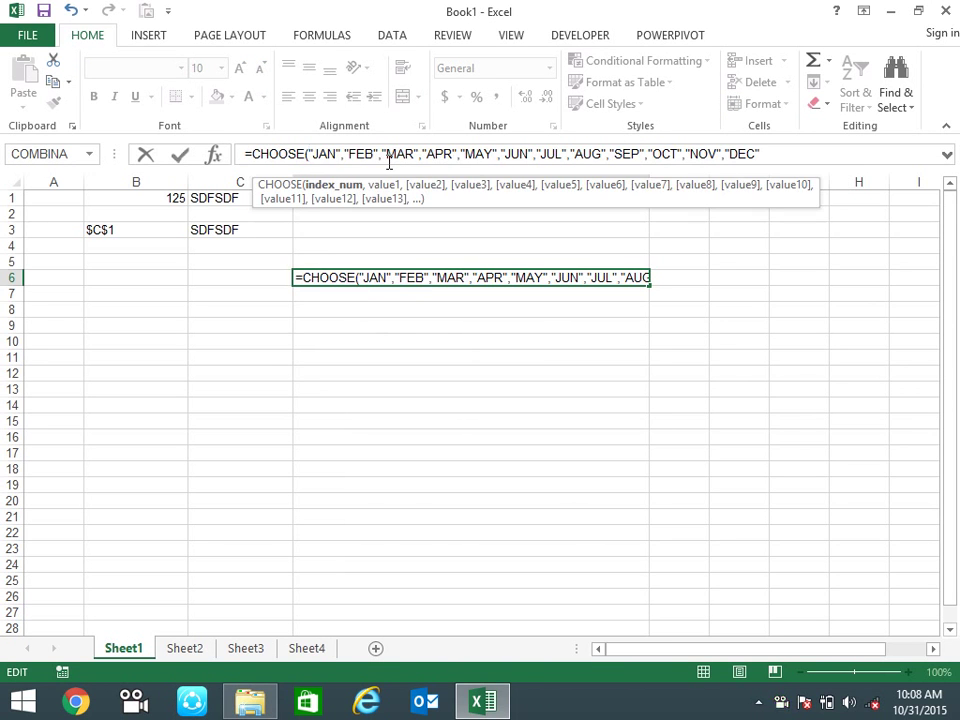
{"action": "left_click", "coordinate": [255, 283]}
{"action": "type", "text": ","}
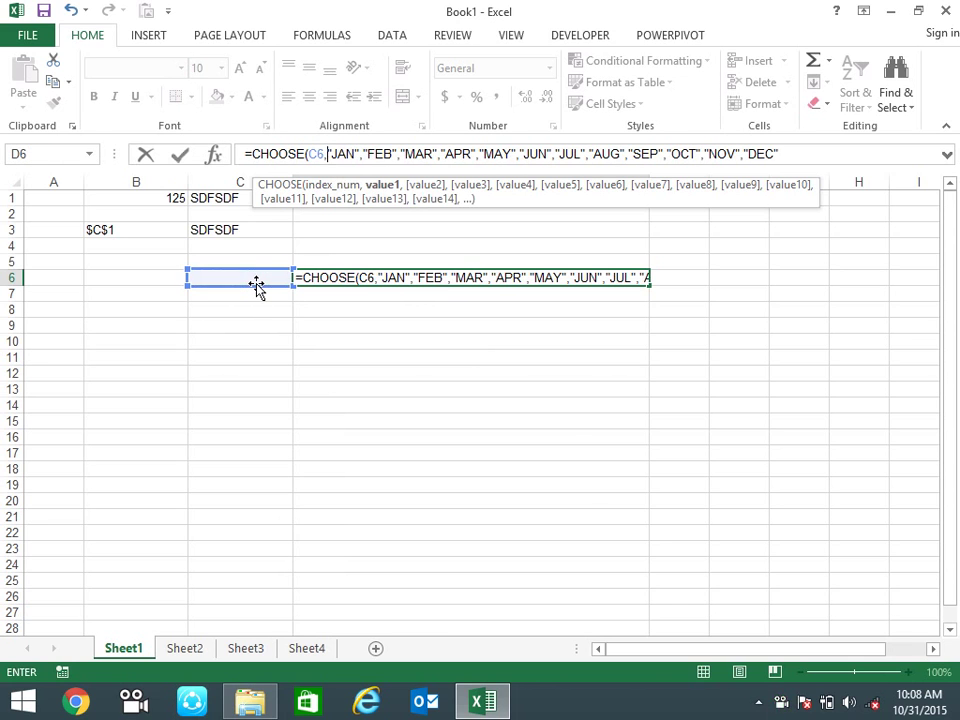
{"action": "key", "text": "Return"}
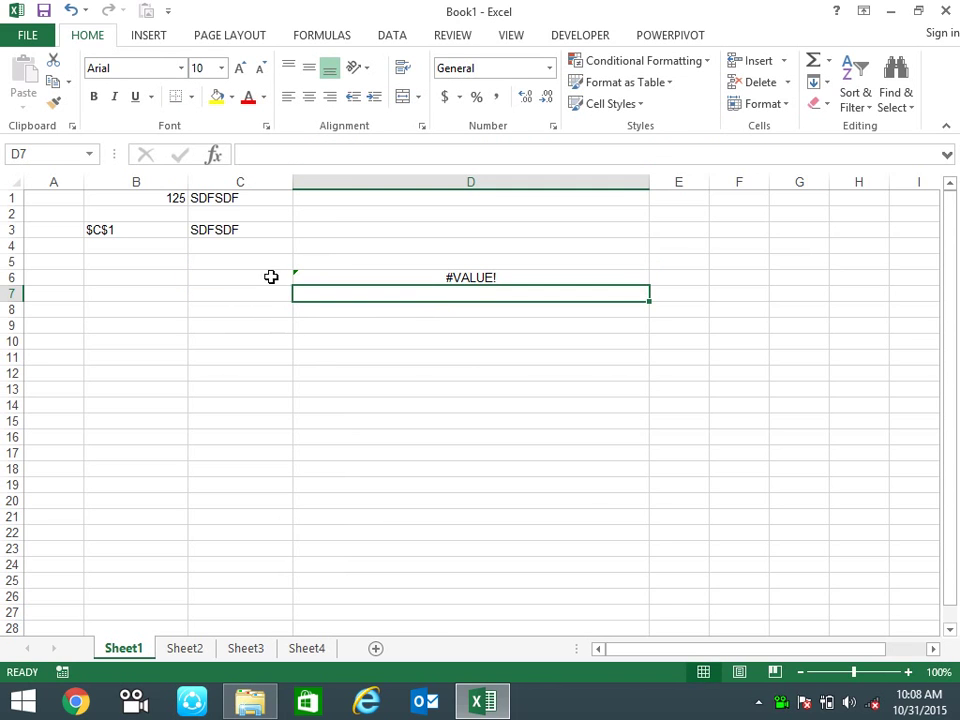
- Enter 1 in C6 to start the index numbers down column C
{"action": "left_click", "coordinate": [268, 276]}
{"action": "type", "text": "1"}
{"action": "key", "text": "Return"}
- Enter the index numbers 2 through 9 down C7:C14
{"action": "type", "text": "2"}
{"action": "key", "text": "Return"}
{"action": "type", "text": "3"}
{"action": "key", "text": "Return"}
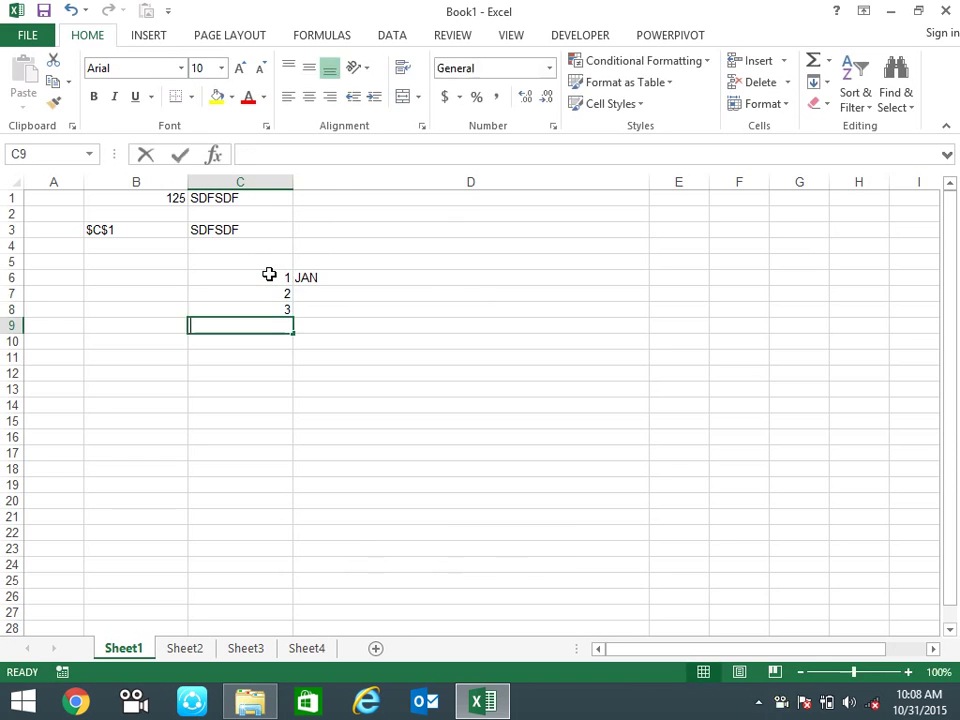
{"action": "type", "text": "4 5 6"}
{"action": "key", "text": "Return"}
{"action": "type", "text": "78"}
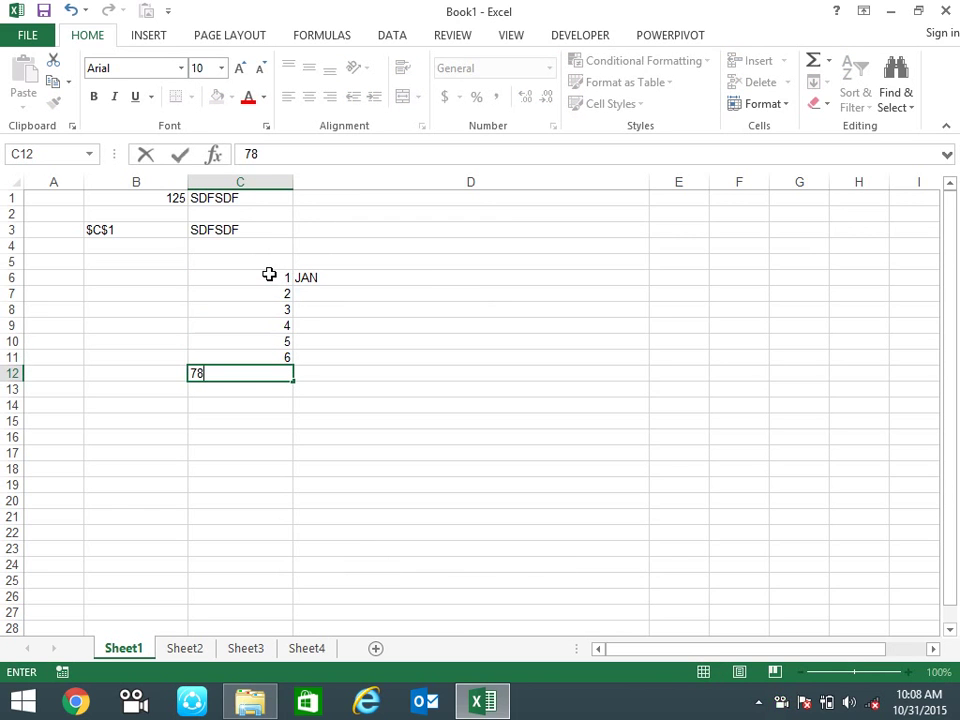
{"action": "key", "text": "Return"}
{"action": "type", "text": "8"}
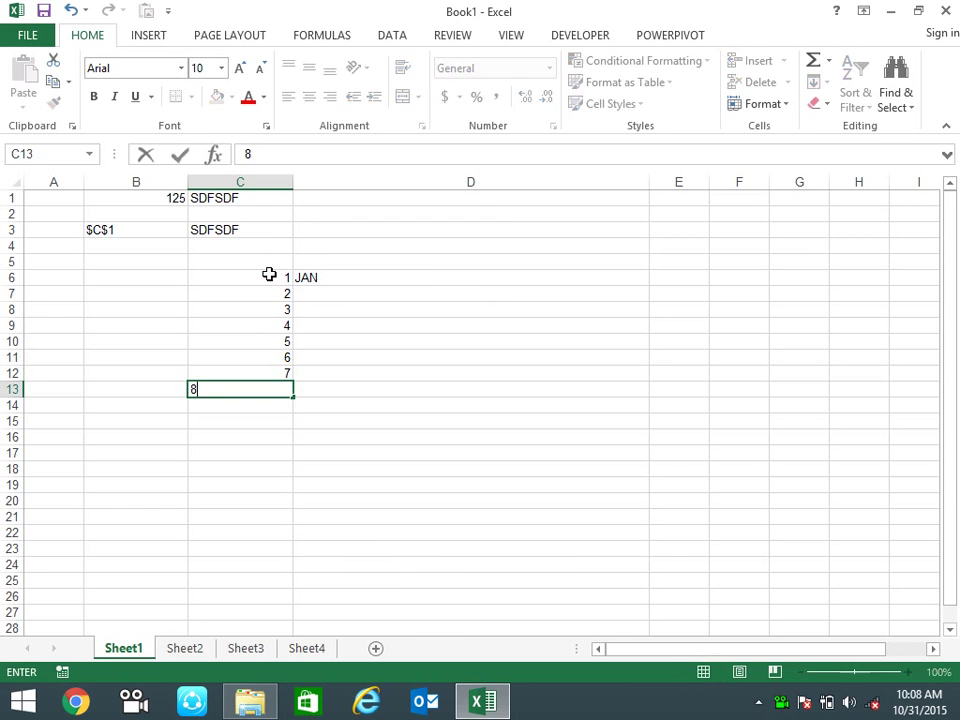
{"action": "key", "text": "Return"}
{"action": "type", "text": "9"}
{"action": "key", "text": "Return"}
- Fill D6's CHOOSE formula down to D14 and autofit column D to the month names
{"action": "left_click", "coordinate": [352, 279]}
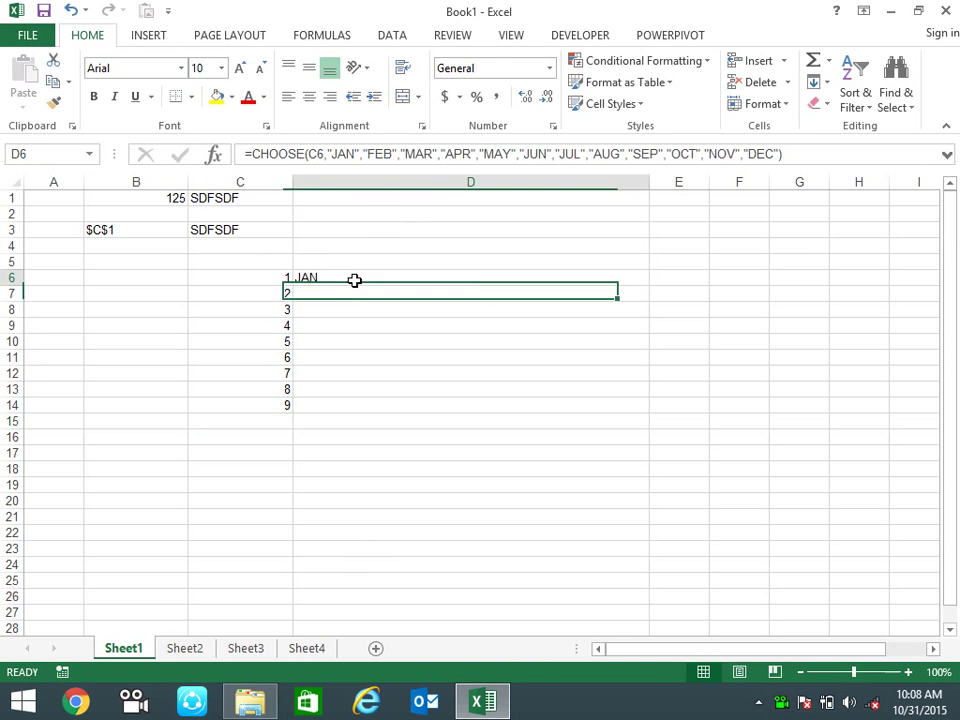
{"action": "double_click", "coordinate": [648, 286]}
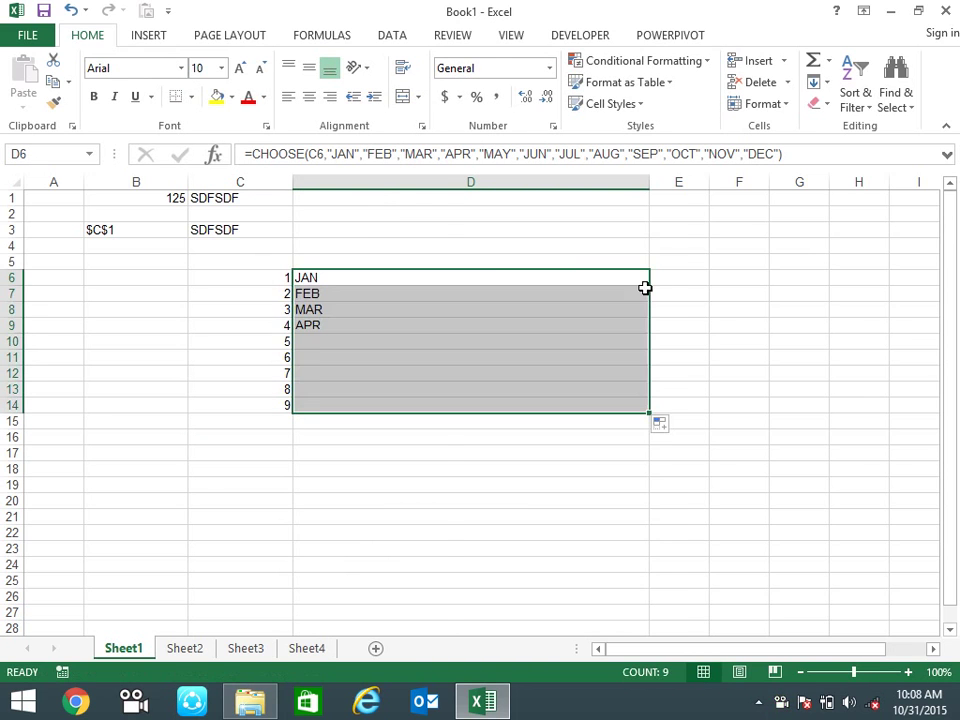
{"action": "left_click_drag", "start_coordinate": [648, 174], "coordinate": [648, 174]}
{"action": "double_click", "coordinate": [648, 174]}
{"action": "left_click", "coordinate": [440, 466]}
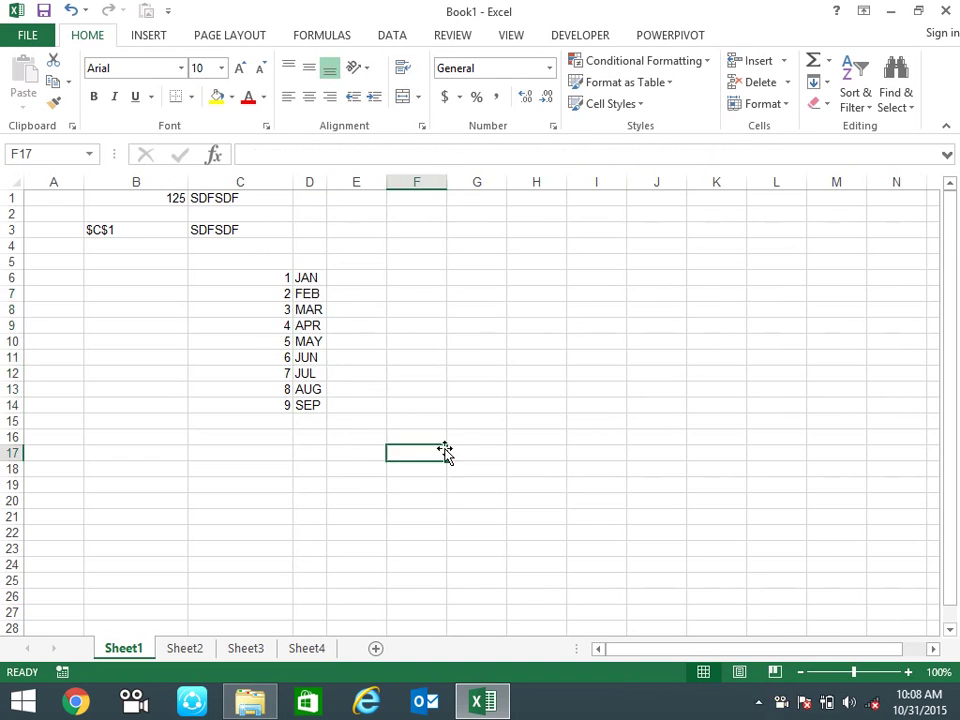
- Test C8 with 8, then 23, then 2, leaving D8 showing FEB
{"action": "left_click", "coordinate": [276, 310]}
{"action": "type", "text": "8"}
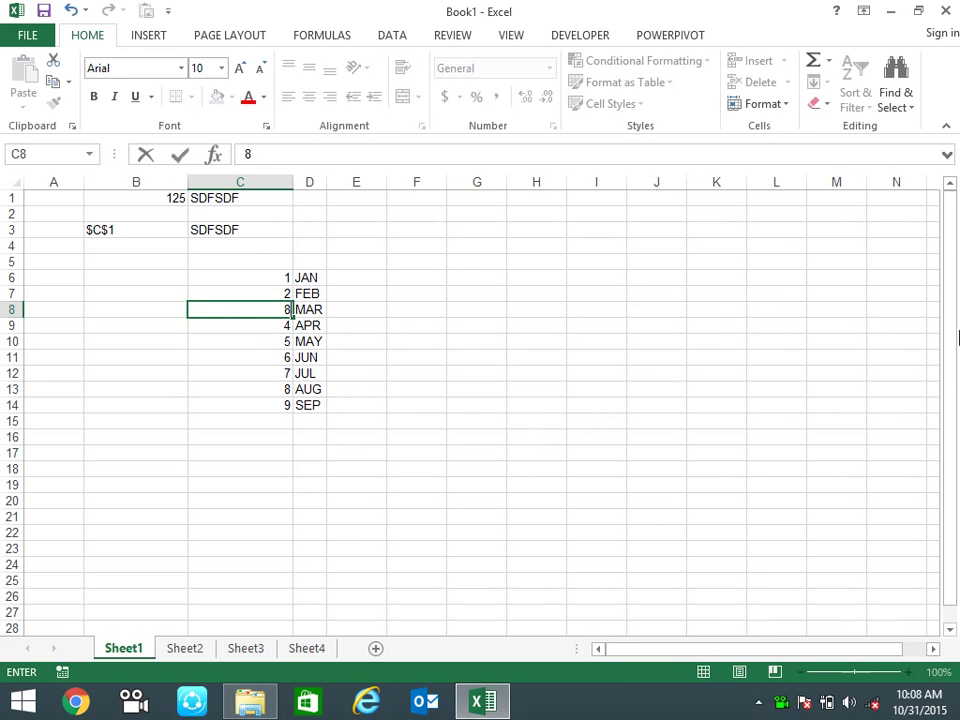
{"action": "key", "text": "Return"}
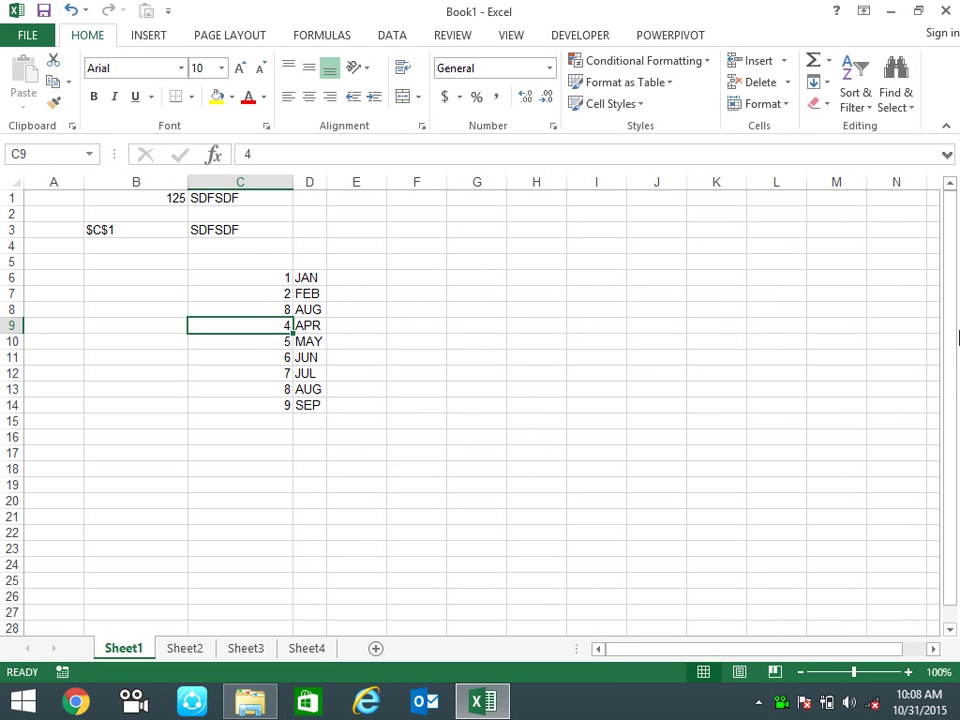
{"action": "key", "text": "Up"}
{"action": "type", "text": "23"}
{"action": "key", "text": "Return"}
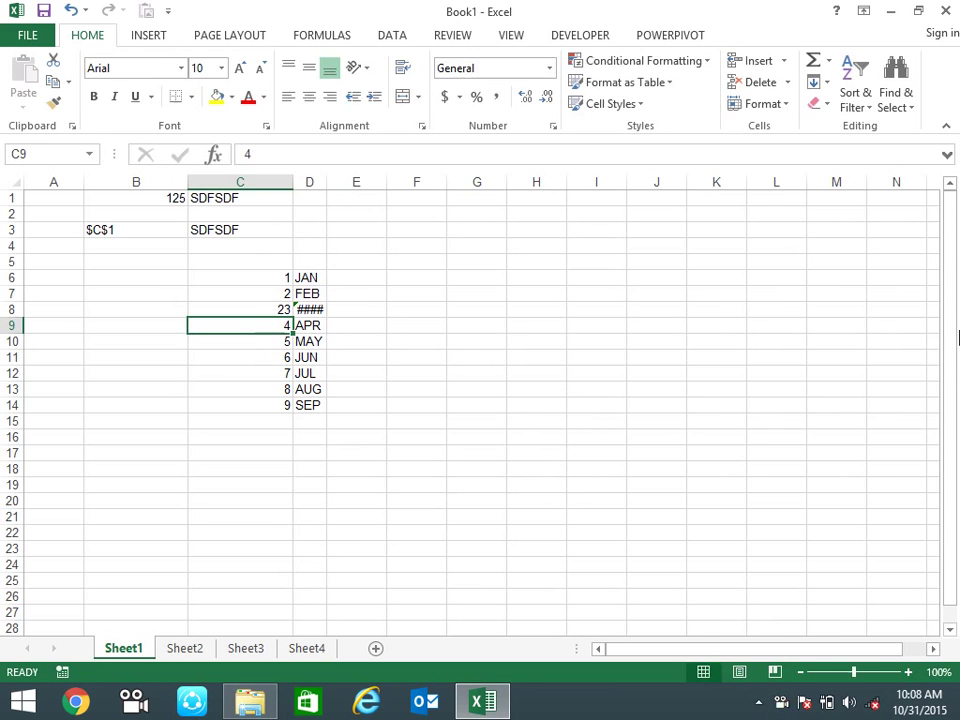
{"action": "key", "text": "Up"}
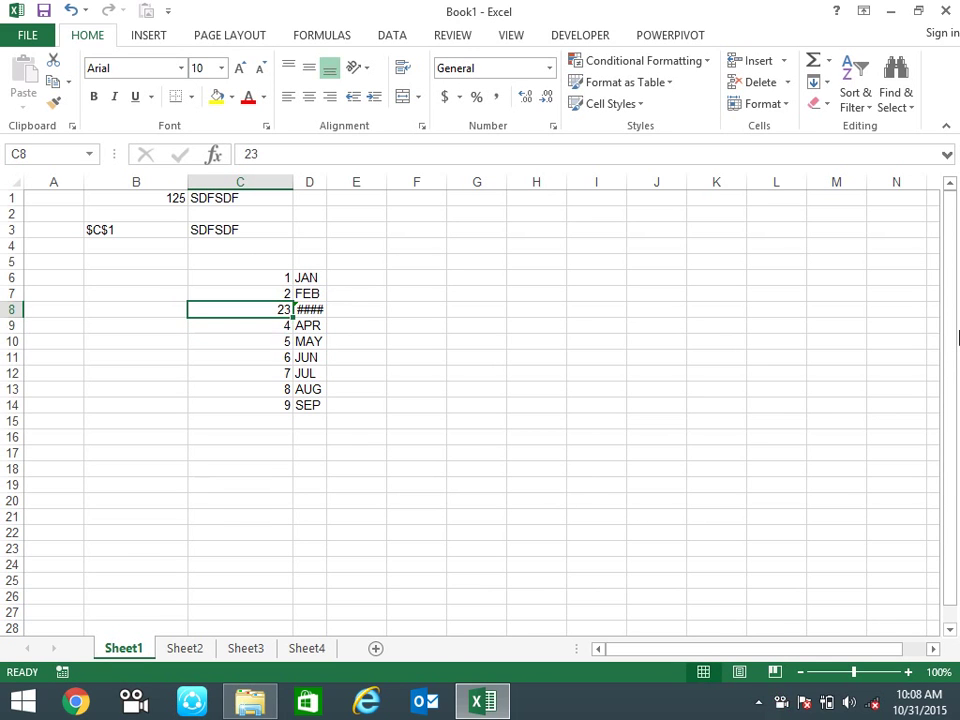
{"action": "type", "text": "2"}
{"action": "key", "text": "Return"}
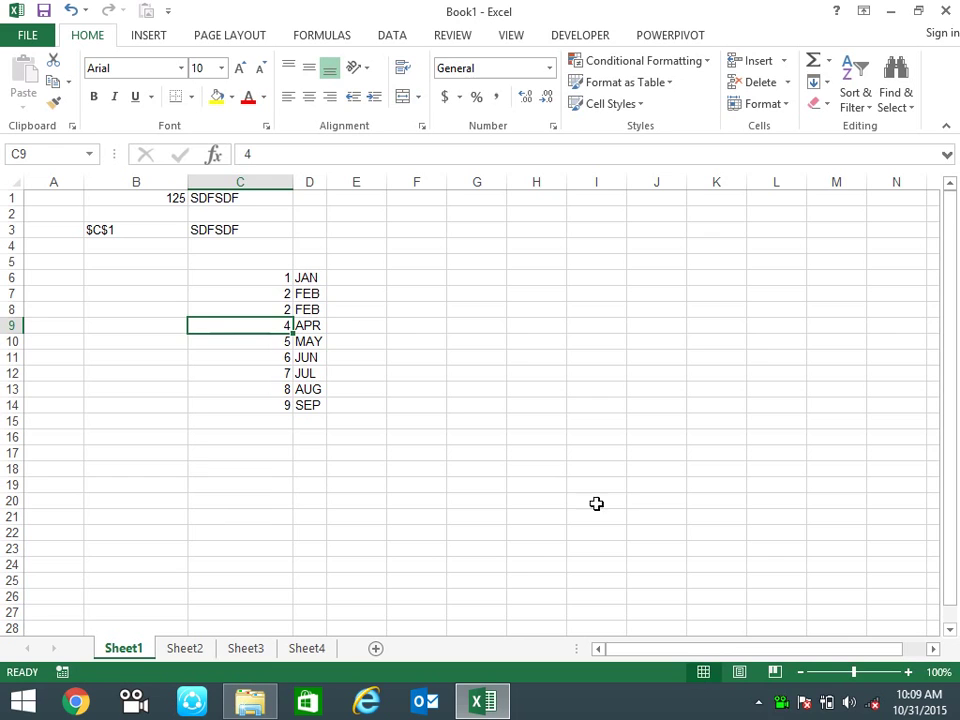
- Delete the contents of C5:D14 and drag column D wider
{"action": "left_click_drag", "start_coordinate": [285, 266], "coordinate": [304, 399]}
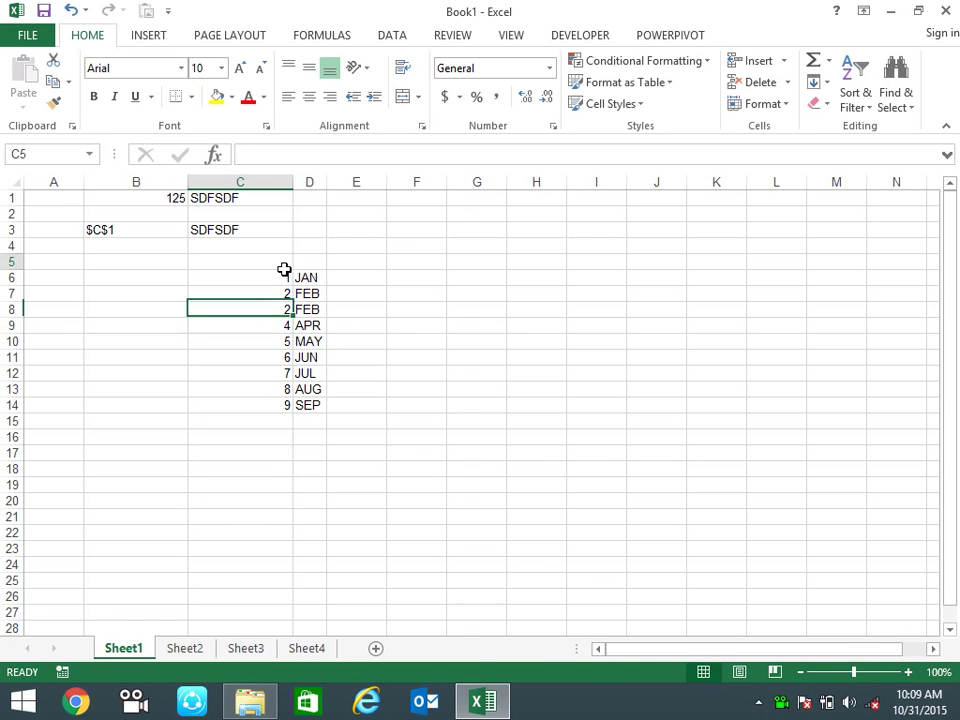
{"action": "key", "text": "Delete"}
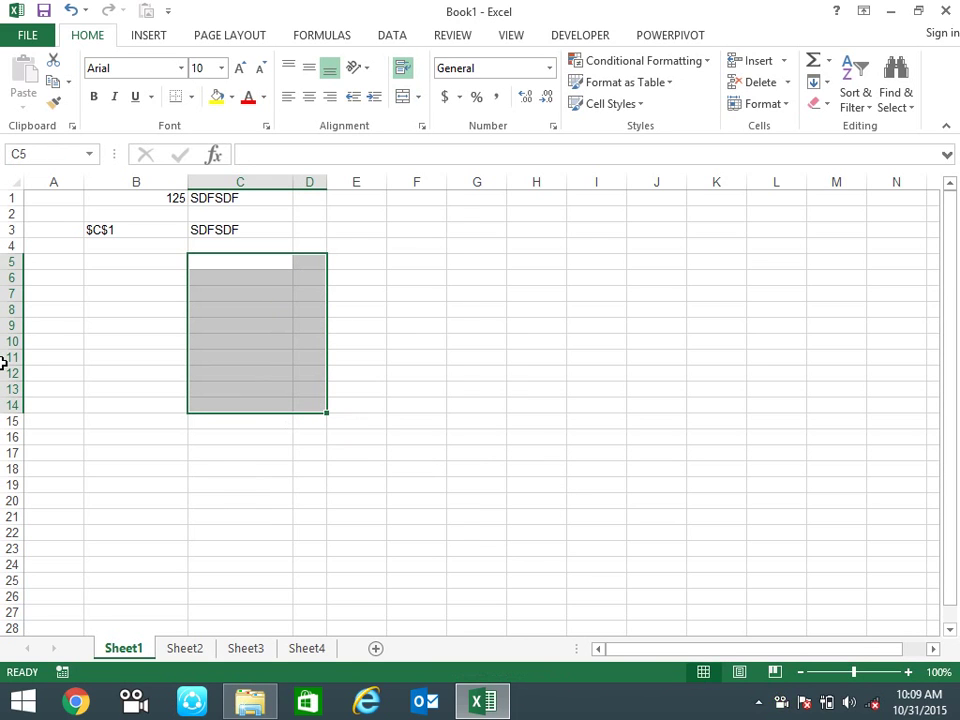
{"action": "left_click", "coordinate": [477, 357]}
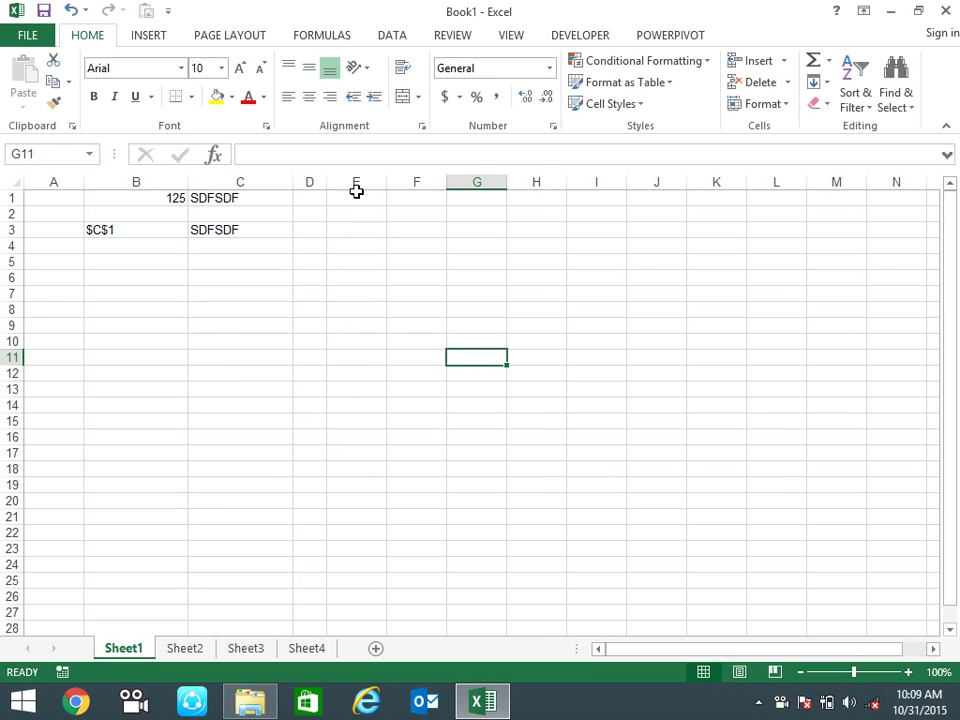
{"action": "left_click_drag", "start_coordinate": [330, 188], "coordinate": [365, 190]}
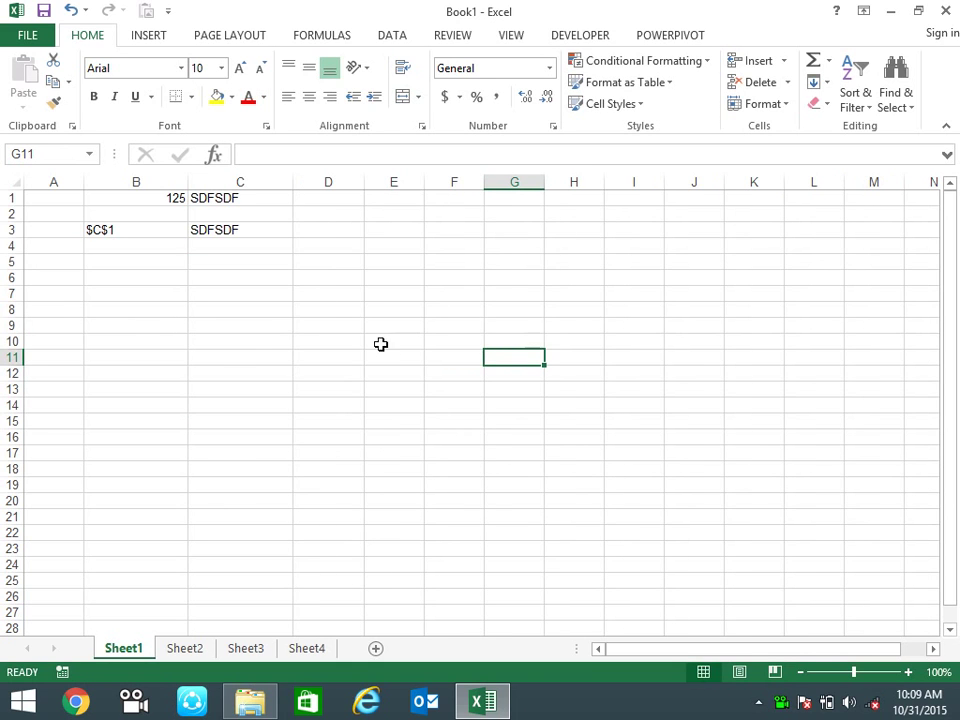
{"action": "left_click", "coordinate": [258, 281]}
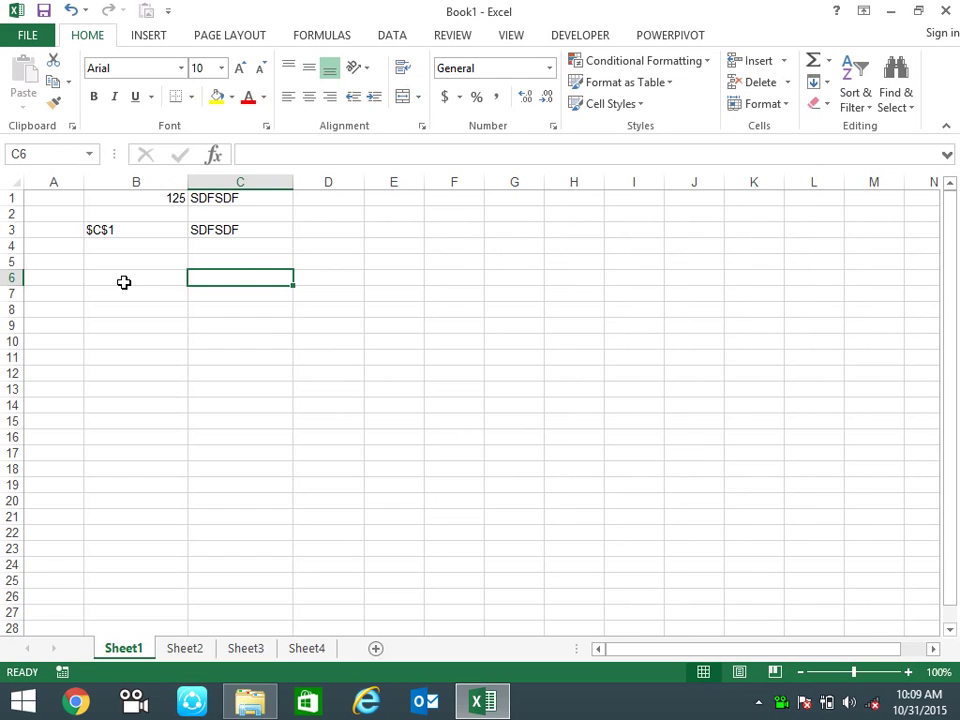
- Enter =RANDBETWEEN(10,90) into all of B6:B16 at once
{"action": "left_click_drag", "start_coordinate": [120, 281], "coordinate": [97, 445]}
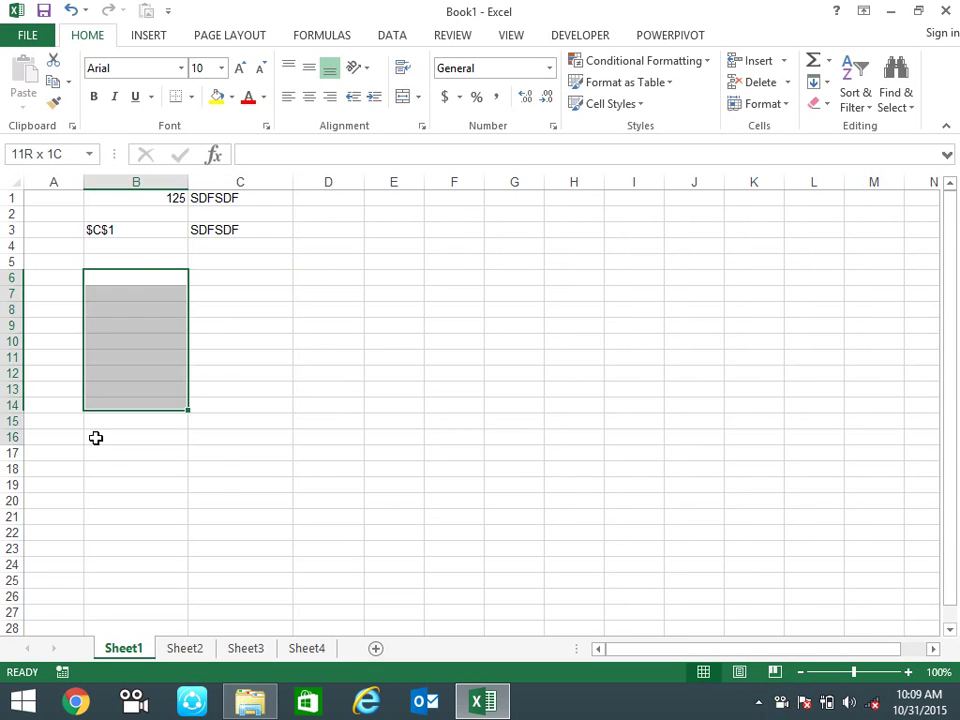
{"action": "type", "text": "=RA"}
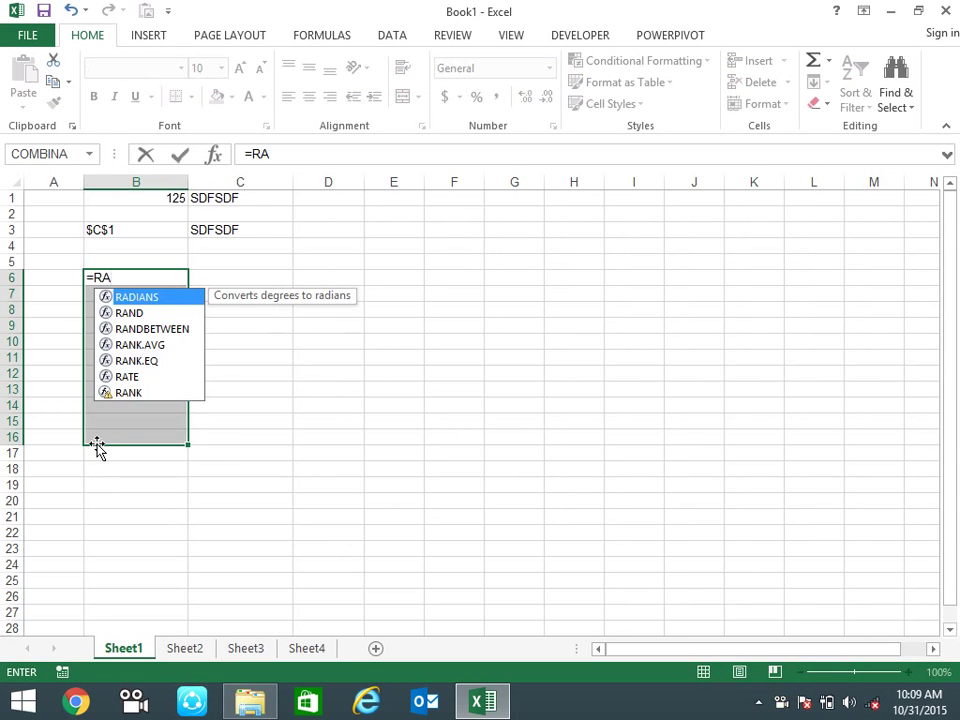
{"action": "key", "text": "Down"}
{"action": "key", "text": "Down"}
{"action": "key", "text": "Tab"}
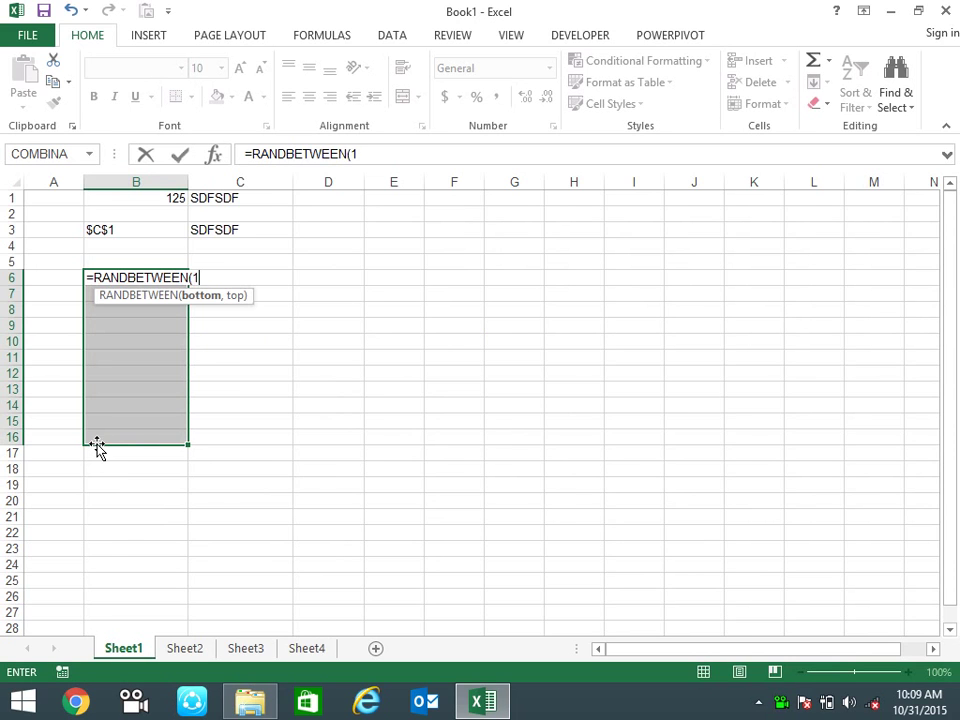
{"action": "type", "text": "0,90"}
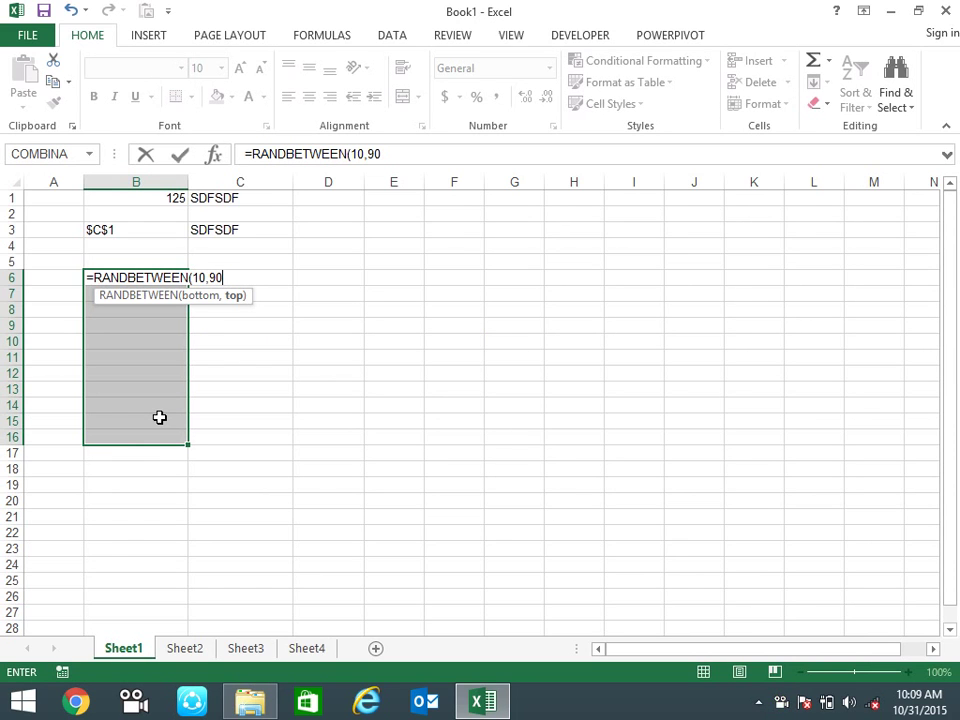
{"action": "key", "text": "ctrl+Return"}
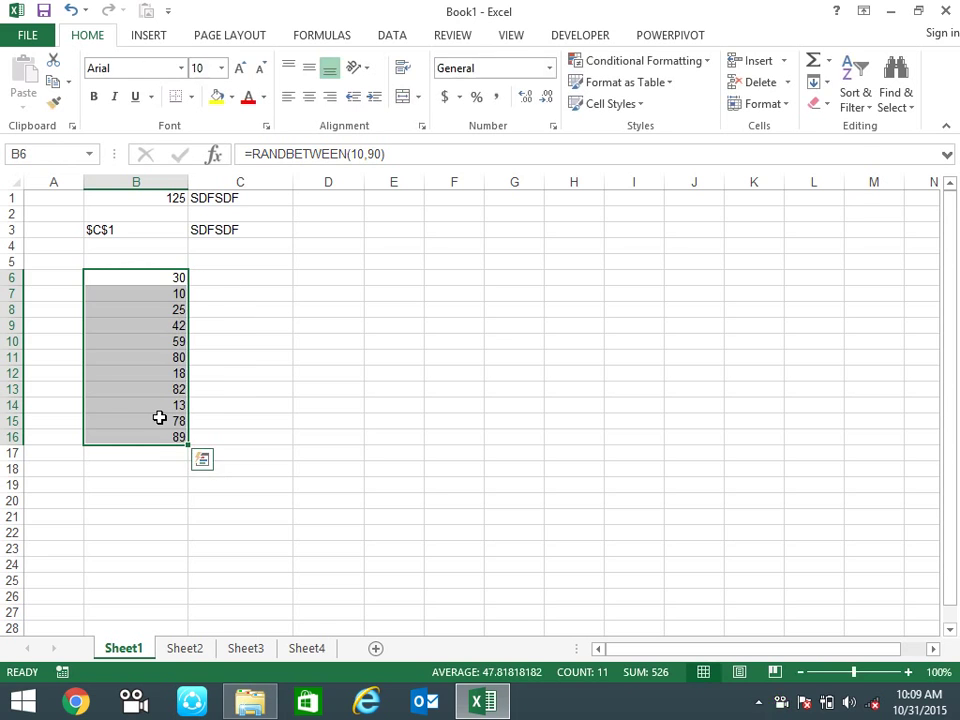
- Replace B6:B16's formulas with fixed values via Paste Special Values
{"action": "key", "text": "ctrl+c"}
{"action": "key", "text": "ctrl+alt+v"}
{"action": "key", "text": "v"}
{"action": "key", "text": "Return"}
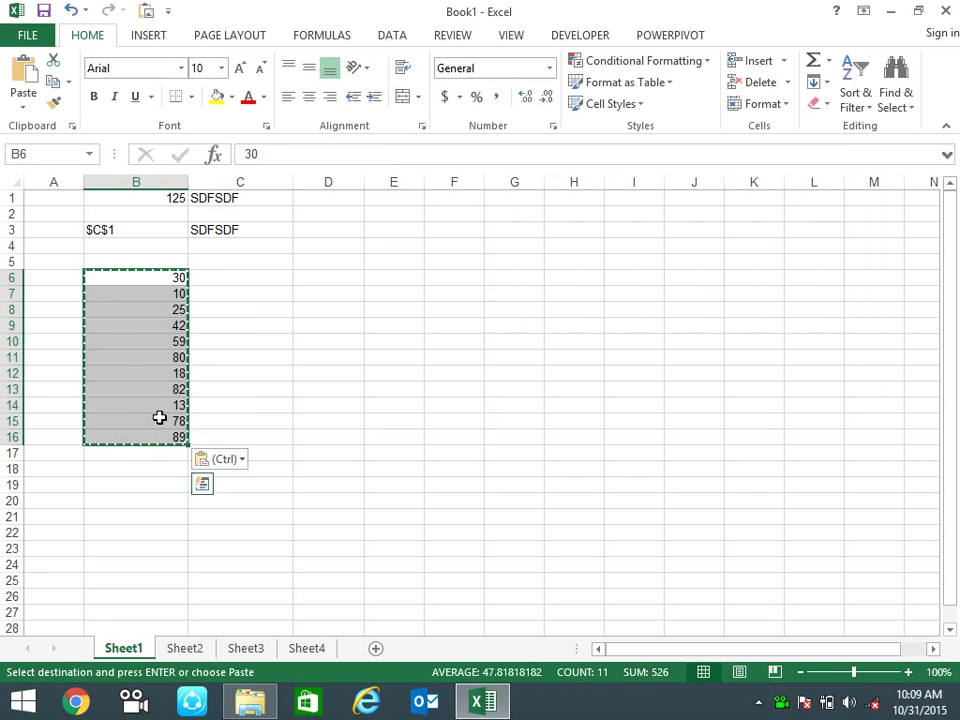
{"action": "key", "text": "Escape"}
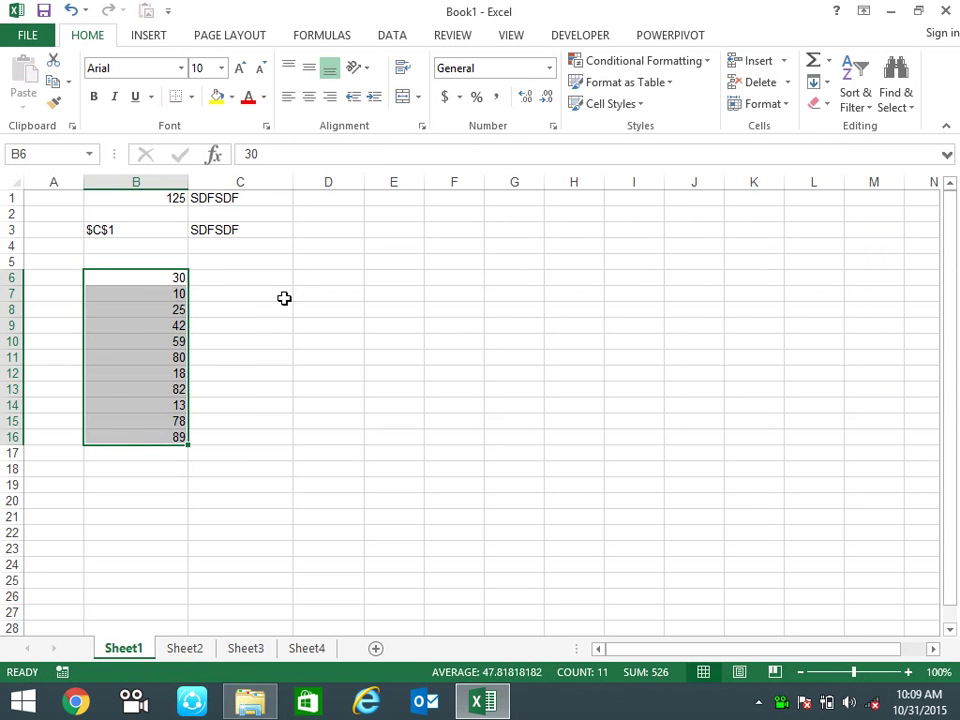
{"action": "left_click", "coordinate": [285, 297]}
{"action": "left_click", "coordinate": [337, 284]}
- Number D6:D16 from 1 to 11 by extending a 1, 2, 3 series
{"action": "type", "text": "1"}
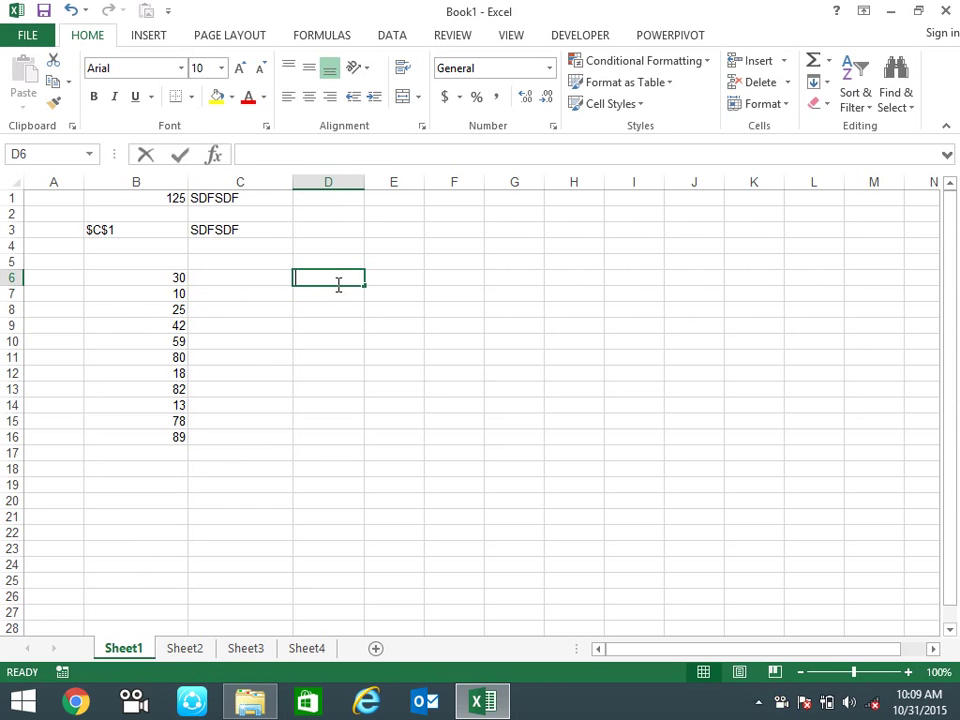
{"action": "key", "text": "Return"}
{"action": "type", "text": "2"}
{"action": "key", "text": "Return"}
{"action": "type", "text": "3"}
{"action": "left_click_drag", "start_coordinate": [337, 284], "coordinate": [350, 310]}
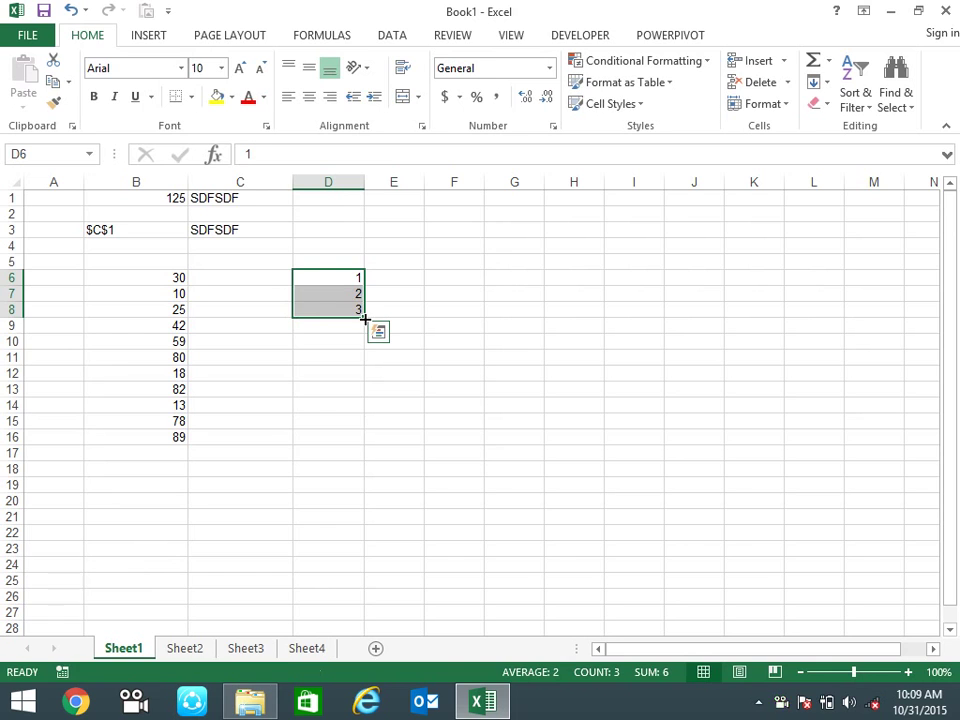
{"action": "left_click_drag", "start_coordinate": [365, 317], "coordinate": [347, 445]}
{"action": "left_click", "coordinate": [500, 373]}
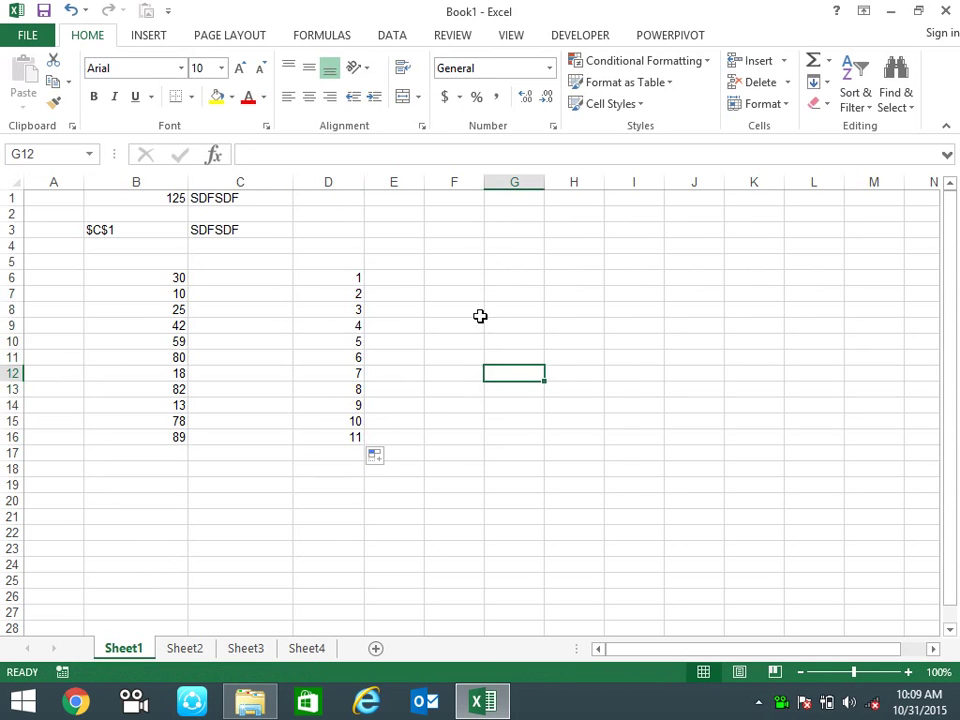
- Put the heading ASC in E5
{"action": "left_click", "coordinate": [412, 263]}
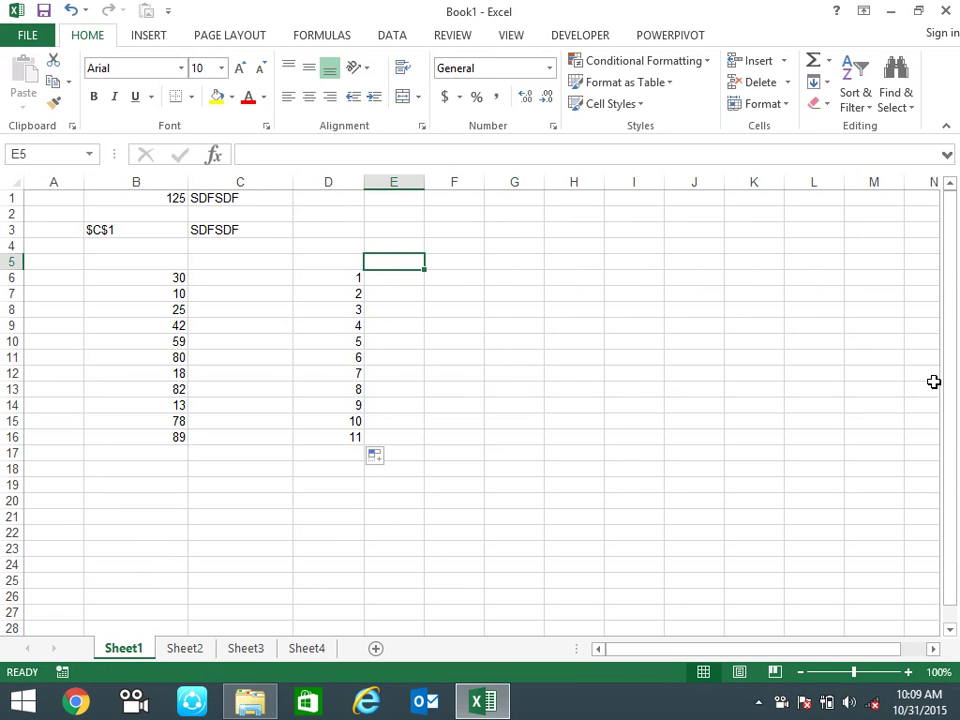
{"action": "type", "text": "IA"}
{"action": "key", "text": "BackSpace"}
{"action": "key", "text": "BackSpace"}
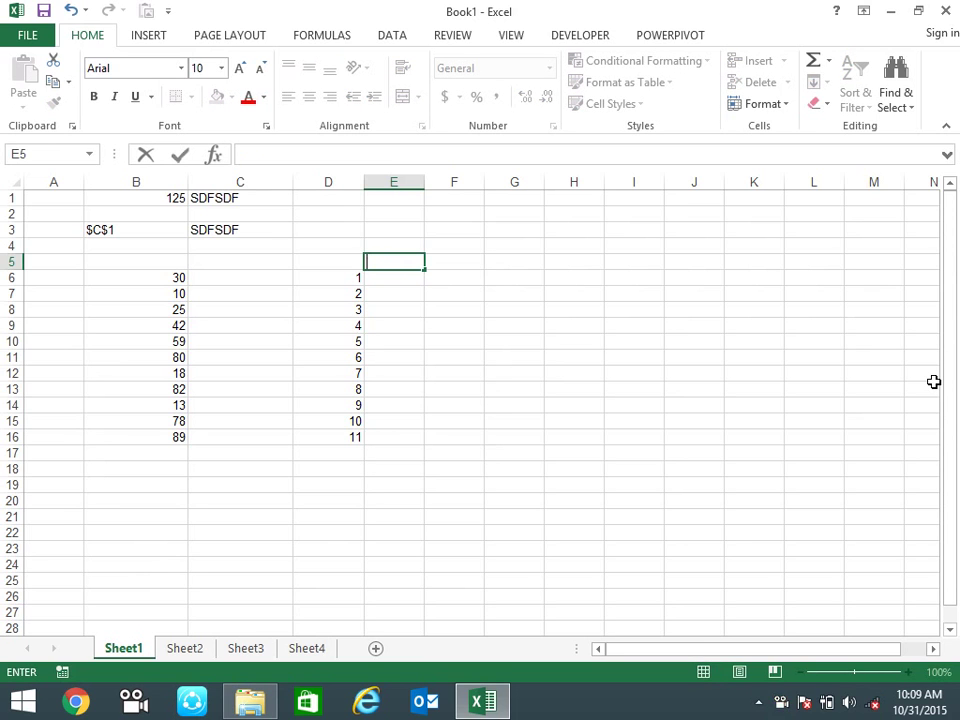
{"action": "type", "text": "S"}
{"action": "key", "text": "BackSpace"}
{"action": "key", "text": "BackSpace"}
{"action": "type", "text": "AS"}
{"action": "key", "text": "Return"}
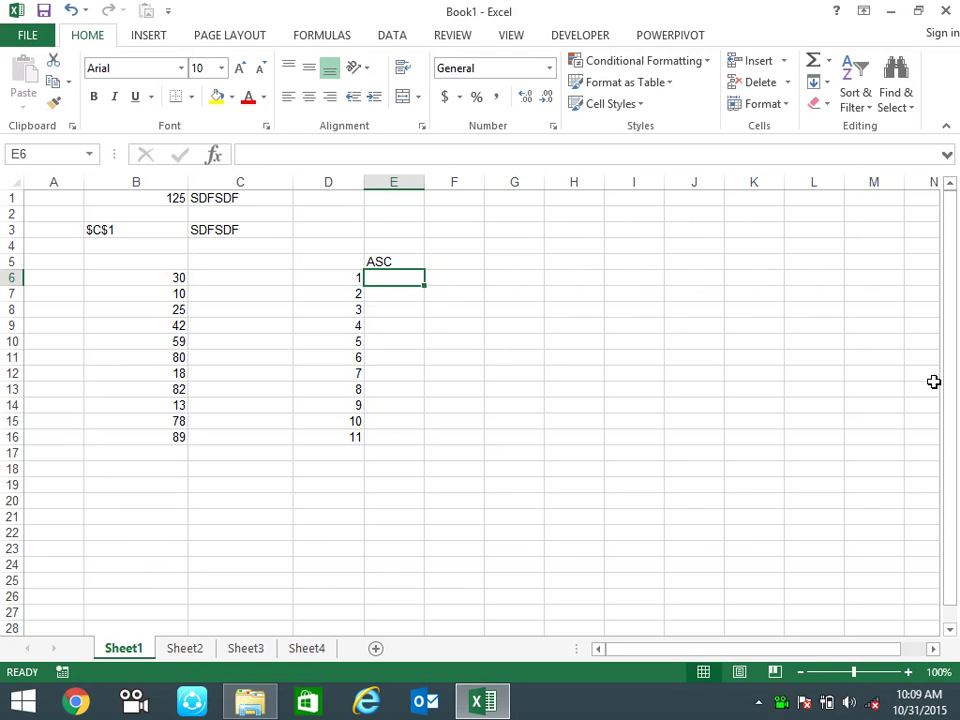
- Enter =SMALL($B$6:$B$16,D6) in E6
{"action": "type", "text": "="}
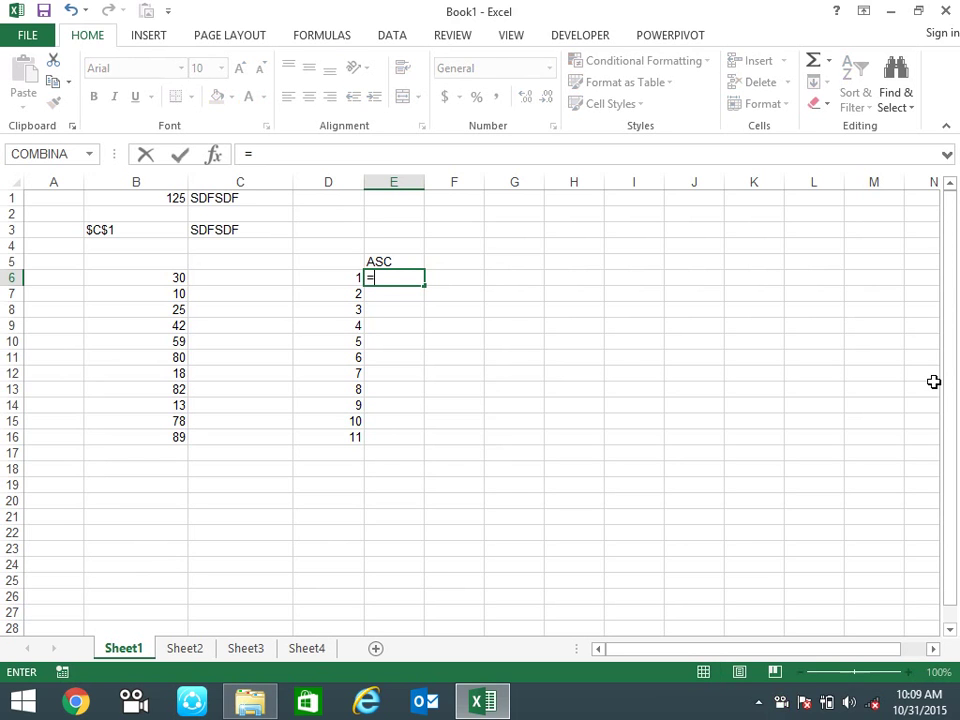
{"action": "type", "text": "LAR"}
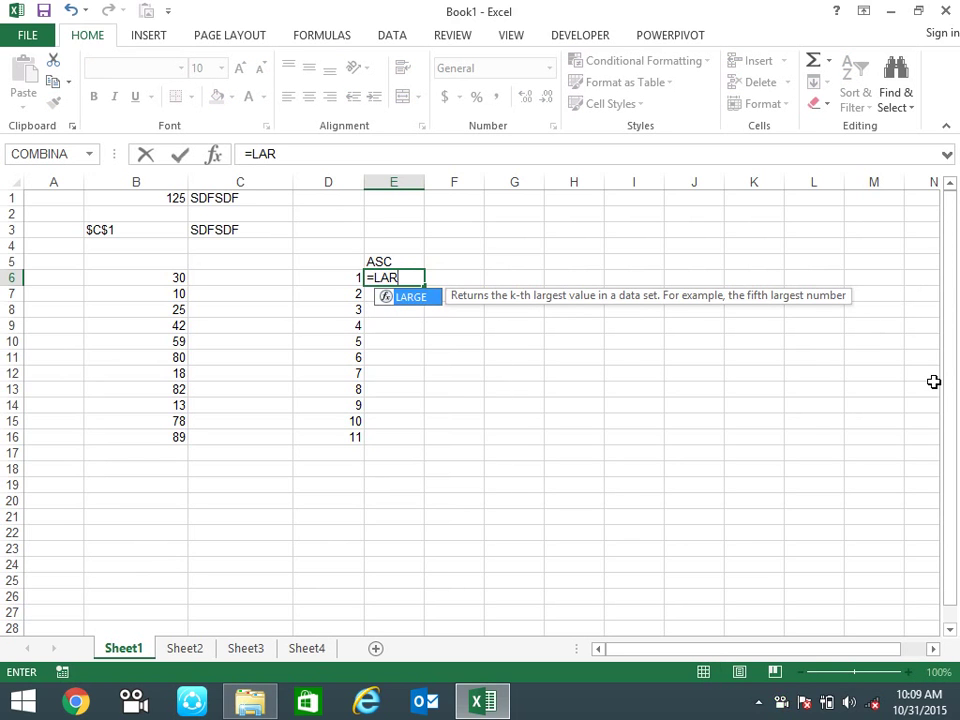
{"action": "key", "text": "BackSpace"}
{"action": "type", "text": "M"}
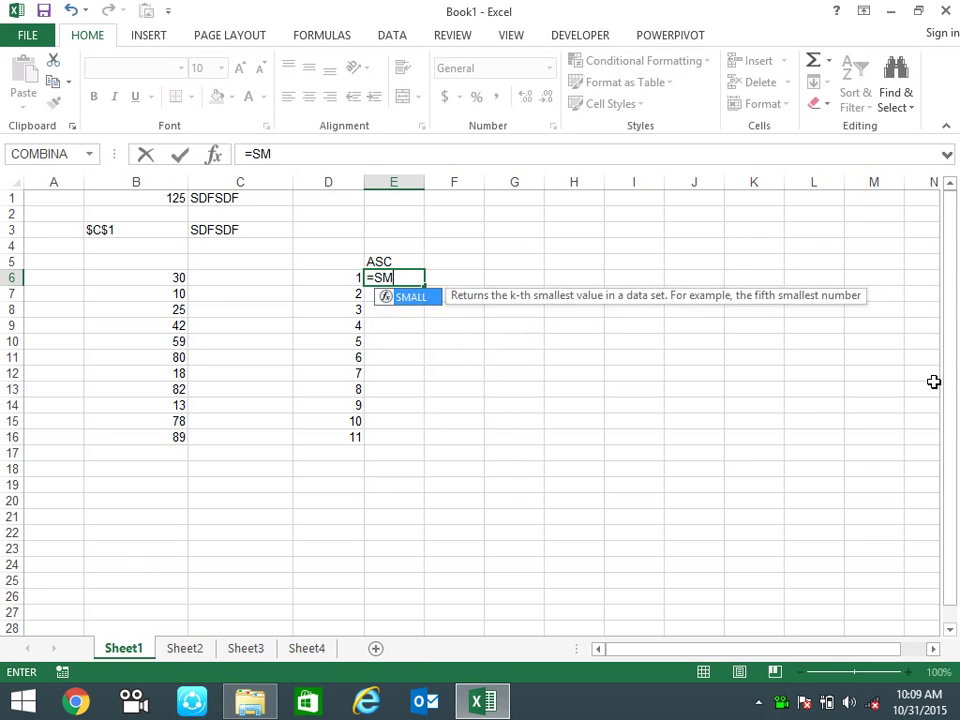
{"action": "type", "text": "ALL("}
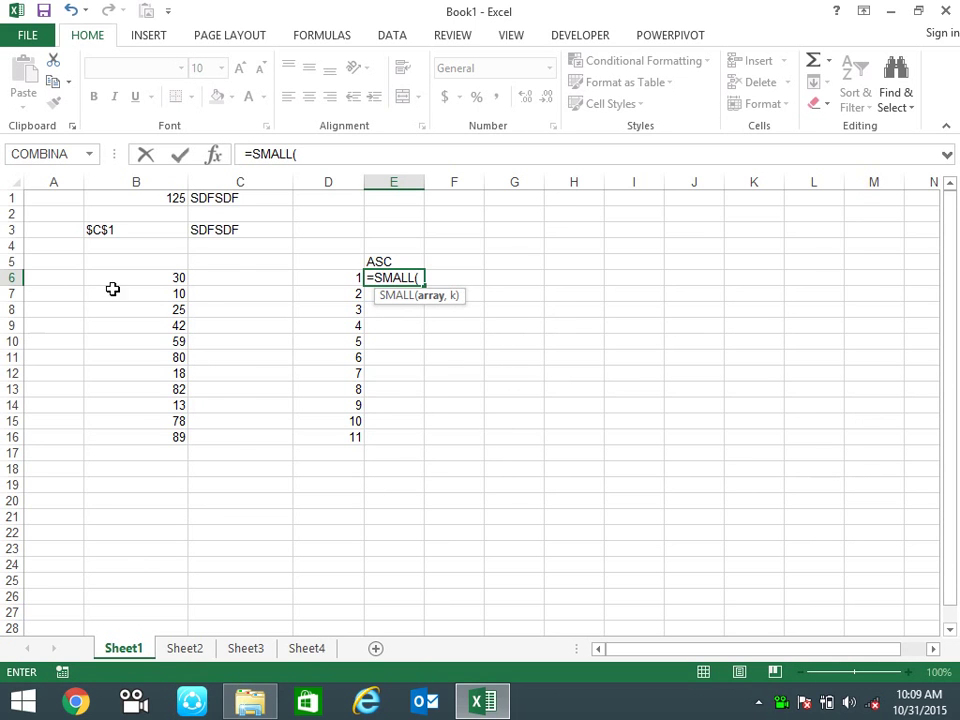
{"action": "left_click_drag", "start_coordinate": [135, 280], "coordinate": [149, 436]}
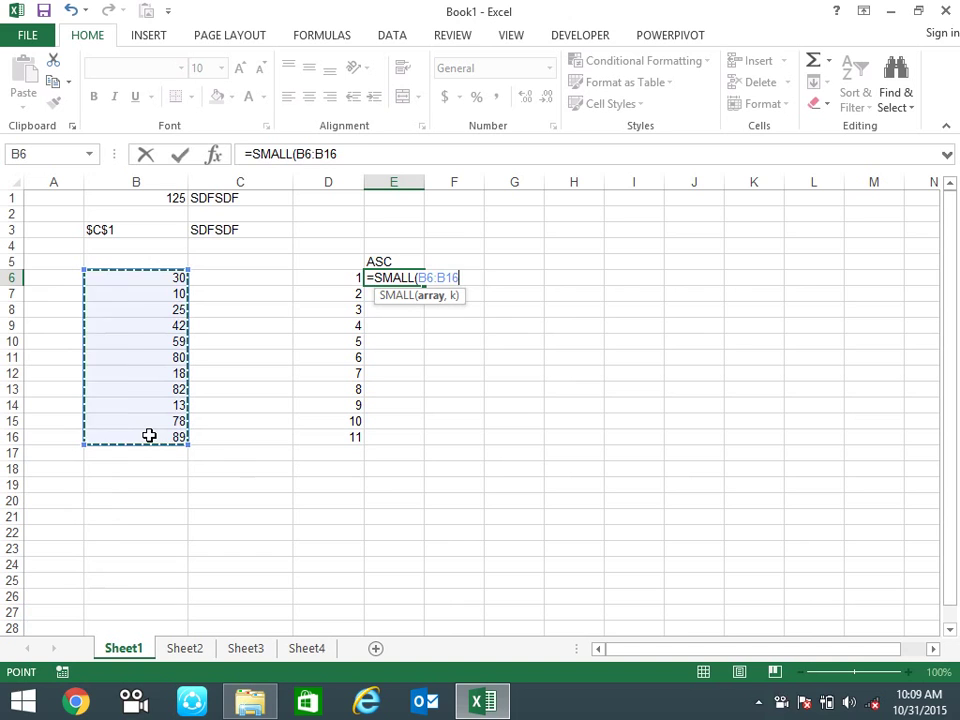
{"action": "key", "text": "F4"}
{"action": "type", "text": "$B$16,"}
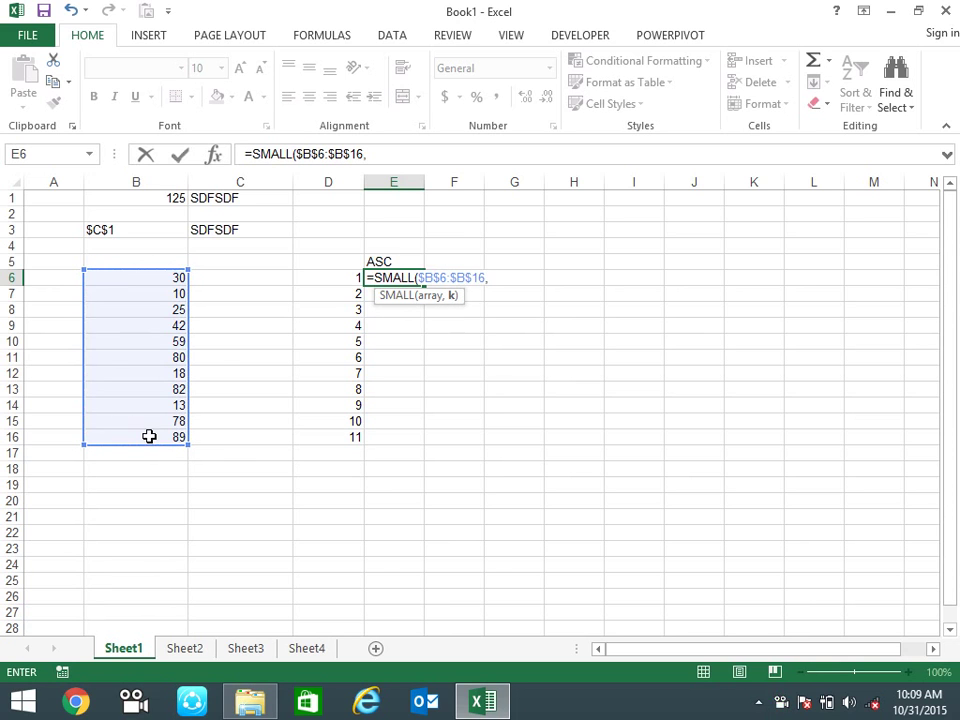
{"action": "left_click", "coordinate": [353, 281]}
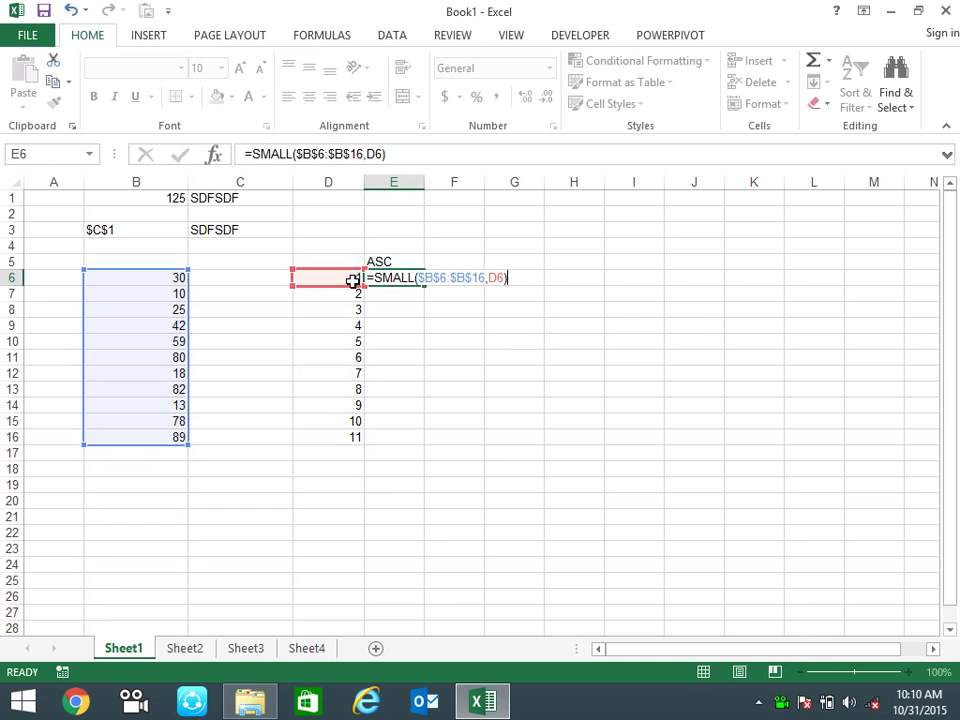
{"action": "key", "text": "Return"}
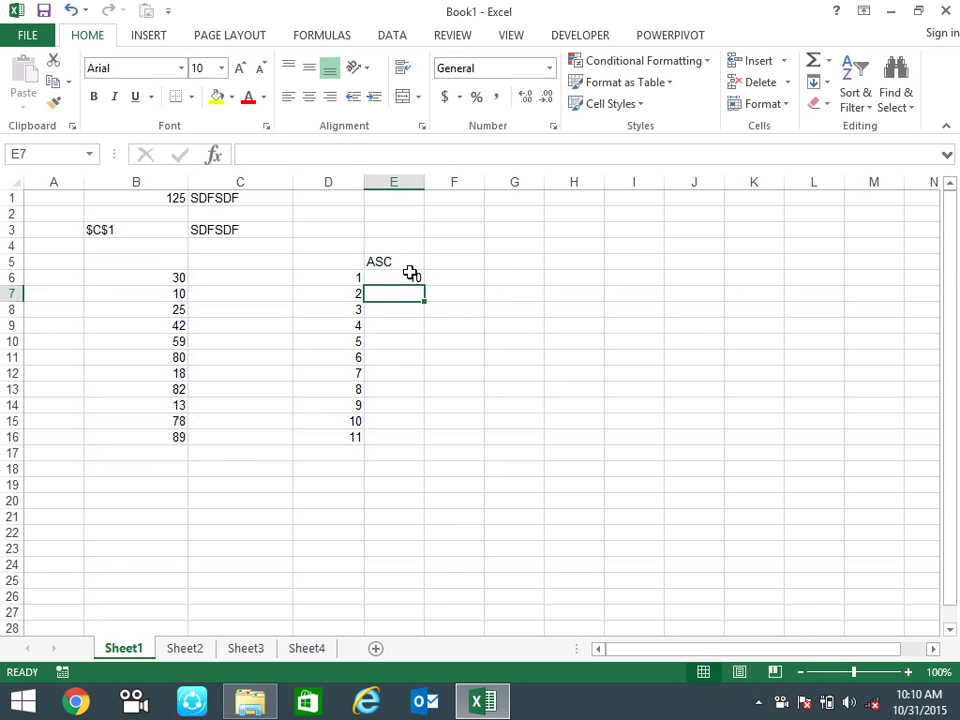
- Copy the SMALL formula down to E16, listing values ascending from 10 to 89
{"action": "left_click", "coordinate": [410, 278]}
{"action": "double_click", "coordinate": [424, 286]}
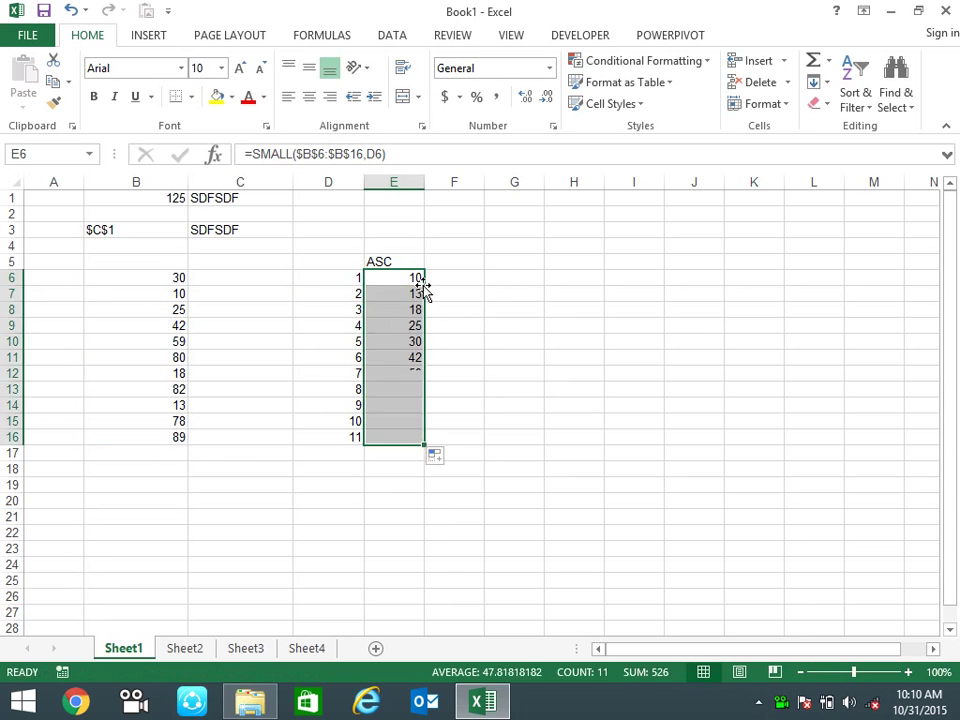
{"action": "left_click", "coordinate": [495, 343]}
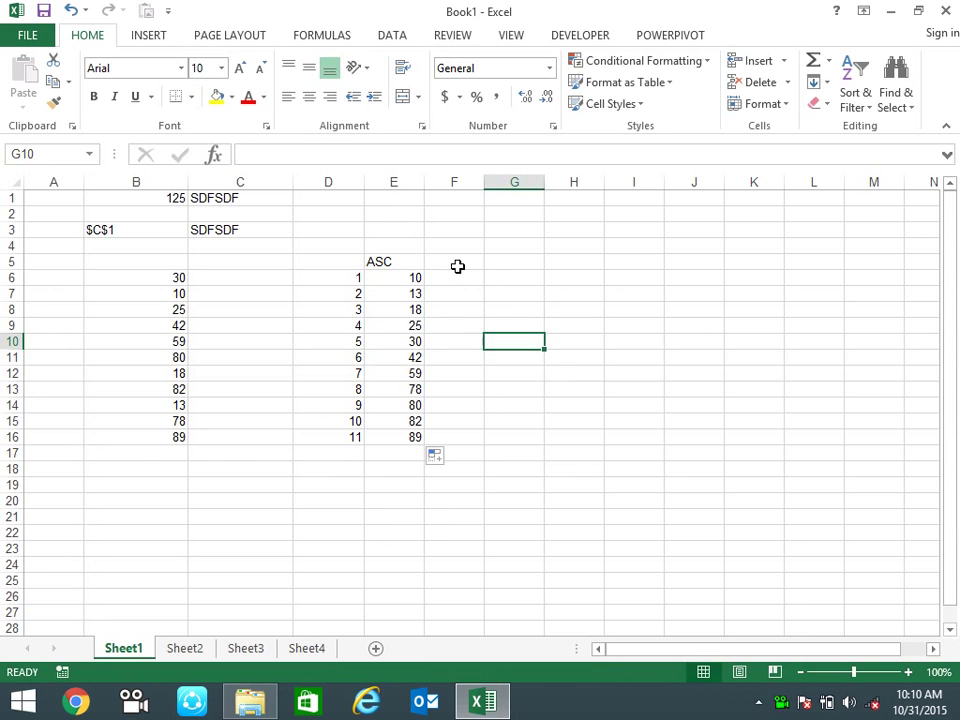
{"action": "left_click", "coordinate": [456, 263]}
- Finish the DSC heading in F5
{"action": "type", "text": "DSC"}
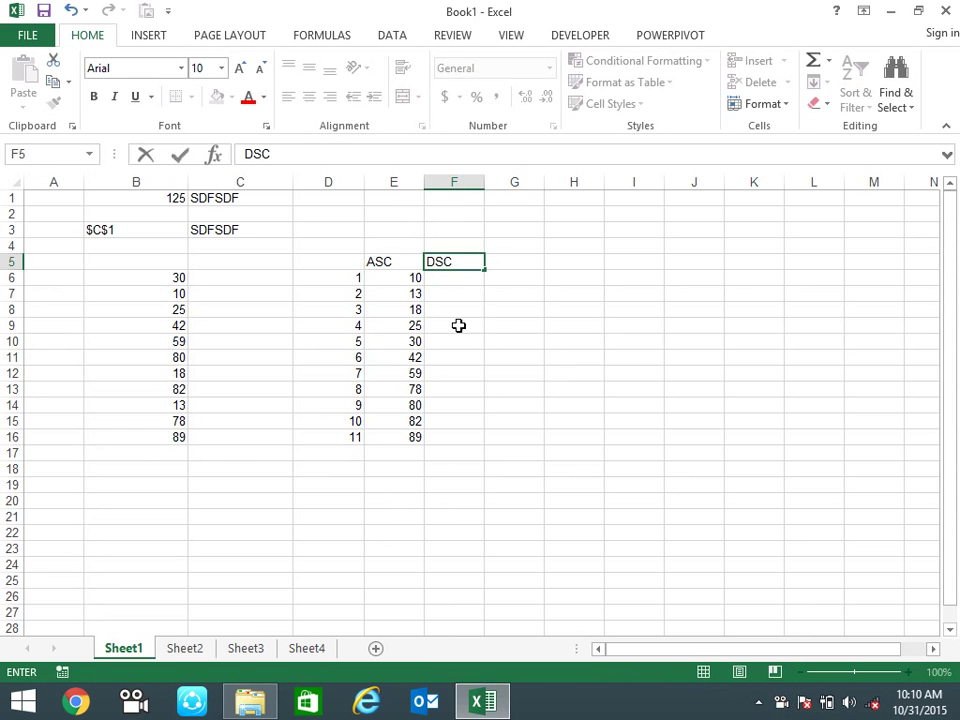
{"action": "left_click", "coordinate": [459, 324]}
{"action": "left_click", "coordinate": [461, 281]}
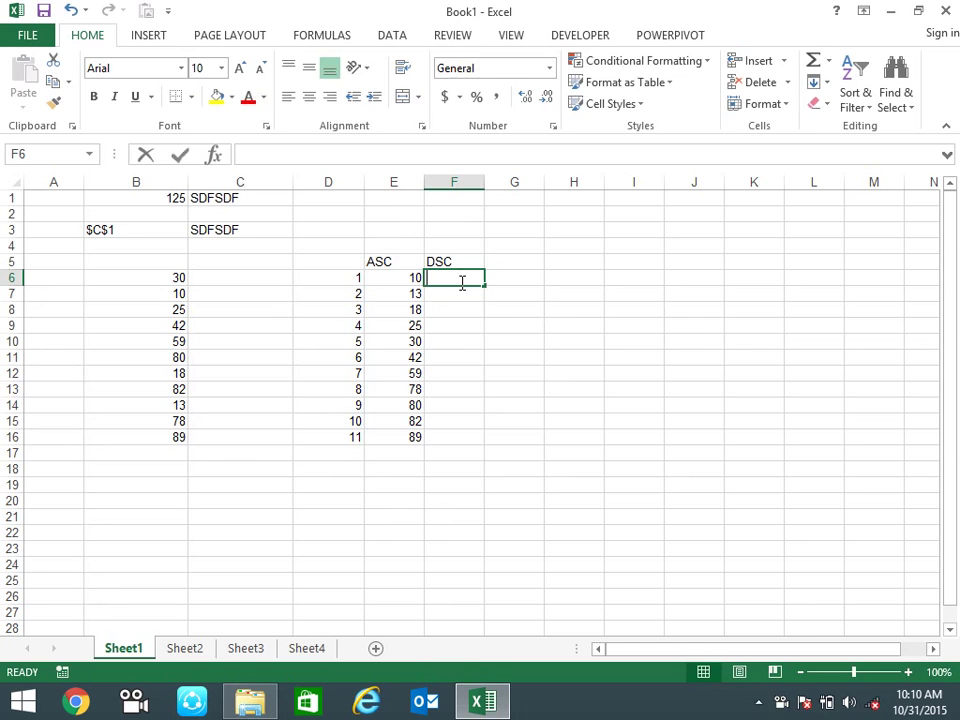
- Fill F6:F16 with =LARGE($B$6:$B$16,D6), listing values from 89 down to 10
{"action": "type", "text": "=LAR"}
{"action": "key", "text": "Tab"}
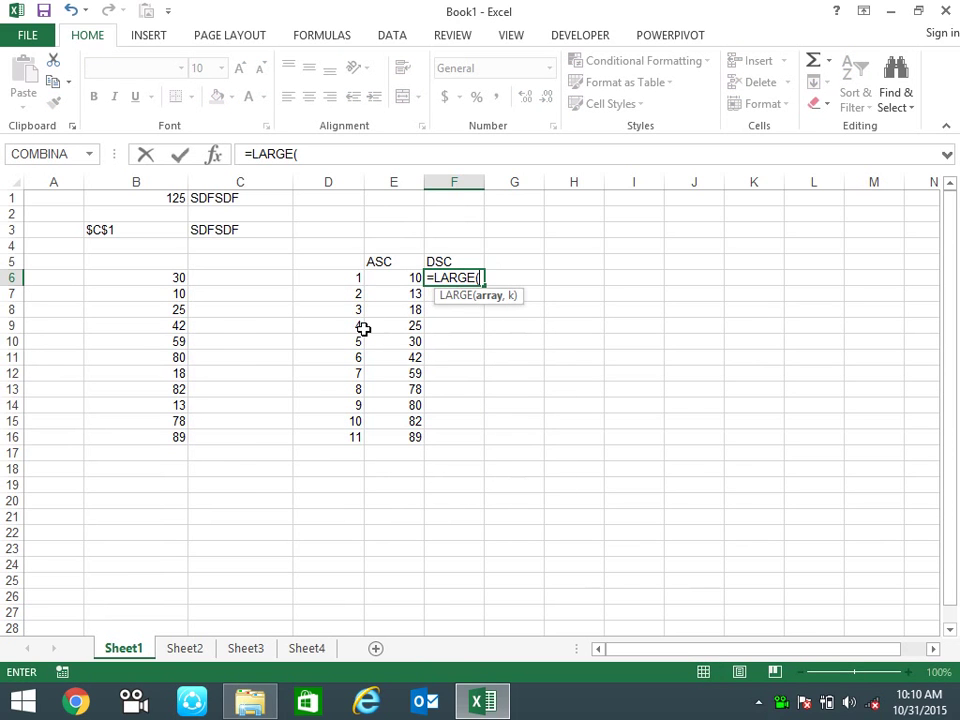
{"action": "left_click_drag", "start_coordinate": [186, 278], "coordinate": [165, 439]}
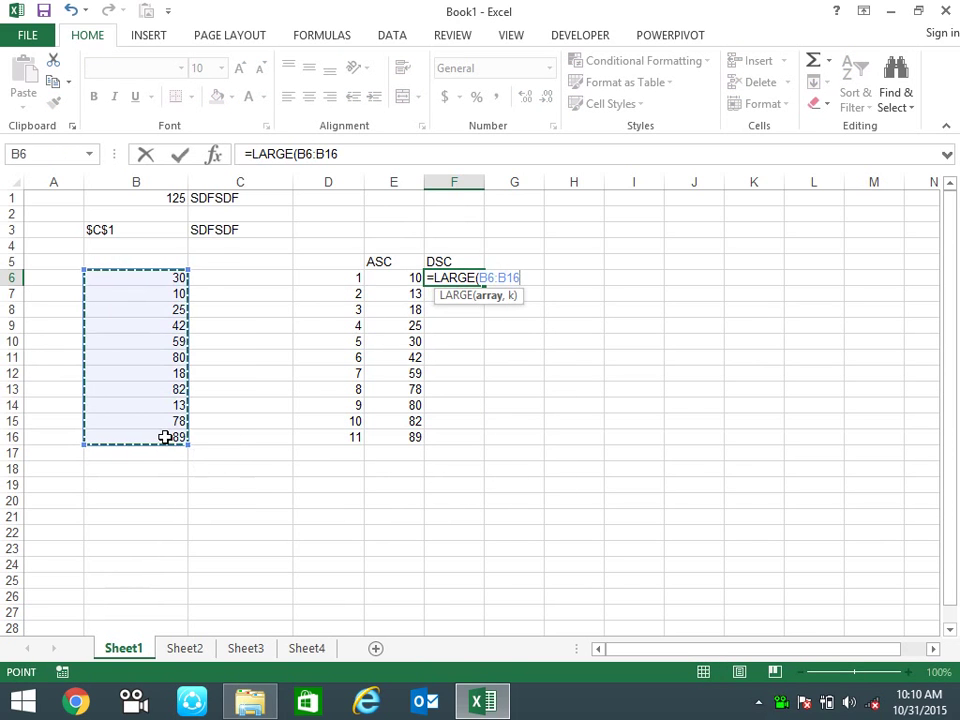
{"action": "key", "text": "F4"}
{"action": "type", "text": "$B$16,"}
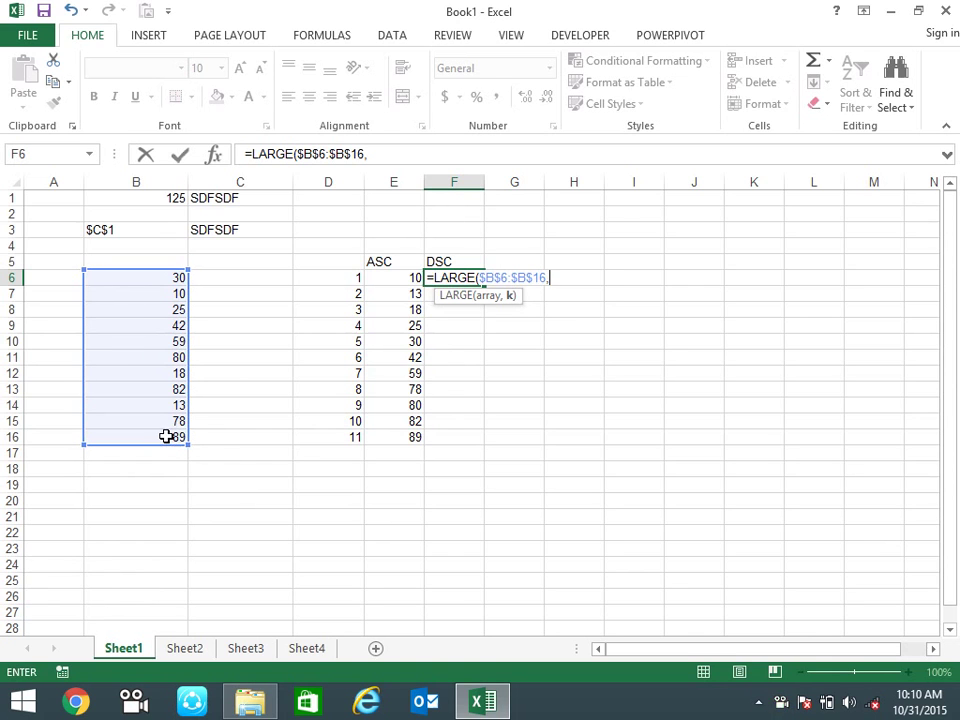
{"action": "left_click", "coordinate": [345, 280]}
{"action": "key", "text": "Return"}
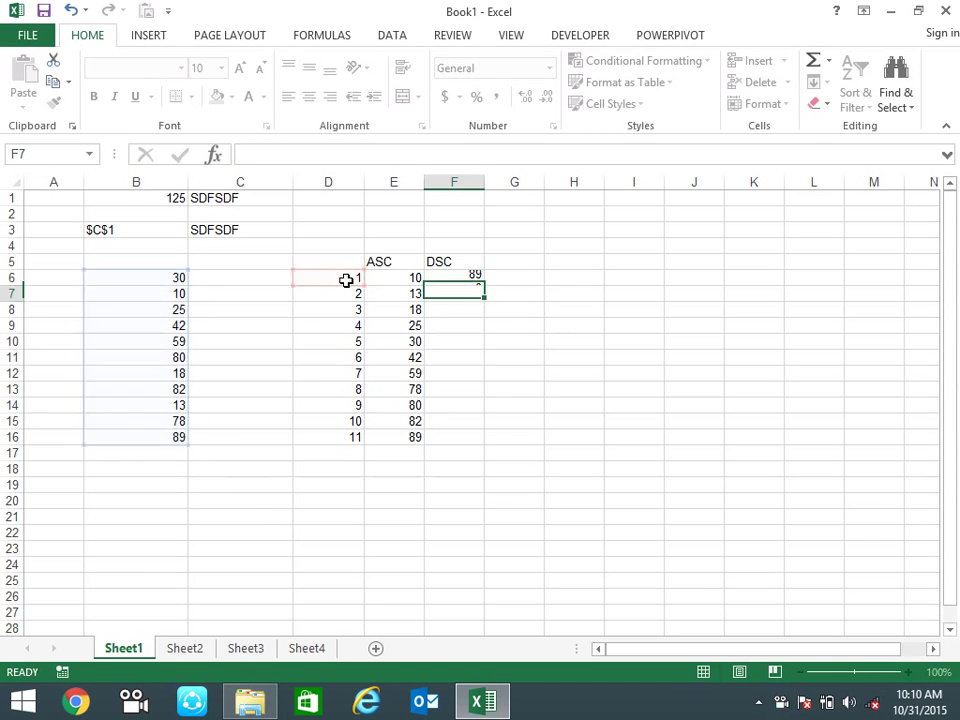
{"action": "left_click", "coordinate": [440, 279]}
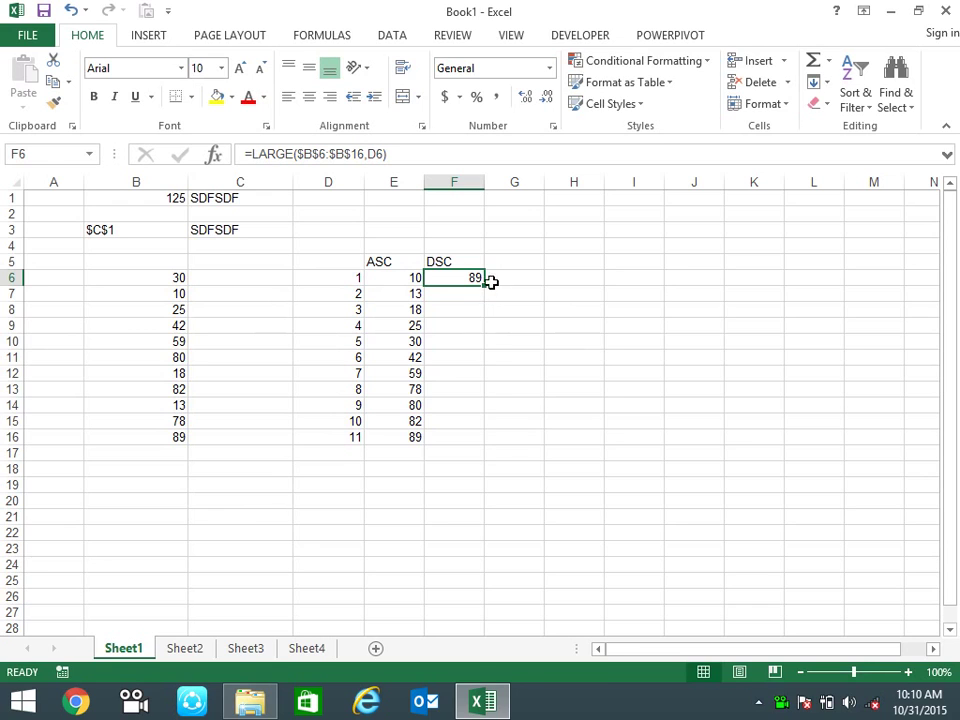
{"action": "double_click", "coordinate": [487, 290]}
- In E19, rank 82 within $B$6:$B$16 in descending order, returning 2
{"action": "left_click", "coordinate": [413, 487]}
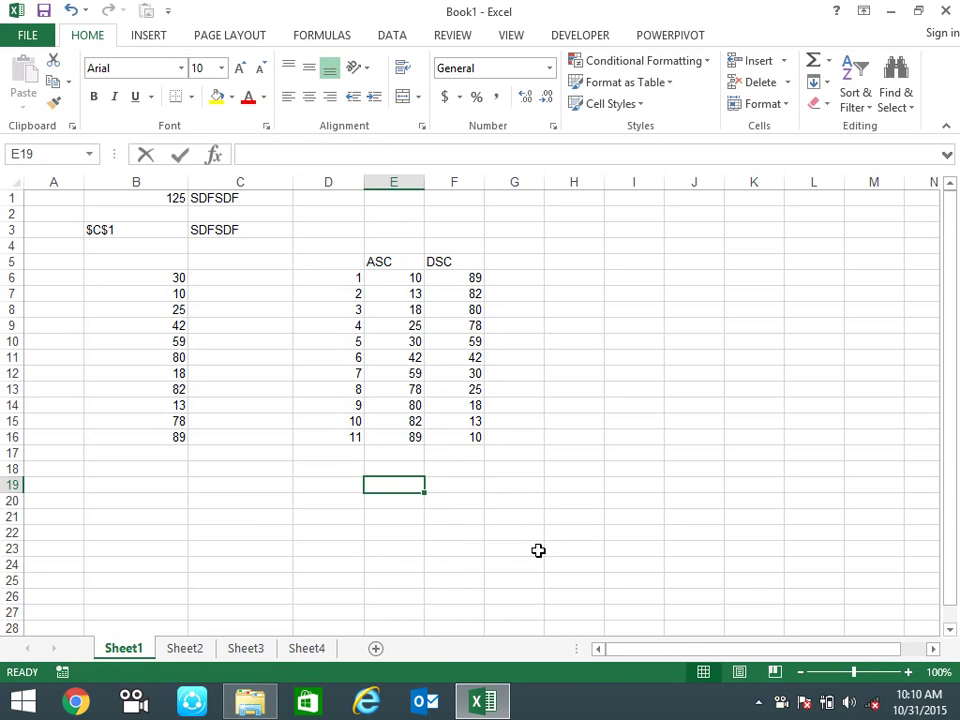
{"action": "type", "text": "=RA"}
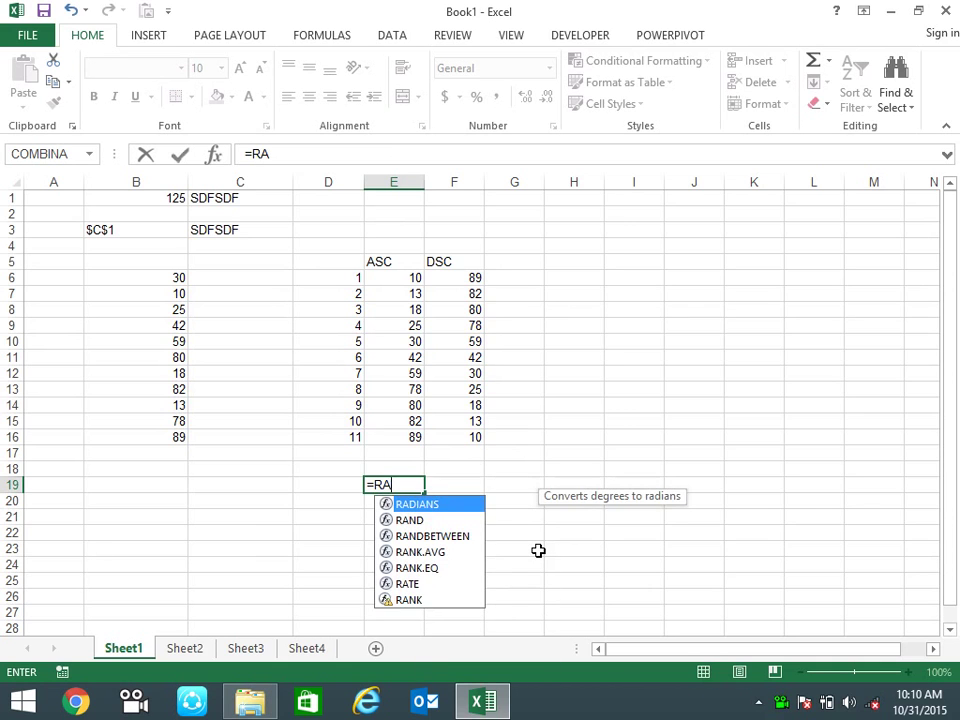
{"action": "type", "text": "NK"}
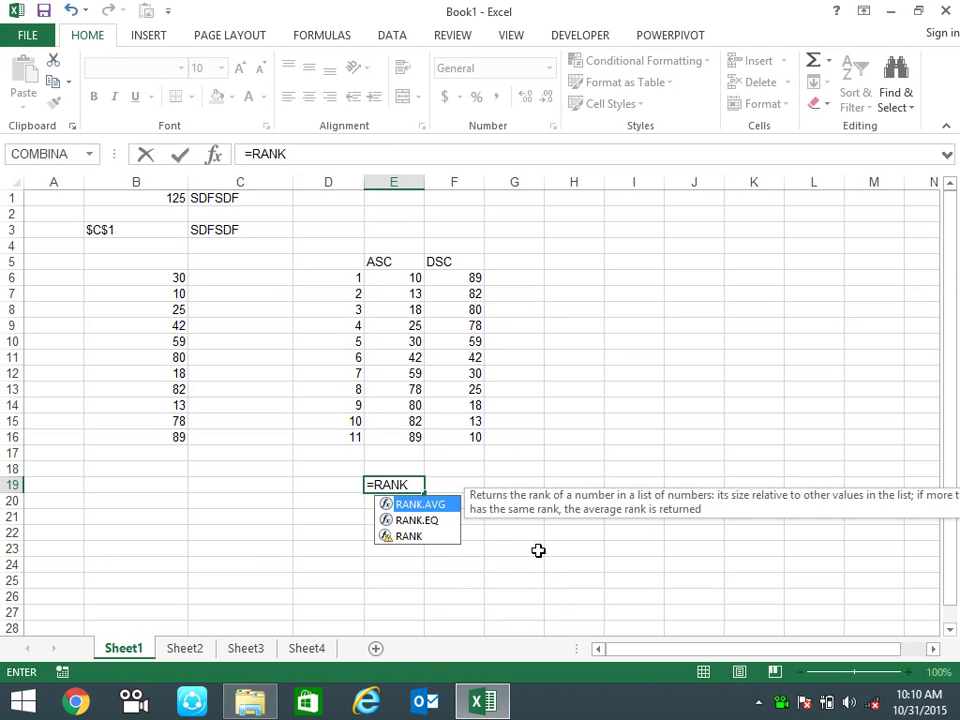
{"action": "key", "text": "Down"}
{"action": "key", "text": "Down"}
{"action": "key", "text": "Tab"}
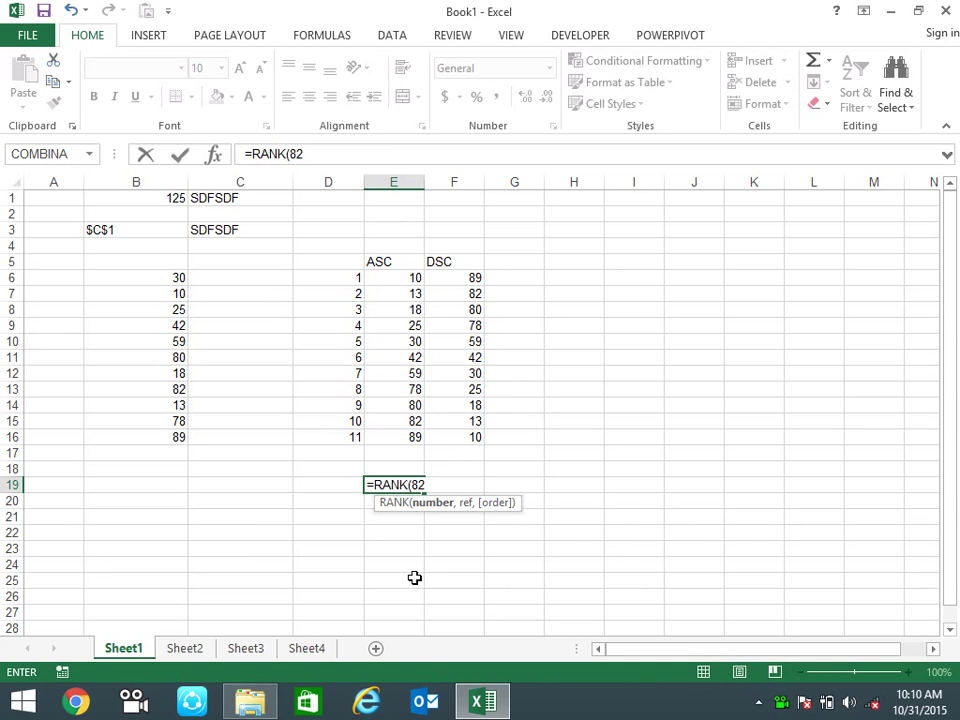
{"action": "type", "text": ","}
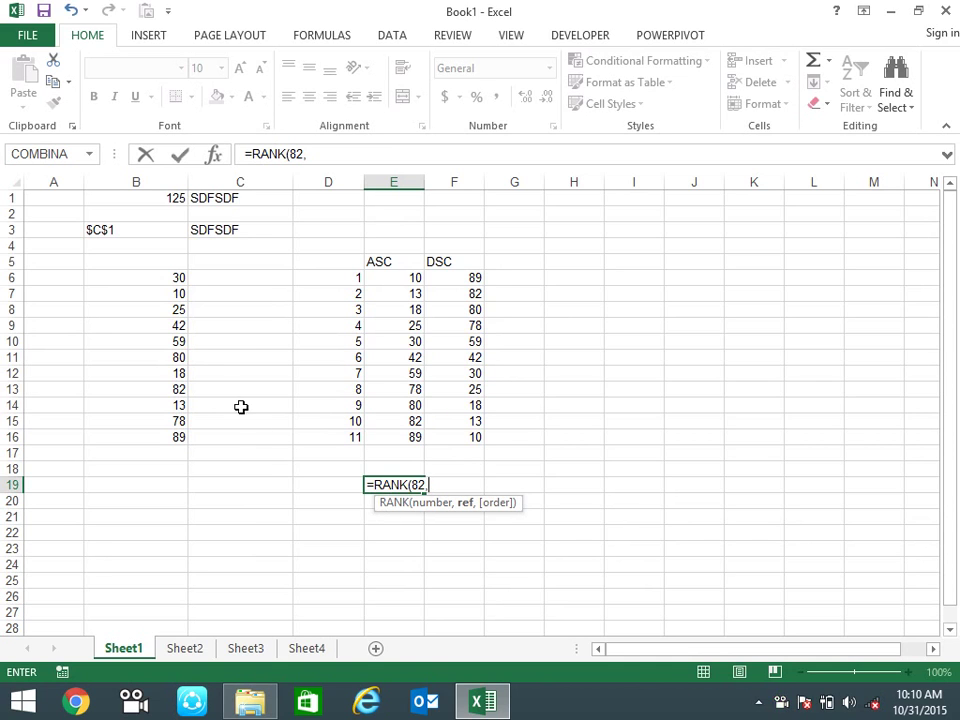
{"action": "left_click_drag", "start_coordinate": [157, 277], "coordinate": [160, 436]}
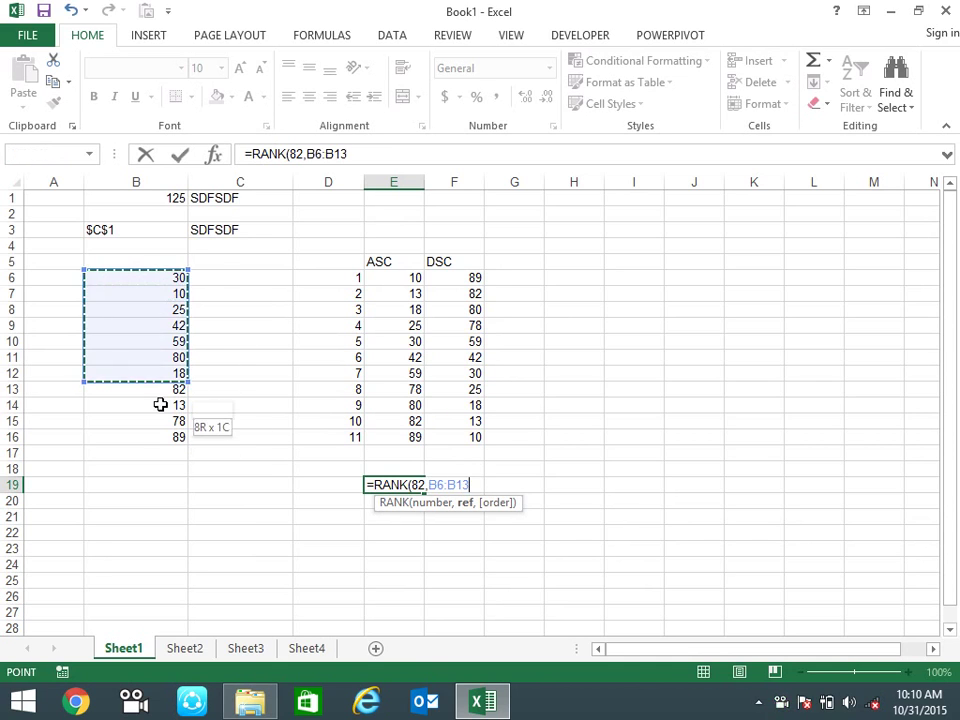
{"action": "key", "text": "F4"}
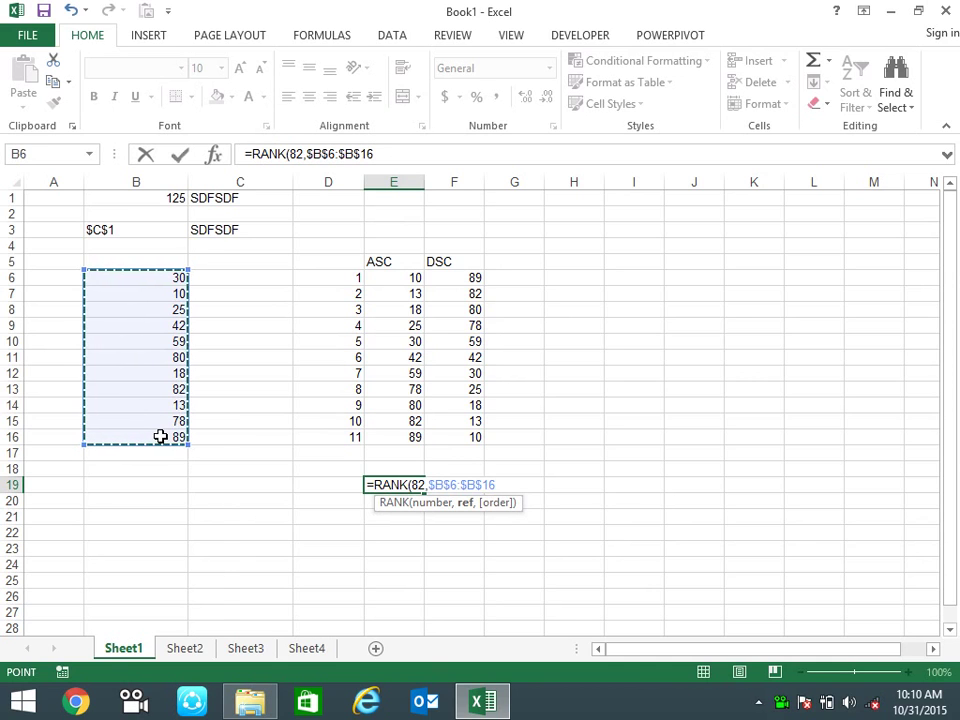
{"action": "type", "text": ",0"}
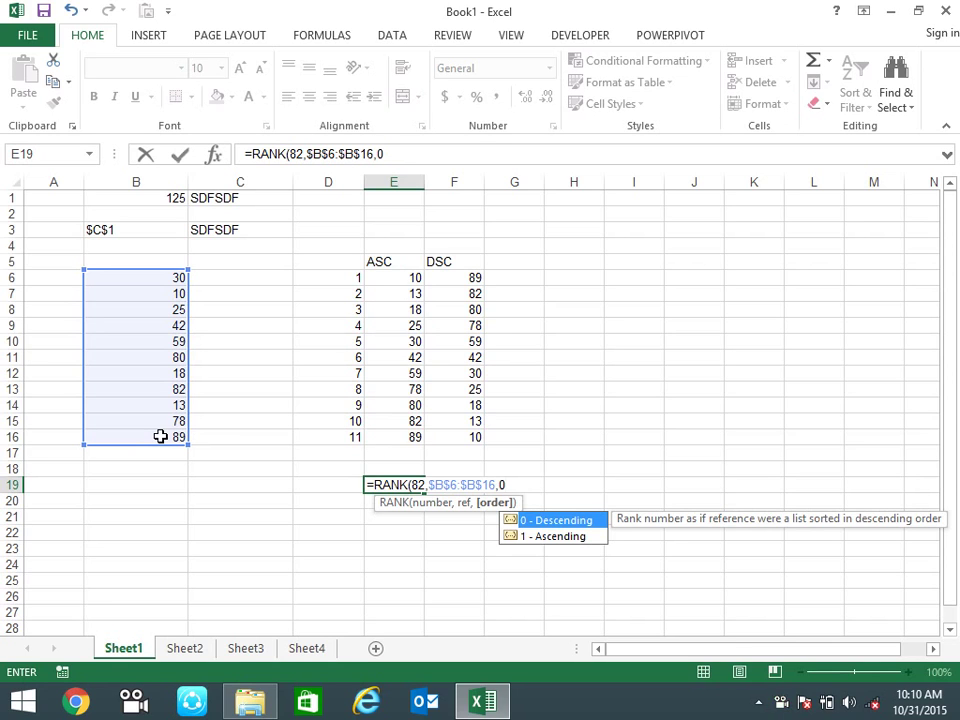
{"action": "type", "text": ")"}
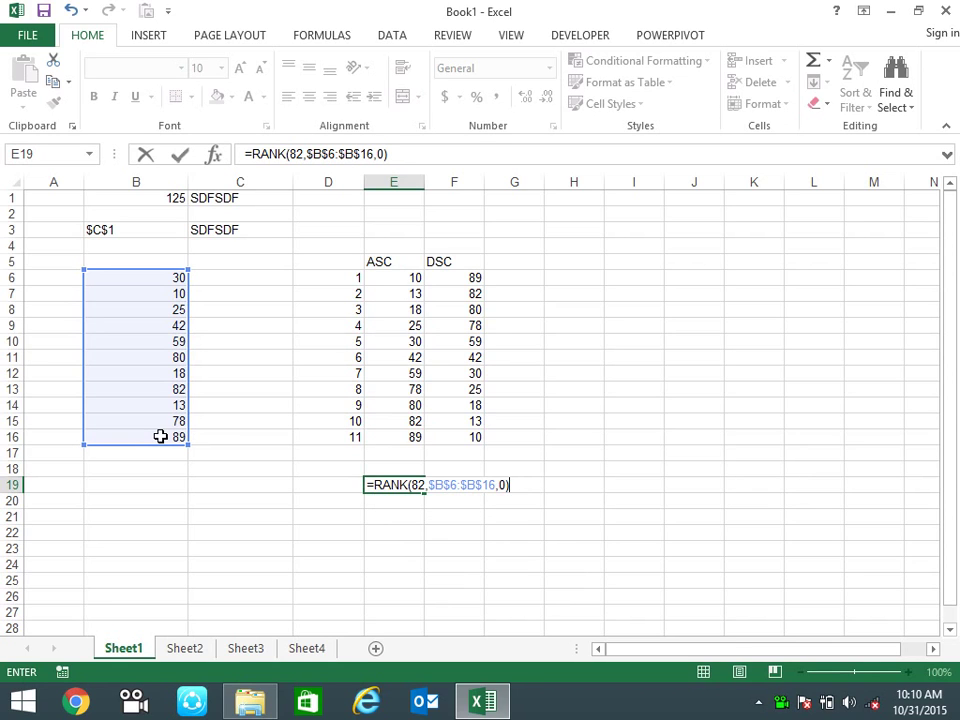
{"action": "key", "text": "Return"}
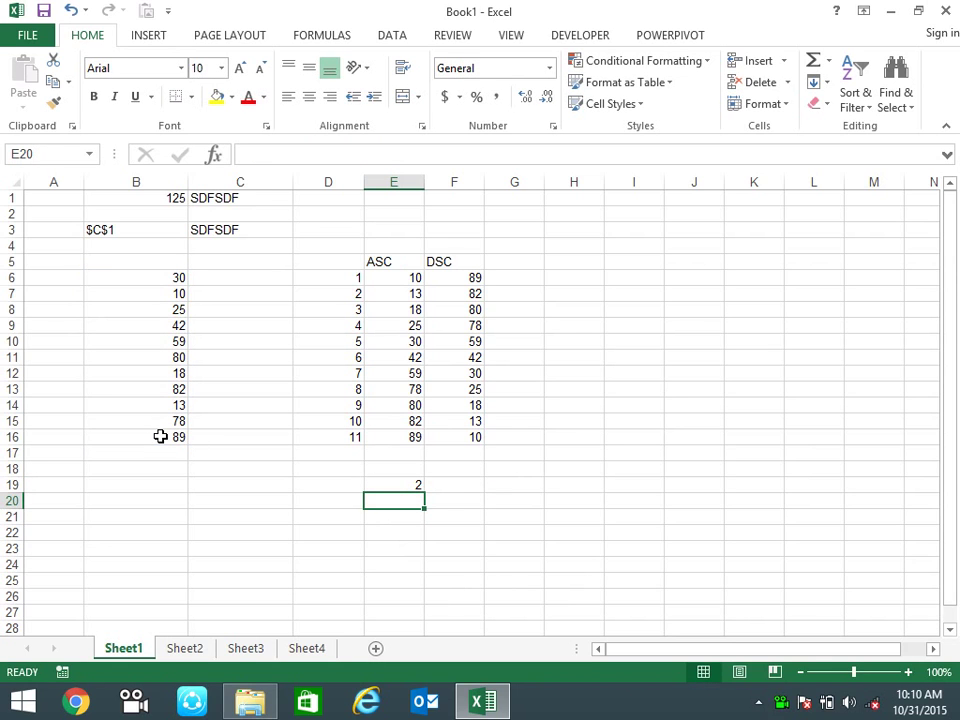
- Change the RANK order argument to 1 for an ascending rank of 10, then clear E19
{"action": "key", "text": "Up"}
{"action": "key", "text": "F2"}
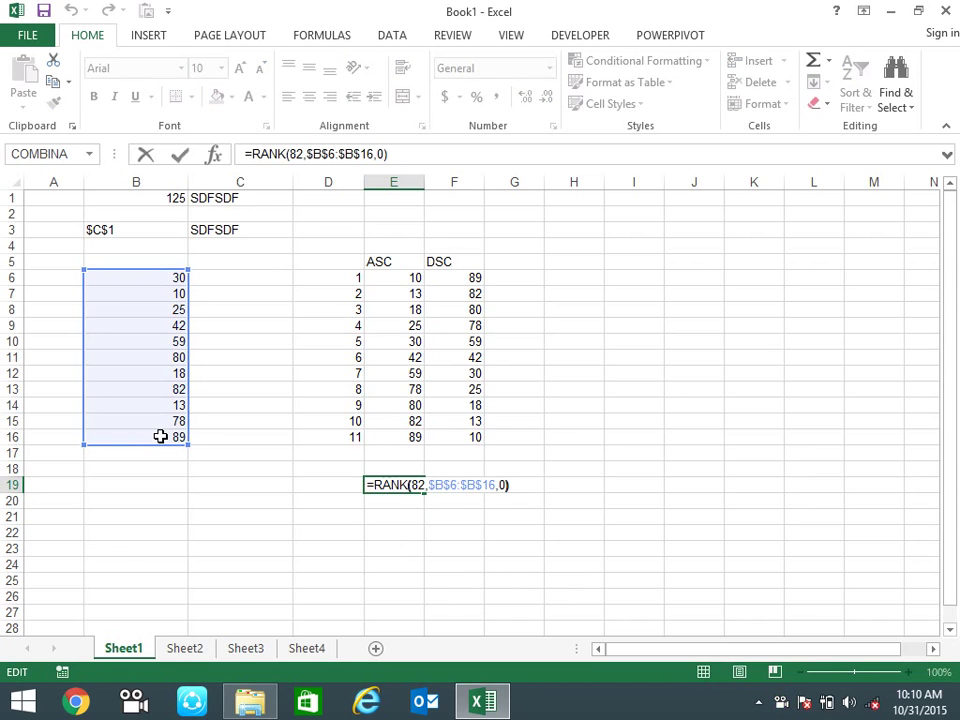
{"action": "key", "text": "BackSpace"}
{"action": "key", "text": "BackSpace"}
{"action": "type", "text": "10"}
{"action": "key", "text": "Return"}
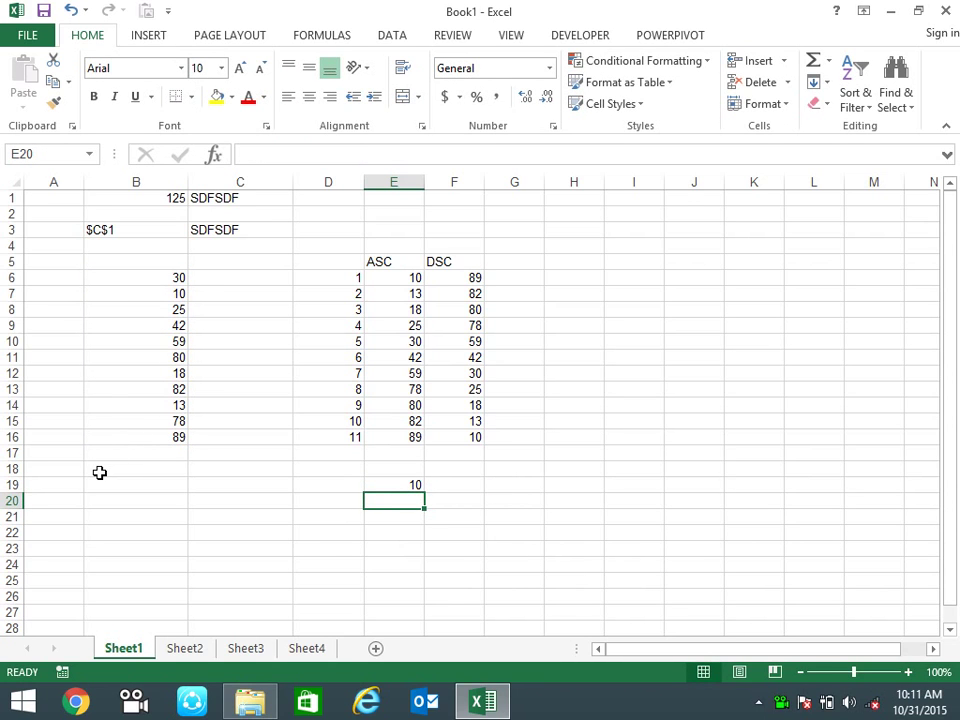
{"action": "key", "text": "Up"}
{"action": "key", "text": "Delete"}
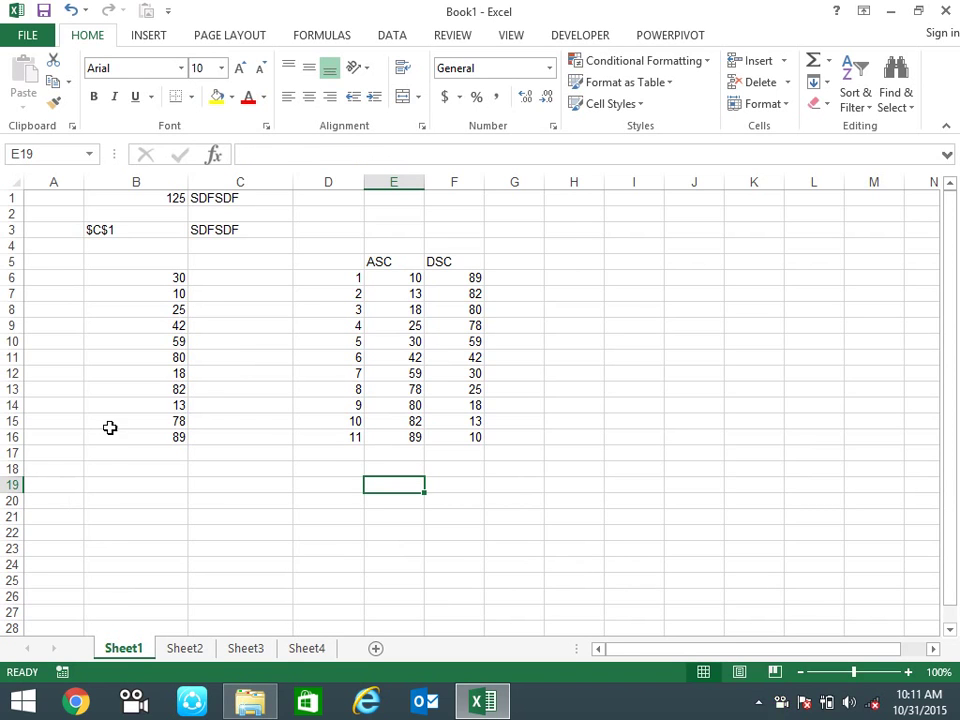
- Widen column G and begin a CHOOSE formula in G6 indexed by G5
{"action": "left_click_drag", "start_coordinate": [545, 182], "coordinate": [566, 184]}
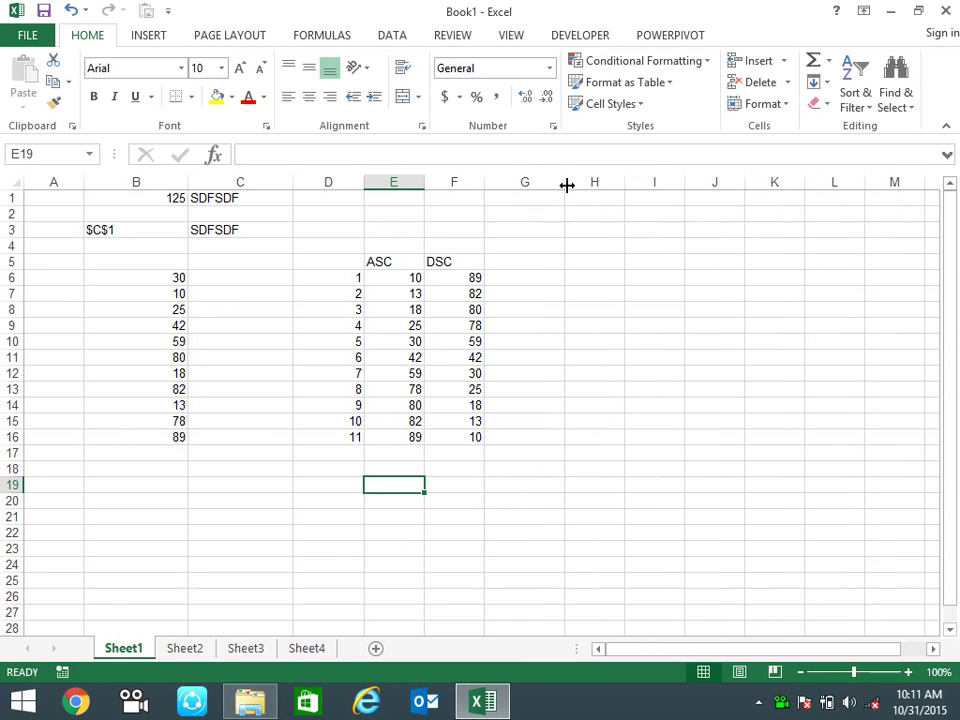
{"action": "left_click", "coordinate": [523, 263]}
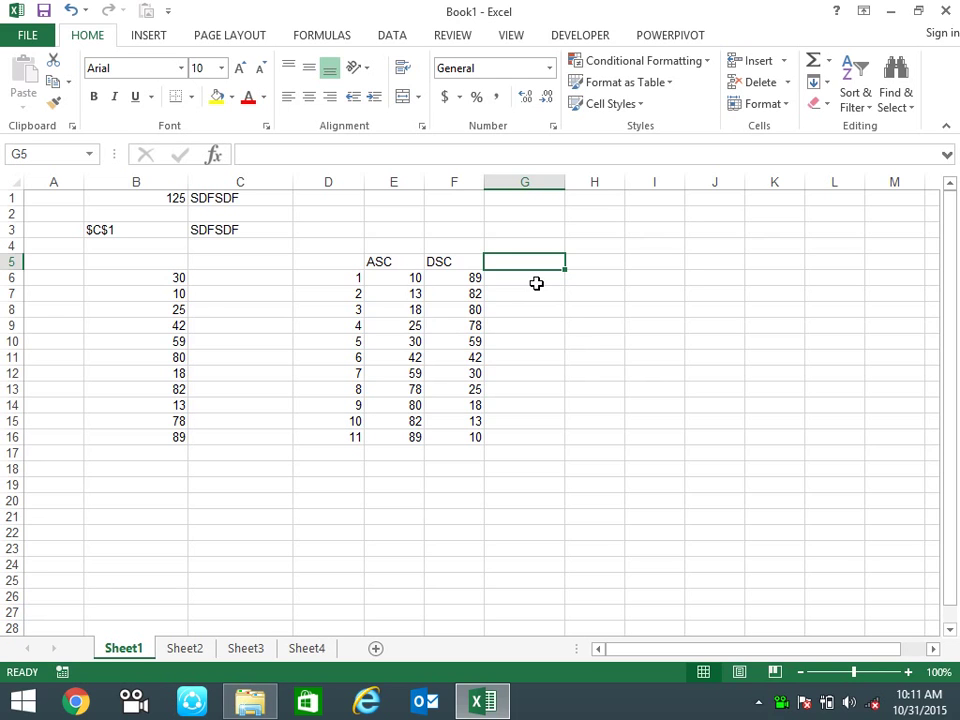
{"action": "left_click", "coordinate": [536, 283]}
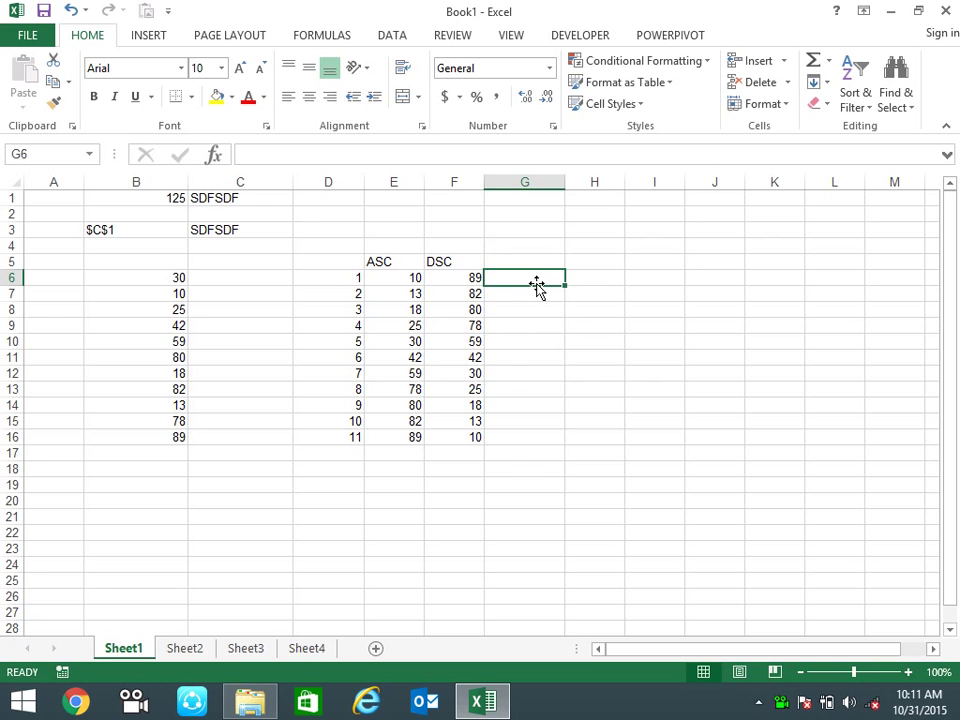
{"action": "type", "text": "=CHO"}
{"action": "key", "text": "Tab"}
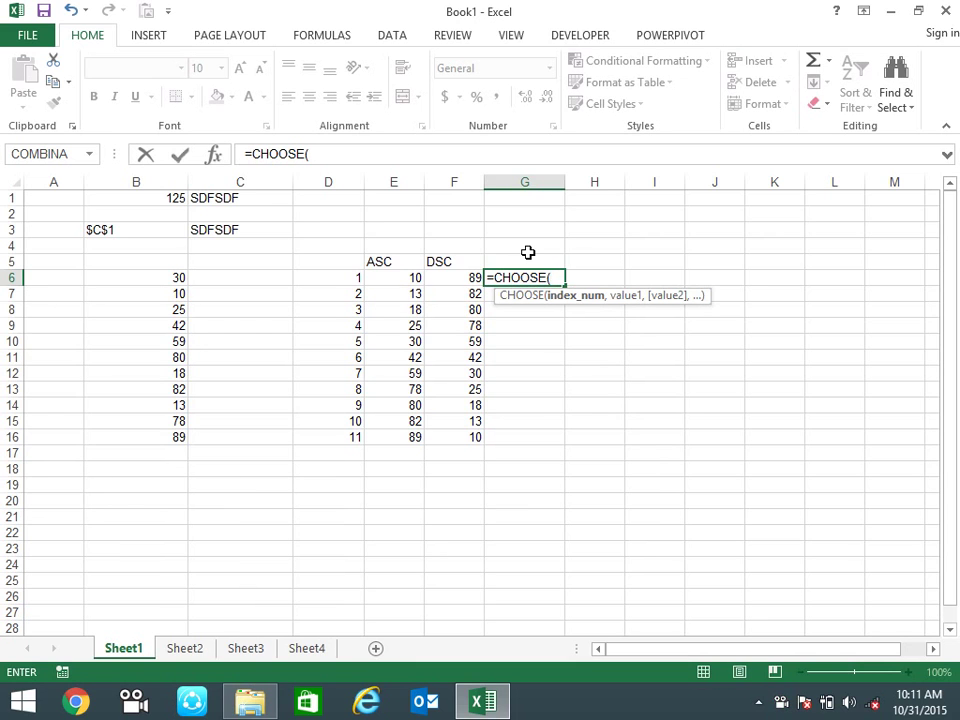
{"action": "left_click", "coordinate": [528, 252]}
{"action": "left_click", "coordinate": [526, 264]}
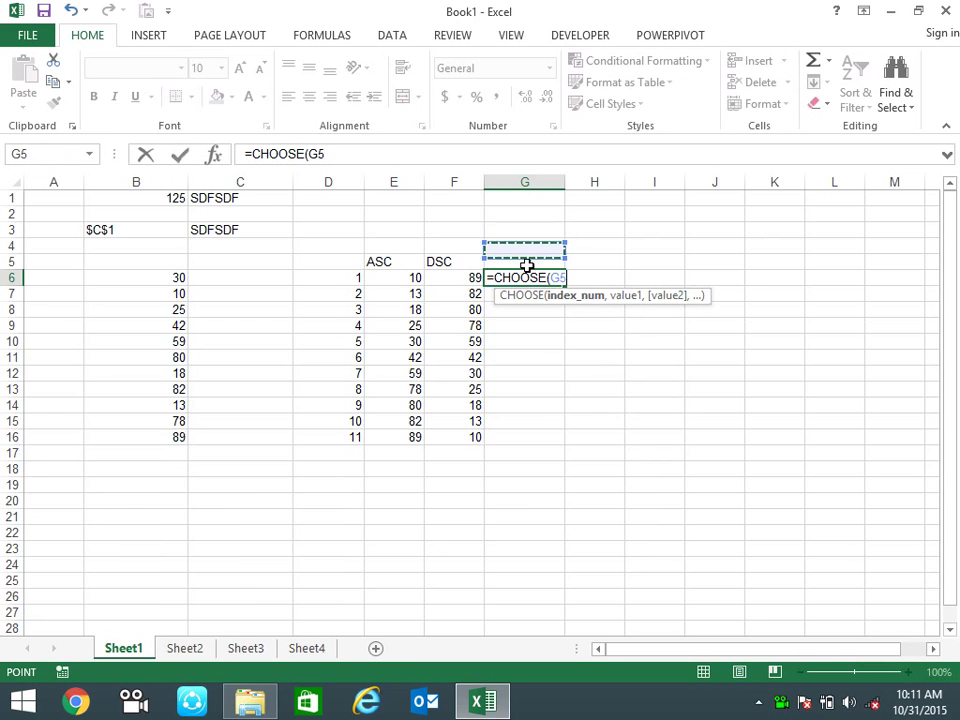
{"action": "type", "text": ","}
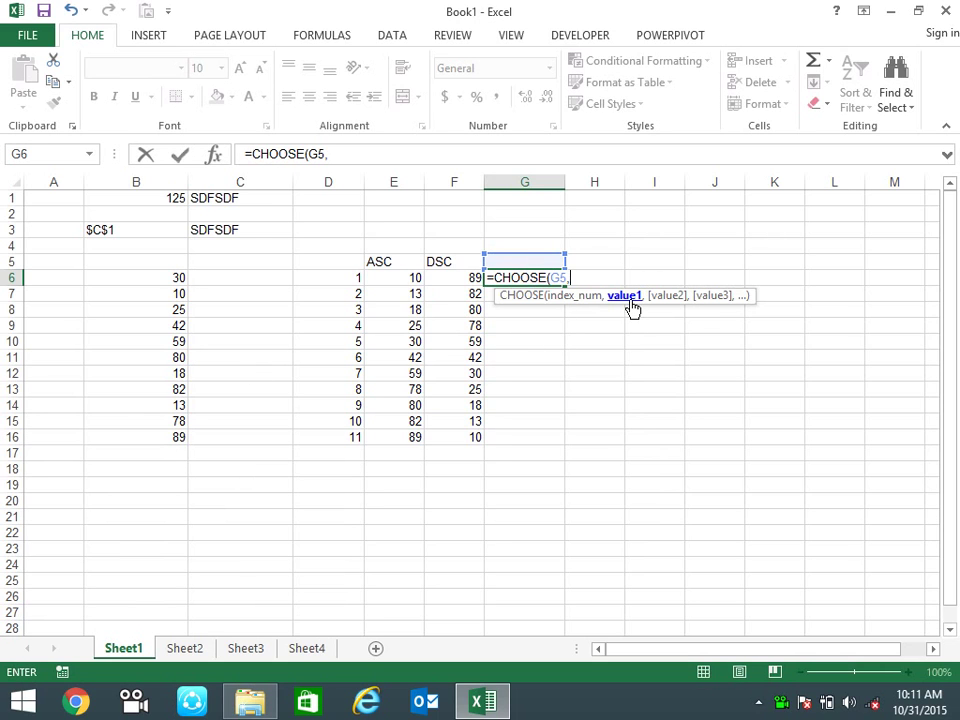
- Add SMALL($B$6:$B$16,D6) as the first CHOOSE option
{"action": "type", "text": "SM"}
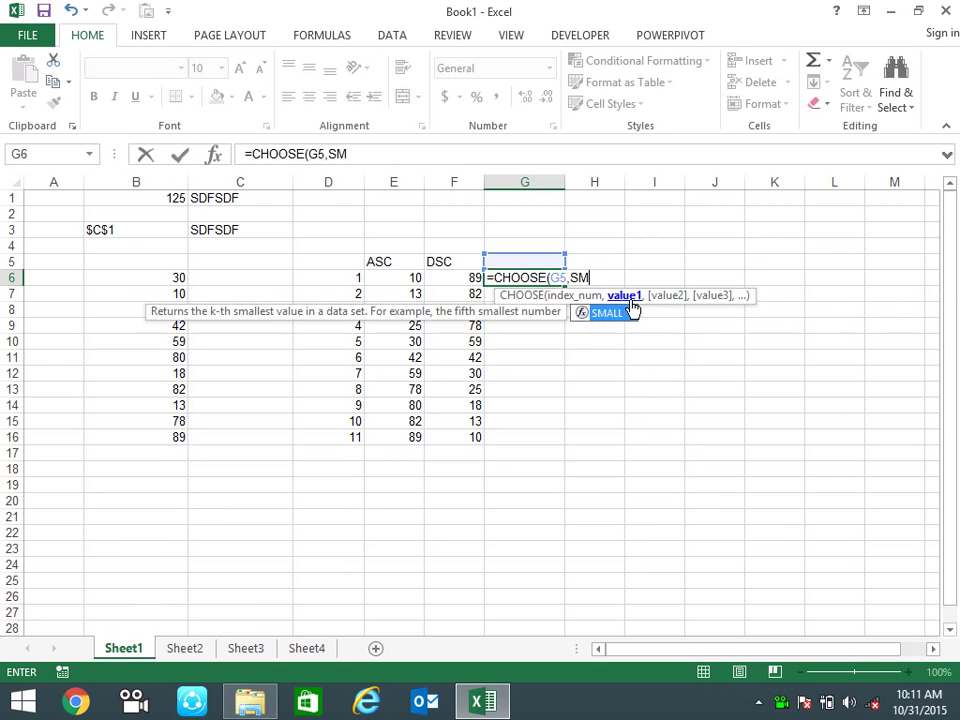
{"action": "key", "text": "Tab"}
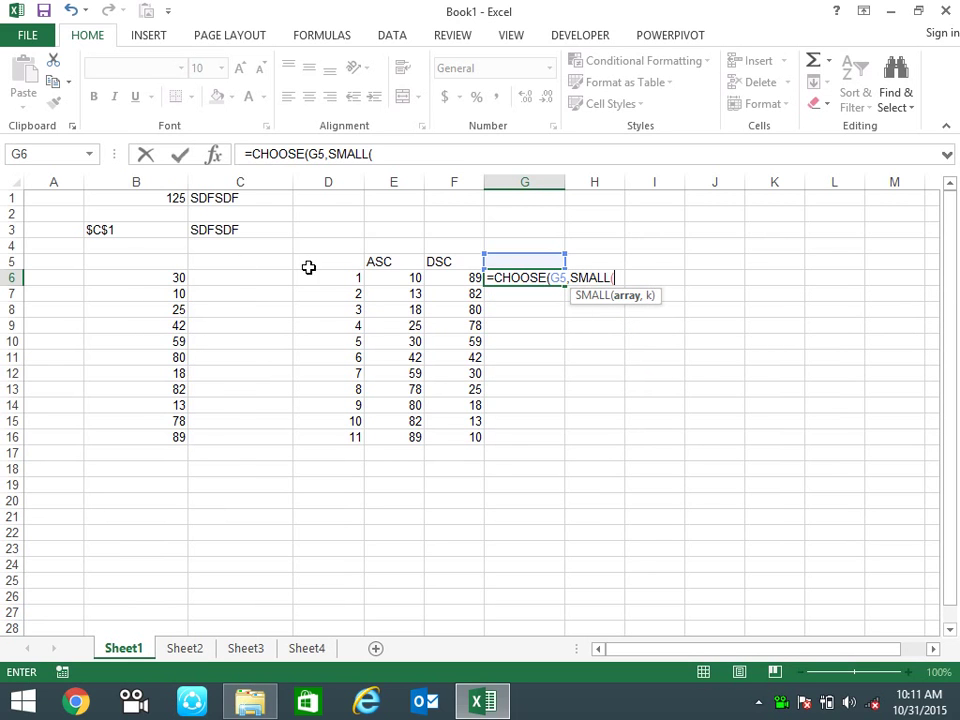
{"action": "left_click_drag", "start_coordinate": [154, 277], "coordinate": [155, 432]}
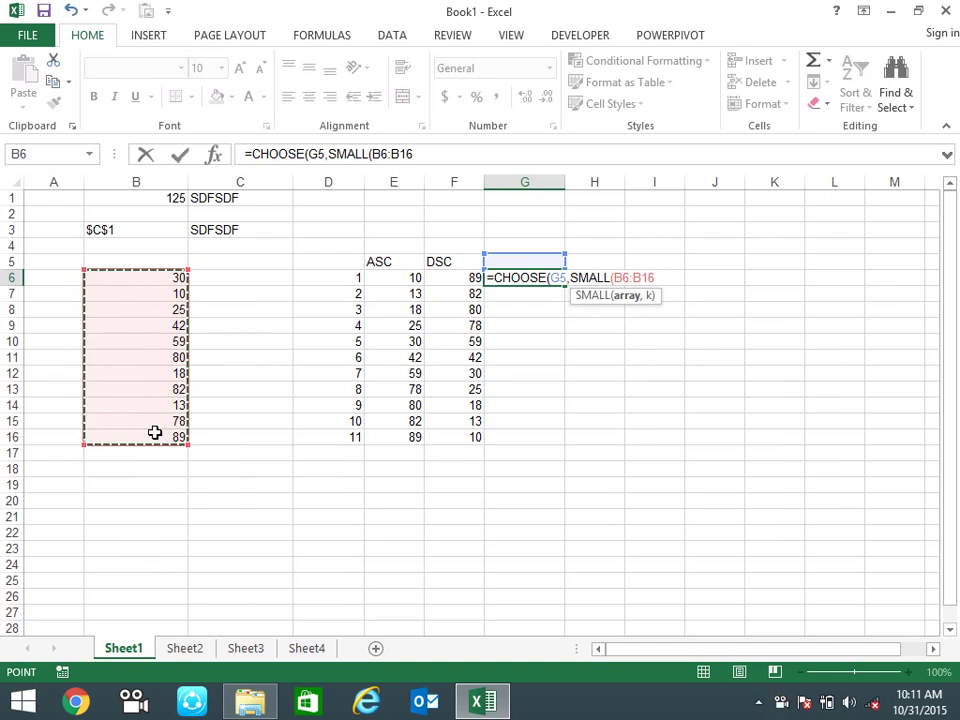
{"action": "key", "text": "F4"}
{"action": "type", "text": "$B$16,"}
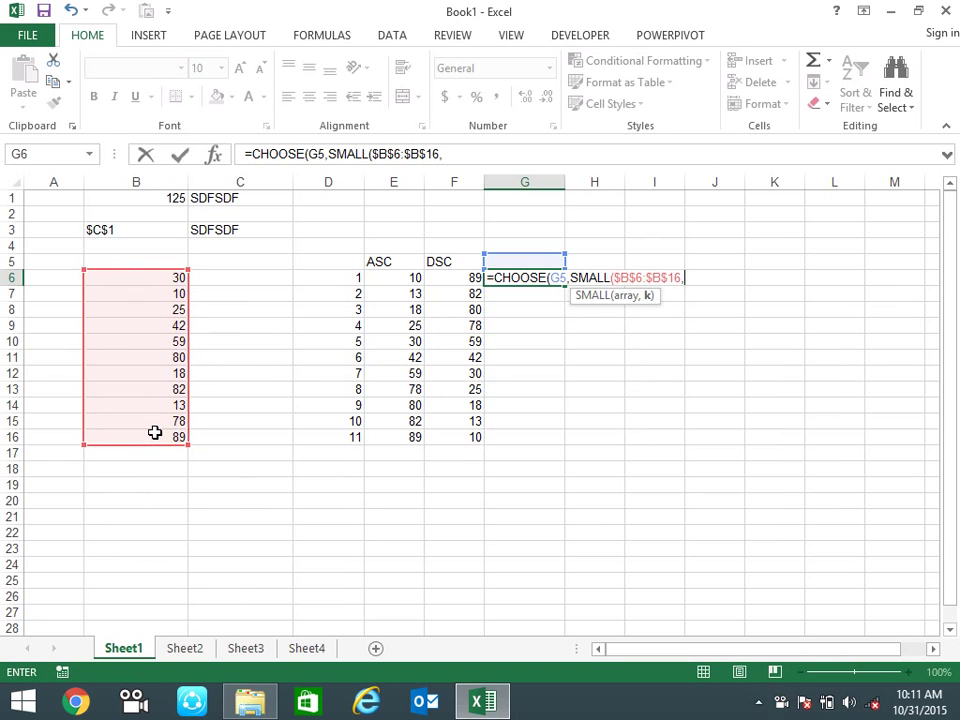
{"action": "left_click", "coordinate": [348, 277]}
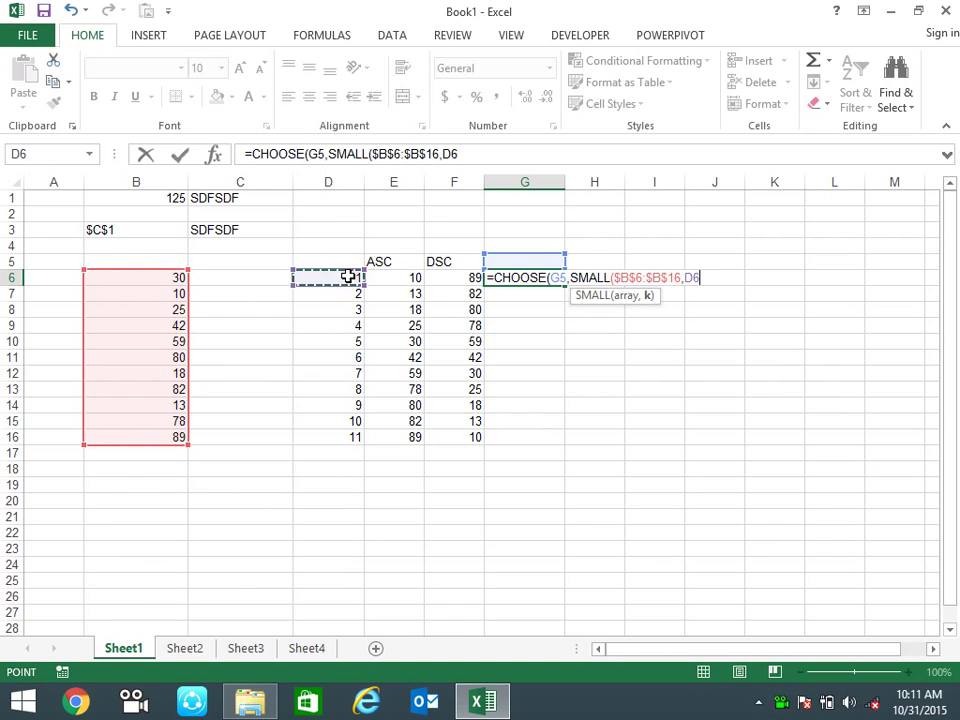
- Add LARGE($B$6:$B$16,D6) as the second option and commit G6's formula
{"action": "type", "text": "),"}
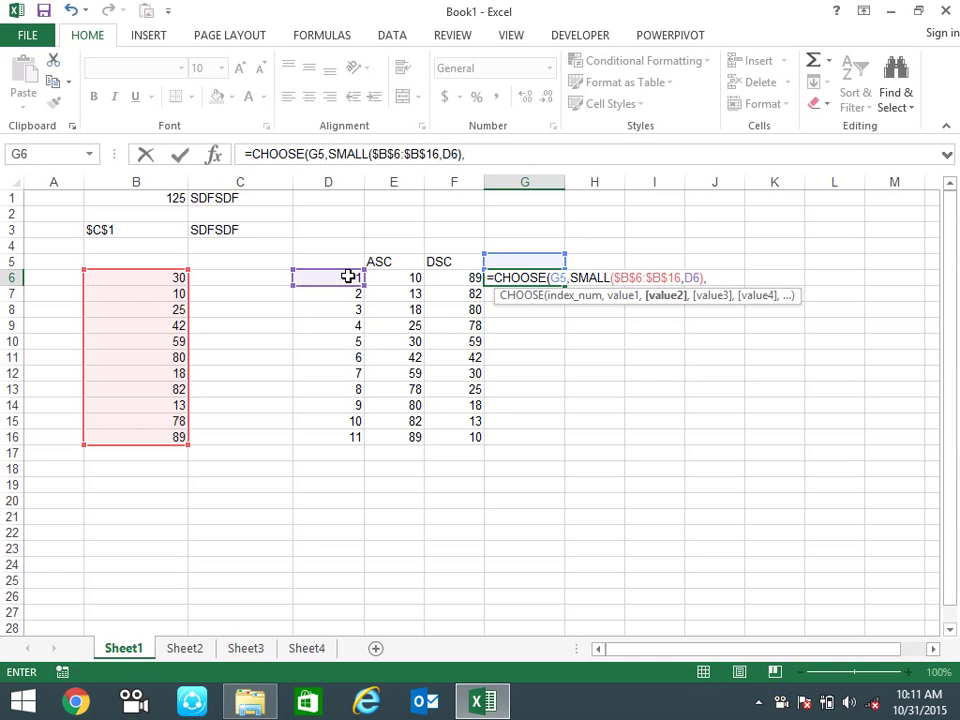
{"action": "type", "text": "LARGE("}
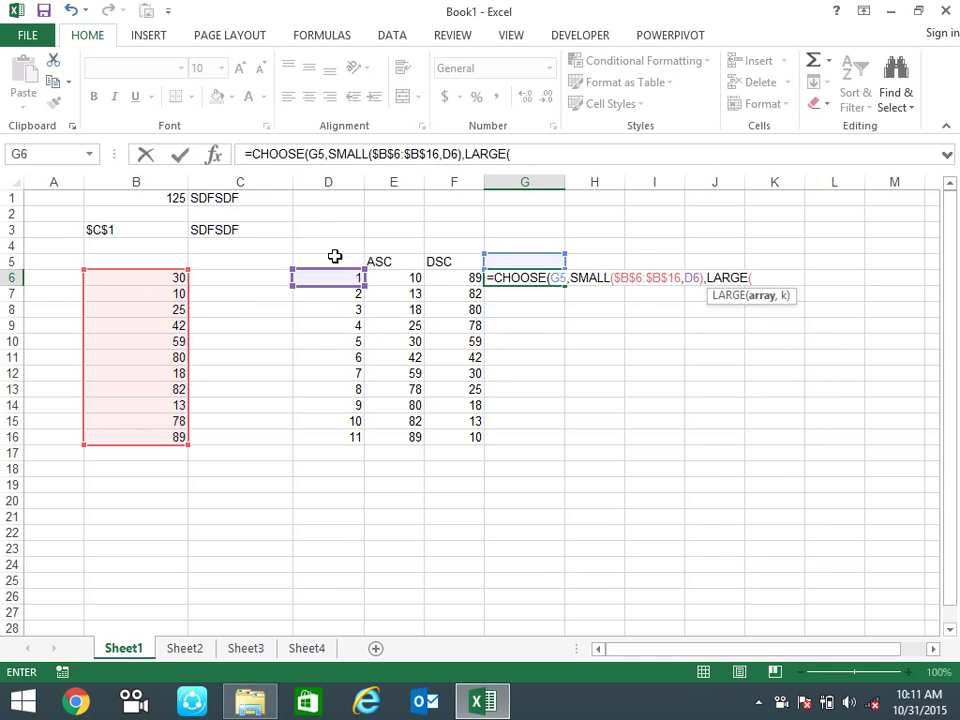
{"action": "mouse_move", "coordinate": [131, 280]}
{"action": "left_mouse_down"}
{"action": "mouse_move", "coordinate": [132, 449]}
{"action": "mouse_move", "coordinate": [142, 432]}
{"action": "left_mouse_up"}
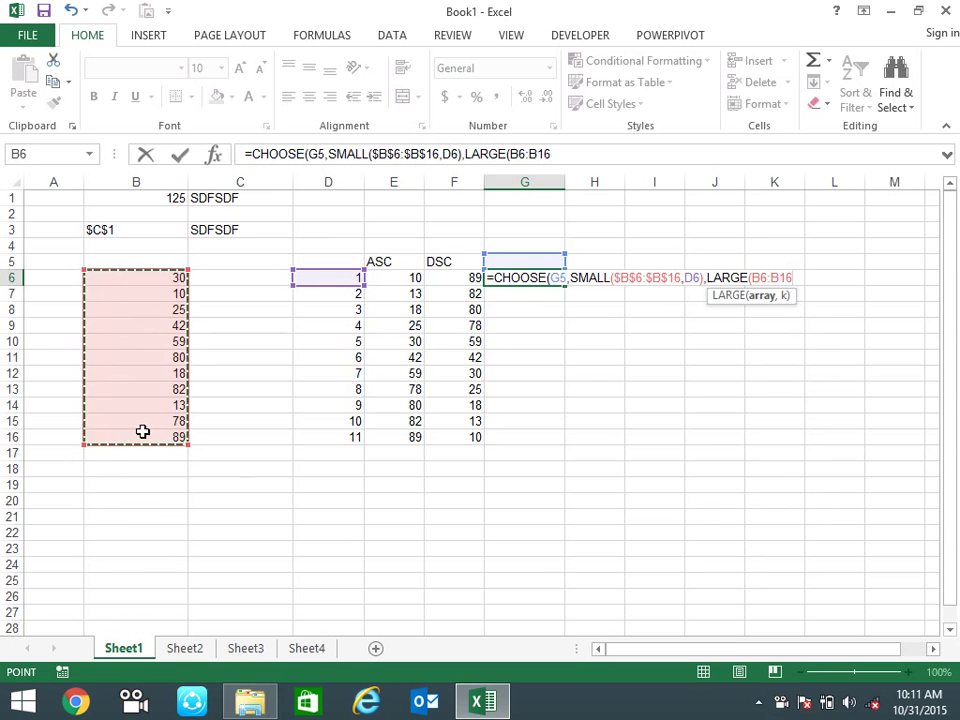
{"action": "key", "text": "F4"}
{"action": "type", "text": ","}
{"action": "left_click", "coordinate": [336, 280]}
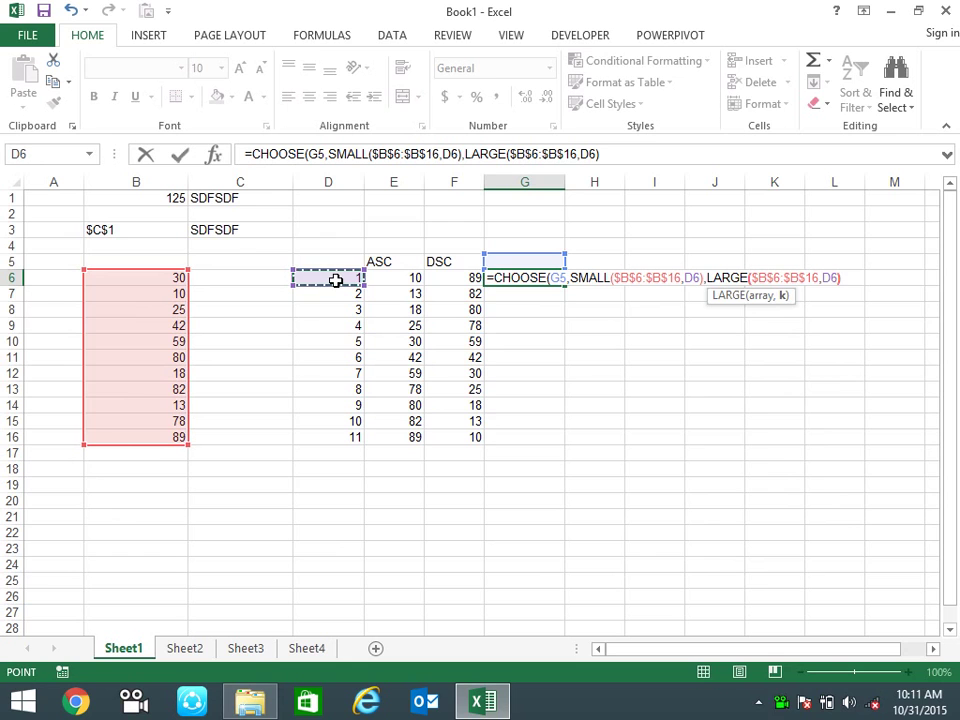
{"action": "type", "text": ")"}
{"action": "key", "text": "Return"}
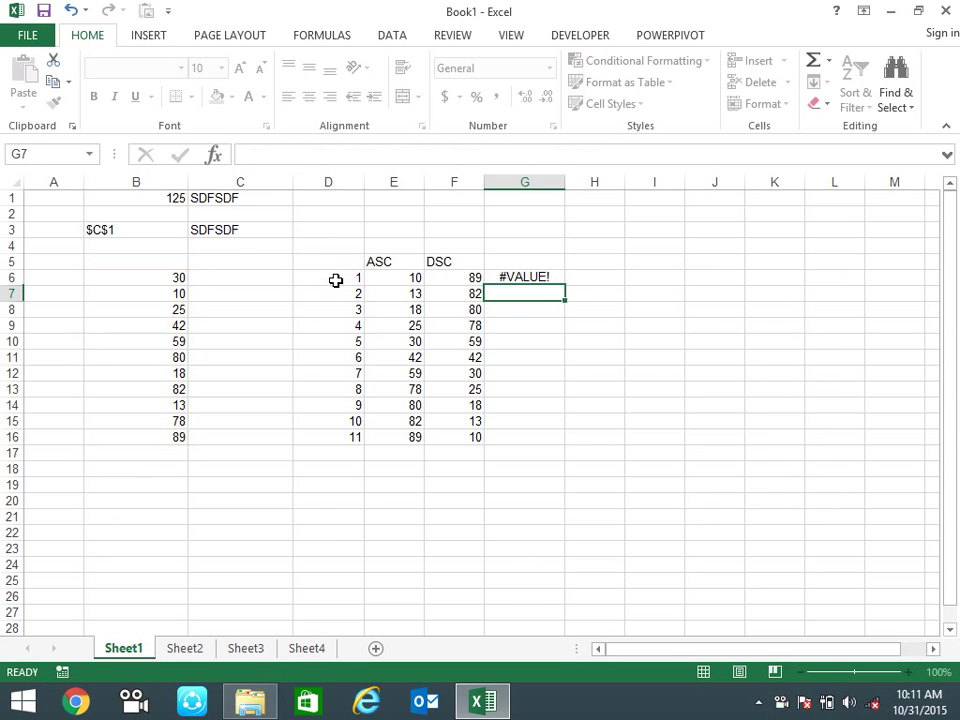
- Enter 1 in G5 and copy the G6 CHOOSE formula down to G16
{"action": "left_click", "coordinate": [525, 261]}
{"action": "type", "text": "1"}
{"action": "key", "text": "Return"}
{"action": "left_click_drag", "start_coordinate": [565, 286], "coordinate": [550, 441]}
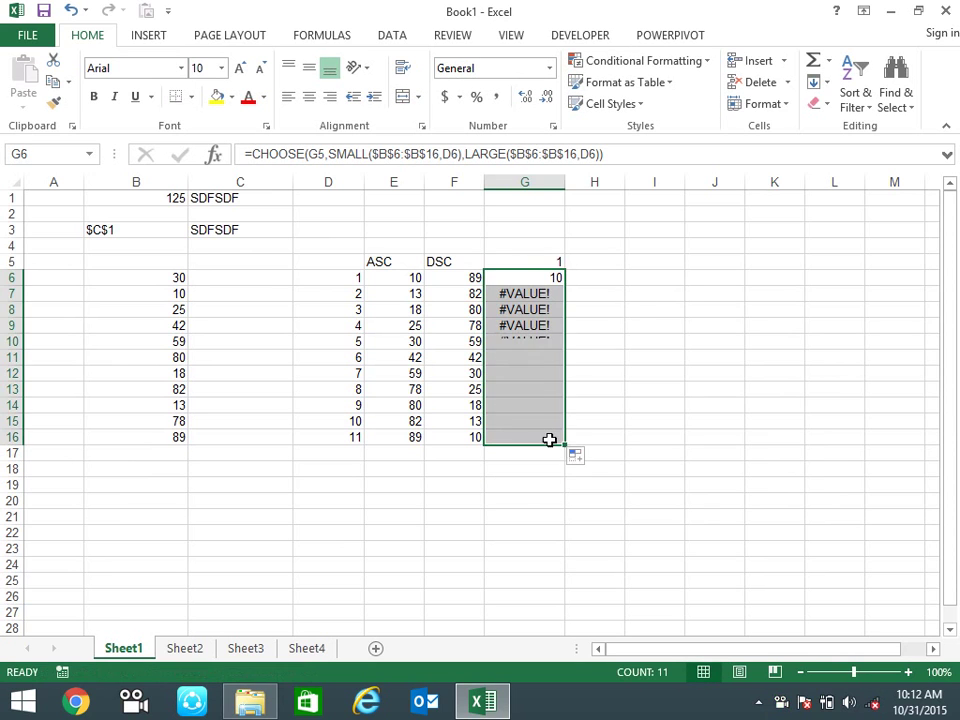
- Make G6's G5 reference absolute ($G$5) and refill the formula down to G16
{"action": "left_click", "coordinate": [557, 276]}
{"action": "double_click", "coordinate": [561, 278]}
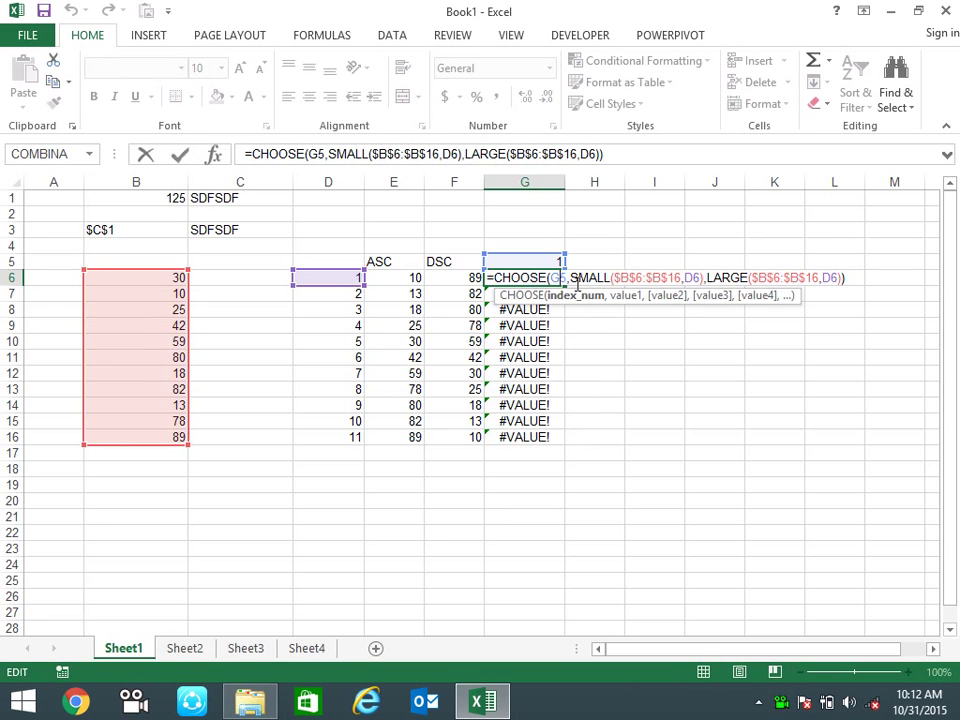
{"action": "key", "text": "F4"}
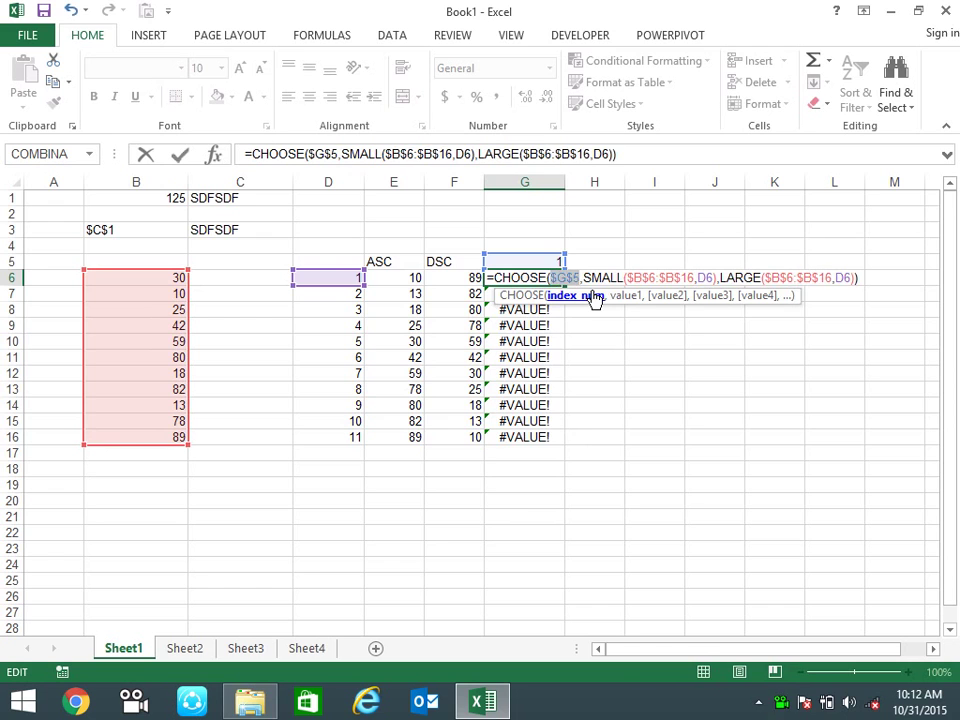
{"action": "key", "text": "Return"}
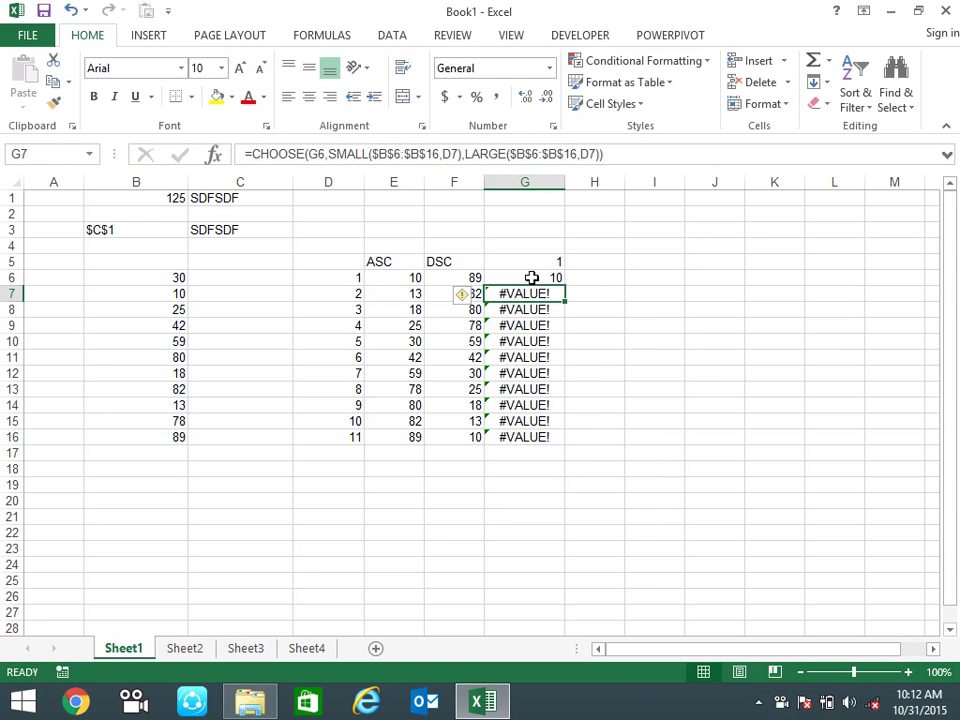
{"action": "left_click", "coordinate": [532, 278]}
{"action": "double_click", "coordinate": [566, 287]}
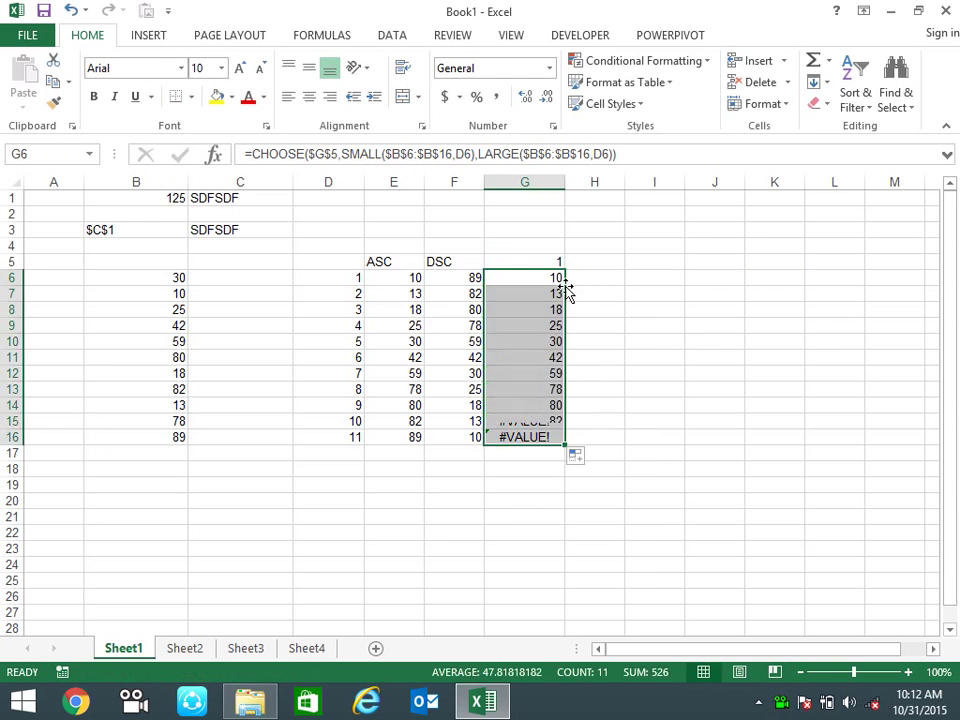
- Set G5 to 2 so column G lists the values descending, 89 to 10
{"action": "left_click", "coordinate": [553, 259]}
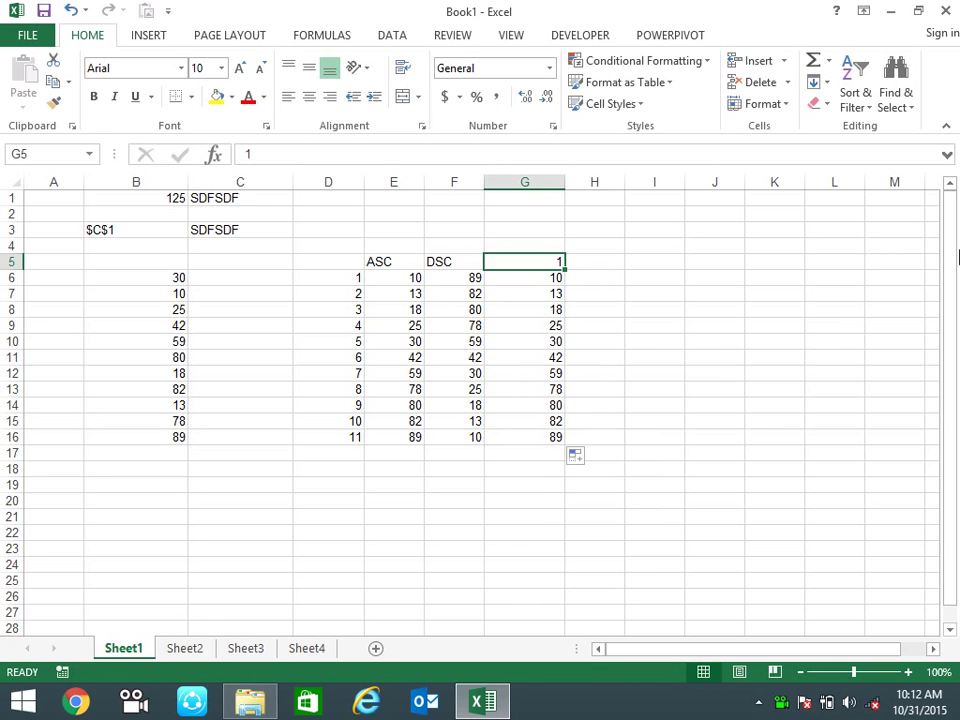
{"action": "type", "text": "2"}
{"action": "key", "text": "Return"}
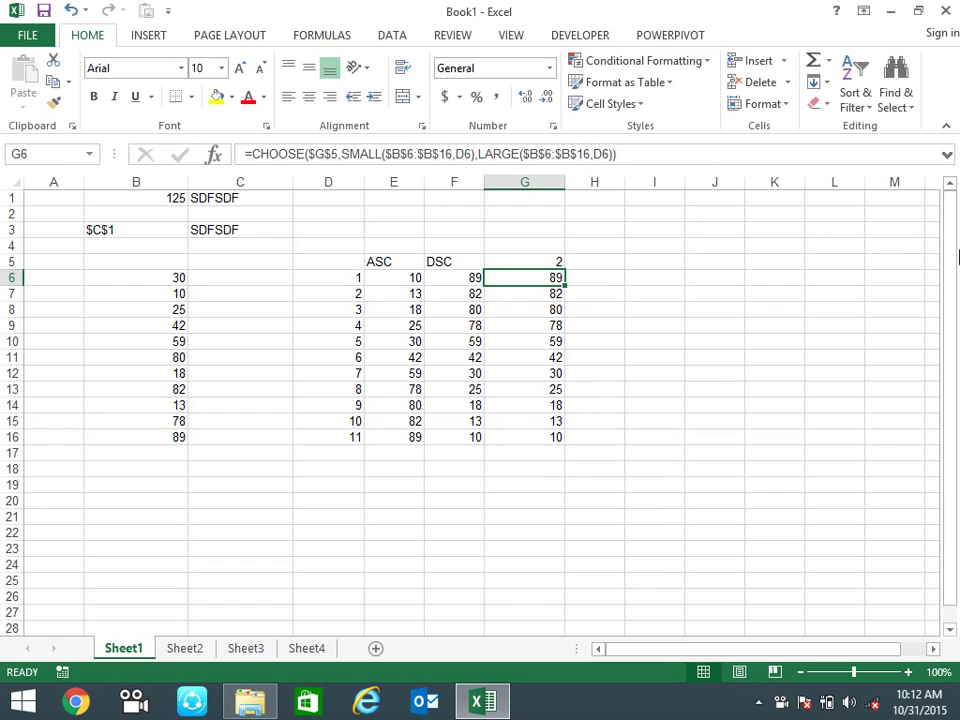
{"action": "key", "text": "Up"}
{"action": "key", "text": "Right"}
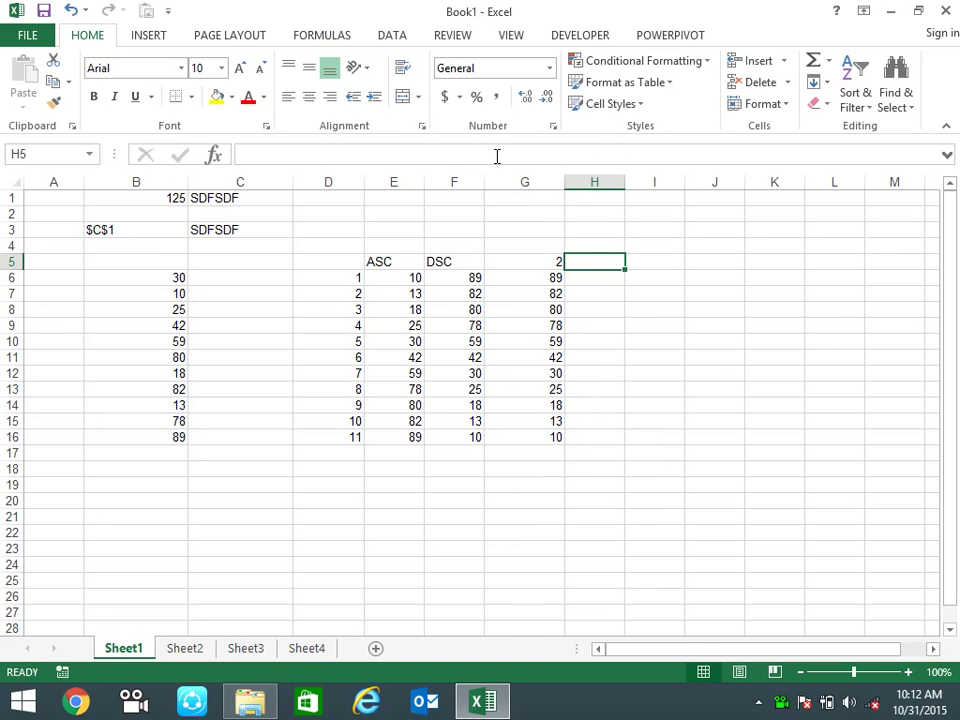
- Add a List data validation with source ASC,DSC to cell G4
{"action": "left_click", "coordinate": [496, 244]}
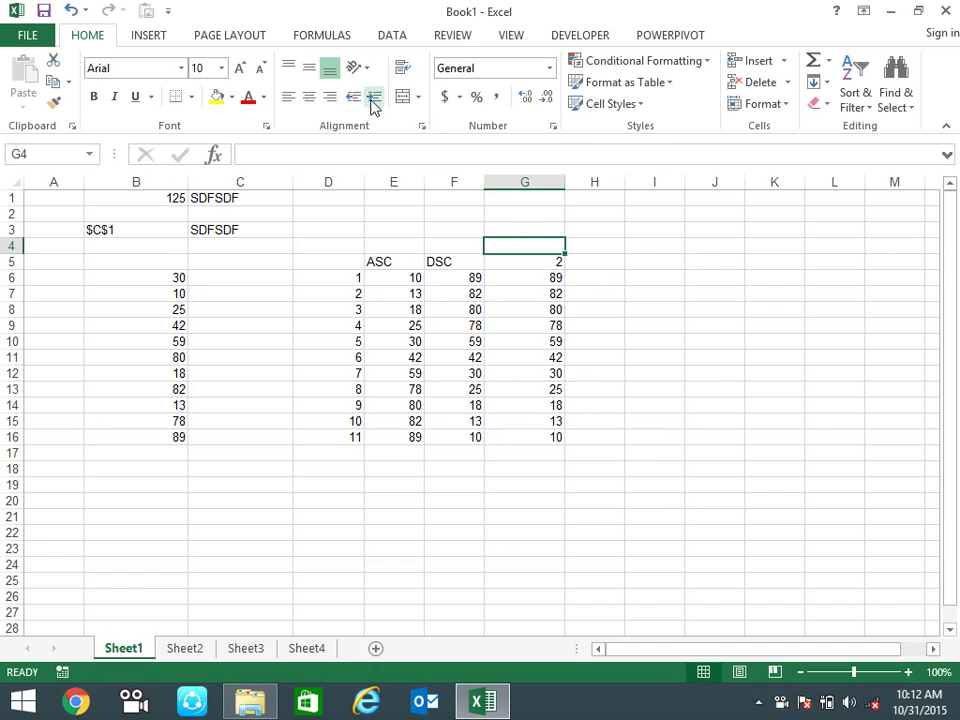
{"action": "left_click", "coordinate": [392, 36]}
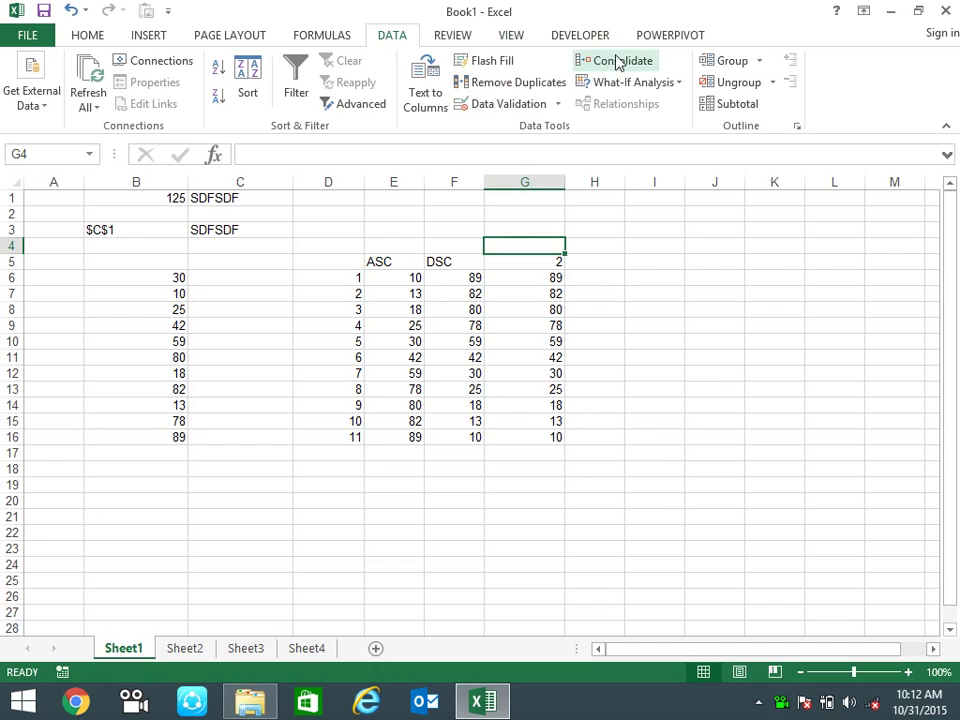
{"action": "left_click", "coordinate": [514, 108]}
{"action": "left_click", "coordinate": [650, 261]}
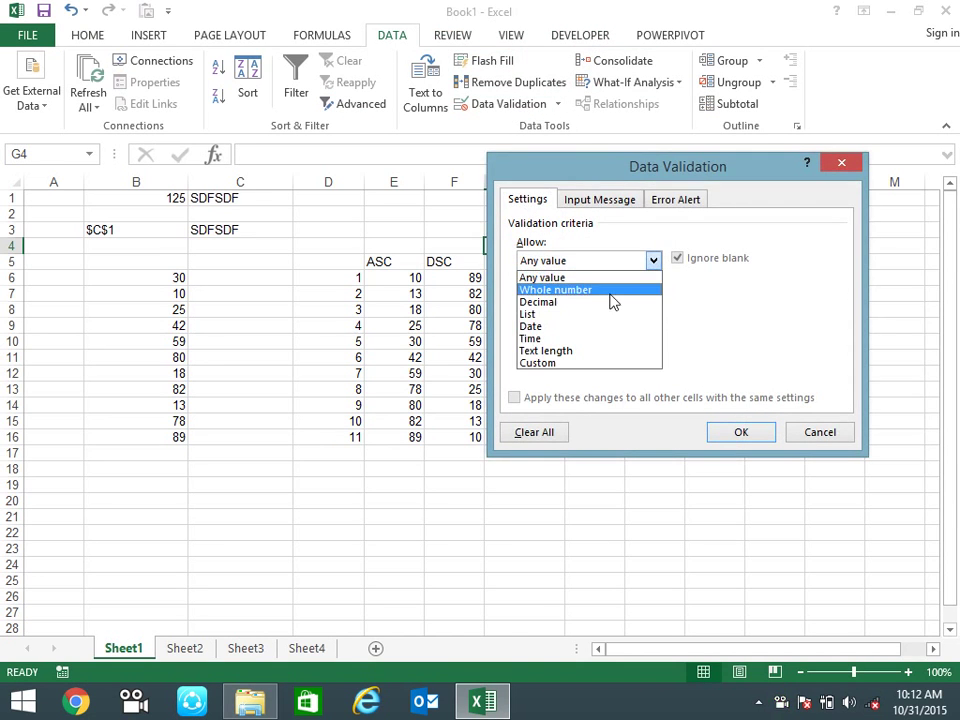
{"action": "left_click", "coordinate": [606, 314]}
{"action": "left_click", "coordinate": [596, 337]}
{"action": "type", "text": "ASC,DSC"}
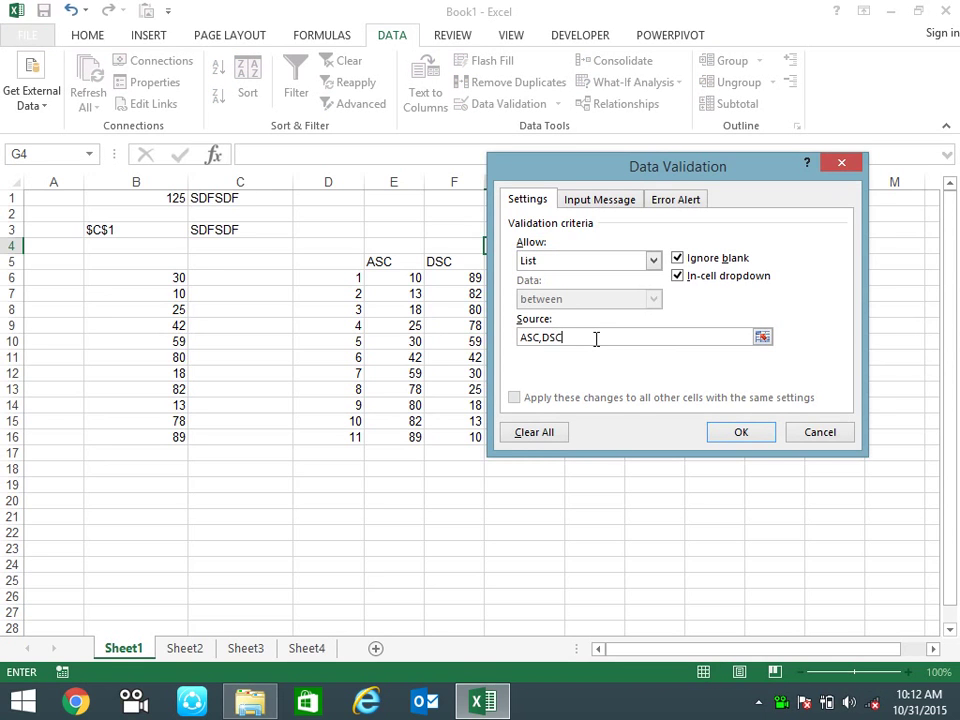
{"action": "key", "text": "Return"}
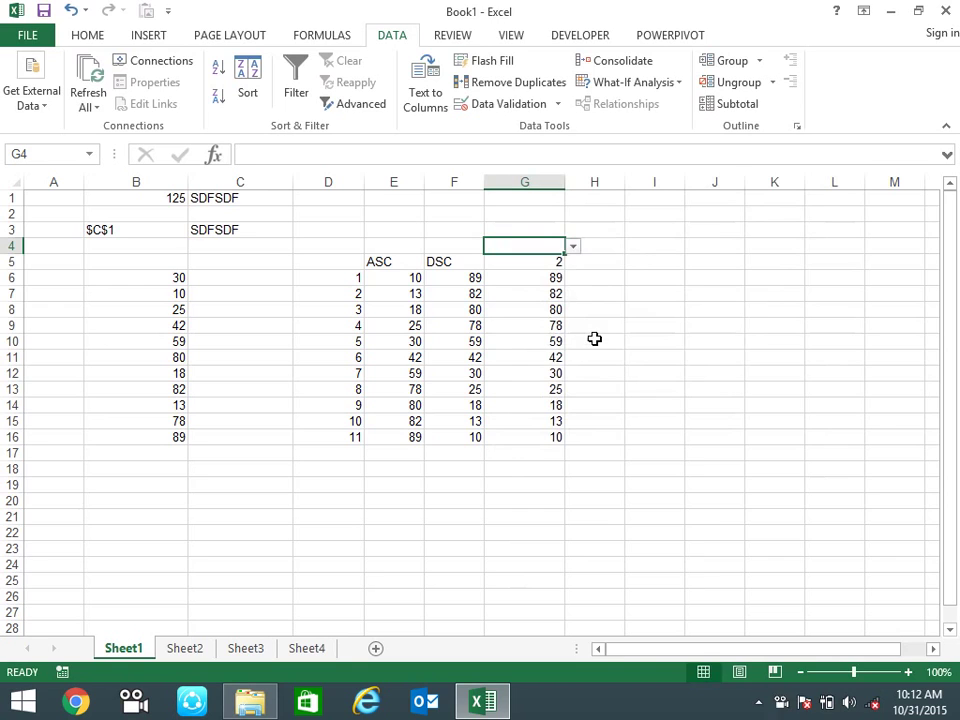
- Choose ASC from G4's new dropdown
{"action": "left_click", "coordinate": [573, 247]}
{"action": "left_click", "coordinate": [553, 260]}
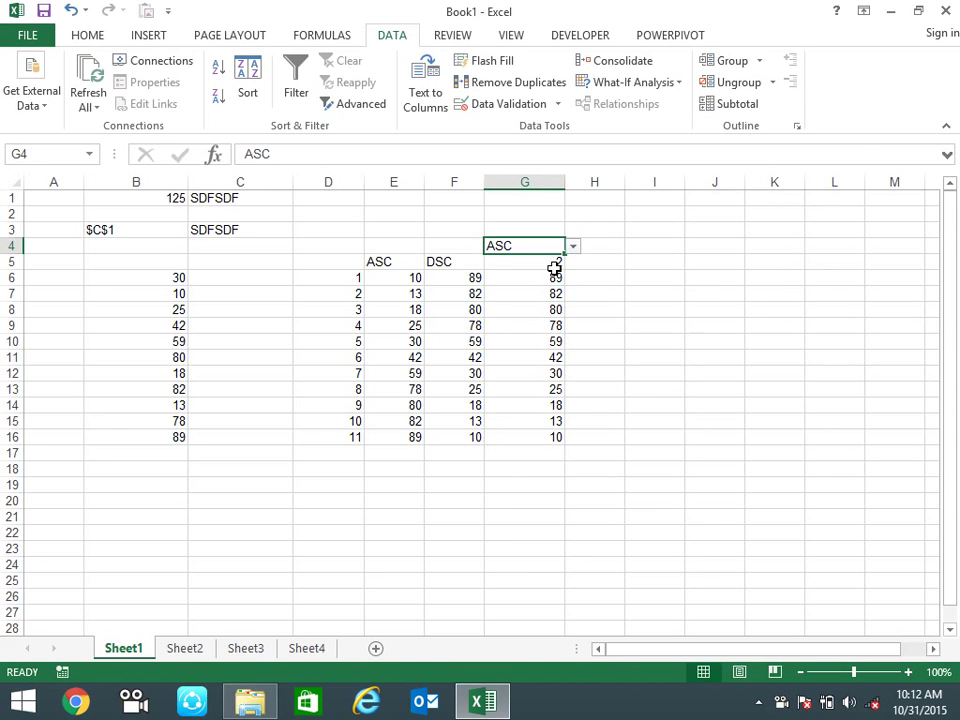
{"action": "left_click", "coordinate": [553, 261]}
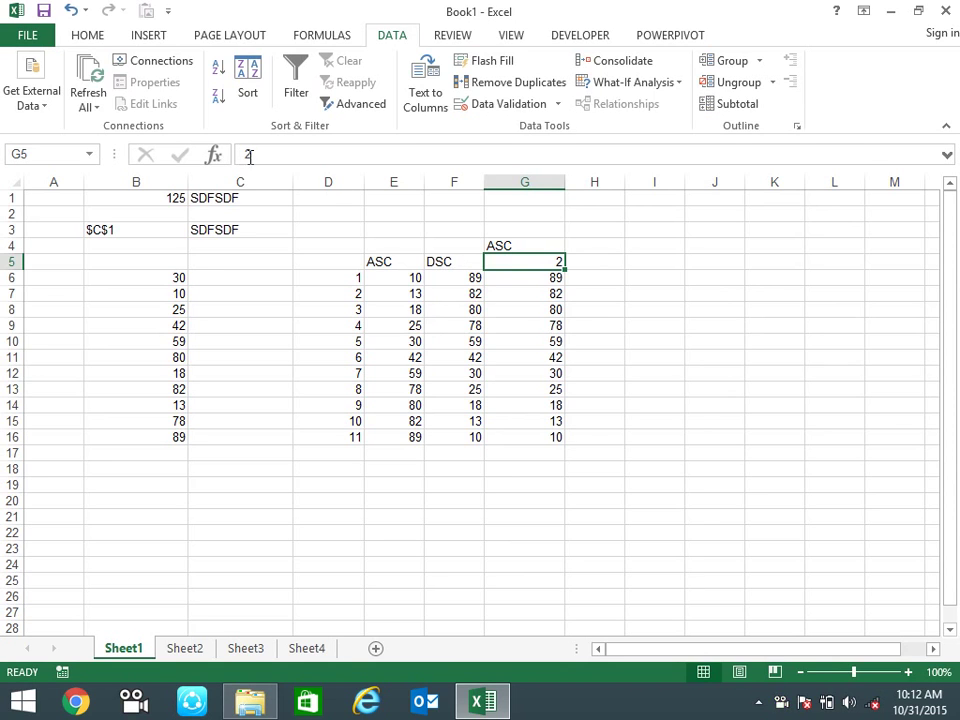
- Enter =IF(G4="ASC",1,2) in G5
{"action": "type", "text": "=IF("}
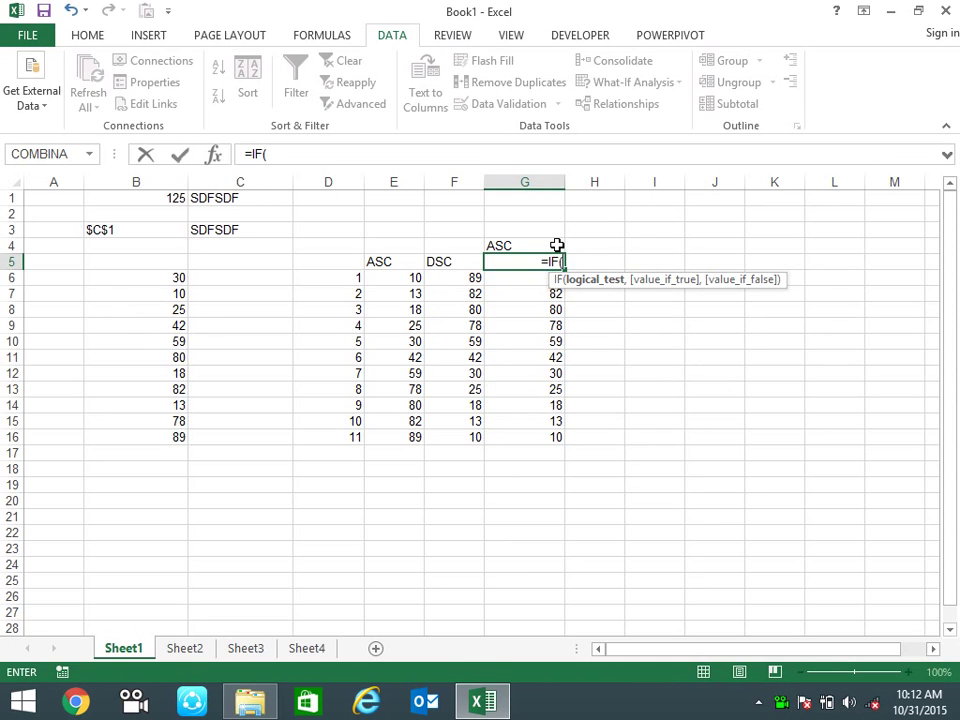
{"action": "left_click", "coordinate": [557, 246]}
{"action": "type", "text": "=\""}
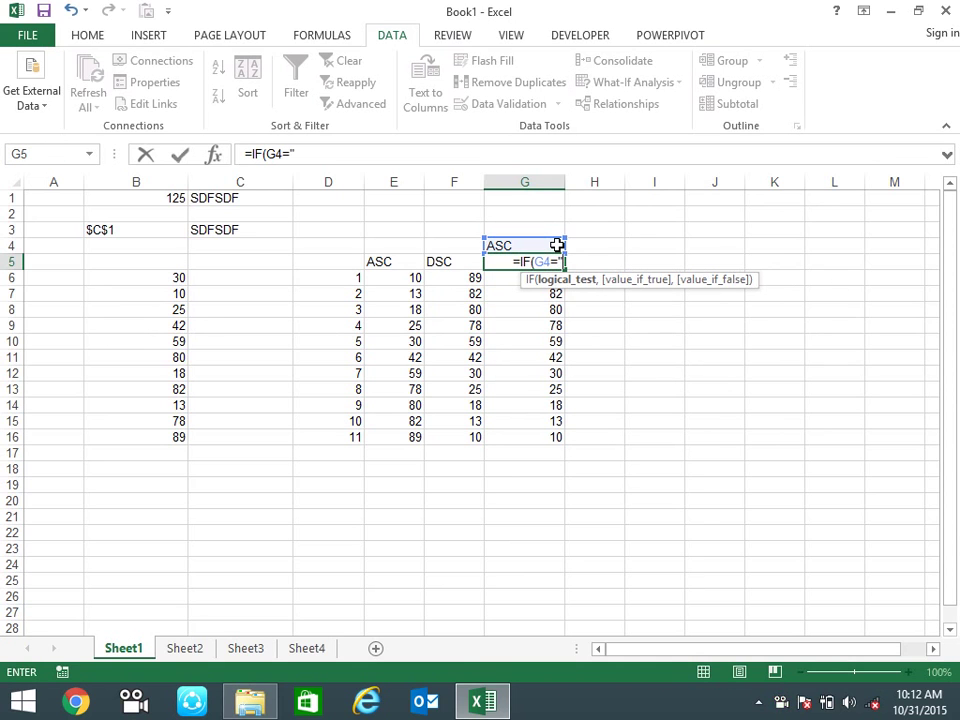
{"action": "type", "text": "ASC\","}
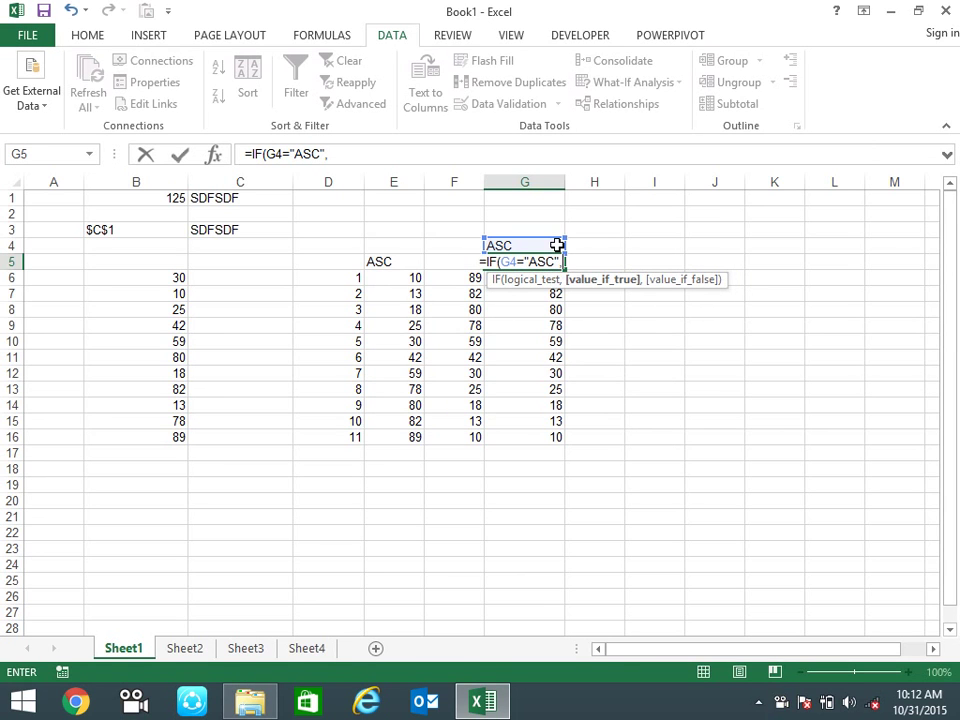
{"action": "type", "text": "1"}
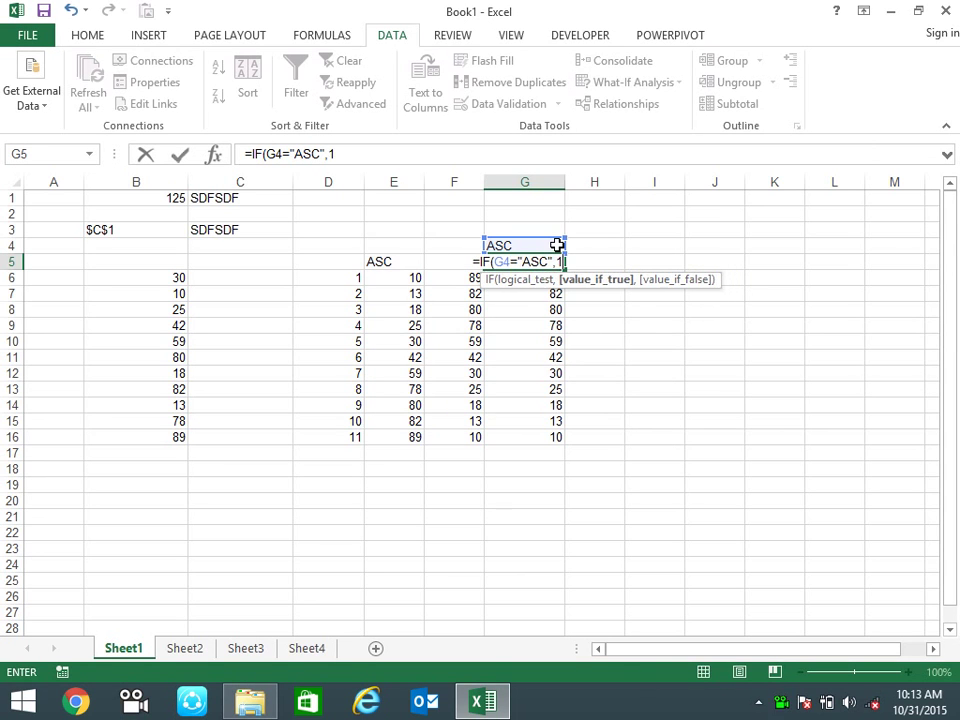
{"action": "type", "text": ","}
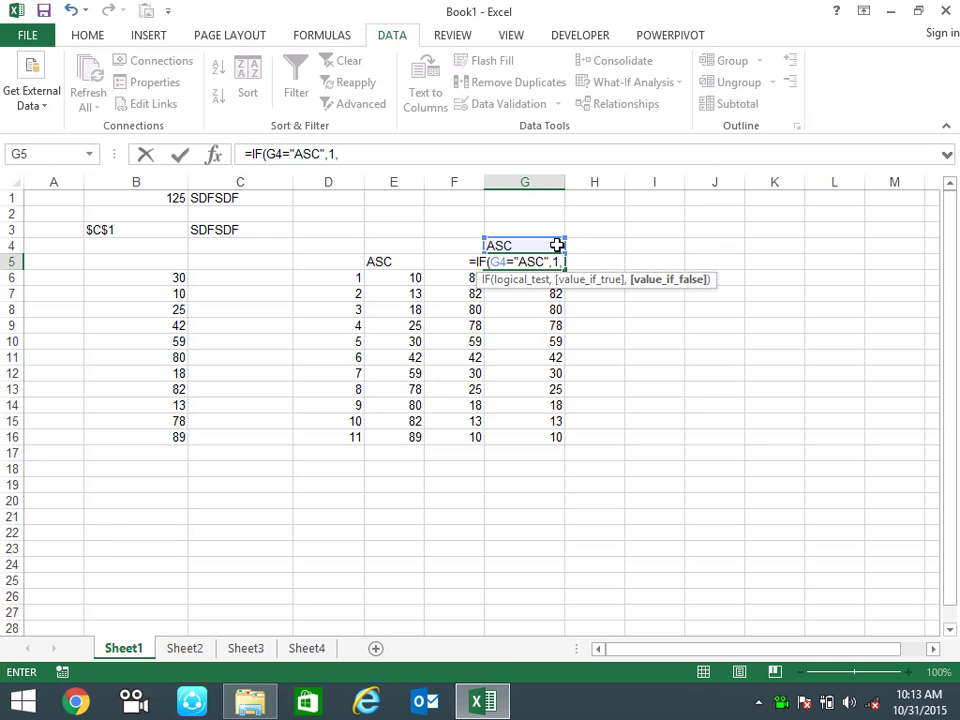
{"action": "type", "text": "2)"}
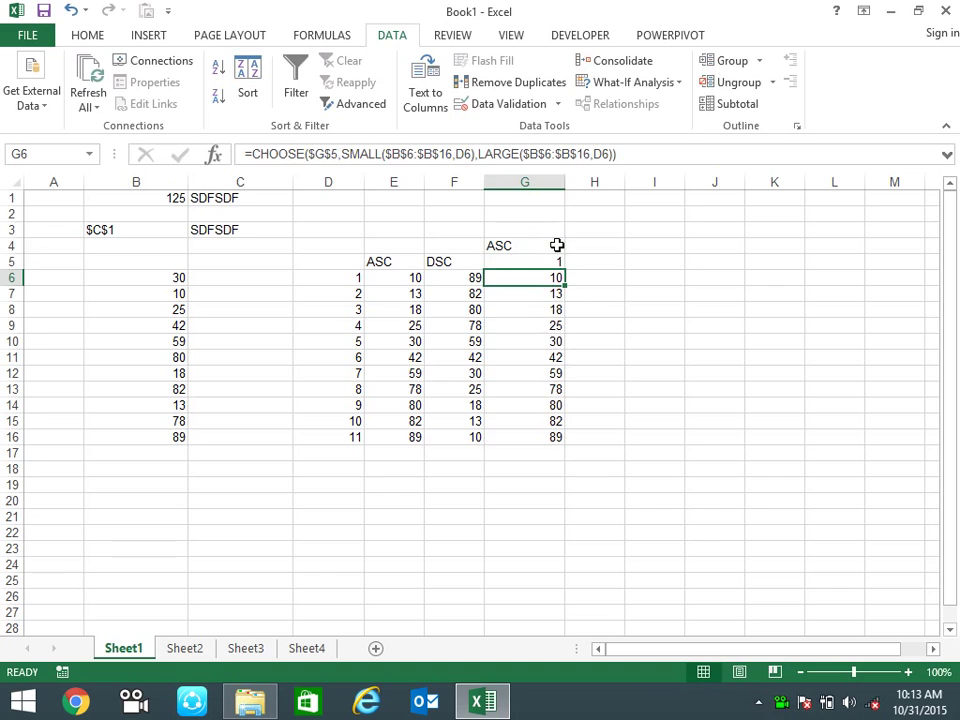
- Switch G4 to DSC and back to ASC to check column G re-sorts
{"action": "left_click", "coordinate": [557, 245]}
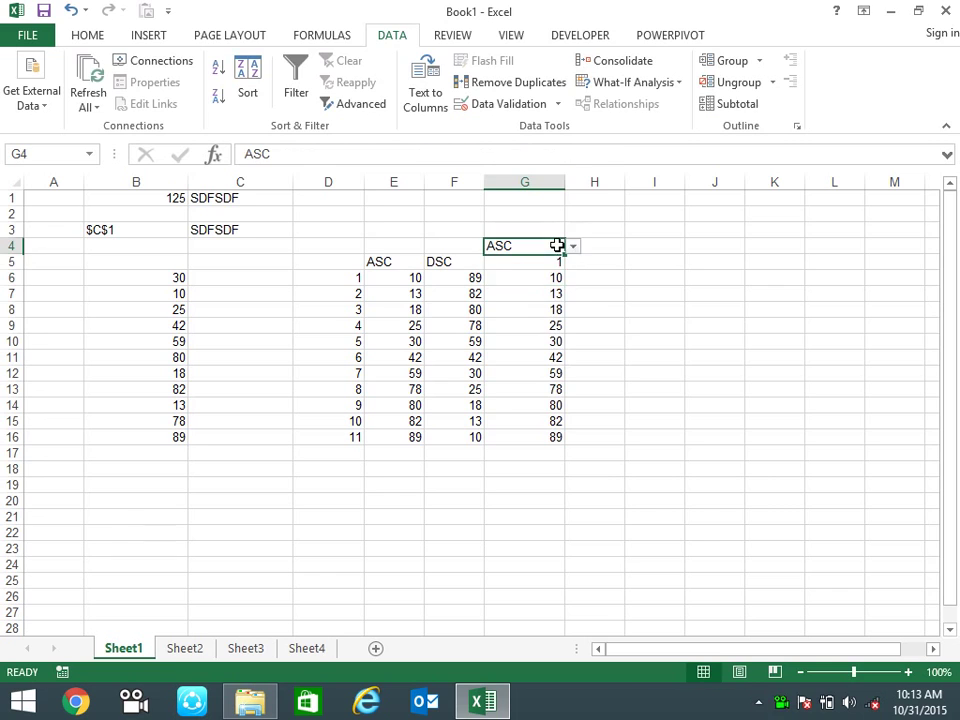
{"action": "left_click", "coordinate": [573, 246]}
{"action": "left_click", "coordinate": [567, 273]}
{"action": "left_click", "coordinate": [573, 247]}
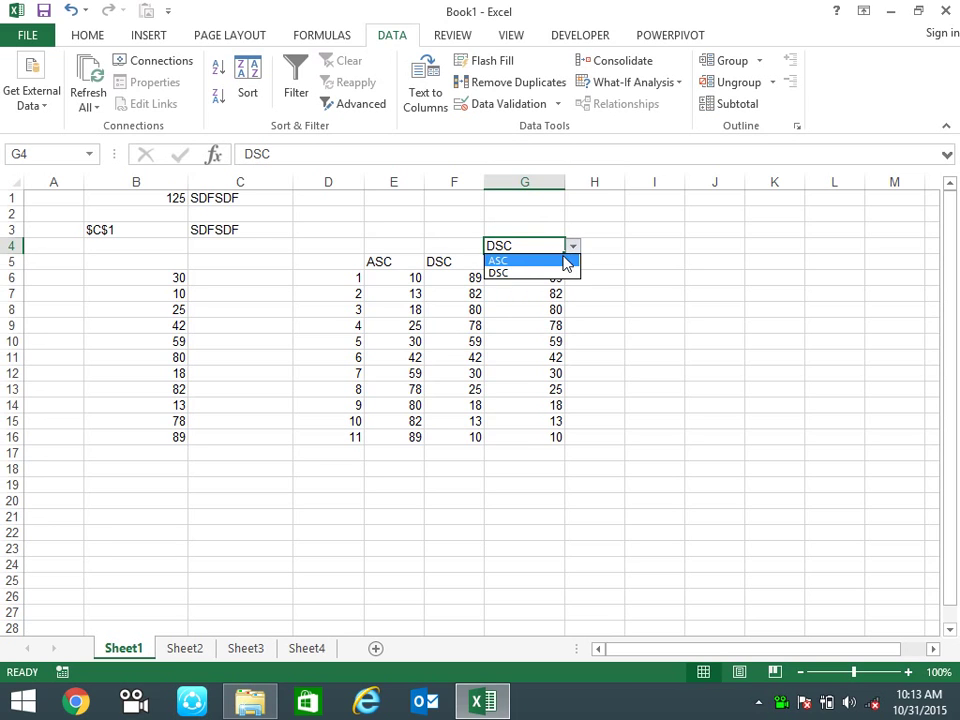
{"action": "left_click", "coordinate": [530, 261]}
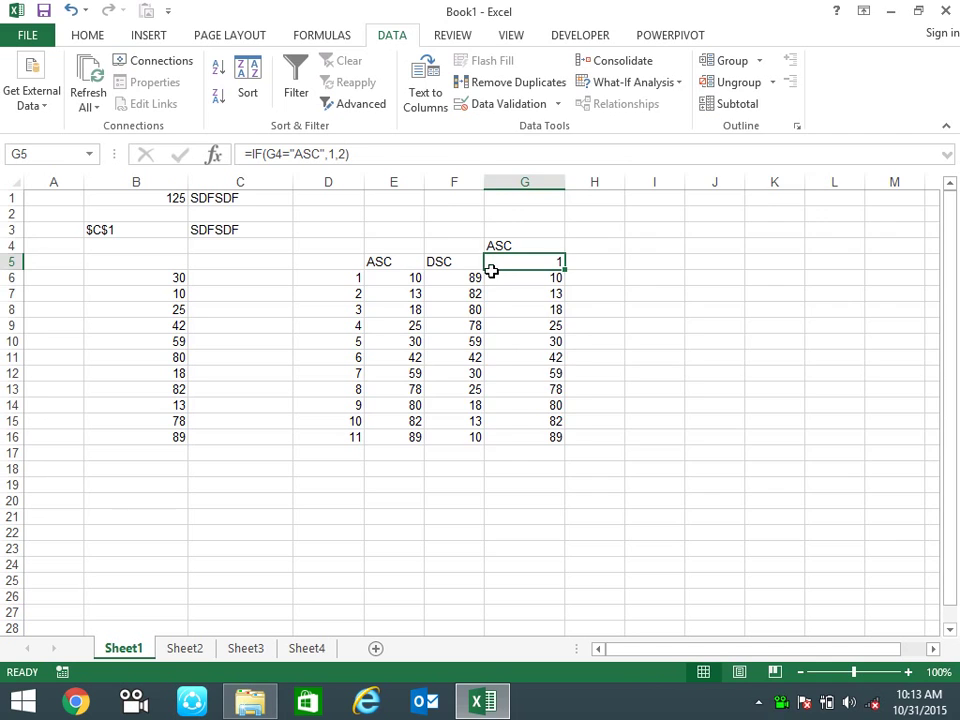
{"action": "key", "text": "ctrl+1"}
- Give G5 the blank custom number format ;;; so its value is hidden
{"action": "left_click", "coordinate": [485, 309]}
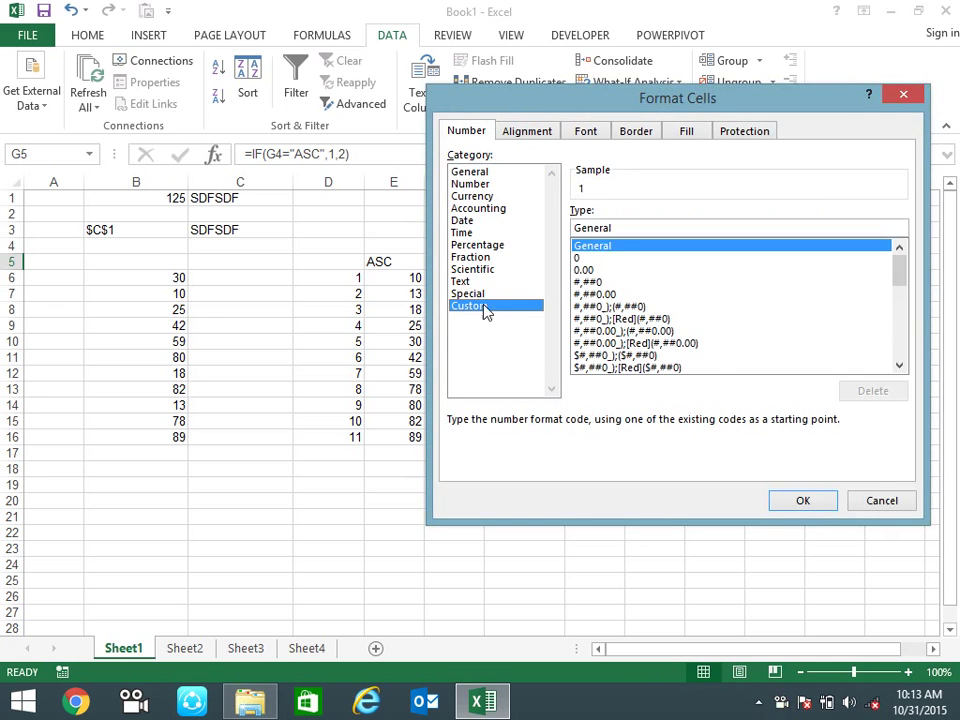
{"action": "double_click", "coordinate": [610, 228]}
{"action": "type", "text": ";;"}
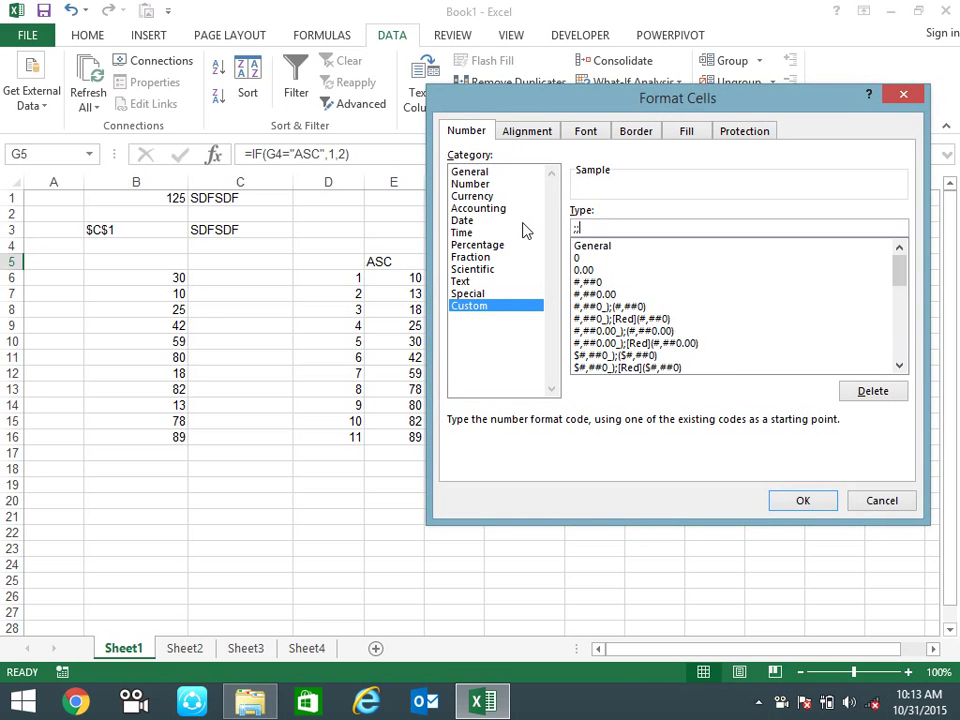
{"action": "key", "text": "Return"}
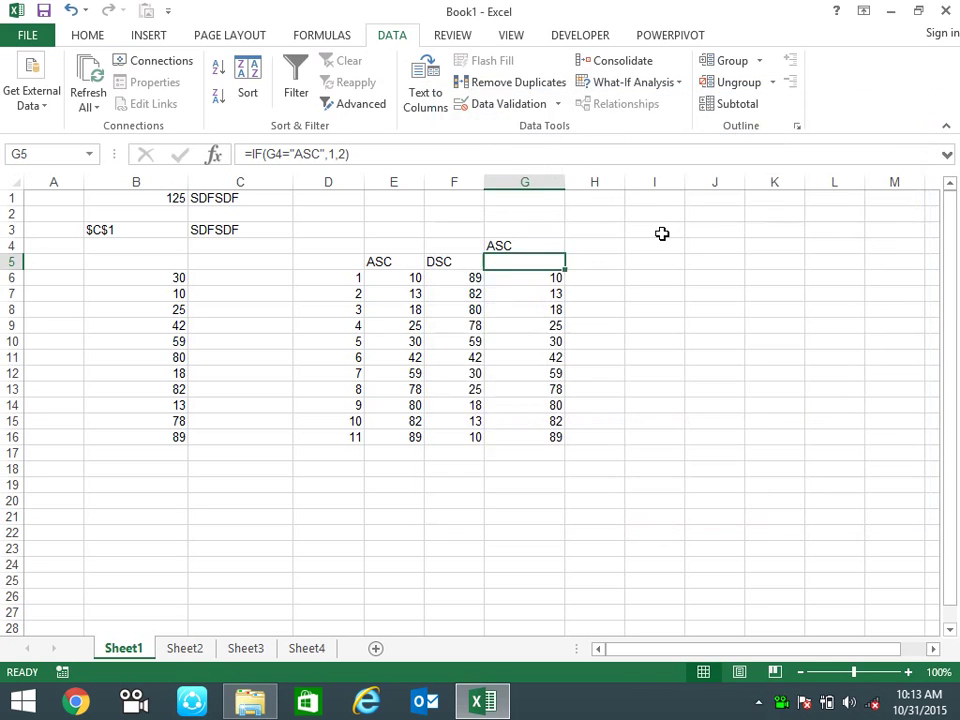
{"action": "left_click", "coordinate": [654, 310]}
- Switch G4 to DSC and back to ASC to confirm column G still re-sorts
{"action": "left_click", "coordinate": [540, 246]}
{"action": "left_click", "coordinate": [573, 247]}
{"action": "left_click", "coordinate": [559, 278]}
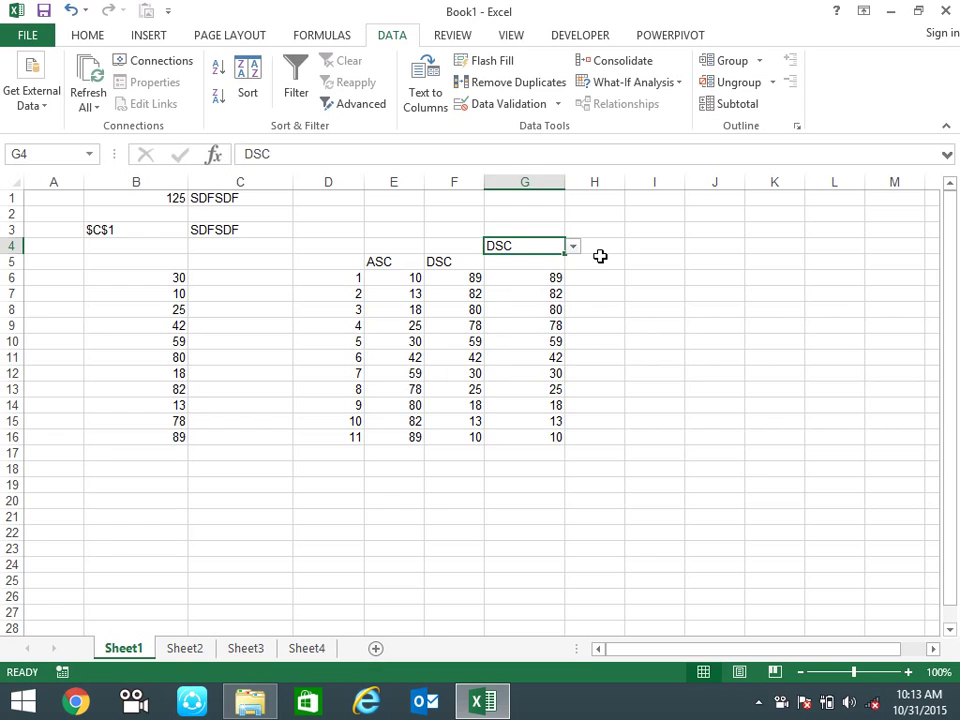
{"action": "left_click", "coordinate": [590, 249]}
{"action": "left_click", "coordinate": [555, 246]}
{"action": "left_click", "coordinate": [573, 247]}
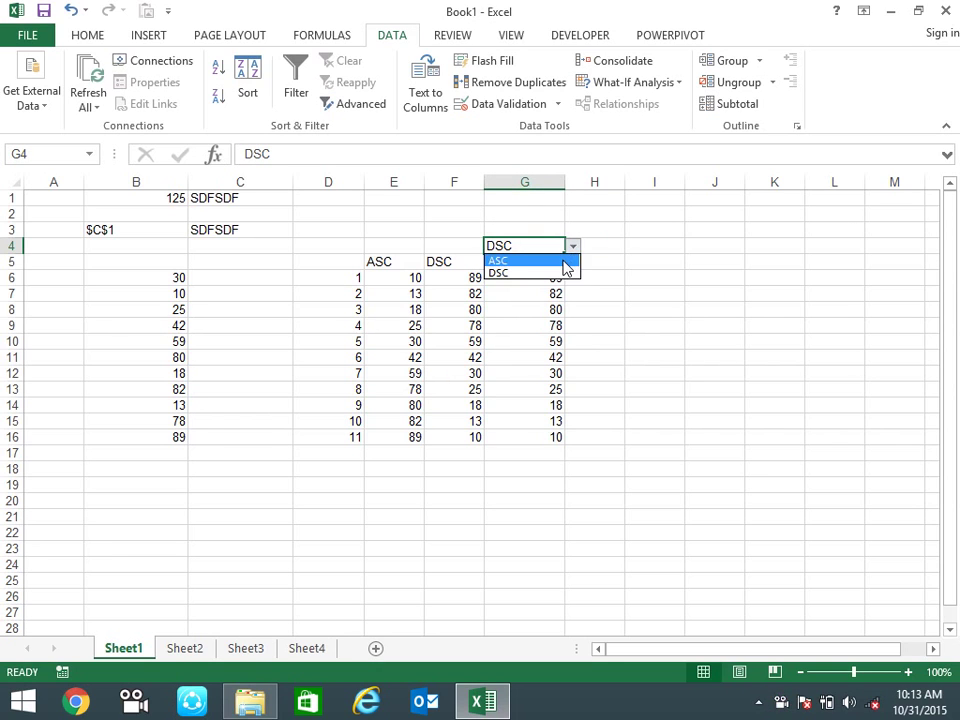
{"action": "left_click", "coordinate": [559, 262]}
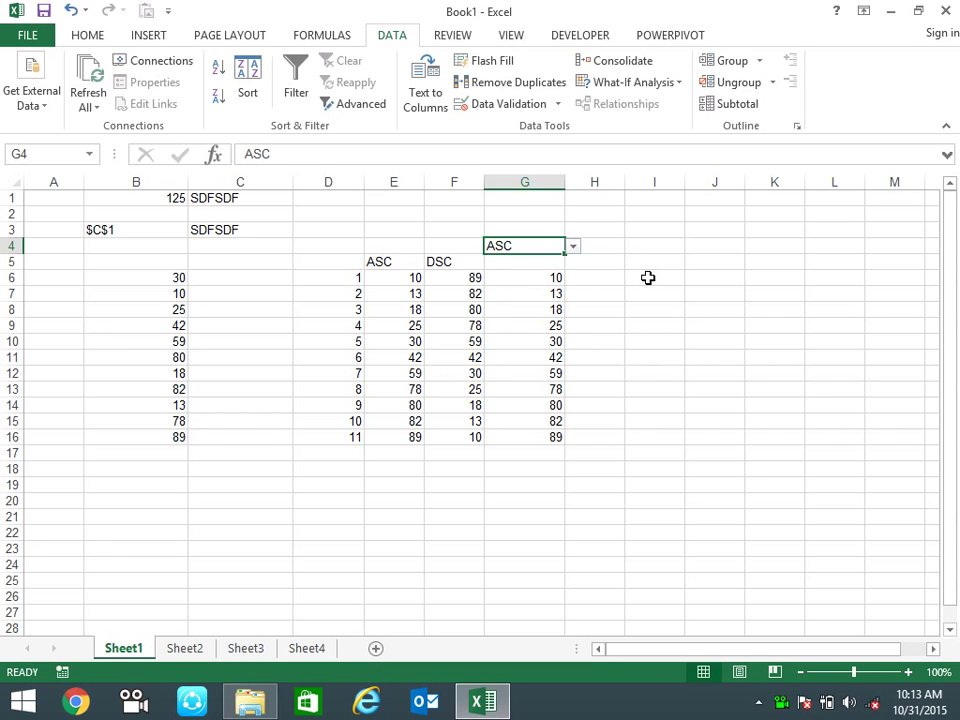
{"action": "left_click", "coordinate": [537, 292]}
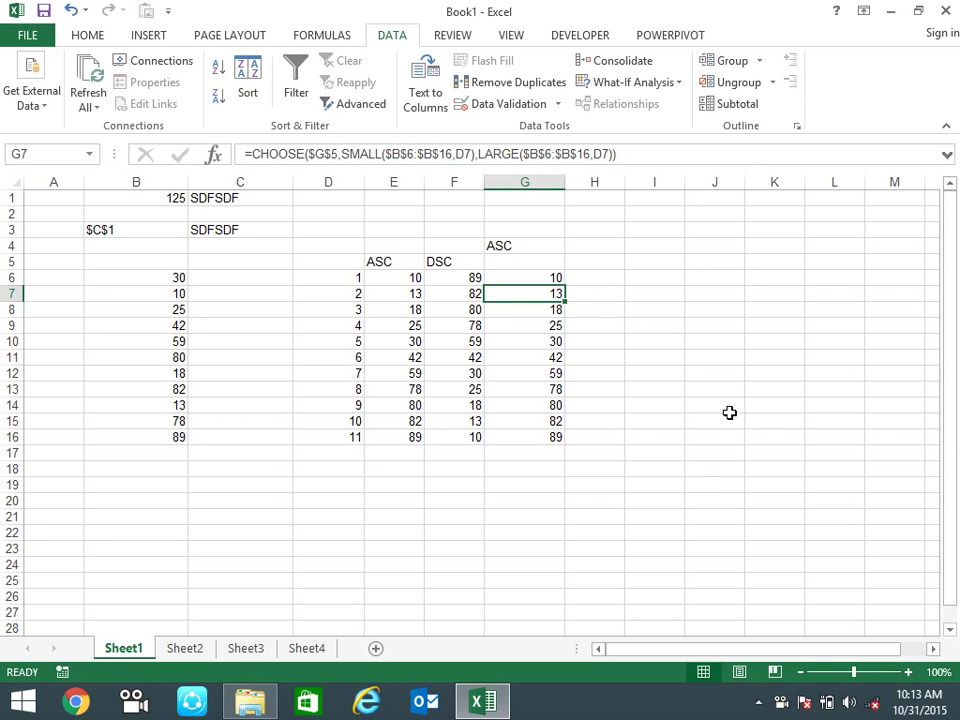
{"action": "left_click", "coordinate": [266, 482]}
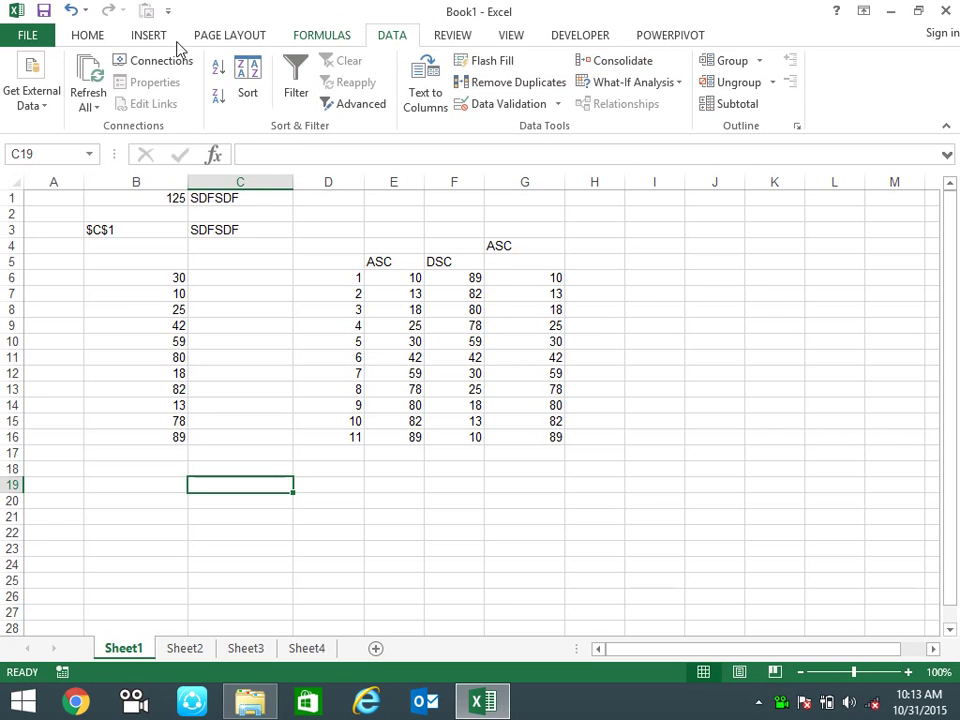
- Enter =ROW(H8) in C19 so it returns 8
{"action": "left_click", "coordinate": [306, 39]}
{"action": "left_click", "coordinate": [373, 62]}
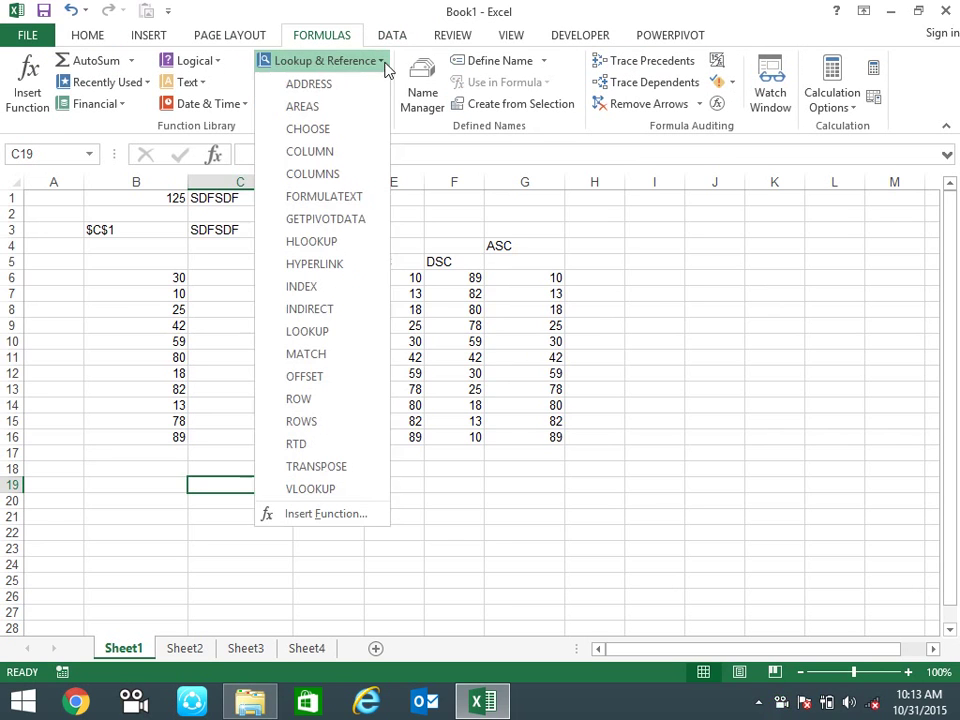
{"action": "left_click", "coordinate": [634, 490]}
{"action": "type", "text": "="}
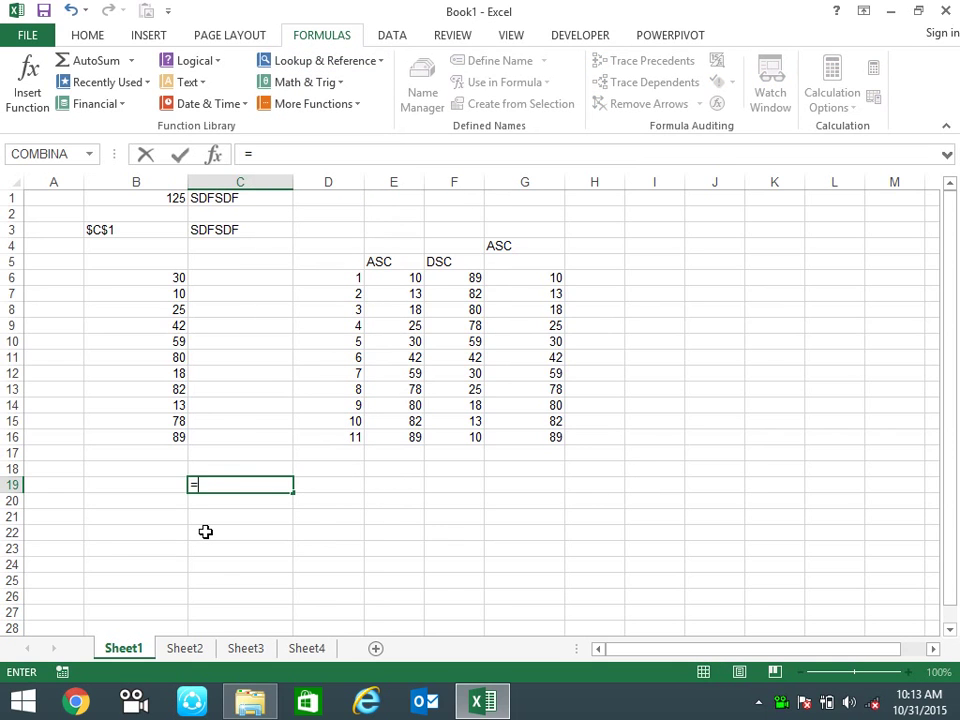
{"action": "type", "text": "ROW"}
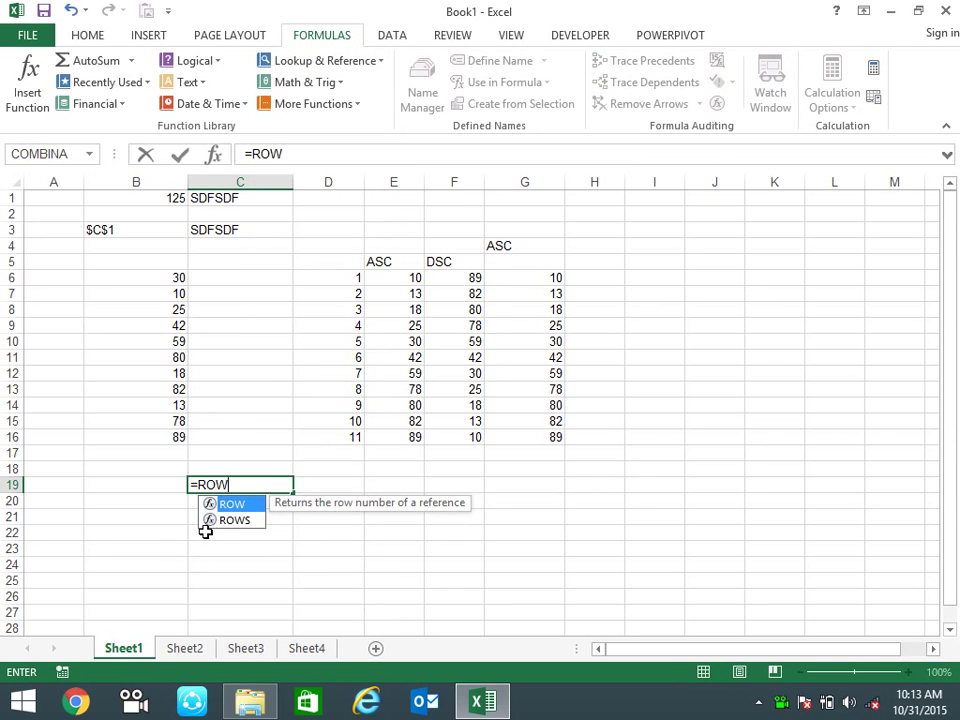
{"action": "type", "text": "("}
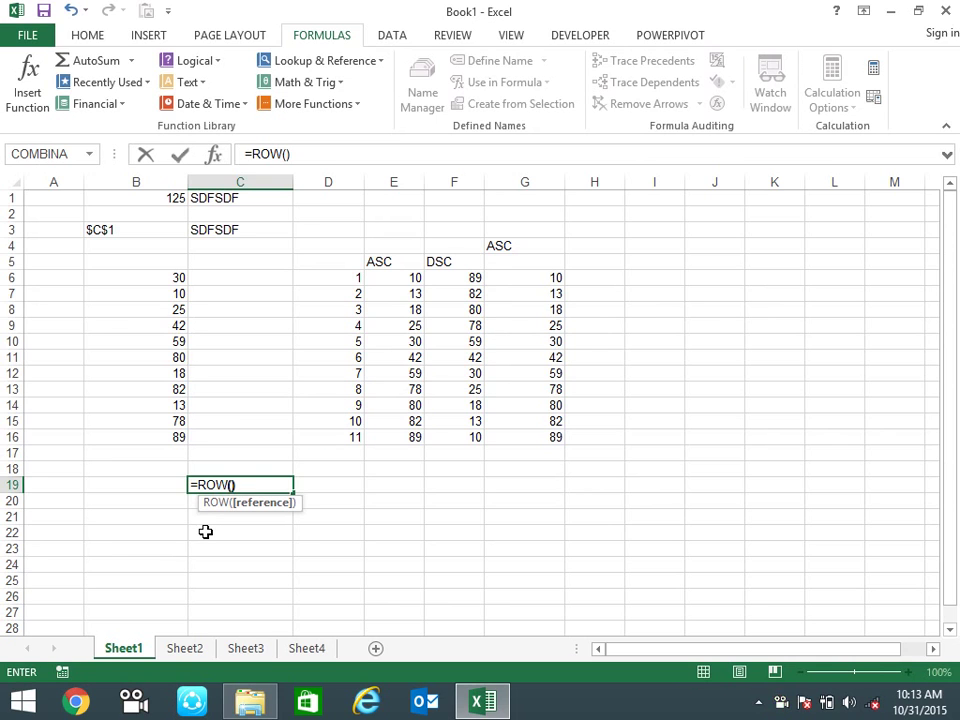
{"action": "key", "text": "Return"}
{"action": "key", "text": "Up"}
{"action": "key", "text": "F2"}
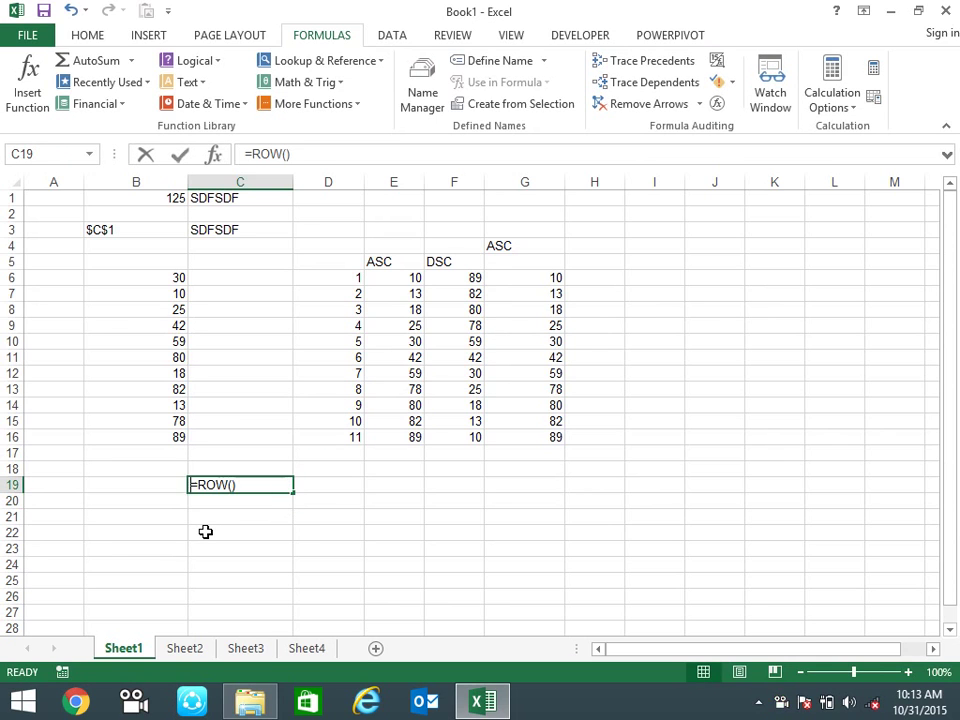
{"action": "left_click", "coordinate": [602, 310]}
{"action": "key", "text": "Return"}
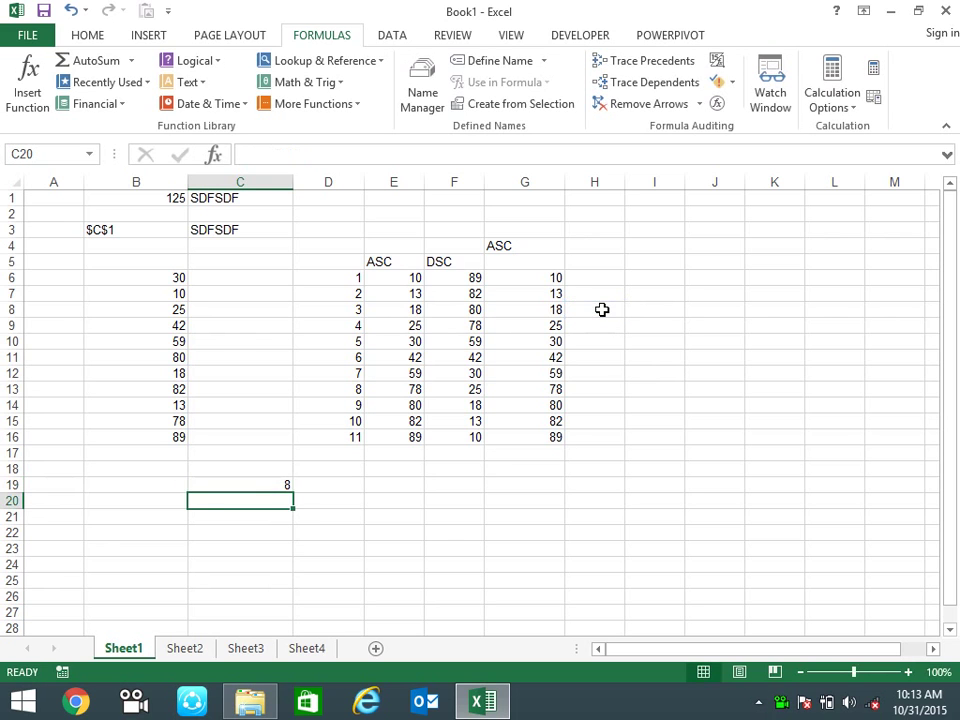
- Enter =COLUMN(C7) in C20 so it returns 3
{"action": "type", "text": "="}
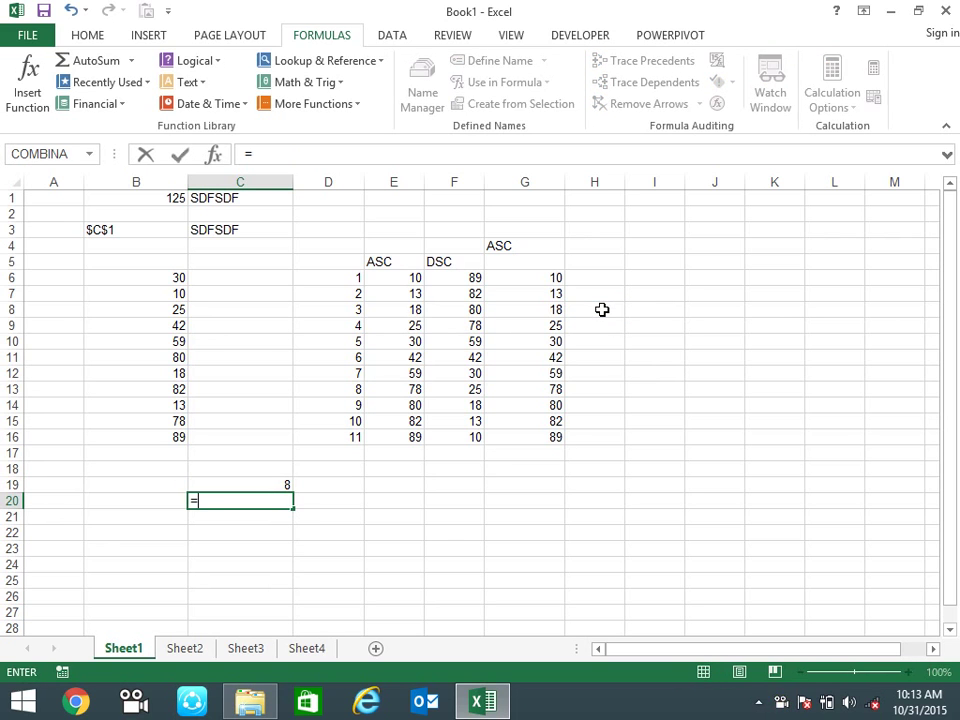
{"action": "type", "text": "COL"}
{"action": "key", "text": "Tab"}
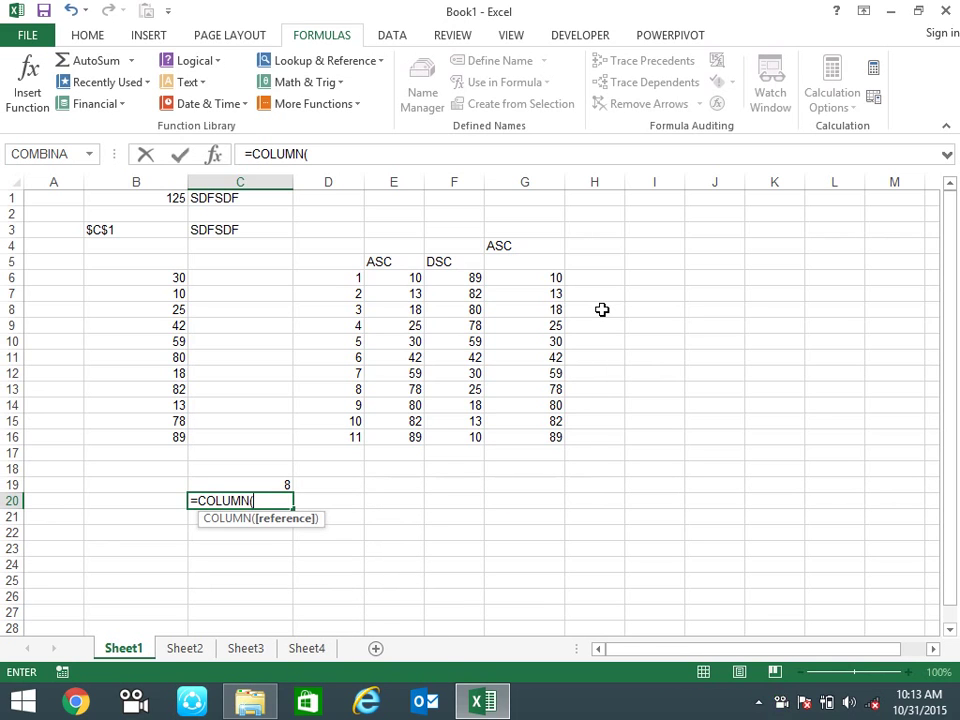
{"action": "key", "text": "Return"}
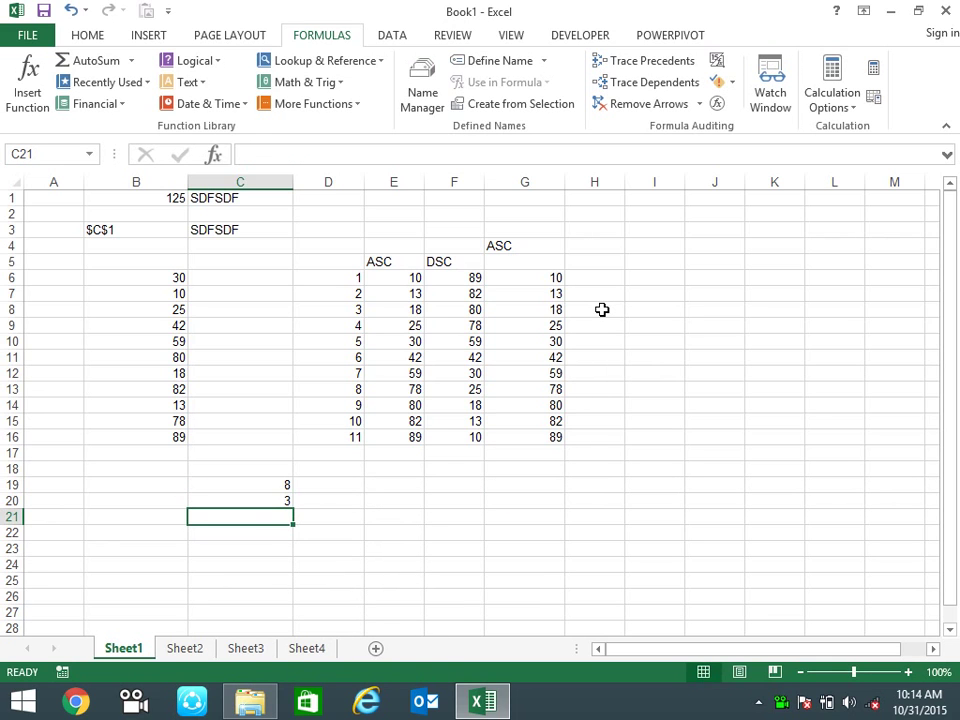
{"action": "key", "text": "Up"}
{"action": "key", "text": "F2"}
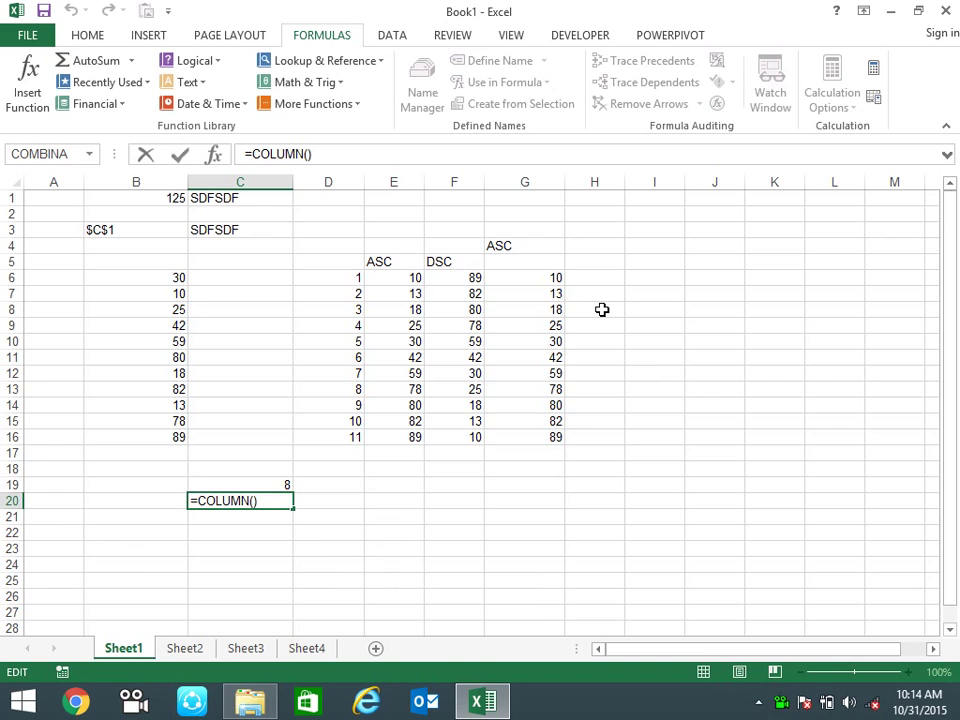
{"action": "left_click", "coordinate": [284, 293]}
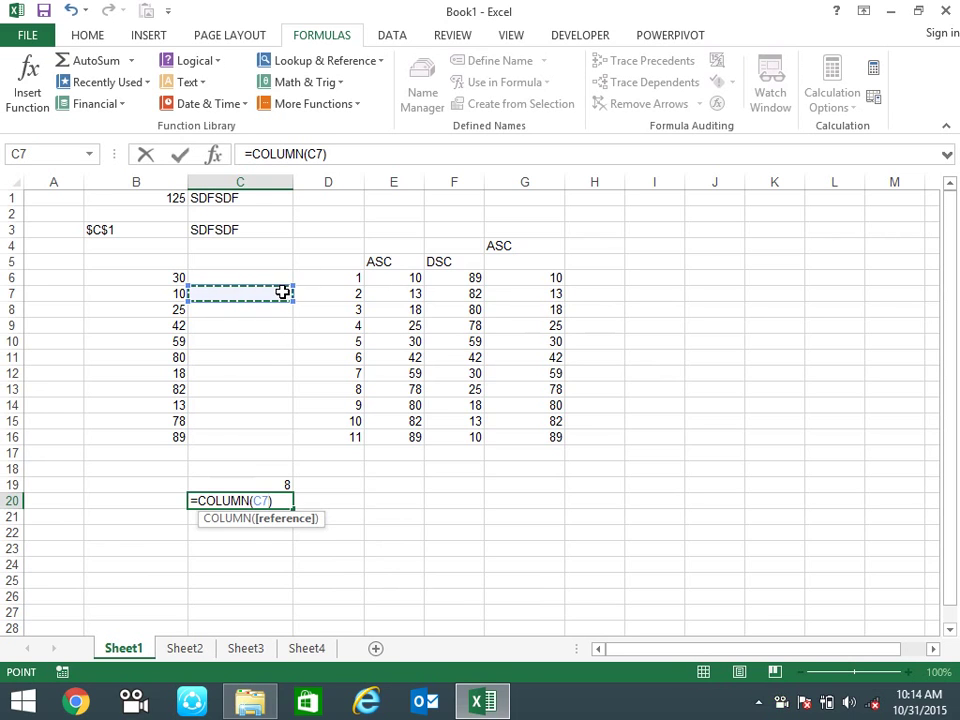
{"action": "key", "text": "Return"}
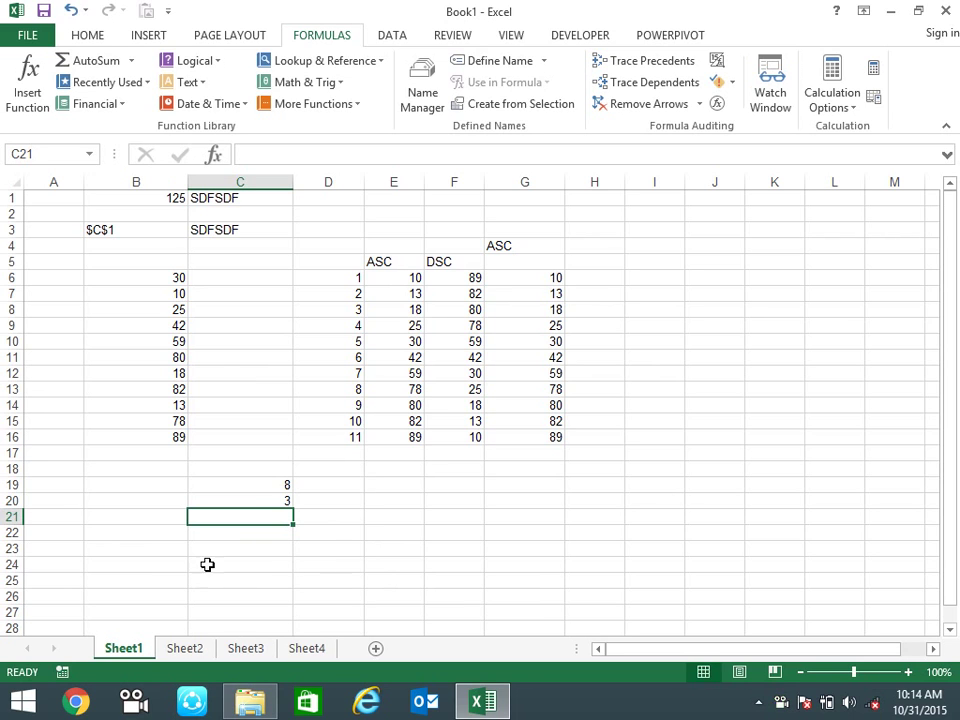
- Enter =ROWS(H17:K24) in C21, returning 8
{"action": "type", "text": "=R"}
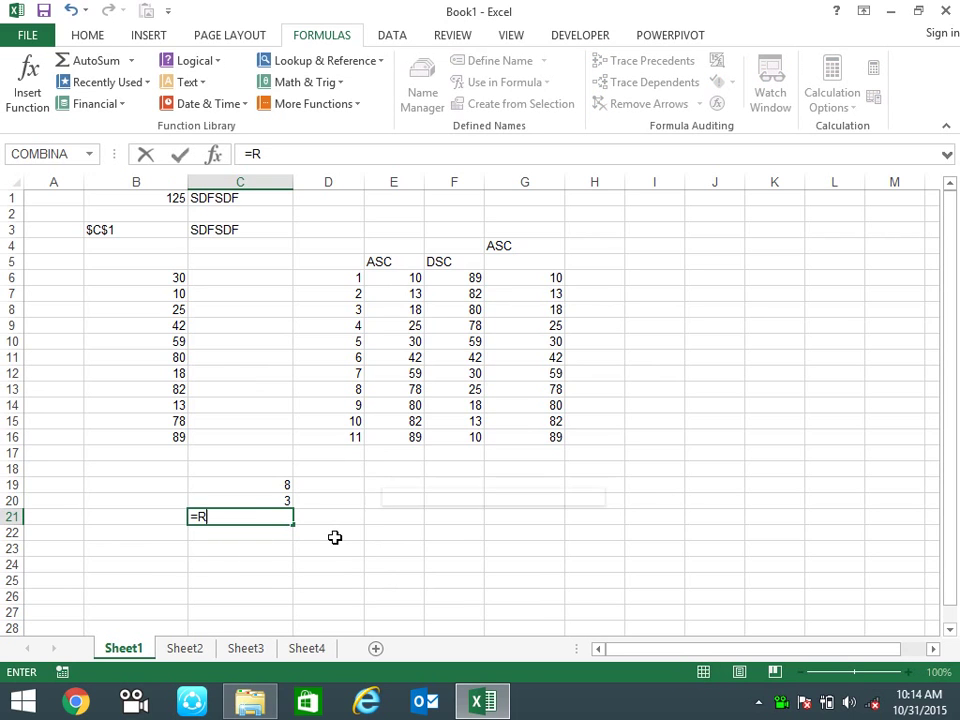
{"action": "type", "text": "OW"}
{"action": "key", "text": "Down"}
{"action": "key", "text": "Tab"}
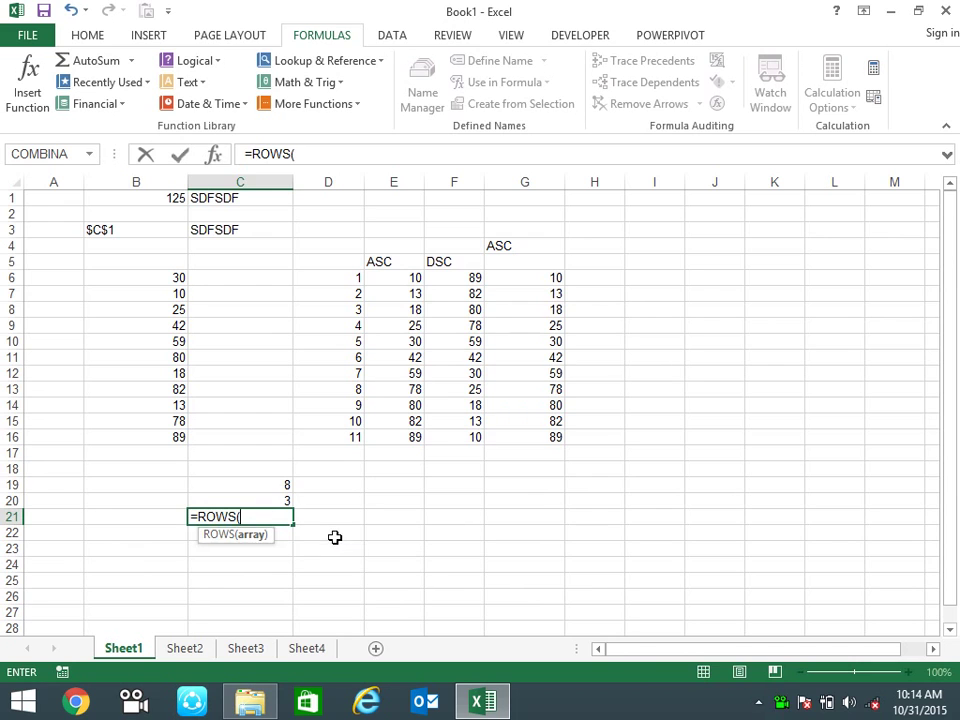
{"action": "left_click_drag", "start_coordinate": [605, 452], "coordinate": [835, 567]}
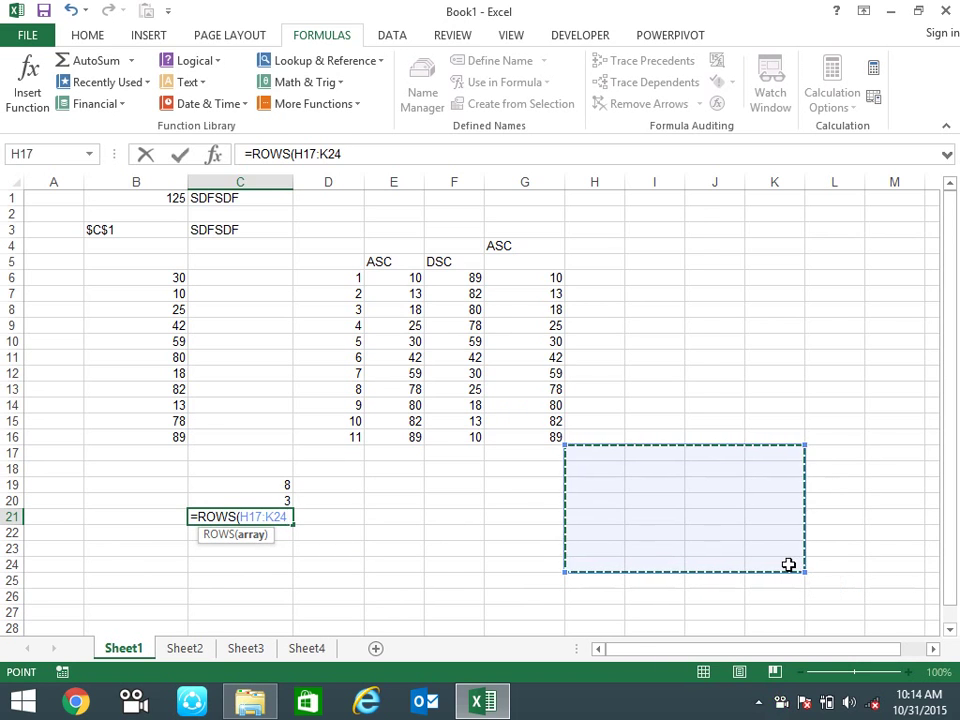
{"action": "key", "text": "Return"}
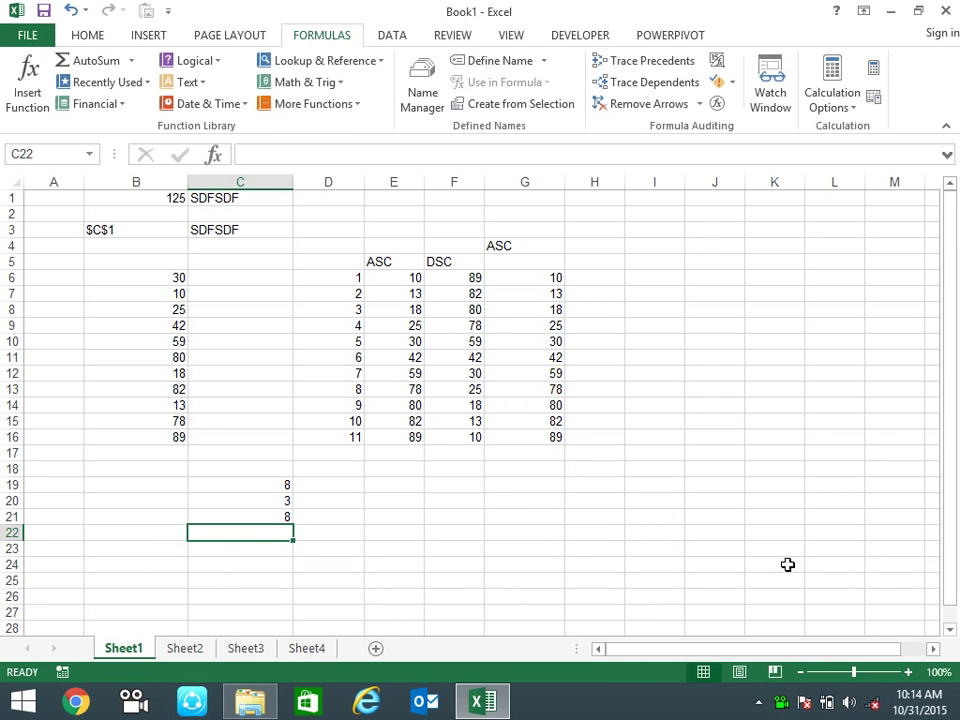
- Enter =COLUMNS(I13:K19) in C22, returning 3
{"action": "type", "text": "=COL"}
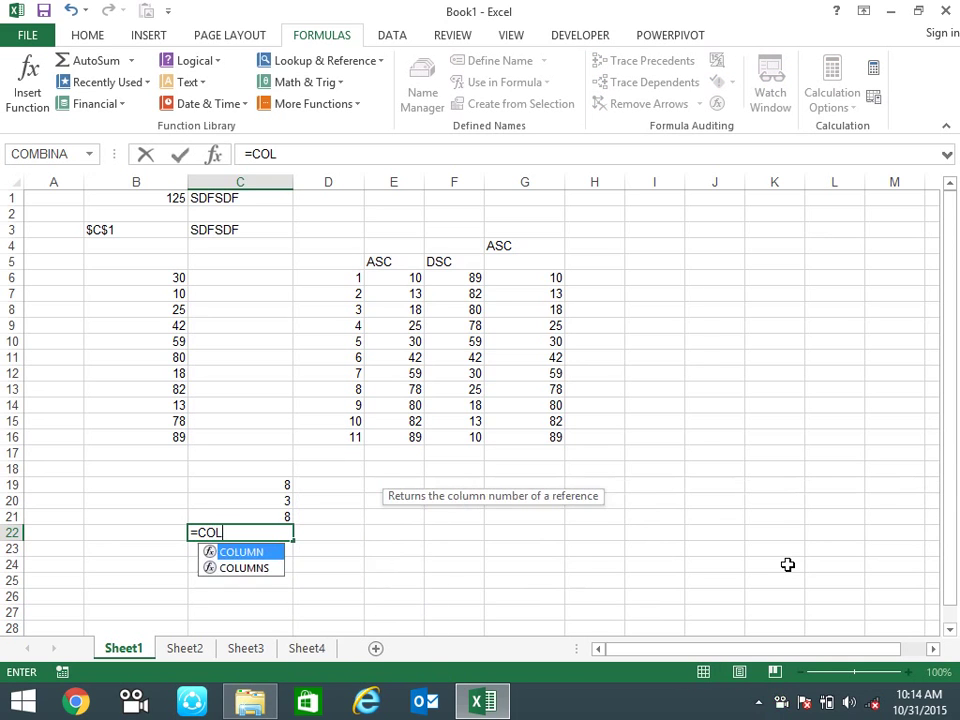
{"action": "key", "text": "Down"}
{"action": "key", "text": "Tab"}
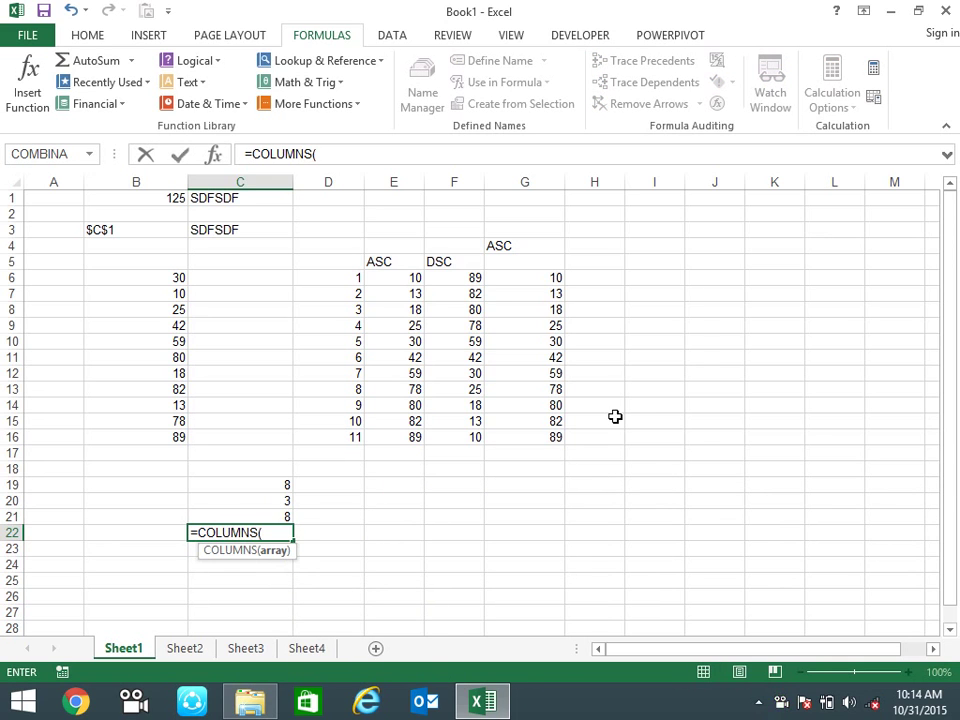
{"action": "left_click_drag", "start_coordinate": [620, 390], "coordinate": [798, 492]}
{"action": "key", "text": "Return"}
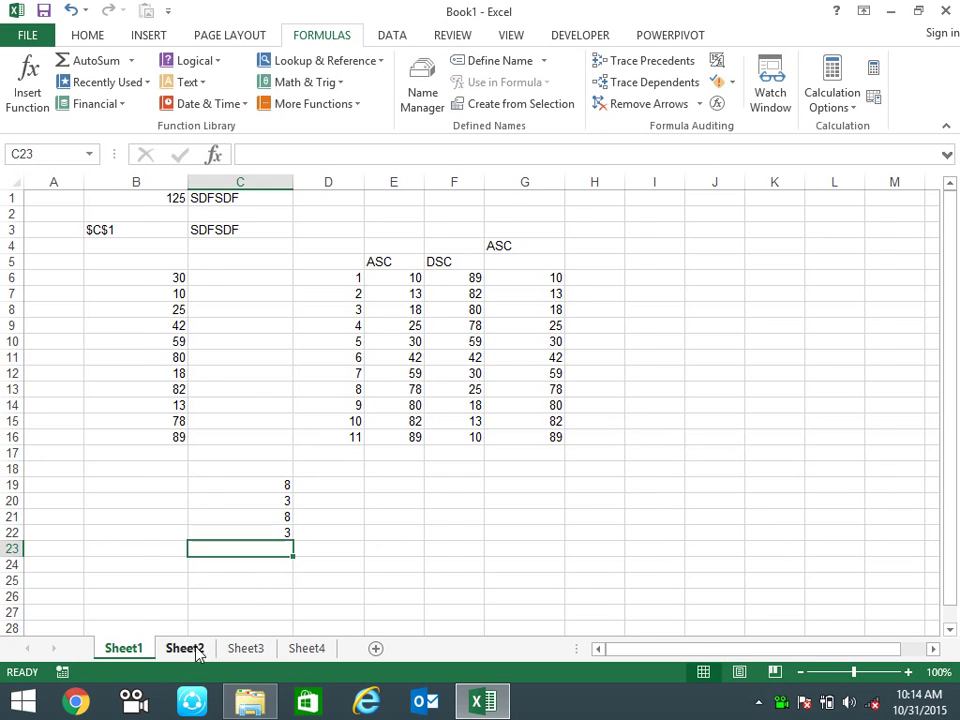
{"action": "left_click", "coordinate": [192, 649]}
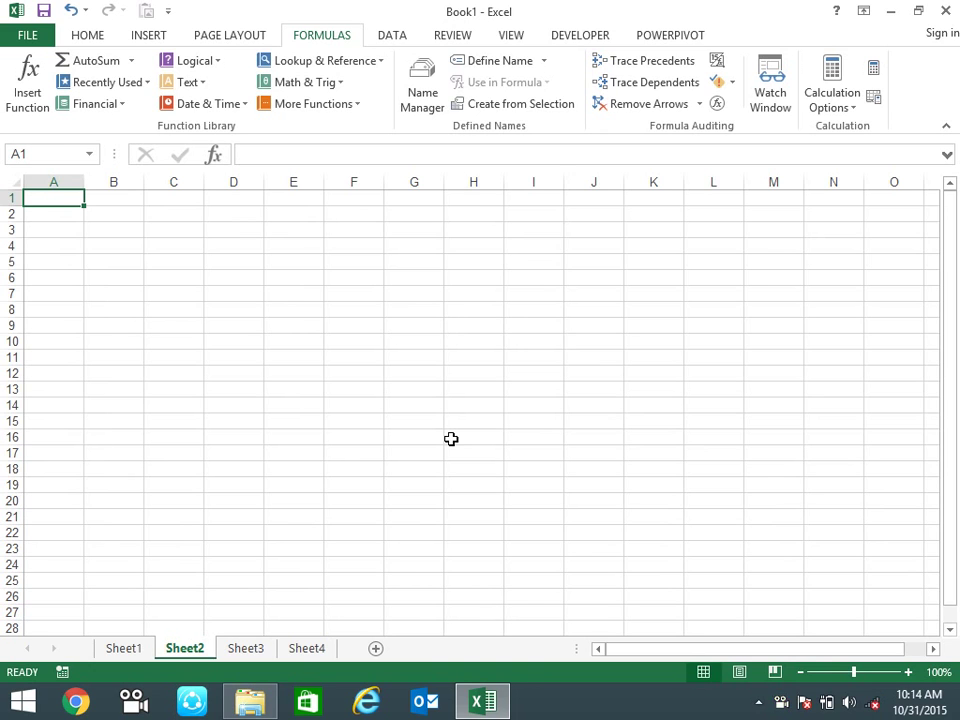
- On Sheet2, enter =ROW() in A1 and fill it down to A20
{"action": "type", "text": "=ROW"}
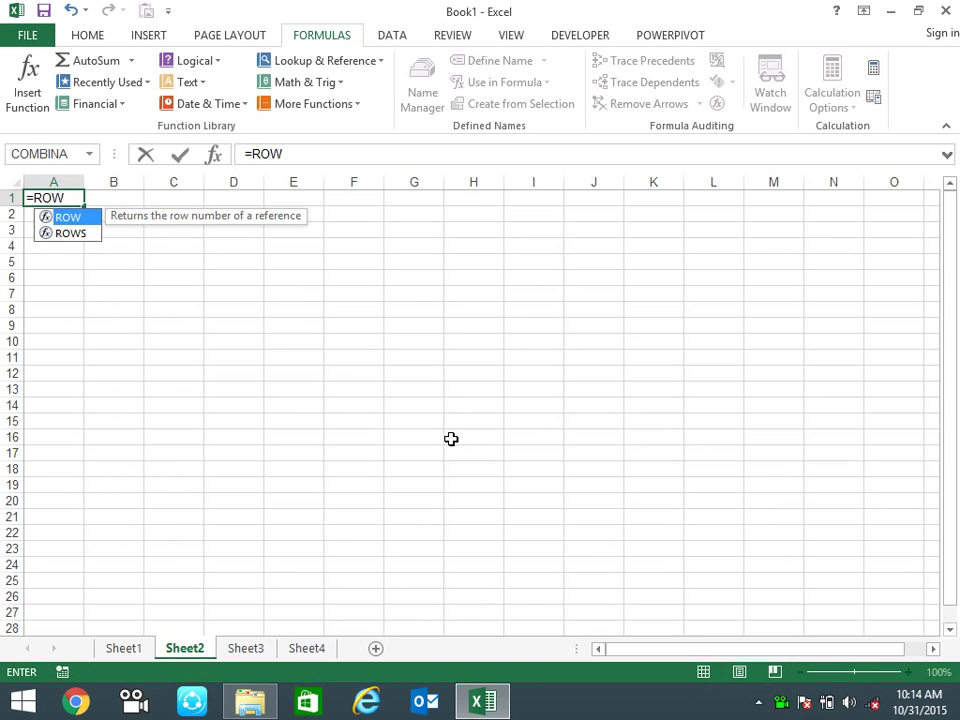
{"action": "key", "text": "Return"}
{"action": "key", "text": "Up"}
{"action": "key", "text": "F2"}
{"action": "type", "text": "("}
{"action": "key", "text": "Return"}
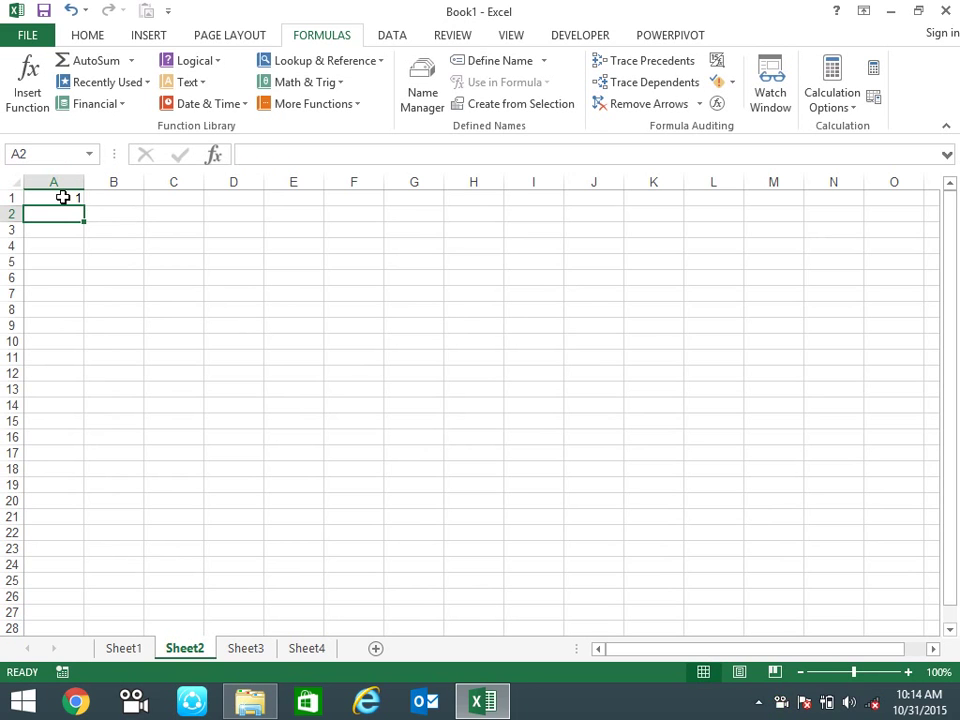
{"action": "left_click", "coordinate": [63, 197]}
{"action": "left_click_drag", "start_coordinate": [84, 206], "coordinate": [97, 485]}
- Type a sample name in B1 and FARIDABAD in C1, then fill both down to row 20
{"action": "left_click", "coordinate": [131, 182]}
{"action": "left_click", "coordinate": [133, 196]}
{"action": "type", "text": "SA"}
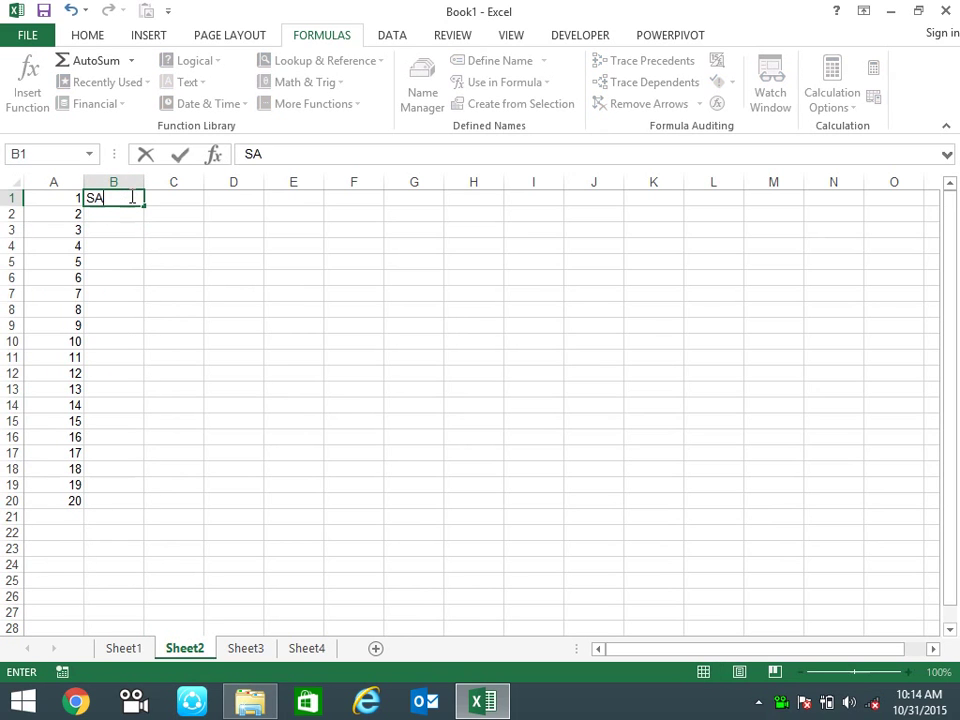
{"action": "type", "text": "NDEEP"}
{"action": "key", "text": "Tab"}
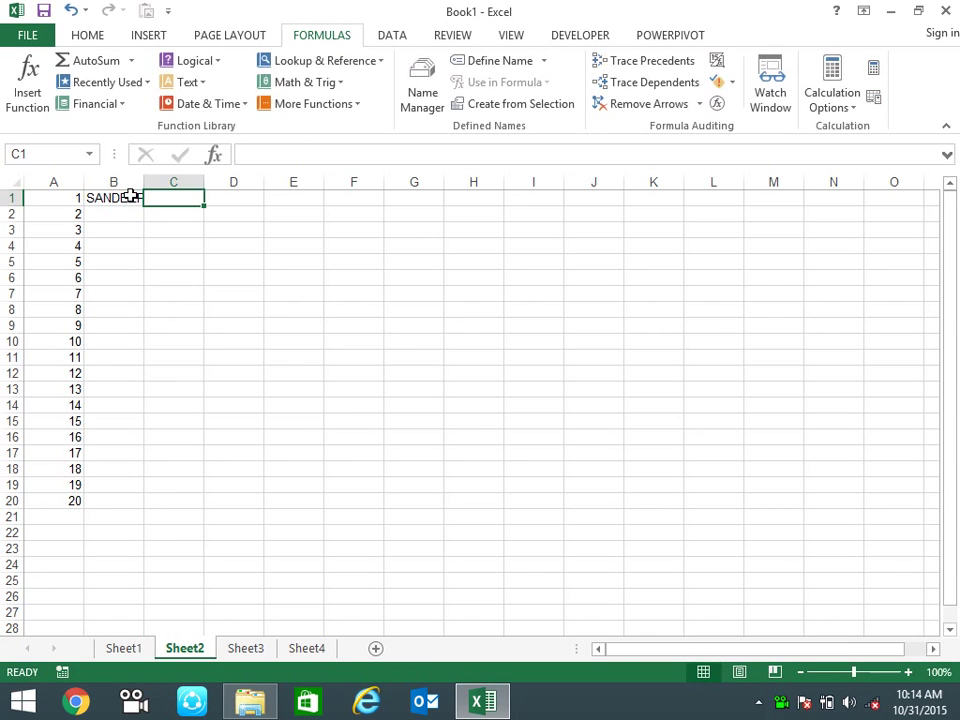
{"action": "type", "text": "FA"}
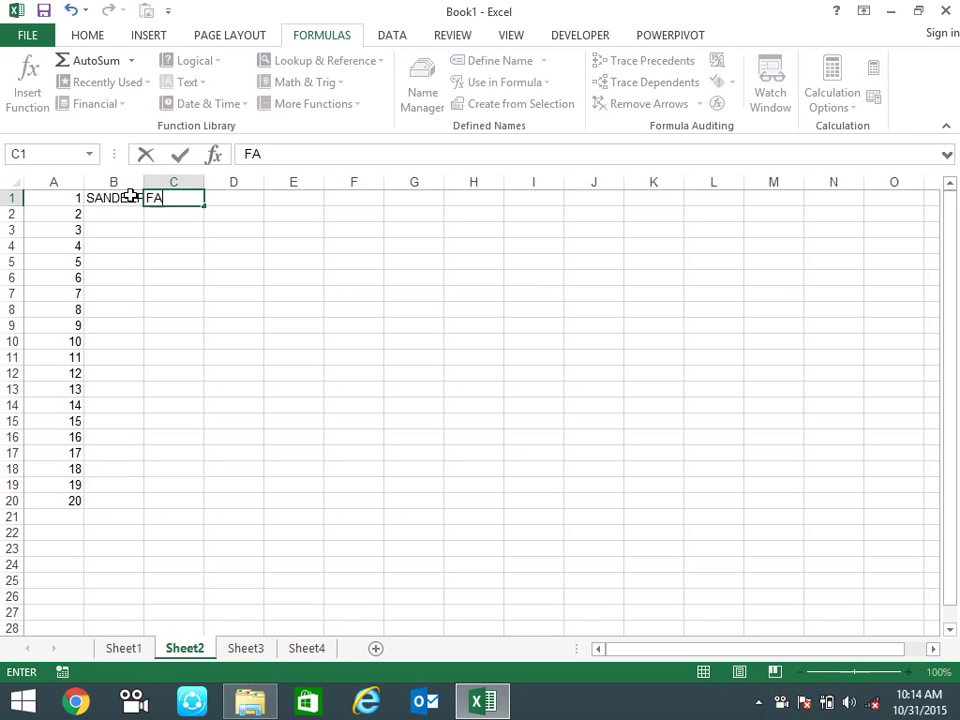
{"action": "type", "text": "RIDABAD"}
{"action": "key", "text": "Return"}
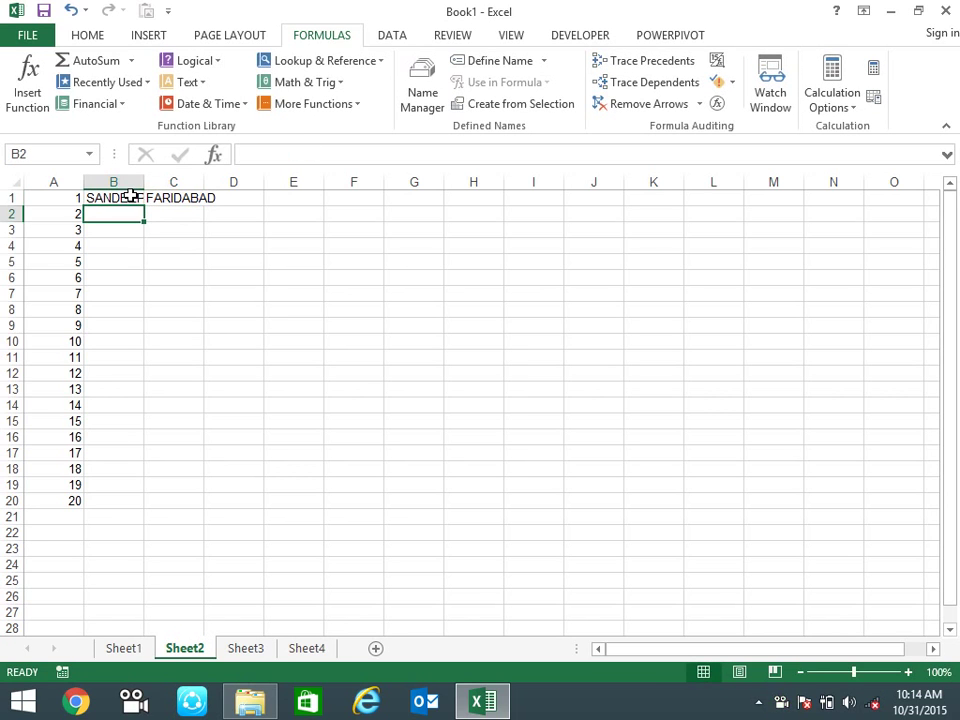
{"action": "left_click_drag", "start_coordinate": [132, 197], "coordinate": [193, 197]}
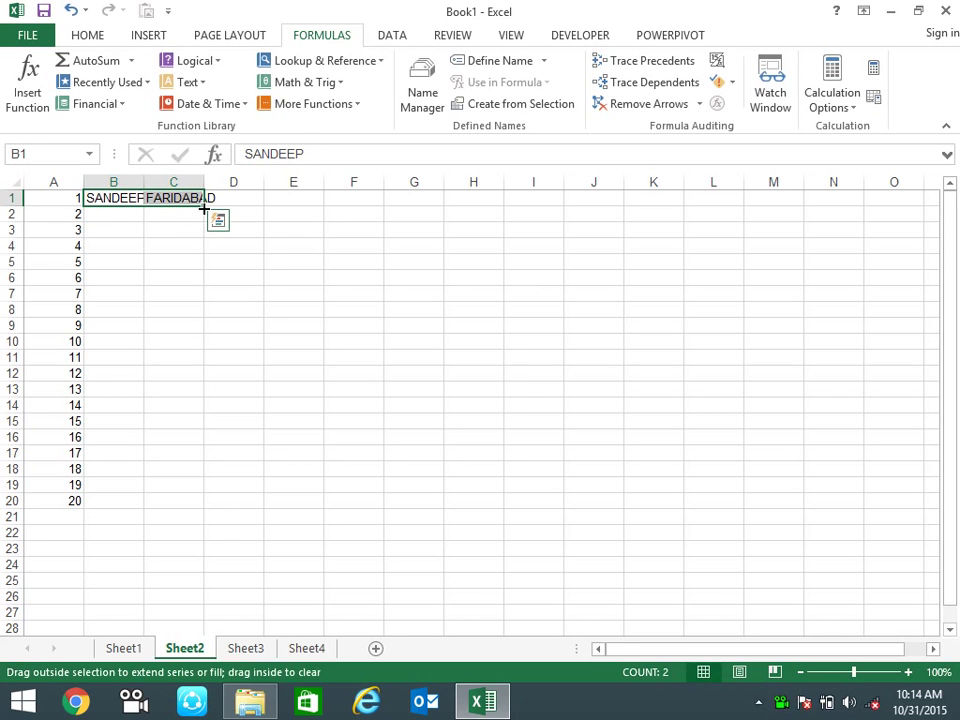
{"action": "double_click", "coordinate": [203, 207]}
- Autofit columns B and C to their contents
{"action": "left_click", "coordinate": [309, 341]}
{"action": "left_click_drag", "start_coordinate": [123, 184], "coordinate": [175, 189]}
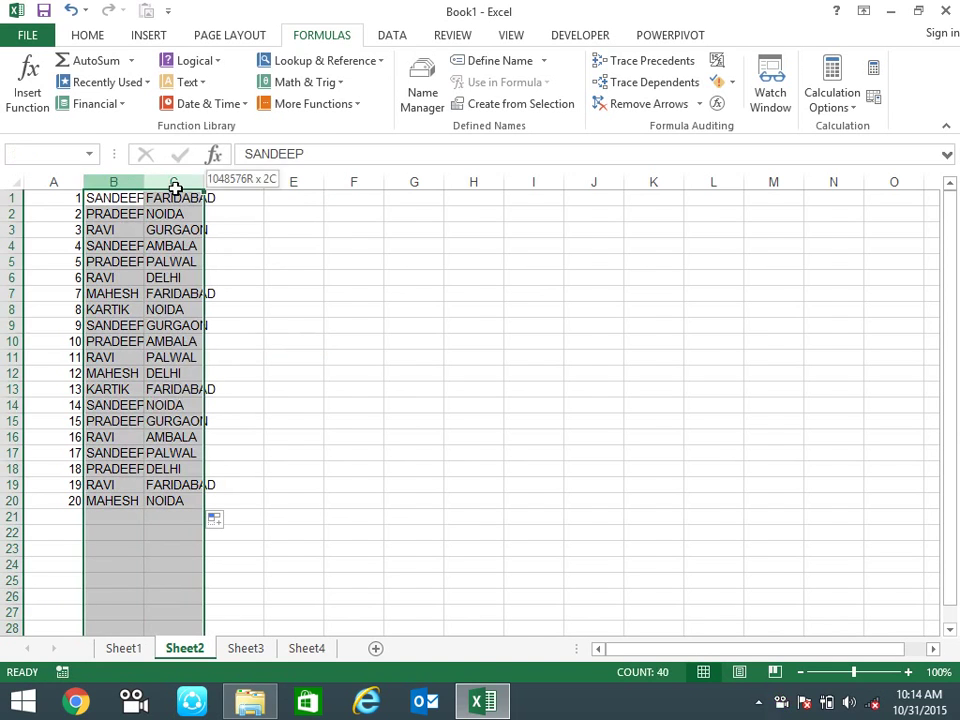
{"action": "double_click", "coordinate": [206, 189]}
{"action": "left_click", "coordinate": [311, 293]}
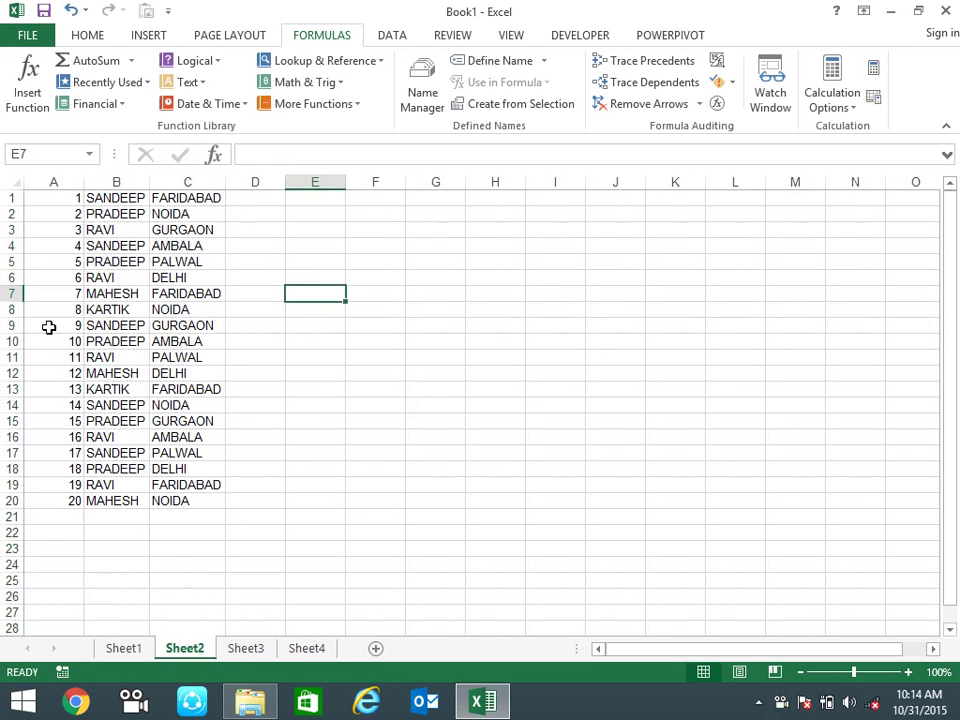
- Delete row 7 so the ROW() numbering runs 1–19 unbroken
{"action": "left_click", "coordinate": [5, 293]}
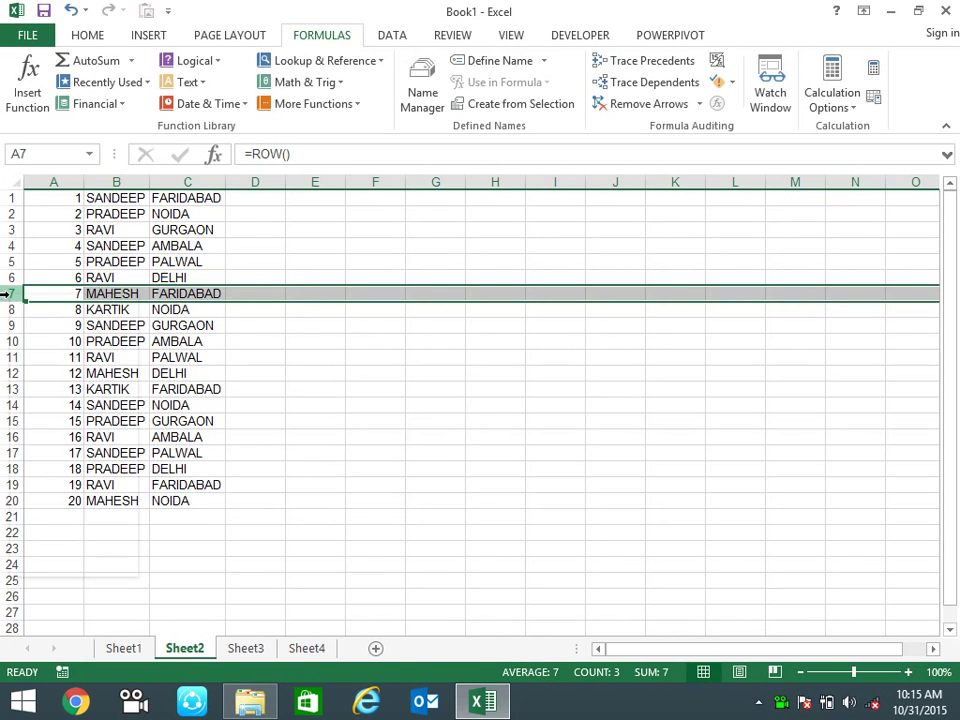
{"action": "right_click", "coordinate": [5, 293]}
{"action": "left_click", "coordinate": [43, 451]}
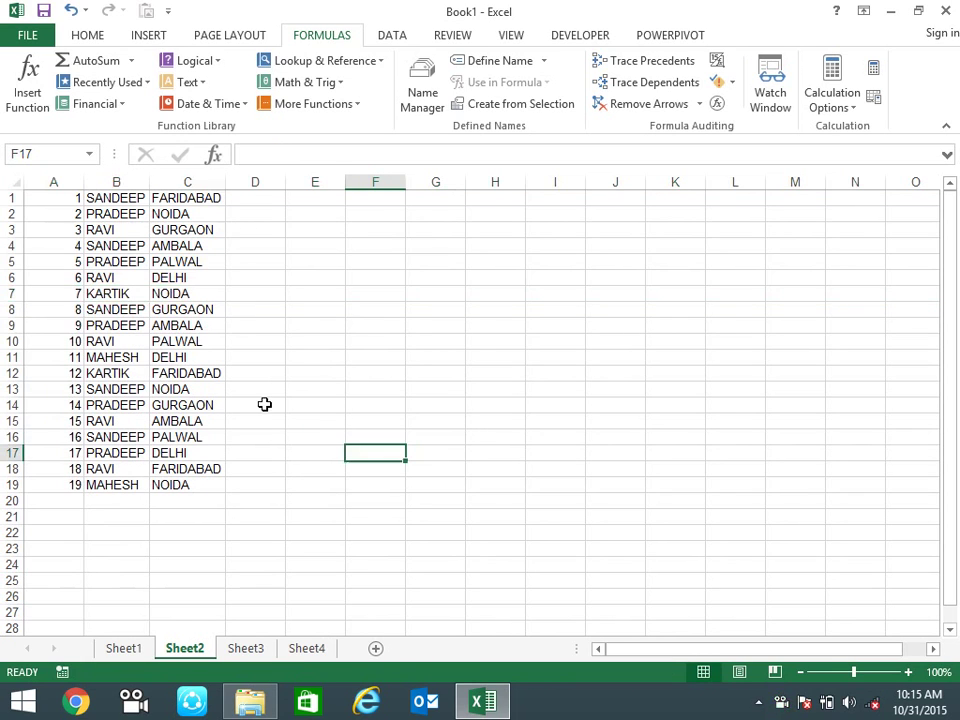
{"action": "left_click", "coordinate": [81, 293]}
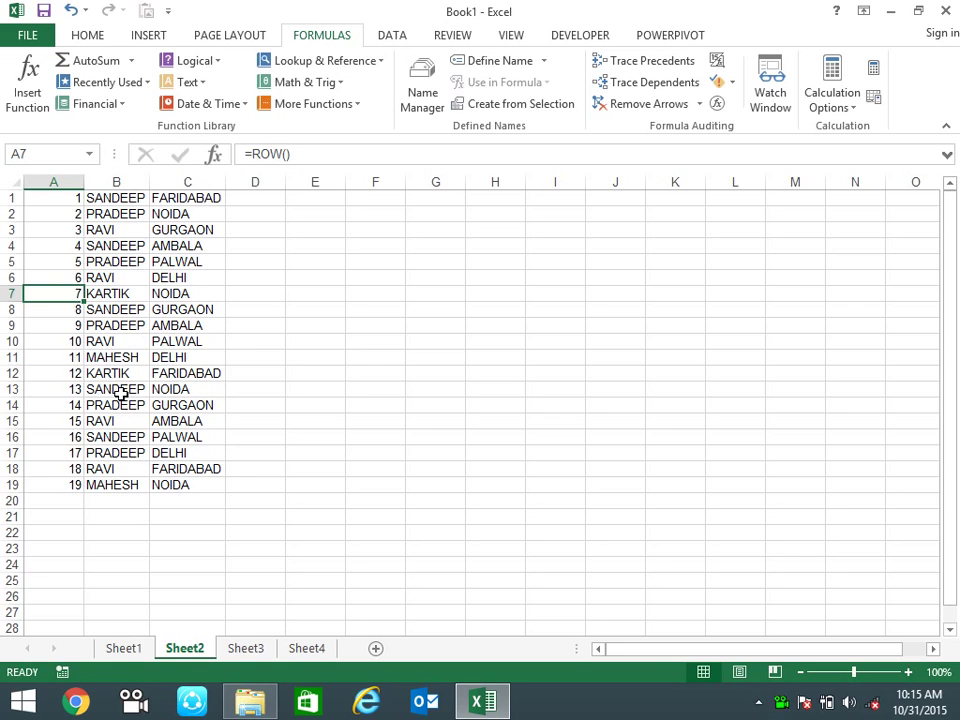
- Clear the names and cities from B1:C5
{"action": "left_click", "coordinate": [80, 278]}
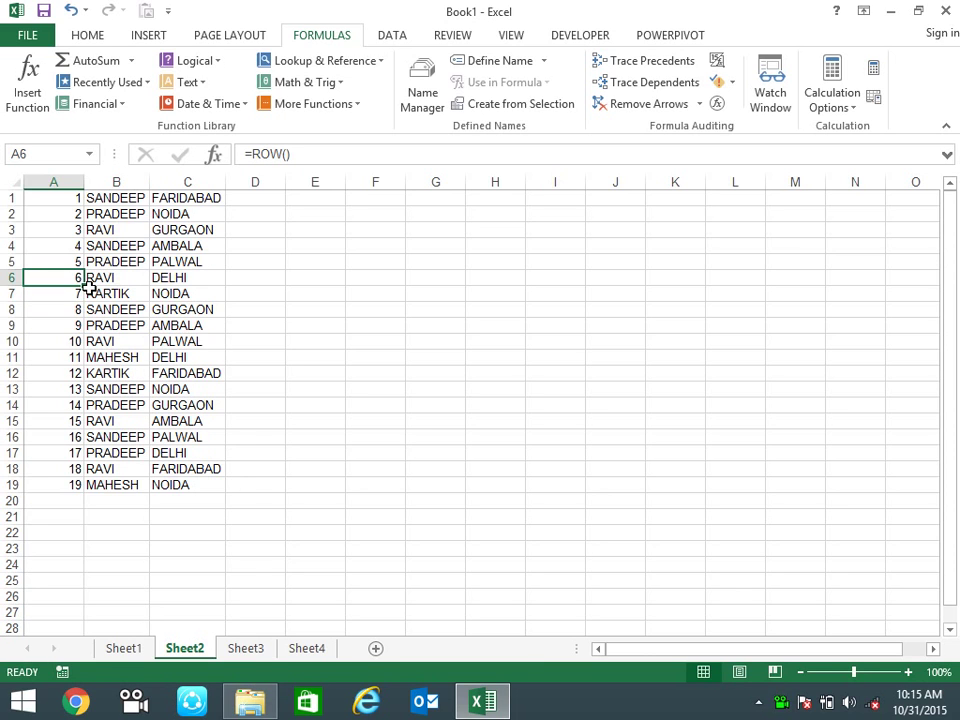
{"action": "mouse_move", "coordinate": [208, 262]}
{"action": "left_mouse_down"}
{"action": "mouse_move", "coordinate": [128, 190]}
{"action": "mouse_move", "coordinate": [132, 179]}
{"action": "left_mouse_up"}
{"action": "key", "text": "Delete"}
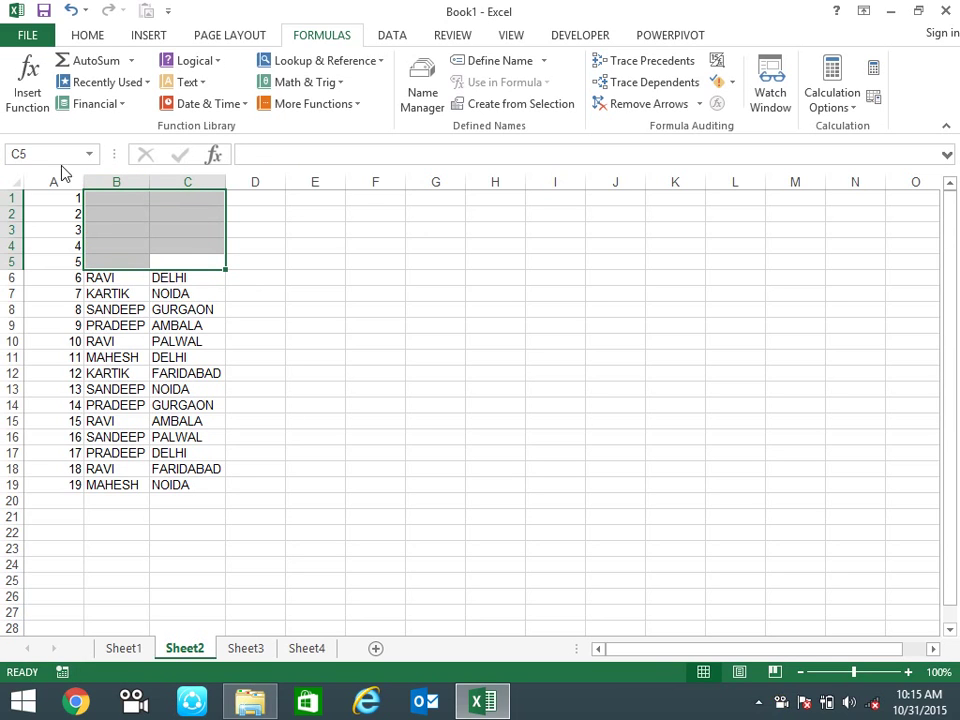
- Set A6 to =ROW()-5, fill it down column A, and clear A1:A5
{"action": "left_click", "coordinate": [74, 278]}
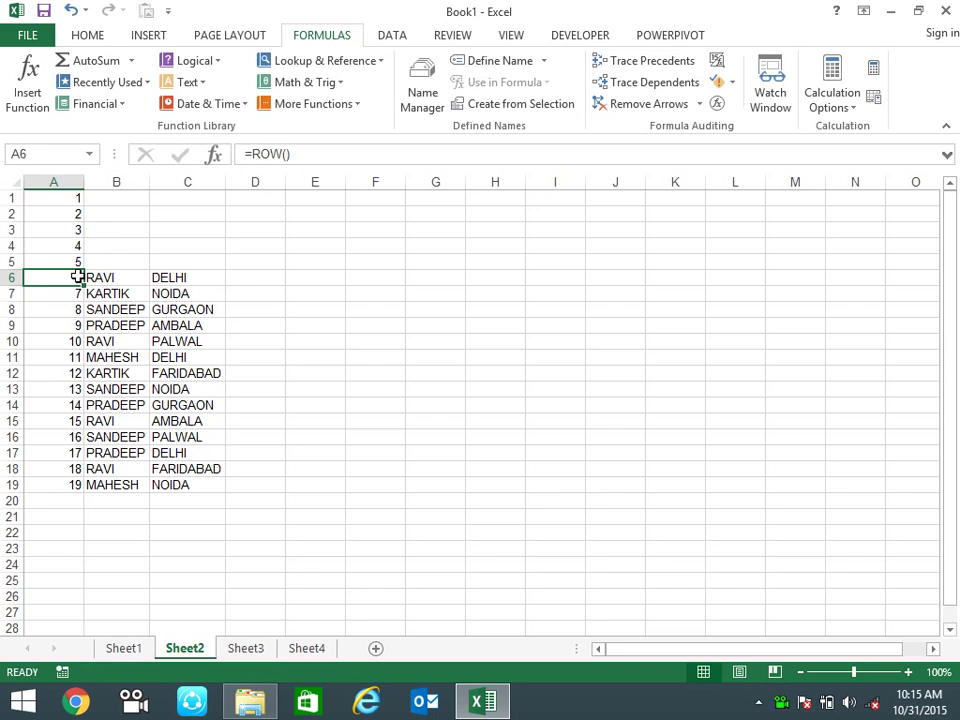
{"action": "left_click", "coordinate": [327, 160]}
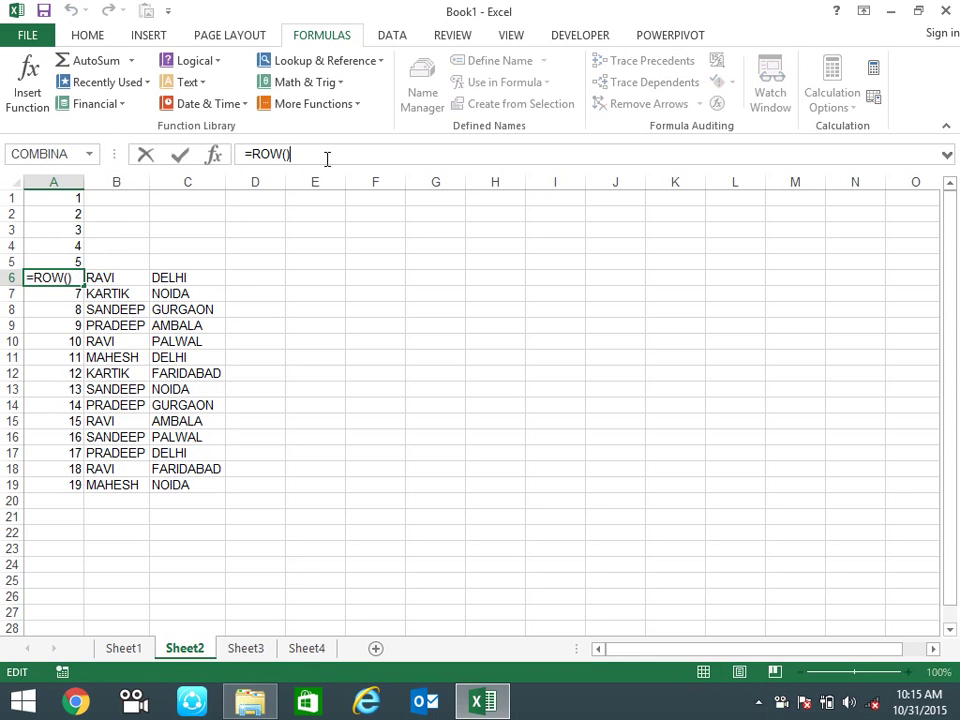
{"action": "type", "text": "-5"}
{"action": "key", "text": "Return"}
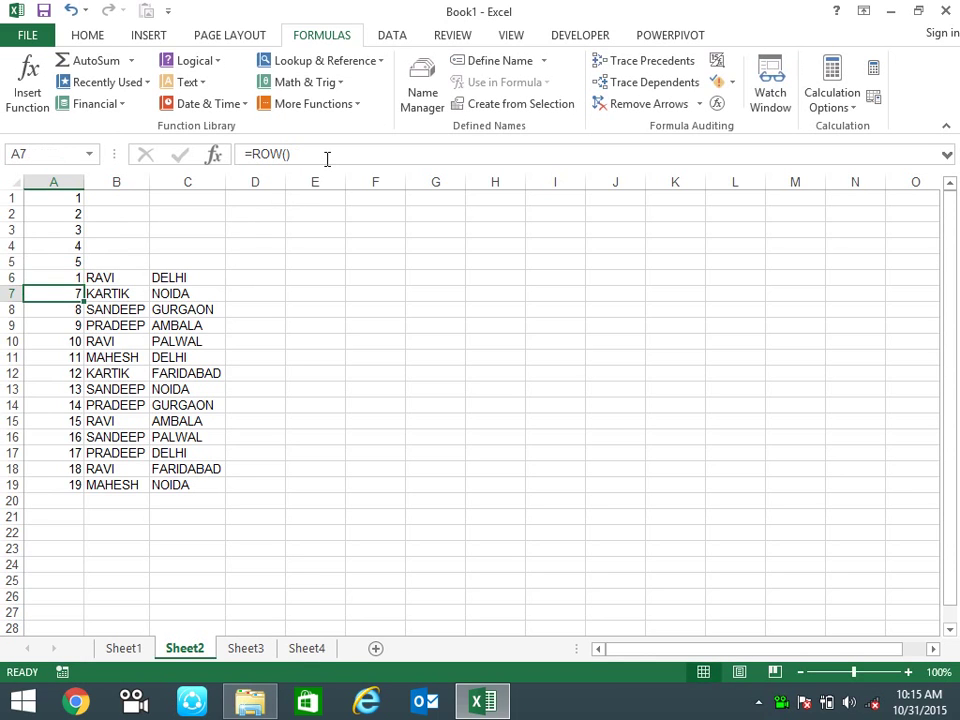
{"action": "left_click", "coordinate": [72, 280]}
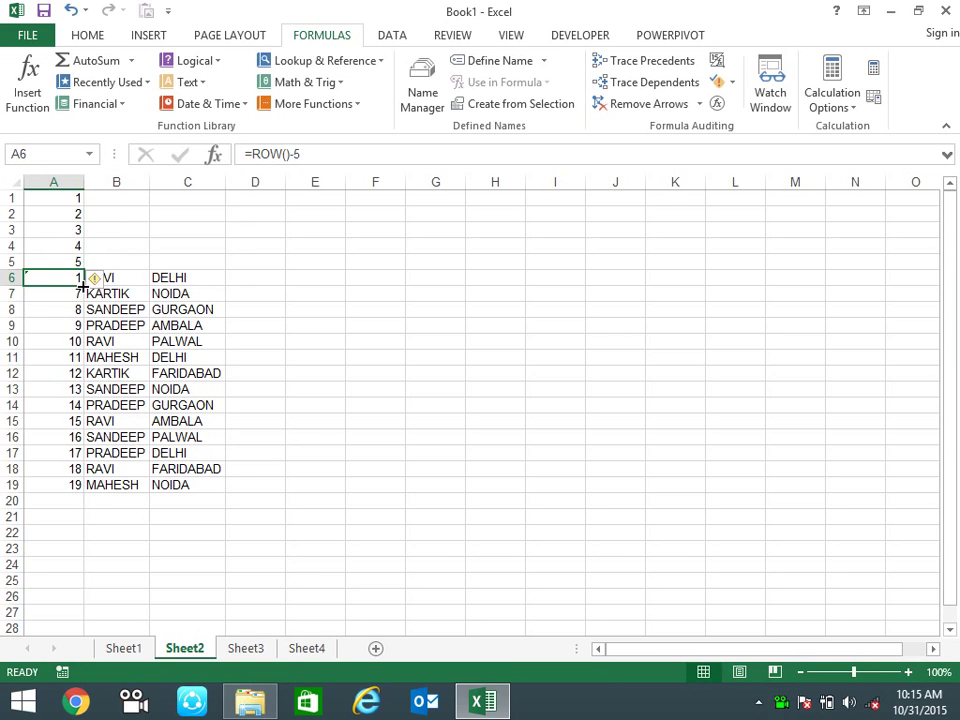
{"action": "double_click", "coordinate": [81, 285]}
{"action": "left_click_drag", "start_coordinate": [76, 258], "coordinate": [81, 152]}
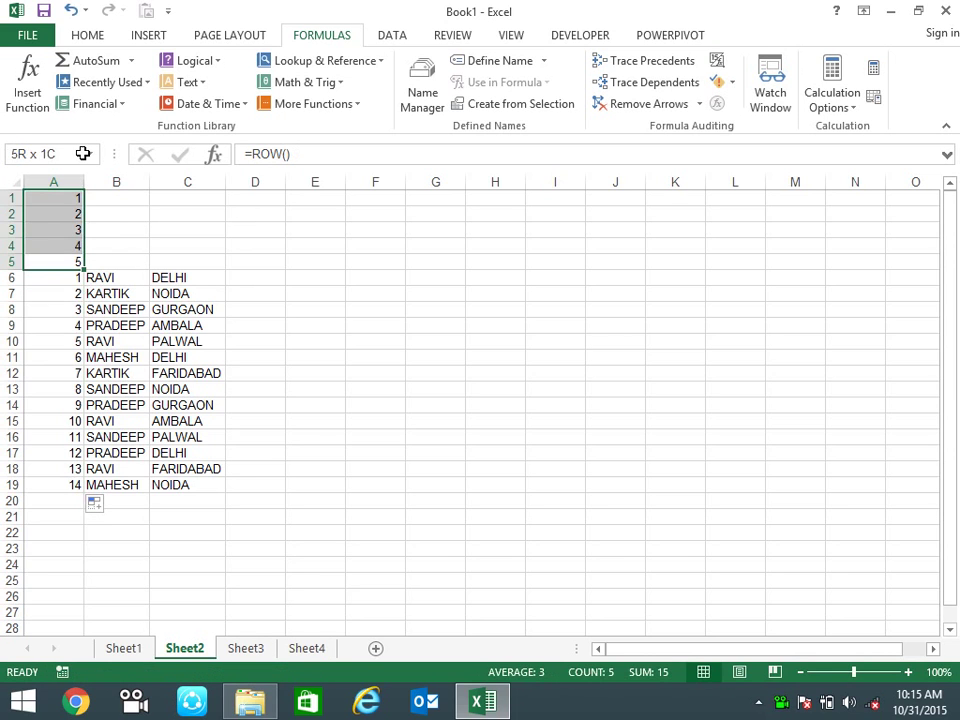
{"action": "key", "text": "Delete"}
{"action": "left_click", "coordinate": [397, 386]}
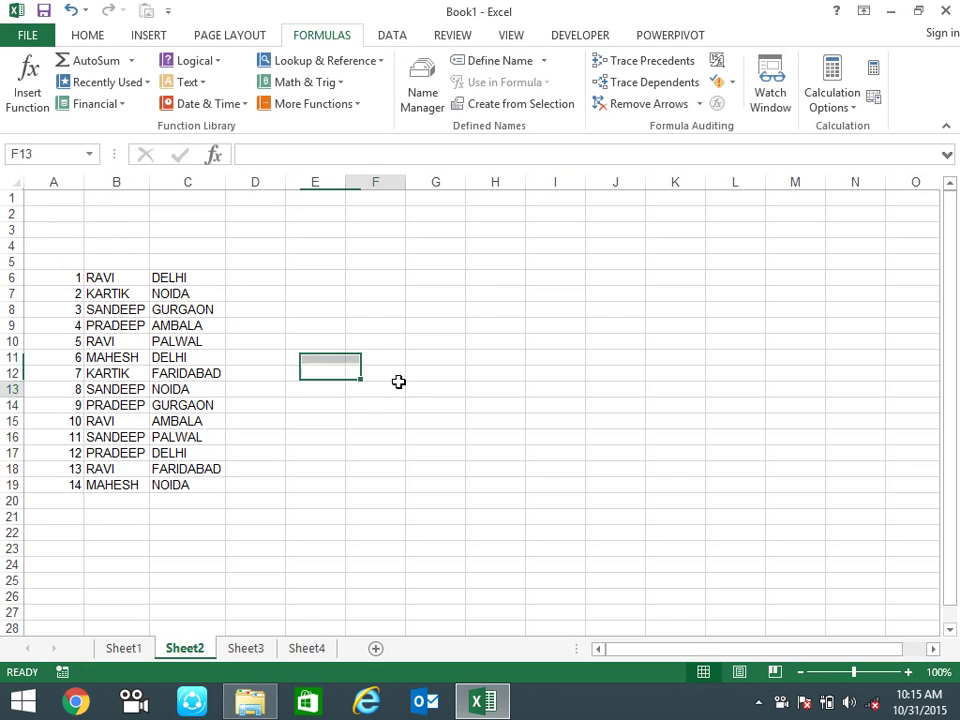
- Delete row 11 holding MAHESH DELHI and confirm the numbering stays sequential
{"action": "left_click", "coordinate": [10, 357]}
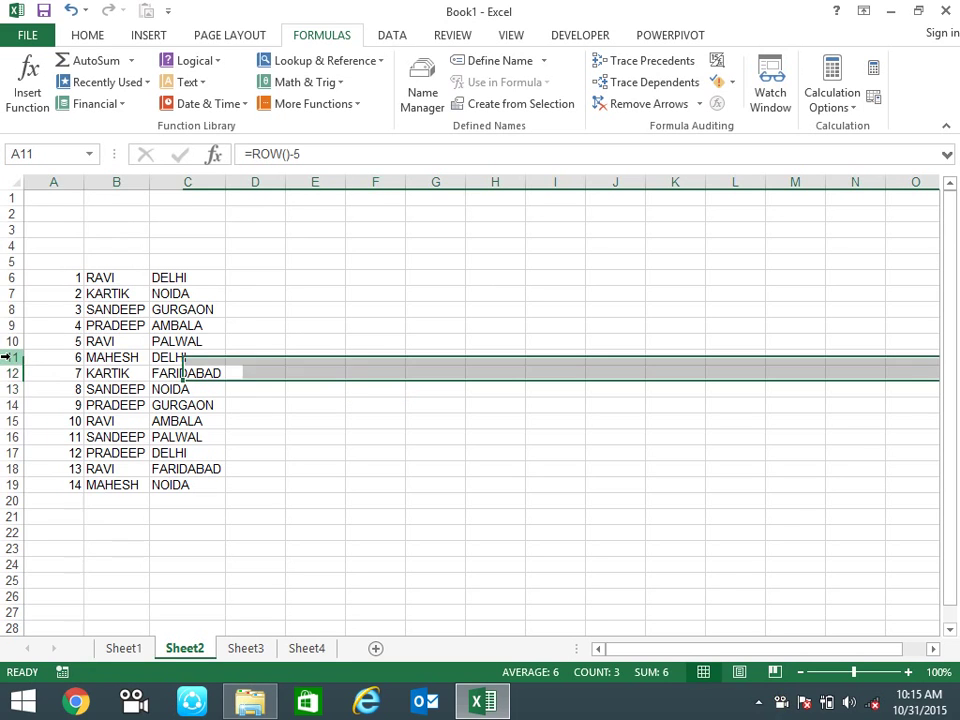
{"action": "right_click", "coordinate": [10, 357]}
{"action": "left_click", "coordinate": [101, 510]}
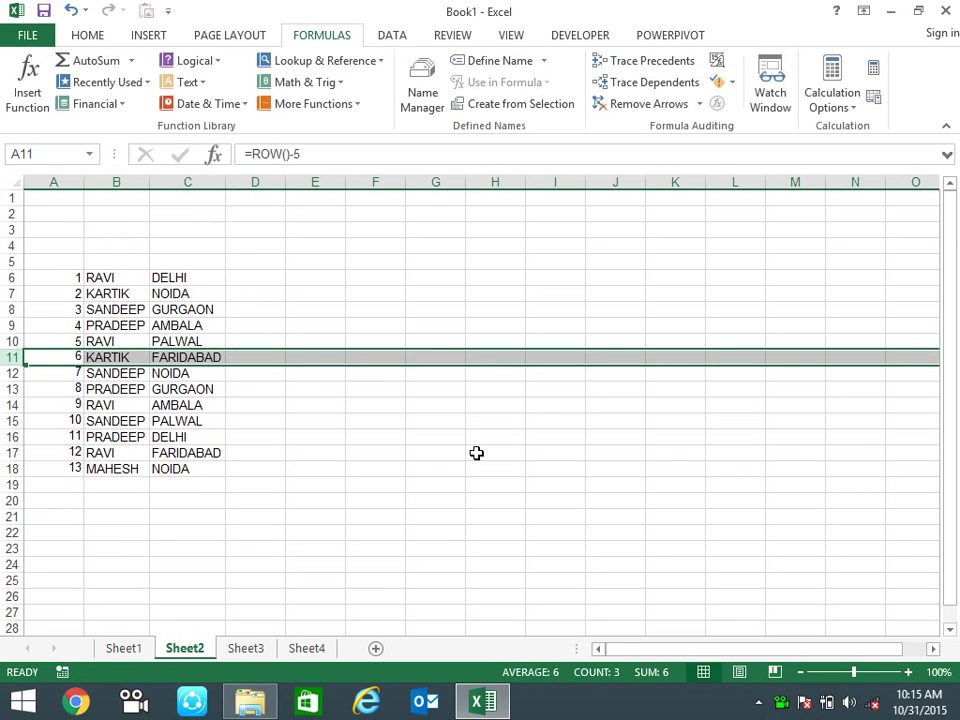
{"action": "left_click", "coordinate": [478, 452]}
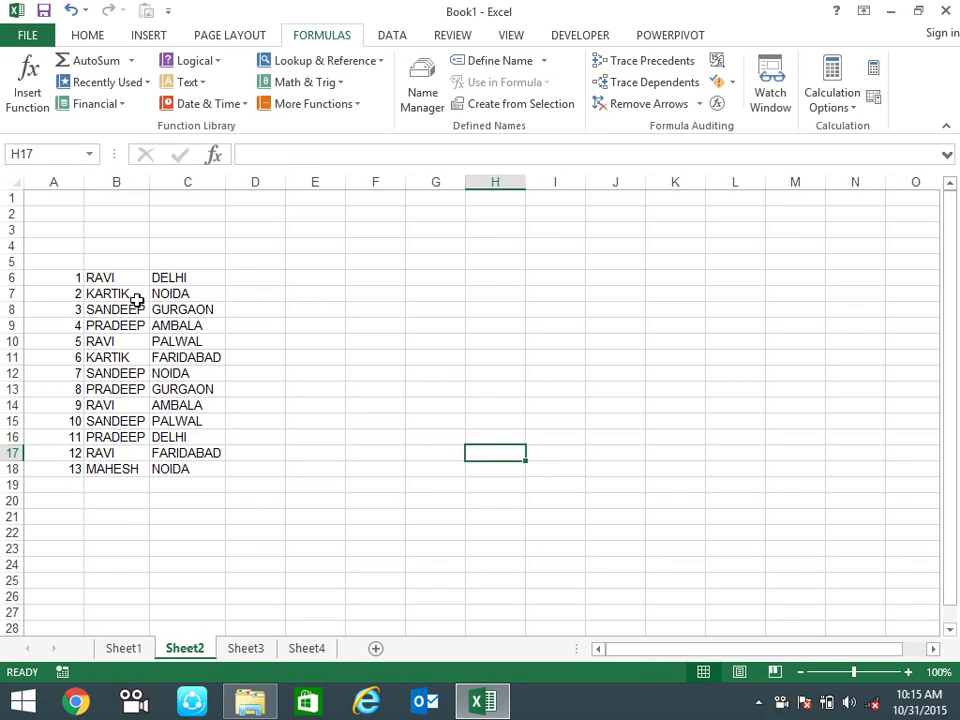
{"action": "left_click", "coordinate": [69, 277]}
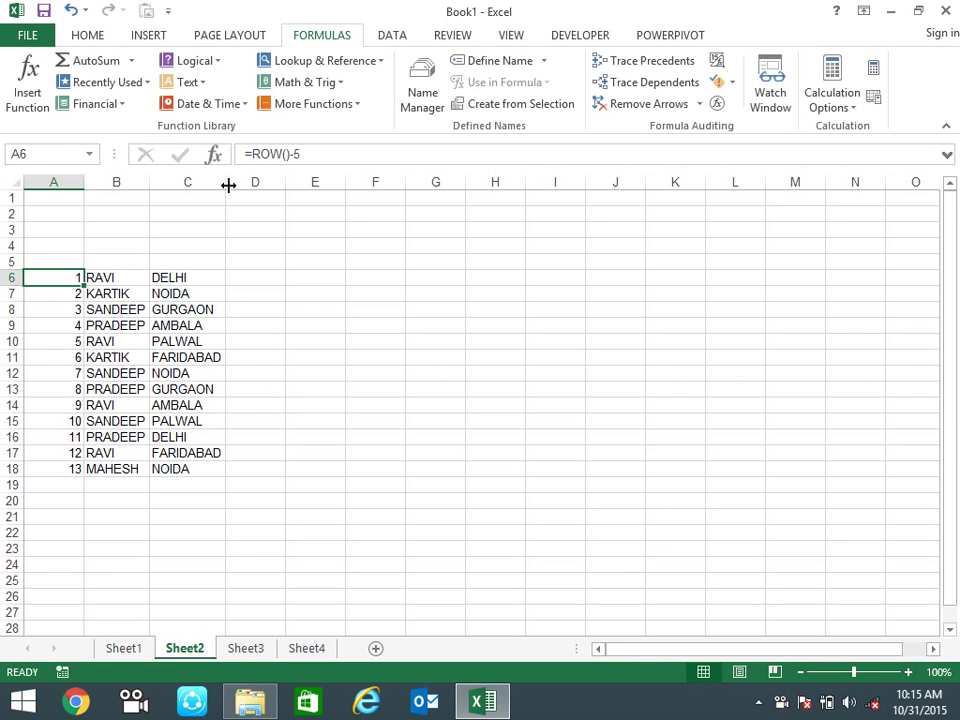
- Enter the headers Name in B5 and City in C5
{"action": "left_click", "coordinate": [127, 266]}
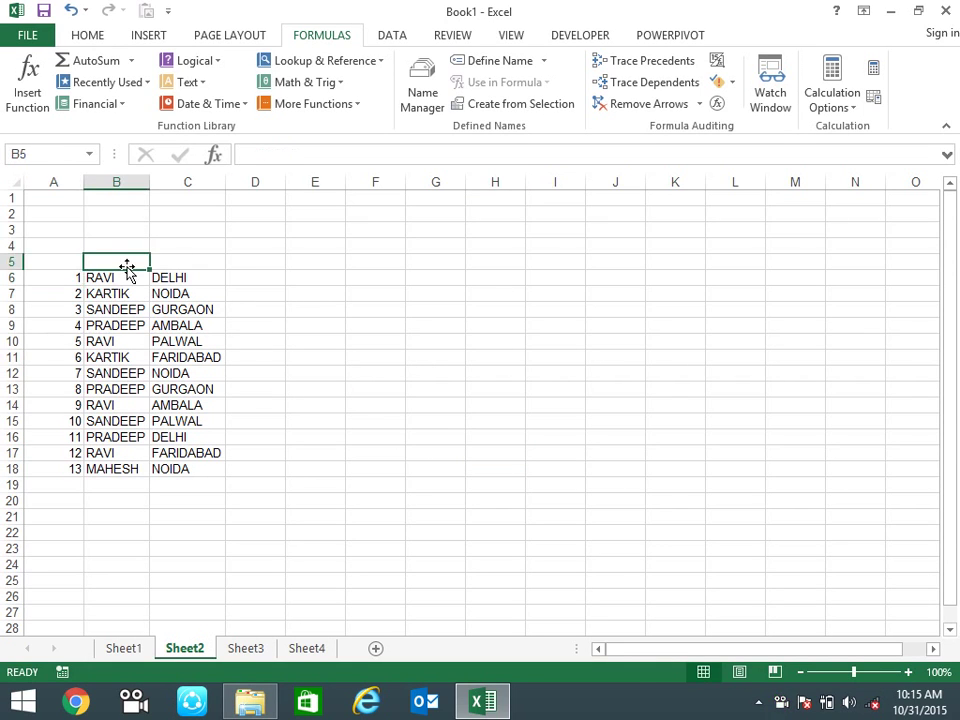
{"action": "type", "text": "nAME"}
{"action": "key", "text": "Return"}
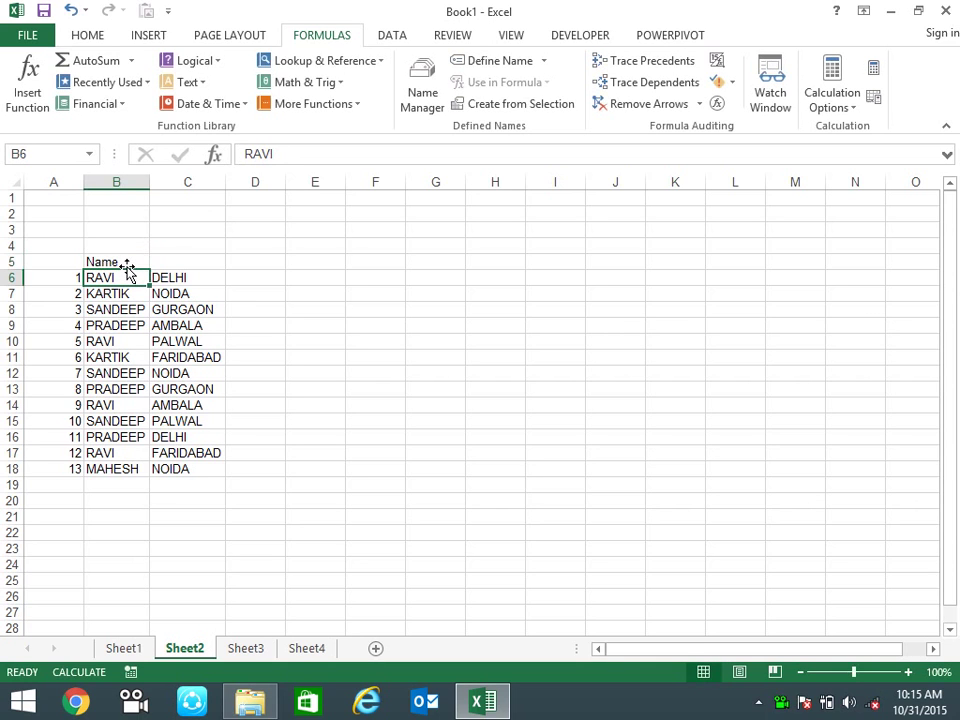
{"action": "key", "text": "Up"}
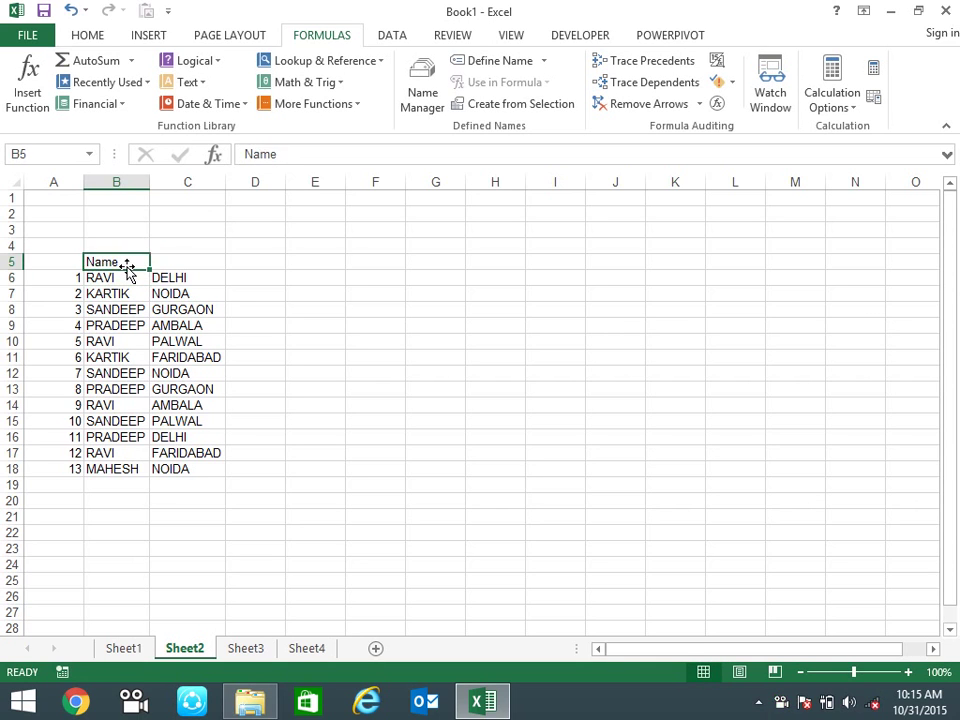
{"action": "key", "text": "Right"}
{"action": "type", "text": "C"}
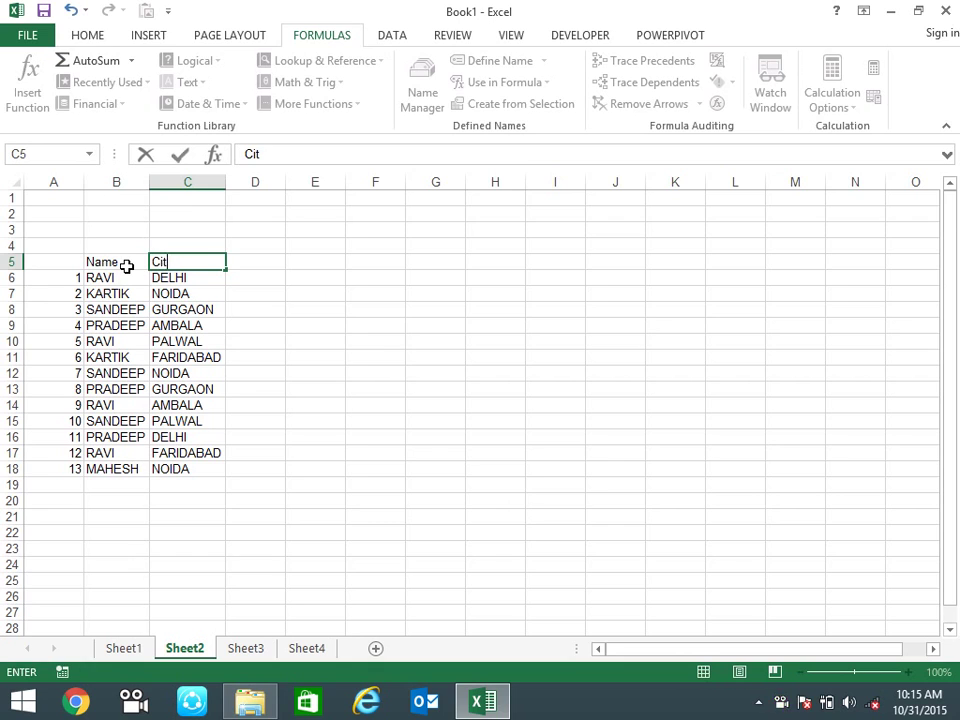
{"action": "key", "text": "Return"}
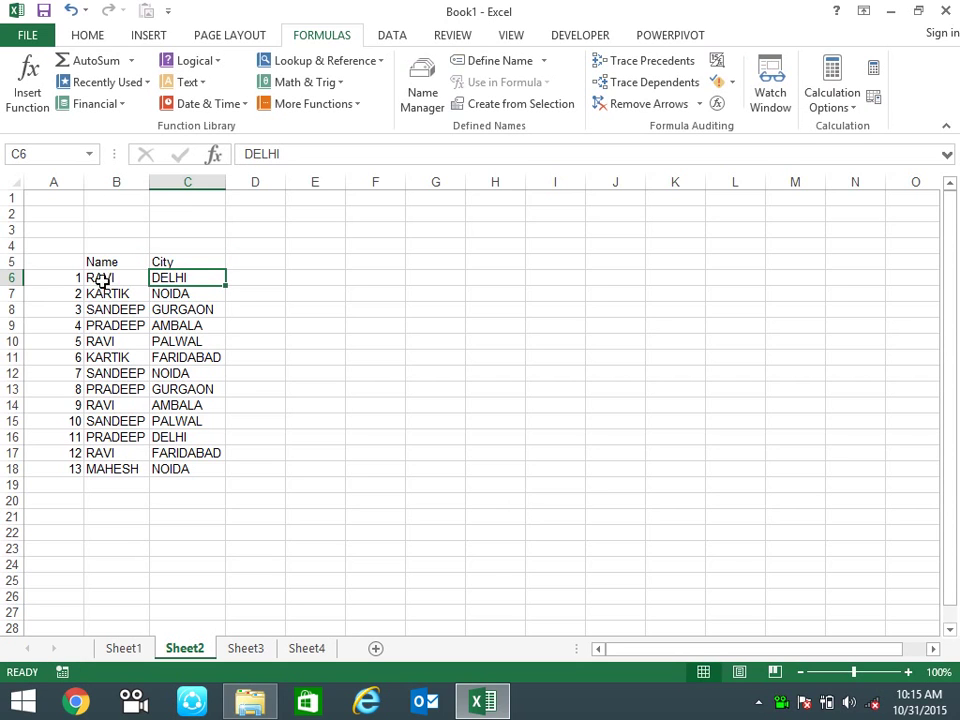
- Clear every name and city entry from rows 6–18
{"action": "left_click_drag", "start_coordinate": [104, 277], "coordinate": [184, 455]}
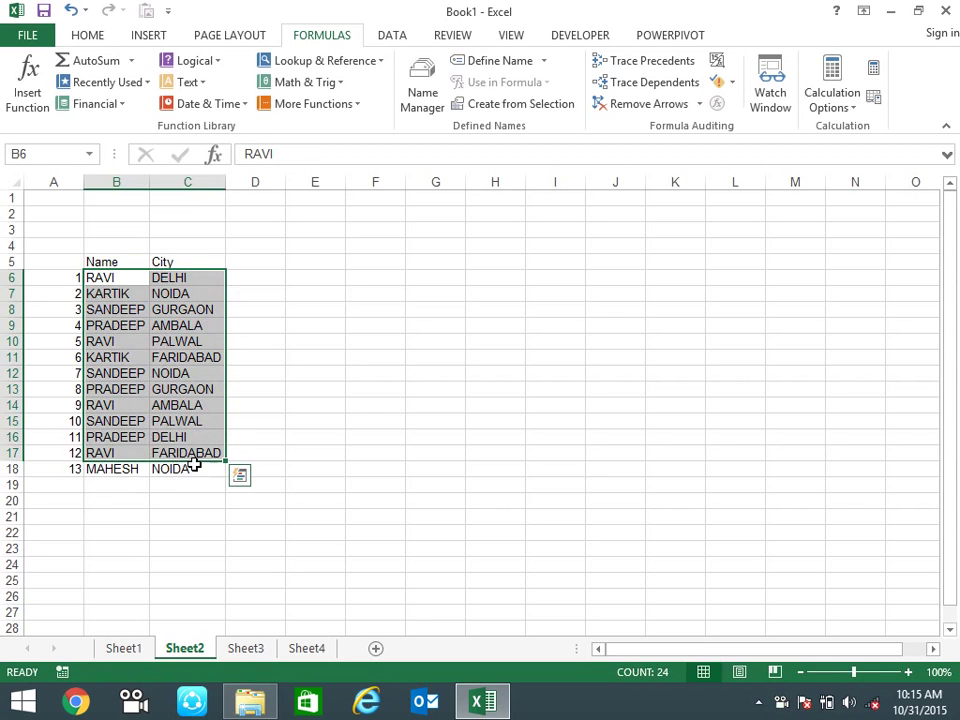
{"action": "key", "text": "Delete"}
{"action": "key", "text": "Down"}
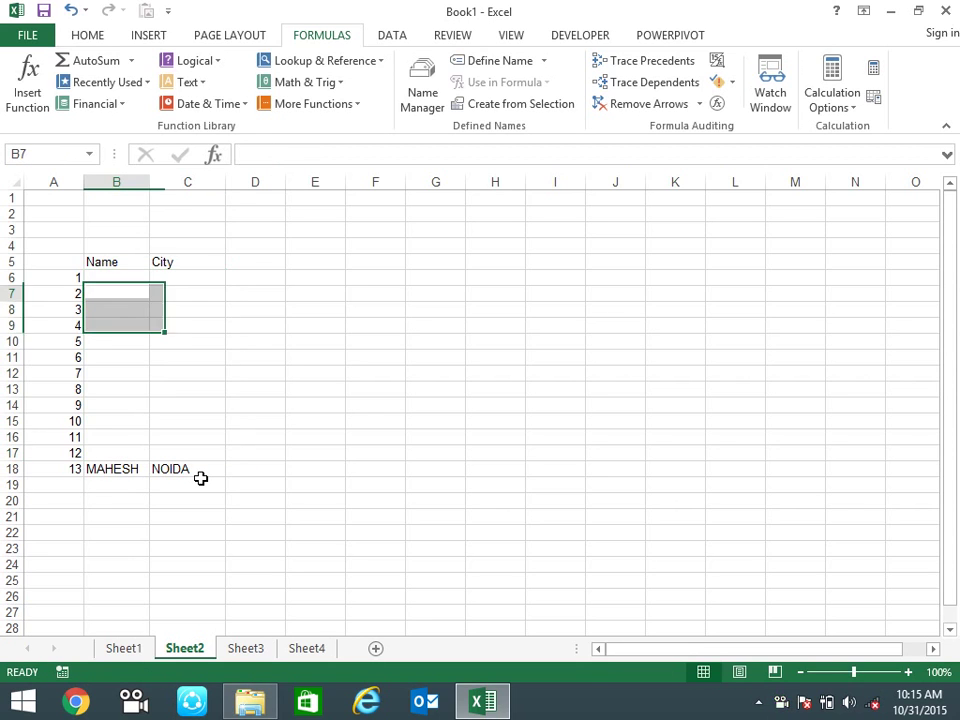
{"action": "key", "text": "Down"}
{"action": "key", "text": "Down"}
{"action": "key", "text": "Down"}
{"action": "key", "text": "Down"}
{"action": "key", "text": "Down"}
{"action": "key", "text": "Down"}
{"action": "key", "text": "Down"}
{"action": "key", "text": "Down"}
{"action": "key", "text": "Down"}
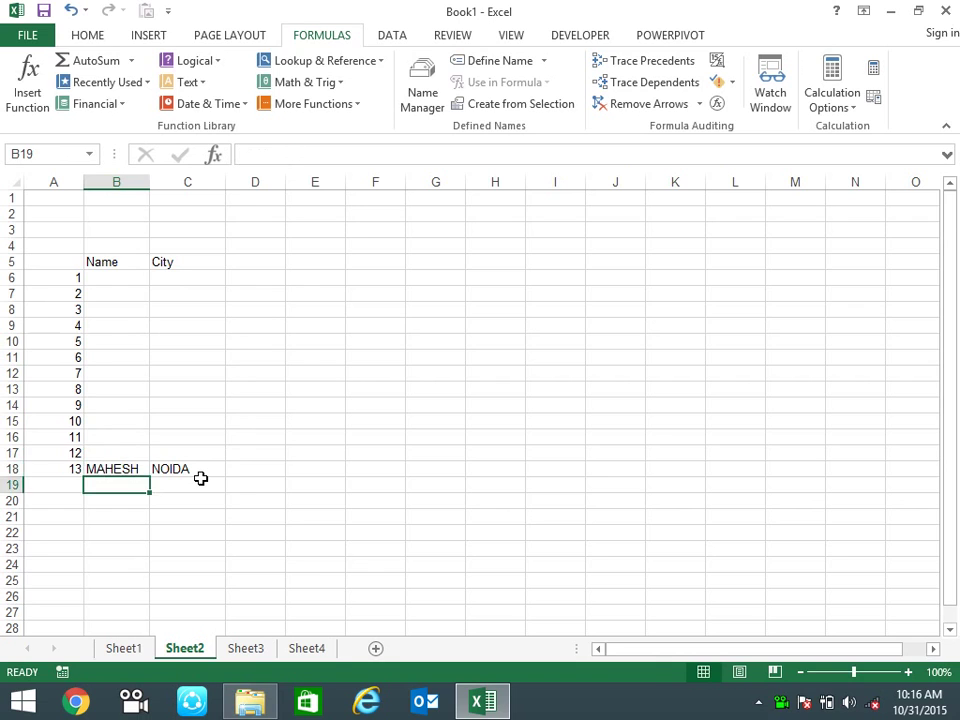
{"action": "key", "text": "Up"}
{"action": "key", "text": "shift+Right"}
{"action": "key", "text": "Delete"}
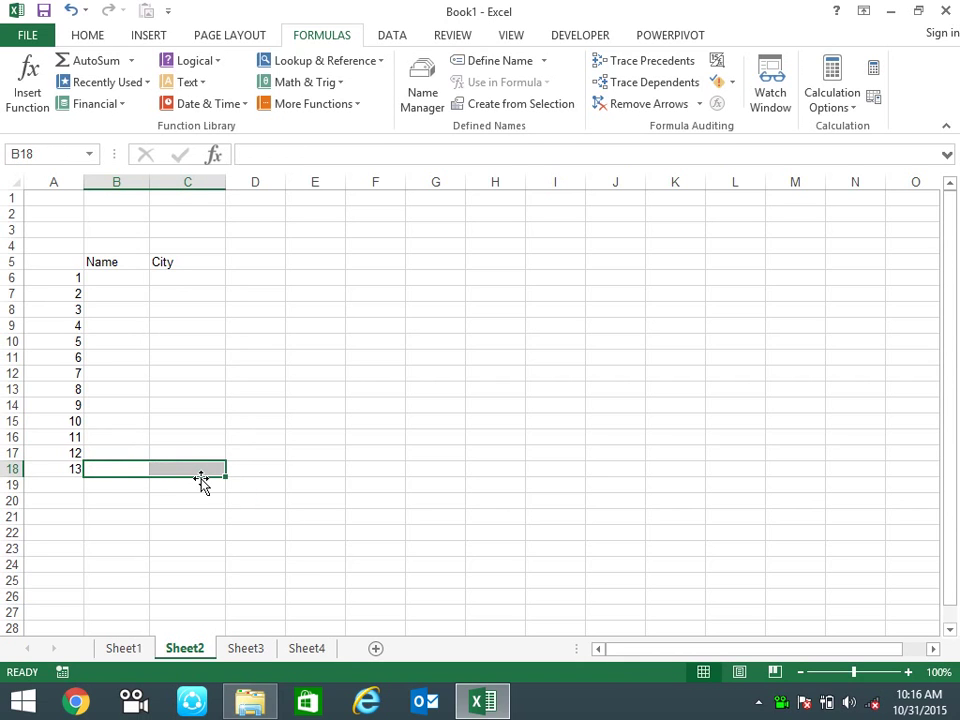
{"action": "key", "text": "Left"}
{"action": "key", "text": "Up"}
{"action": "key", "text": "Up"}
{"action": "key", "text": "Up"}
{"action": "key", "text": "Up"}
{"action": "key", "text": "Up"}
{"action": "key", "text": "Up"}
{"action": "key", "text": "Up"}
{"action": "key", "text": "Down"}
{"action": "key", "text": "Down"}
{"action": "key", "text": "Down"}
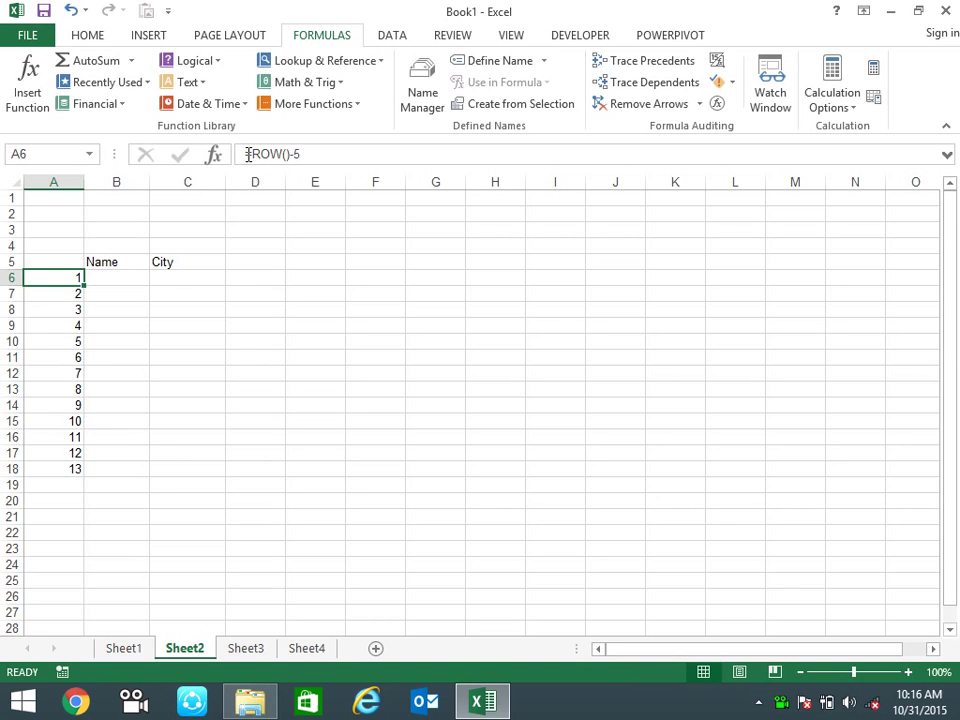
- Change A6 to =IF(B6="","",ROW()-5) and fill it down to row 18
{"action": "left_click", "coordinate": [248, 154]}
{"action": "type", "text": "="}
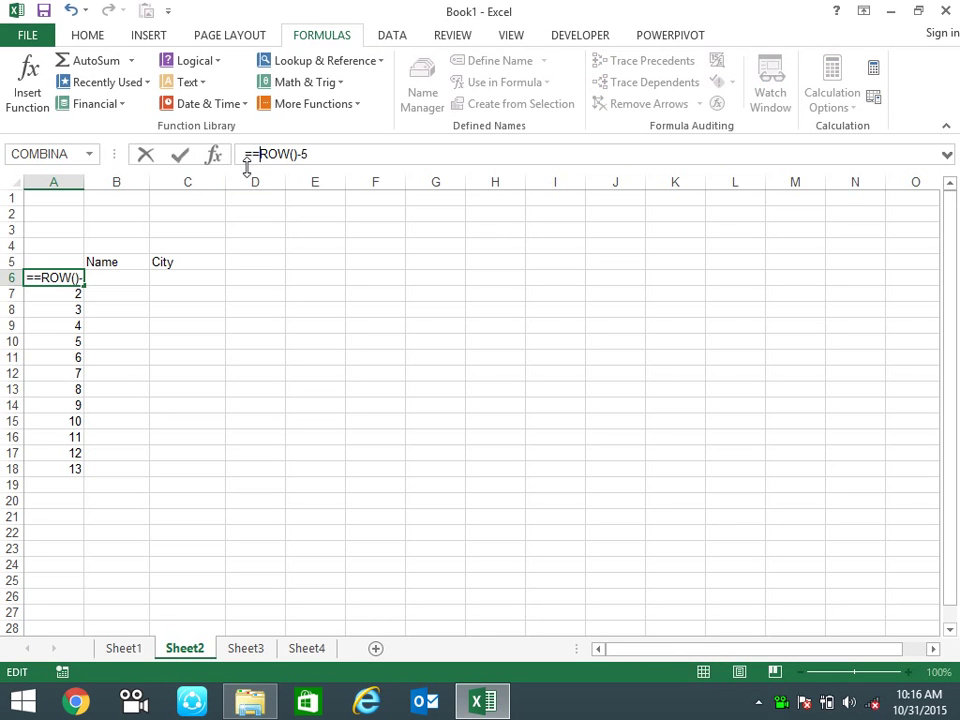
{"action": "key", "text": "BackSpace"}
{"action": "type", "text": "if("}
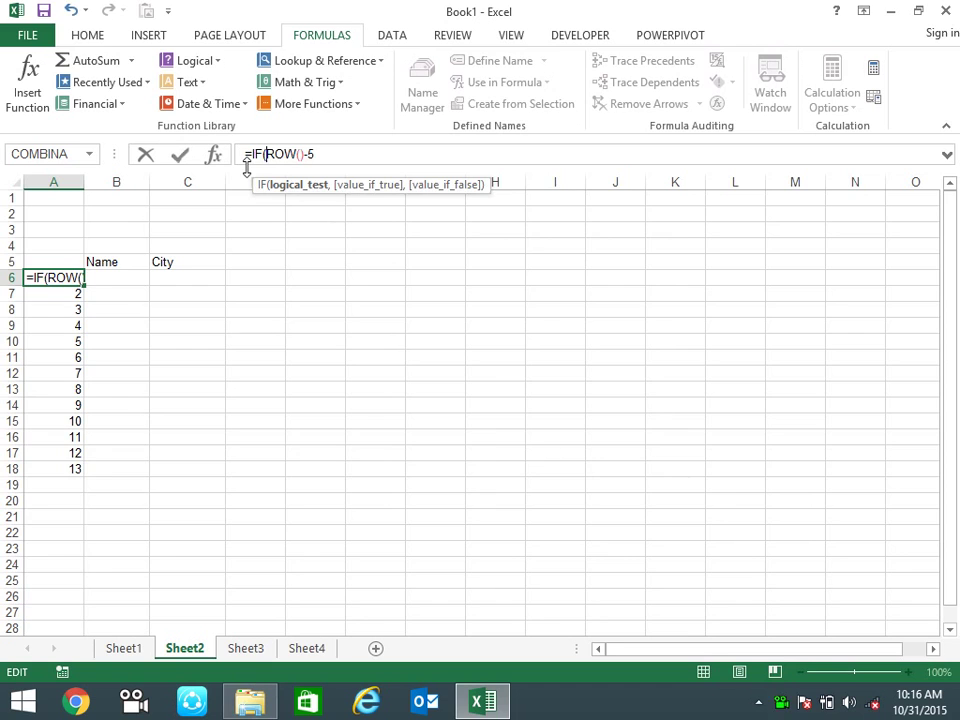
{"action": "left_click", "coordinate": [108, 282]}
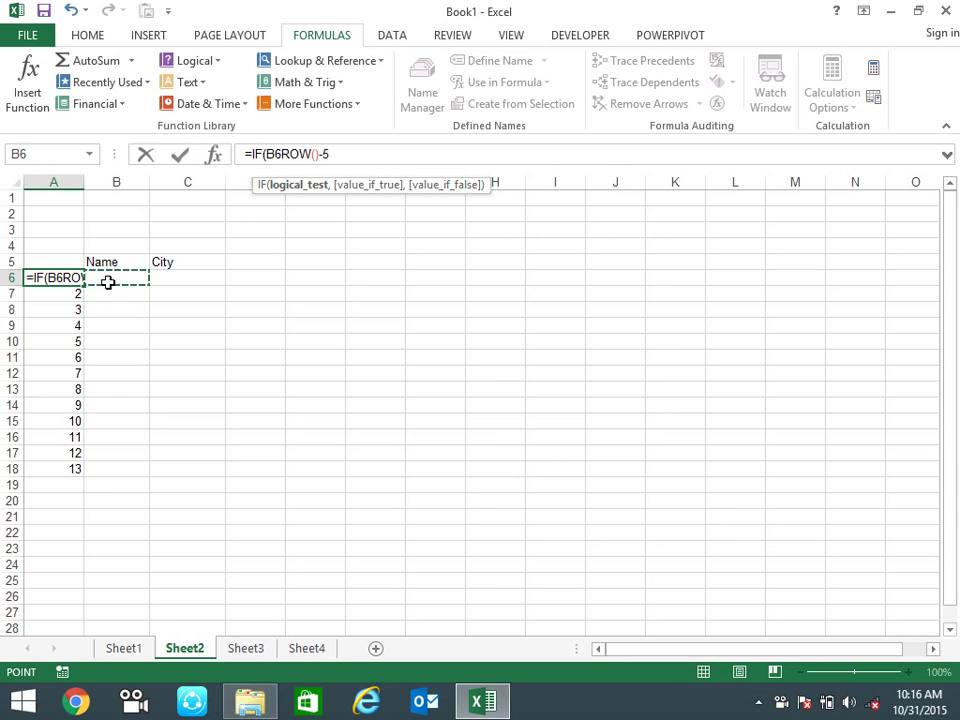
{"action": "type", "text": "=\"\""}
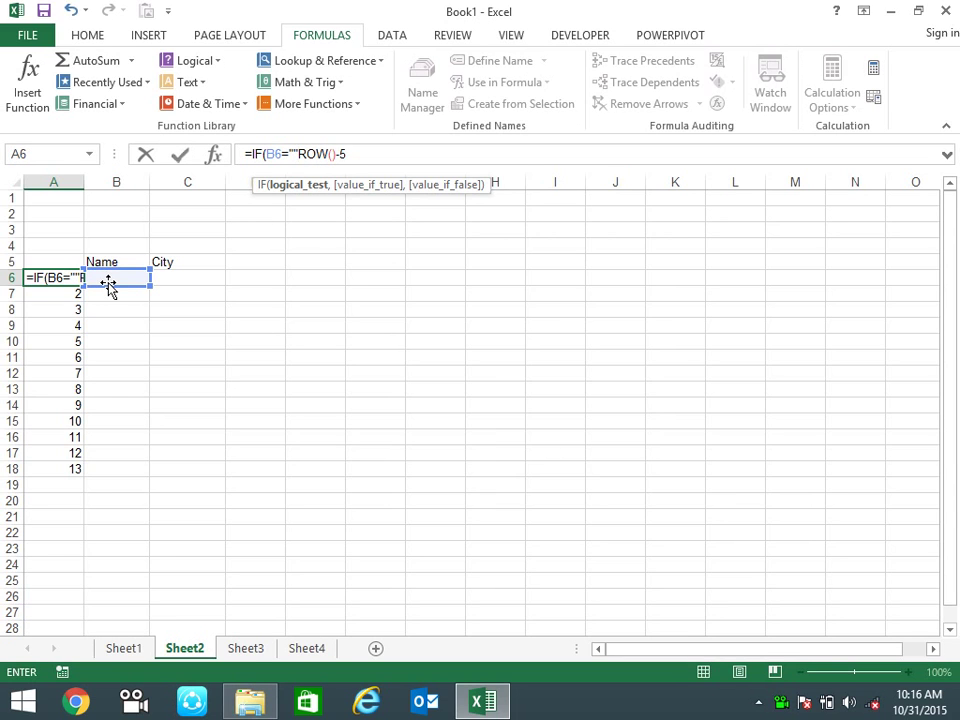
{"action": "type", "text": ",\"\""}
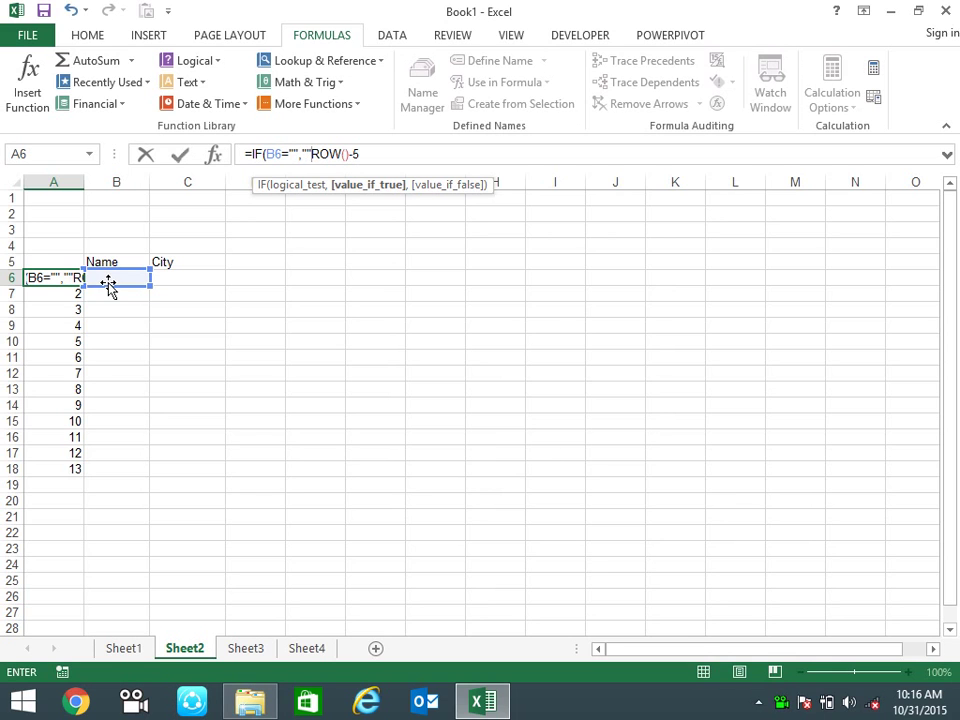
{"action": "type", "text": ","}
{"action": "key", "text": "Return"}
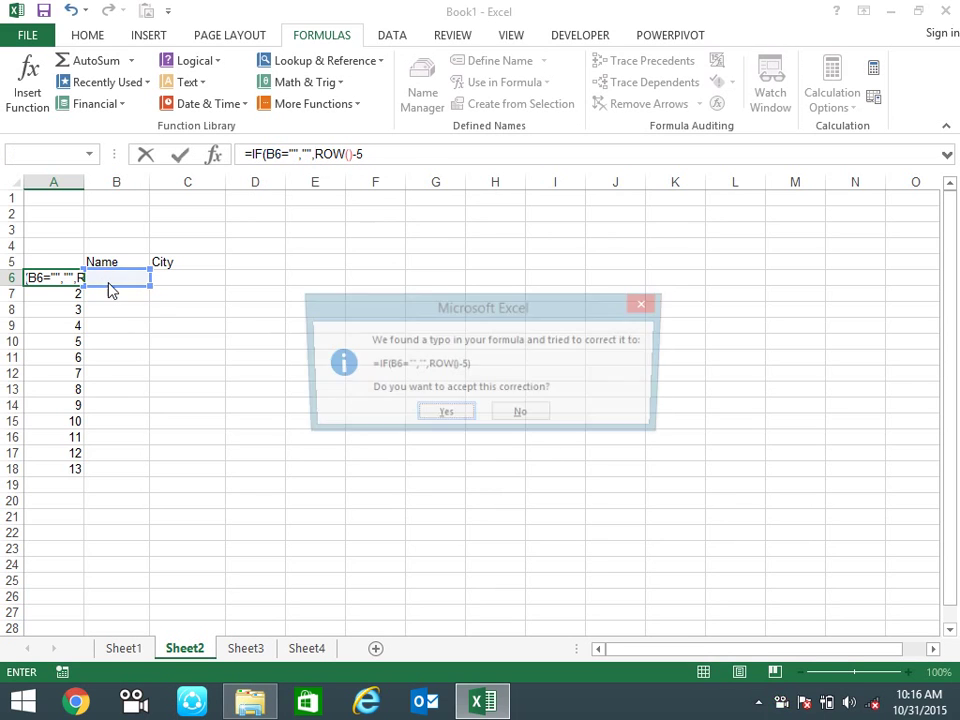
{"action": "key", "text": "Return"}
{"action": "left_click", "coordinate": [81, 281]}
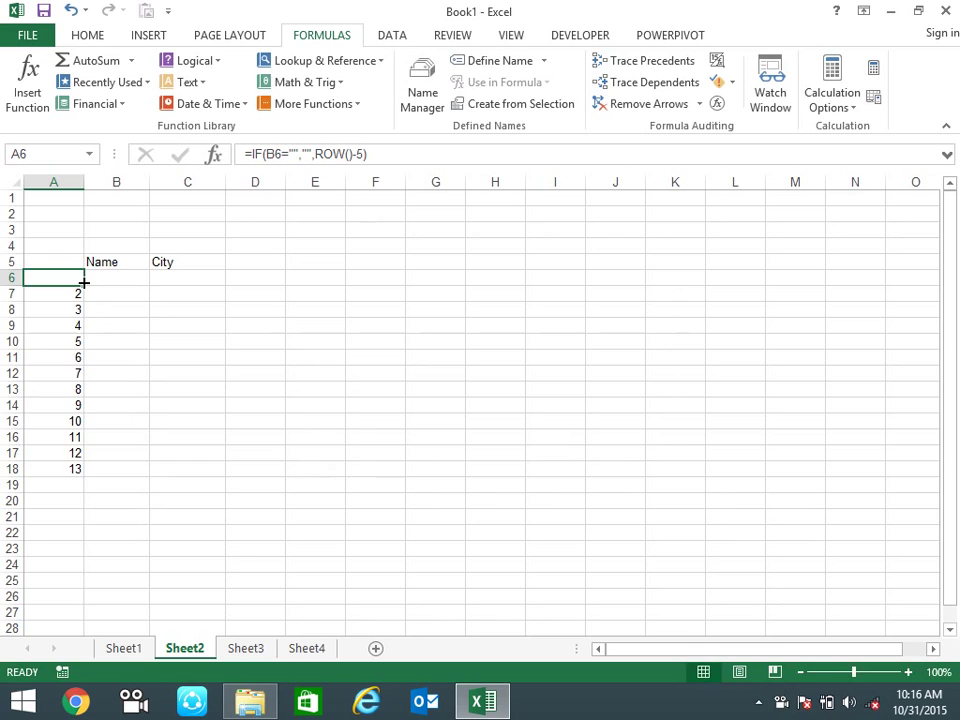
{"action": "double_click", "coordinate": [85, 283]}
{"action": "left_click", "coordinate": [107, 278]}
- Add the name df in B14 and B15 so numbering reaches 10
{"action": "type", "text": "sdf df df df fg fdg df df df "}
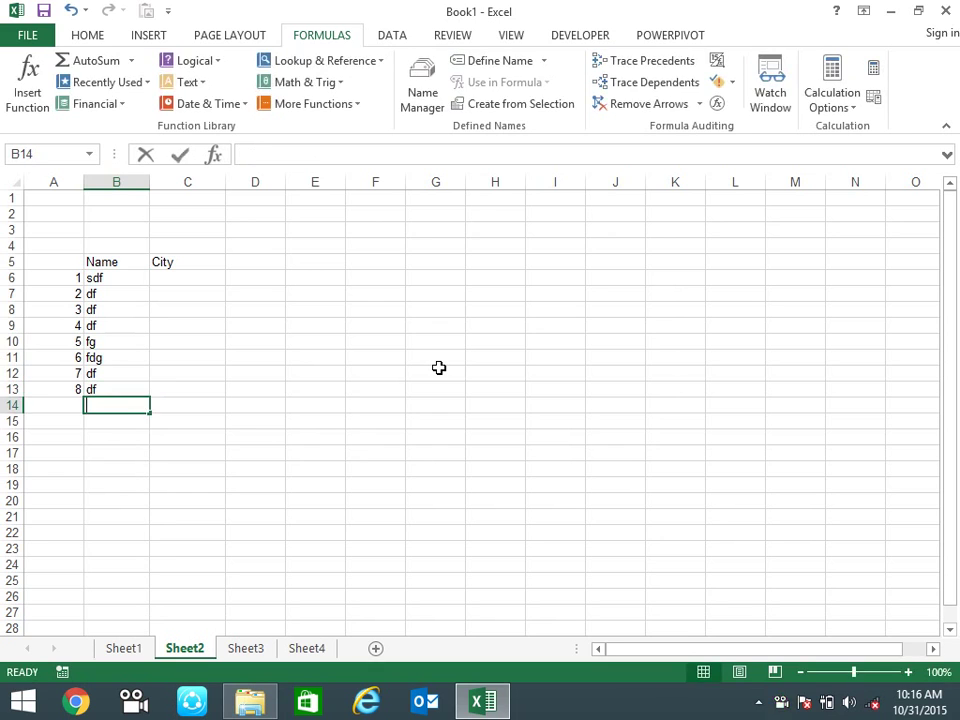
{"action": "type", "text": "df df"}
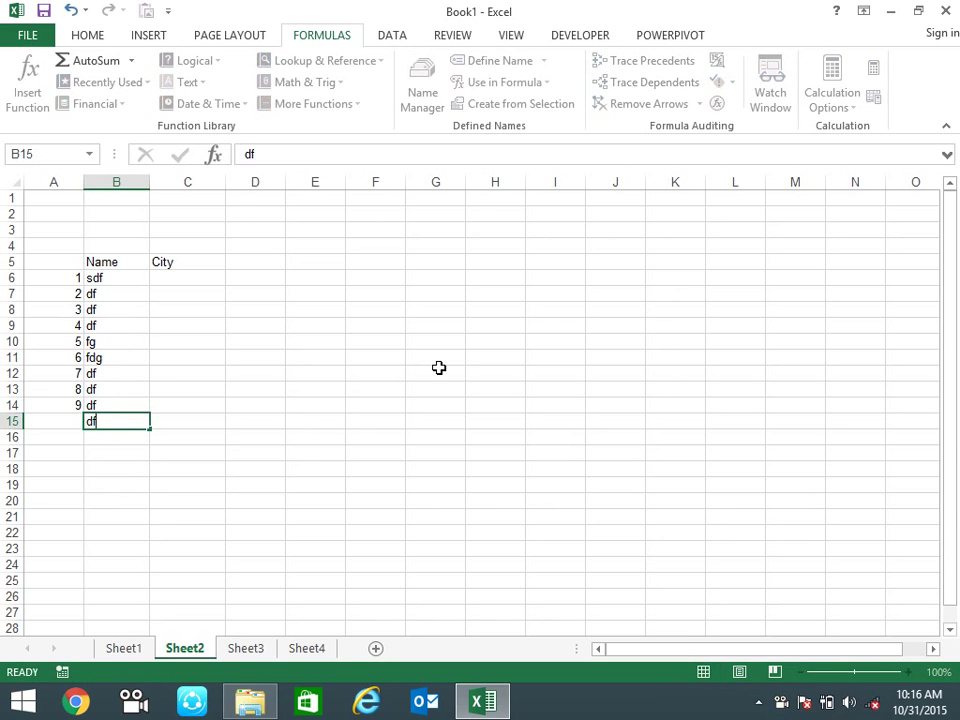
{"action": "key", "text": "Return"}
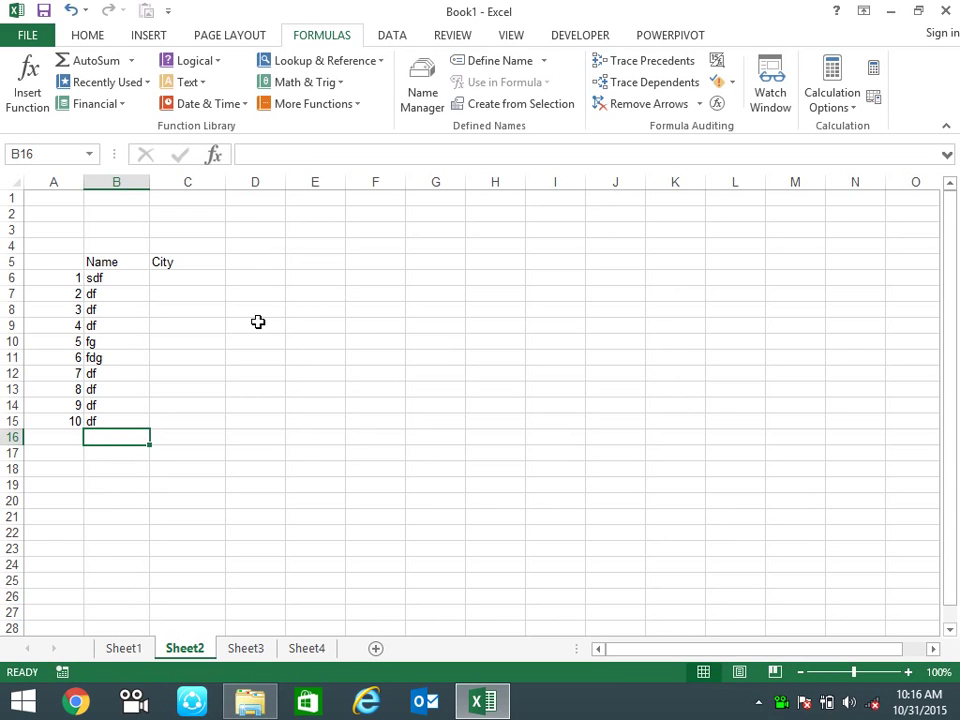
{"action": "left_click", "coordinate": [140, 308]}
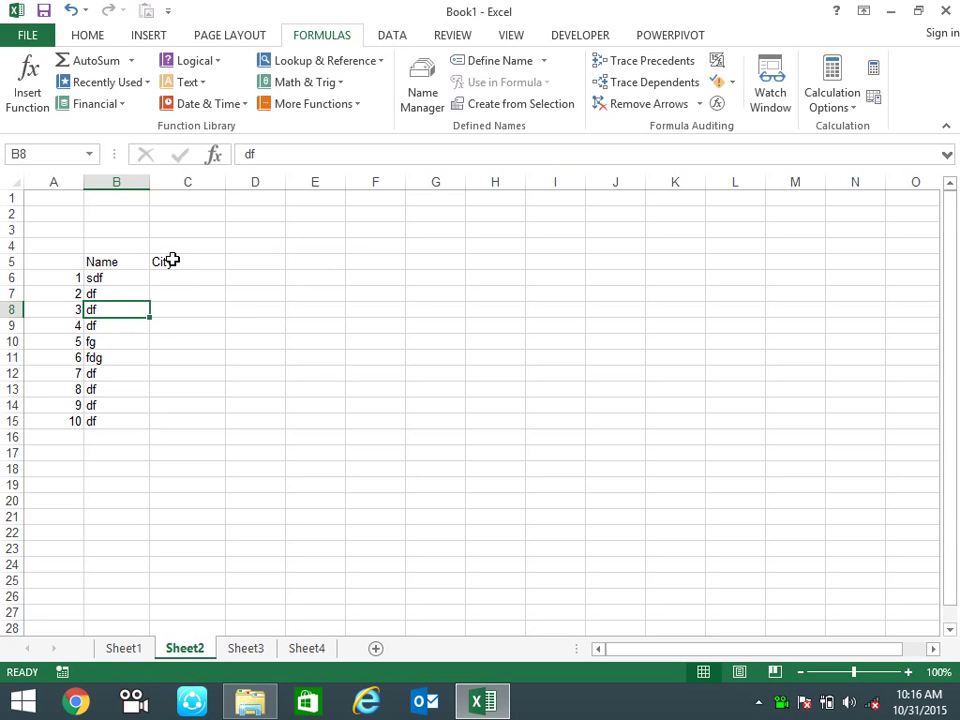
{"action": "left_click", "coordinate": [152, 292]}
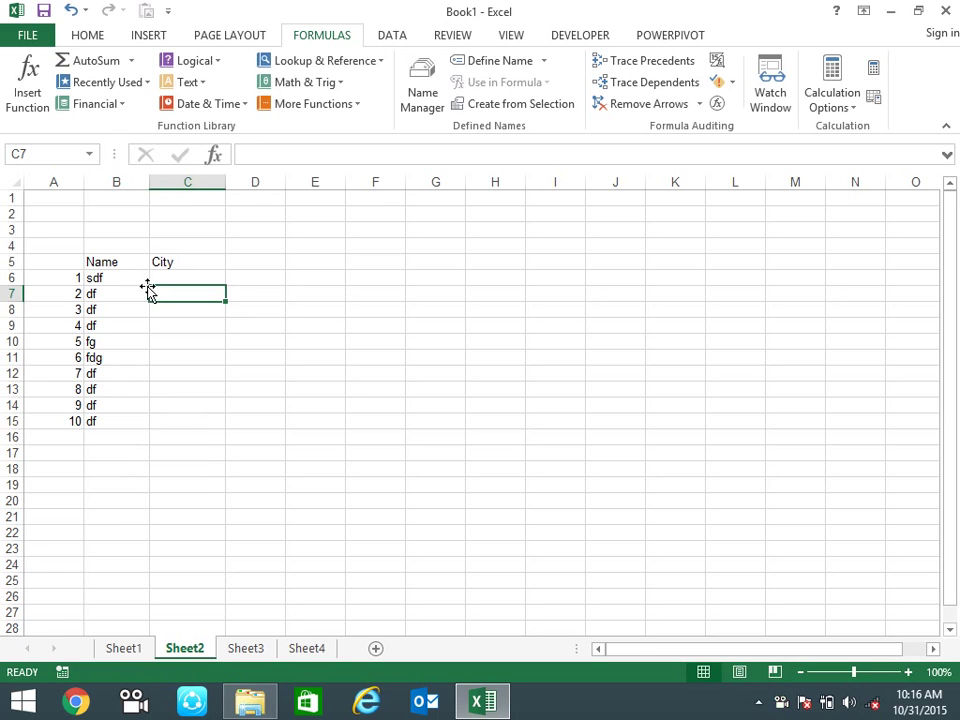
{"action": "left_click", "coordinate": [120, 291]}
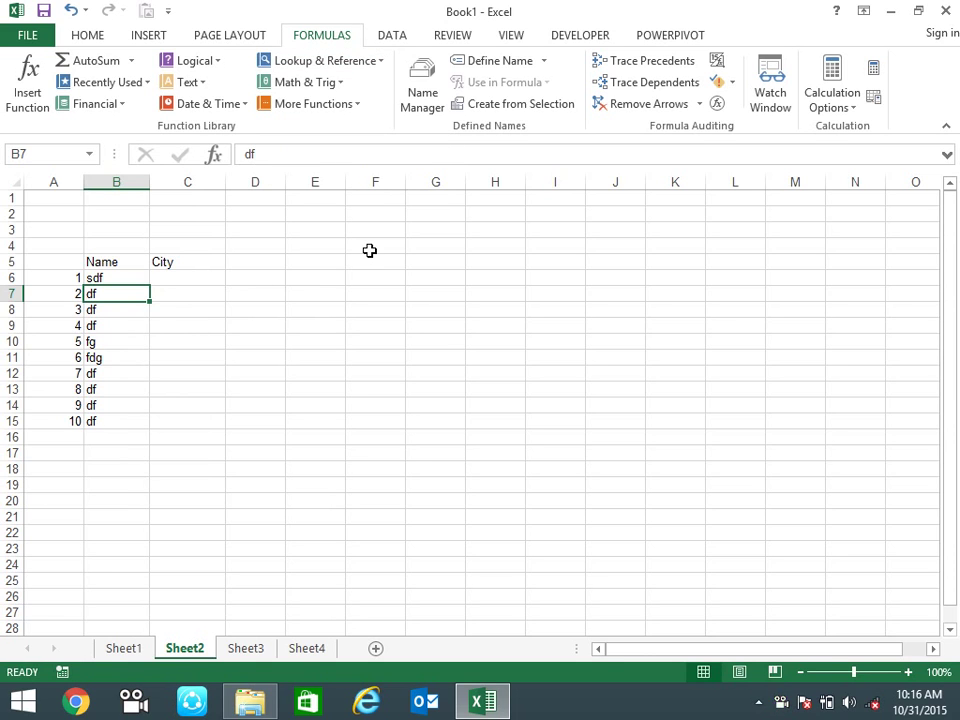
{"action": "left_click", "coordinate": [381, 61]}
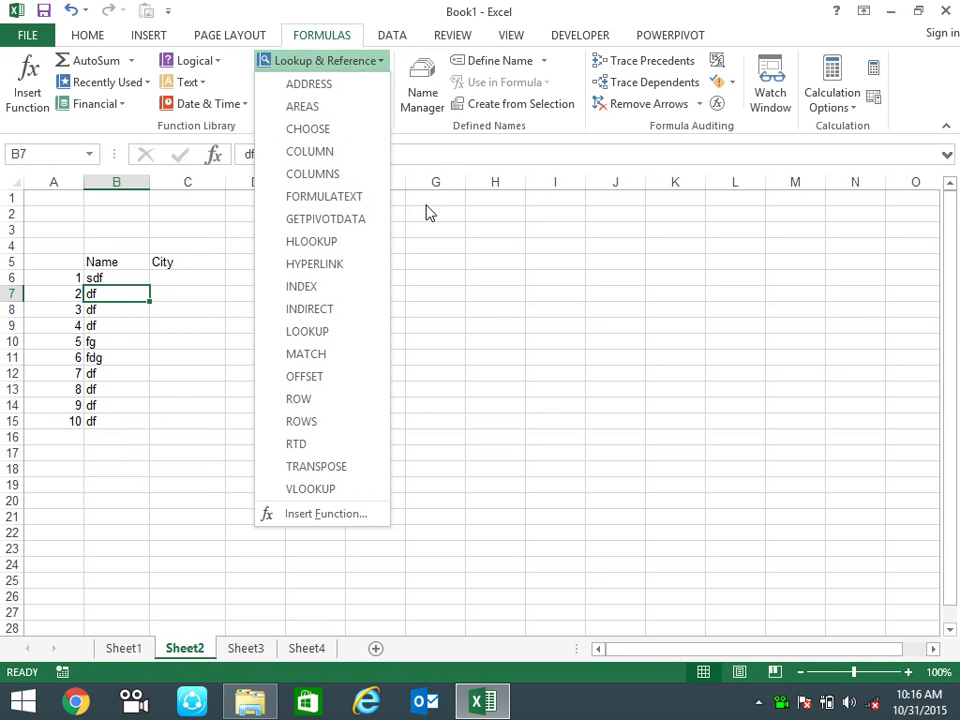
{"action": "left_click", "coordinate": [460, 324]}
{"action": "left_click", "coordinate": [315, 291]}
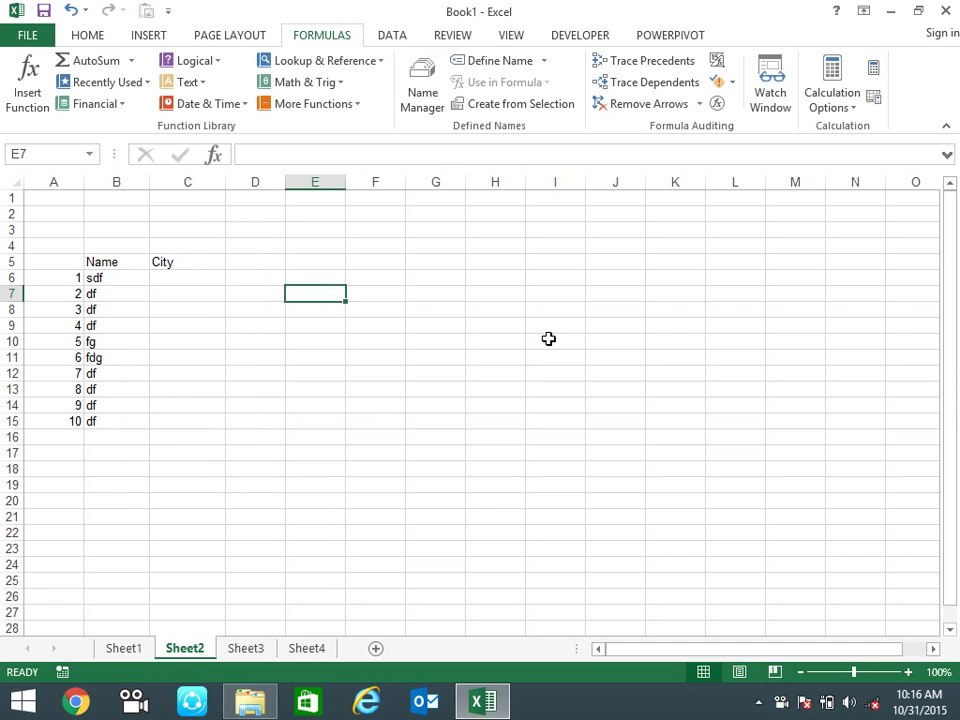
{"action": "type", "text": "=form"}
{"action": "key", "text": "Tab"}
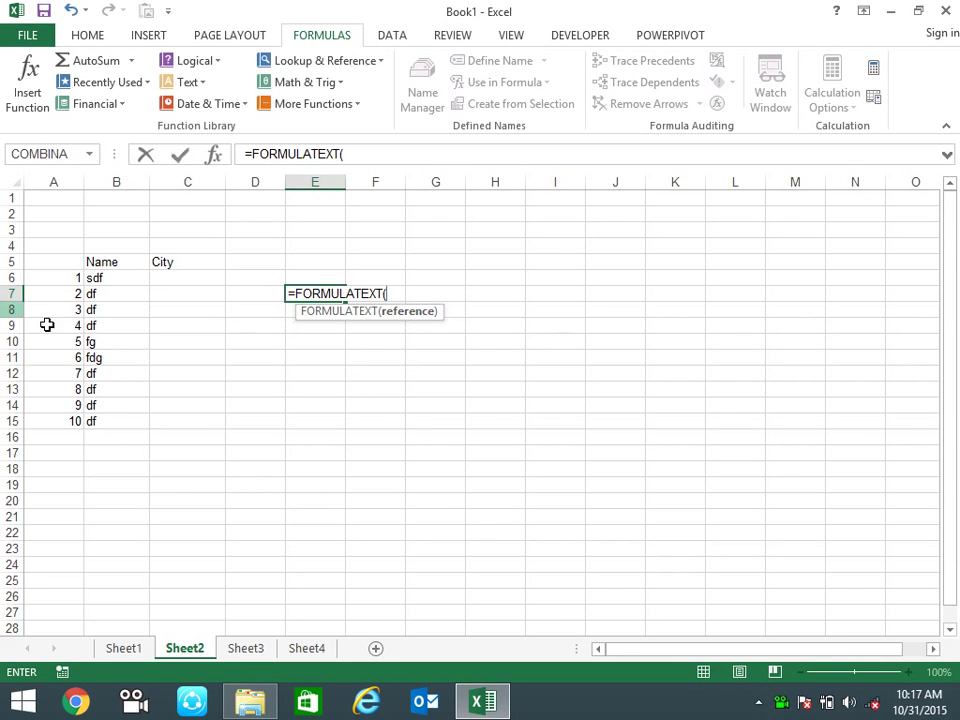
{"action": "left_click", "coordinate": [68, 297]}
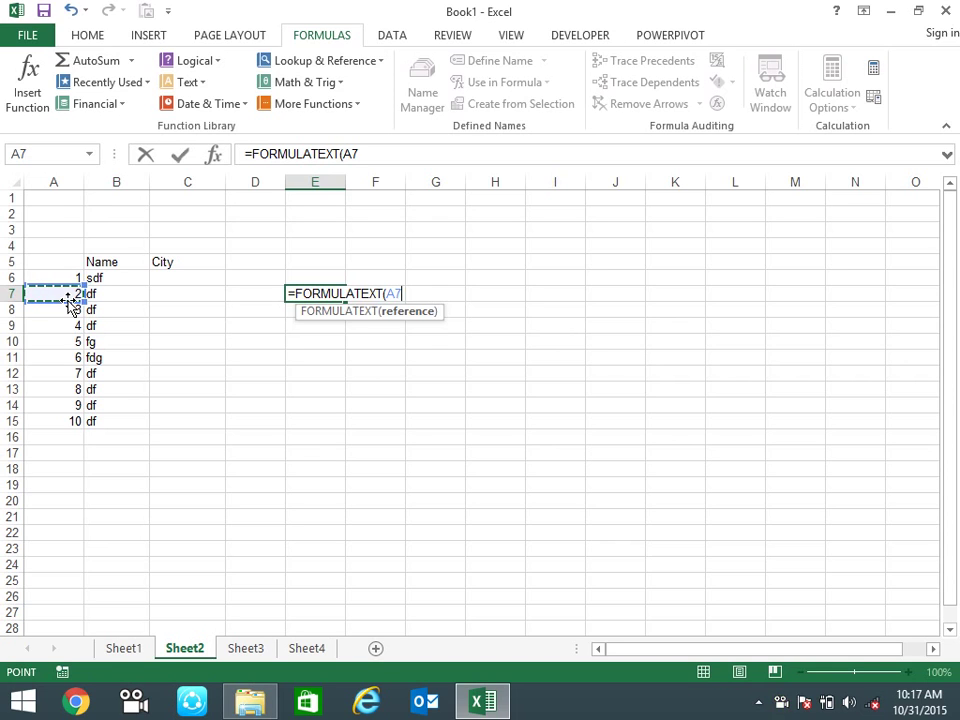
{"action": "key", "text": "Return"}
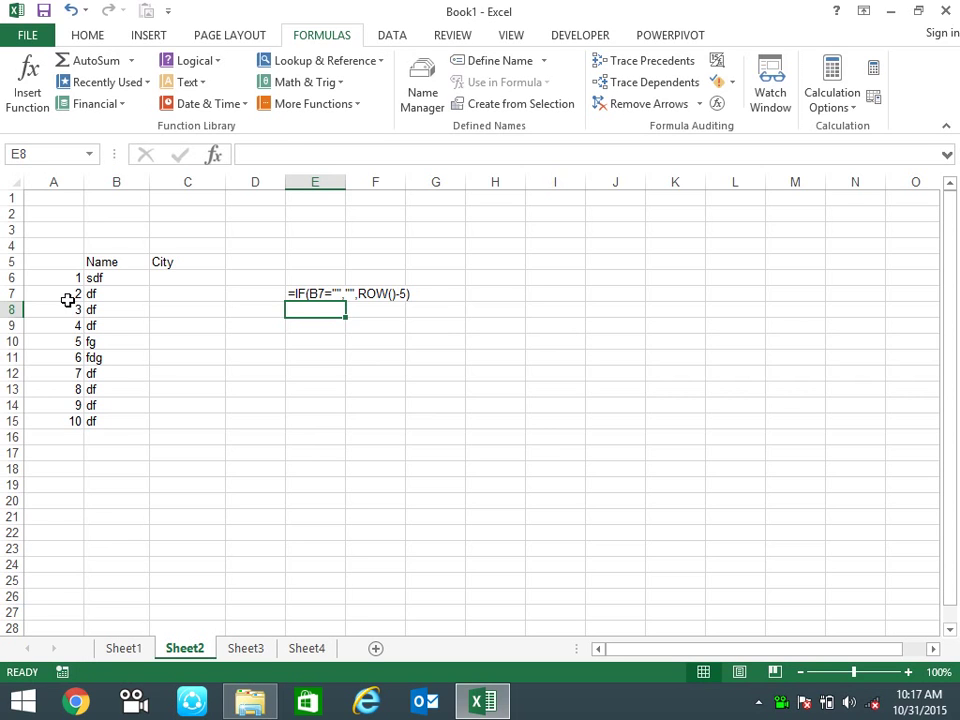
{"action": "key", "text": "Up"}
{"action": "key", "text": "Delete"}
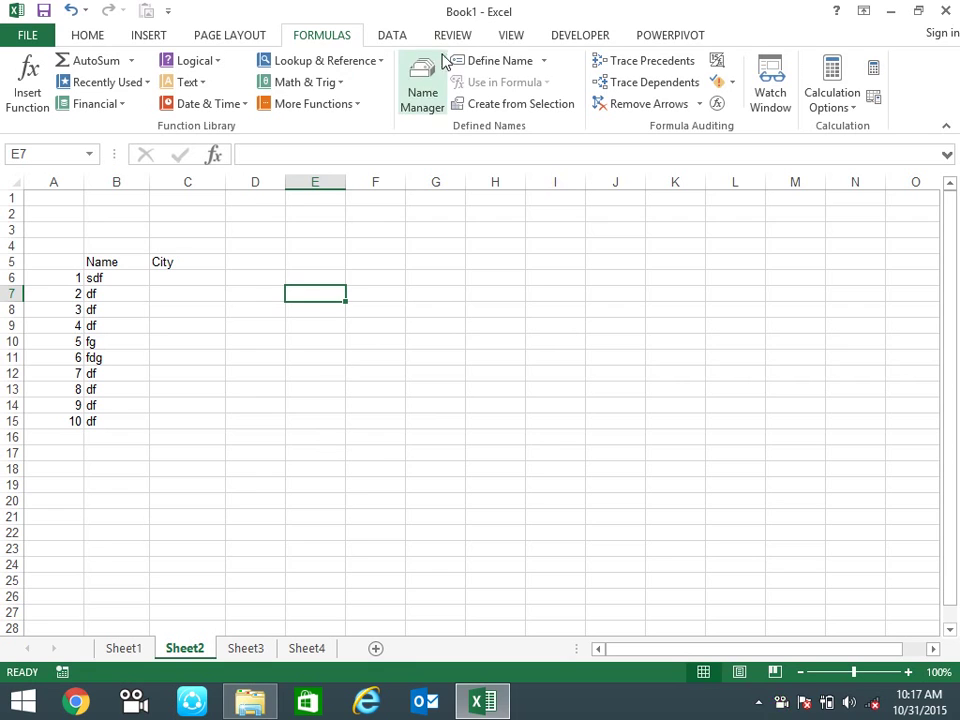
{"action": "left_click", "coordinate": [384, 64]}
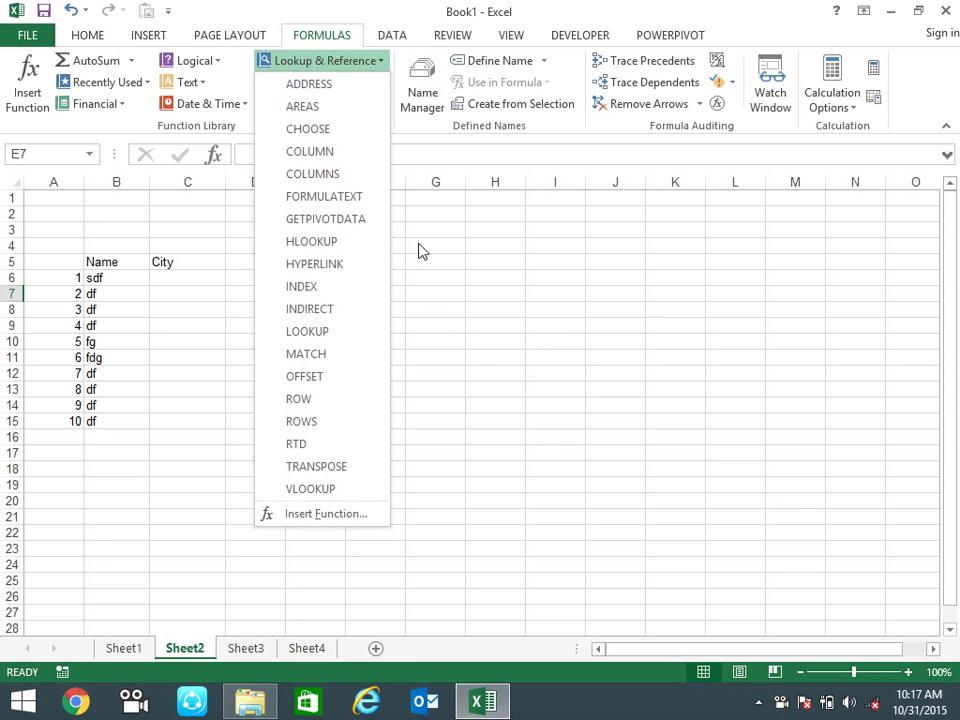
{"action": "left_click", "coordinate": [470, 363]}
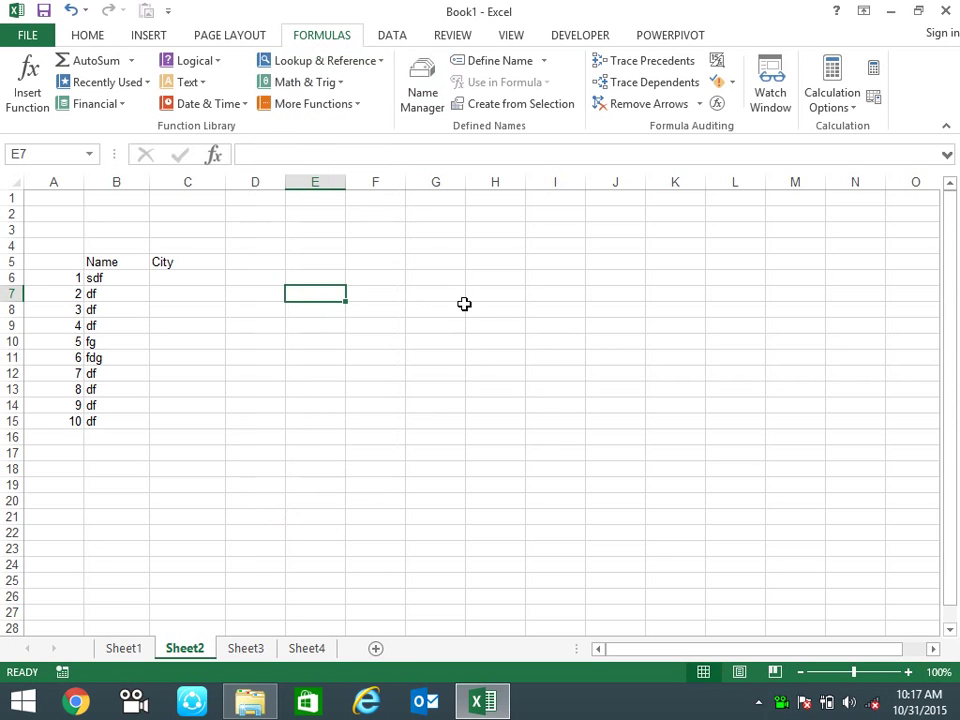
{"action": "left_click", "coordinate": [390, 261]}
{"action": "type", "text": "Google"}
{"action": "key", "text": "Return"}
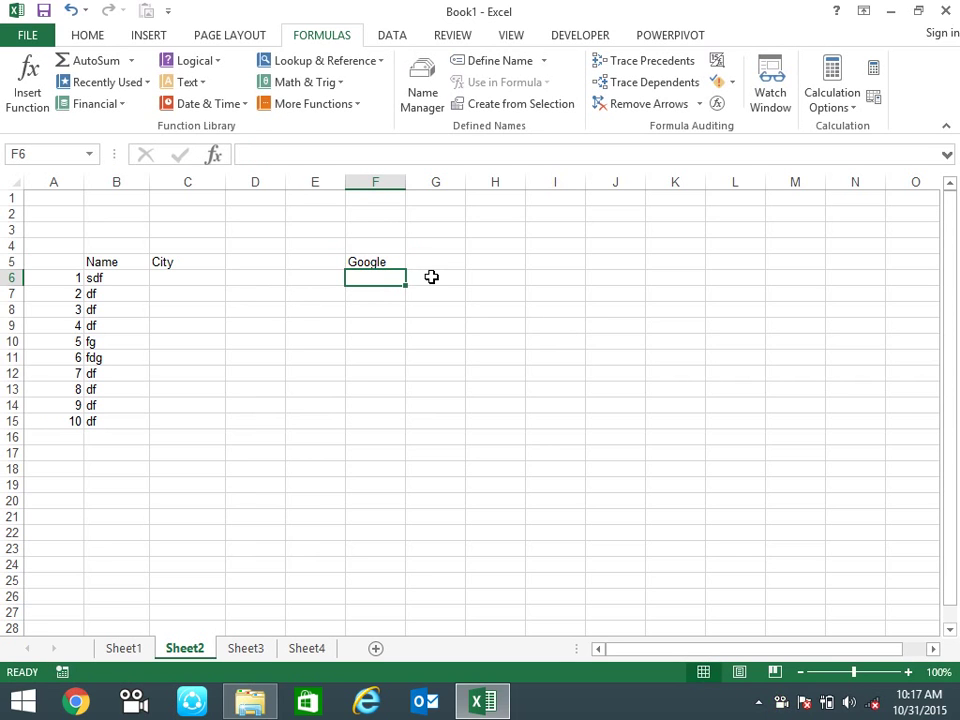
{"action": "key", "text": "Up"}
{"action": "key", "text": "Right"}
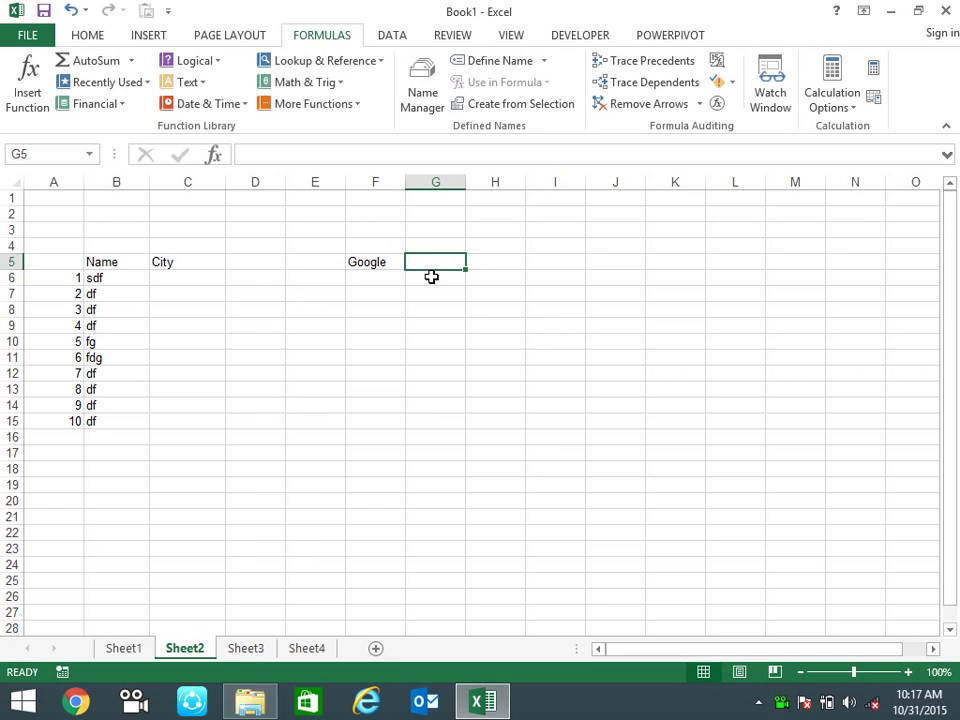
{"action": "type", "text": "=hy"}
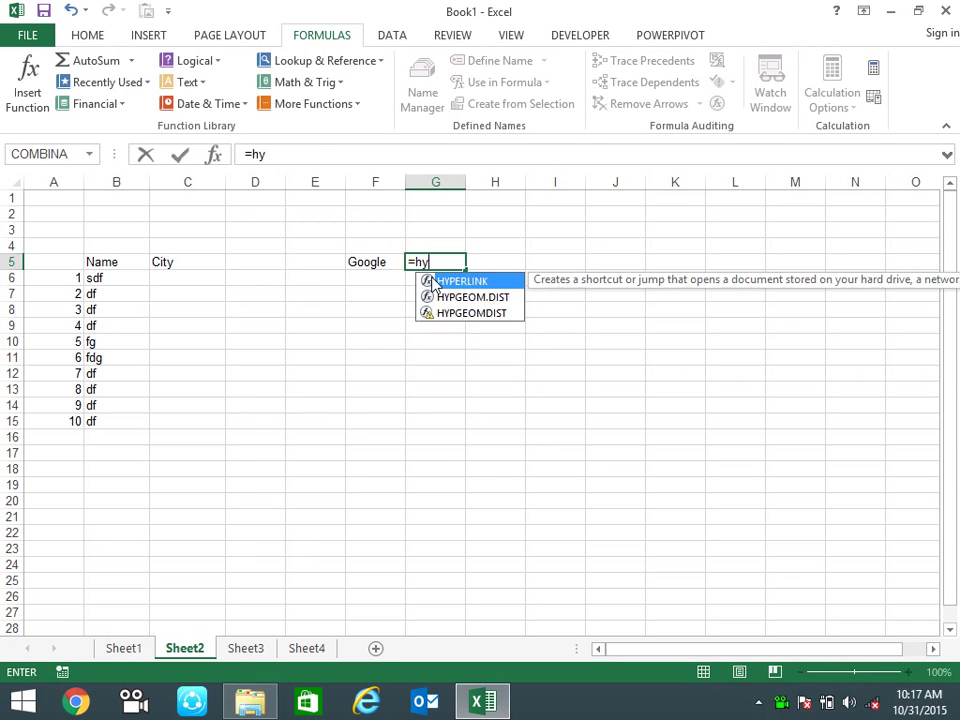
{"action": "double_click", "coordinate": [432, 283]}
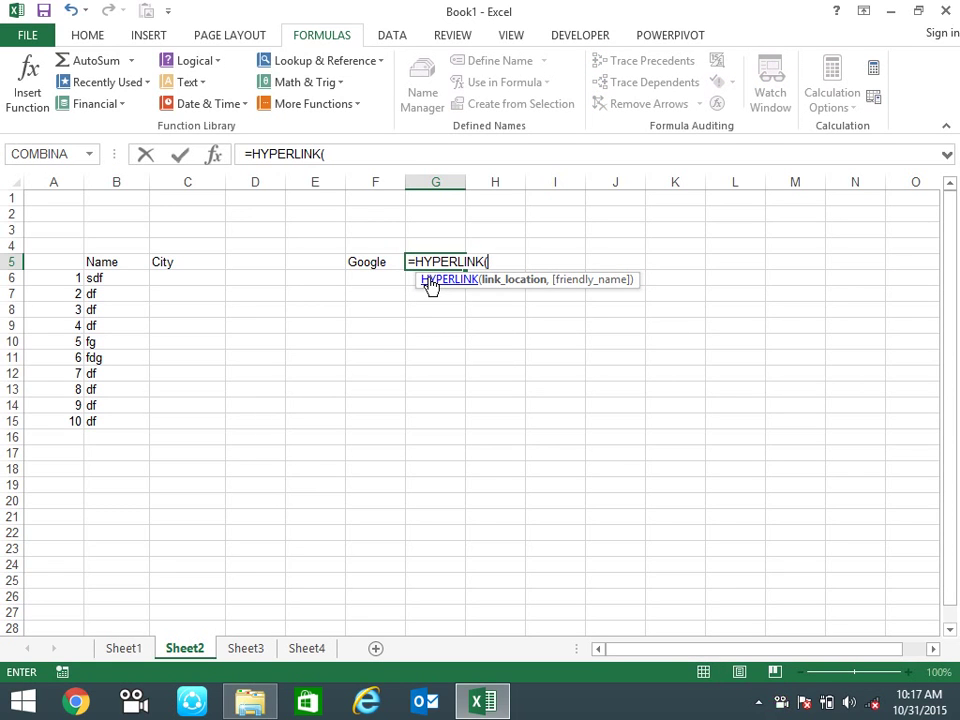
{"action": "type", "text": "http://"}
{"action": "type", "text": "www."}
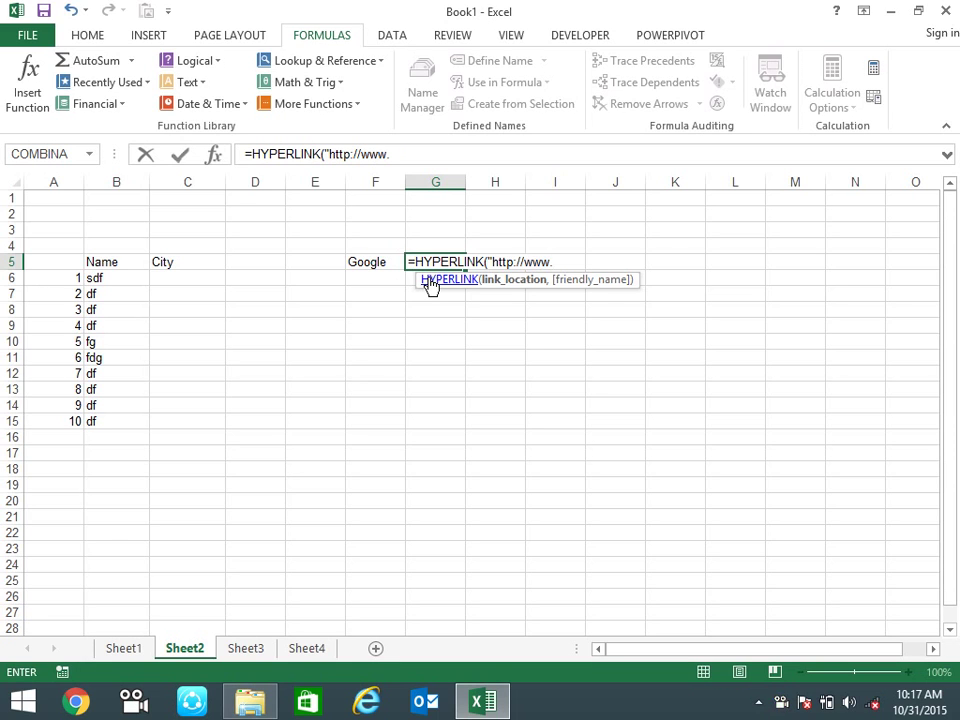
{"action": "type", "text": "\"&"}
{"action": "left_click", "coordinate": [387, 262]}
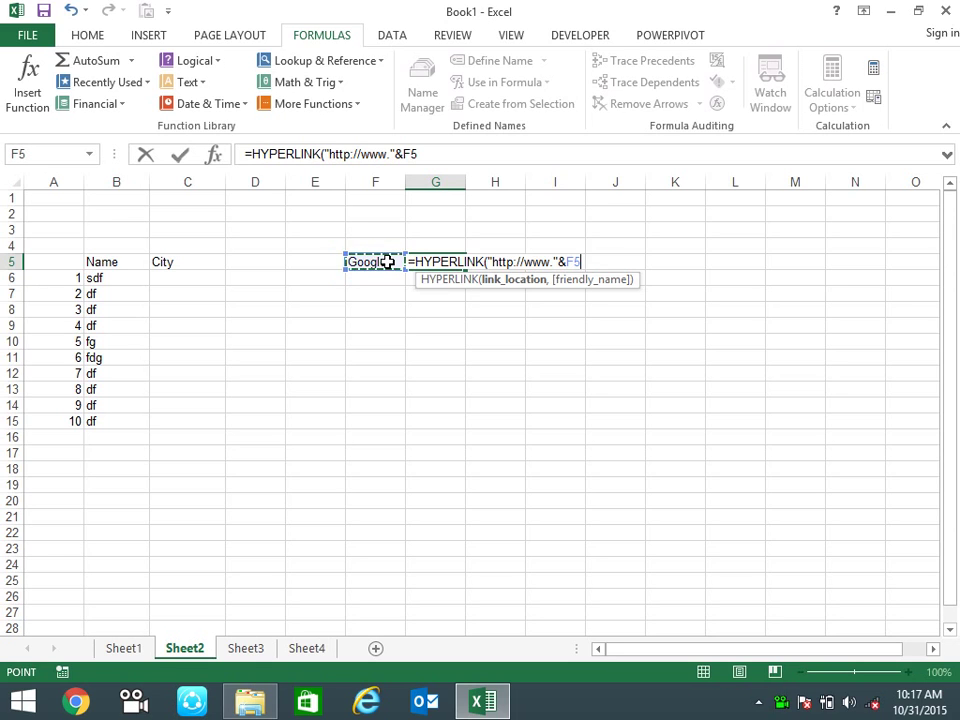
{"action": "type", "text": "&\"."}
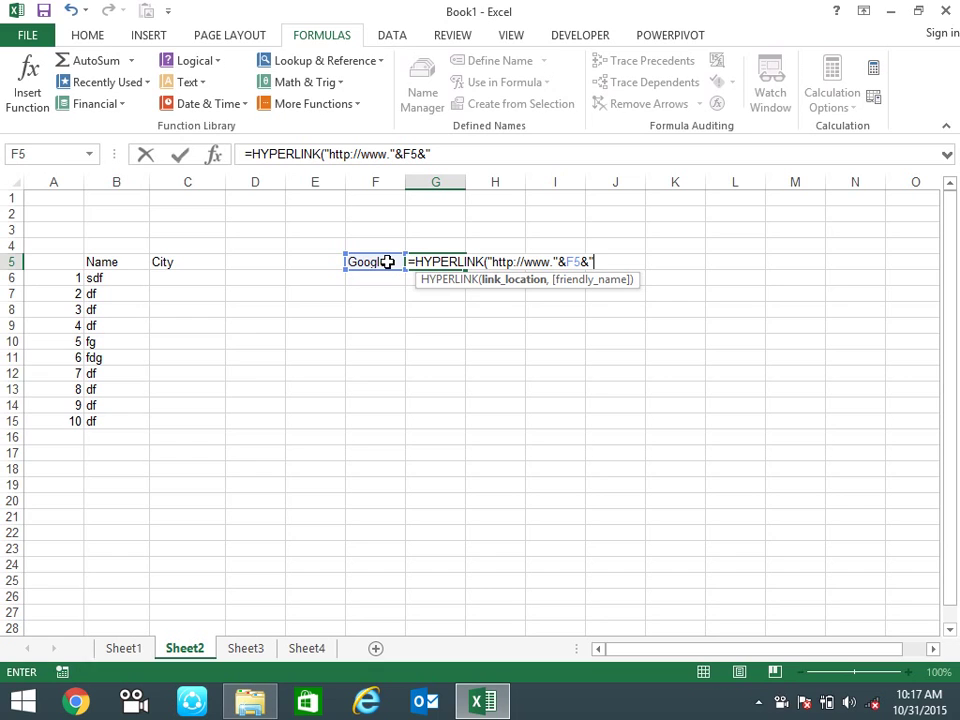
{"action": "type", "text": "com\""}
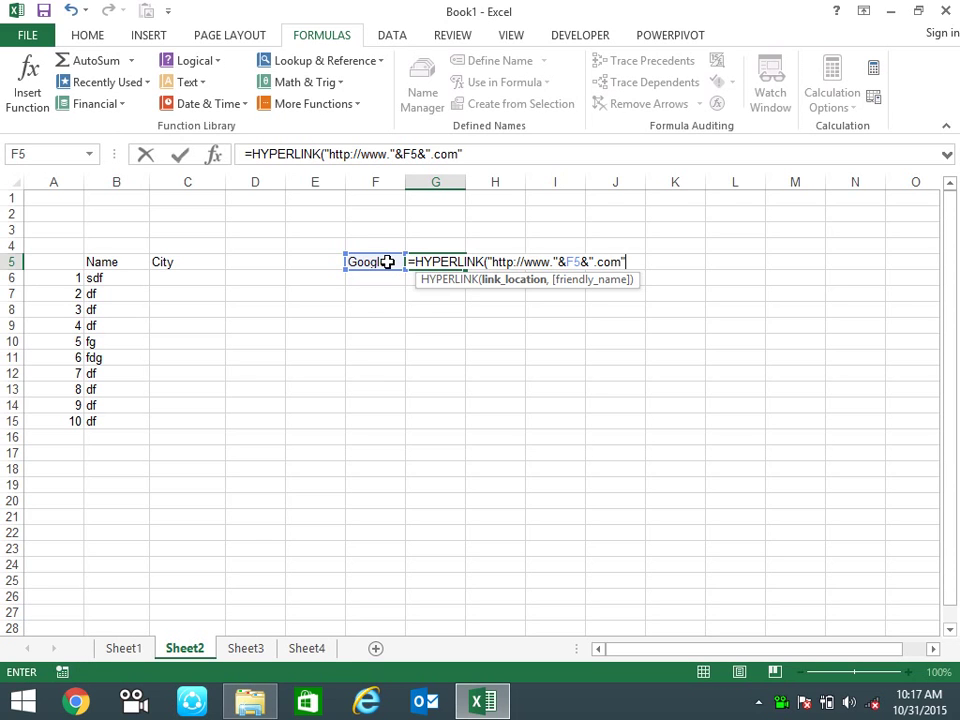
{"action": "type", "text": ","}
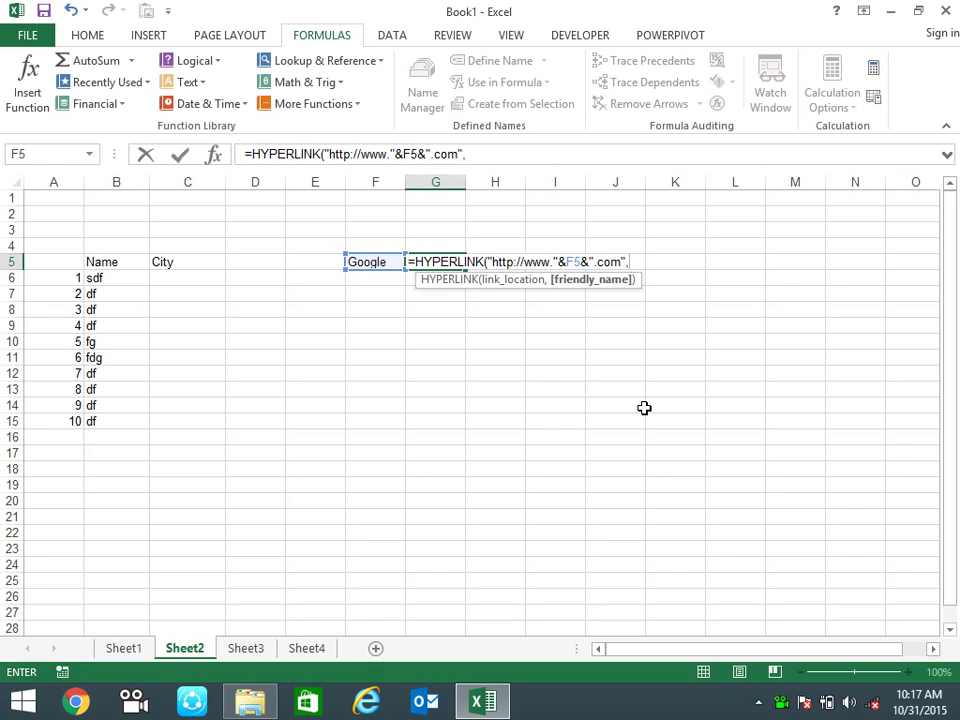
{"action": "type", "text": "\"Cl"}
{"action": "type", "text": "ick"}
{"action": "key", "text": "Return"}
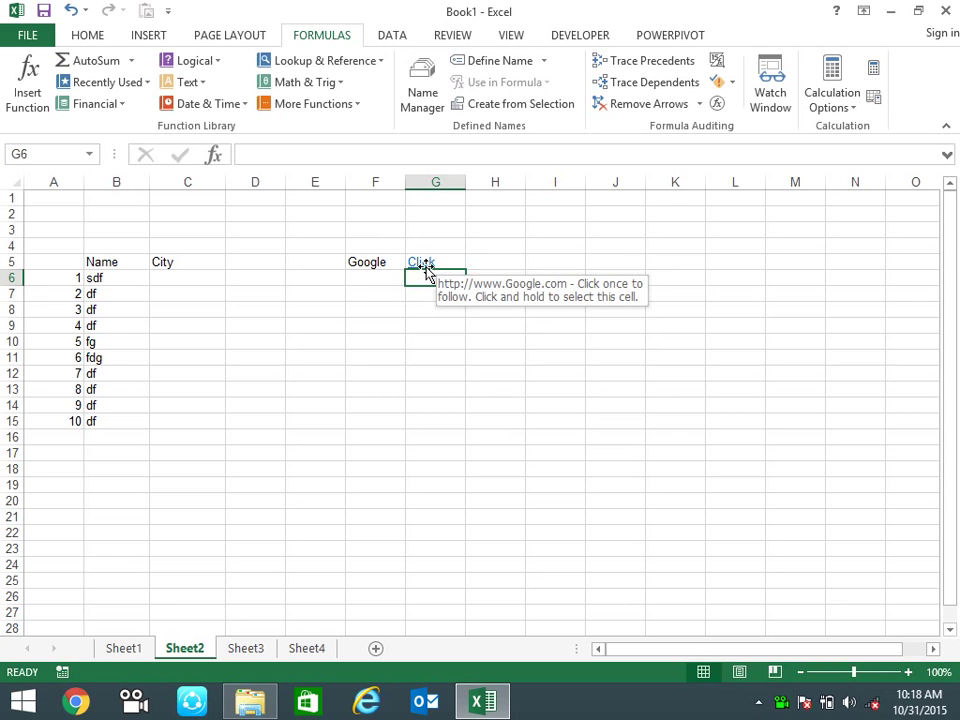
- Change F5 to facebook, then clear both F5 and G5
{"action": "left_click", "coordinate": [360, 260]}
{"action": "type", "text": "facebook"}
{"action": "key", "text": "Return"}
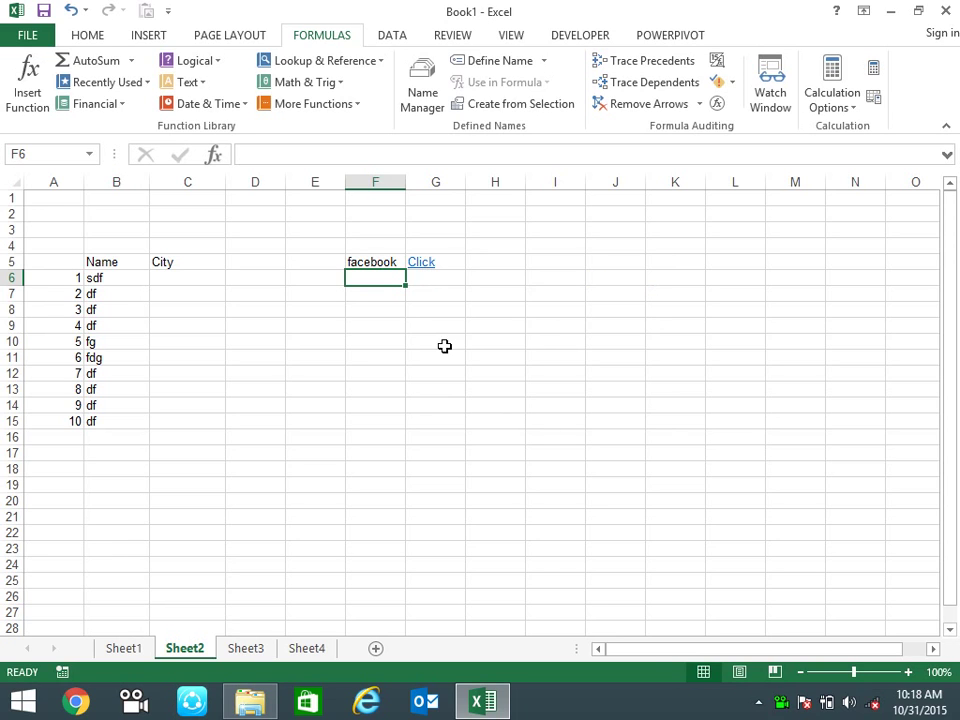
{"action": "key", "text": "Up"}
{"action": "key", "text": "shift+Right"}
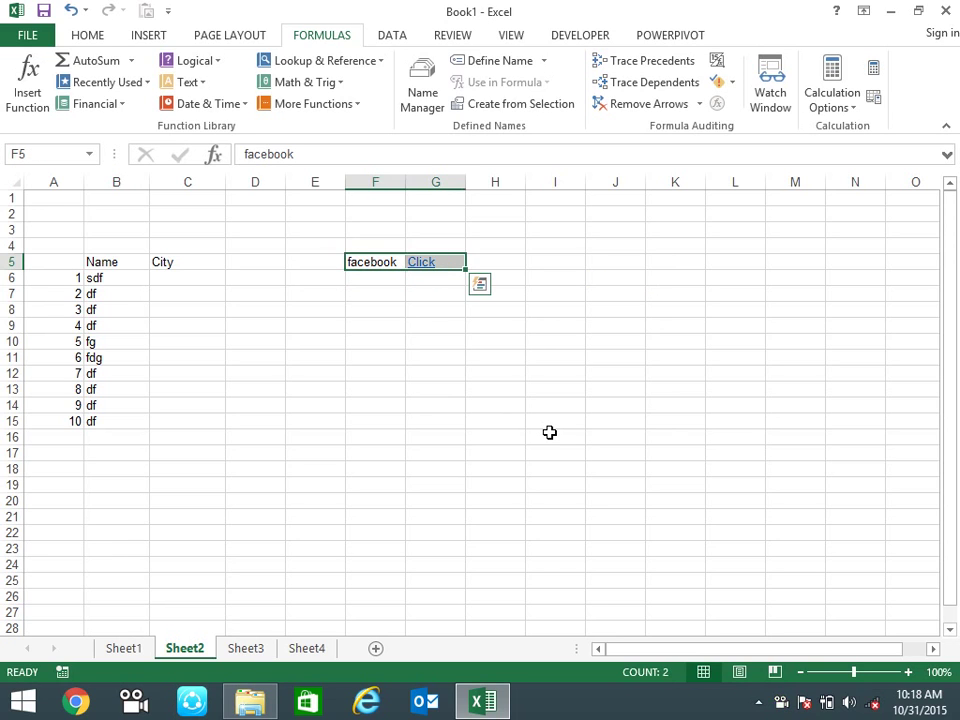
{"action": "key", "text": "Delete"}
- Browse the Lookup & Reference function list on the Formulas ribbon
{"action": "left_click", "coordinate": [352, 311]}
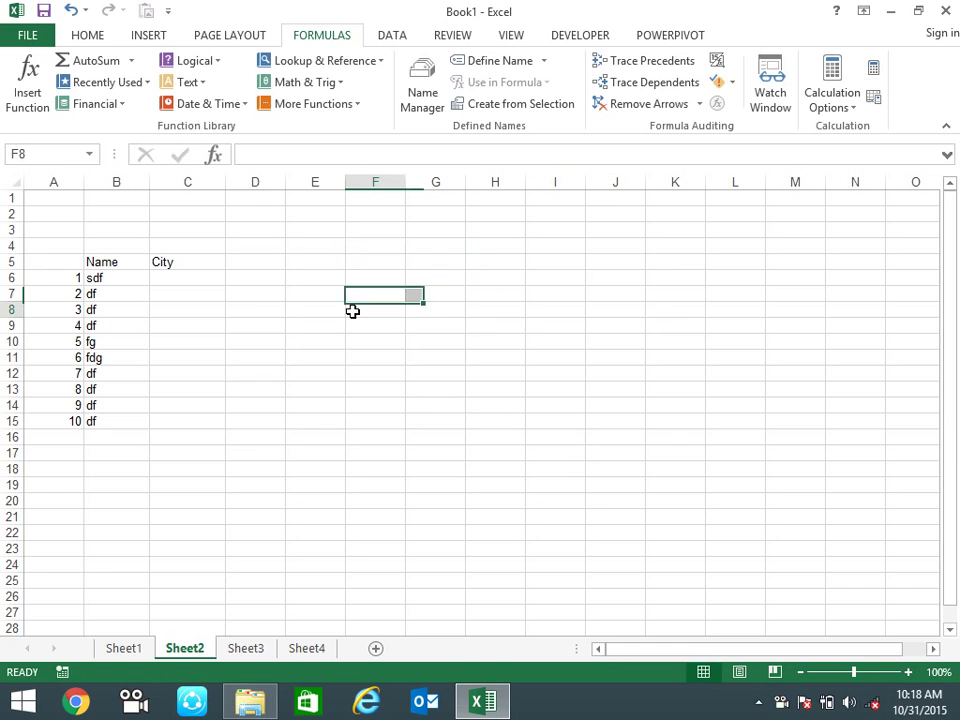
{"action": "left_click", "coordinate": [378, 62]}
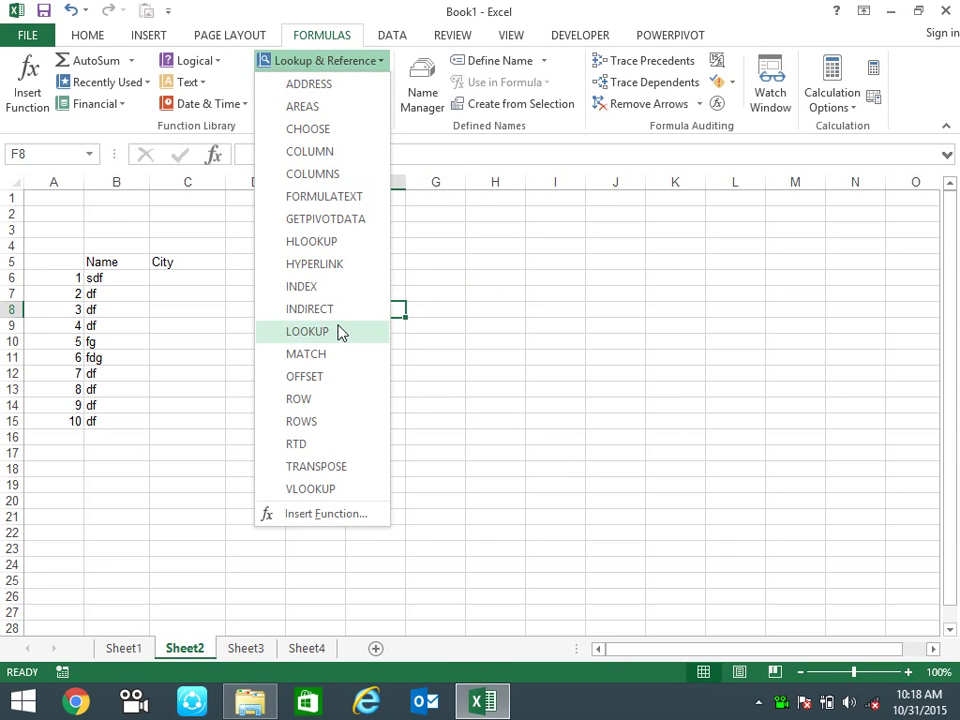
{"action": "left_click", "coordinate": [491, 362]}
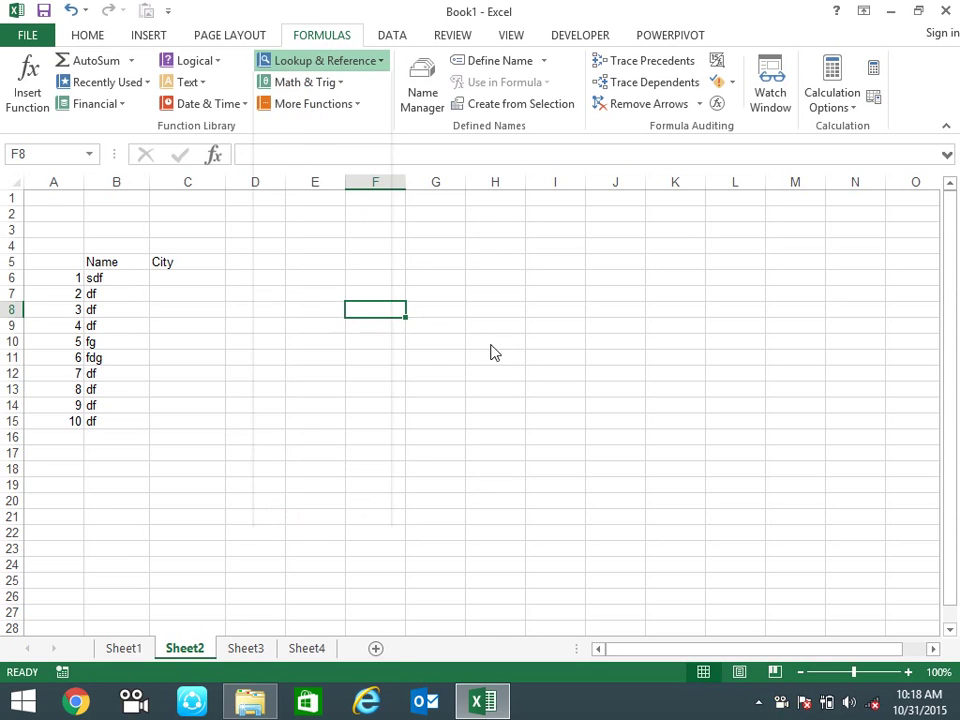
{"action": "left_click", "coordinate": [330, 292]}
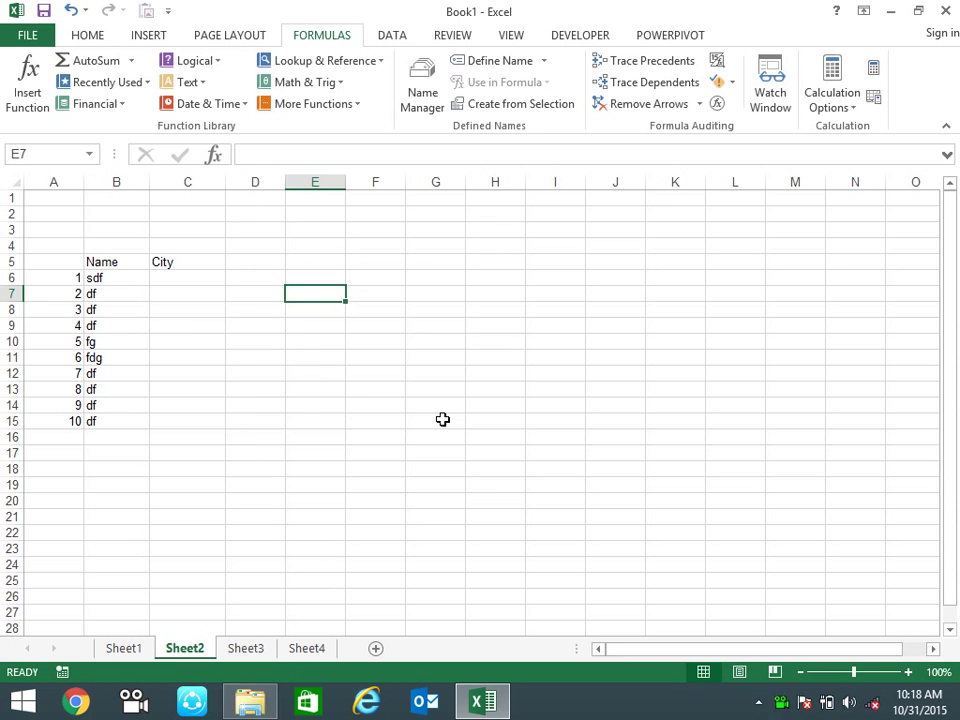
- Enter =TRANSPOSE(A6:B15) as an array formula over F14:M16
{"action": "left_click", "coordinate": [386, 409]}
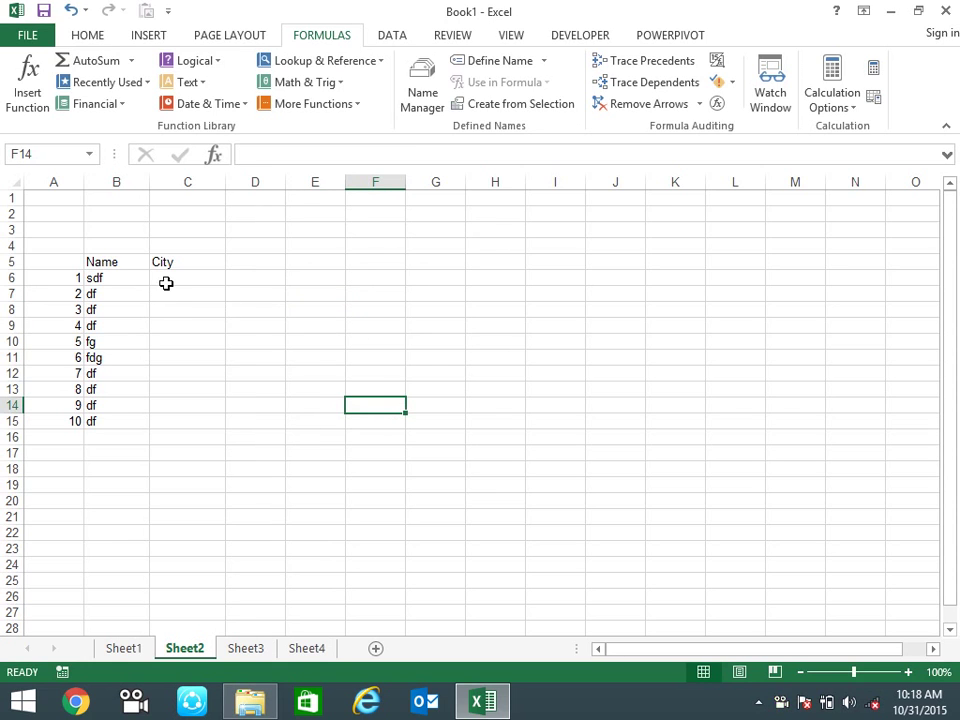
{"action": "type", "text": "="}
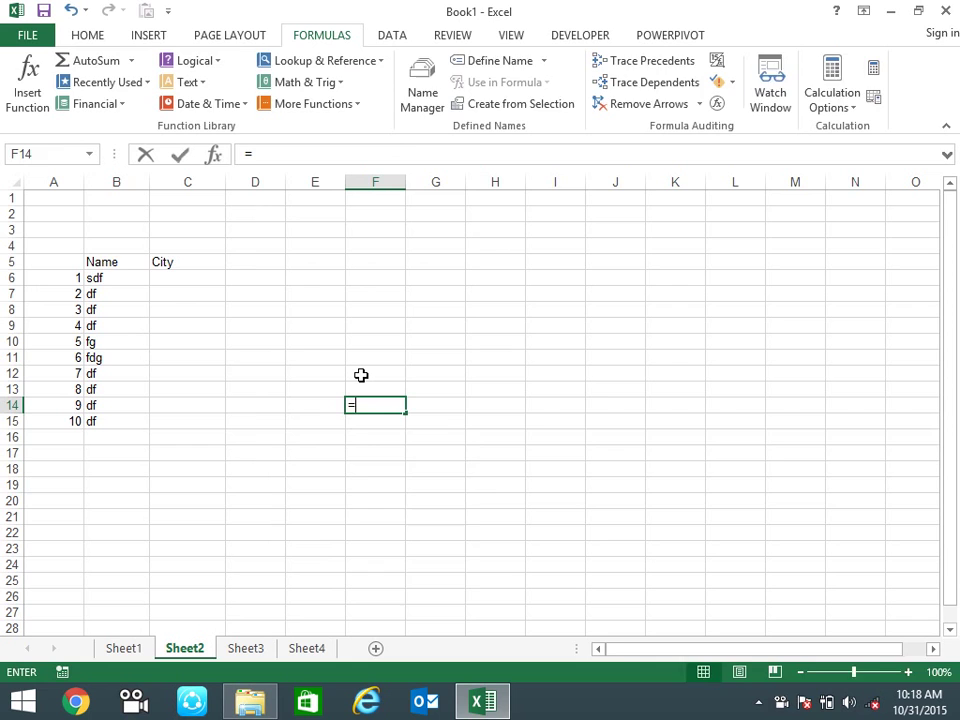
{"action": "type", "text": "tr"}
{"action": "key", "text": "Tab"}
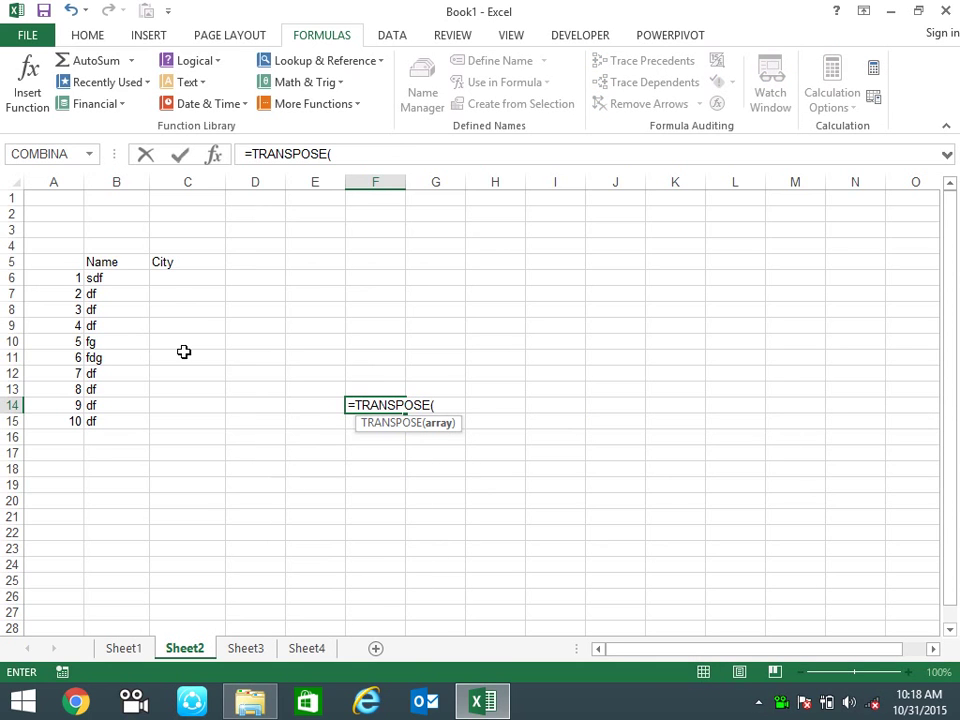
{"action": "left_click_drag", "start_coordinate": [65, 273], "coordinate": [115, 416]}
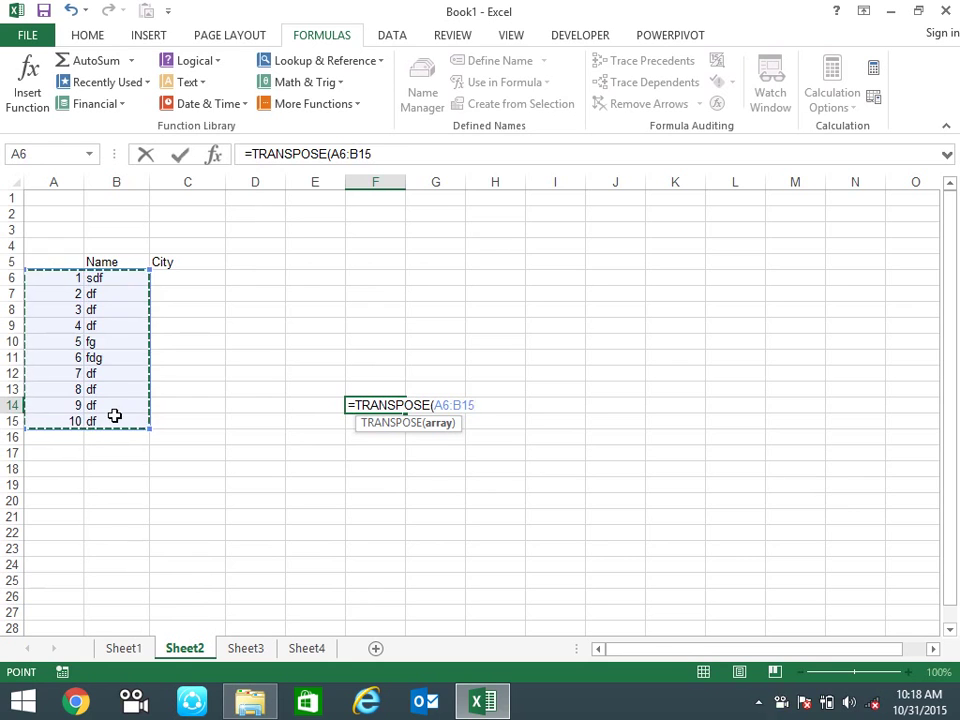
{"action": "key", "text": "Return"}
{"action": "left_click_drag", "start_coordinate": [370, 404], "coordinate": [776, 431]}
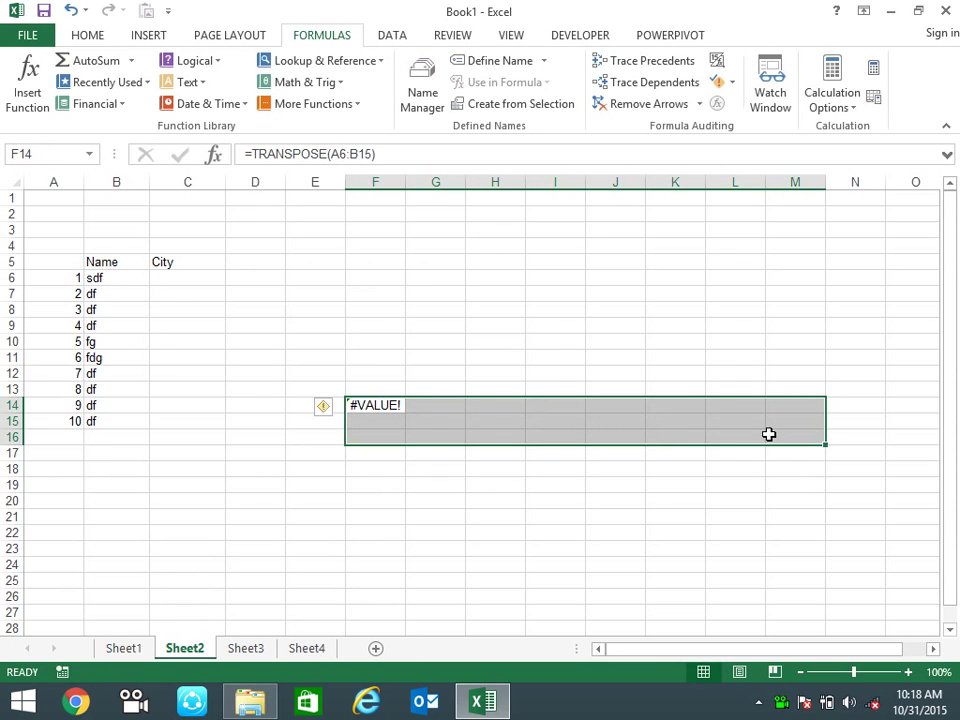
{"action": "key", "text": "F2"}
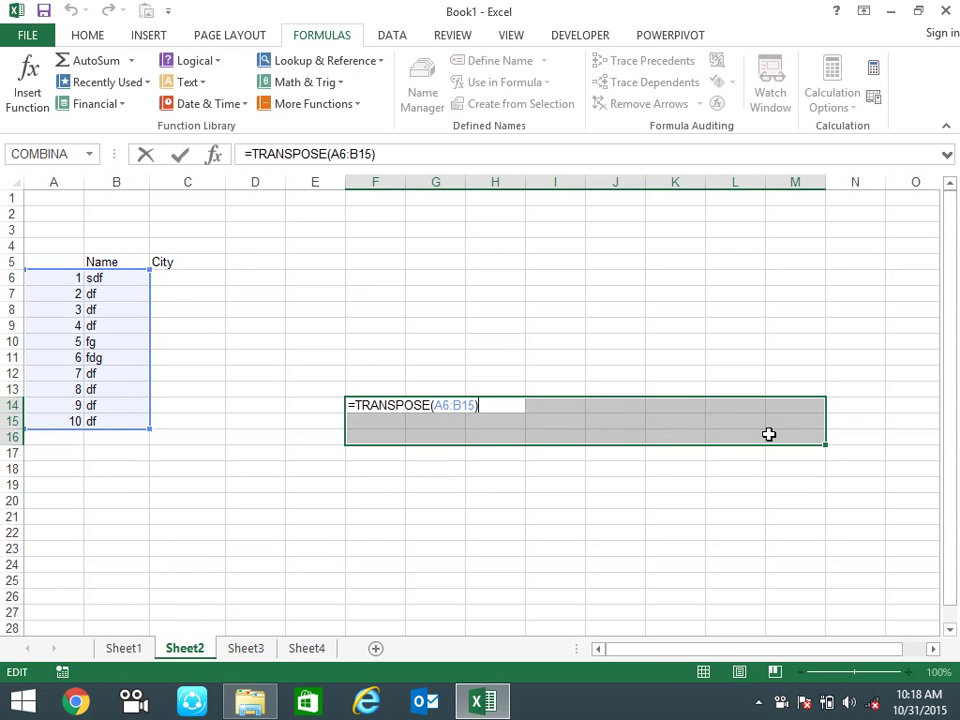
{"action": "key", "text": "ctrl+shift+Return"}
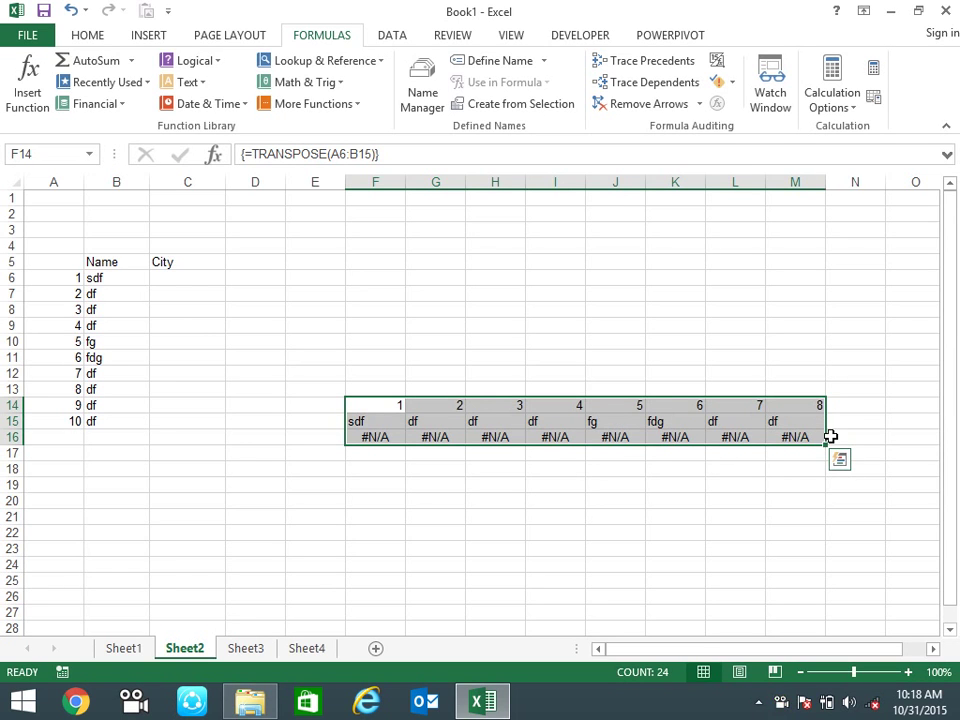
- Rename the roll number 8 entry in B13 to sandeep
{"action": "left_click_drag", "start_coordinate": [95, 391], "coordinate": [187, 391]}
{"action": "left_click", "coordinate": [95, 391]}
{"action": "type", "text": "sandee"}
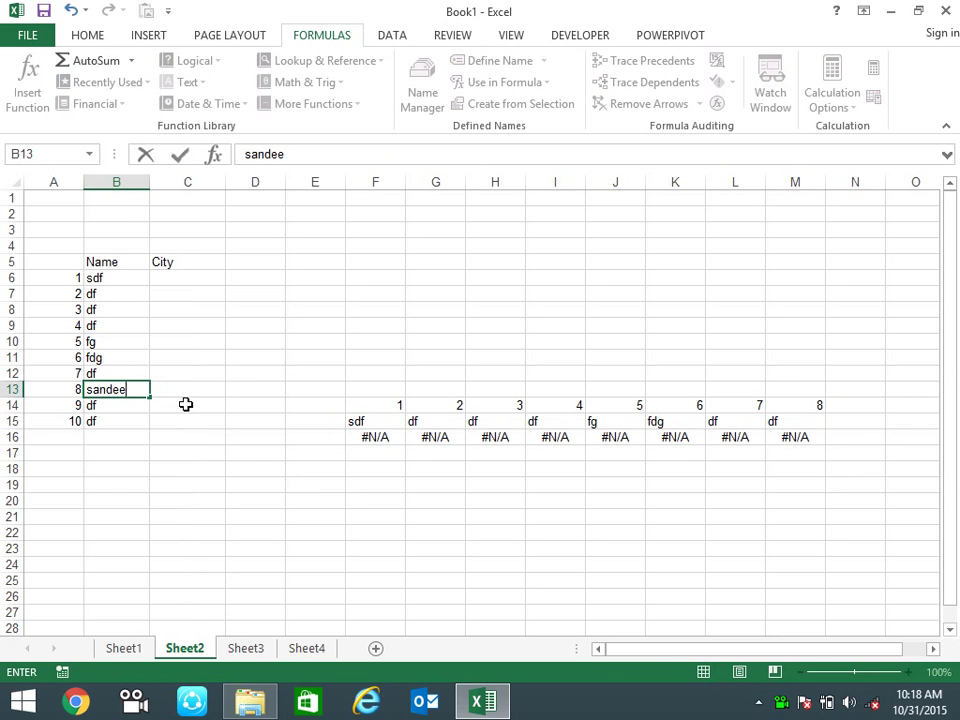
{"action": "type", "text": "p"}
{"action": "key", "text": "Return"}
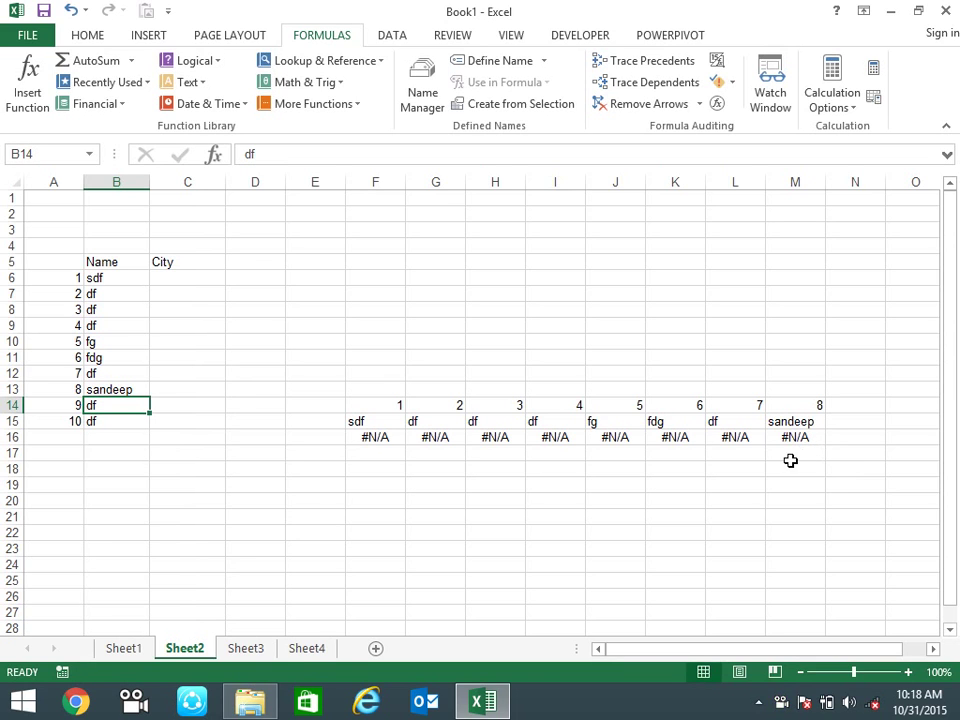
- Inspect cells of the F14:M16 transposed array to confirm sandeep appears
{"action": "left_click_drag", "start_coordinate": [400, 404], "coordinate": [795, 437]}
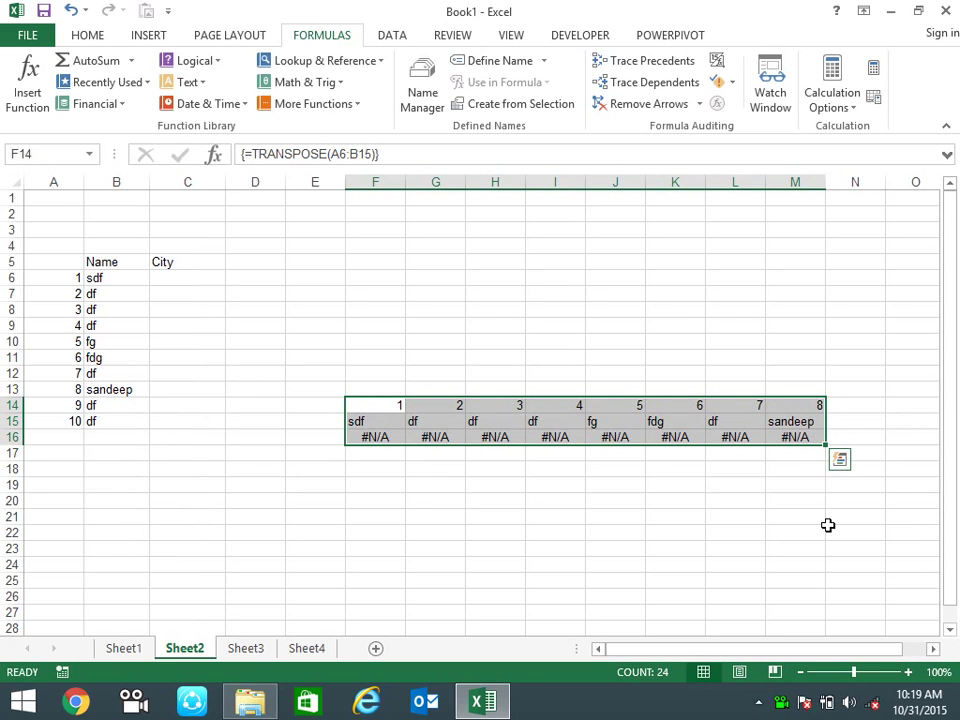
{"action": "left_click", "coordinate": [416, 436]}
{"action": "left_click", "coordinate": [458, 422]}
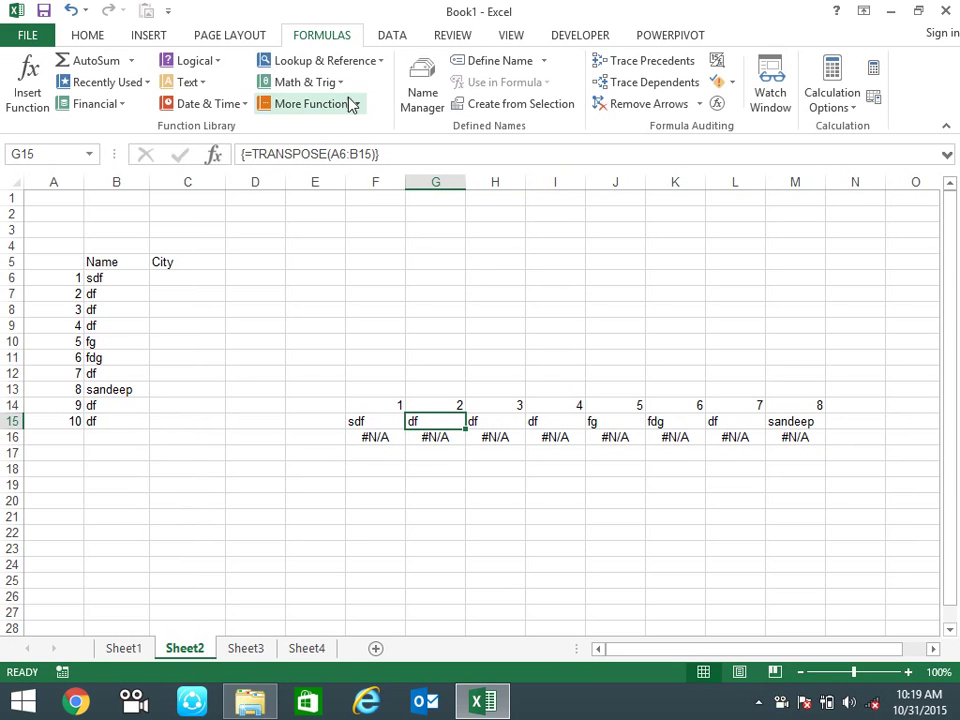
{"action": "left_click", "coordinate": [638, 424]}
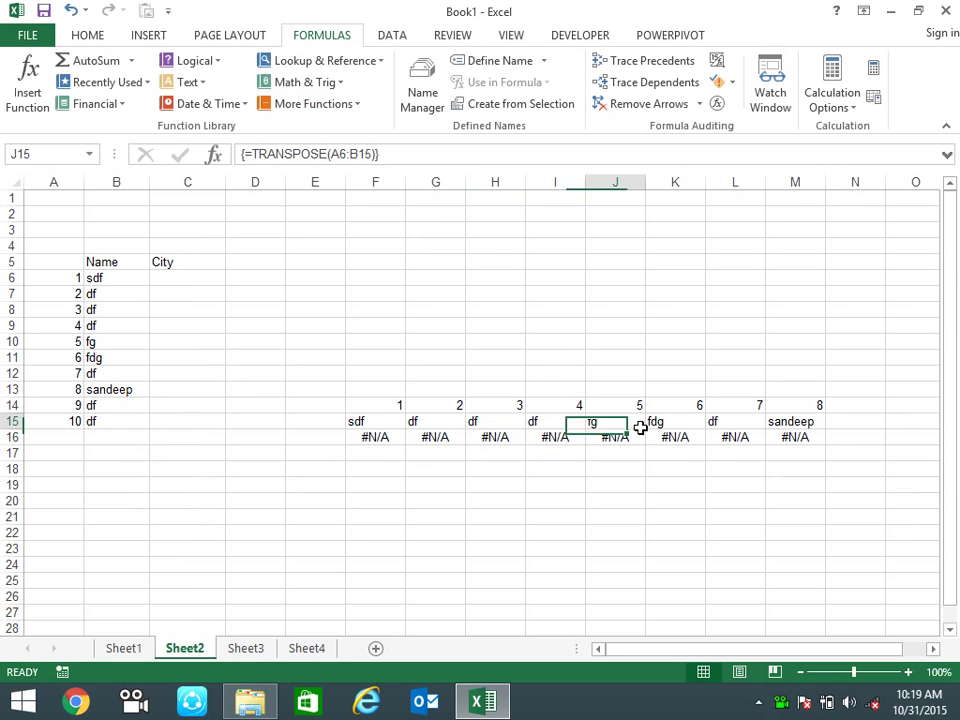
{"action": "left_click", "coordinate": [490, 406]}
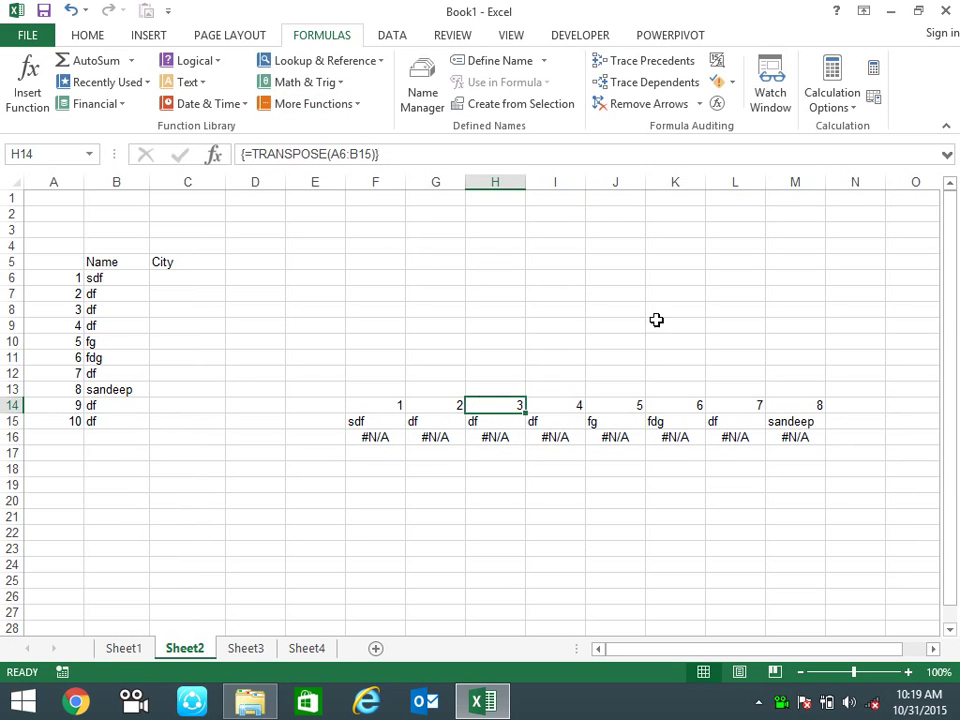
- Select the current array via Find & Select > Go To Special and delete it
{"action": "left_click", "coordinate": [95, 36]}
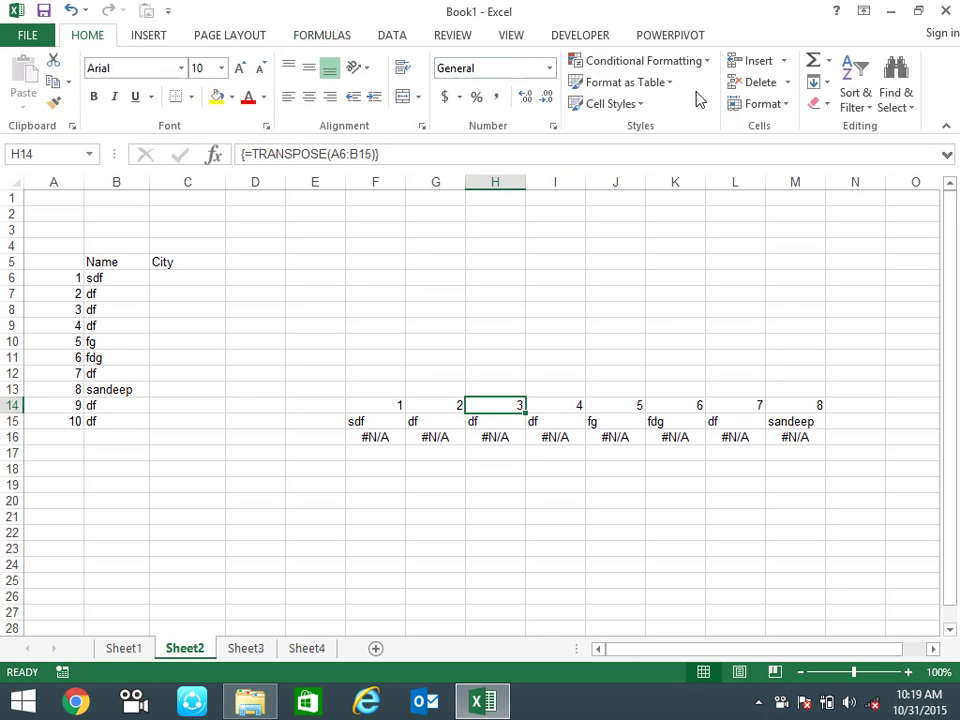
{"action": "left_click", "coordinate": [913, 107]}
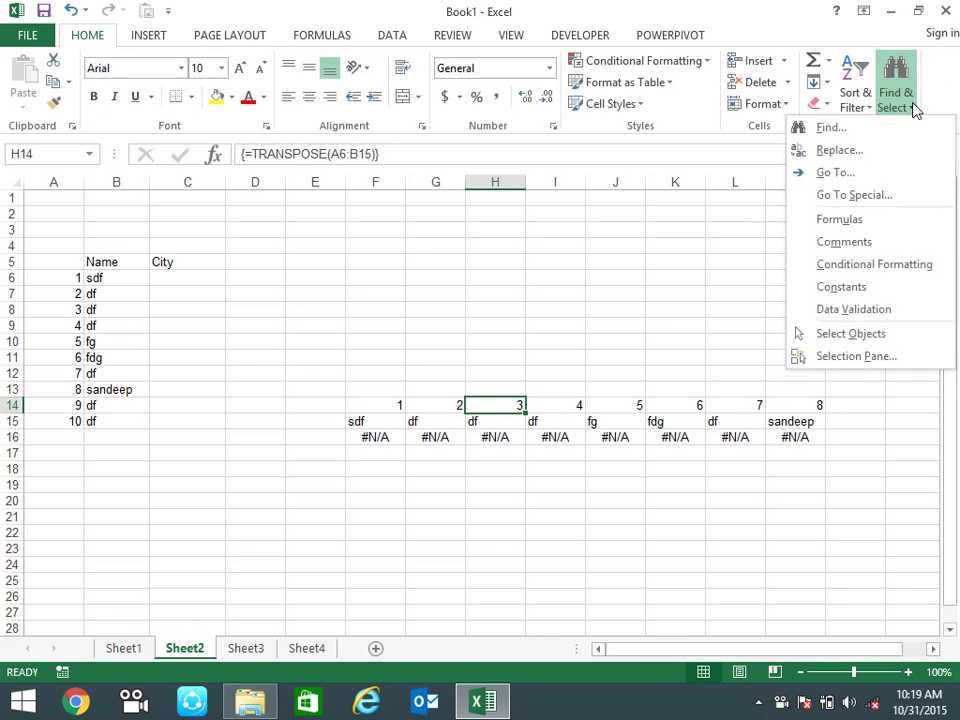
{"action": "left_click", "coordinate": [903, 197]}
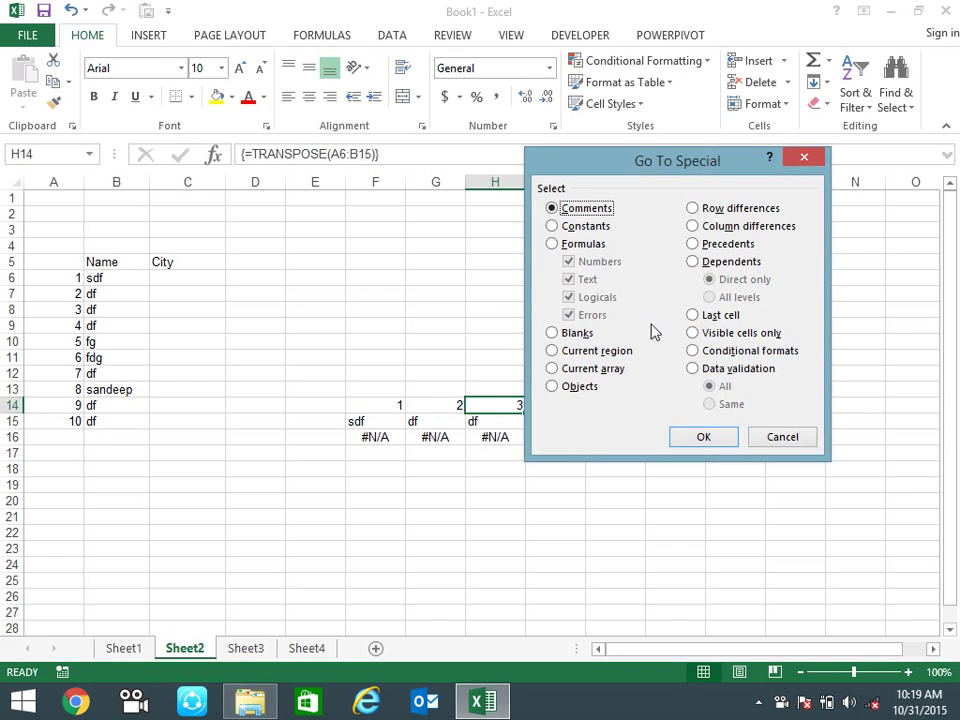
{"action": "left_click", "coordinate": [578, 368]}
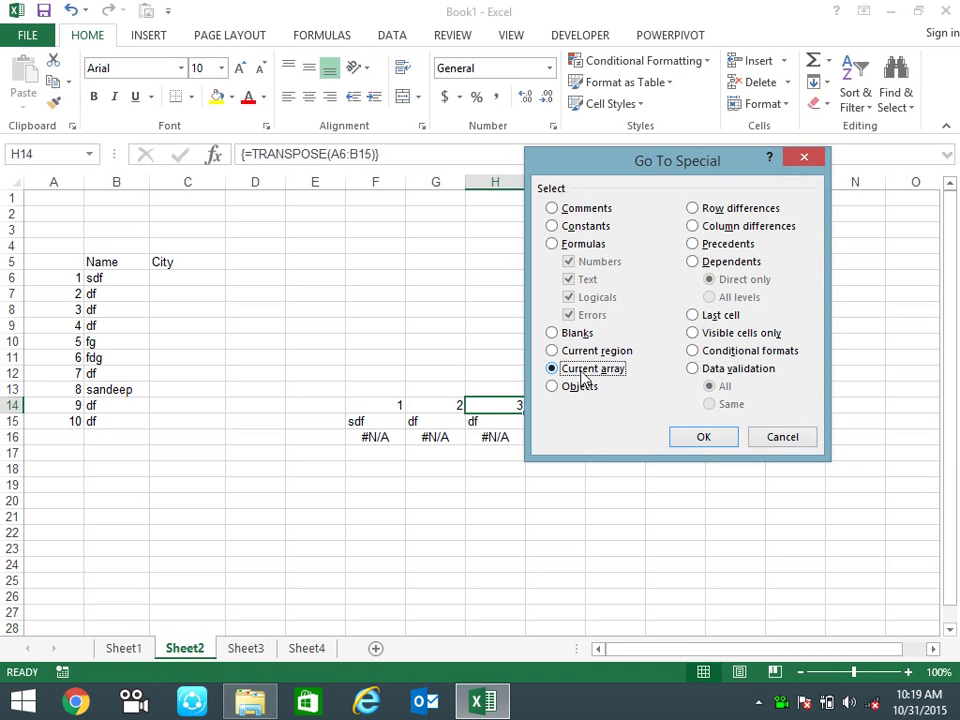
{"action": "left_click", "coordinate": [698, 440]}
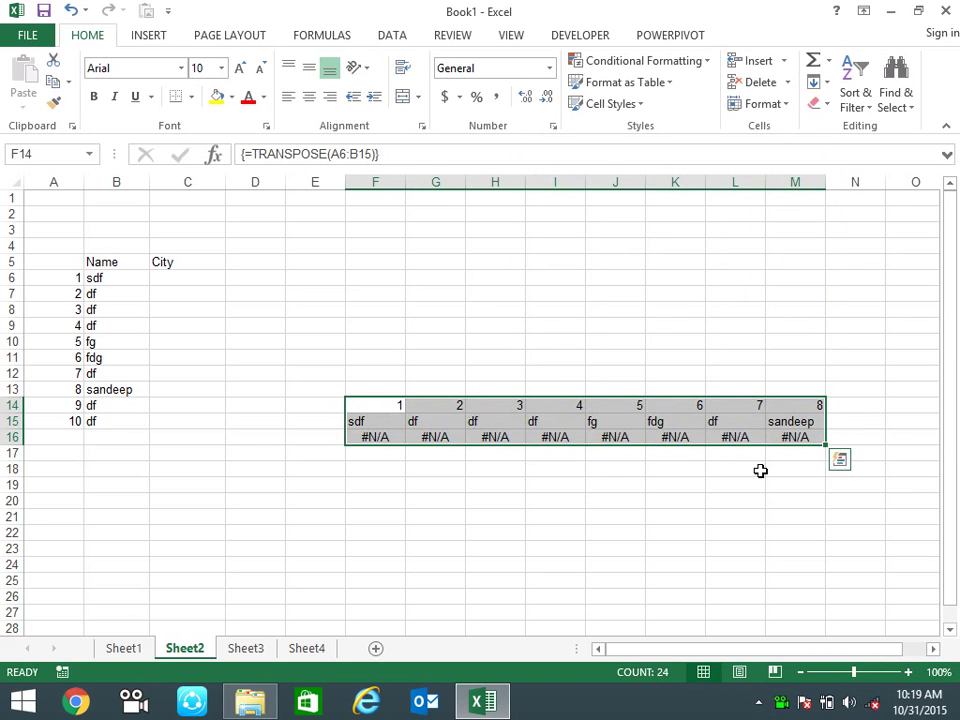
{"action": "key", "text": "Delete"}
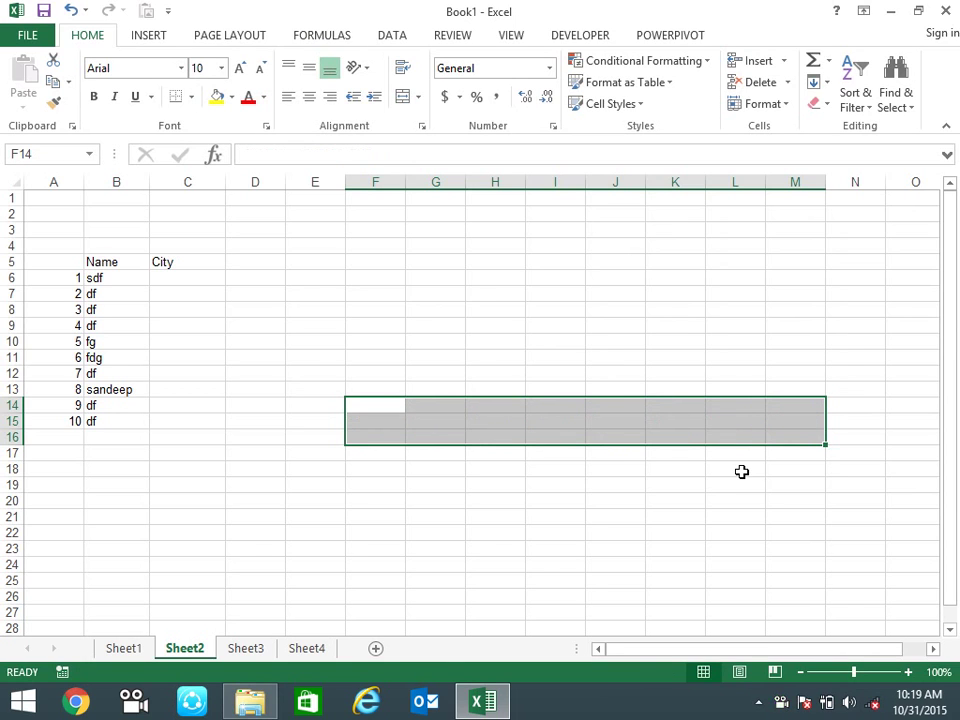
{"action": "left_click", "coordinate": [495, 357]}
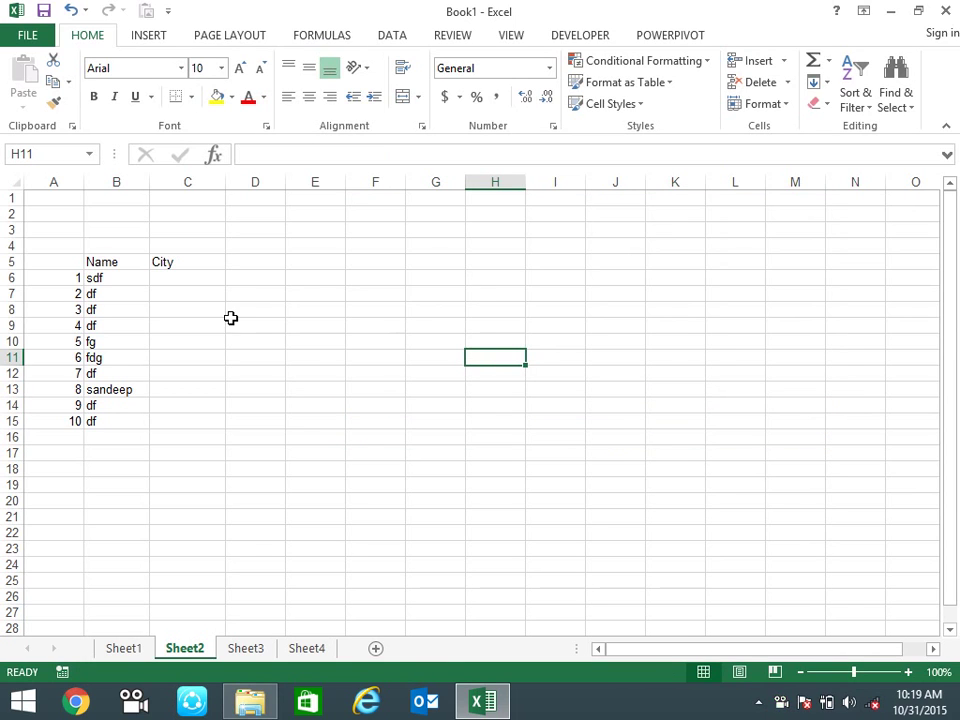
- Glance at the Lookup & Reference functions, then clear the table in A5:C15
{"action": "left_click", "coordinate": [318, 38]}
{"action": "left_click", "coordinate": [378, 61]}
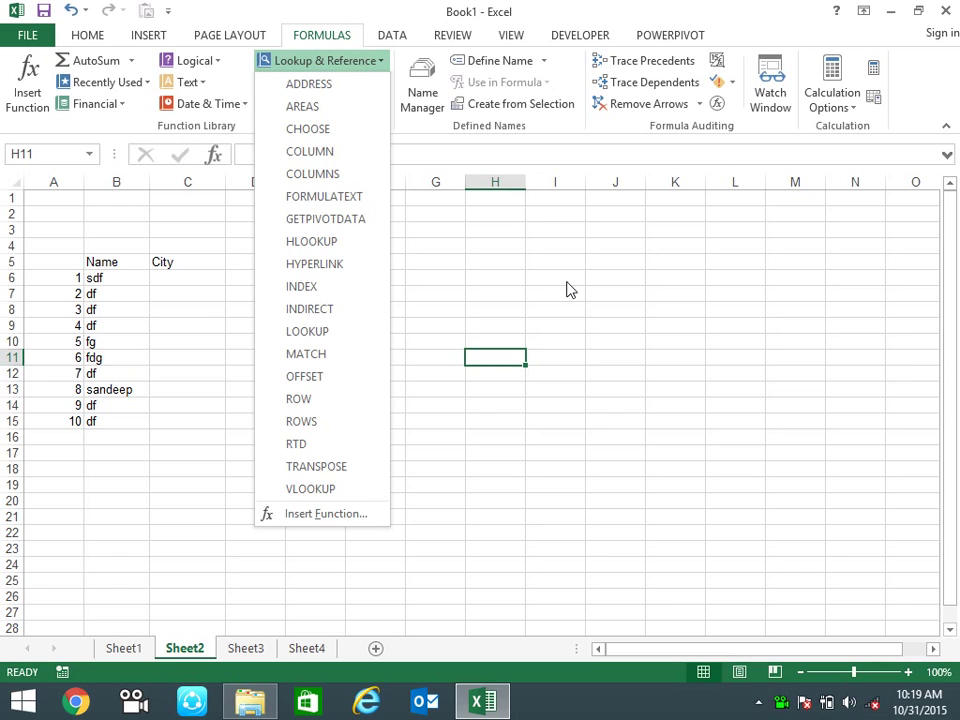
{"action": "left_click", "coordinate": [566, 289]}
{"action": "left_click", "coordinate": [349, 294]}
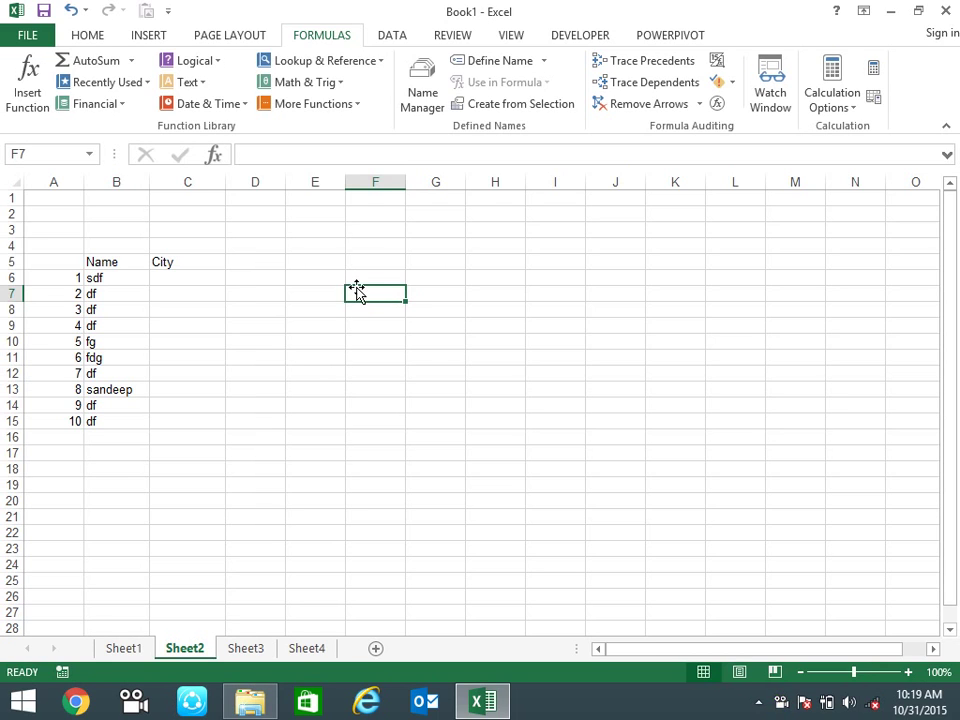
{"action": "left_click", "coordinate": [334, 260]}
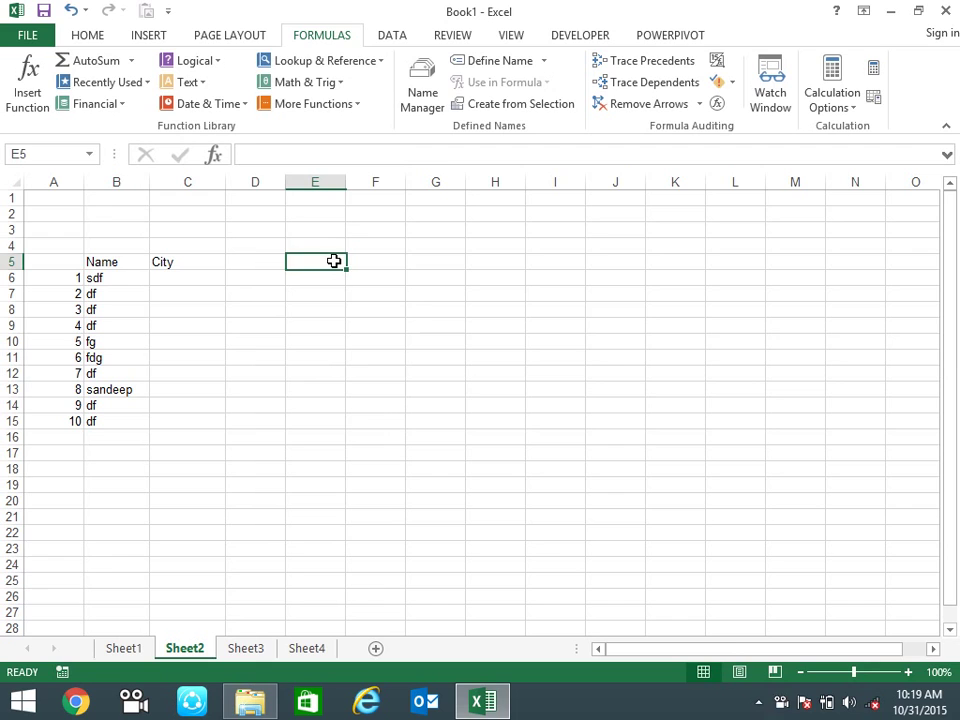
{"action": "mouse_move", "coordinate": [77, 261]}
{"action": "left_mouse_down"}
{"action": "mouse_move", "coordinate": [103, 261]}
{"action": "mouse_move", "coordinate": [146, 293]}
{"action": "mouse_move", "coordinate": [156, 425]}
{"action": "left_mouse_up"}
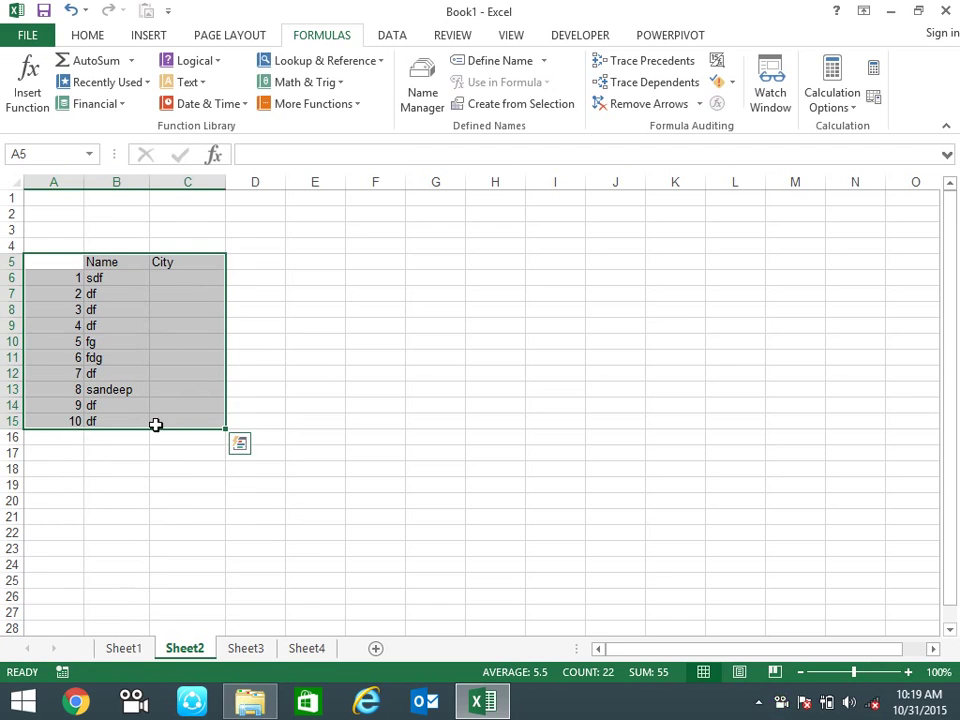
{"action": "key", "text": "Delete"}
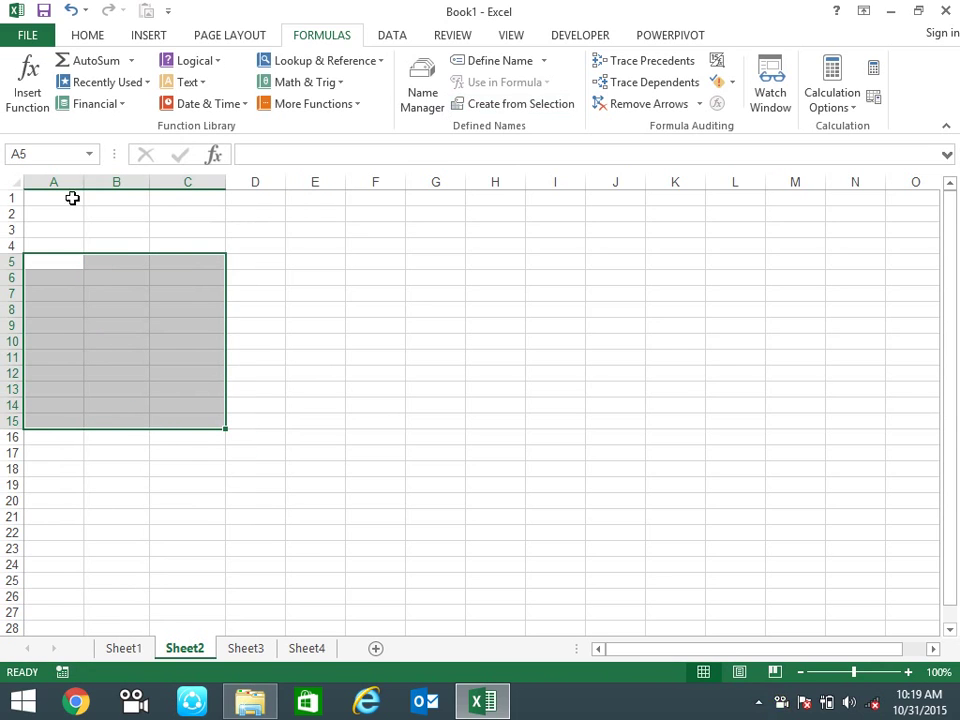
- Enter the Roll No header in A4
{"action": "left_click", "coordinate": [76, 244]}
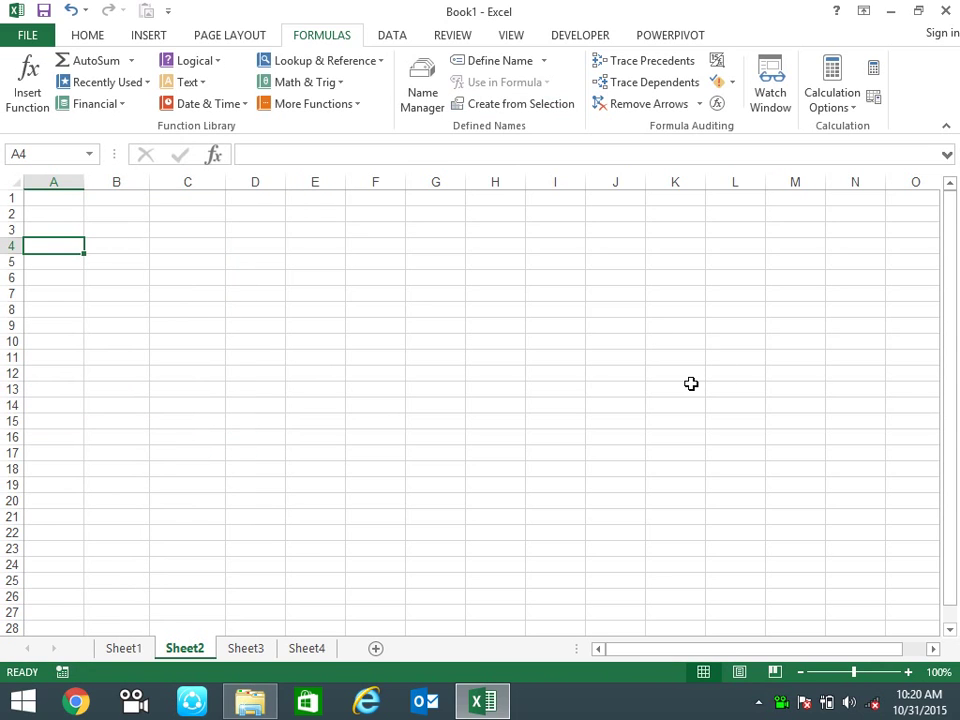
{"action": "type", "text": "D"}
{"action": "key", "text": "BackSpace"}
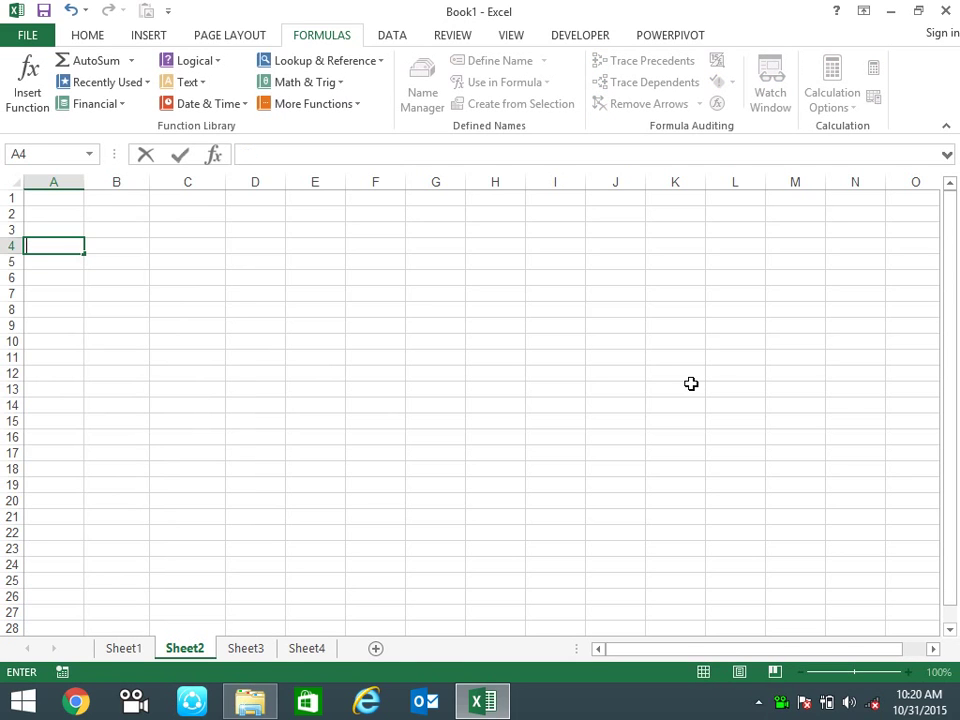
{"action": "type", "text": "Roo"}
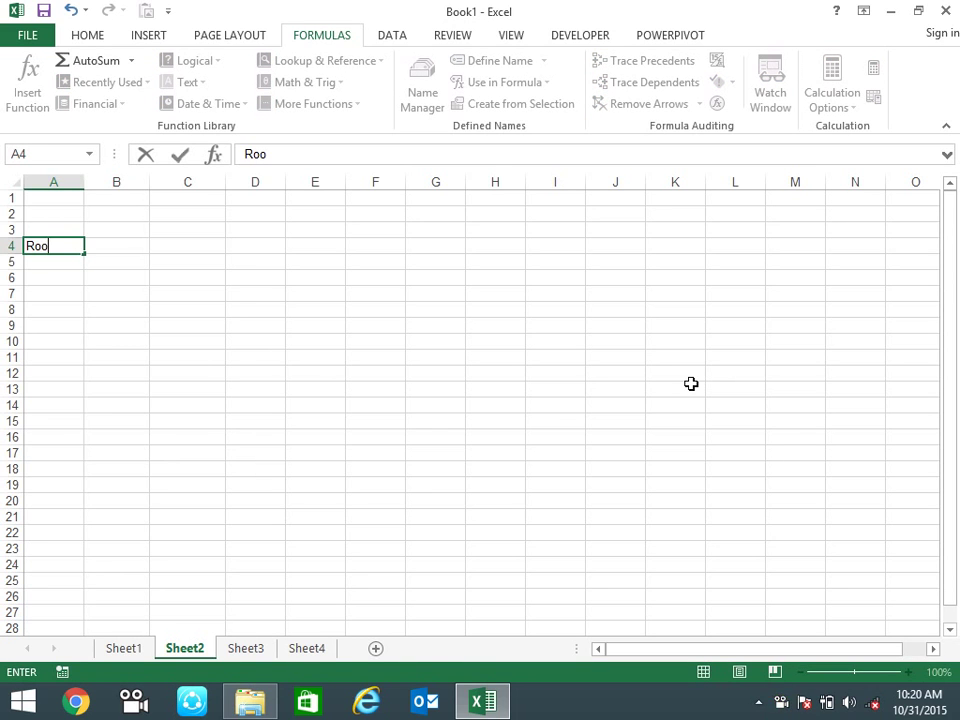
{"action": "type", "text": "No"}
{"action": "key", "text": "Return"}
{"action": "key", "text": "Up"}
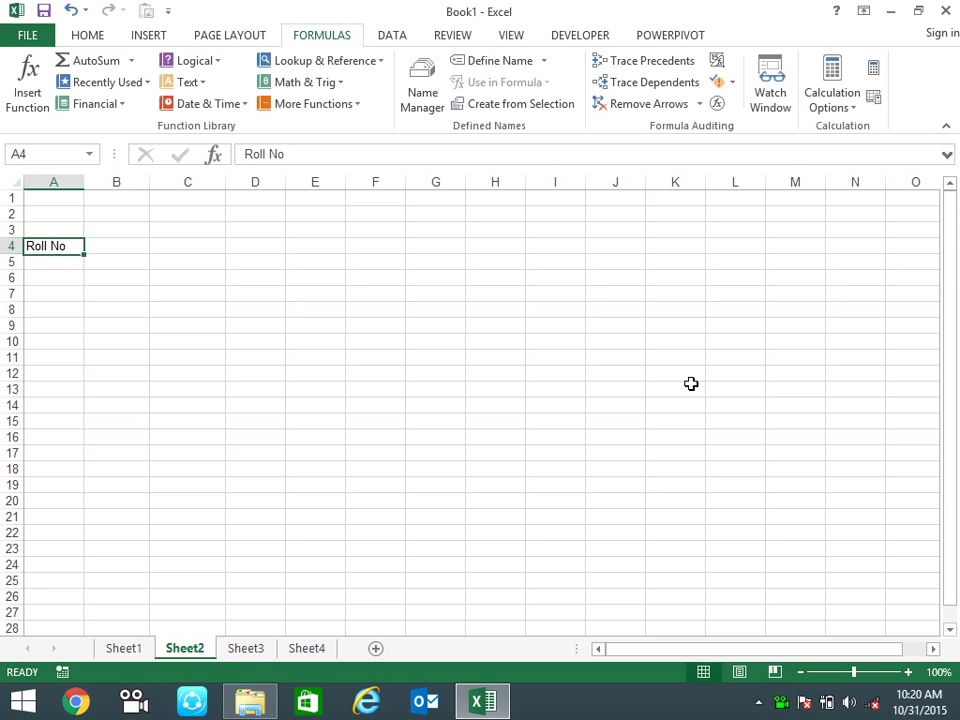
{"action": "key", "text": "Right"}
- Add the headers Name, Hindi, English and Maths across B4:E4
{"action": "type", "text": "Name"}
{"action": "key", "text": "Tab"}
{"action": "type", "text": "Hindi"}
{"action": "key", "text": "Tab"}
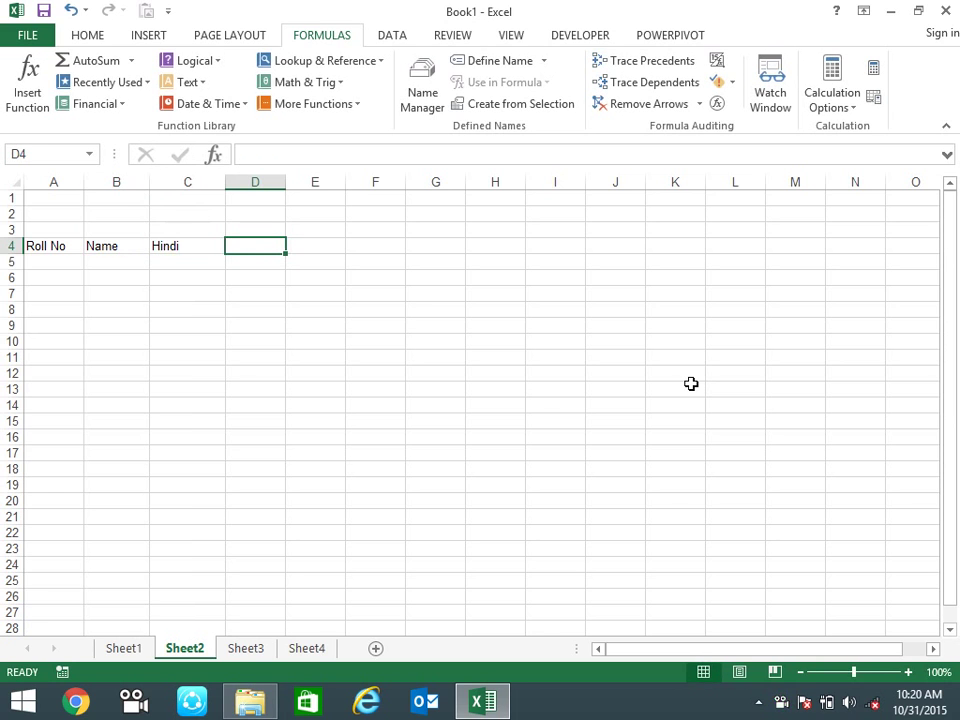
{"action": "type", "text": "English"}
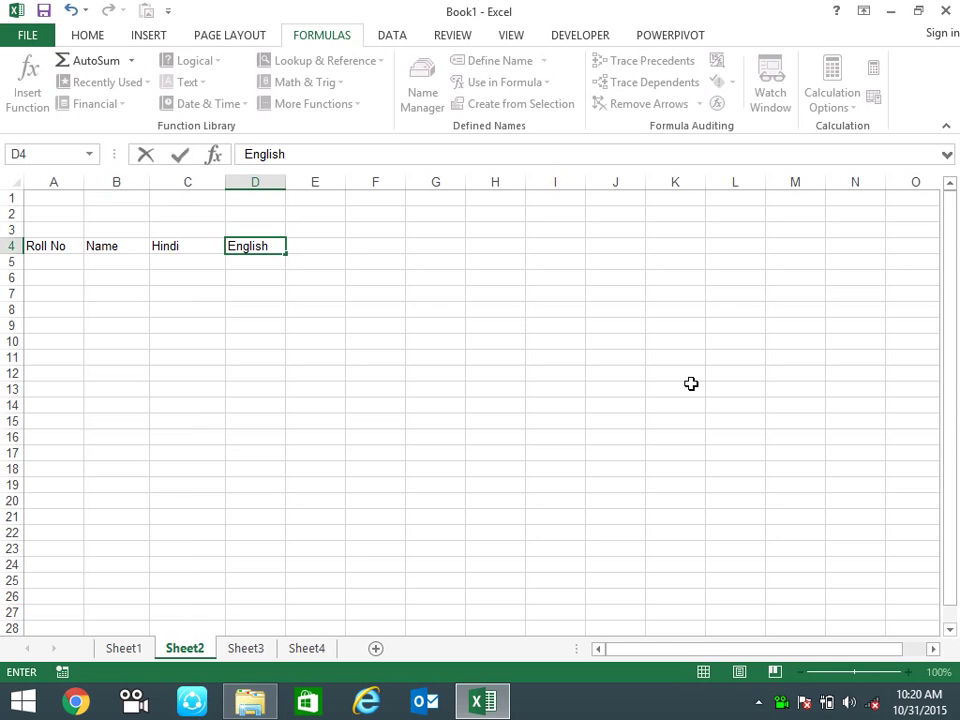
{"action": "key", "text": "Tab"}
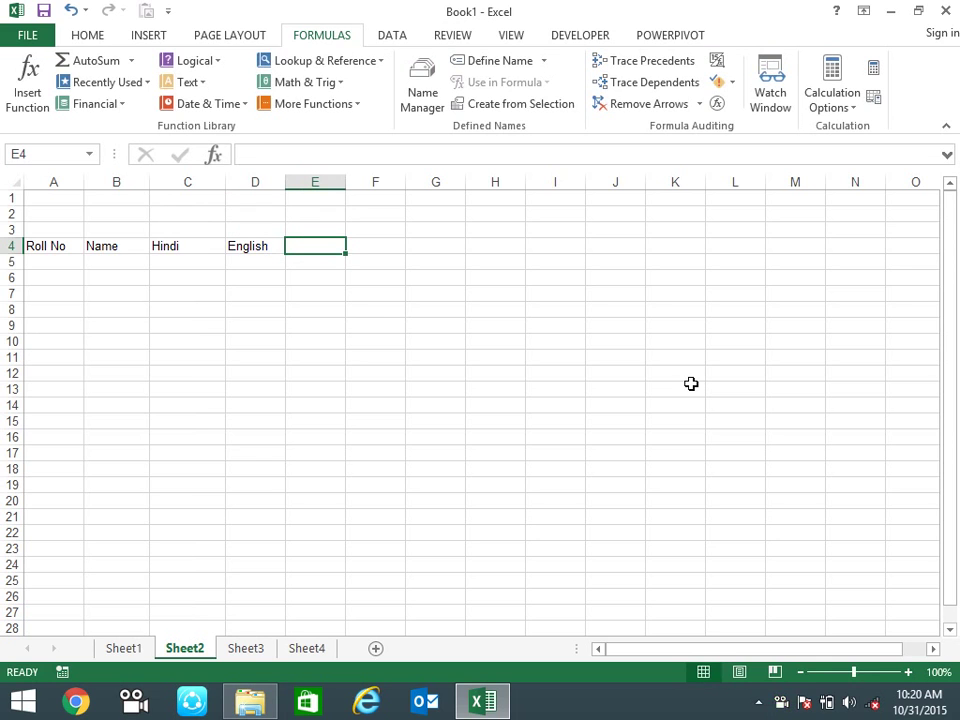
{"action": "type", "text": "Maths"}
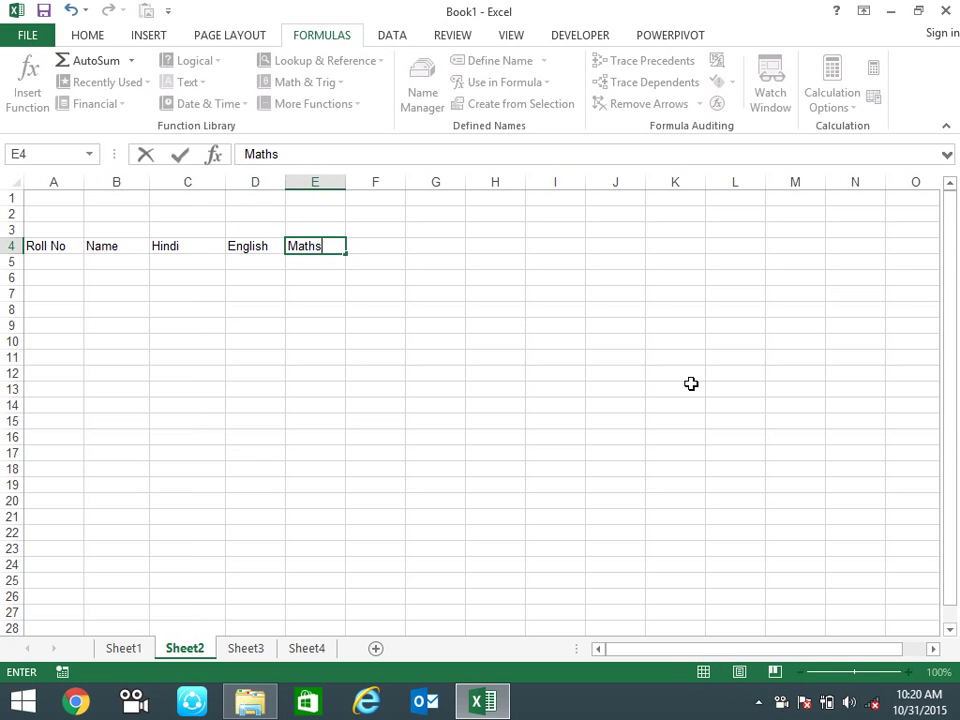
{"action": "key", "text": "Return"}
- Fill A5:A18 with =RANDBETWEEN(42000,43000) using Ctrl+Enter
{"action": "left_click", "coordinate": [55, 261]}
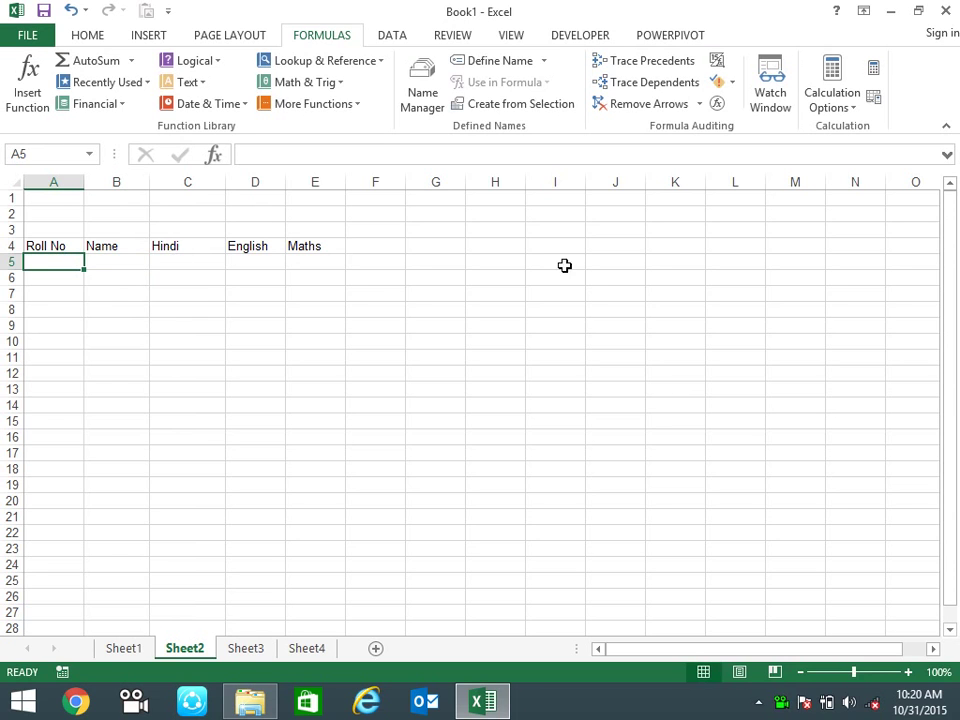
{"action": "mouse_move", "coordinate": [49, 264]}
{"action": "left_mouse_down"}
{"action": "mouse_move", "coordinate": [11, 513]}
{"action": "mouse_move", "coordinate": [42, 462]}
{"action": "left_mouse_up"}
{"action": "type", "text": "="}
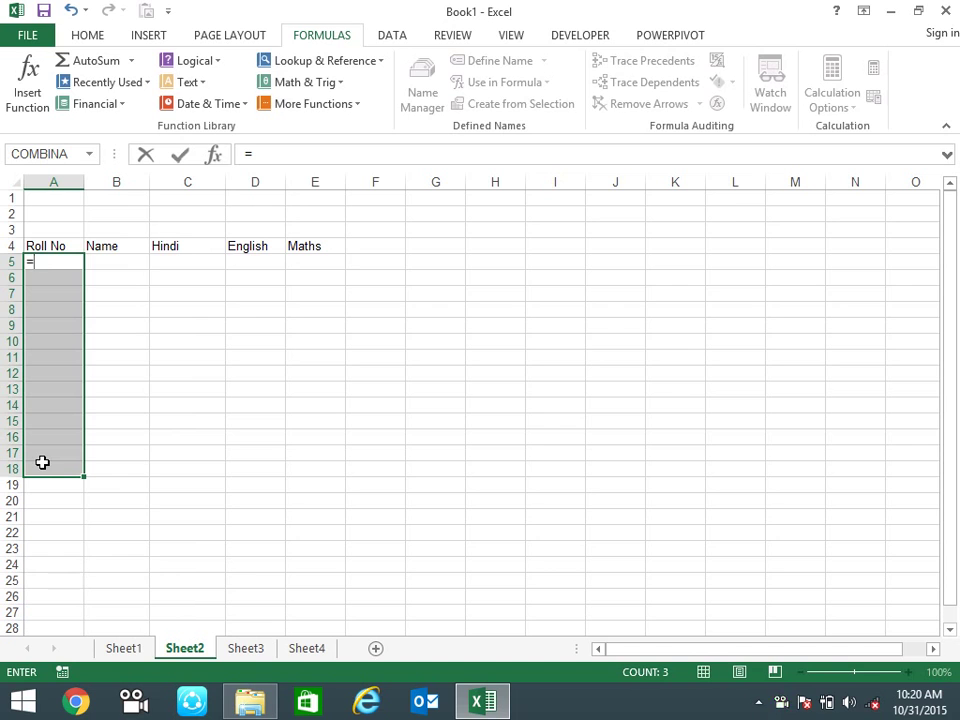
{"action": "type", "text": "ran"}
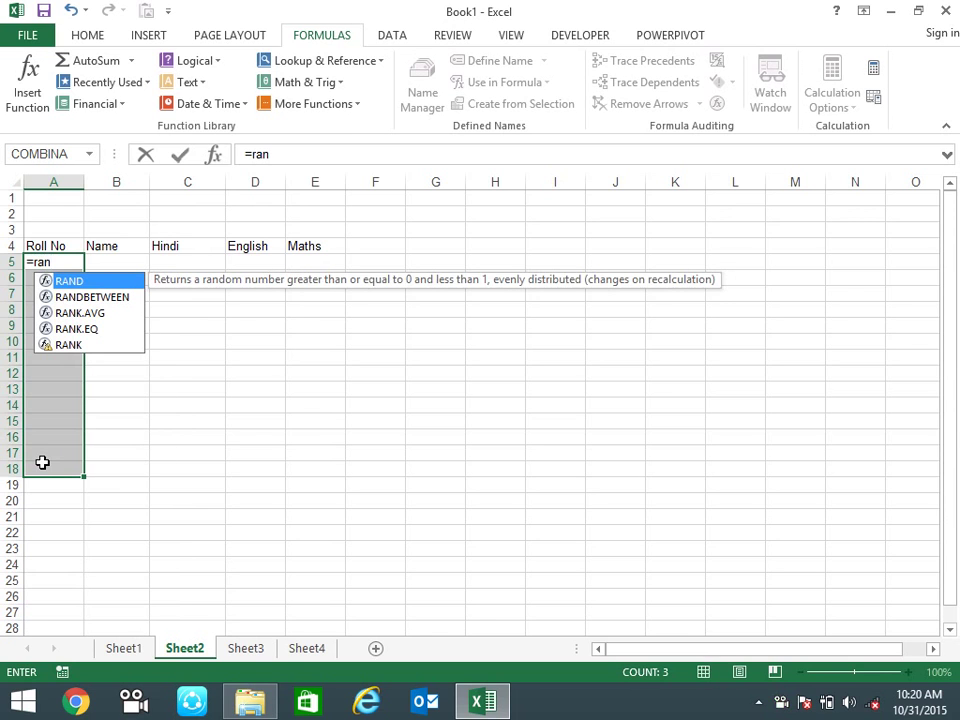
{"action": "key", "text": "Down"}
{"action": "key", "text": "Tab"}
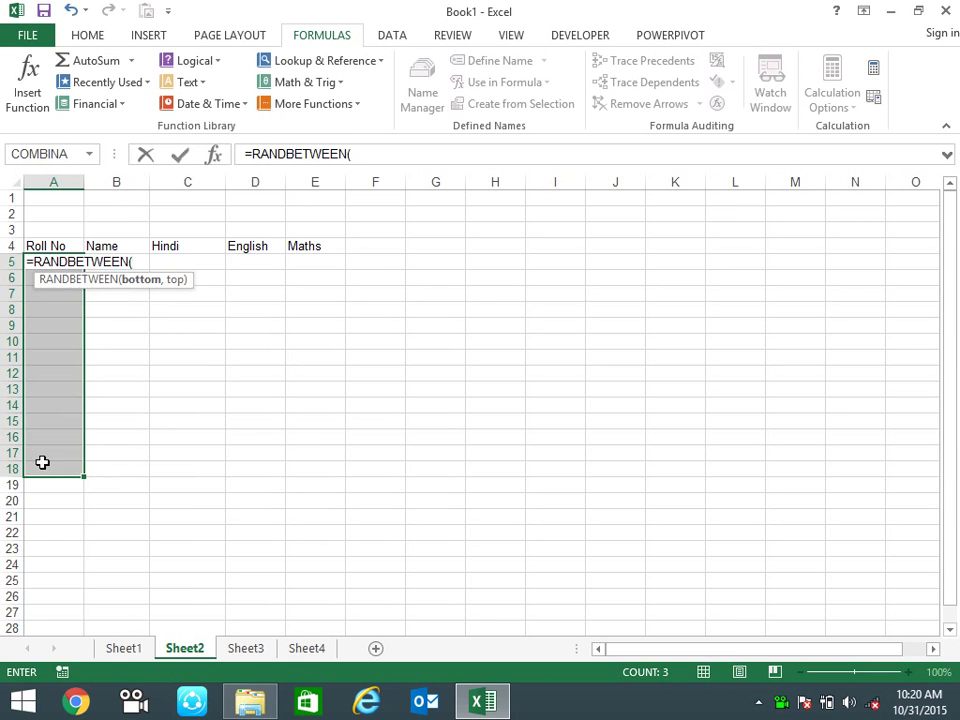
{"action": "type", "text": "42000"}
{"action": "type", "text": ",43000"}
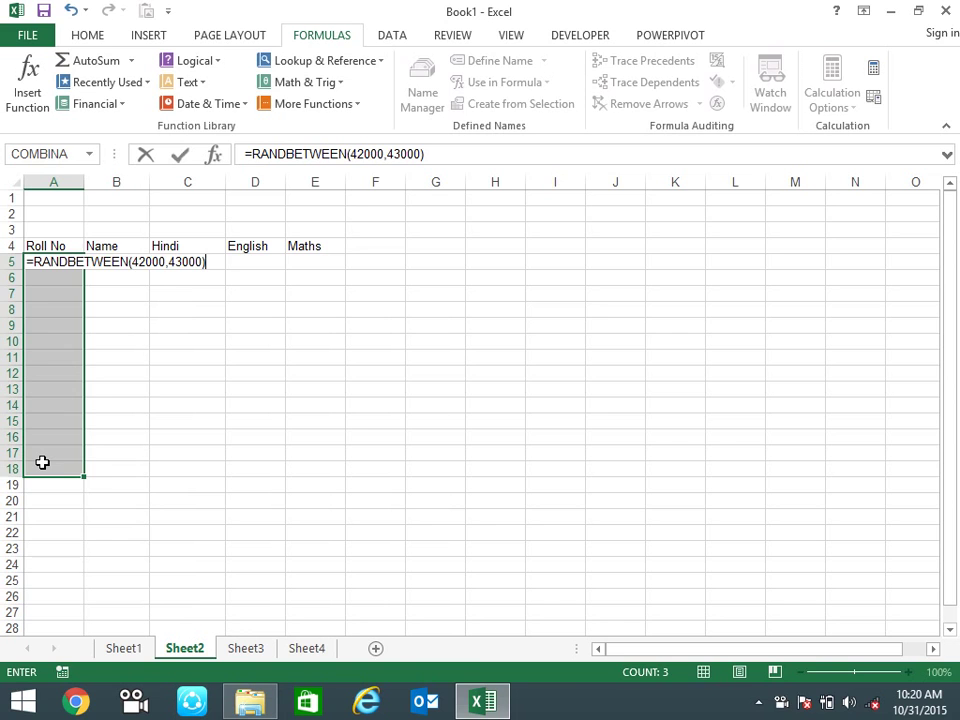
{"action": "key", "text": "ctrl+Return"}
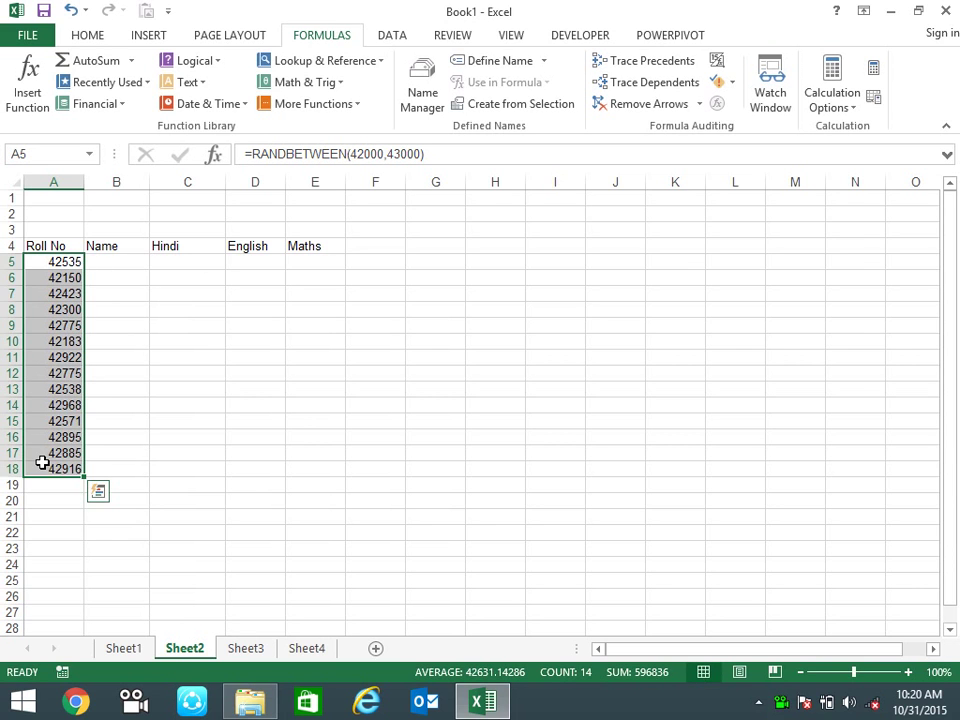
- Convert the random roll numbers in A5:A18 to fixed values with Paste Special Values
{"action": "key", "text": "ctrl+c"}
{"action": "key", "text": "ctrl+alt+v"}
{"action": "key", "text": "v"}
{"action": "key", "text": "Return"}
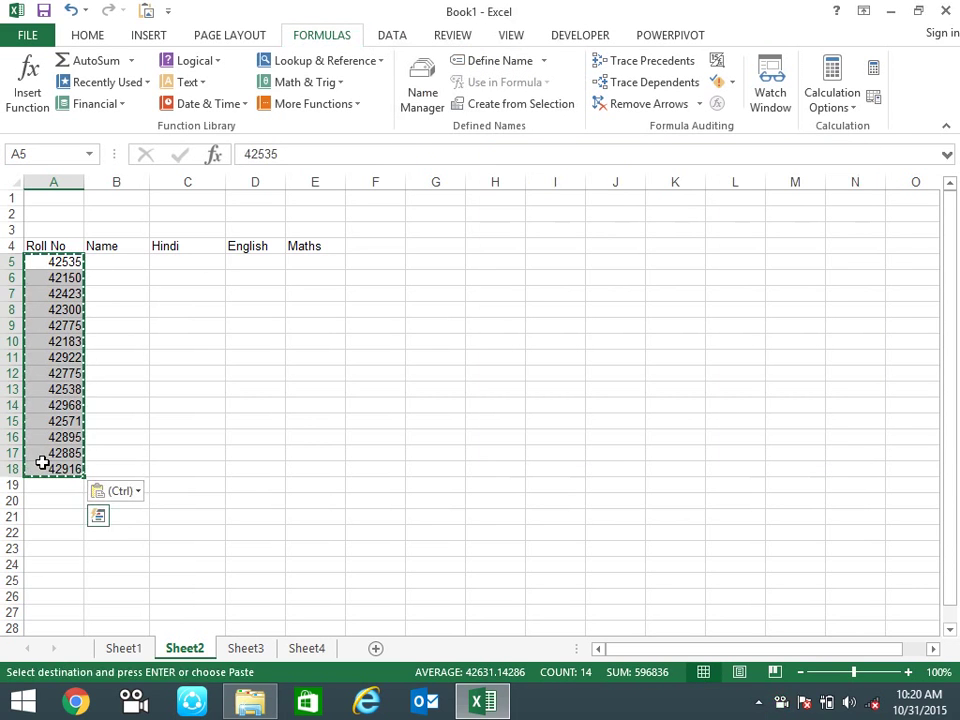
{"action": "key", "text": "Escape"}
- Enter 'sandeep' in B5 and fill the Name column down to row 18
{"action": "left_click", "coordinate": [121, 259]}
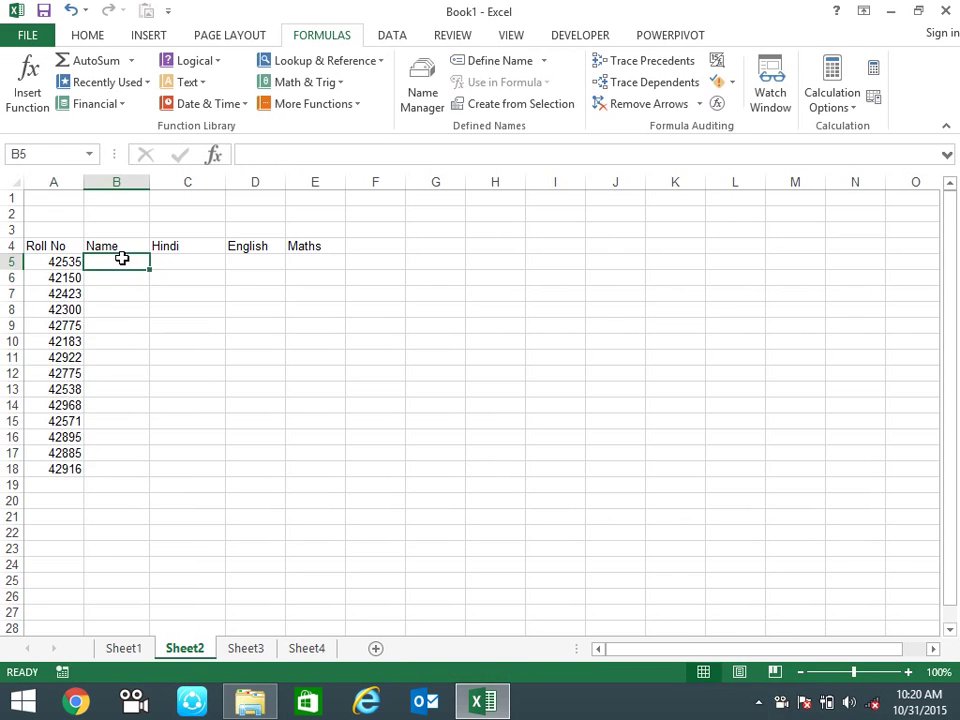
{"action": "type", "text": "sandeep"}
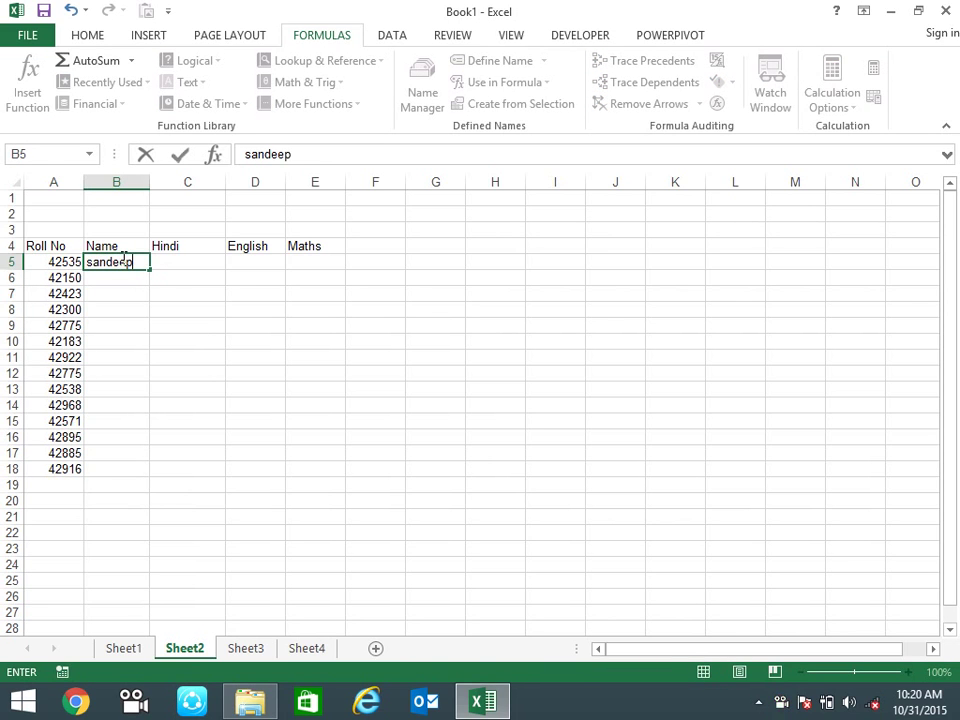
{"action": "key", "text": "Return"}
{"action": "left_click", "coordinate": [121, 259]}
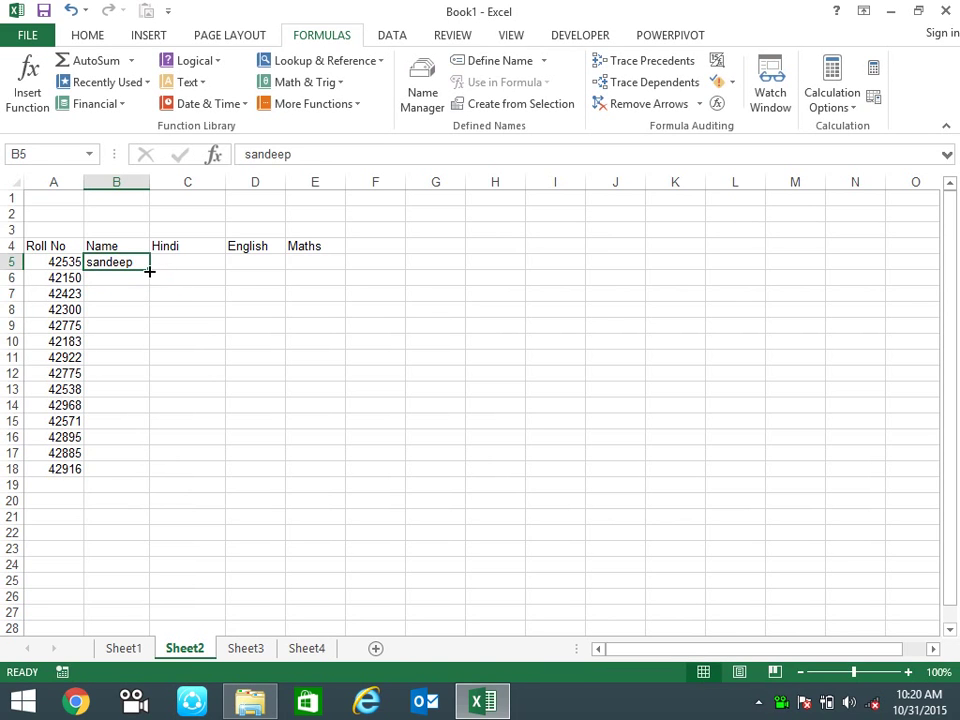
{"action": "double_click", "coordinate": [150, 270]}
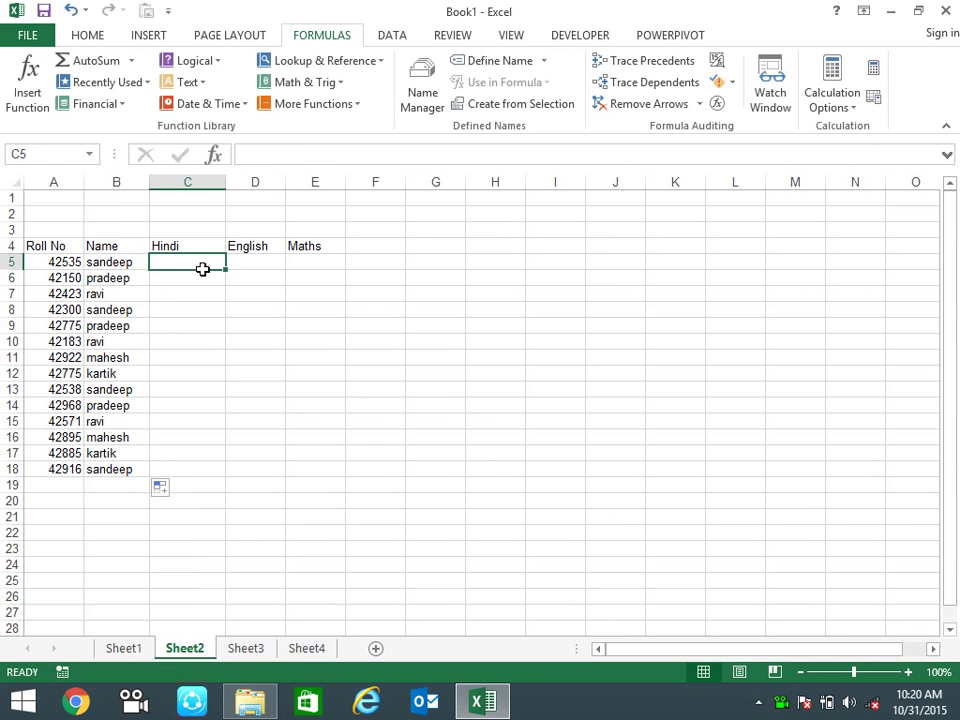
- Fill the marks range C5:E18 with =RANDBETWEEN(10,90)
{"action": "left_click_drag", "start_coordinate": [188, 263], "coordinate": [303, 472]}
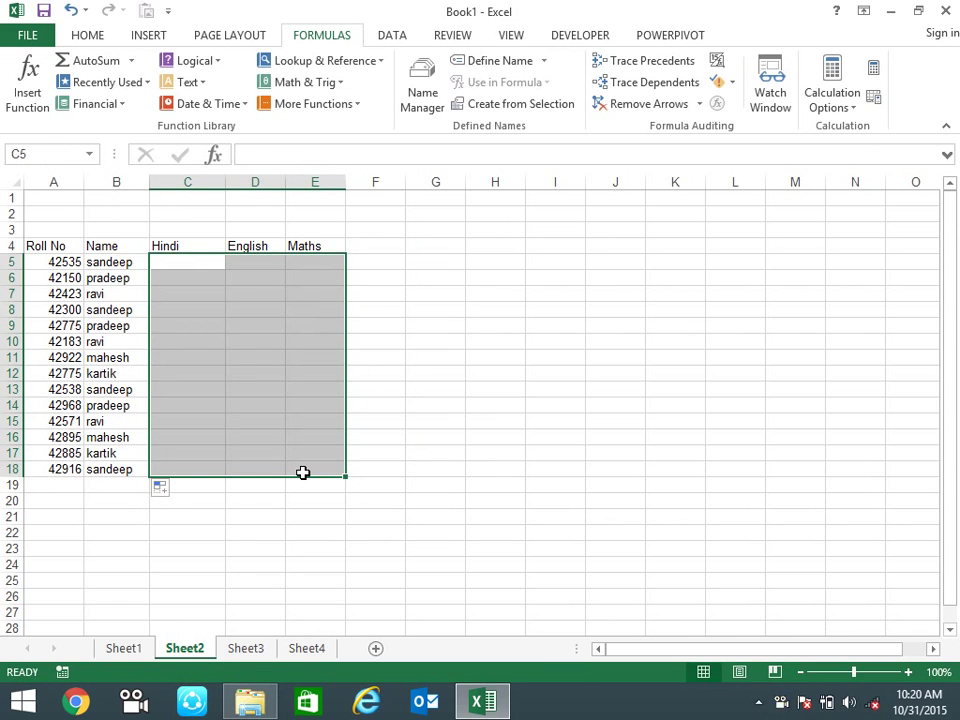
{"action": "type", "text": "=ran"}
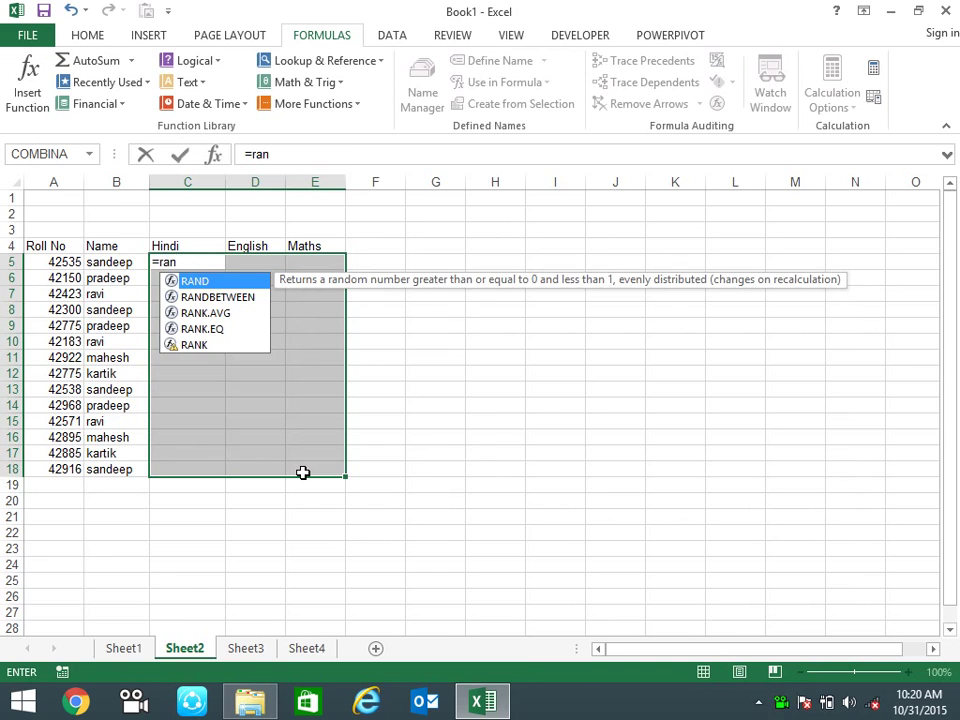
{"action": "key", "text": "Down"}
{"action": "key", "text": "Tab"}
{"action": "type", "text": "0,"}
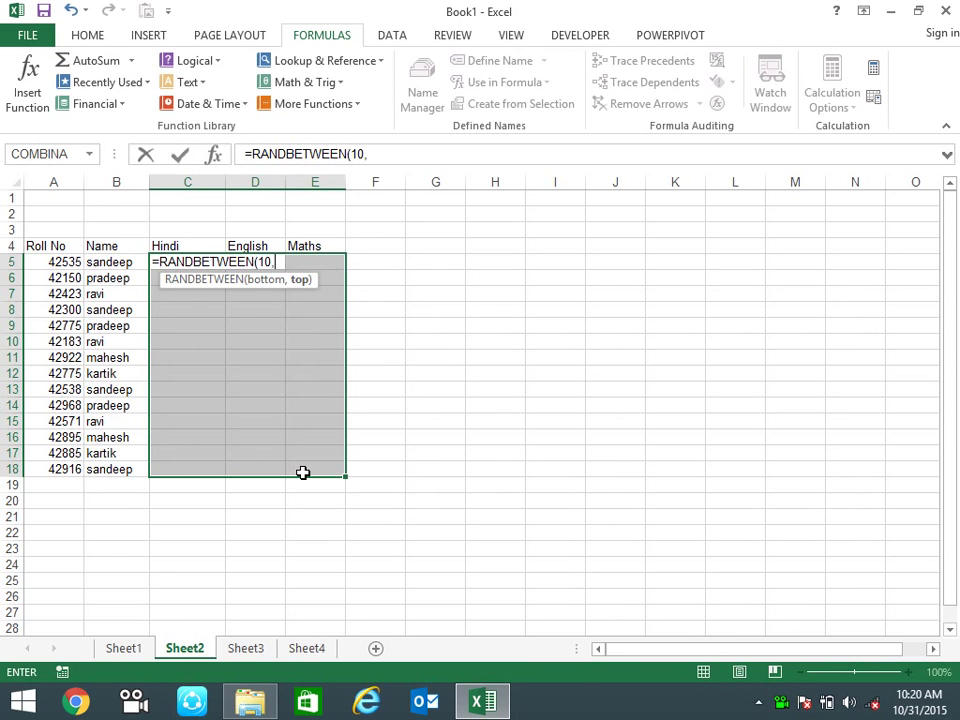
{"action": "type", "text": "90"}
{"action": "key", "text": "ctrl+Return"}
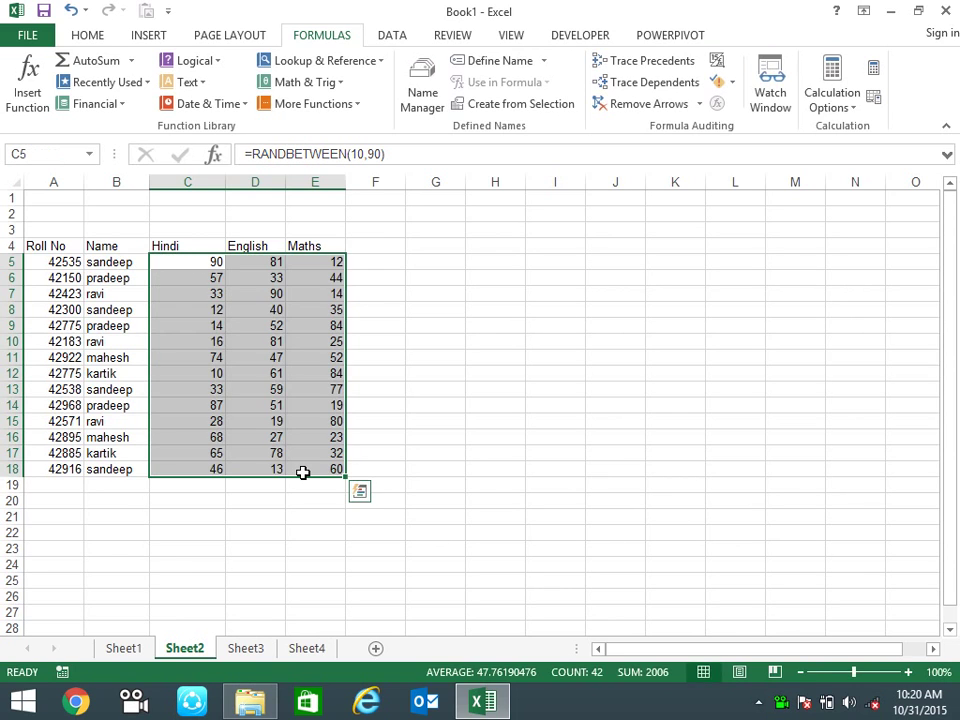
- Paste the random marks back as fixed values
{"action": "key", "text": "ctrl+c"}
{"action": "key", "text": "ctrl+alt+v"}
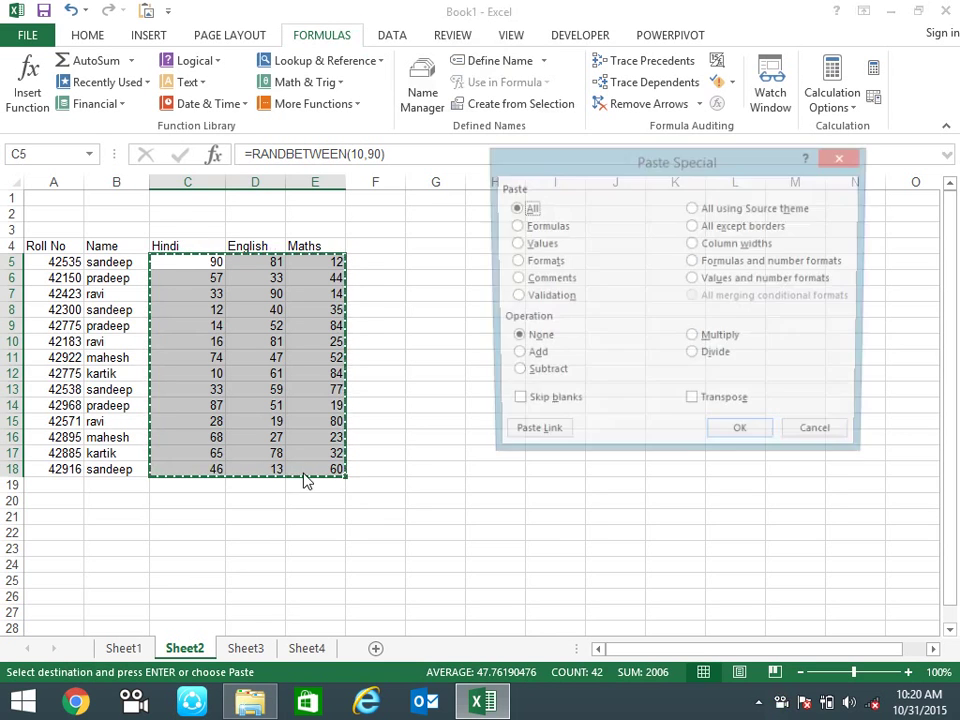
{"action": "key", "text": "v"}
{"action": "key", "text": "Return"}
{"action": "key", "text": "Escape"}
- Apply All Borders to the student table A4:E18
{"action": "mouse_move", "coordinate": [75, 245]}
{"action": "left_mouse_down"}
{"action": "mouse_move", "coordinate": [305, 492]}
{"action": "mouse_move", "coordinate": [311, 467]}
{"action": "left_mouse_up"}
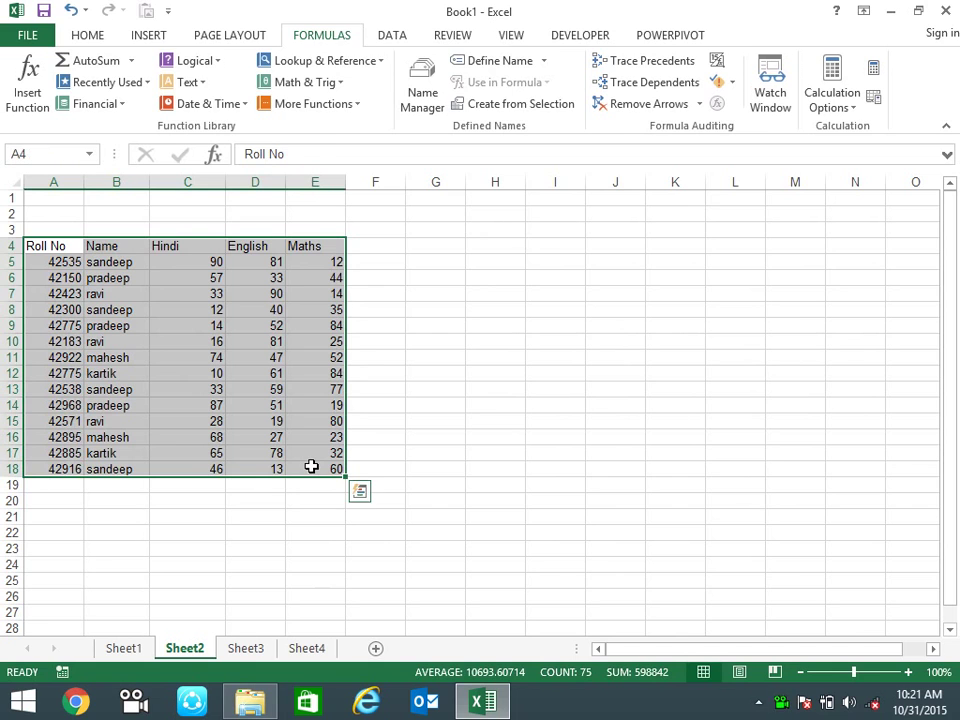
{"action": "key", "text": "alt+h"}
{"action": "key", "text": "b"}
{"action": "key", "text": "a"}
{"action": "left_click", "coordinate": [484, 450]}
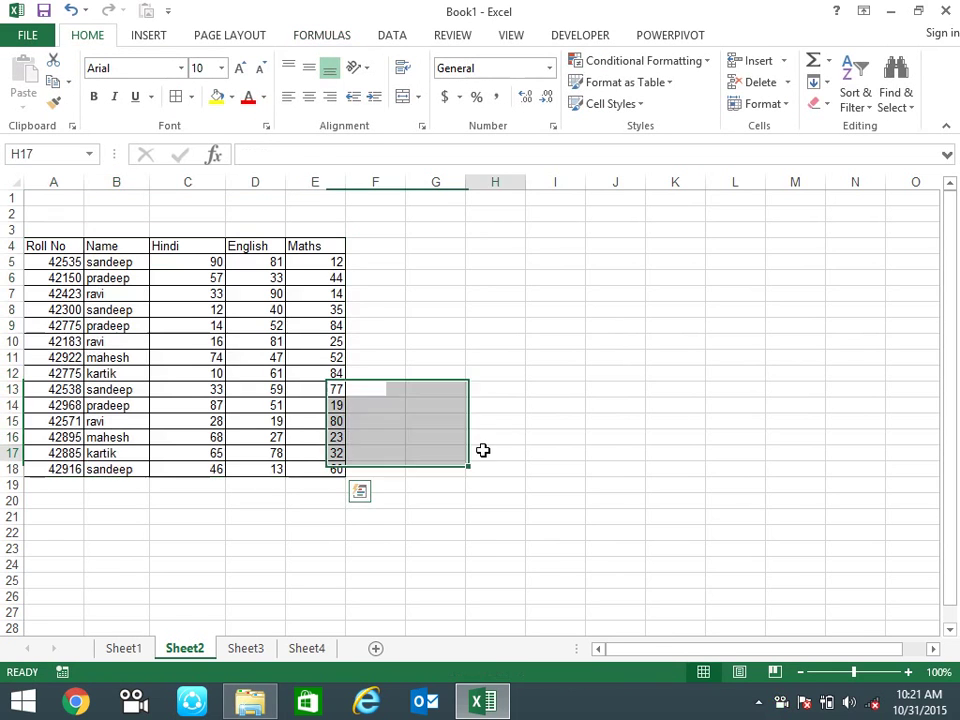
- Copy the header row A4:E4 to H4 for the second table
{"action": "left_click_drag", "start_coordinate": [76, 248], "coordinate": [320, 246]}
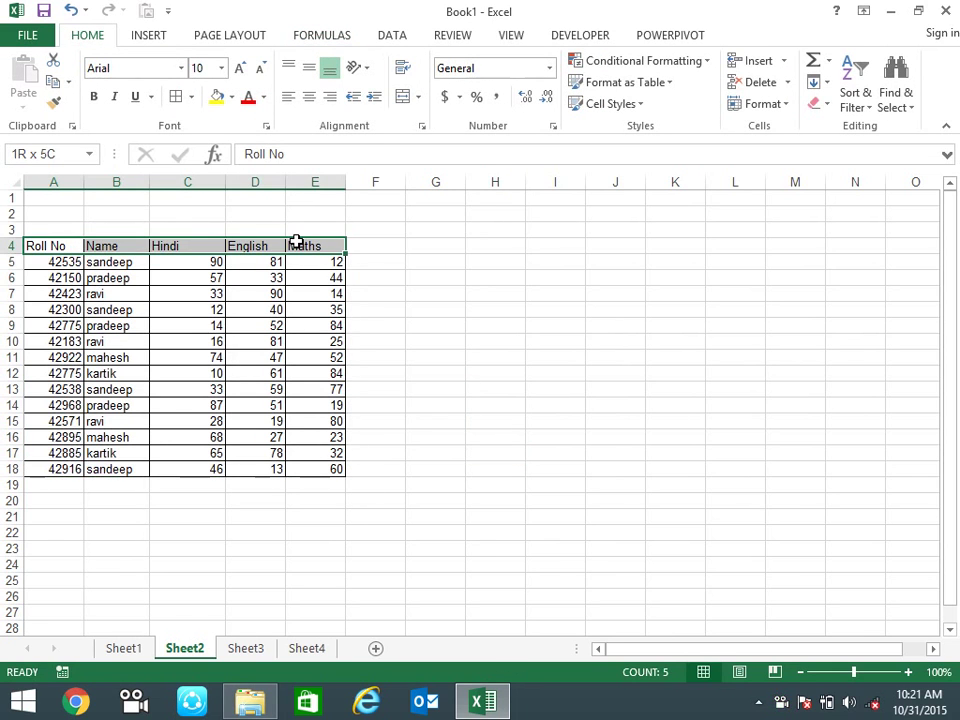
{"action": "key", "text": "ctrl+c"}
{"action": "left_click", "coordinate": [477, 250]}
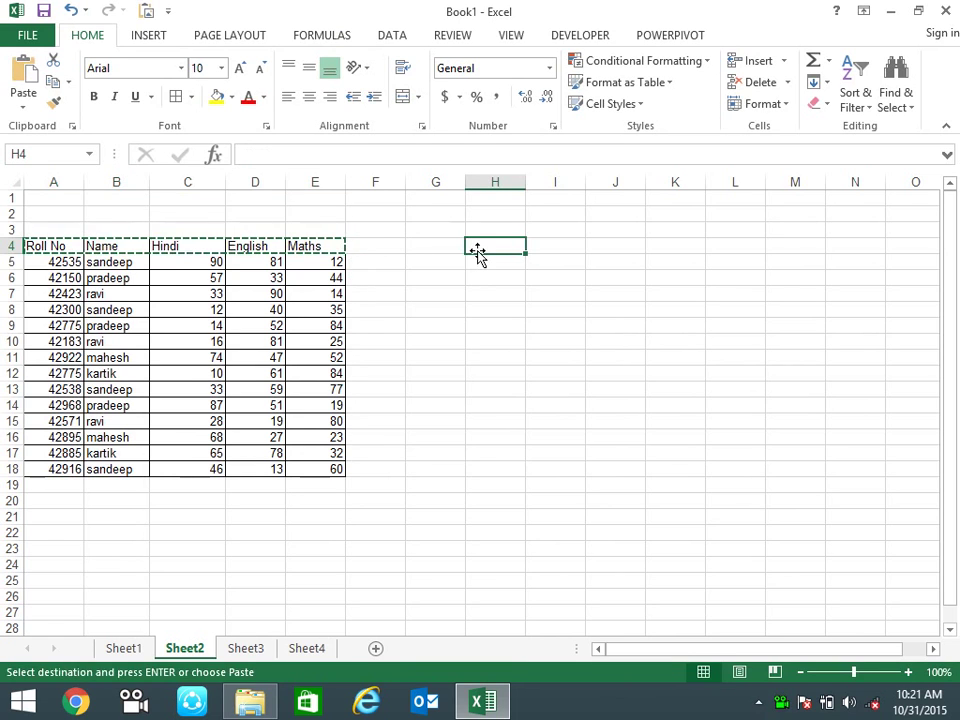
{"action": "key", "text": "Return"}
- Copy roll numbers 42423, 42922, 42571, 42895 and 42916 into H5:H9
{"action": "left_click", "coordinate": [50, 294]}
{"action": "left_click", "coordinate": [60, 357], "text": "ctrl"}
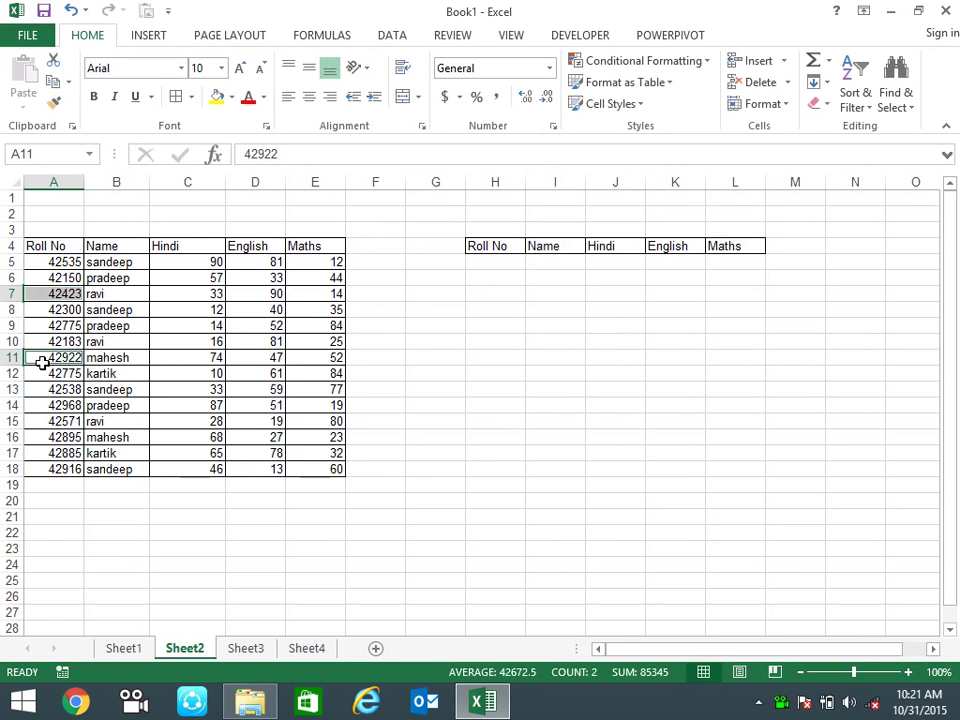
{"action": "left_click", "coordinate": [64, 421], "text": "ctrl"}
{"action": "left_click", "coordinate": [60, 437], "text": "shift"}
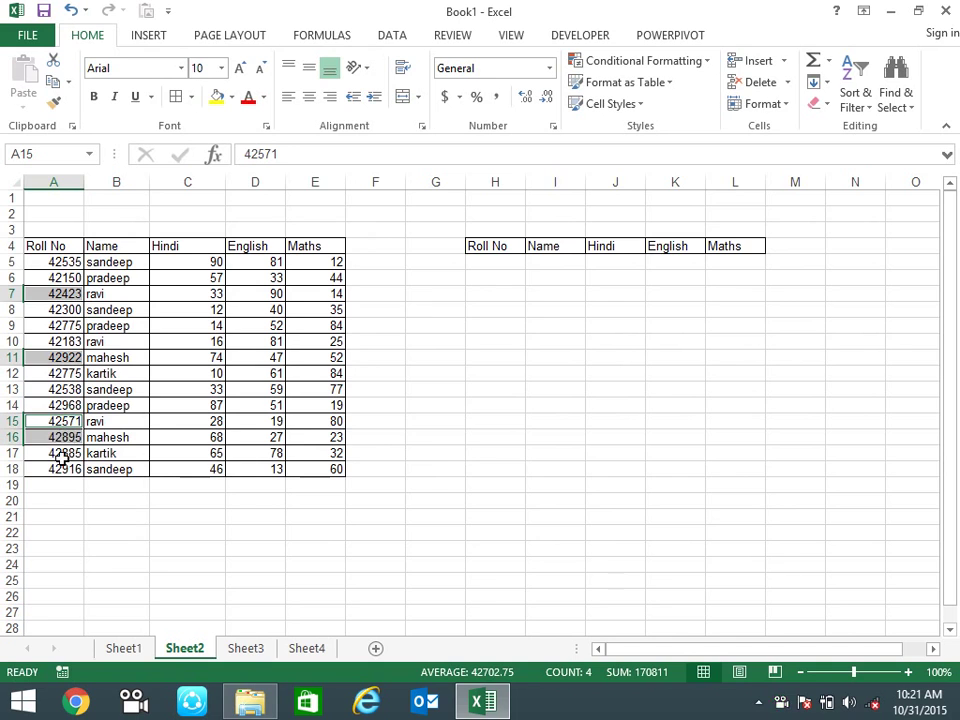
{"action": "left_click", "coordinate": [66, 469], "text": "ctrl"}
{"action": "key", "text": "ctrl+c"}
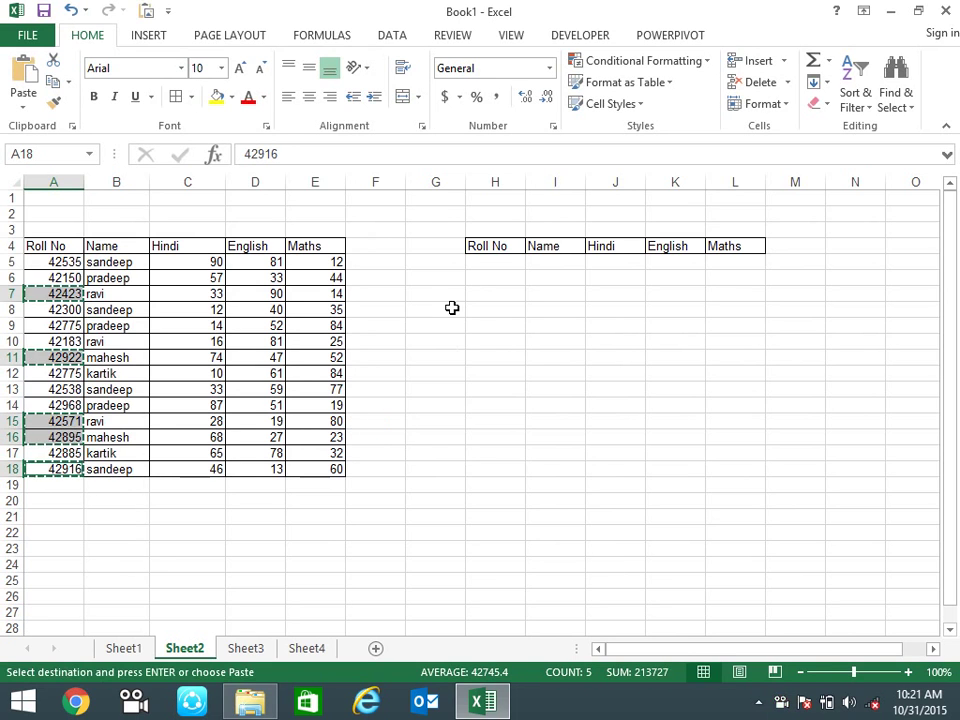
{"action": "left_click", "coordinate": [488, 263]}
{"action": "key", "text": "ctrl+v"}
{"action": "left_click", "coordinate": [673, 399]}
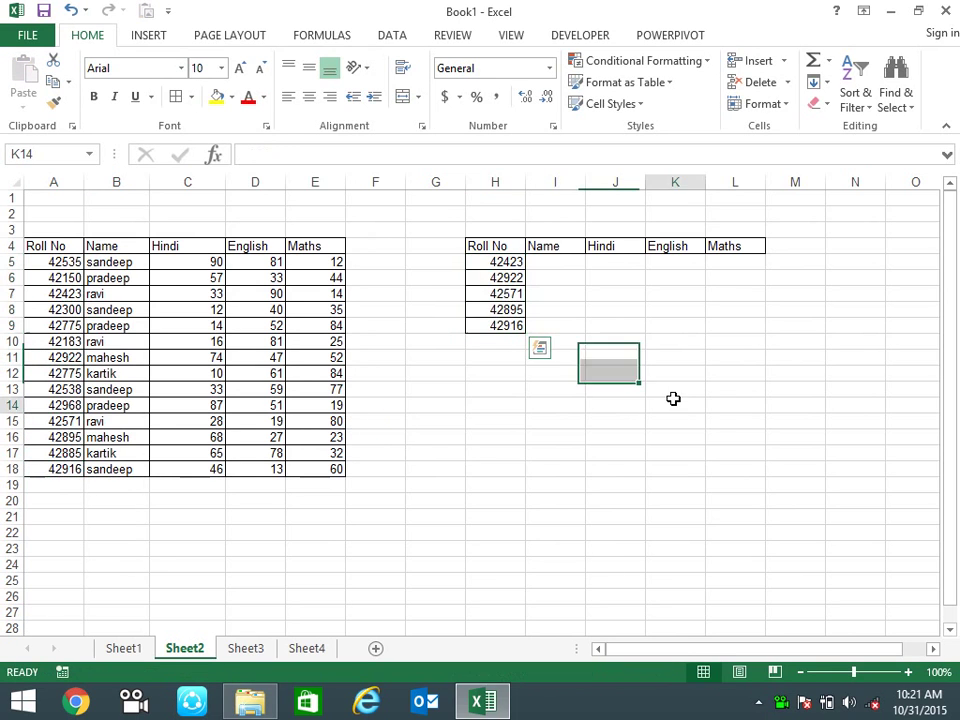
{"action": "left_click_drag", "start_coordinate": [569, 255], "coordinate": [735, 327]}
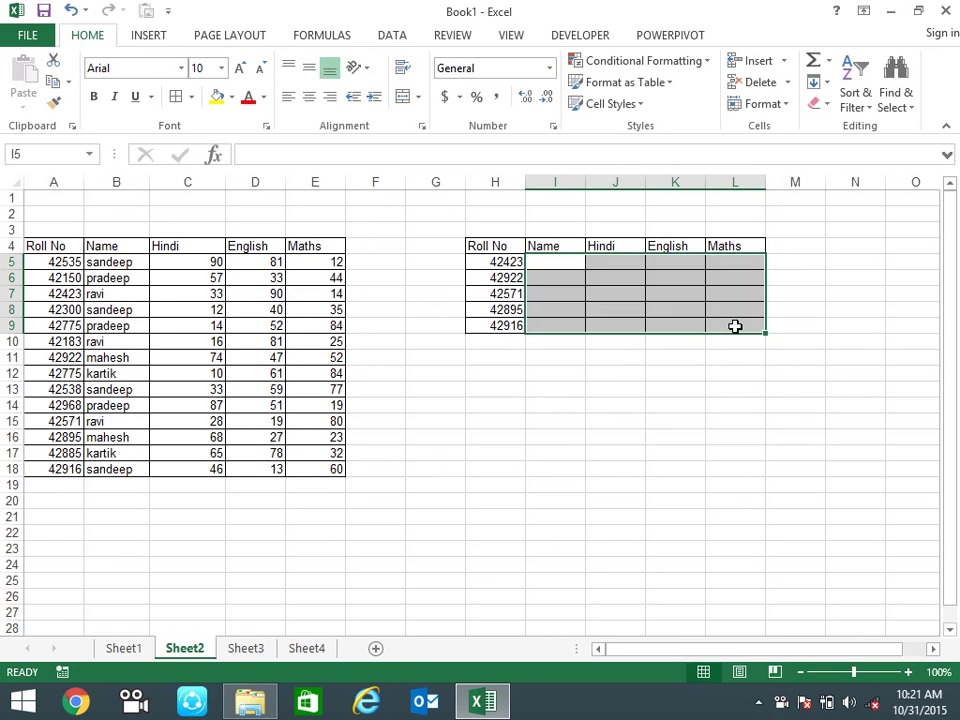
- Enter =VLOOKUP($H5,$A$4:$E$18,2,0) in I5 so it returns ravi for roll 42423
{"action": "left_click", "coordinate": [734, 452]}
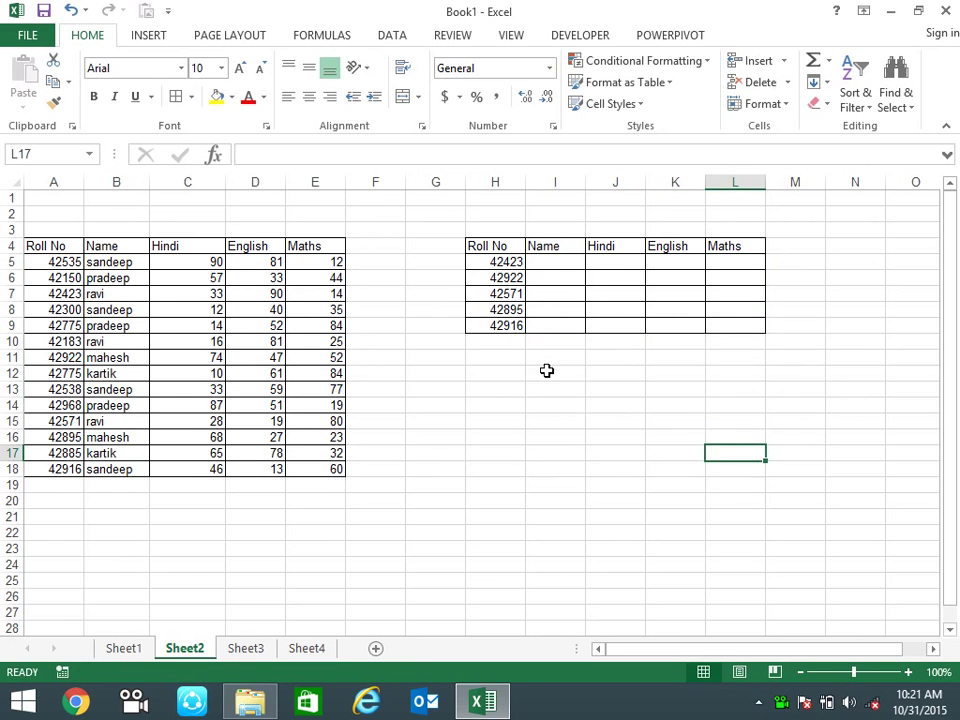
{"action": "left_click", "coordinate": [544, 258]}
{"action": "type", "text": "=vl"}
{"action": "key", "text": "Tab"}
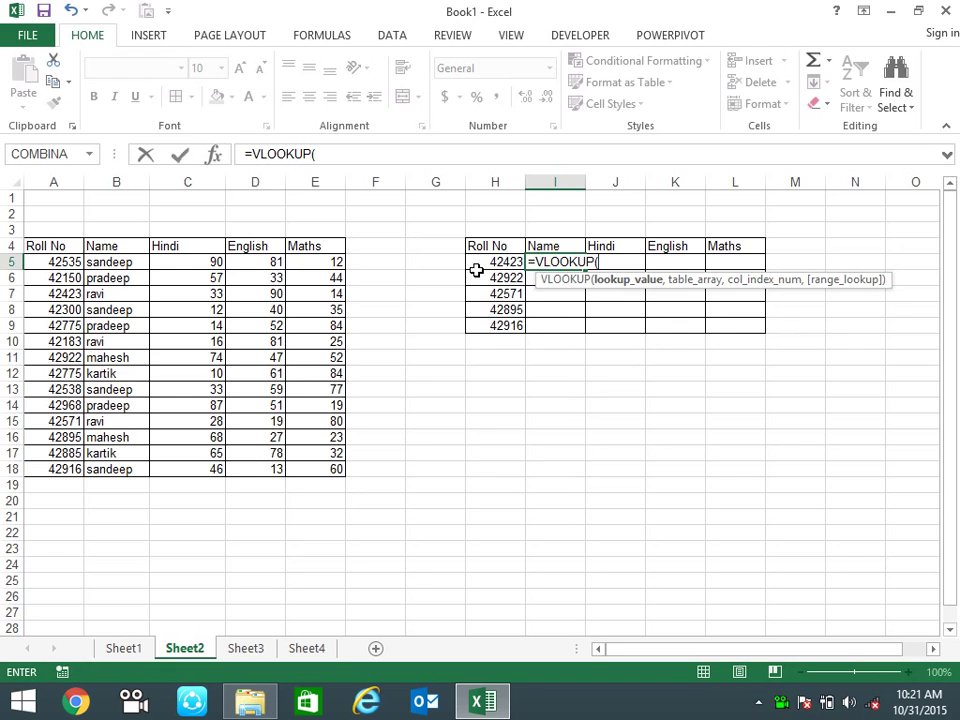
{"action": "left_click", "coordinate": [509, 251]}
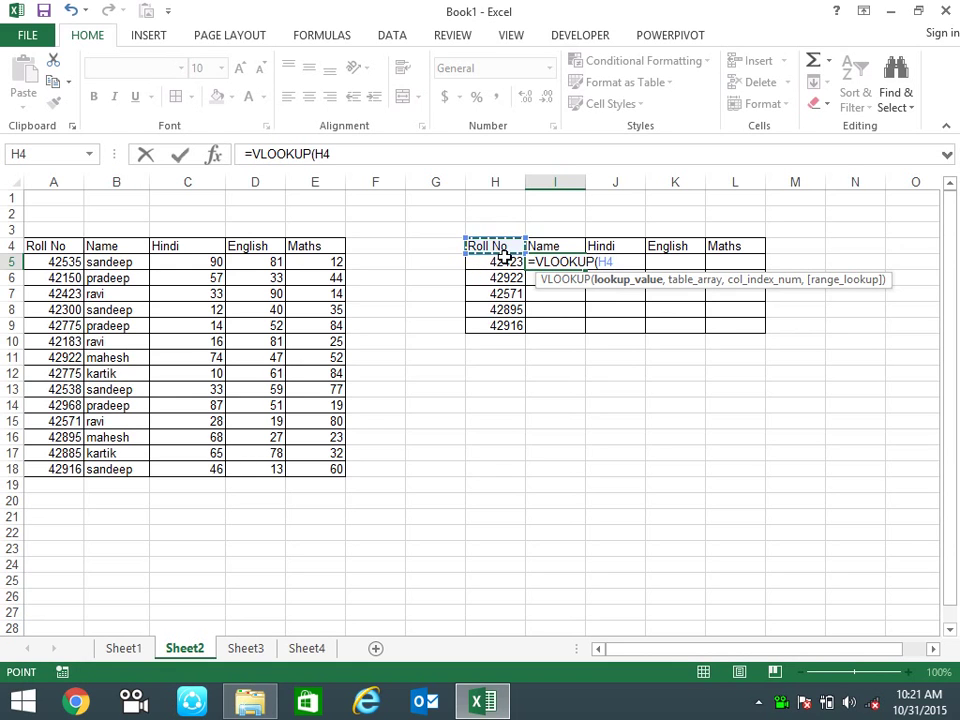
{"action": "left_click", "coordinate": [508, 264]}
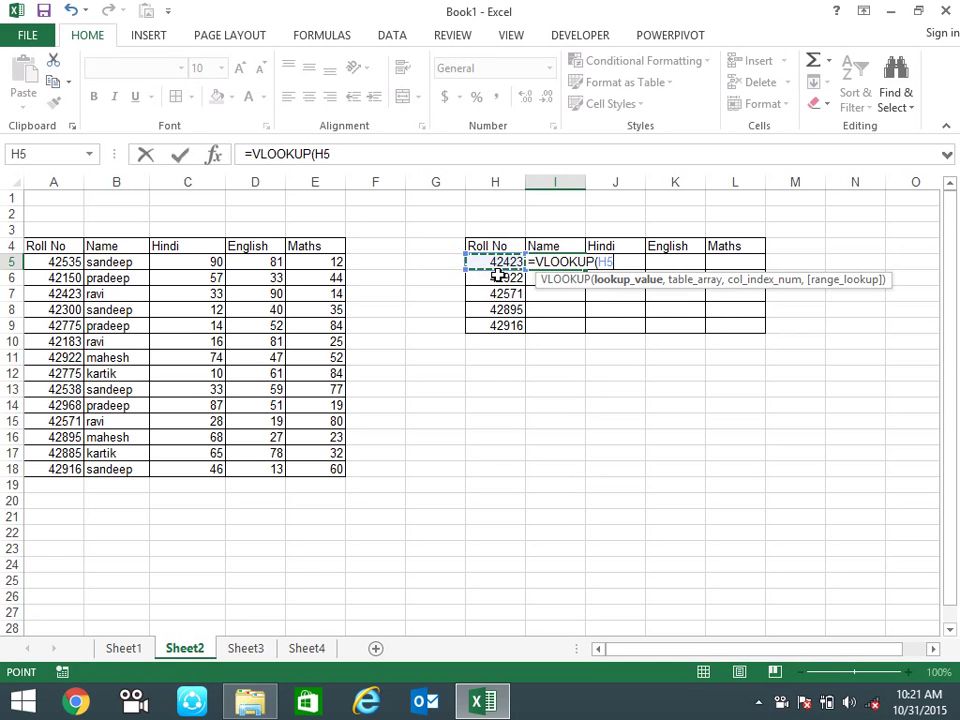
{"action": "key", "text": "F4"}
{"action": "key", "text": "F4"}
{"action": "key", "text": "F4"}
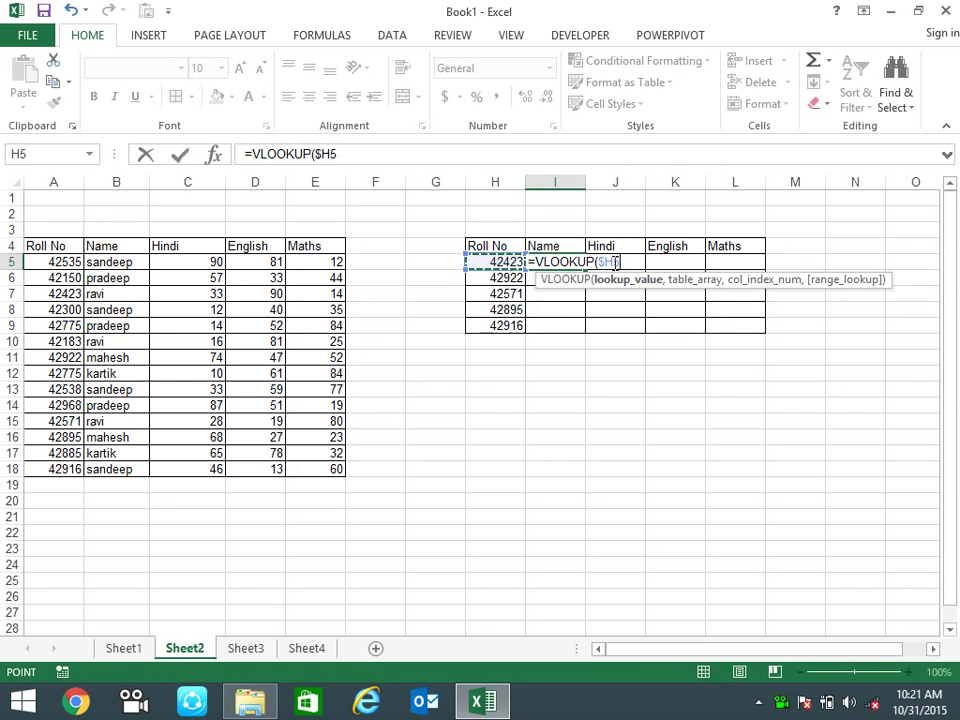
{"action": "type", "text": ","}
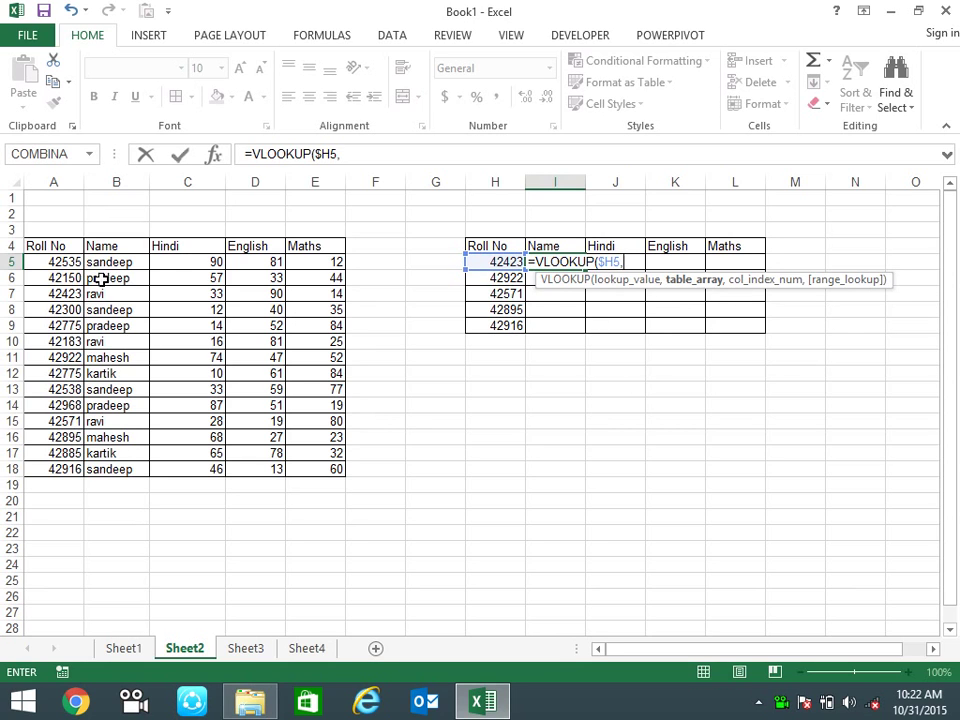
{"action": "left_click_drag", "start_coordinate": [66, 243], "coordinate": [305, 466]}
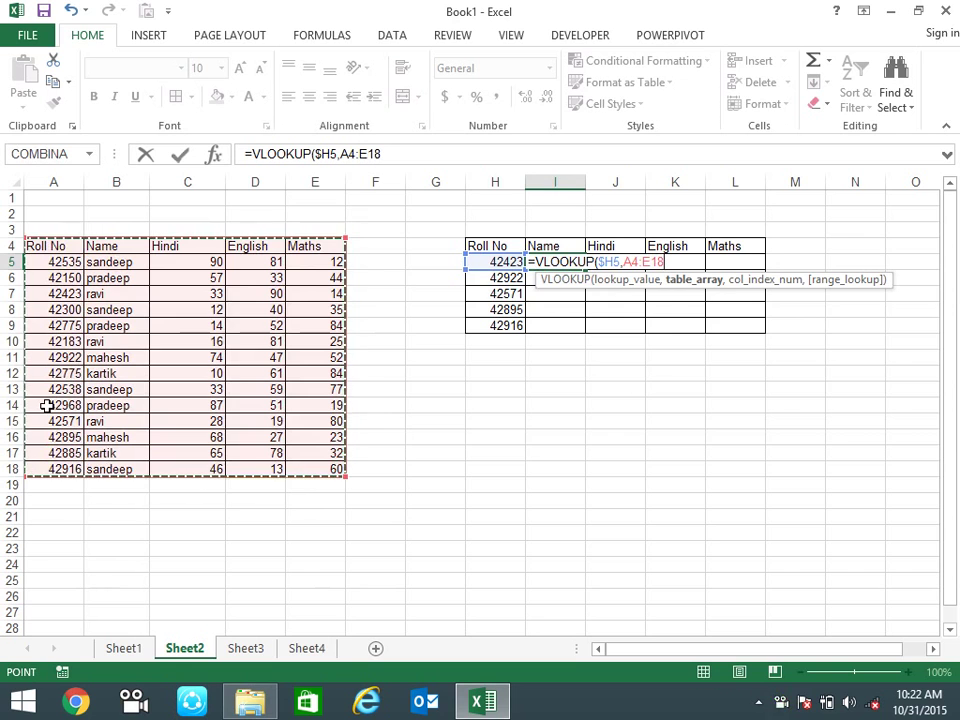
{"action": "key", "text": "F4"}
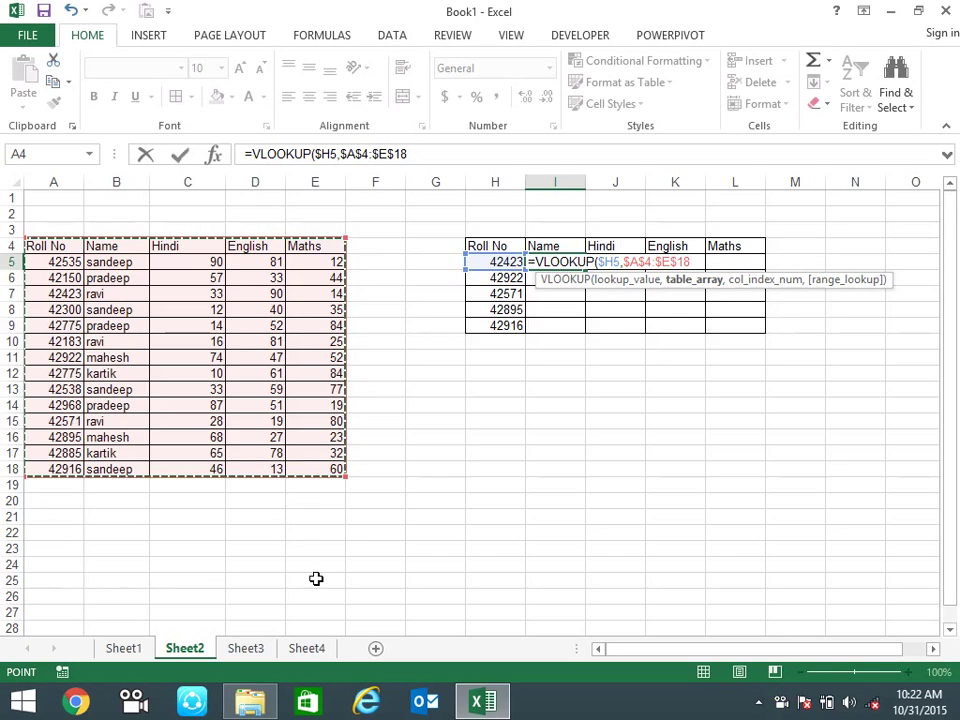
{"action": "type", "text": ",2"}
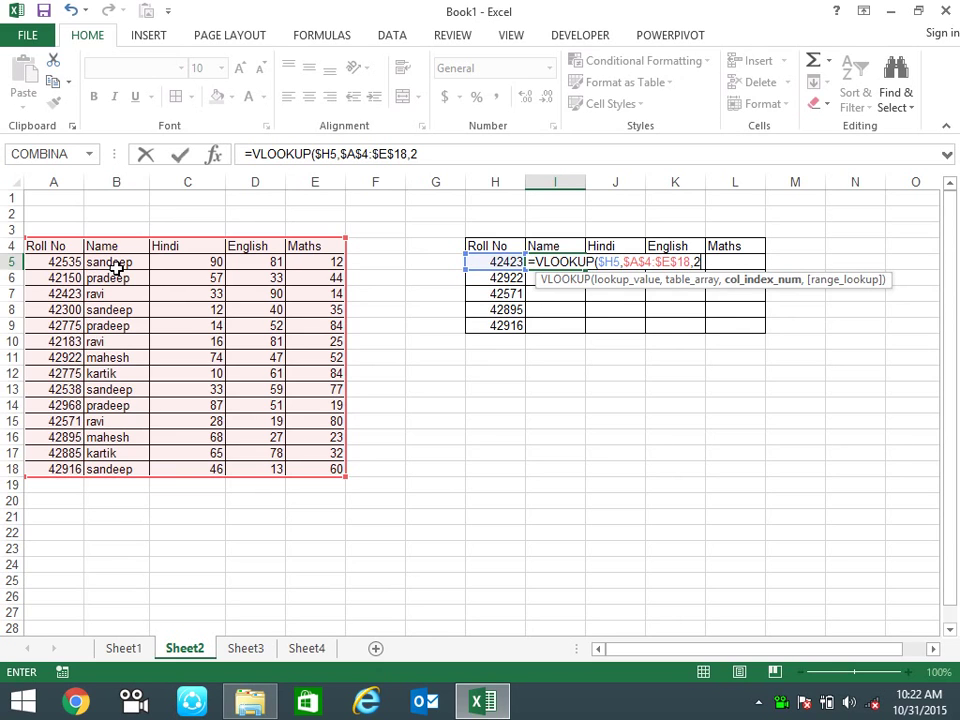
{"action": "type", "text": ","}
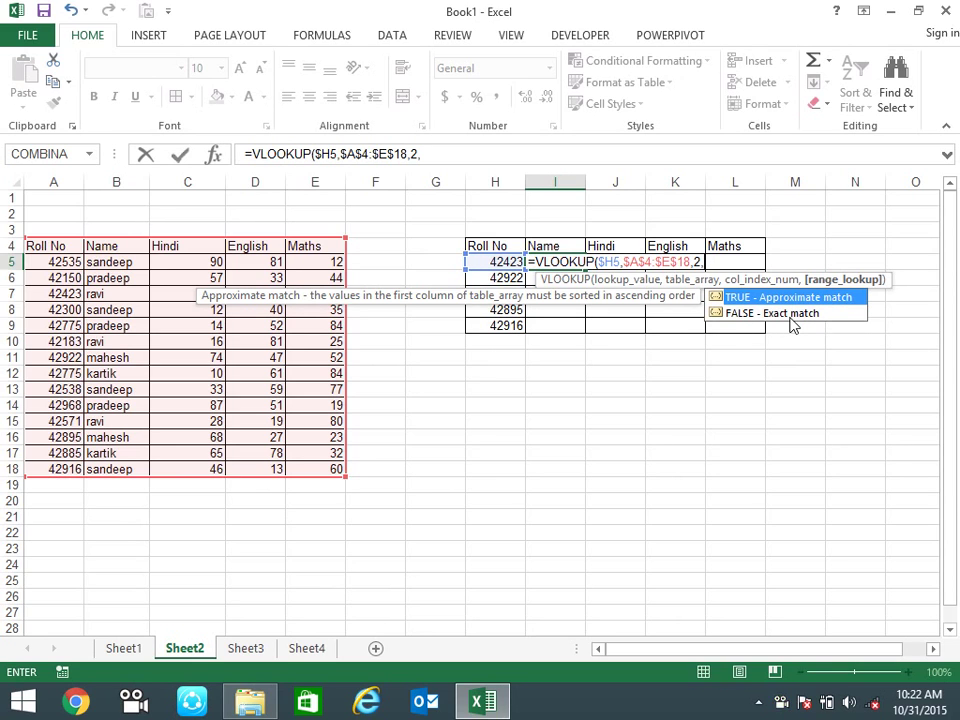
{"action": "type", "text": "0)"}
{"action": "key", "text": "Return"}
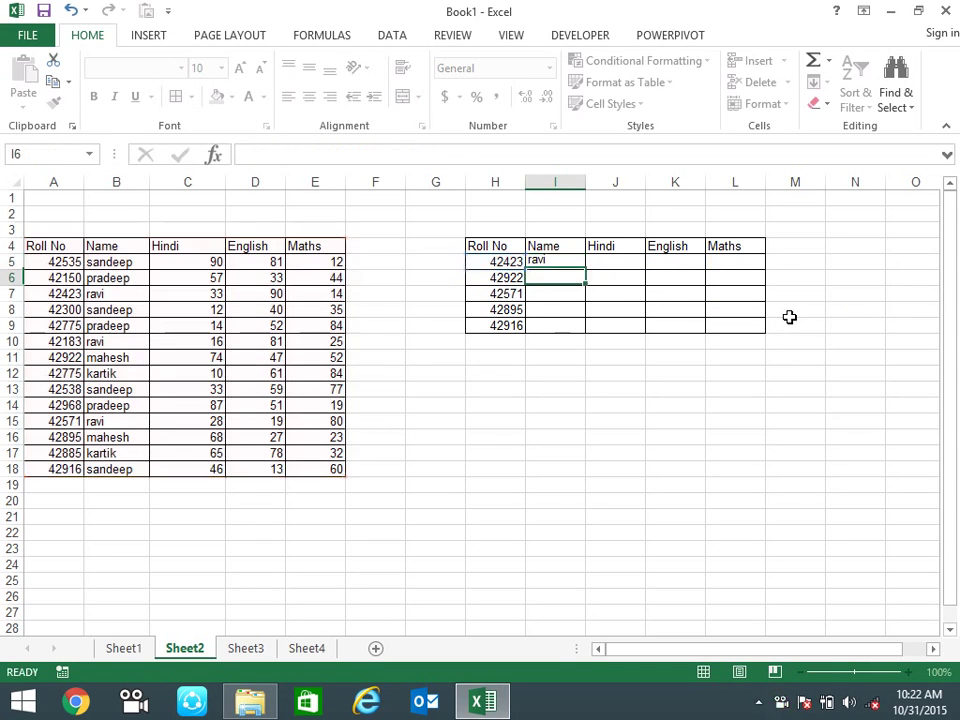
{"action": "left_click", "coordinate": [580, 263]}
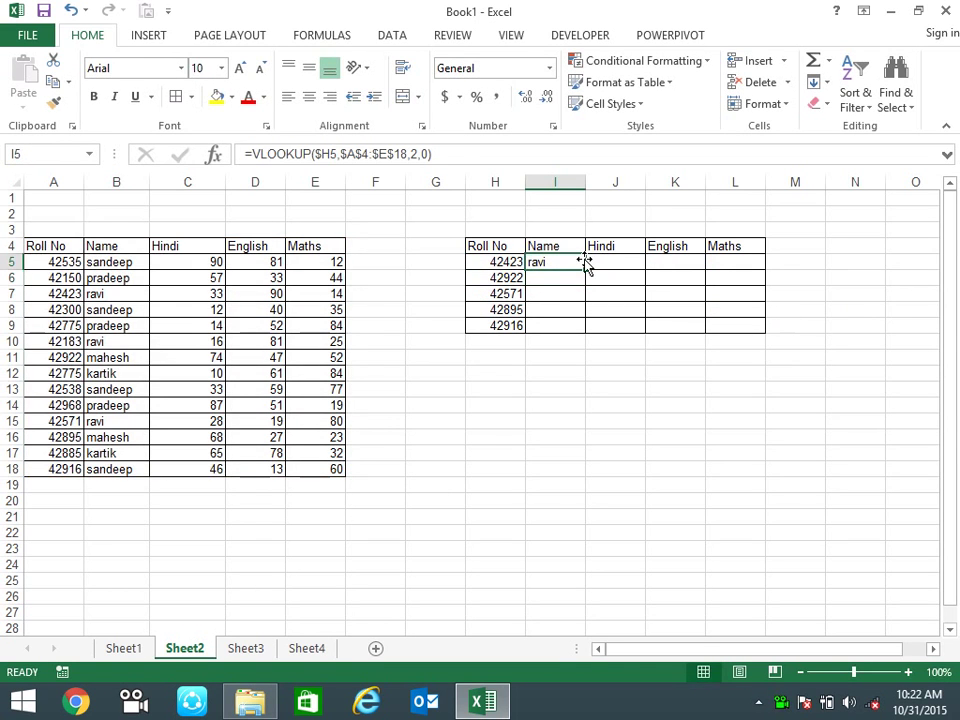
- Copy I5's lookup across to L5 and change J5's column number to 3 for Hindi 33
{"action": "double_click", "coordinate": [573, 262]}
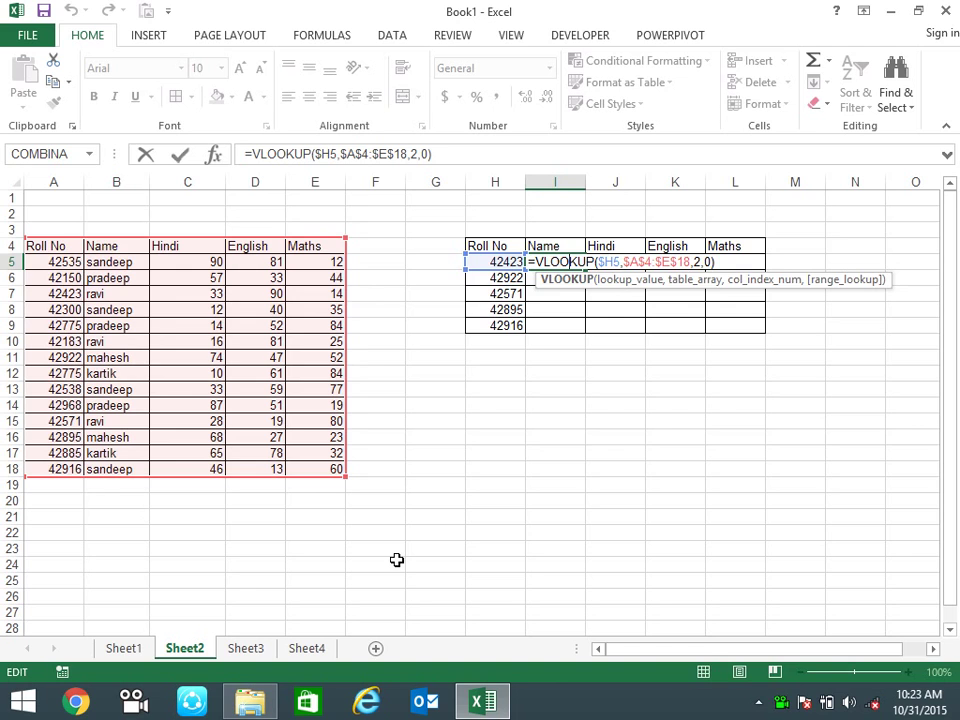
{"action": "key", "text": "Return"}
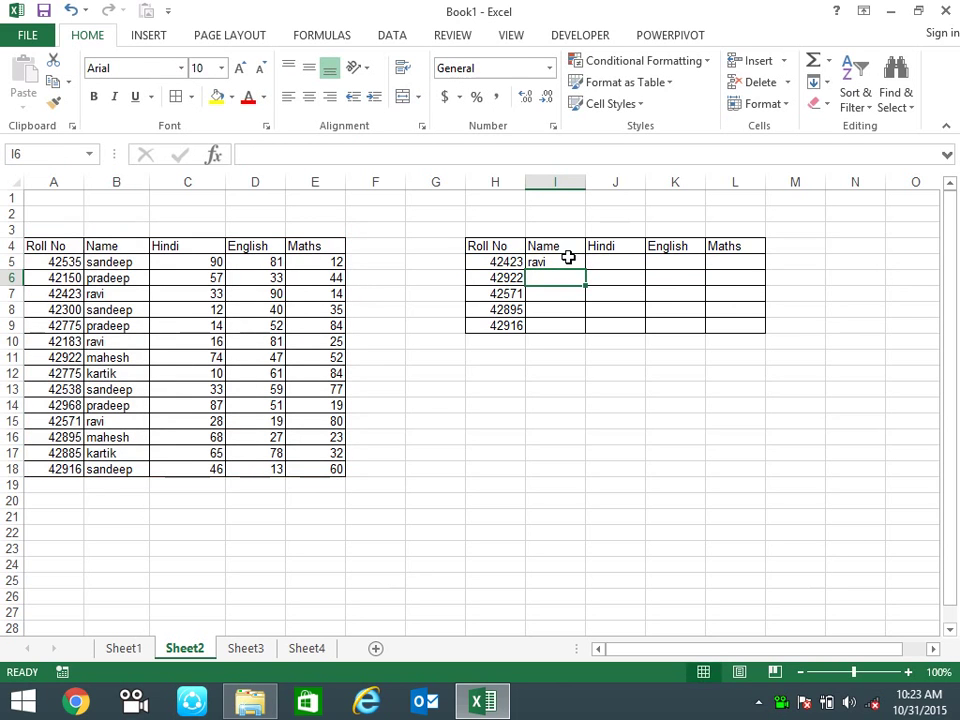
{"action": "left_click", "coordinate": [567, 261]}
{"action": "left_click_drag", "start_coordinate": [586, 269], "coordinate": [712, 275]}
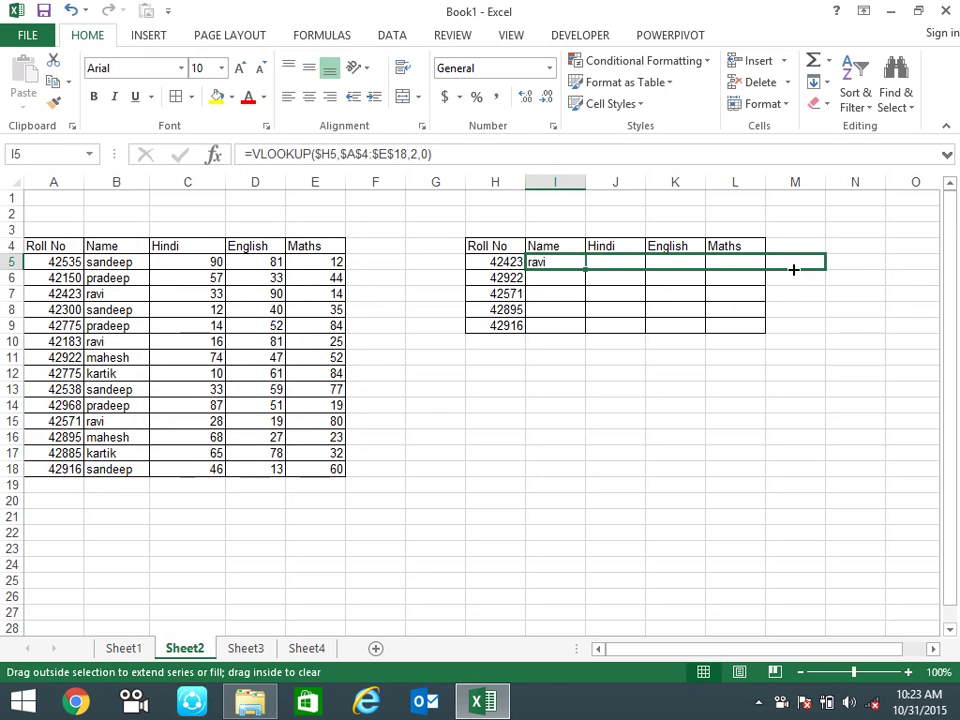
{"action": "left_click", "coordinate": [632, 261]}
{"action": "double_click", "coordinate": [635, 261]}
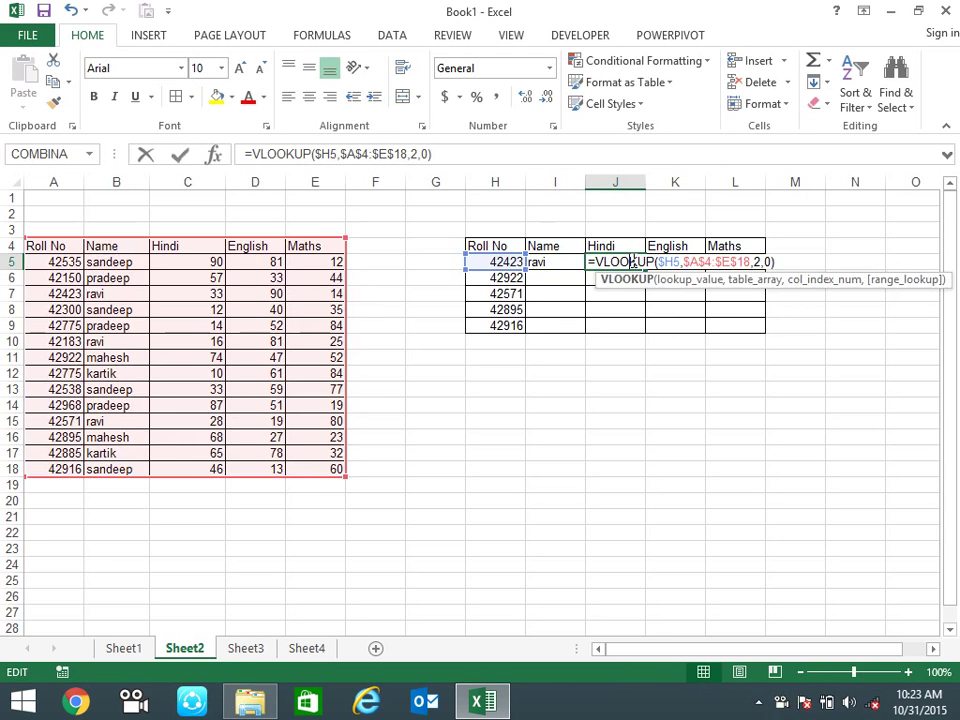
{"action": "left_click", "coordinate": [755, 261]}
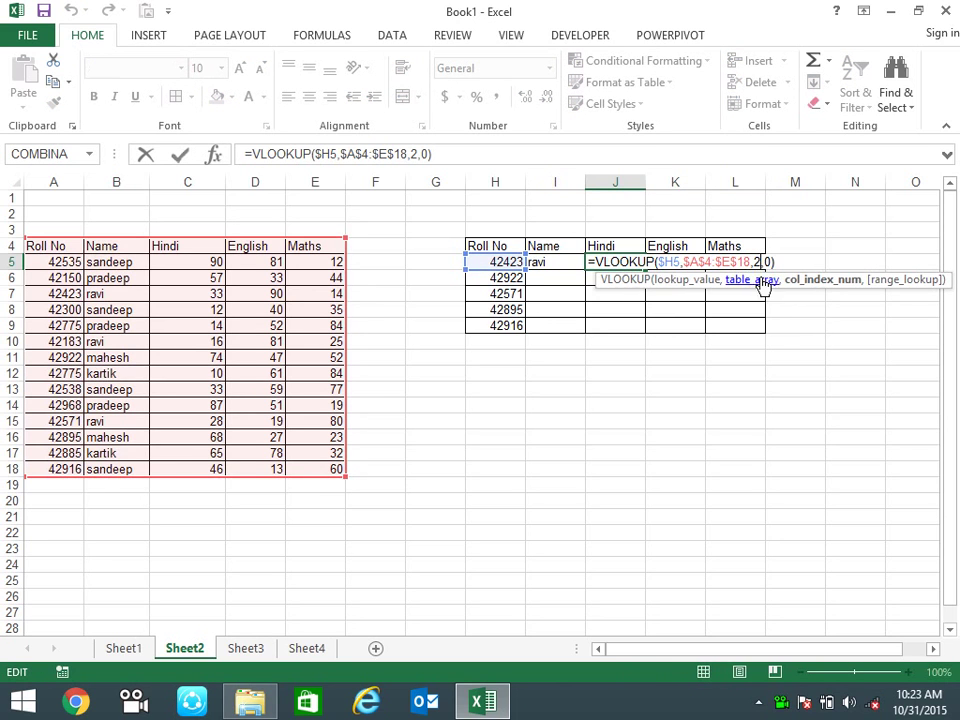
{"action": "key", "text": "BackSpace"}
{"action": "type", "text": "3"}
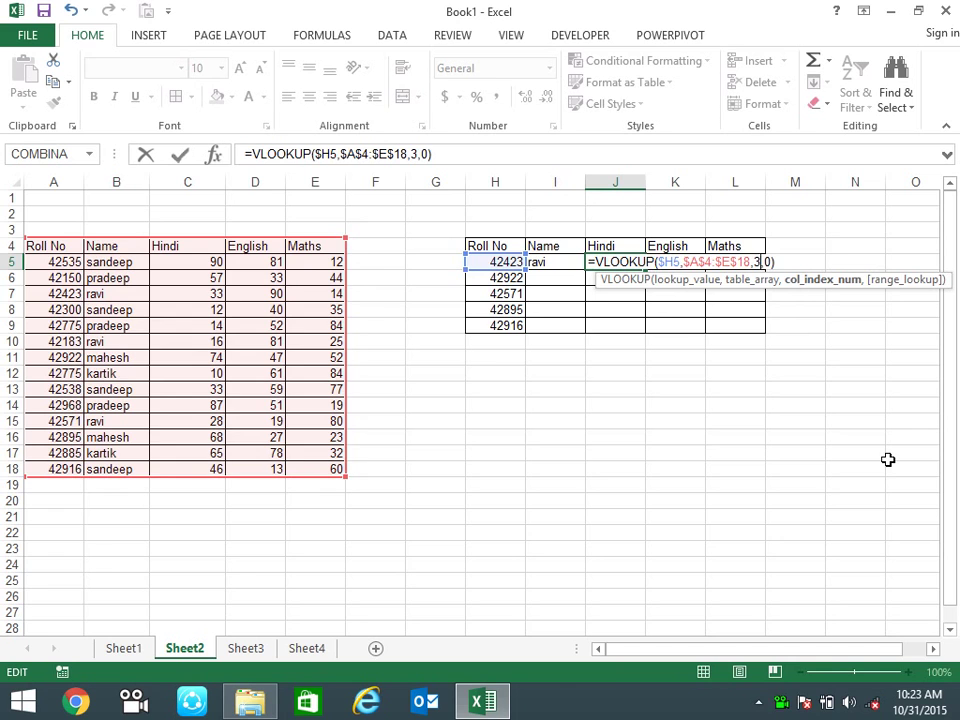
{"action": "key", "text": "ctrl+Return"}
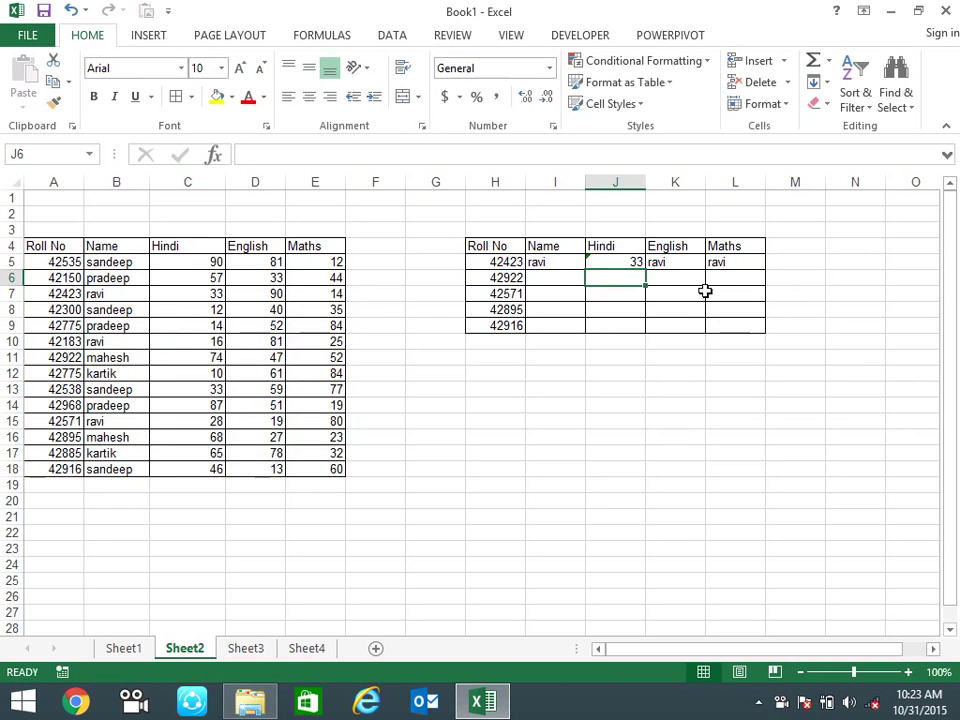
- Change K5 and L5 column numbers to 4 and 5, showing English 90 and Maths 14
{"action": "double_click", "coordinate": [688, 261]}
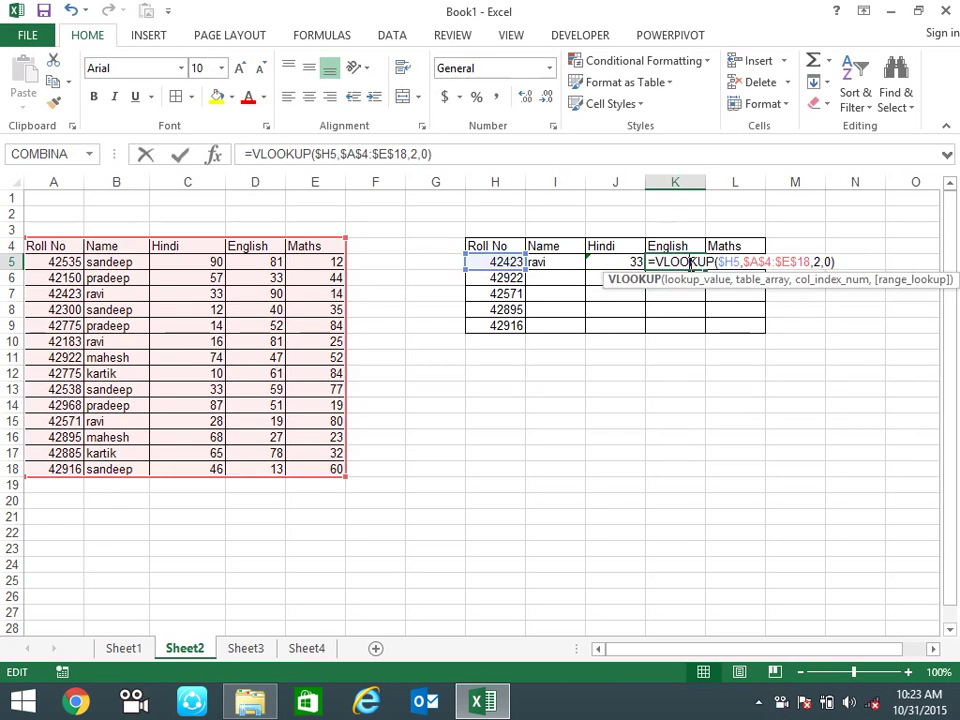
{"action": "left_click", "coordinate": [819, 262]}
{"action": "key", "text": "BackSpace"}
{"action": "type", "text": "4"}
{"action": "key", "text": "Return"}
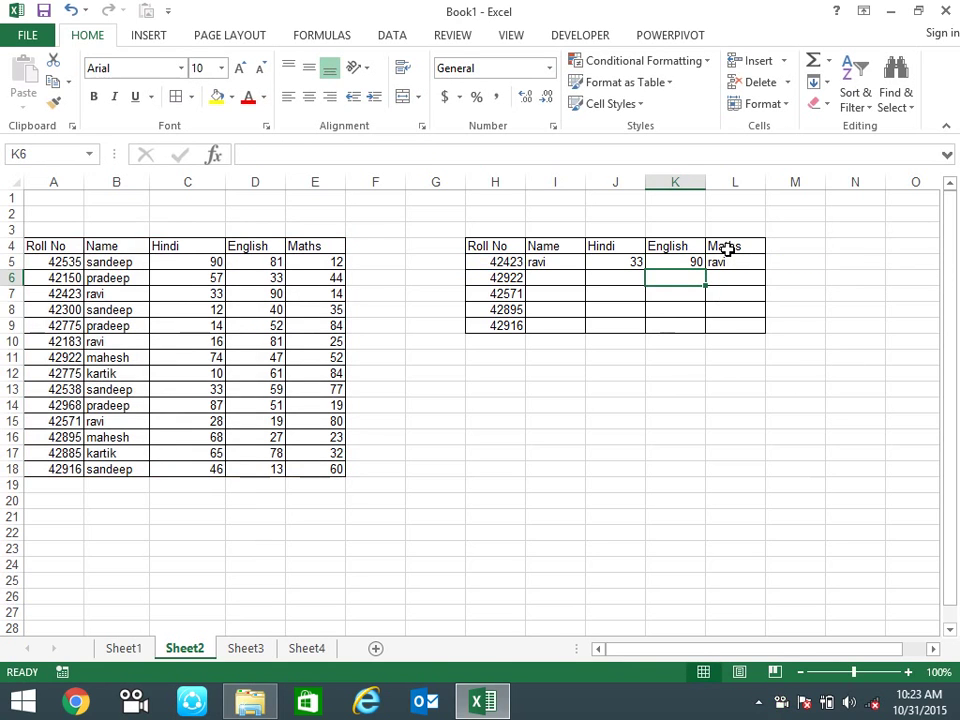
{"action": "double_click", "coordinate": [731, 261]}
{"action": "left_click", "coordinate": [884, 262]}
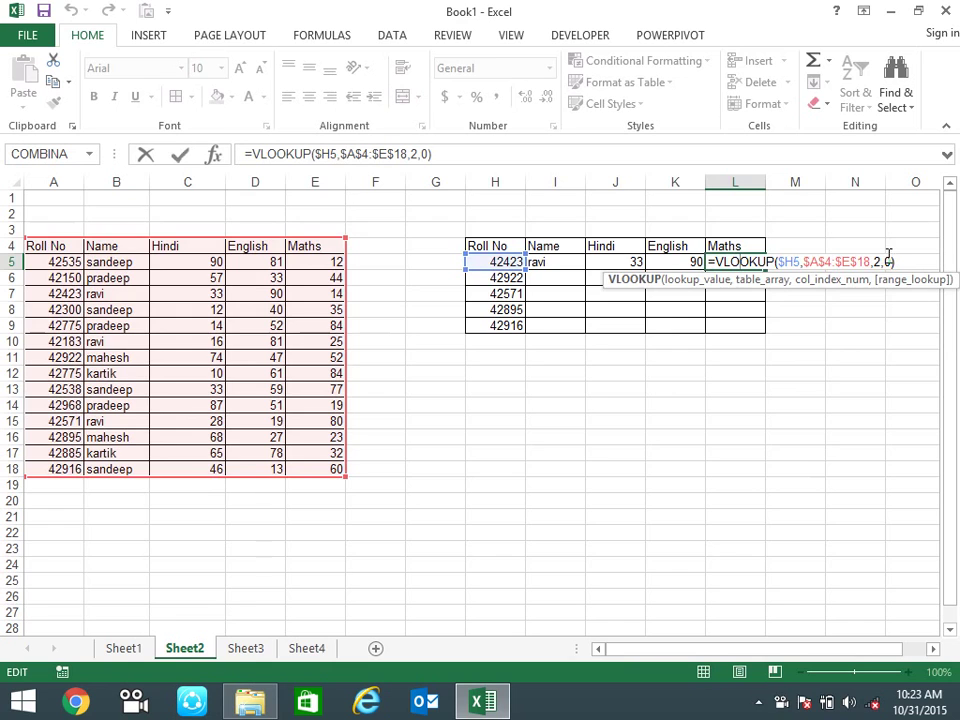
{"action": "left_click", "coordinate": [878, 261]}
{"action": "key", "text": "BackSpace"}
{"action": "type", "text": "5"}
{"action": "key", "text": "Return"}
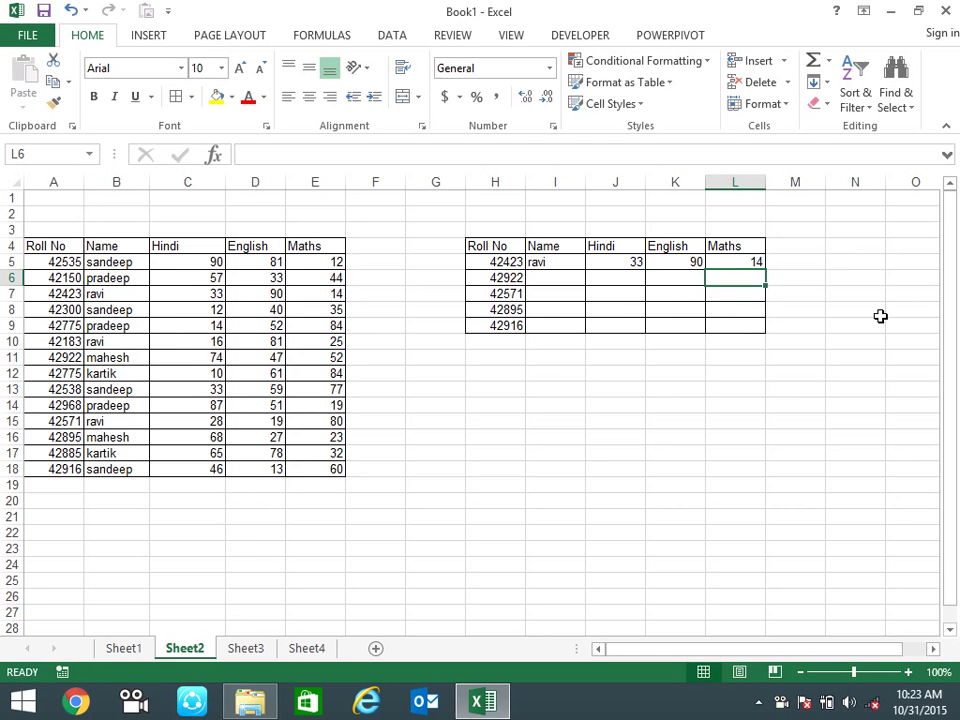
{"action": "left_click", "coordinate": [745, 259]}
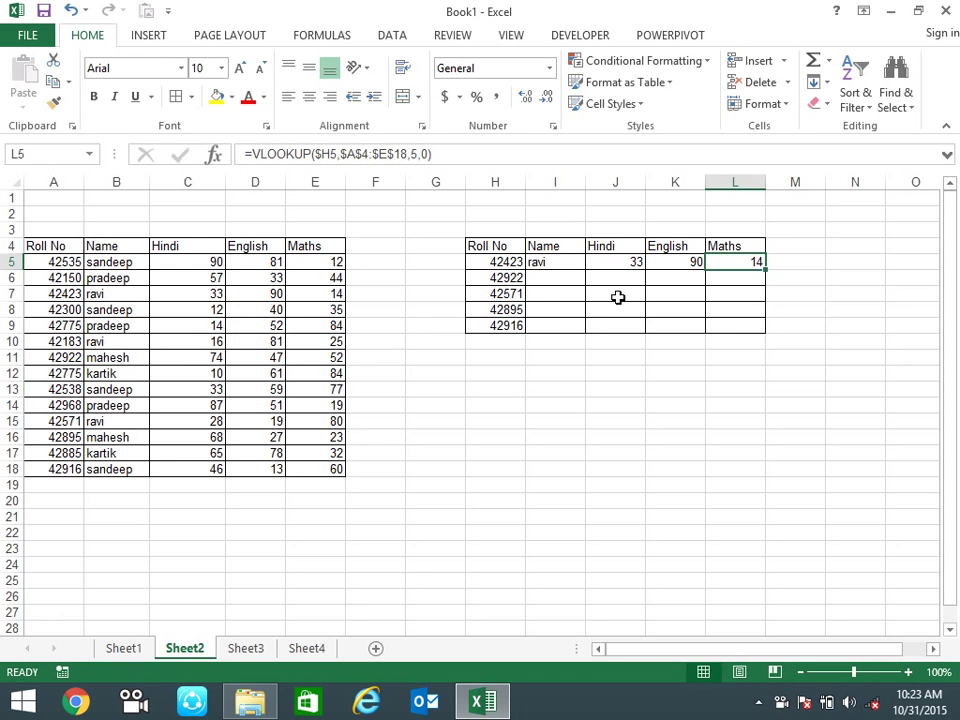
- Replace I5's column number 2 with COLUMN(B4) and copy the formula across to L5
{"action": "left_click", "coordinate": [571, 268]}
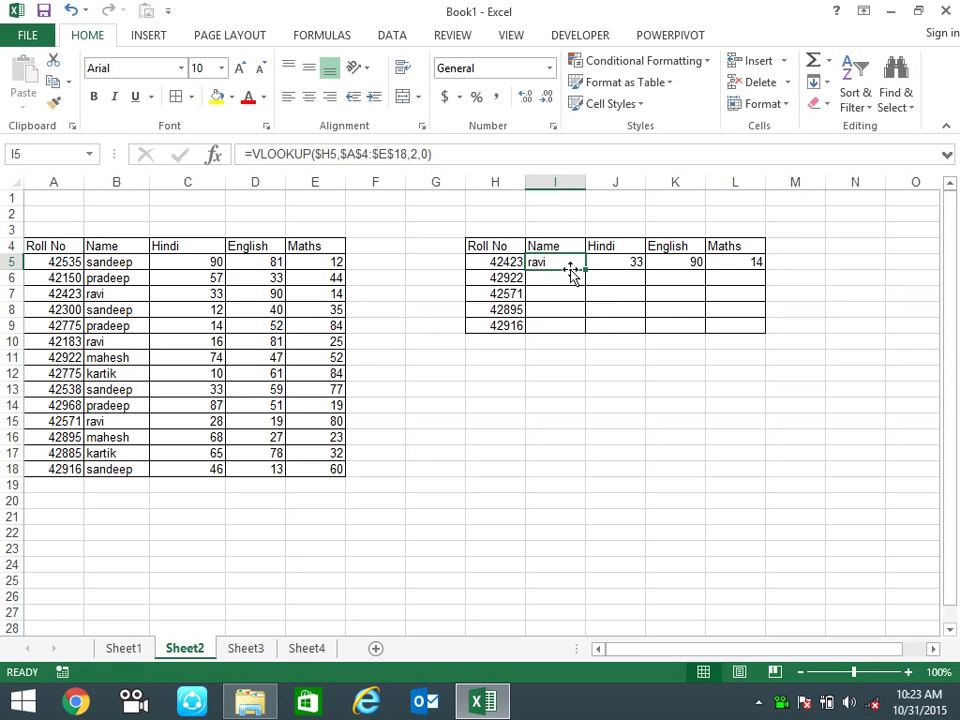
{"action": "key", "text": "F2"}
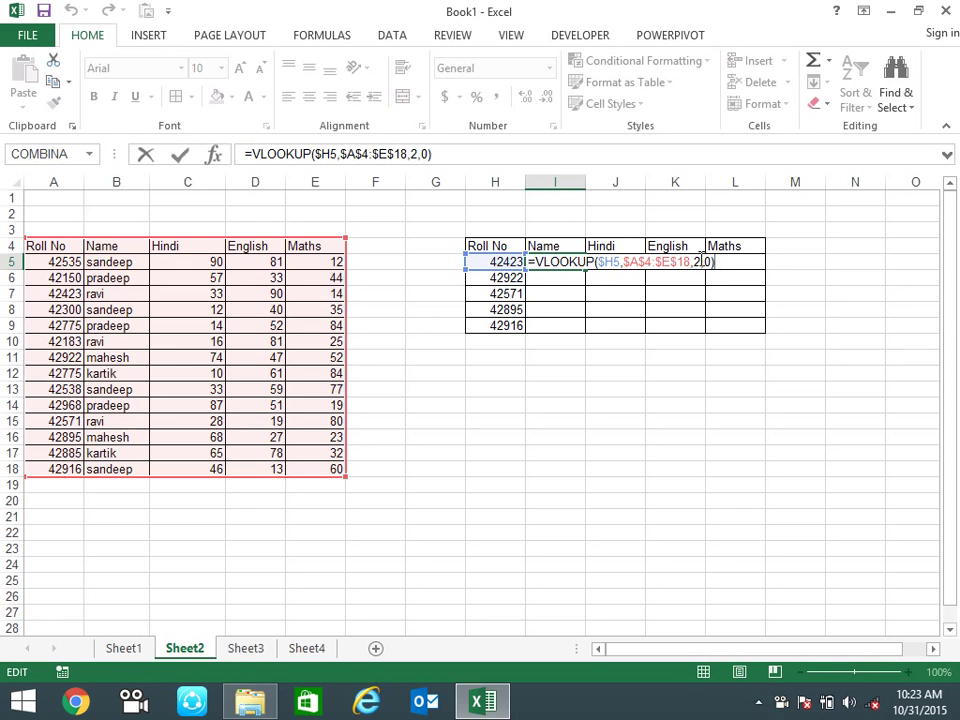
{"action": "left_click", "coordinate": [700, 262]}
{"action": "key", "text": "BackSpace"}
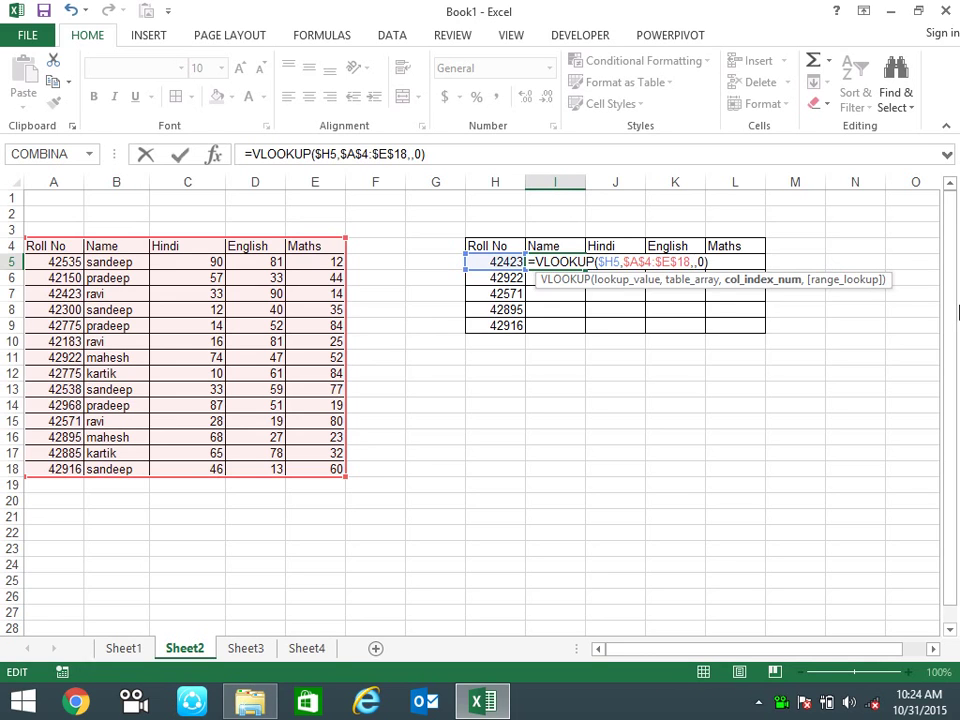
{"action": "type", "text": "col"}
{"action": "key", "text": "Tab"}
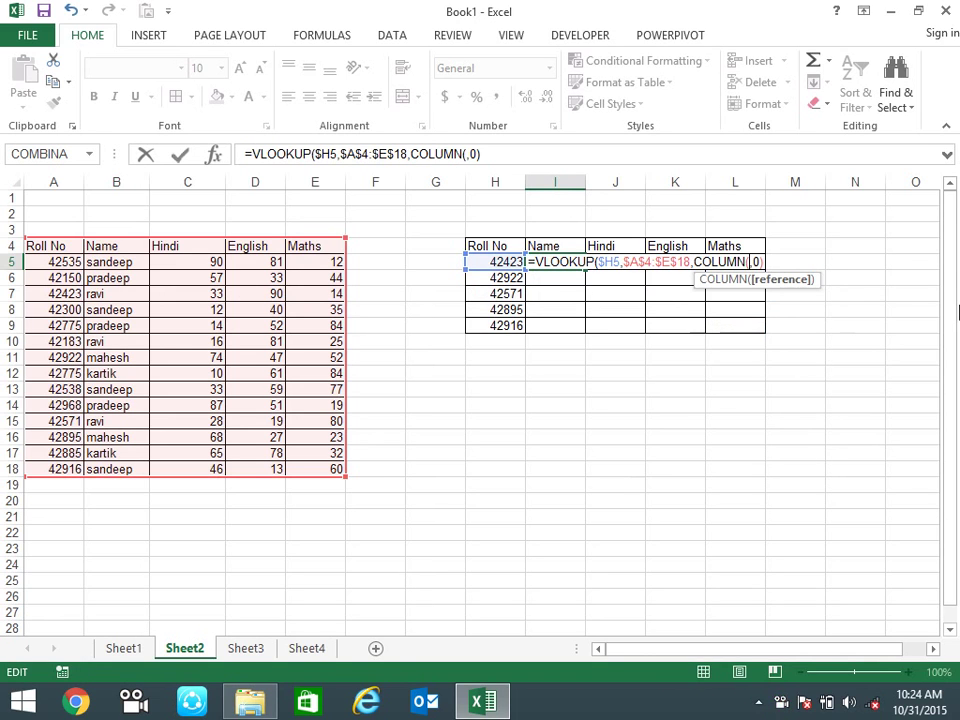
{"action": "type", "text": ")"}
{"action": "left_click", "coordinate": [750, 262]}
{"action": "left_click", "coordinate": [110, 247]}
{"action": "key", "text": "ctrl+Return"}
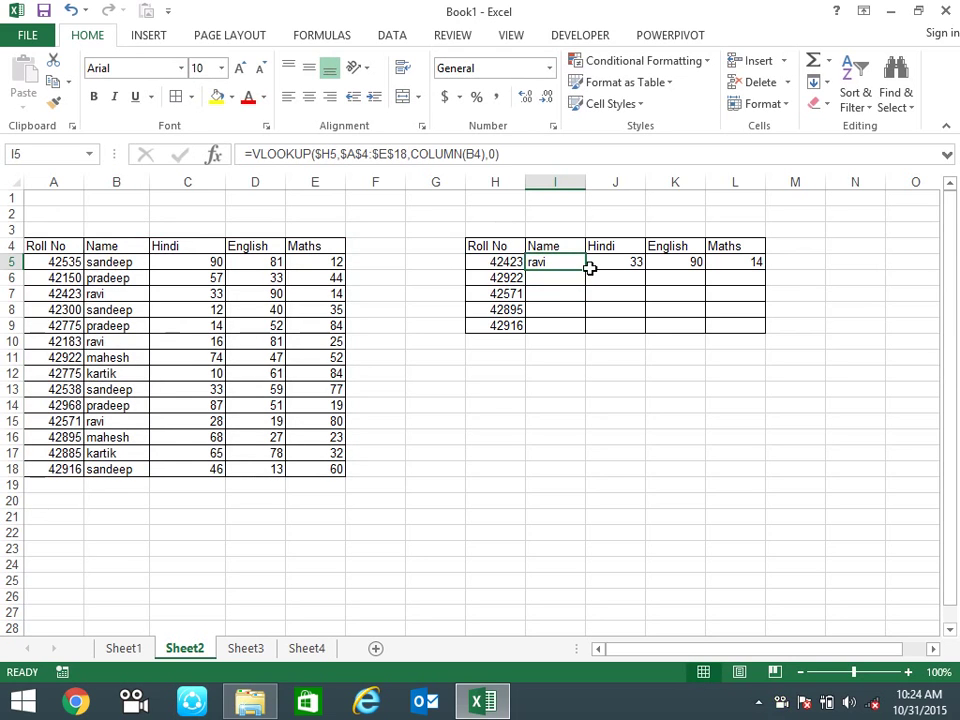
{"action": "mouse_move", "coordinate": [587, 267]}
{"action": "left_mouse_down"}
{"action": "mouse_move", "coordinate": [763, 265]}
{"action": "mouse_move", "coordinate": [765, 333]}
{"action": "left_mouse_up"}
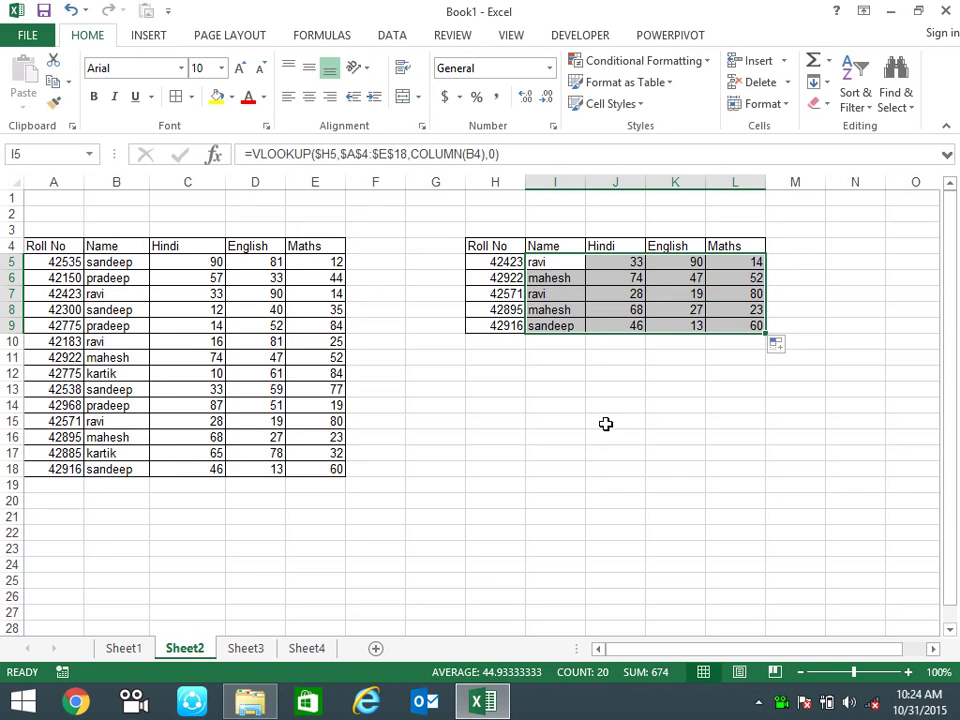
- Delete the looked-up names and marks in I5:L9, keeping the five roll numbers
{"action": "left_click_drag", "start_coordinate": [564, 261], "coordinate": [741, 328]}
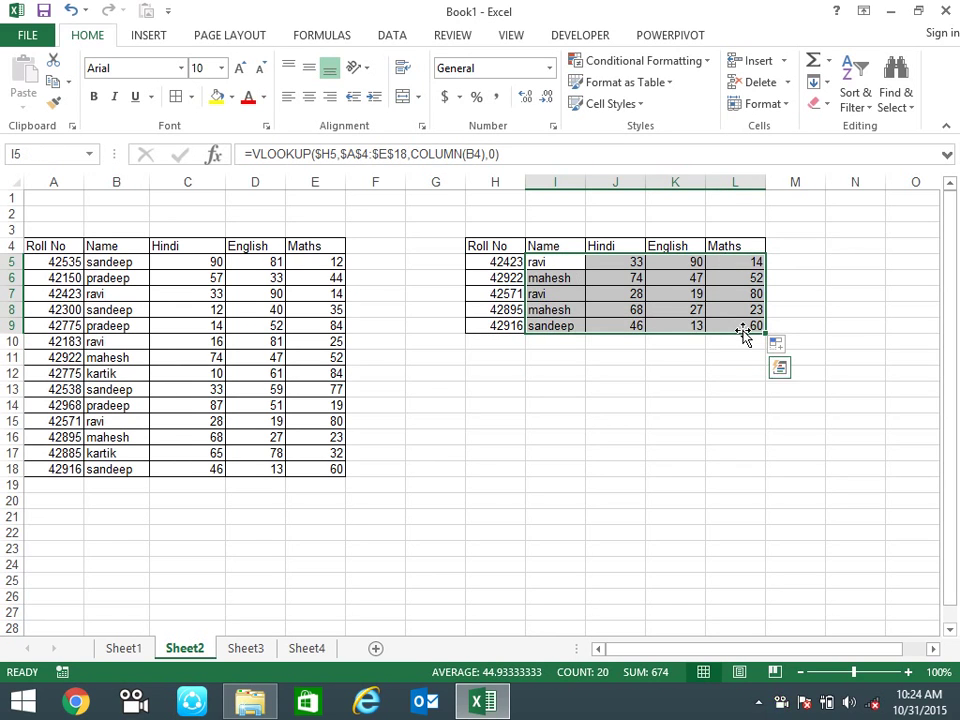
{"action": "key", "text": "Delete"}
{"action": "left_click", "coordinate": [448, 487]}
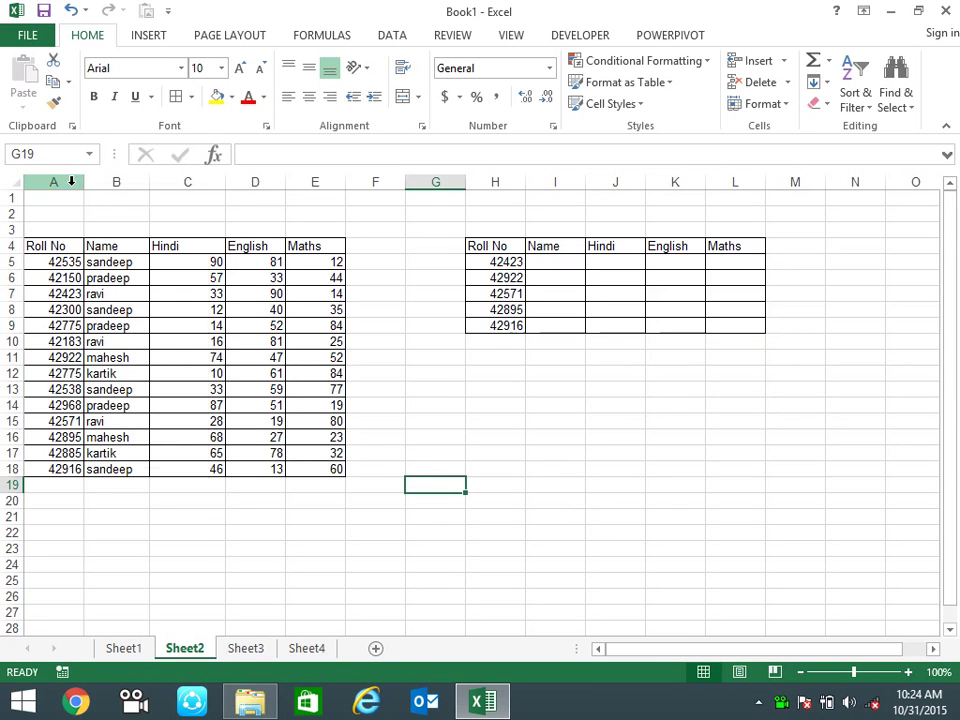
- Insert a blank column before column A
{"action": "right_click", "coordinate": [71, 181]}
{"action": "left_click", "coordinate": [118, 318]}
{"action": "left_click", "coordinate": [610, 437]}
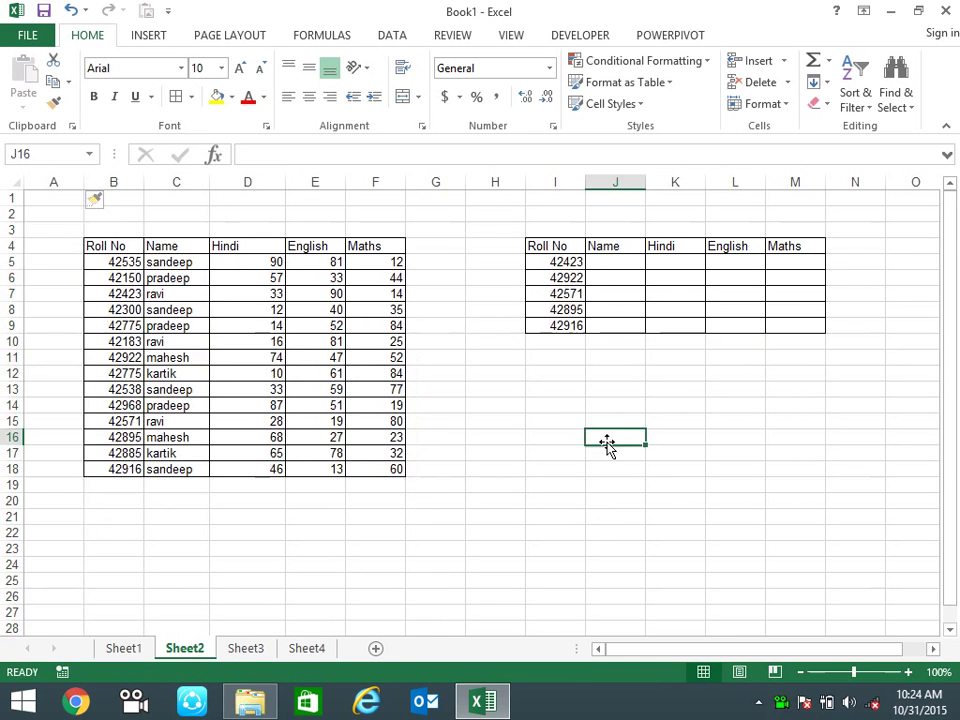
- Move student rows 11 to 18 of the marks table to H18:L25
{"action": "left_click_drag", "start_coordinate": [111, 362], "coordinate": [370, 462]}
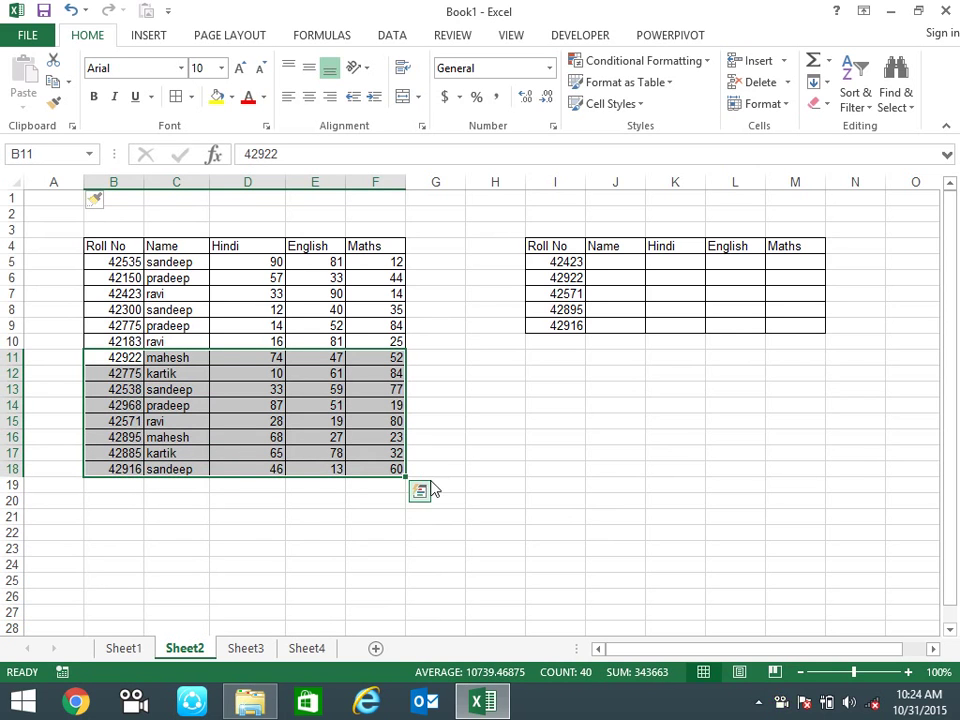
{"action": "key", "text": "ctrl+c"}
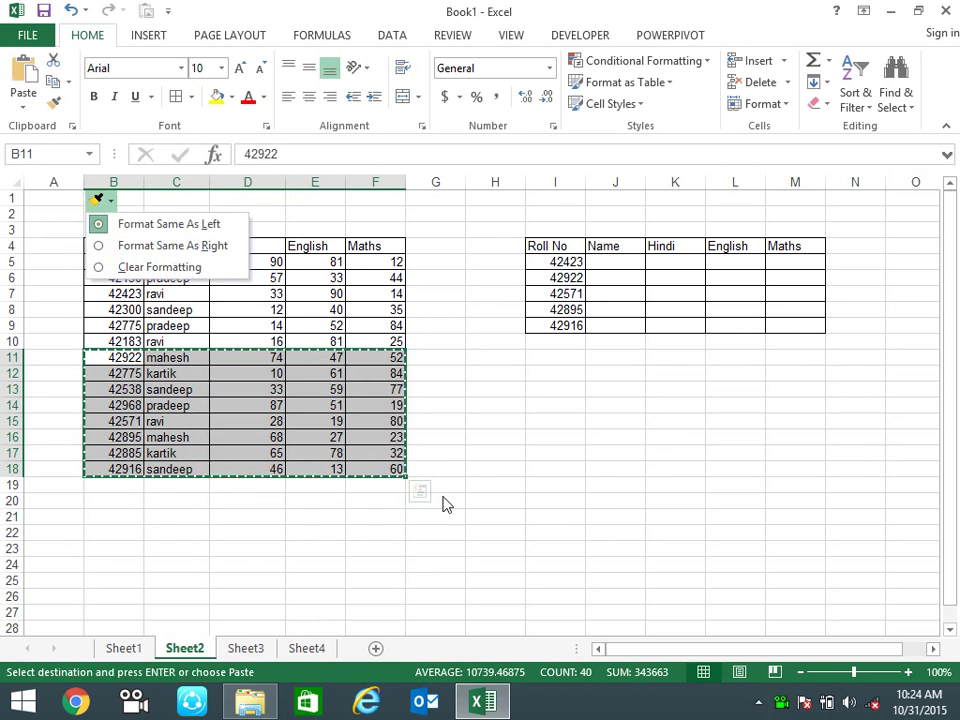
{"action": "left_click", "coordinate": [480, 482]}
{"action": "left_click", "coordinate": [484, 465]}
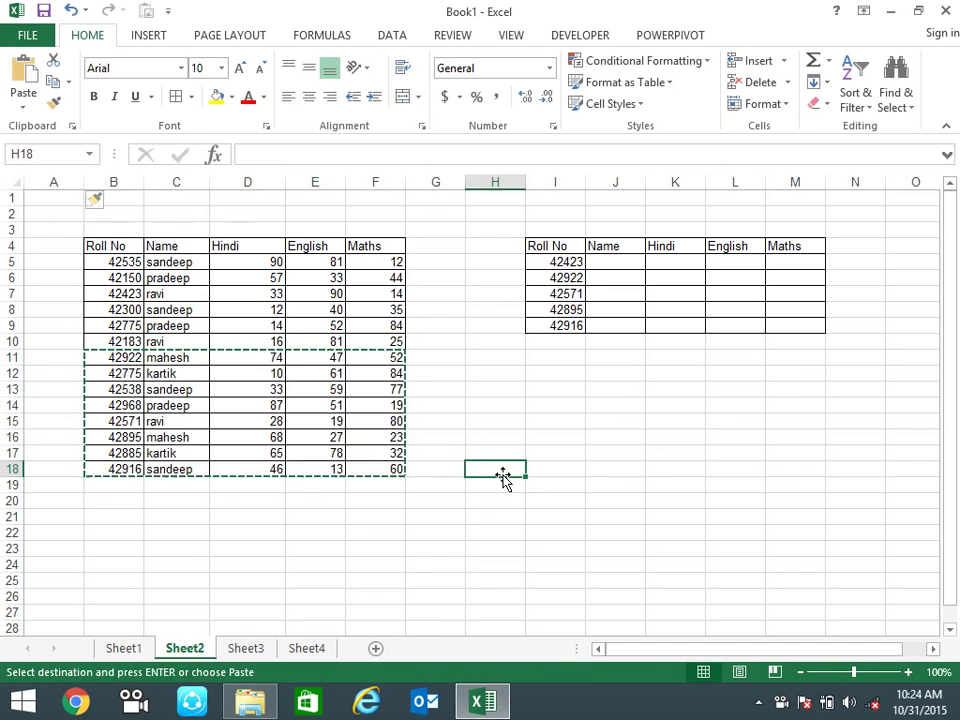
{"action": "key", "text": "ctrl+v"}
- Copy the Roll No to Maths header row to H17 above the moved rows
{"action": "mouse_move", "coordinate": [128, 246]}
{"action": "left_mouse_down"}
{"action": "mouse_move", "coordinate": [375, 256]}
{"action": "mouse_move", "coordinate": [377, 246]}
{"action": "left_mouse_up"}
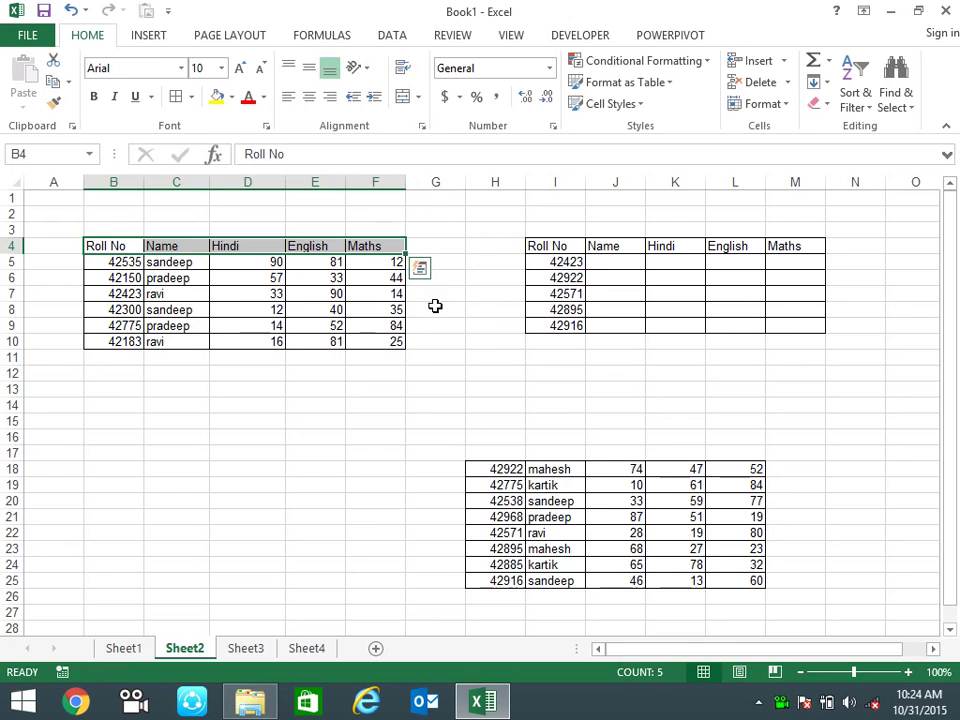
{"action": "key", "text": "ctrl+c"}
{"action": "left_click", "coordinate": [488, 450]}
{"action": "key", "text": "Return"}
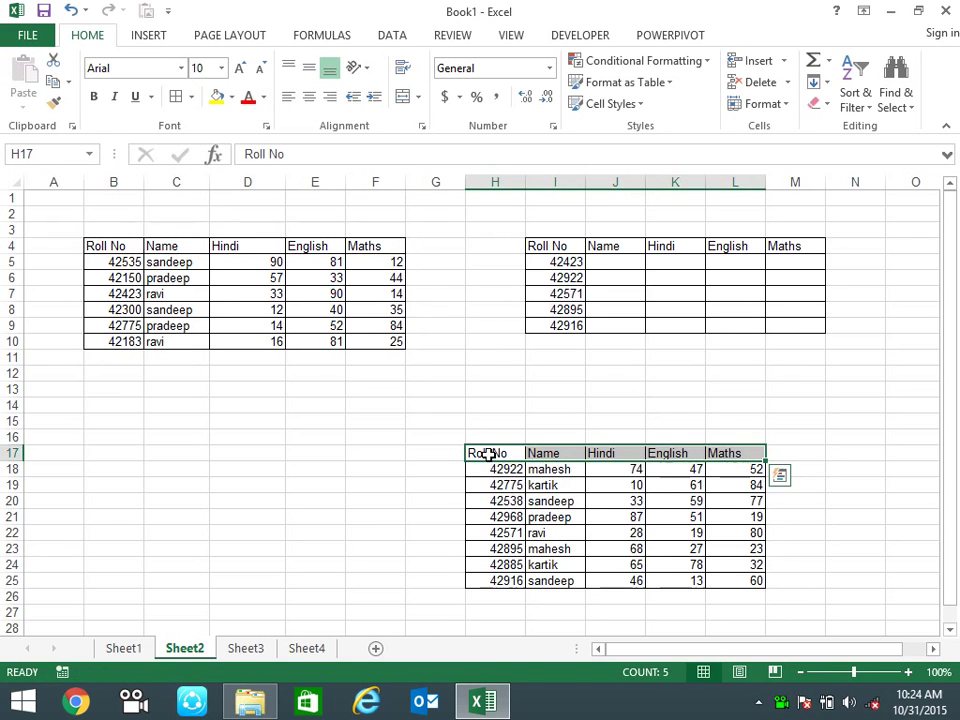
{"action": "left_click", "coordinate": [315, 277]}
{"action": "left_click_drag", "start_coordinate": [497, 517], "coordinate": [488, 540]}
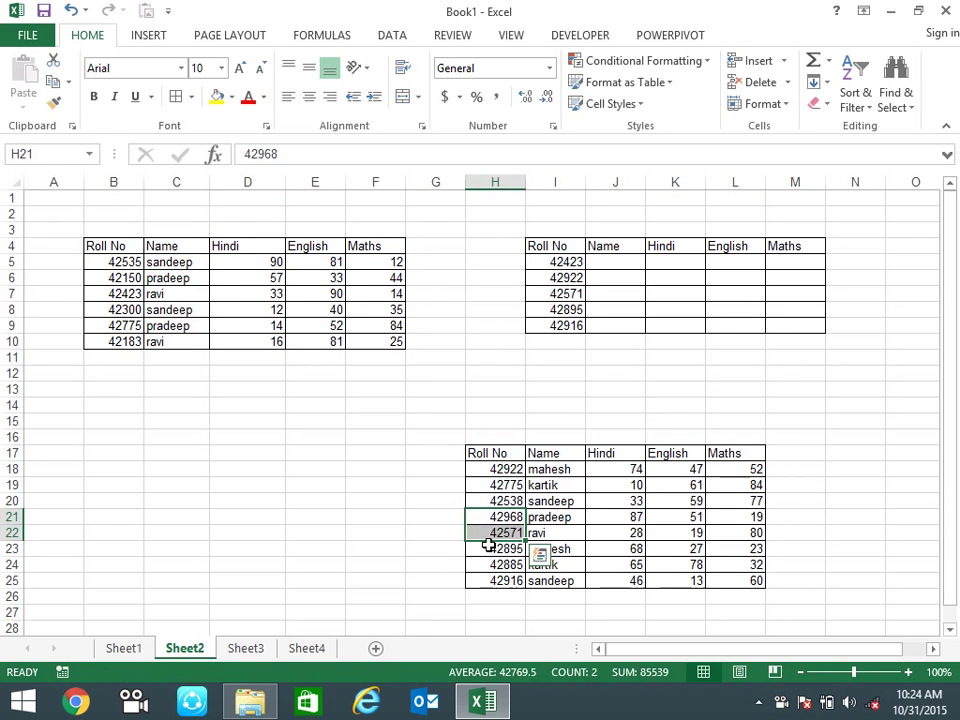
{"action": "left_click", "coordinate": [627, 499]}
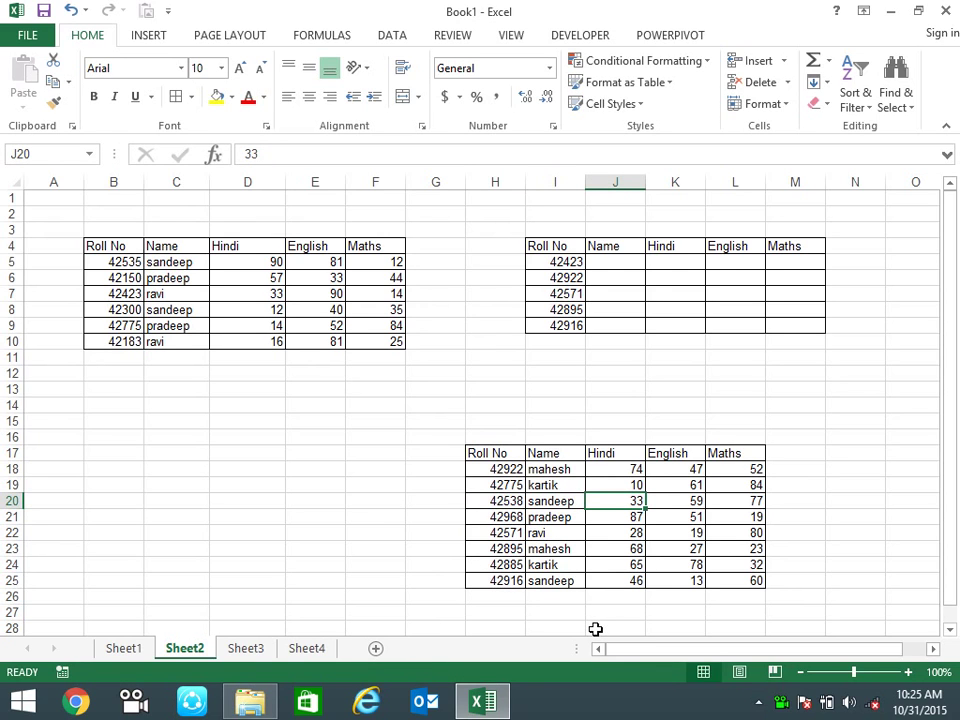
{"action": "left_click", "coordinate": [619, 251]}
- Start J5's IFERROR formula with a VLOOKUP of $I5 in the upper table $B$4:$F$10
{"action": "left_click", "coordinate": [617, 264]}
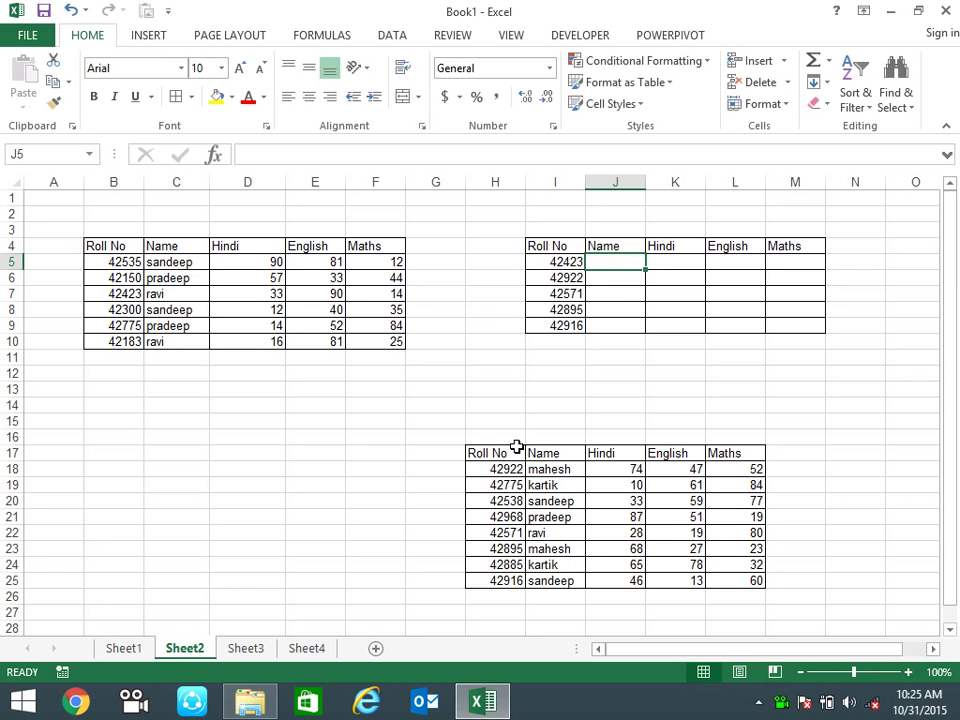
{"action": "type", "text": "="}
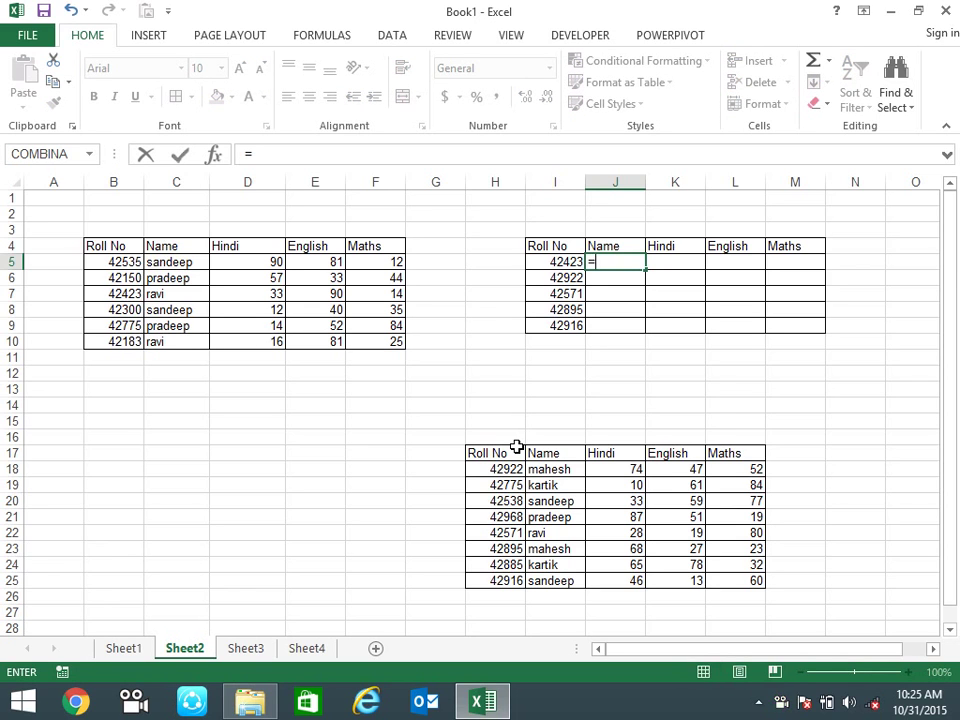
{"action": "type", "text": "if"}
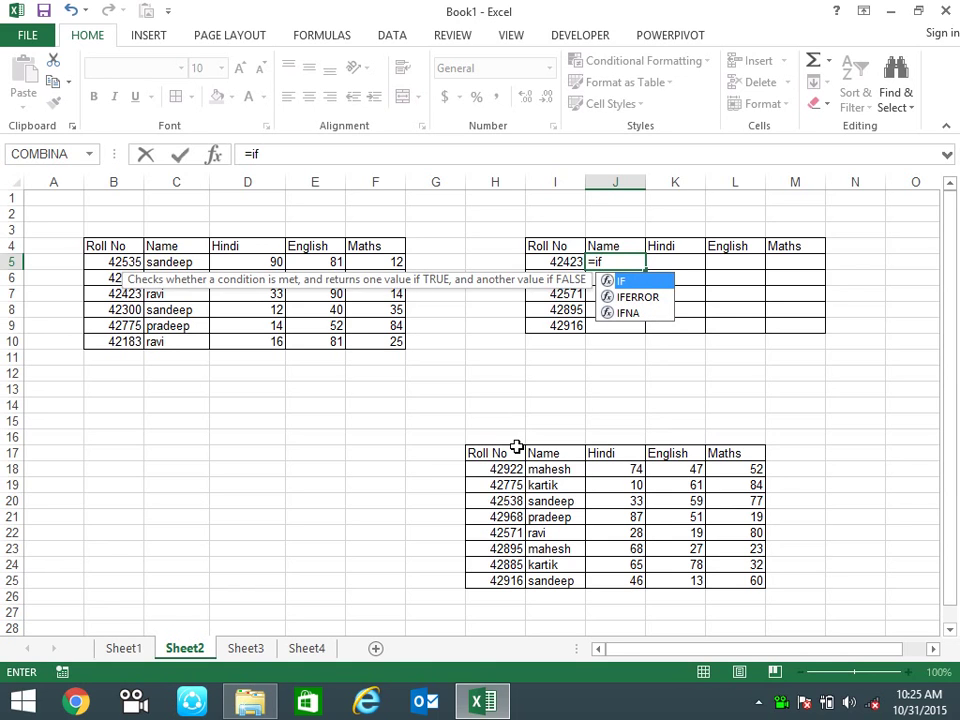
{"action": "key", "text": "Down"}
{"action": "key", "text": "Tab"}
{"action": "type", "text": "vl"}
{"action": "key", "text": "Tab"}
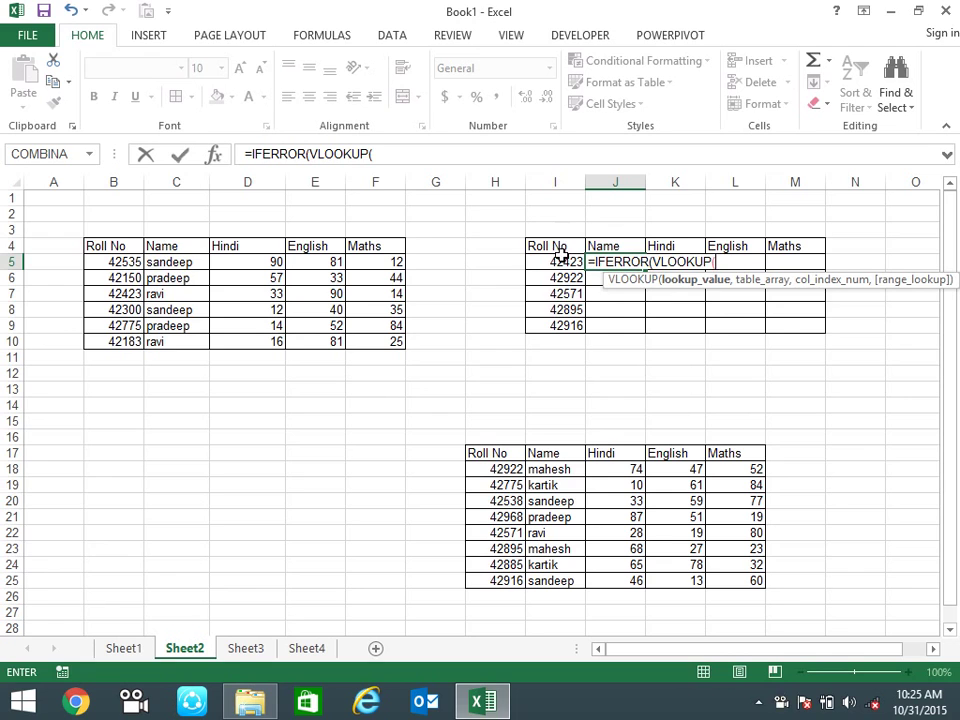
{"action": "left_click", "coordinate": [565, 260]}
{"action": "key", "text": "F4"}
{"action": "key", "text": "F4"}
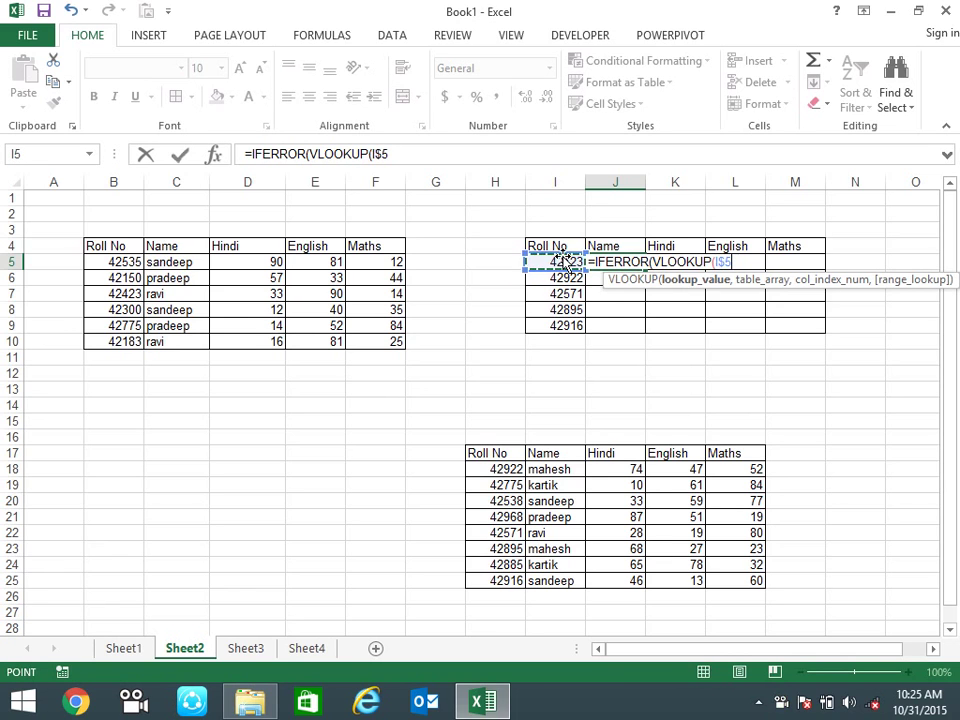
{"action": "type", "text": ","}
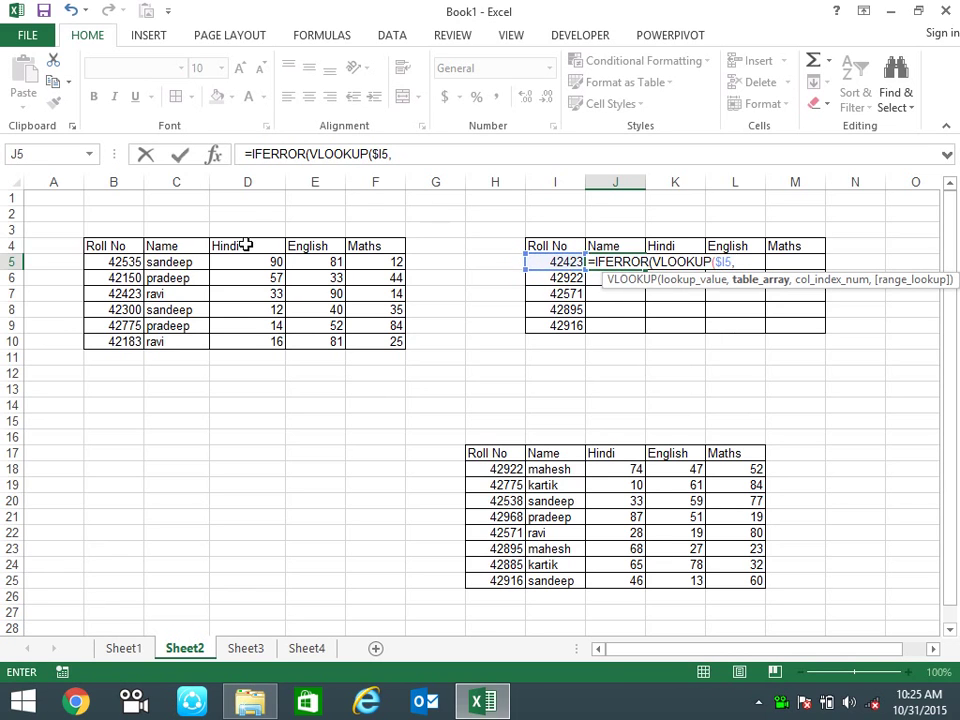
{"action": "mouse_move", "coordinate": [94, 246]}
{"action": "left_mouse_down"}
{"action": "mouse_move", "coordinate": [462, 278]}
{"action": "mouse_move", "coordinate": [377, 344]}
{"action": "left_mouse_up"}
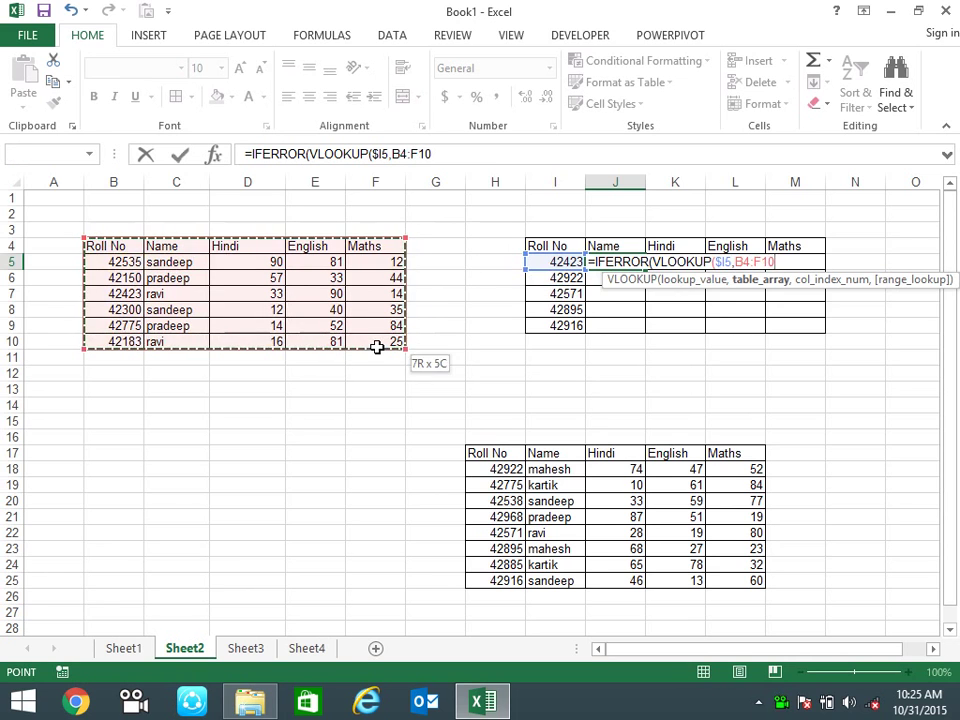
{"action": "key", "text": "F4"}
- Complete it with column 2 and a fallback VLOOKUP($I5,$H$17:$L$25,2,0), returning ravi
{"action": "type", "text": ",2,0"}
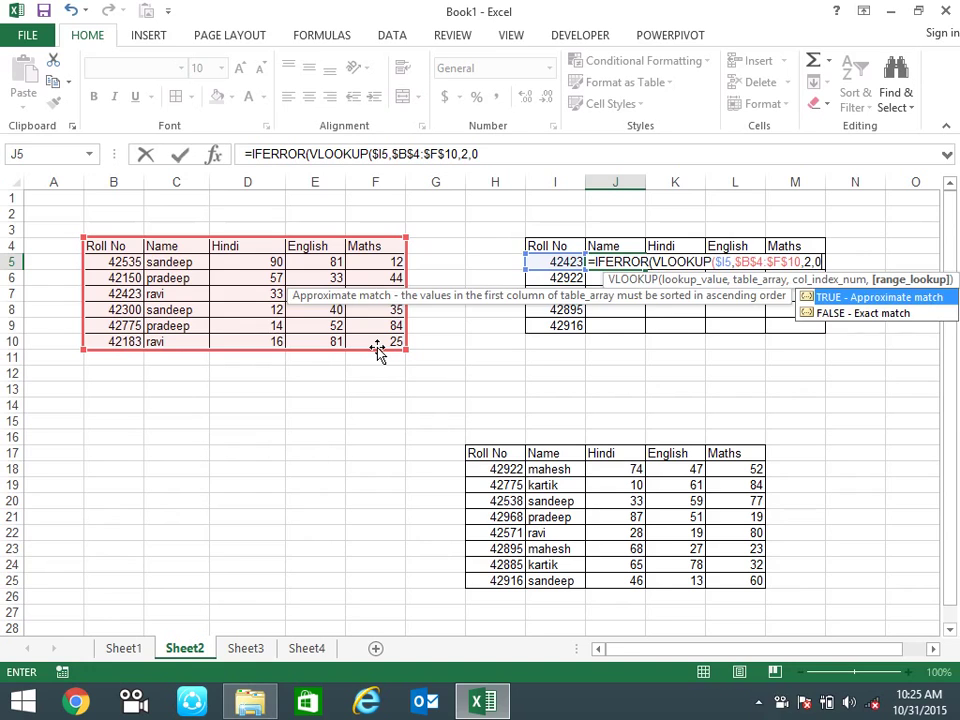
{"action": "type", "text": "),"}
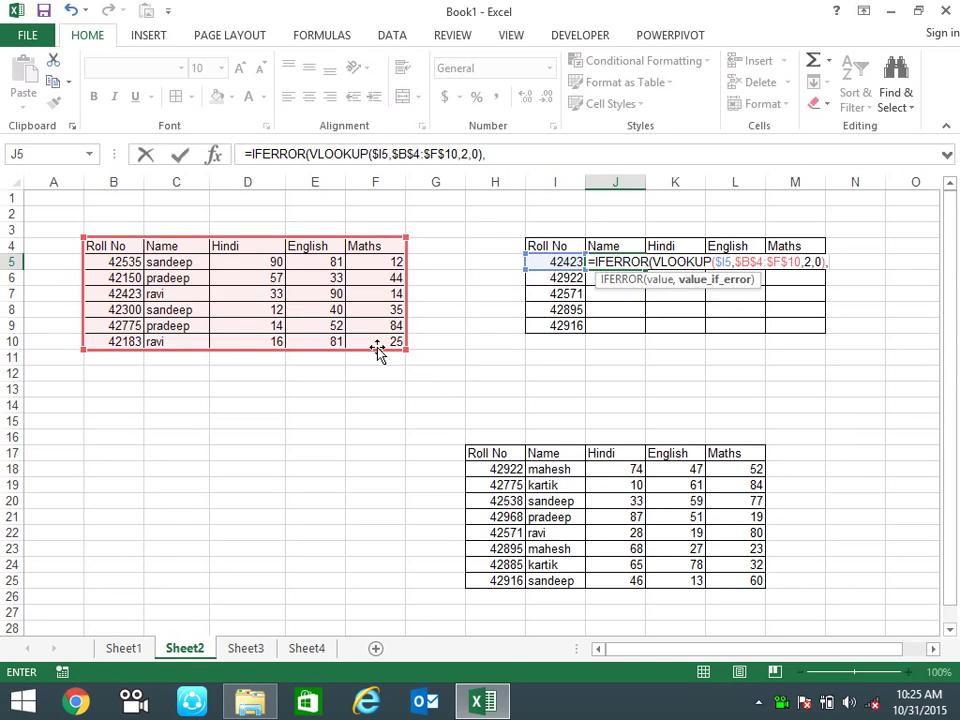
{"action": "type", "text": "vl"}
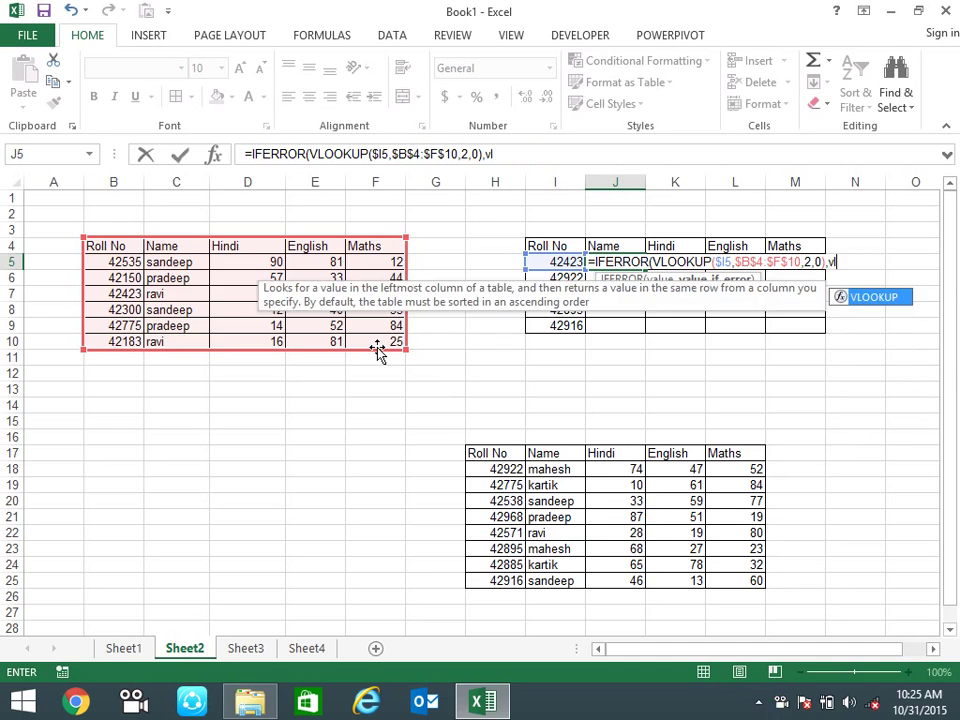
{"action": "key", "text": "Tab"}
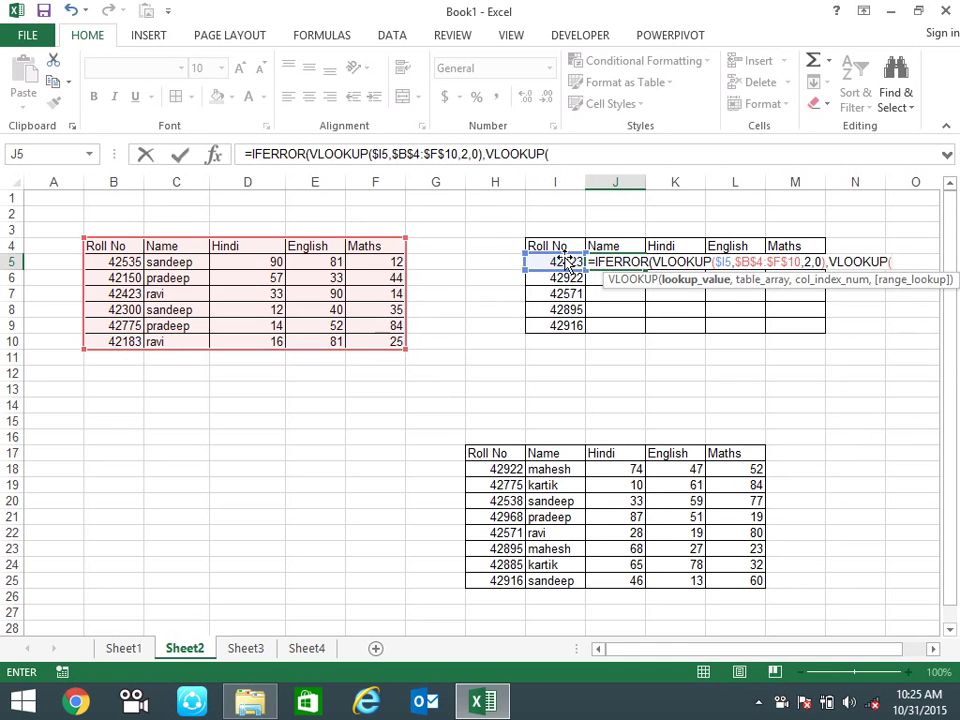
{"action": "left_click", "coordinate": [567, 262]}
{"action": "key", "text": "F4"}
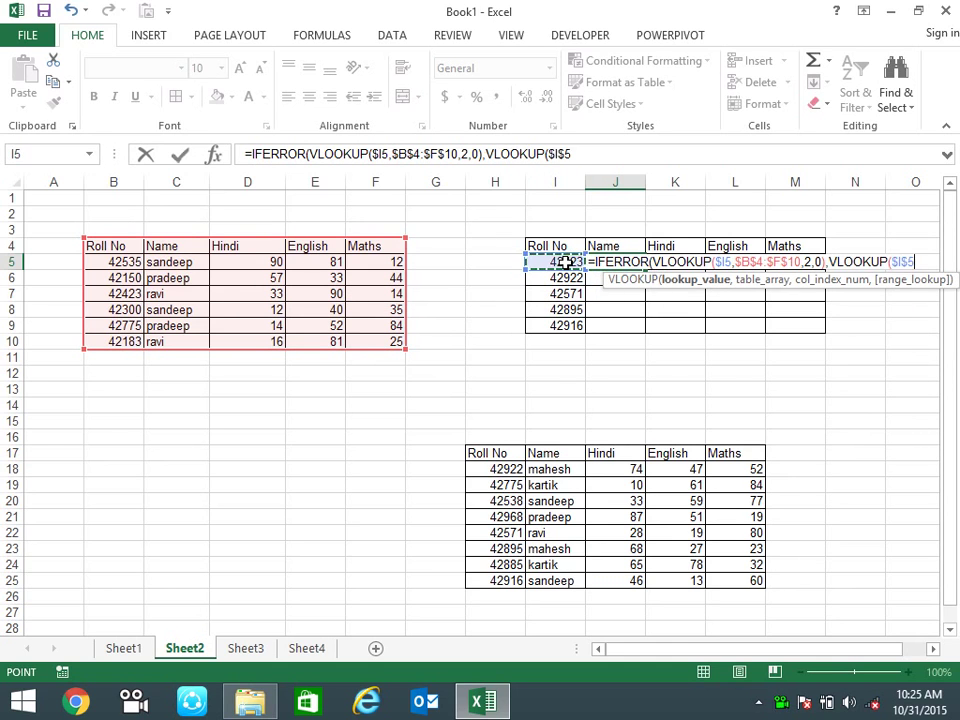
{"action": "key", "text": "F4"}
{"action": "type", "text": ","}
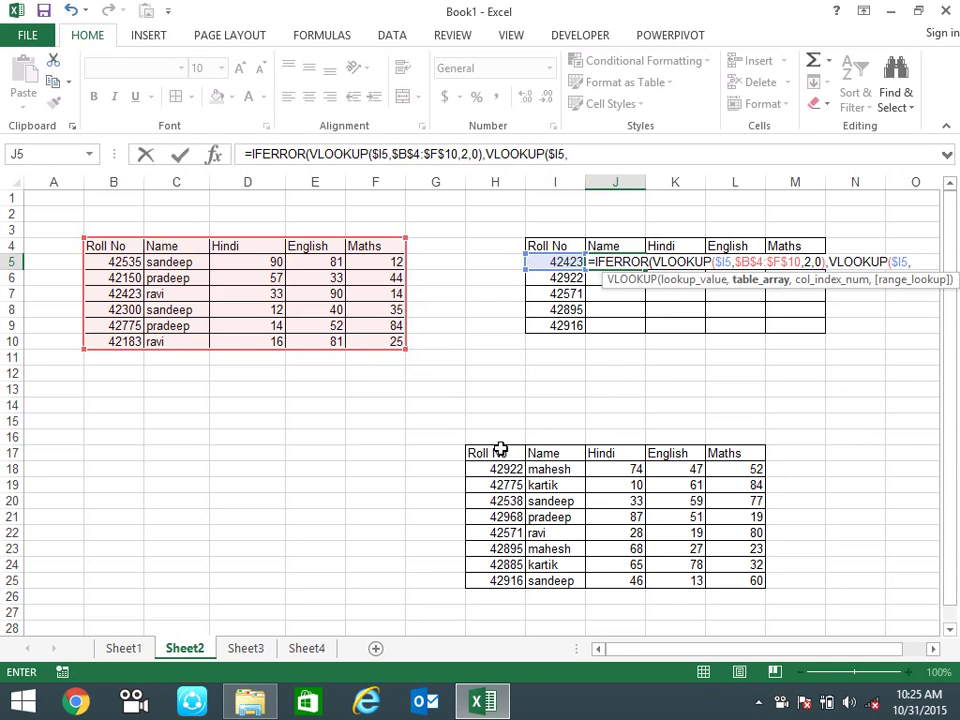
{"action": "left_click_drag", "start_coordinate": [500, 450], "coordinate": [748, 590]}
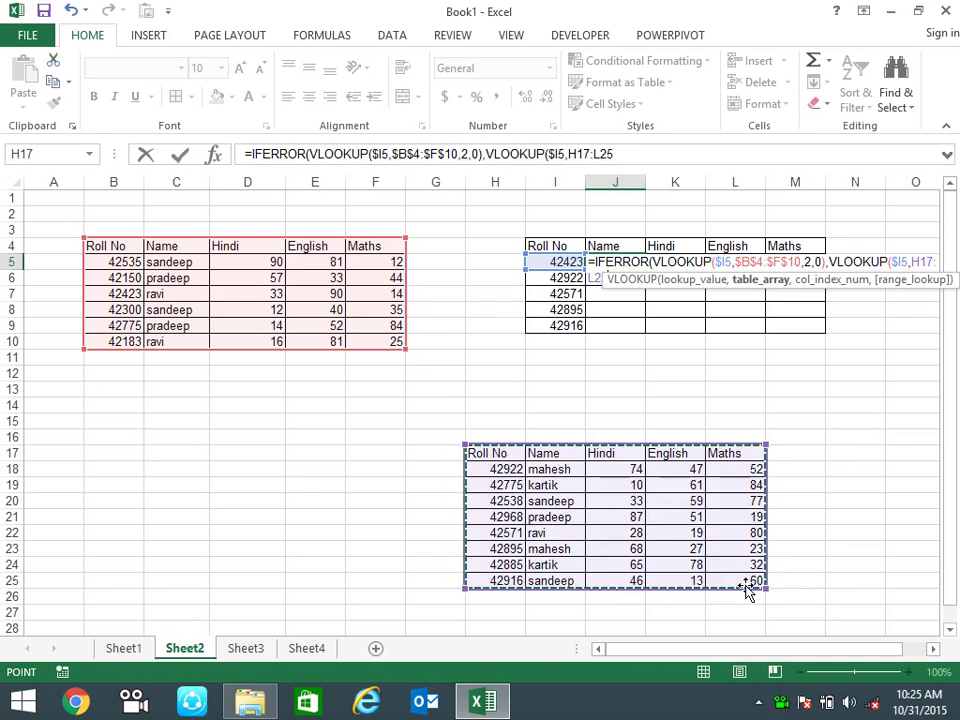
{"action": "key", "text": "F4"}
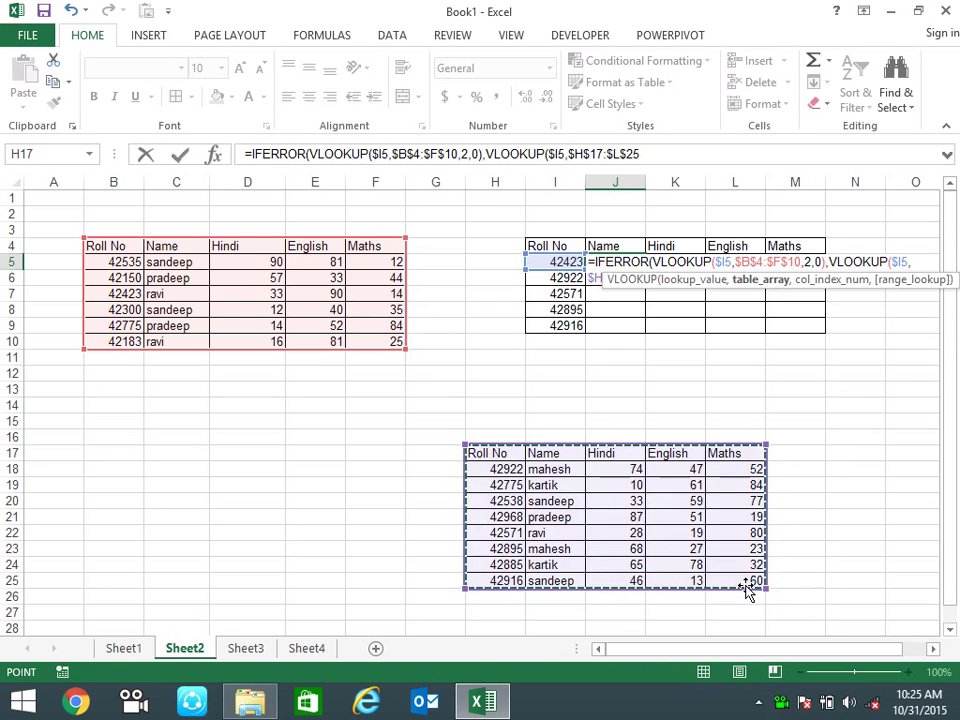
{"action": "type", "text": ",2"}
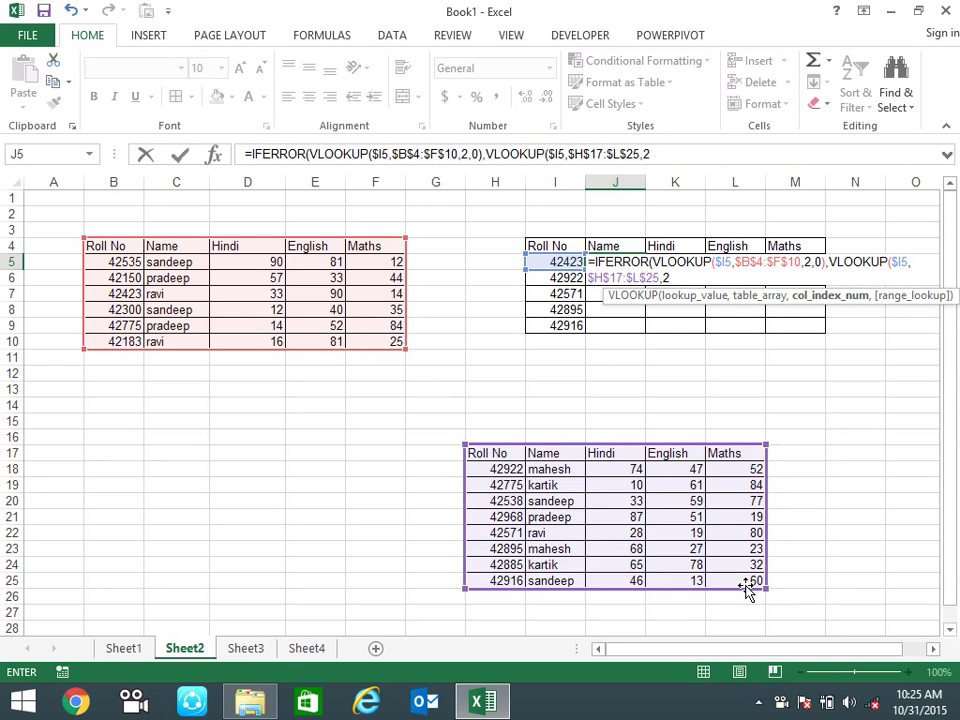
{"action": "type", "text": ",0)"}
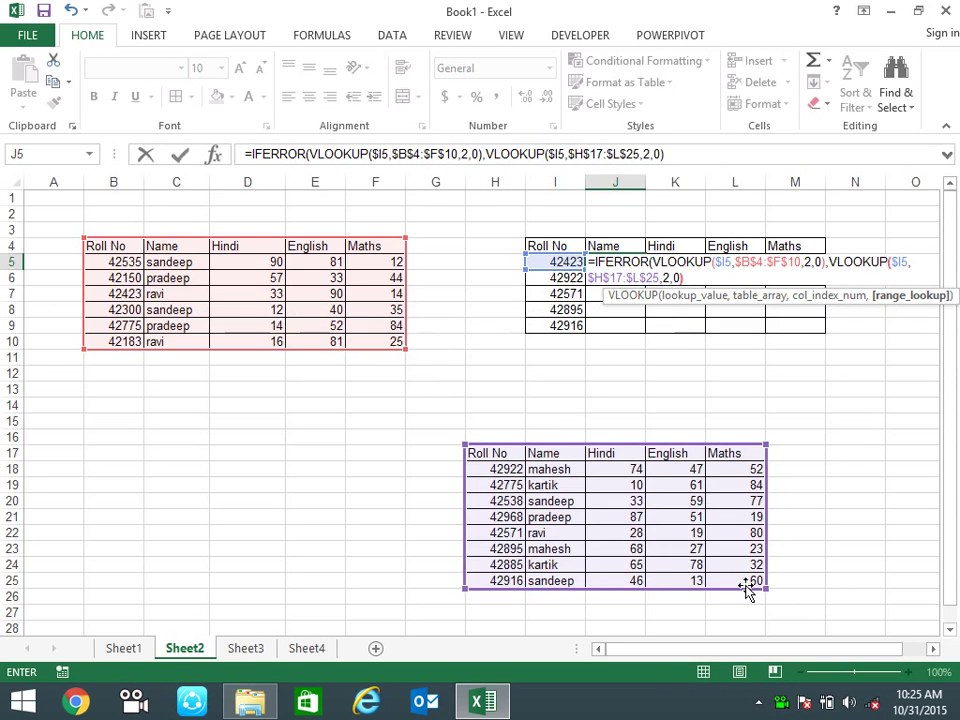
{"action": "type", "text": ")"}
{"action": "key", "text": "Return"}
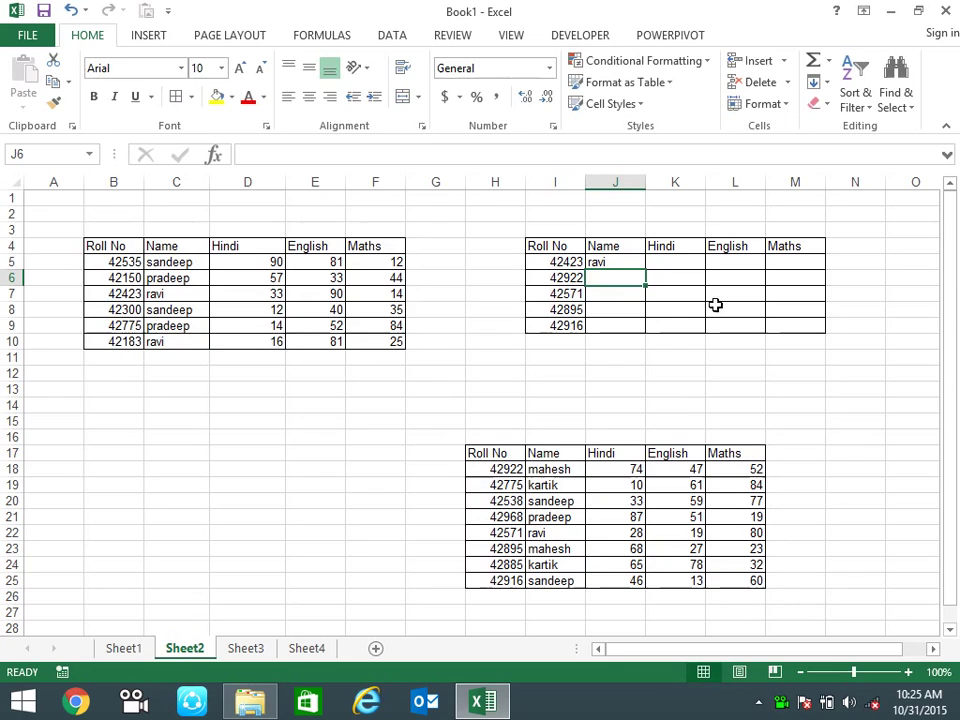
- Fill the J5 formula down to J9, then move rows H18:L25 under the main table at B11
{"action": "left_click", "coordinate": [640, 263]}
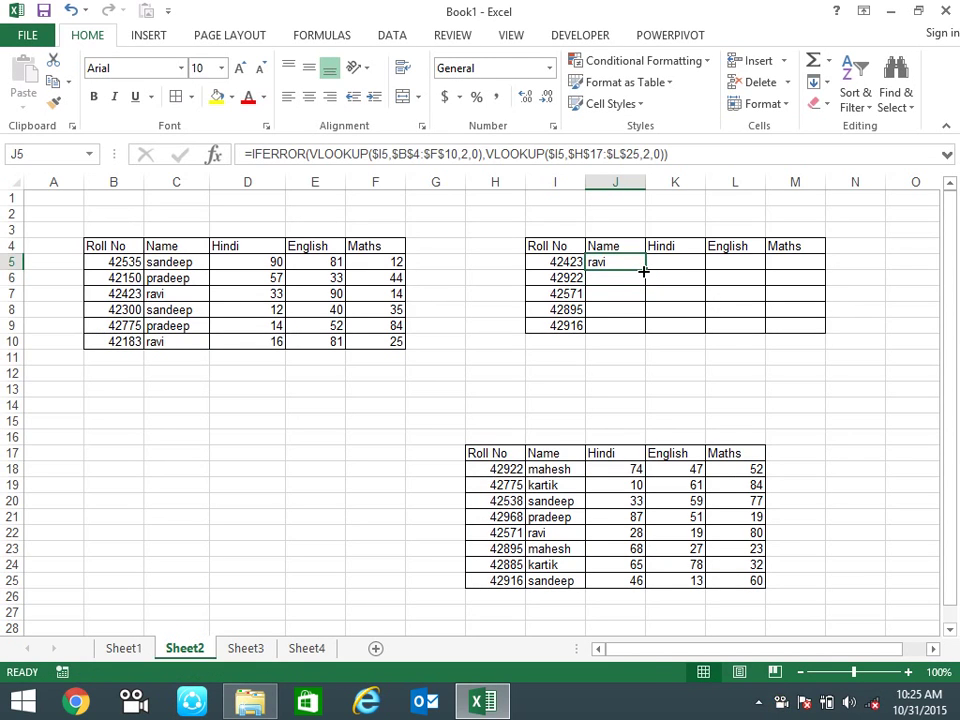
{"action": "double_click", "coordinate": [644, 270]}
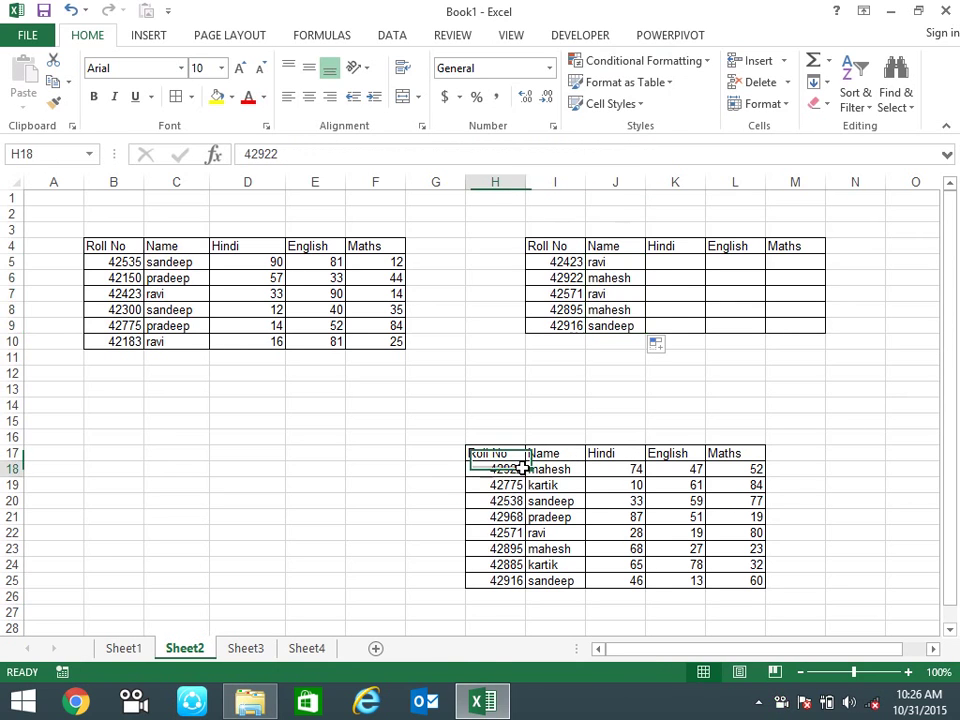
{"action": "left_click_drag", "start_coordinate": [497, 469], "coordinate": [737, 584]}
{"action": "key", "text": "ctrl+c"}
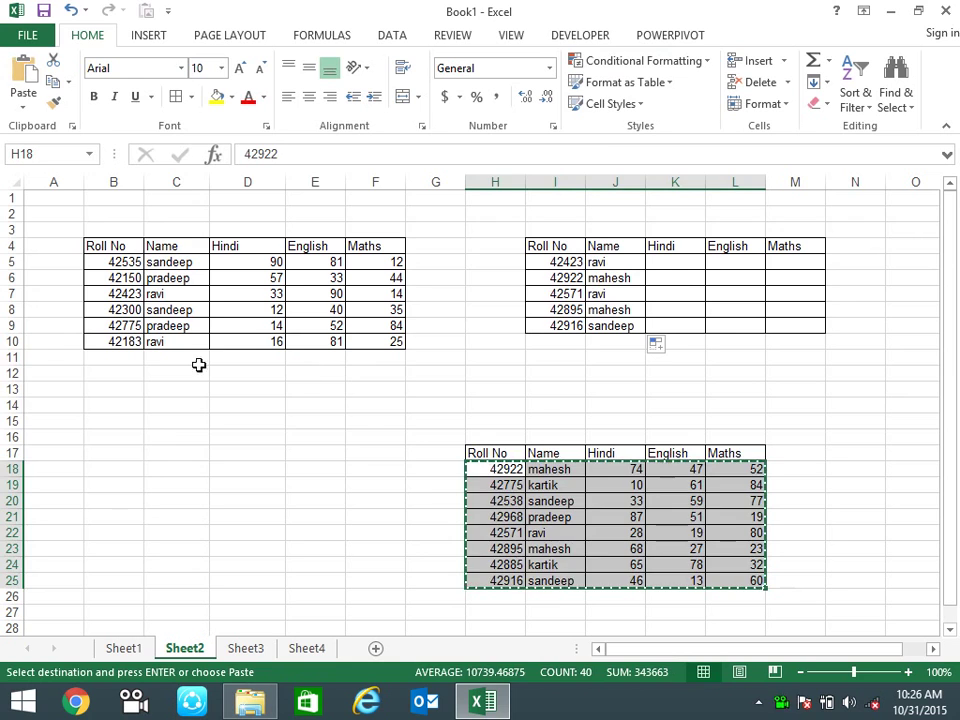
{"action": "left_click", "coordinate": [122, 359]}
{"action": "key", "text": "ctrl+v"}
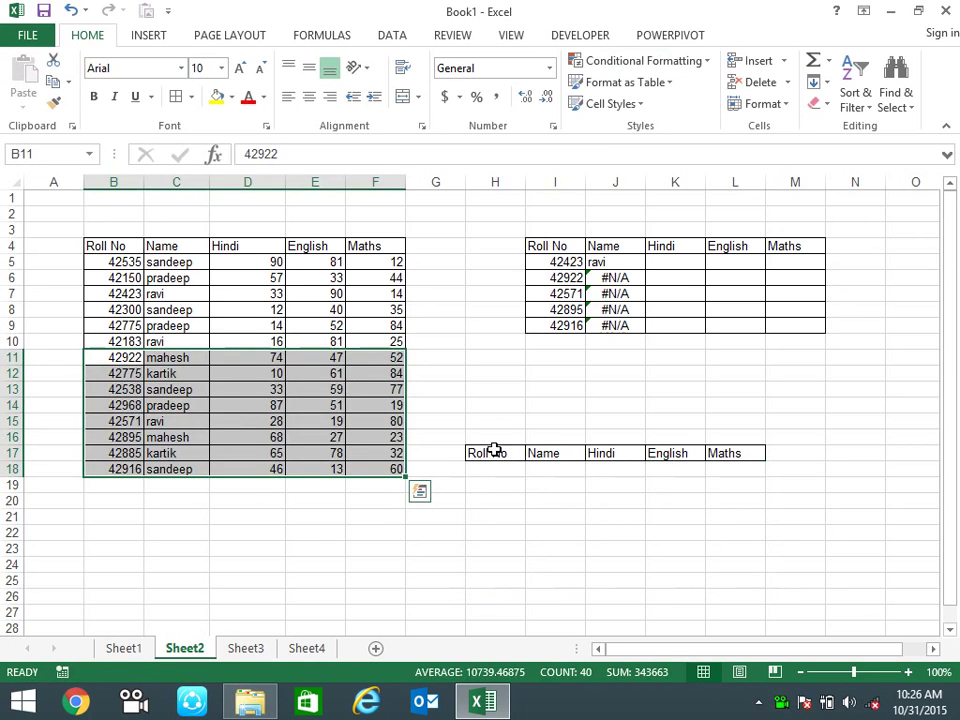
- Clear the leftover header row H17:L17 and dismiss the Find and Replace dialog
{"action": "left_click_drag", "start_coordinate": [493, 452], "coordinate": [748, 448]}
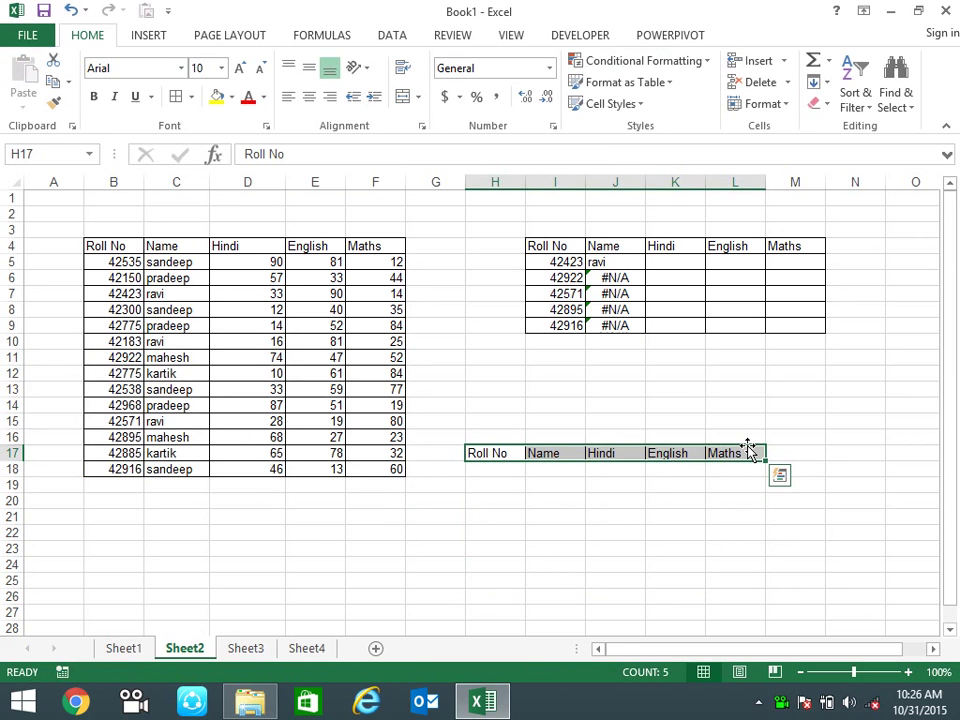
{"action": "key", "text": "Delete"}
{"action": "key", "text": "alt+e"}
{"action": "key", "text": "f"}
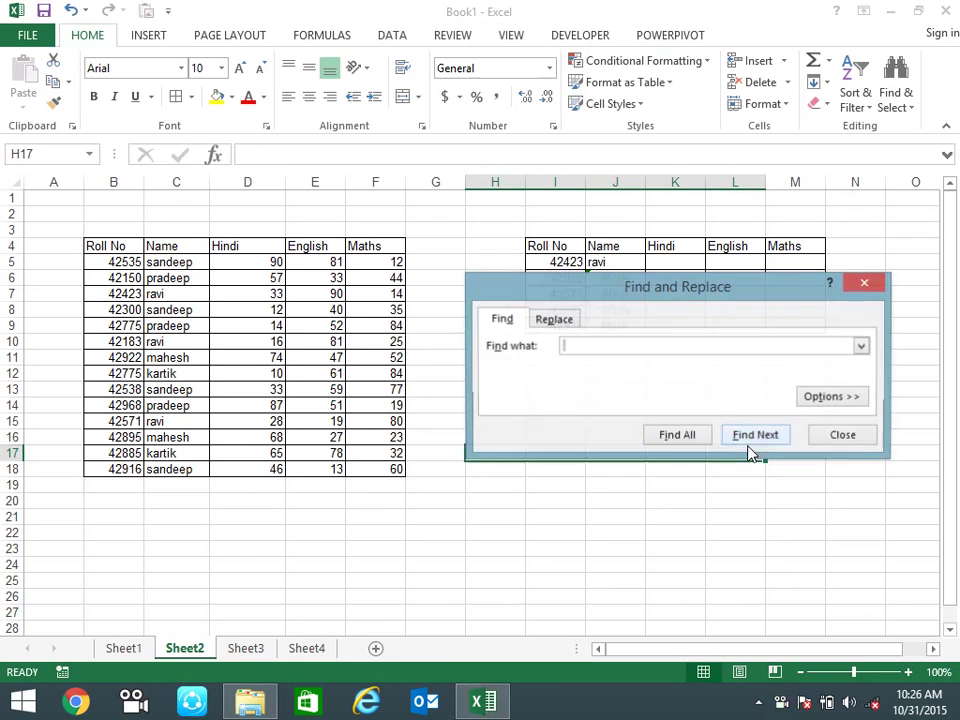
{"action": "key", "text": "Escape"}
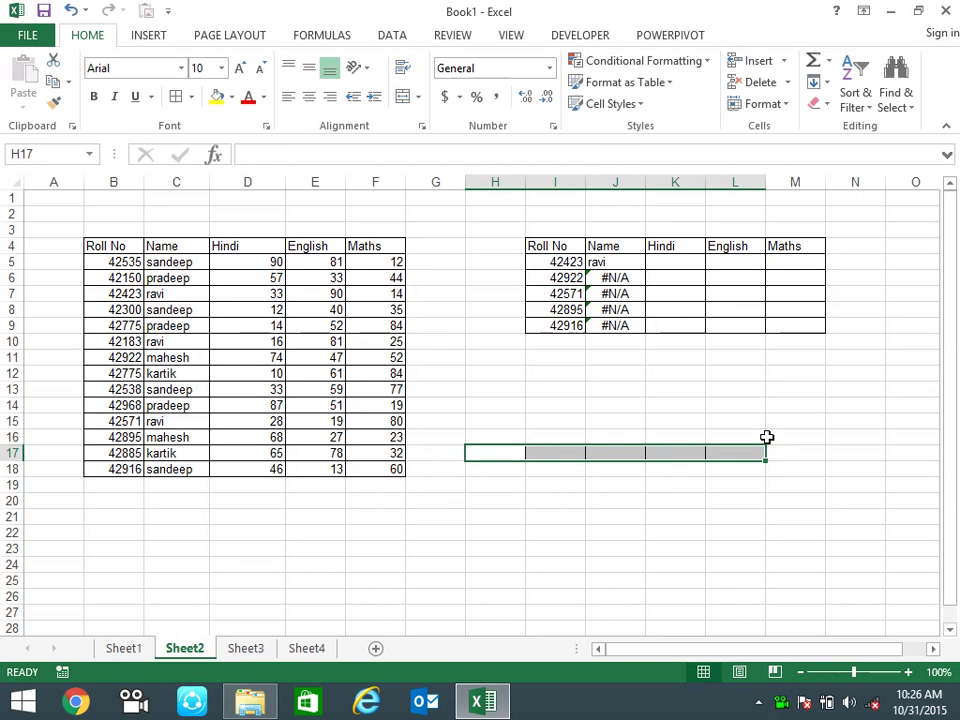
{"action": "key", "text": "alt+e"}
{"action": "key", "text": "Escape"}
{"action": "left_click", "coordinate": [735, 564]}
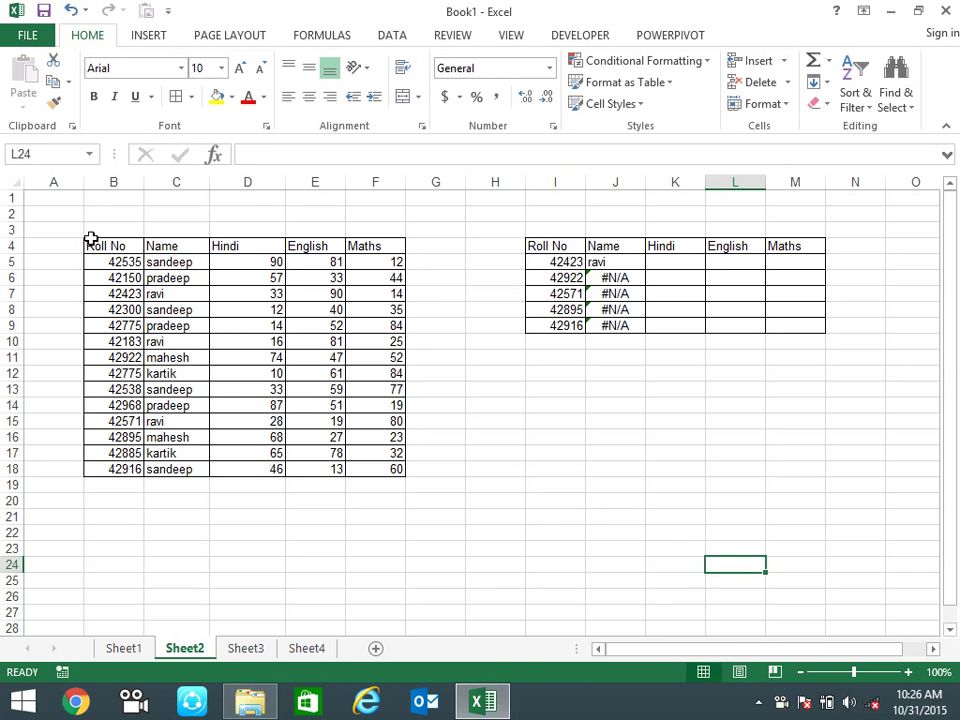
- Copy B4:F18 and paste it transposed at B21 with Paste Special
{"action": "left_click_drag", "start_coordinate": [118, 246], "coordinate": [368, 467]}
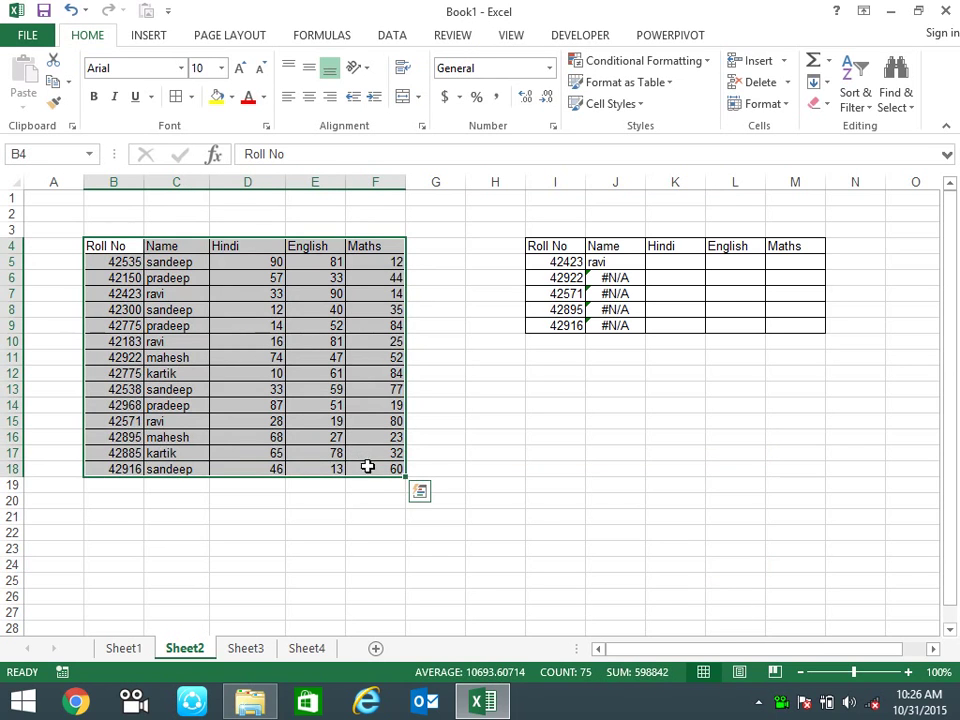
{"action": "key", "text": "ctrl+c"}
{"action": "left_click", "coordinate": [128, 512]}
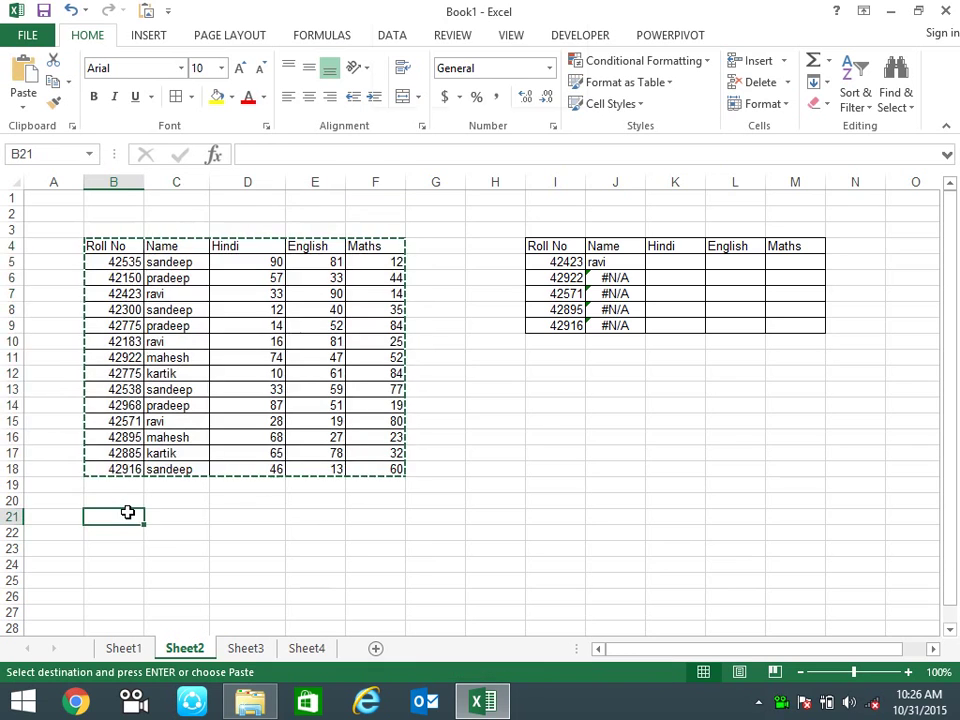
{"action": "key", "text": "alt+e"}
{"action": "key", "text": "s"}
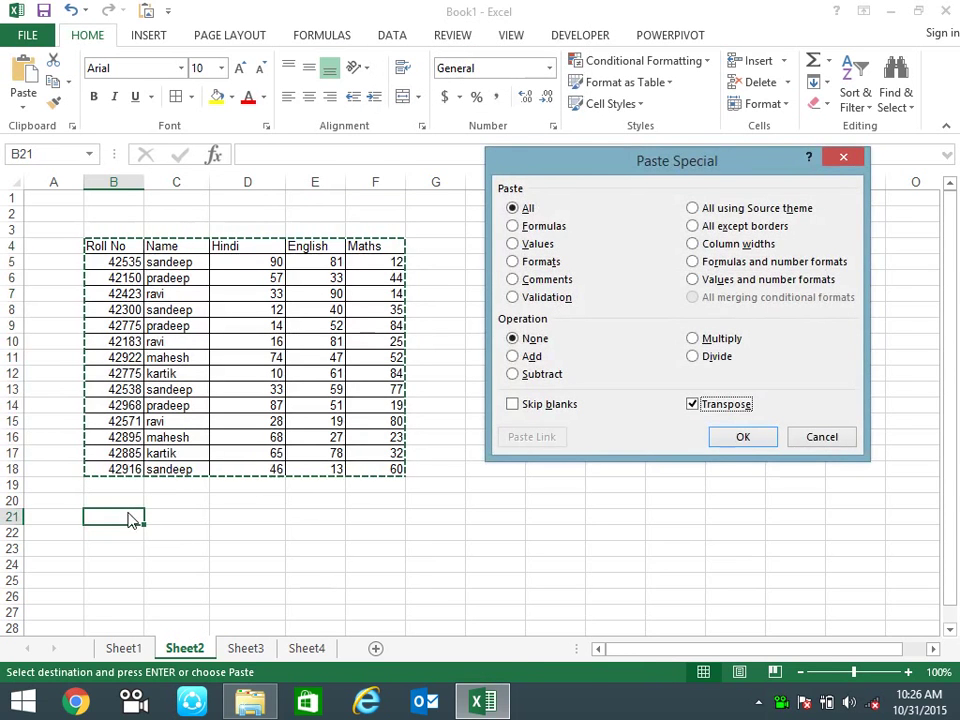
{"action": "key", "text": "Return"}
{"action": "left_click", "coordinate": [638, 446]}
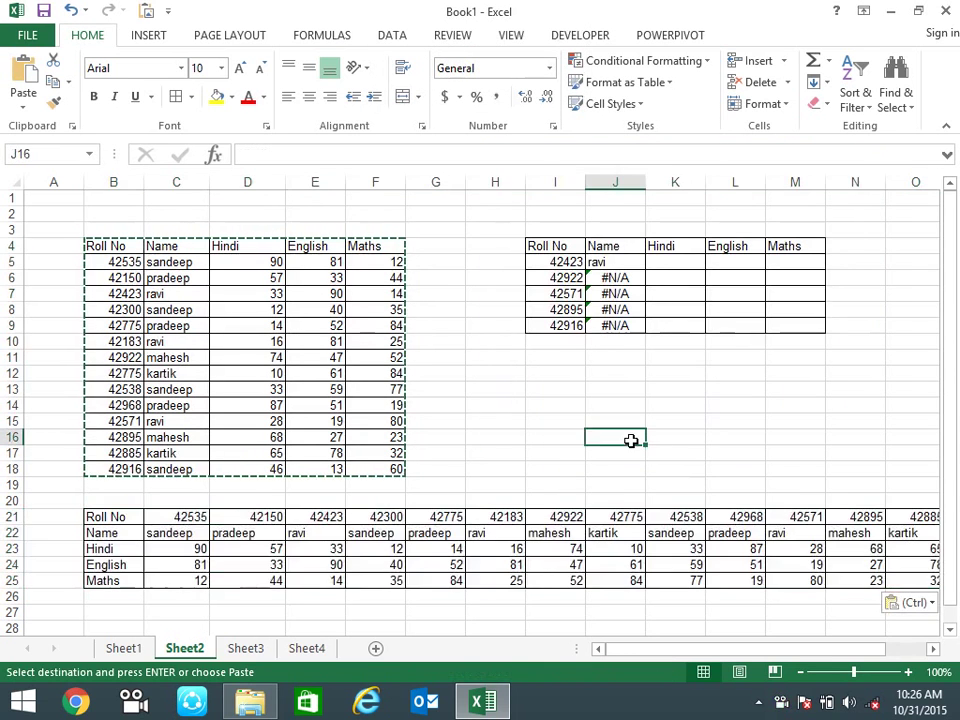
{"action": "key", "text": "Escape"}
- Compare the column B roll numbers, including 42571, with the transposed row labels
{"action": "left_click", "coordinate": [113, 277]}
{"action": "left_click", "coordinate": [115, 325]}
{"action": "left_click", "coordinate": [117, 357]}
{"action": "left_click", "coordinate": [119, 389]}
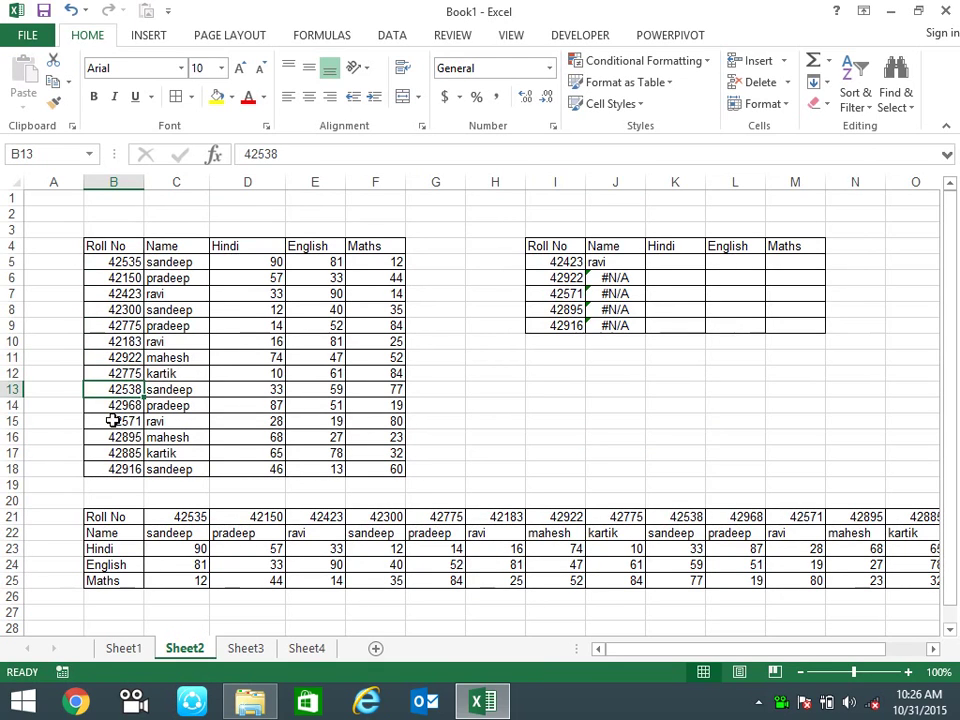
{"action": "left_click", "coordinate": [116, 421]}
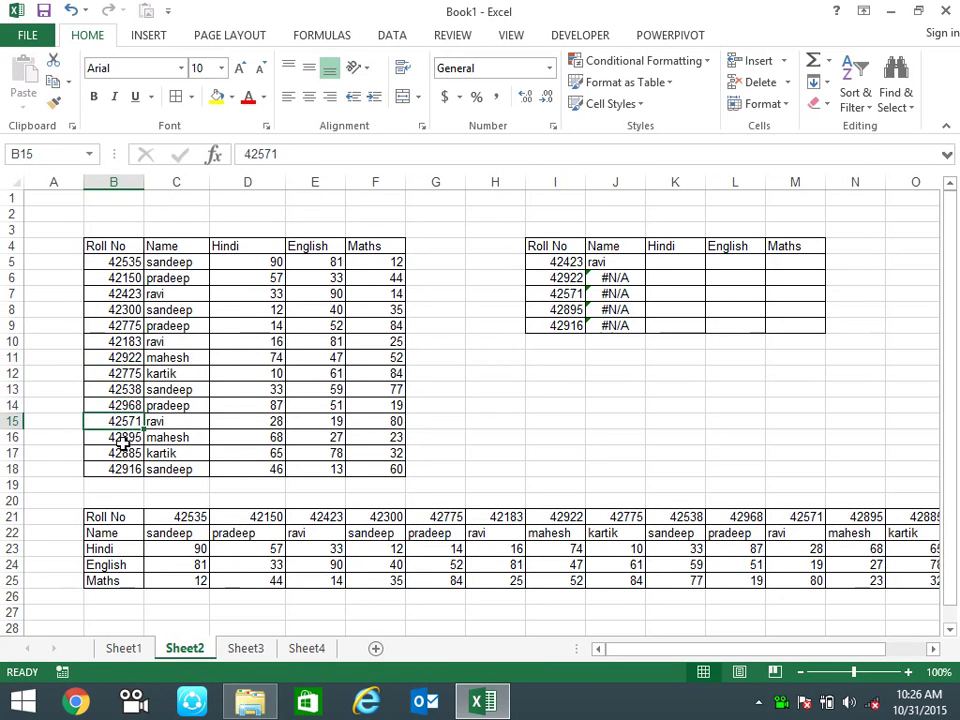
{"action": "left_click", "coordinate": [170, 516]}
{"action": "left_click", "coordinate": [252, 516]}
{"action": "mouse_move", "coordinate": [113, 516]}
{"action": "left_mouse_down"}
{"action": "mouse_move", "coordinate": [105, 597]}
{"action": "mouse_move", "coordinate": [117, 574]}
{"action": "left_mouse_up"}
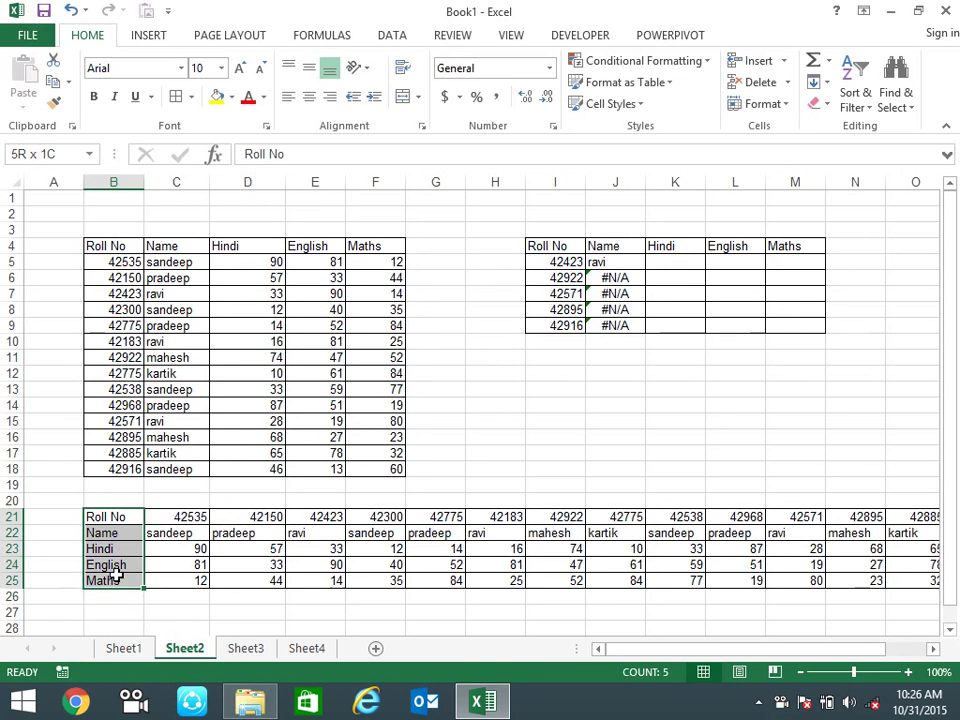
- Enter =HLOOKUP($I5,$B$21:$P$25,2,0) in J5
{"action": "left_click", "coordinate": [626, 259]}
{"action": "type", "text": "=H"}
{"action": "key", "text": "Tab"}
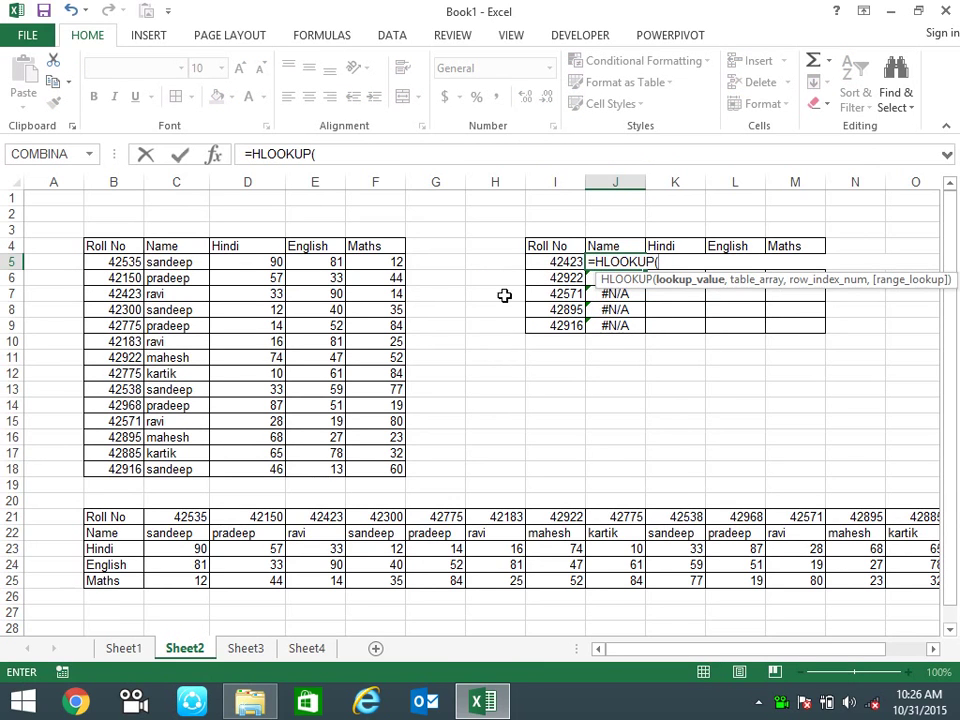
{"action": "left_click", "coordinate": [570, 260]}
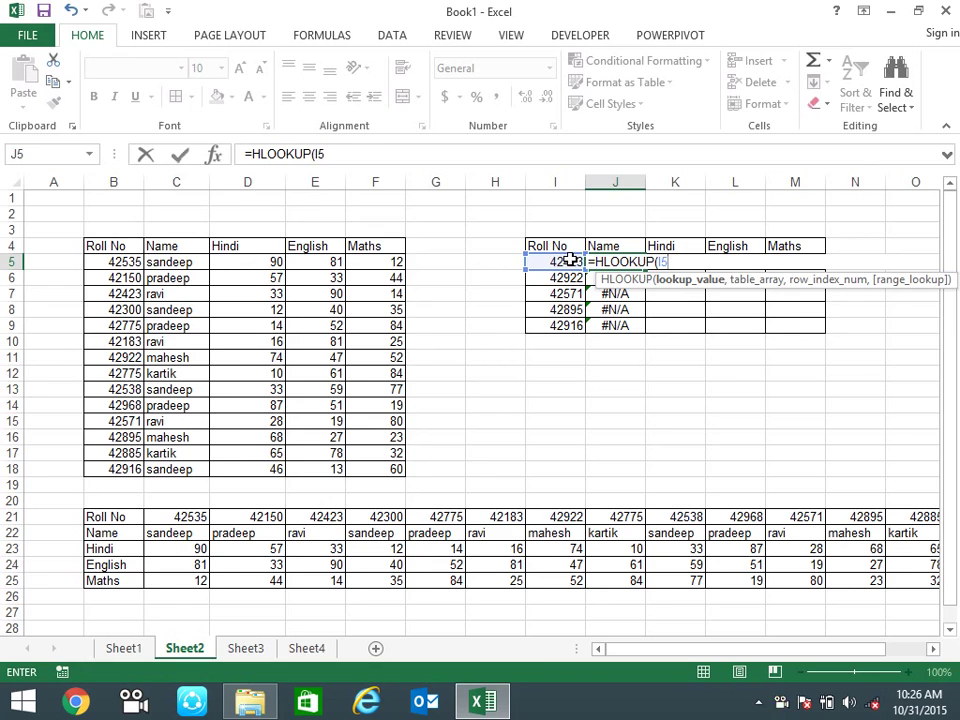
{"action": "key", "text": "F4"}
{"action": "key", "text": "F4"}
{"action": "type", "text": ","}
{"action": "mouse_move", "coordinate": [122, 517]}
{"action": "left_mouse_down"}
{"action": "mouse_move", "coordinate": [302, 548]}
{"action": "mouse_move", "coordinate": [800, 580]}
{"action": "left_mouse_up"}
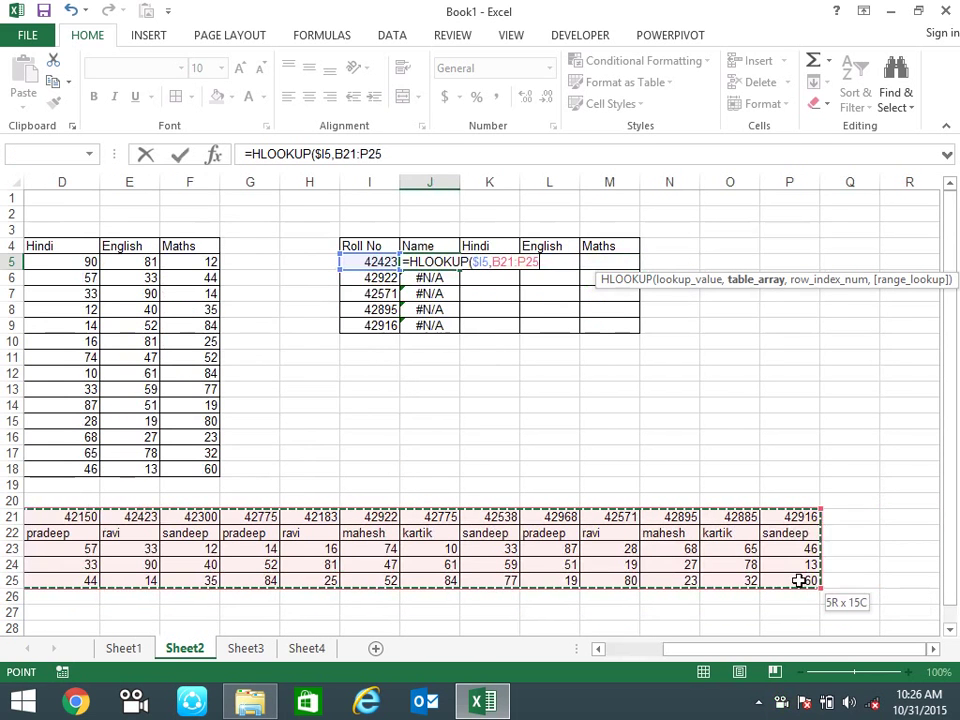
{"action": "key", "text": "F4"}
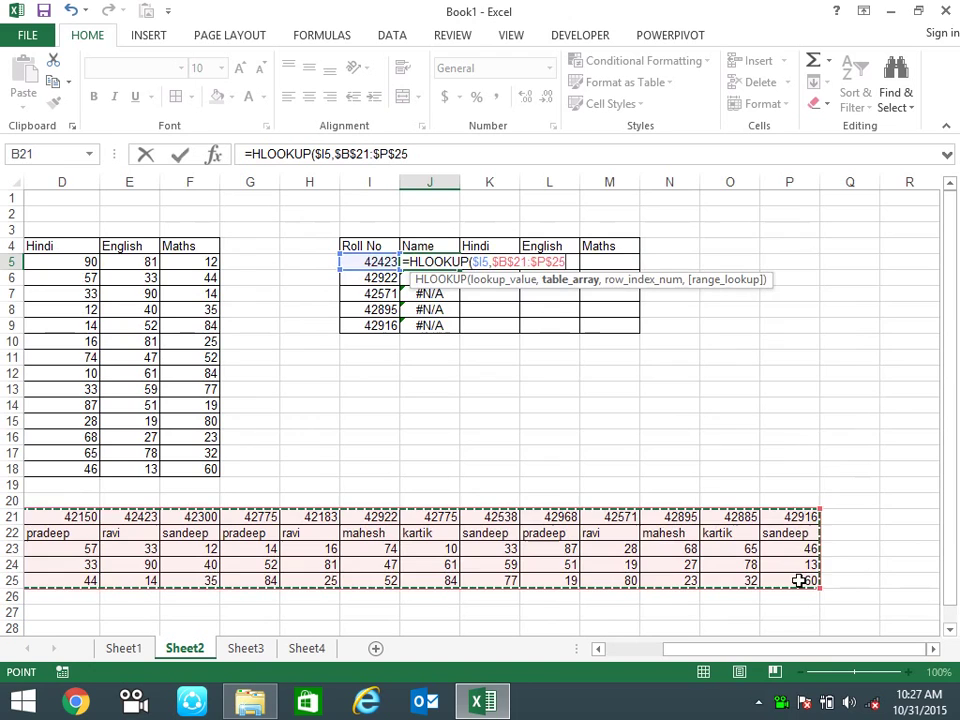
{"action": "type", "text": ",2"}
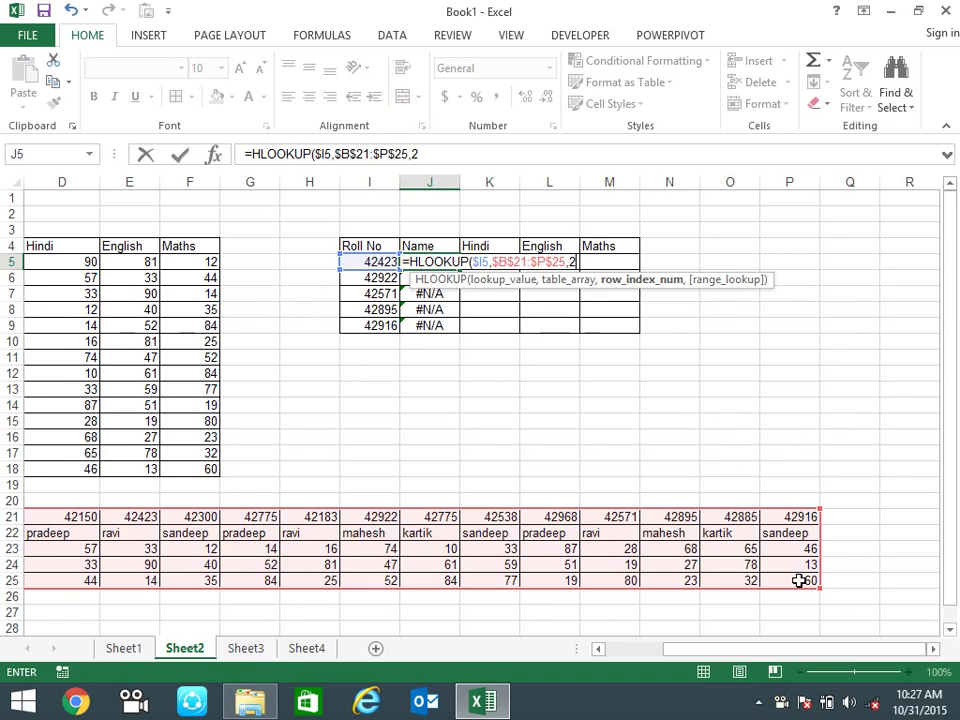
{"action": "type", "text": ","}
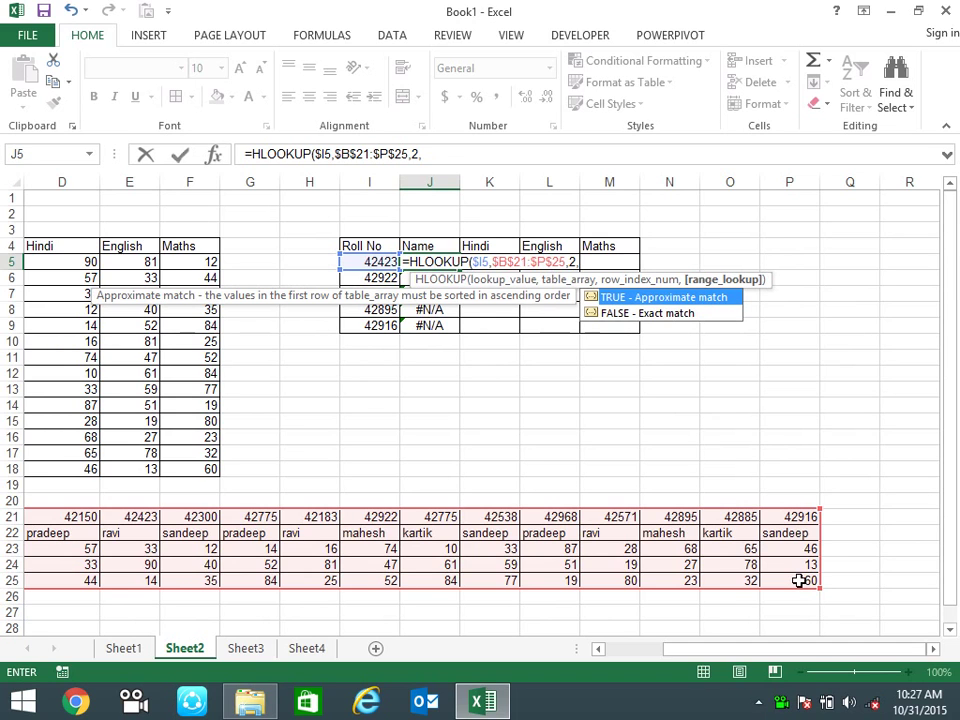
{"action": "type", "text": "0)"}
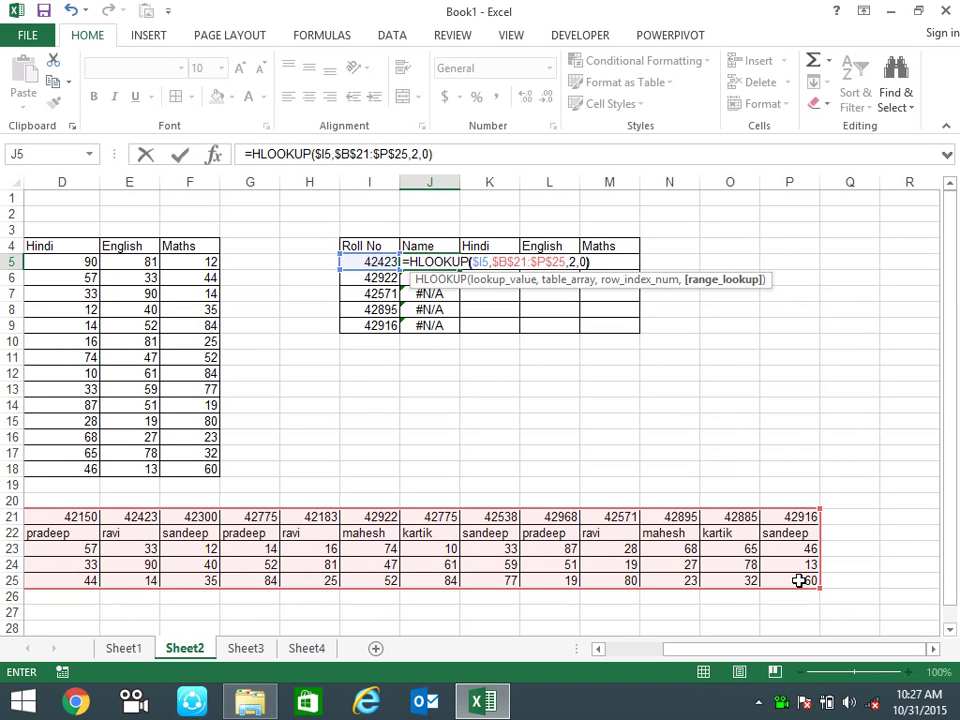
{"action": "key", "text": "Return"}
- Fill the HLOOKUP down to J9, returning ravi, mahesh, ravi, mahesh, sandeep
{"action": "left_click", "coordinate": [434, 261]}
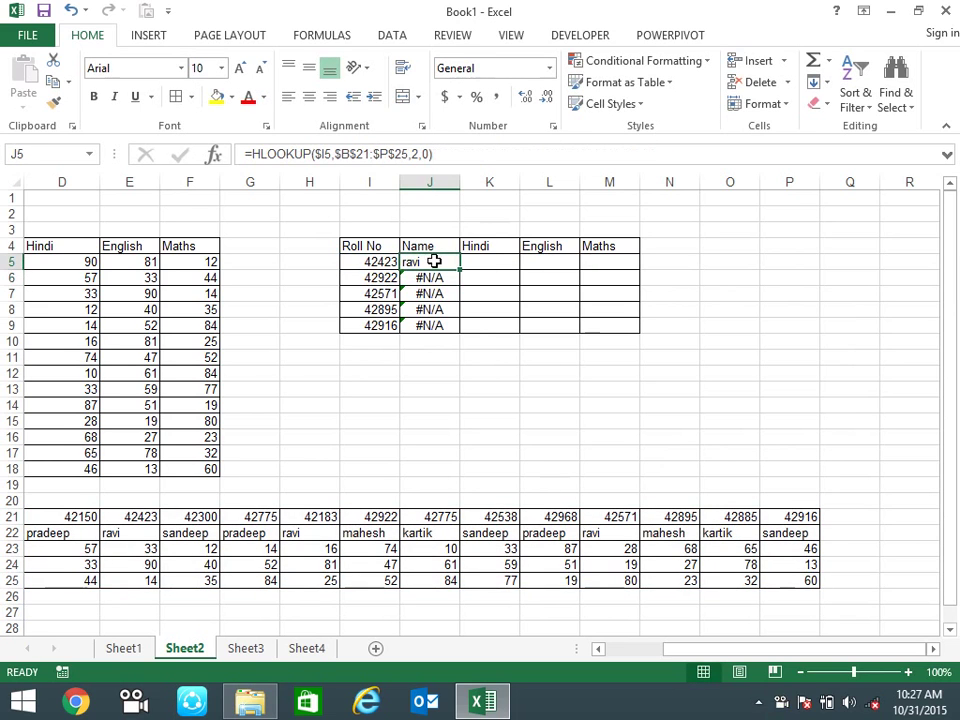
{"action": "double_click", "coordinate": [459, 270]}
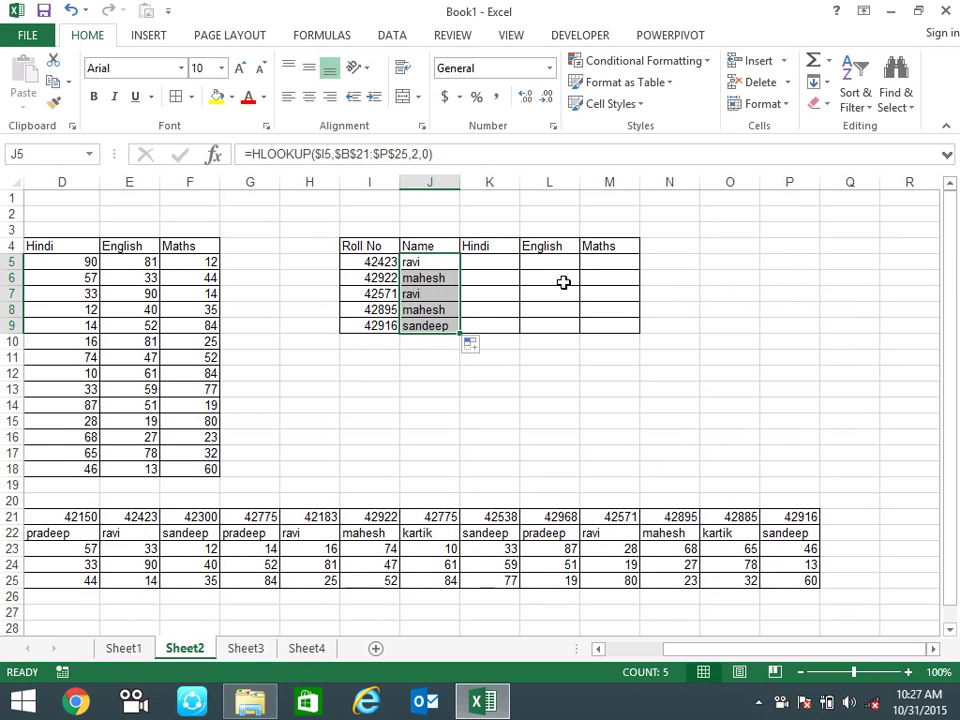
{"action": "left_click_drag", "start_coordinate": [701, 648], "coordinate": [631, 647]}
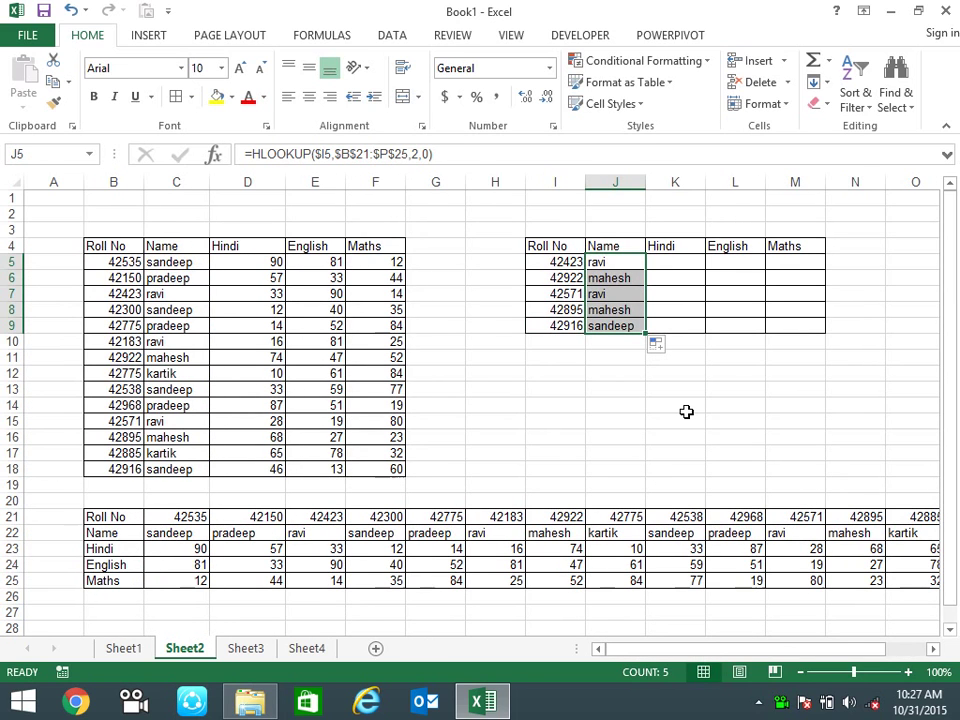
- Clear the Name results and the transposed table in rows 21–25
{"action": "key", "text": "Delete"}
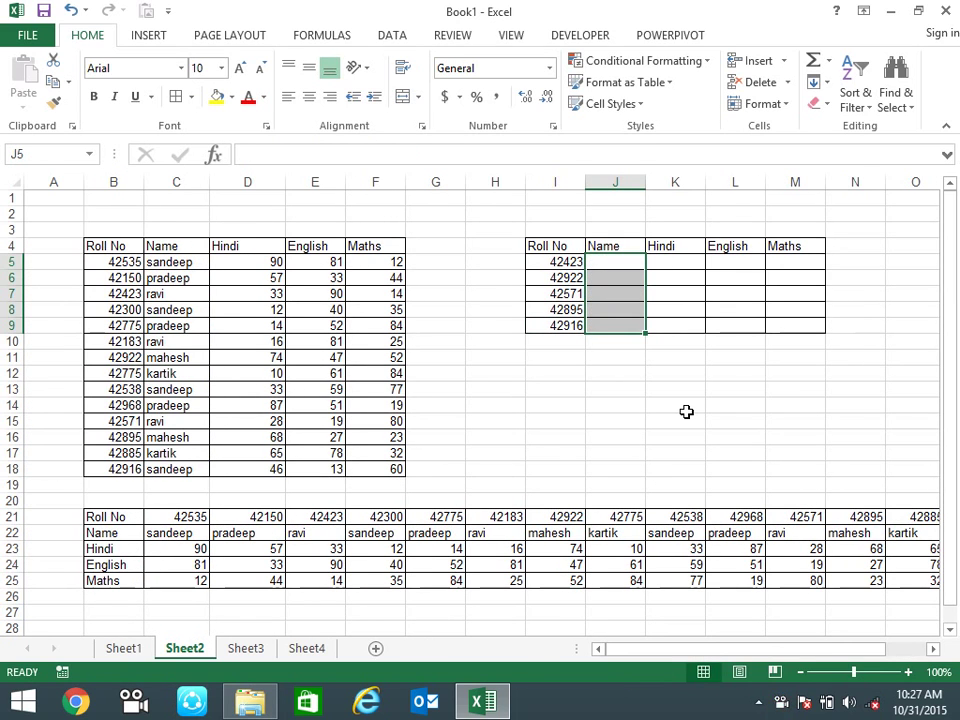
{"action": "left_click_drag", "start_coordinate": [12, 516], "coordinate": [4, 580]}
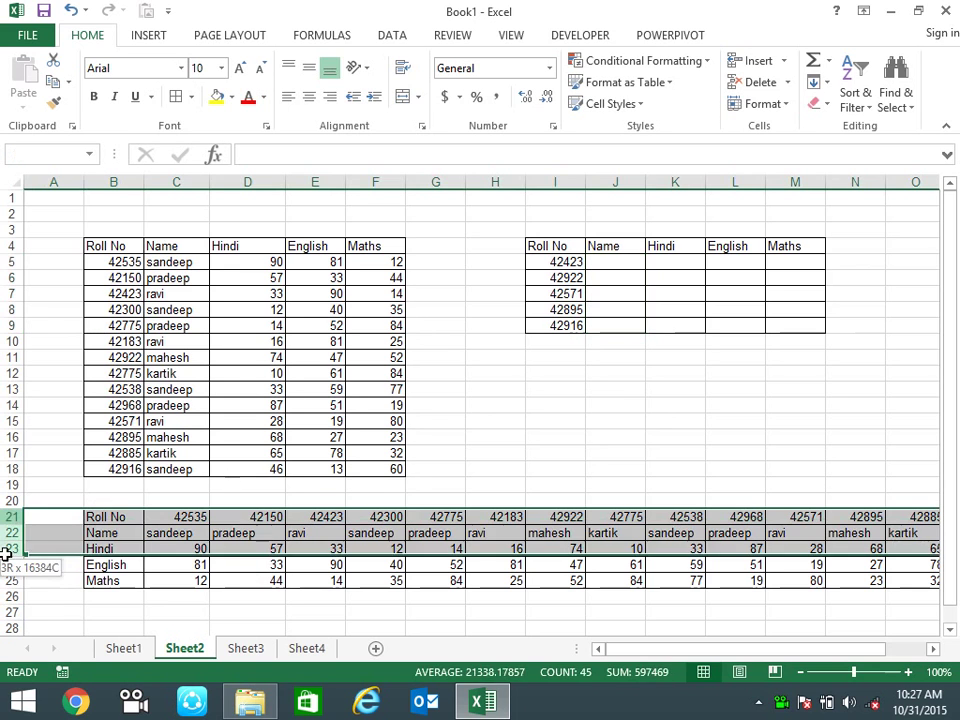
{"action": "key", "text": "Delete"}
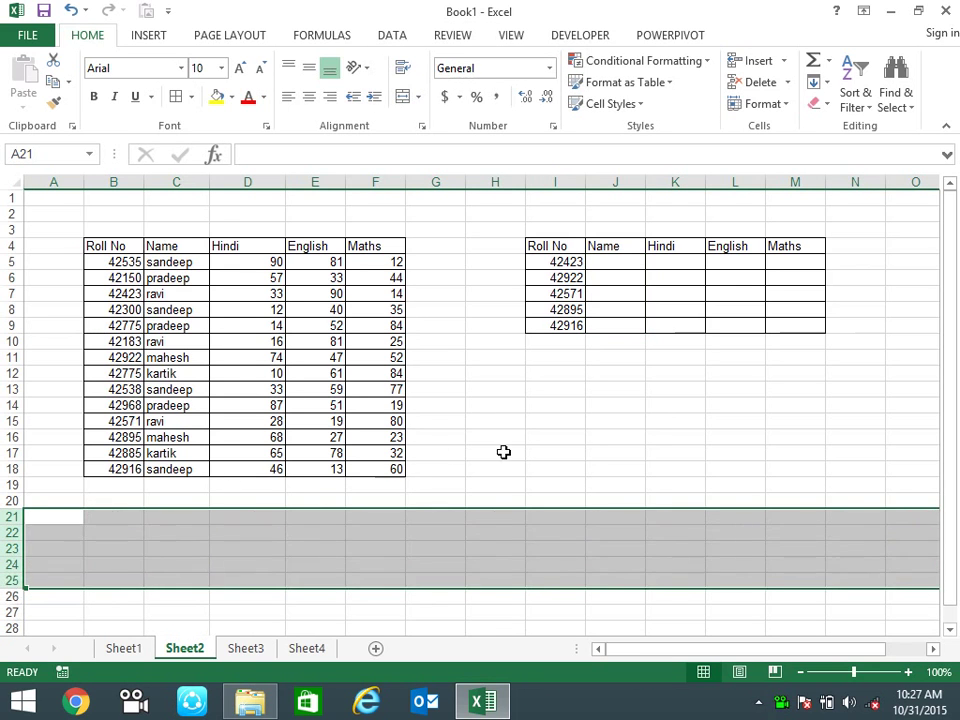
{"action": "left_click", "coordinate": [530, 440]}
- Move the Name column C4:C18 into column A and delete the emptied column C
{"action": "left_click", "coordinate": [200, 262]}
{"action": "key", "text": "ctrl+c"}
{"action": "left_click", "coordinate": [136, 245]}
{"action": "left_click_drag", "start_coordinate": [136, 245], "coordinate": [115, 465]}
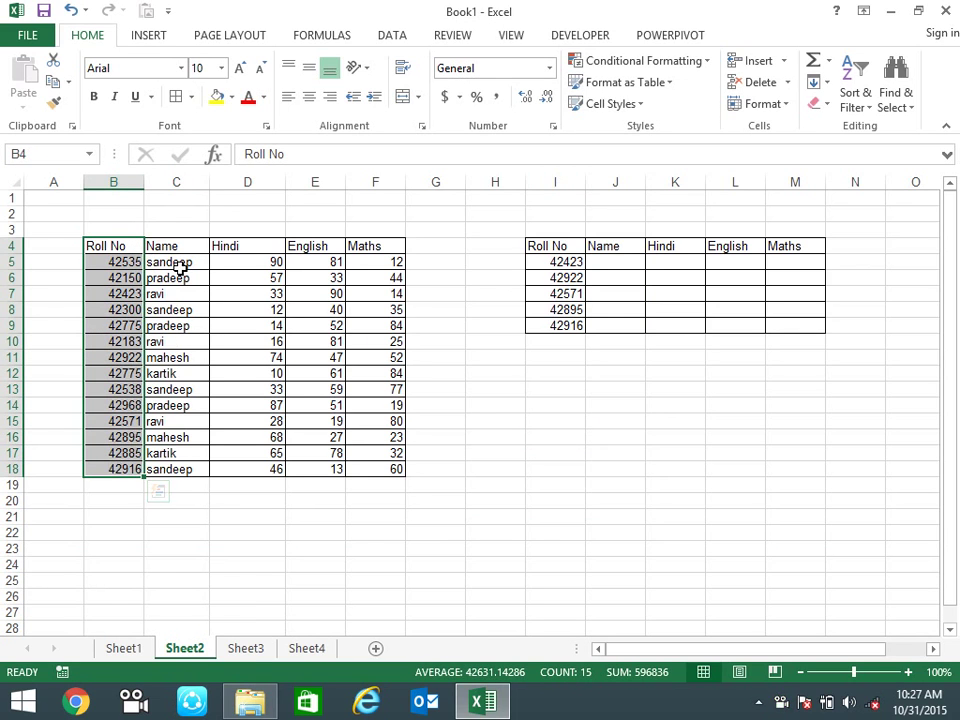
{"action": "left_click_drag", "start_coordinate": [189, 250], "coordinate": [184, 467]}
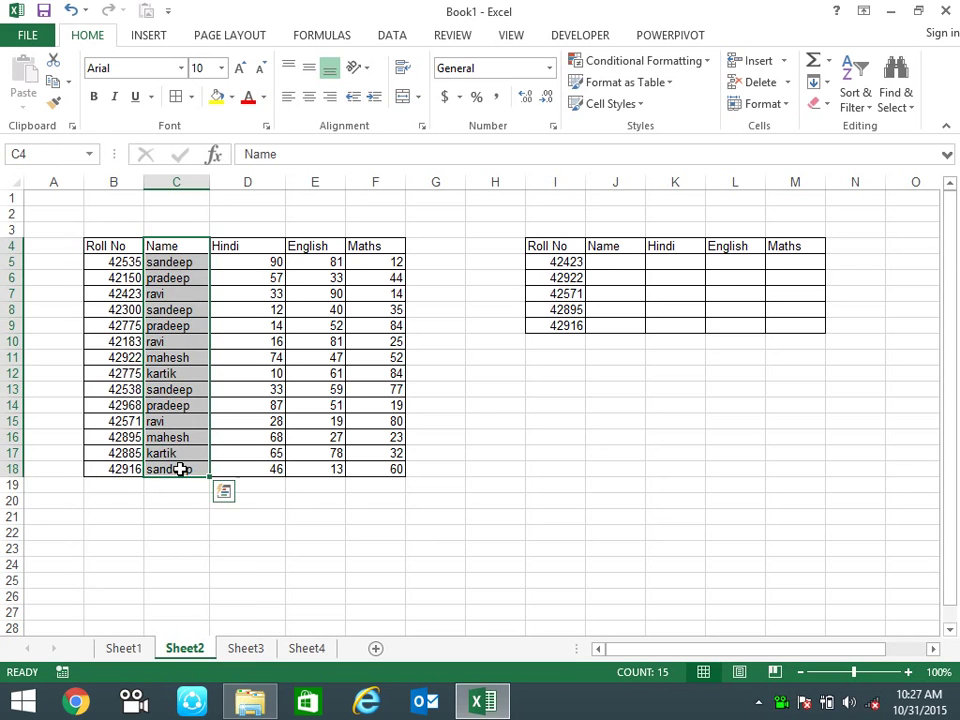
{"action": "key", "text": "ctrl+c"}
{"action": "left_click", "coordinate": [65, 247]}
{"action": "key", "text": "ctrl+v"}
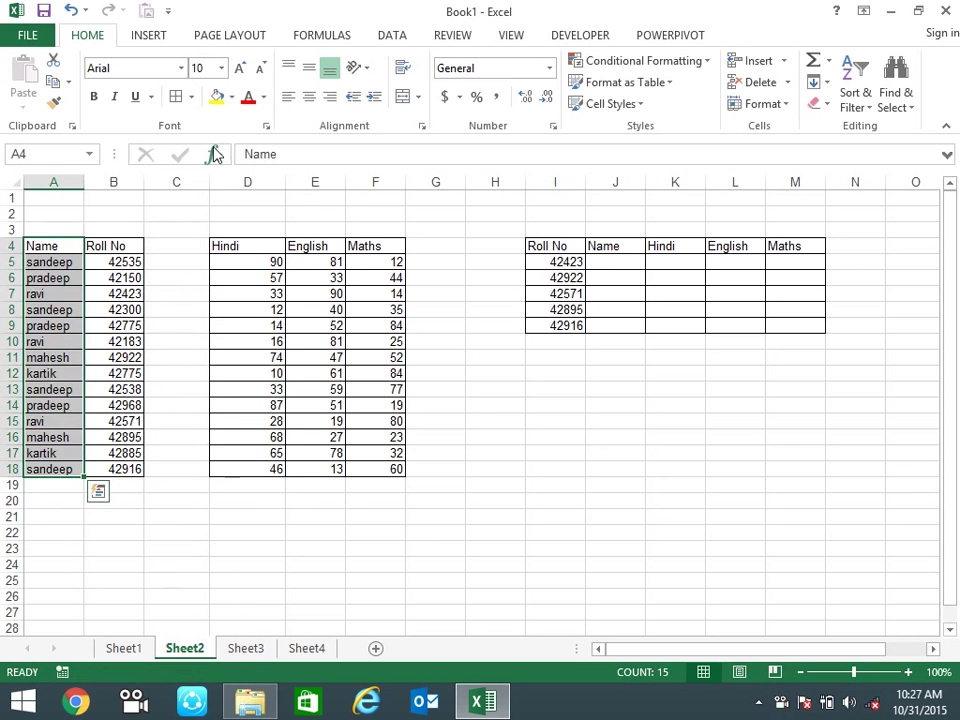
{"action": "right_click", "coordinate": [172, 183]}
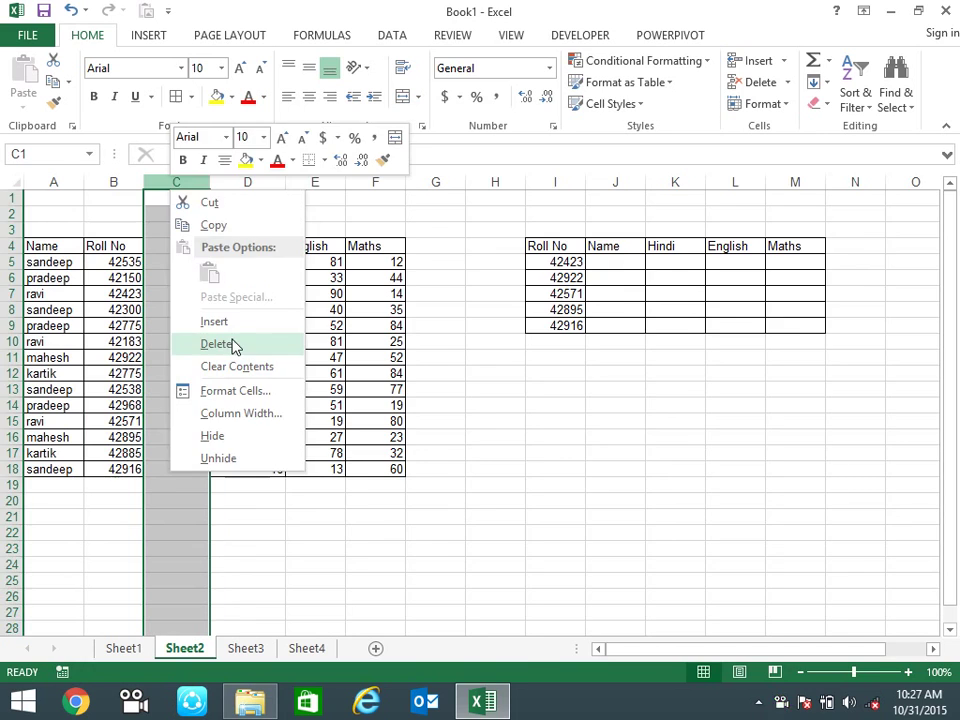
{"action": "left_click", "coordinate": [233, 344]}
- Move the Roll No data to column F and delete the emptied column B
{"action": "left_click", "coordinate": [551, 394]}
{"action": "left_click_drag", "start_coordinate": [125, 262], "coordinate": [128, 469]}
{"action": "key", "text": "ctrl+c"}
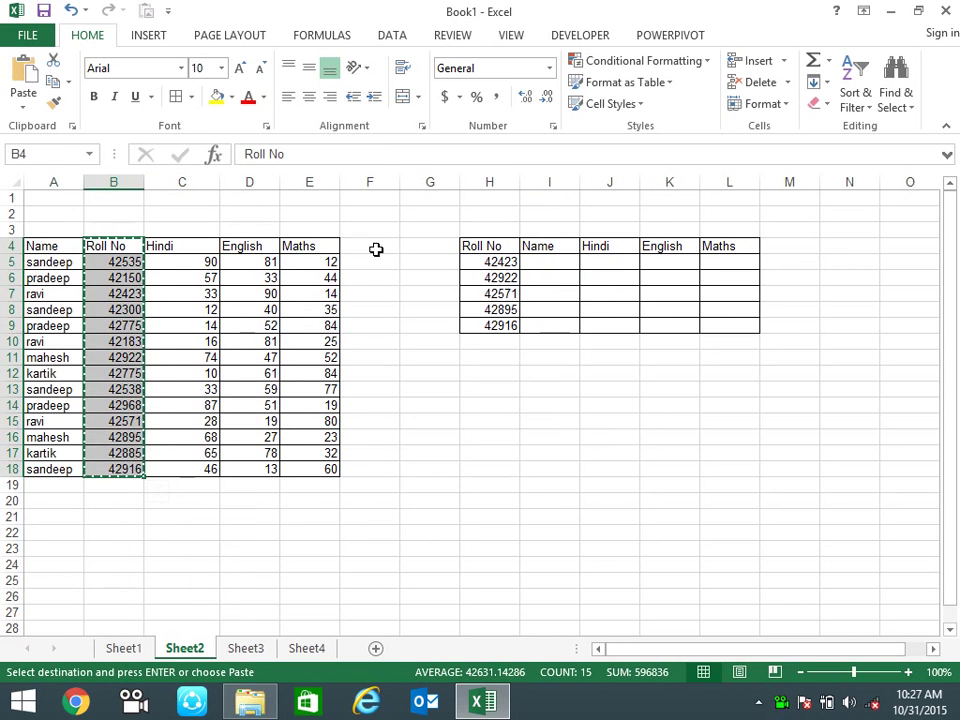
{"action": "left_click", "coordinate": [376, 249]}
{"action": "key", "text": "ctrl+v"}
{"action": "right_click", "coordinate": [133, 180]}
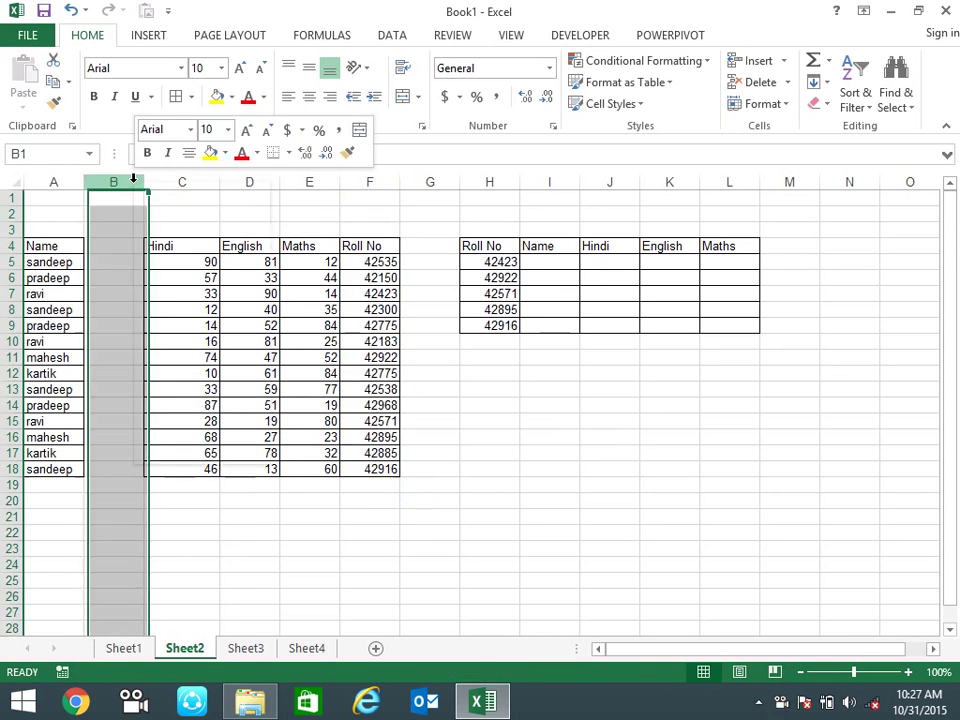
{"action": "left_click", "coordinate": [199, 336]}
- Check roll numbers 42300 and 42423 in the relocated Roll No column
{"action": "left_click", "coordinate": [470, 464]}
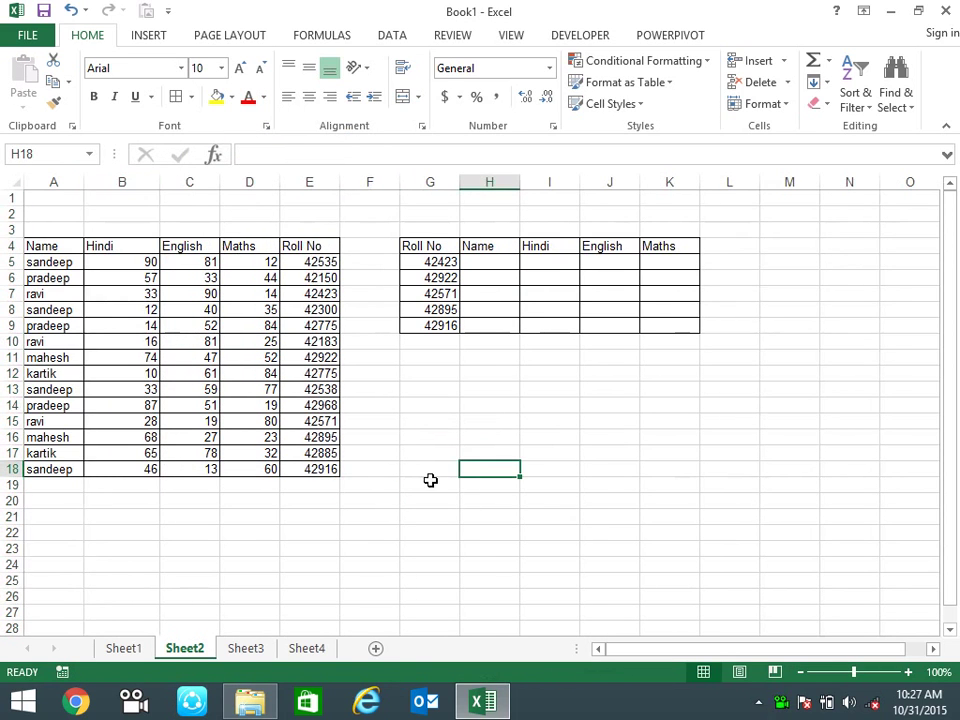
{"action": "left_click", "coordinate": [318, 309]}
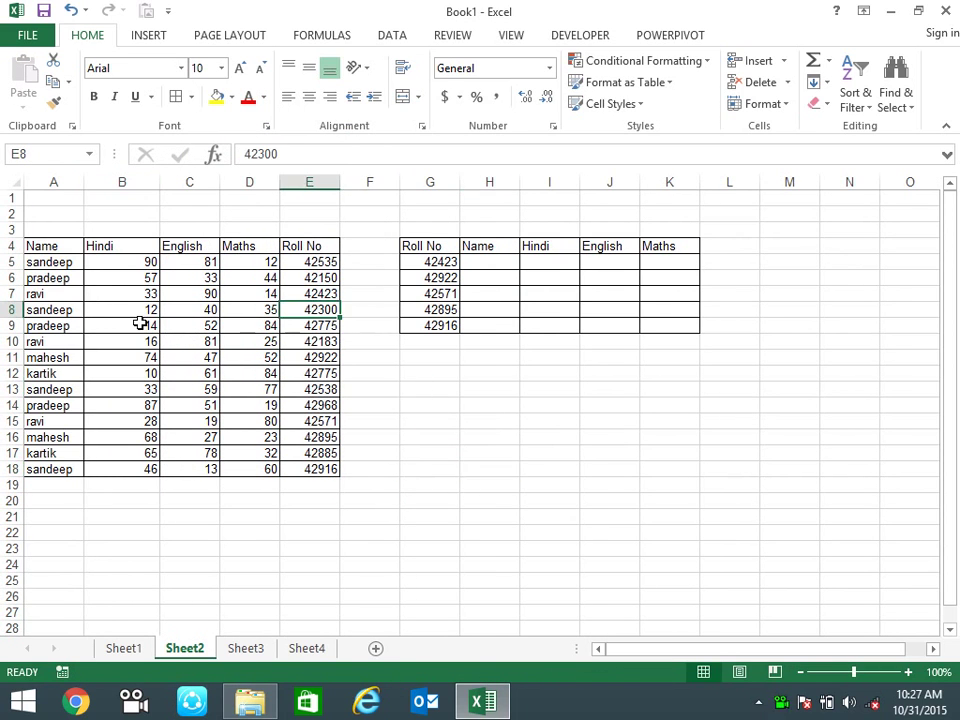
{"action": "left_click", "coordinate": [137, 322]}
{"action": "left_click", "coordinate": [316, 293]}
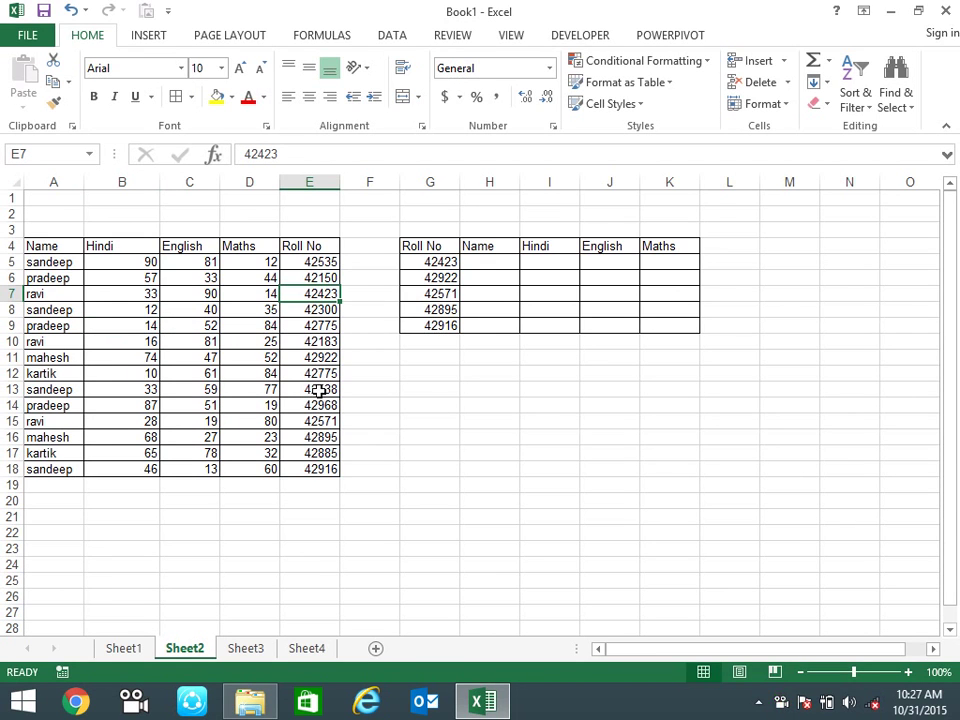
{"action": "left_click", "coordinate": [482, 264]}
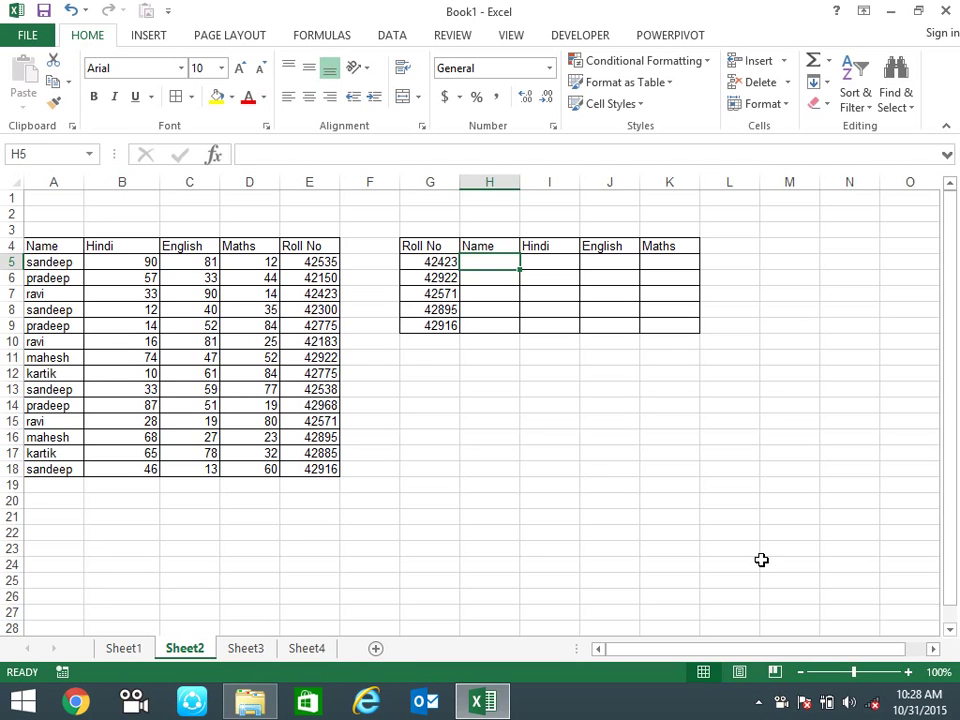
- Enter =MATCH($G5,$E$4:$E$18,0) in H5
{"action": "type", "text": "=ma"}
{"action": "key", "text": "Tab"}
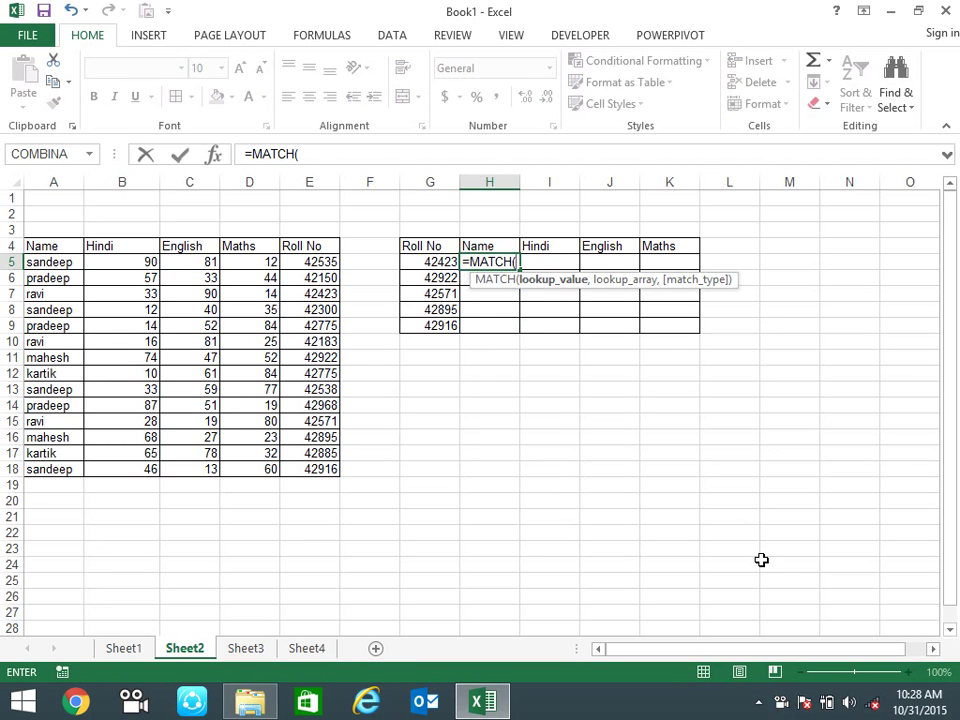
{"action": "left_click", "coordinate": [428, 264]}
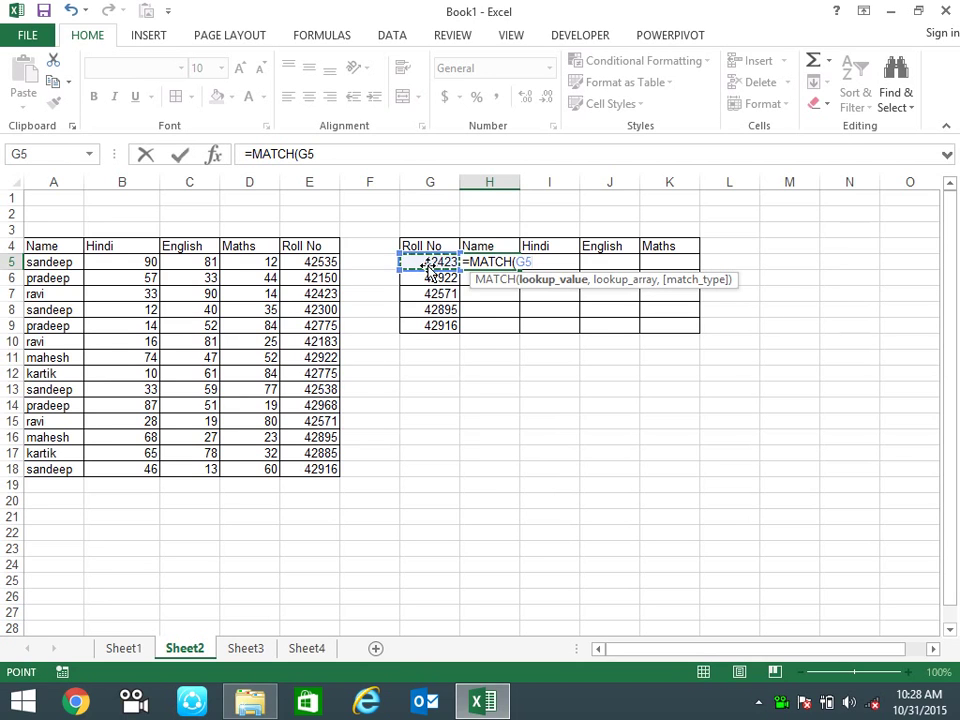
{"action": "key", "text": "F4"}
{"action": "type", "text": "$G$5,"}
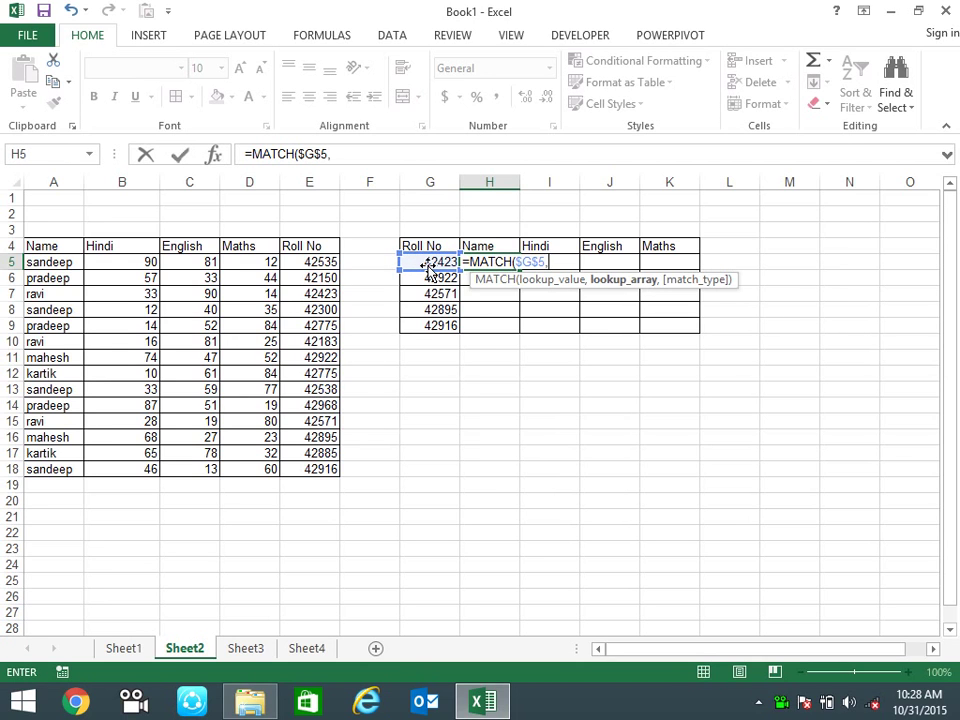
{"action": "key", "text": "BackSpace"}
{"action": "key", "text": "BackSpace"}
{"action": "key", "text": "BackSpace"}
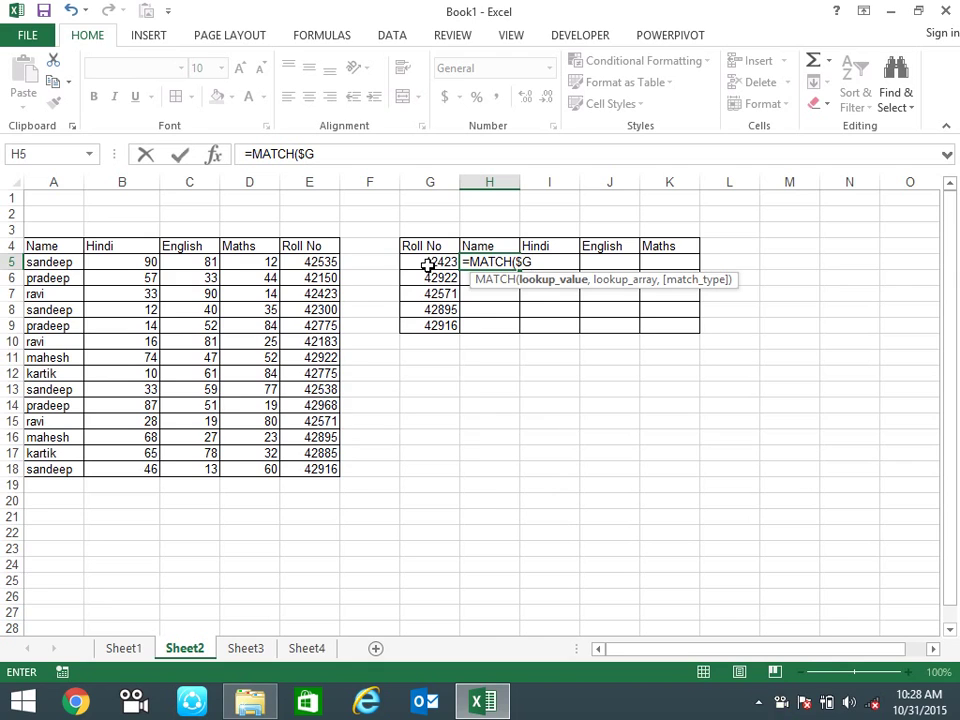
{"action": "type", "text": "5,"}
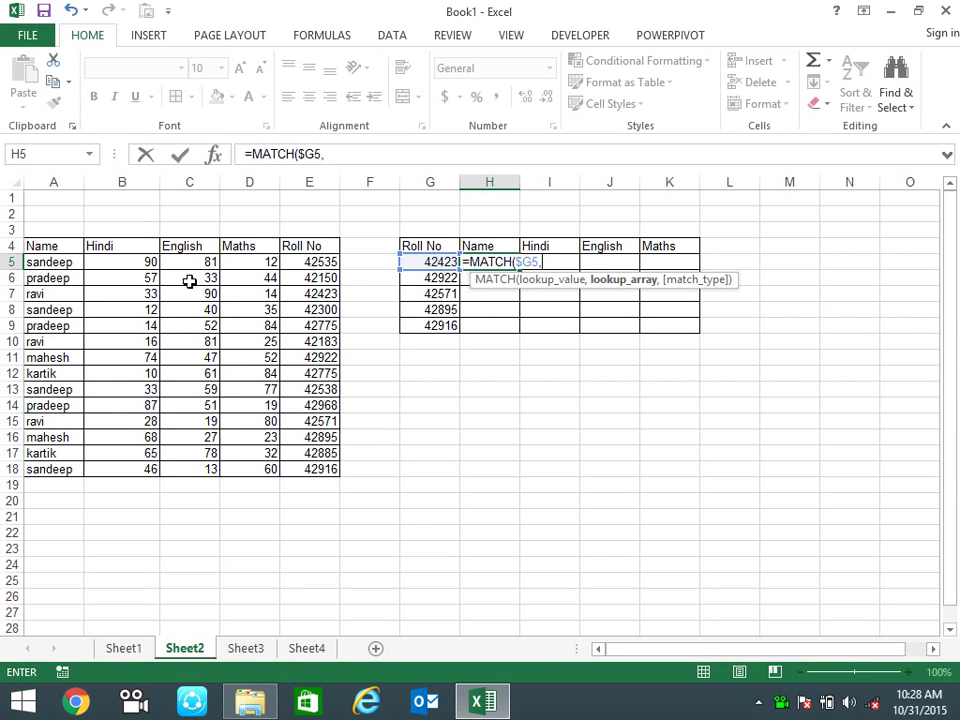
{"action": "left_click", "coordinate": [312, 244]}
{"action": "left_click_drag", "start_coordinate": [312, 244], "coordinate": [320, 469]}
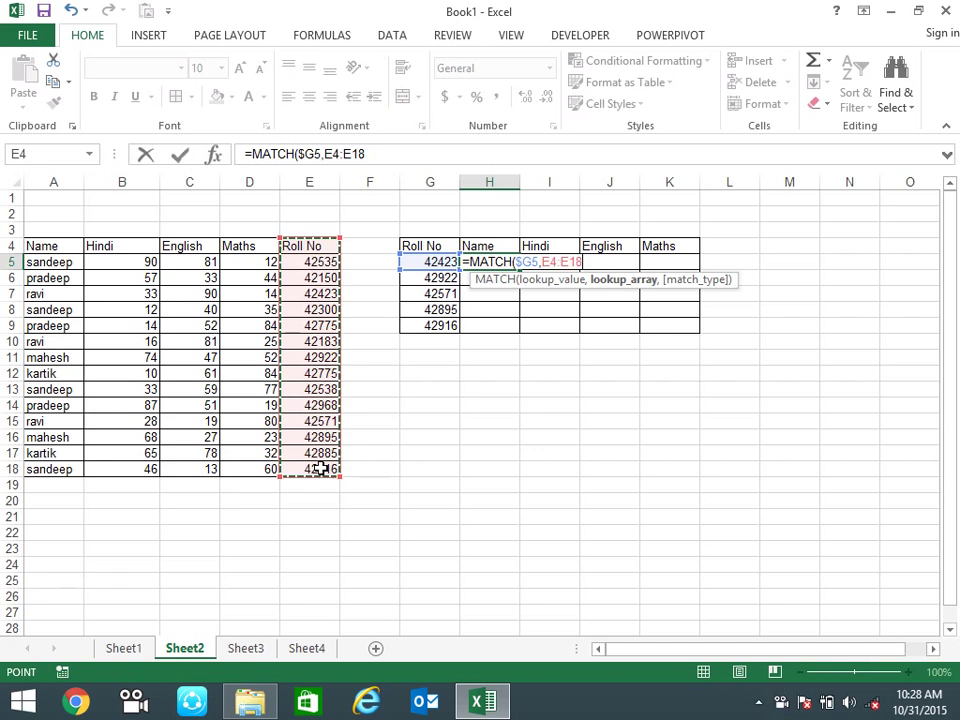
{"action": "key", "text": "F4"}
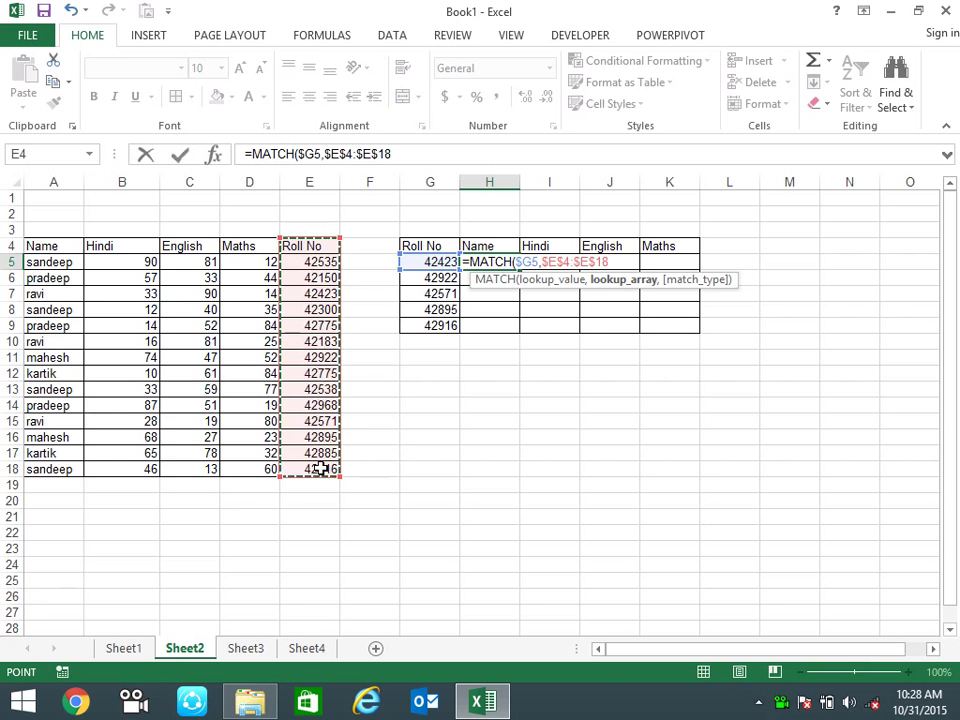
{"action": "type", "text": ",0"}
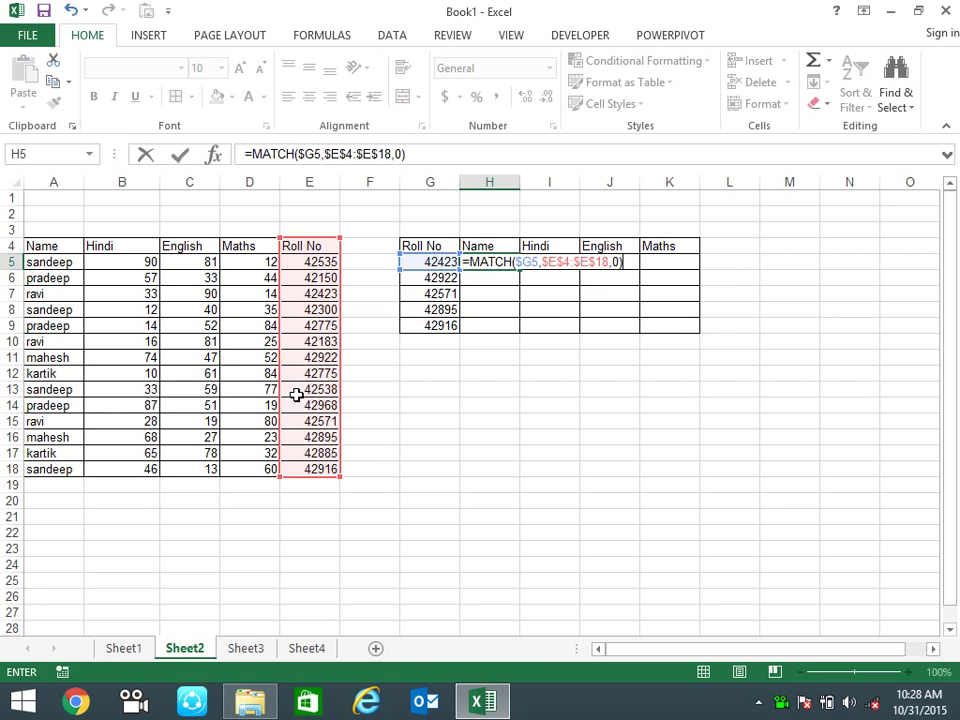
{"action": "key", "text": "Return"}
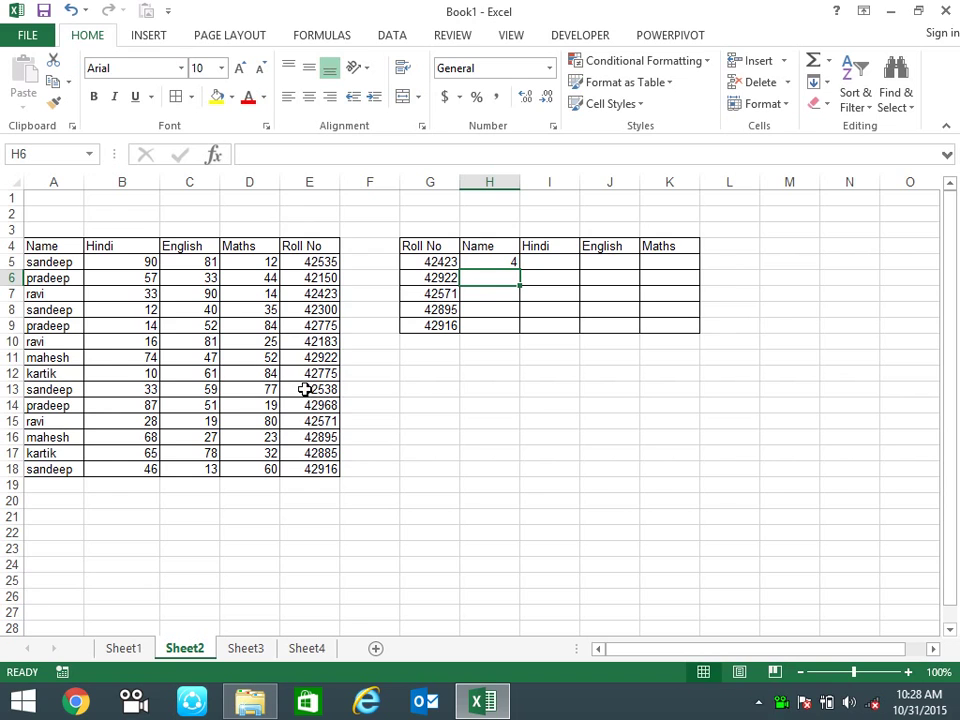
- Verify the result 4 against E4:E18 and fill the MATCH formula down to H9
{"action": "left_click", "coordinate": [508, 259]}
{"action": "left_click", "coordinate": [452, 261]}
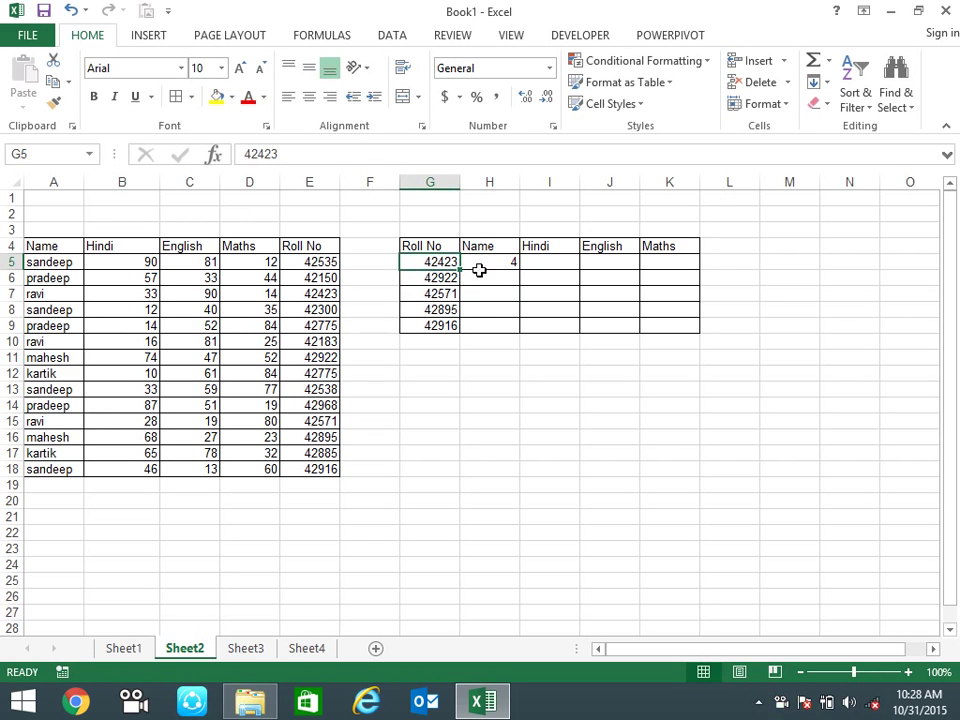
{"action": "left_click_drag", "start_coordinate": [310, 246], "coordinate": [318, 468]}
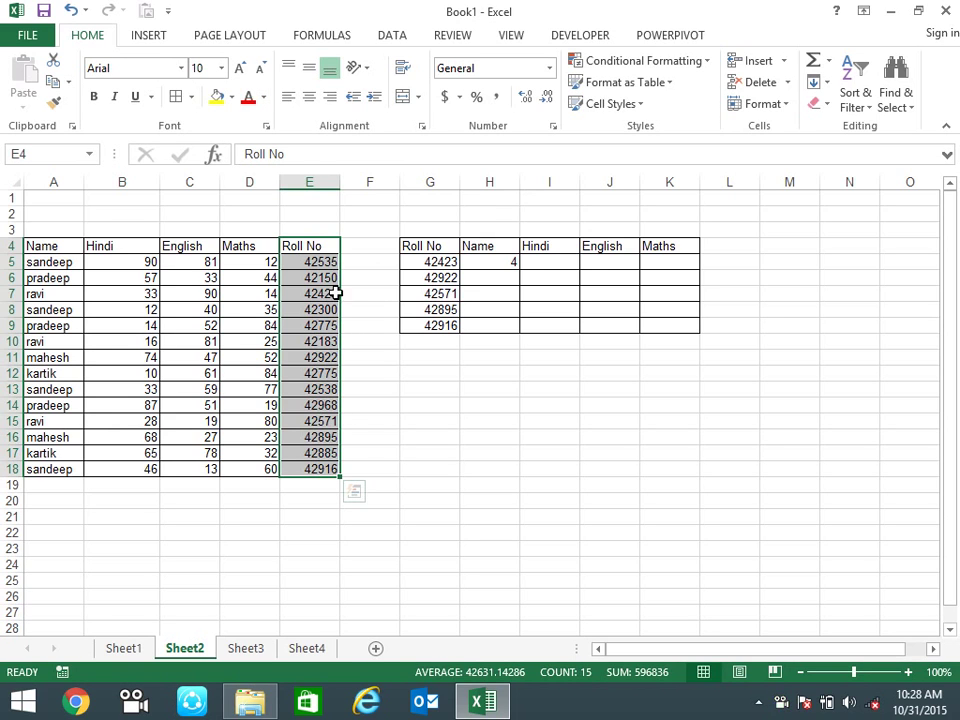
{"action": "left_click", "coordinate": [510, 262]}
{"action": "double_click", "coordinate": [519, 269]}
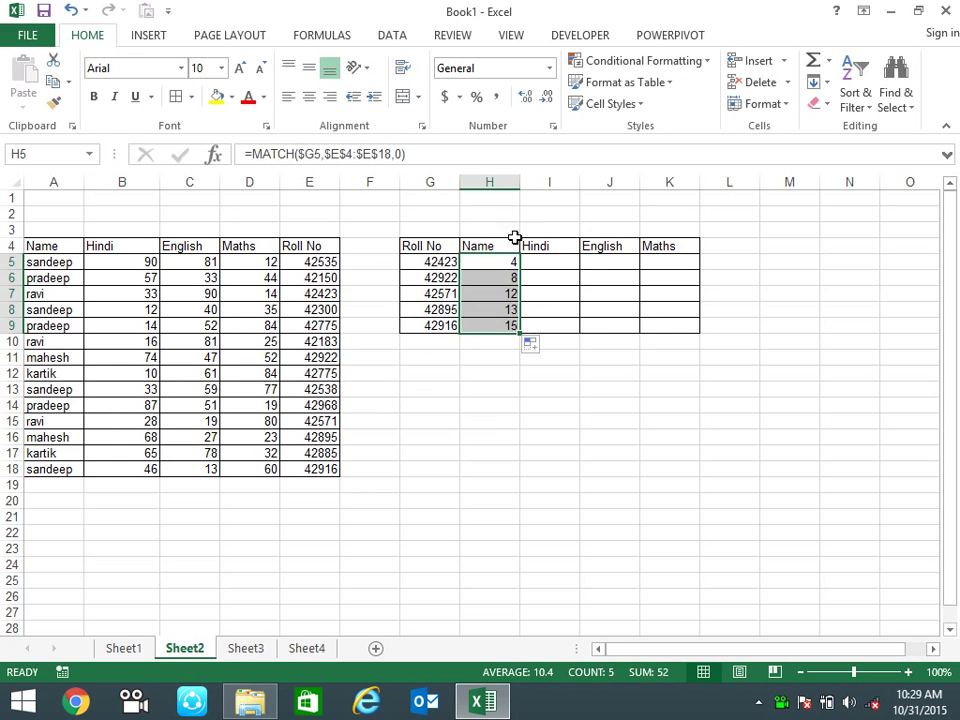
{"action": "left_click", "coordinate": [542, 259]}
- Begin an INDEX formula in I5 over the Roll No column, removing a mistaken K5 reference
{"action": "type", "text": "="}
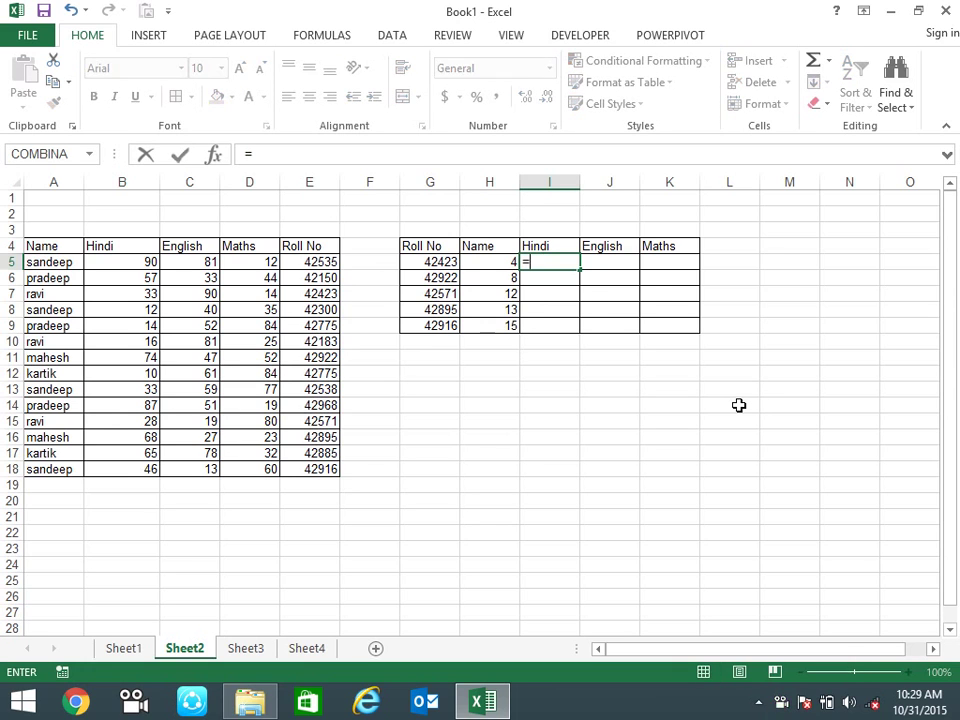
{"action": "type", "text": "in"}
{"action": "key", "text": "Tab"}
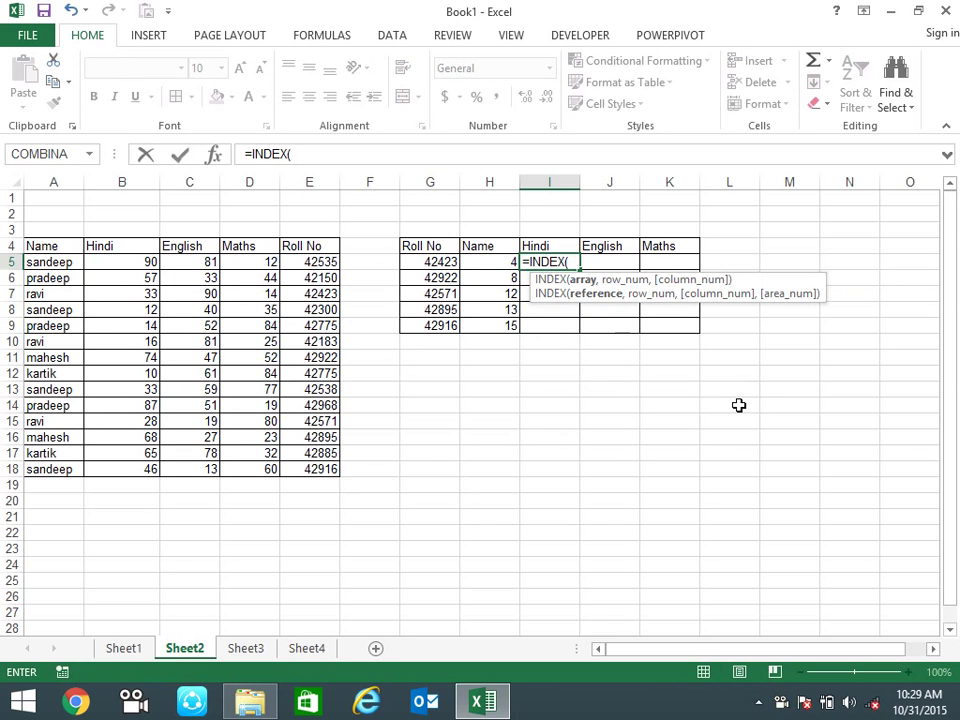
{"action": "left_click_drag", "start_coordinate": [321, 246], "coordinate": [327, 476]}
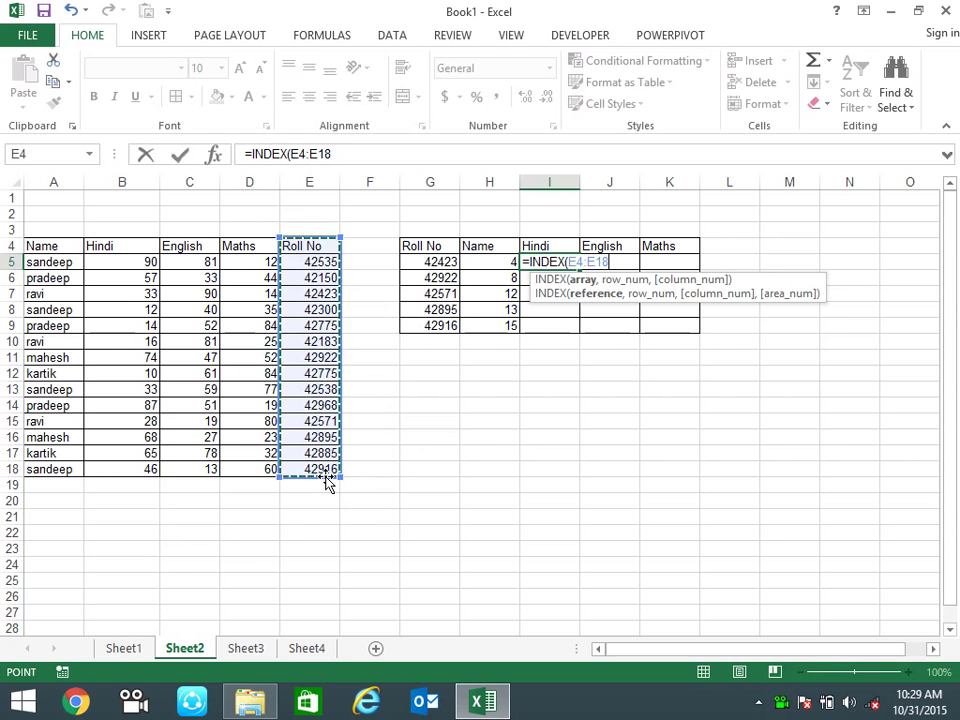
{"action": "type", "text": ","}
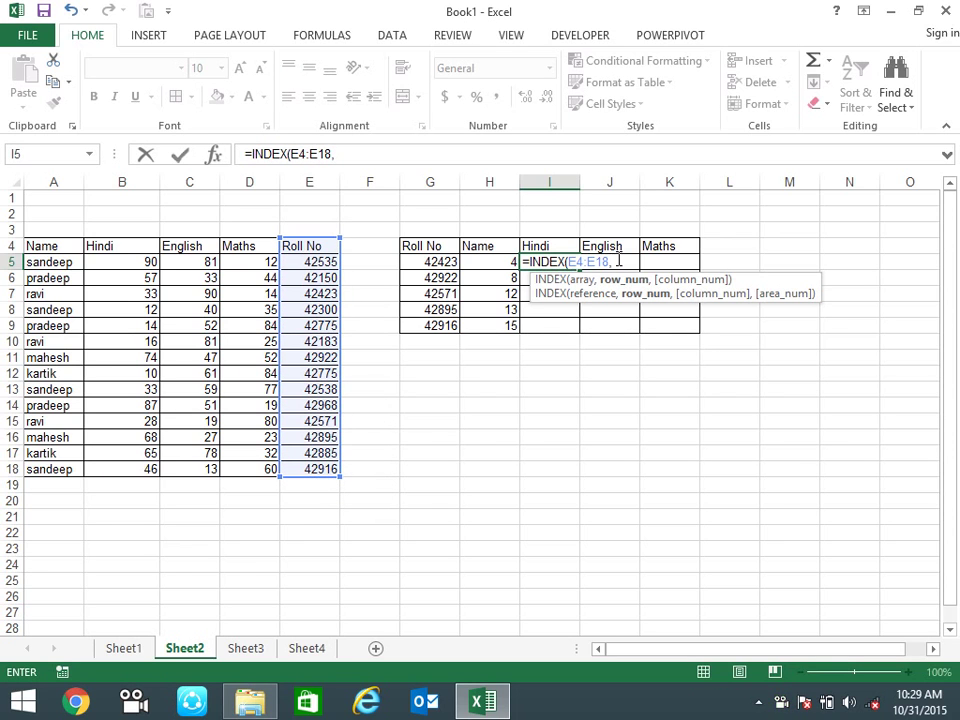
{"action": "left_click_drag", "start_coordinate": [607, 262], "coordinate": [567, 262]}
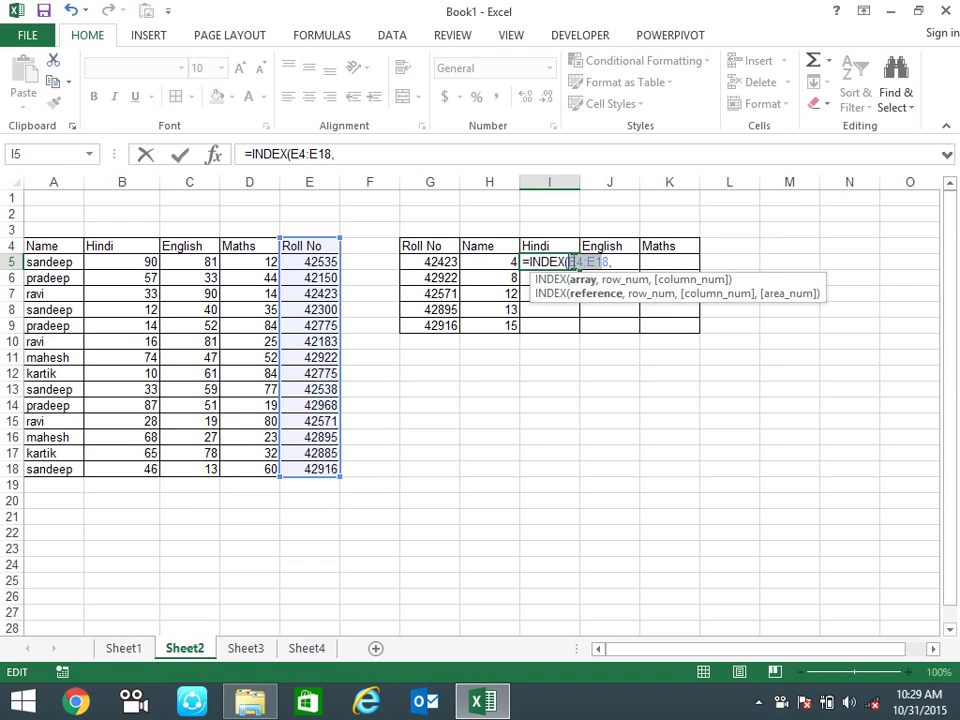
{"action": "key", "text": "F4"}
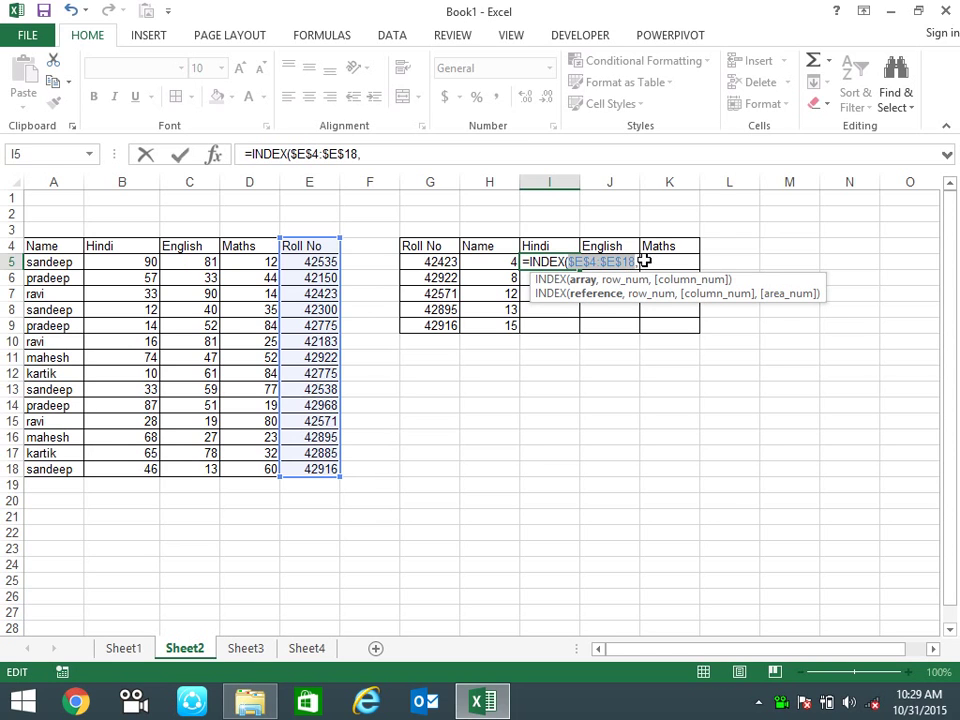
{"action": "left_click", "coordinate": [646, 263]}
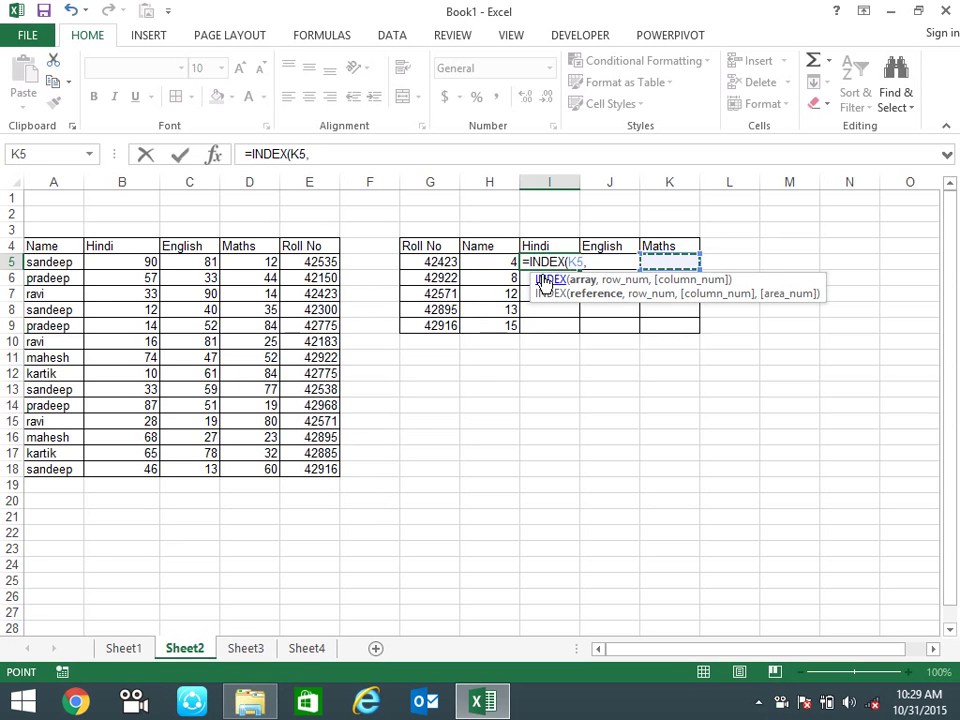
{"action": "key", "text": "BackSpace"}
{"action": "key", "text": "BackSpace"}
{"action": "key", "text": "BackSpace"}
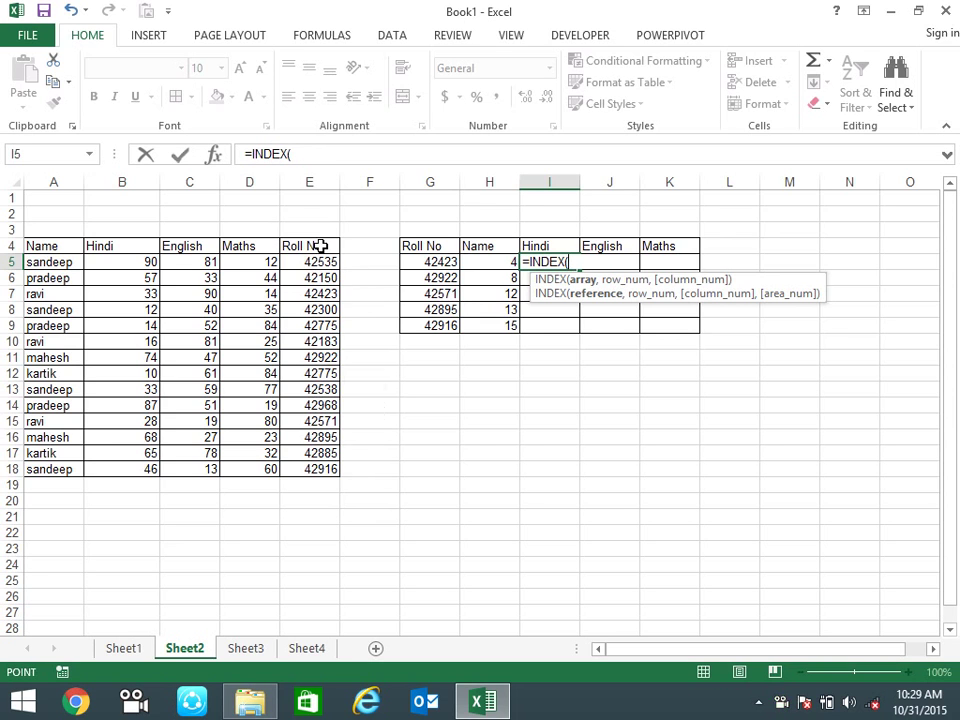
- Finish =INDEX($E$4:$E$18,H5) and fill it to I9 (42423, 42922, 42571, 42895, 42916)
{"action": "left_click_drag", "start_coordinate": [320, 246], "coordinate": [318, 469]}
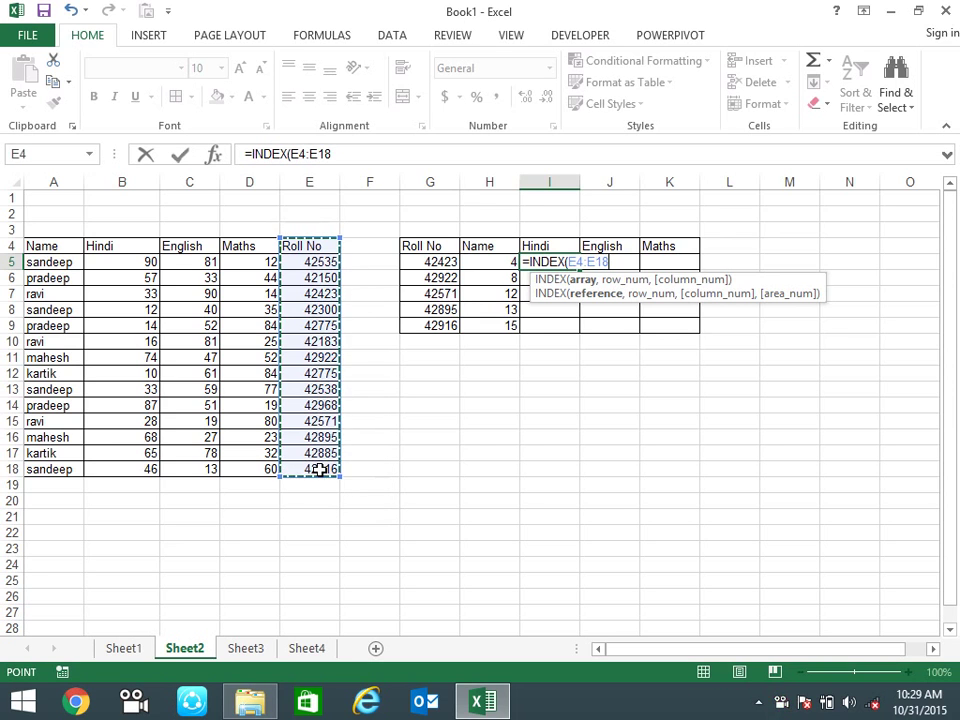
{"action": "key", "text": "F4"}
{"action": "type", "text": "$E$18,"}
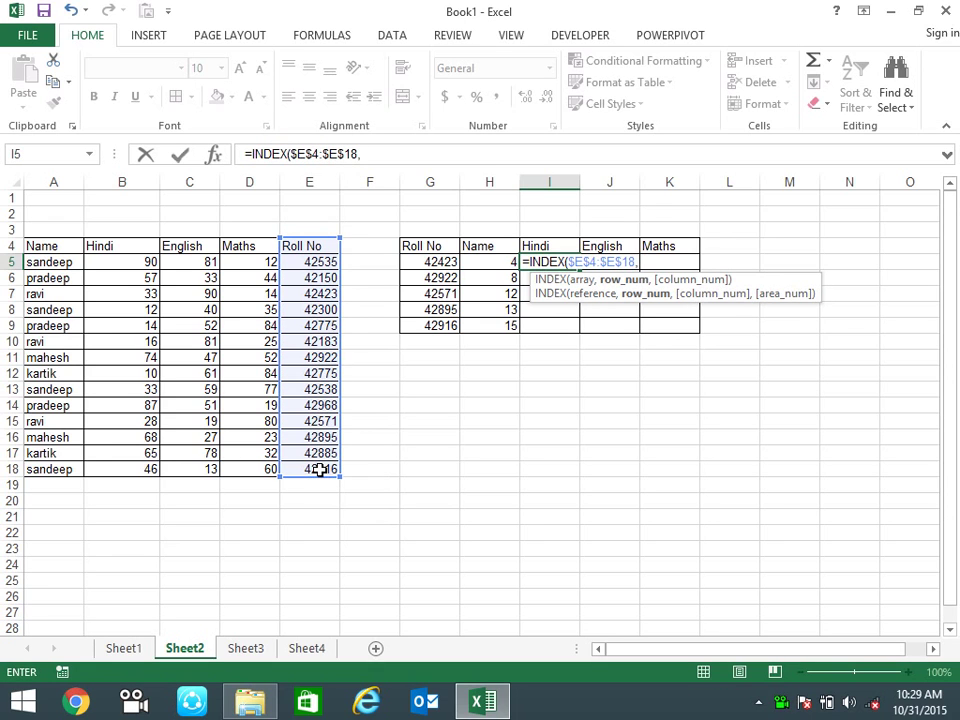
{"action": "left_click", "coordinate": [507, 261]}
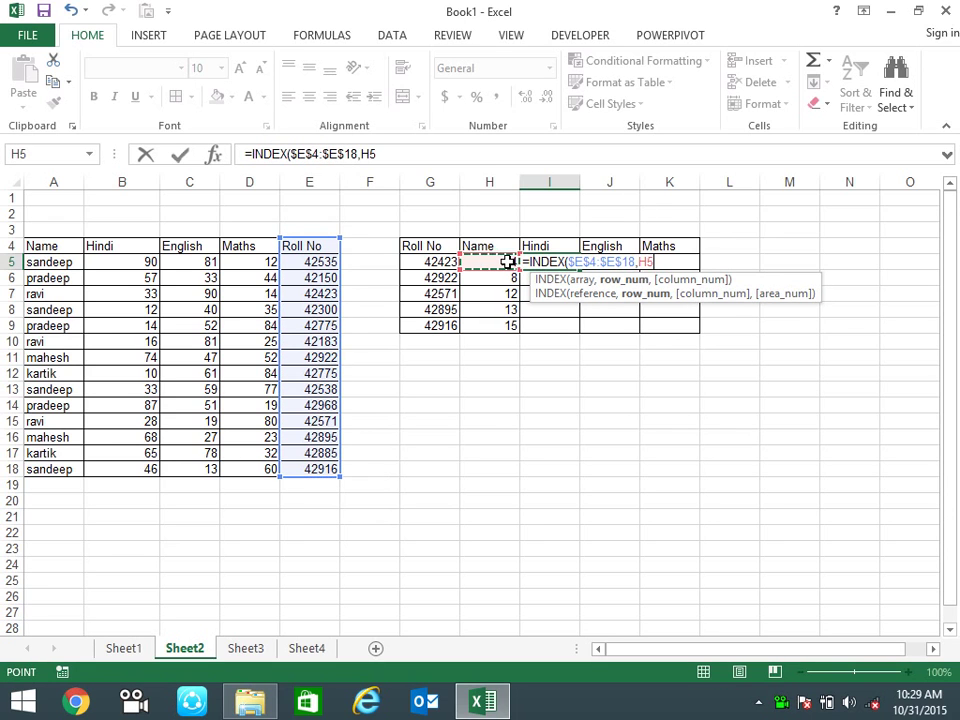
{"action": "key", "text": "ctrl+Return"}
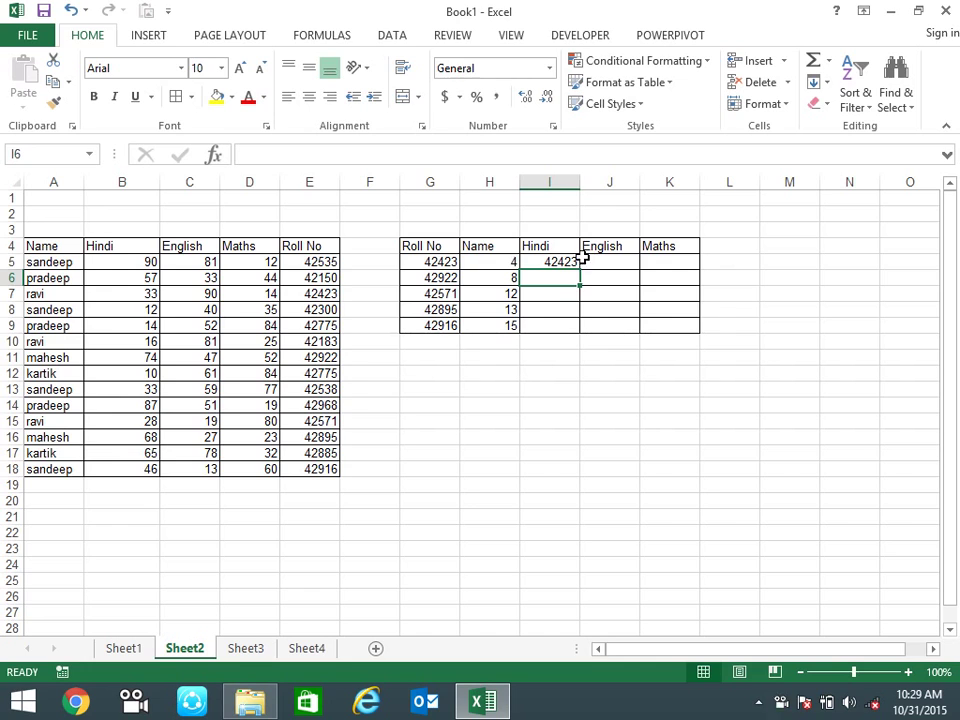
{"action": "double_click", "coordinate": [578, 270]}
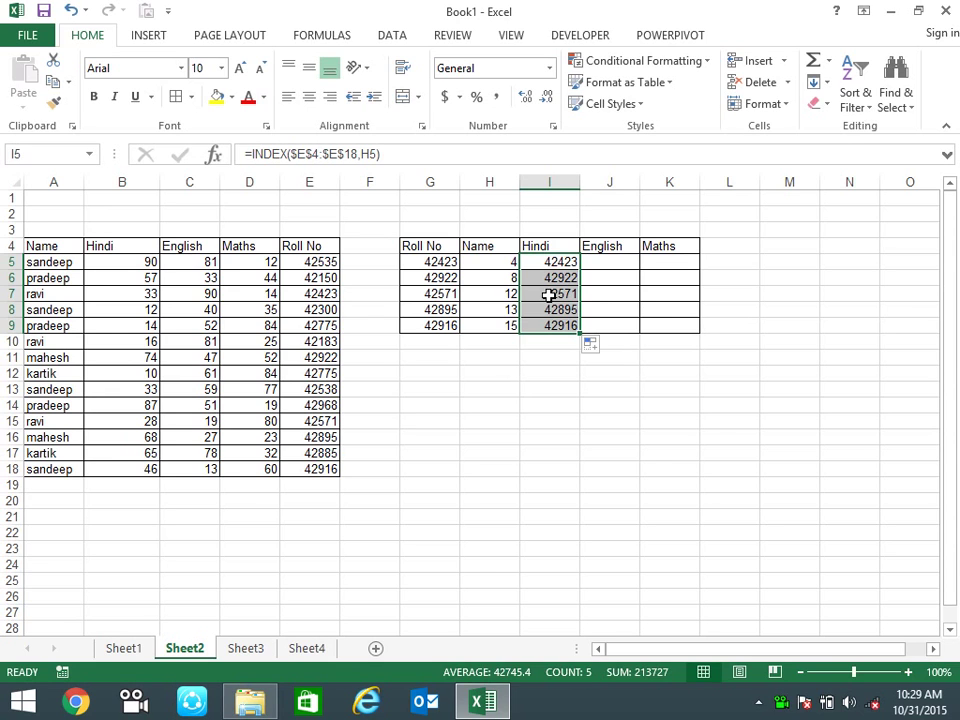
{"action": "key", "text": "F2"}
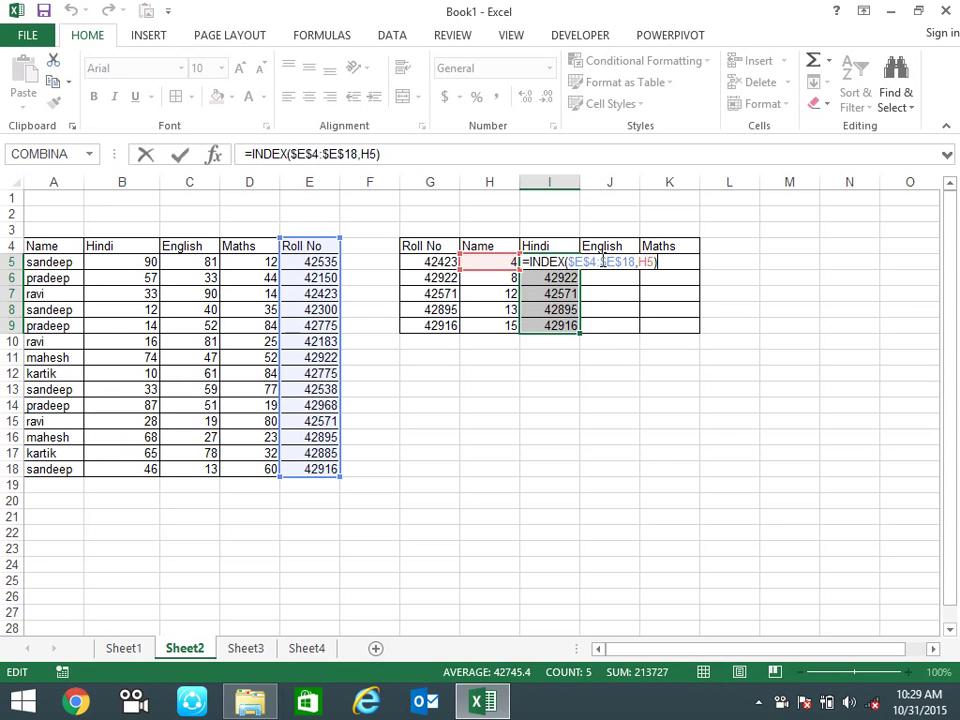
- Repoint I5's range to column B and fill down, giving Hindi marks 33, 74, 28, 68, 46
{"action": "left_click", "coordinate": [601, 260]}
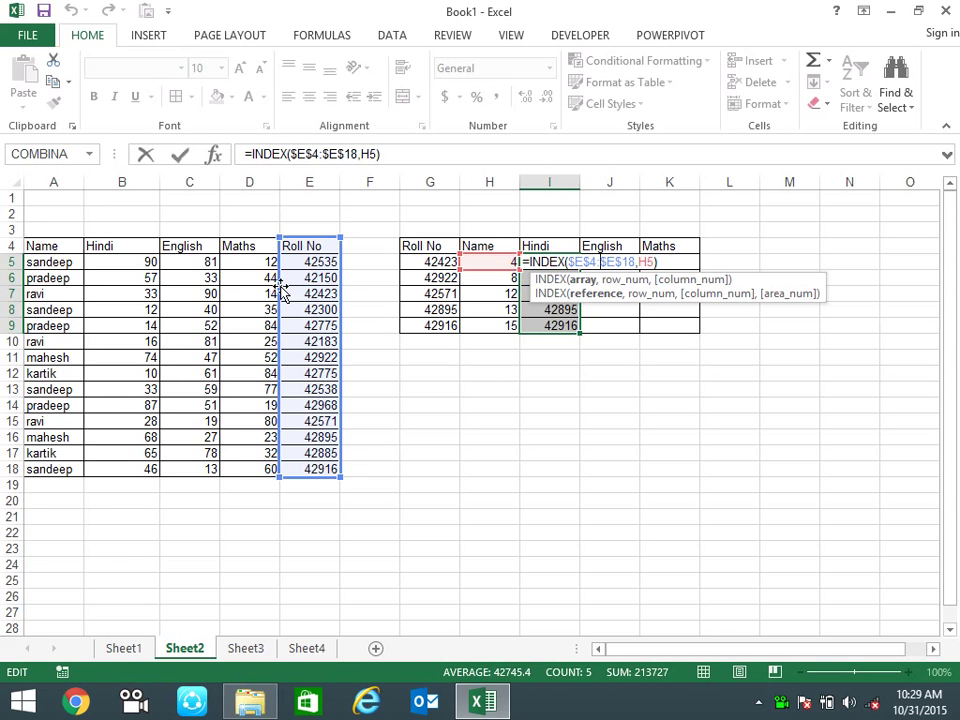
{"action": "left_click_drag", "start_coordinate": [276, 287], "coordinate": [283, 292]}
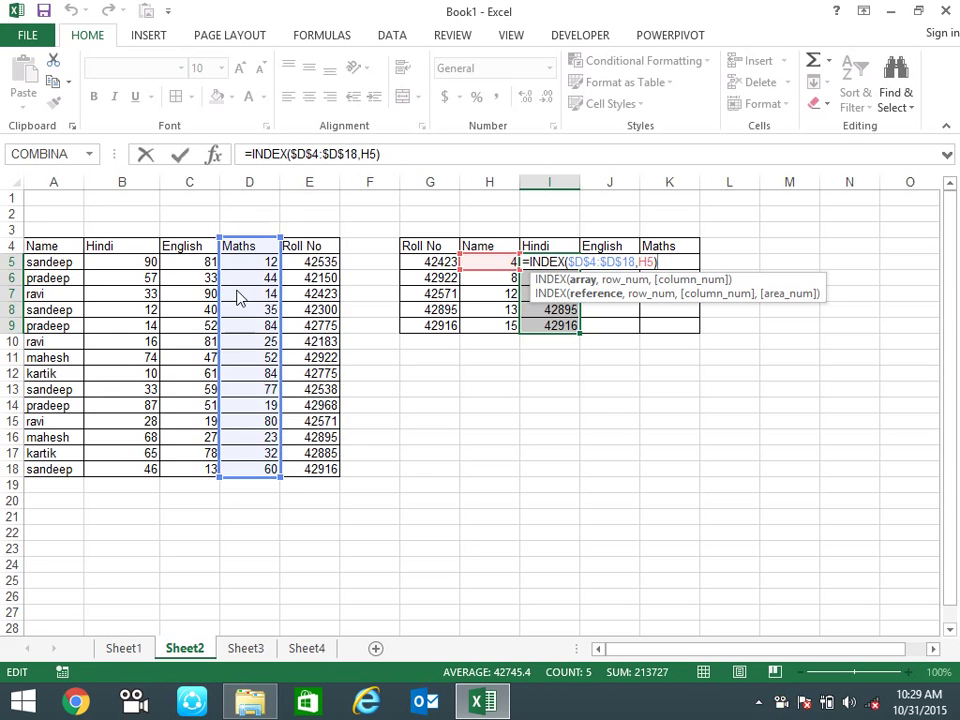
{"action": "left_click_drag", "start_coordinate": [283, 292], "coordinate": [197, 327]}
{"action": "left_click_drag", "start_coordinate": [58, 288], "coordinate": [116, 293]}
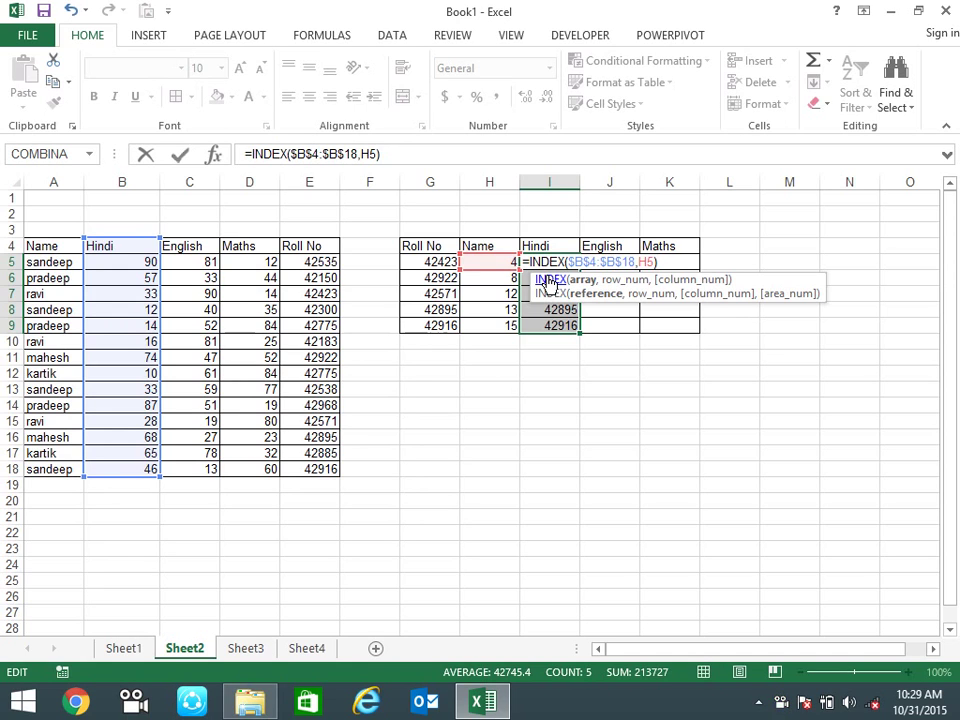
{"action": "key", "text": "Return"}
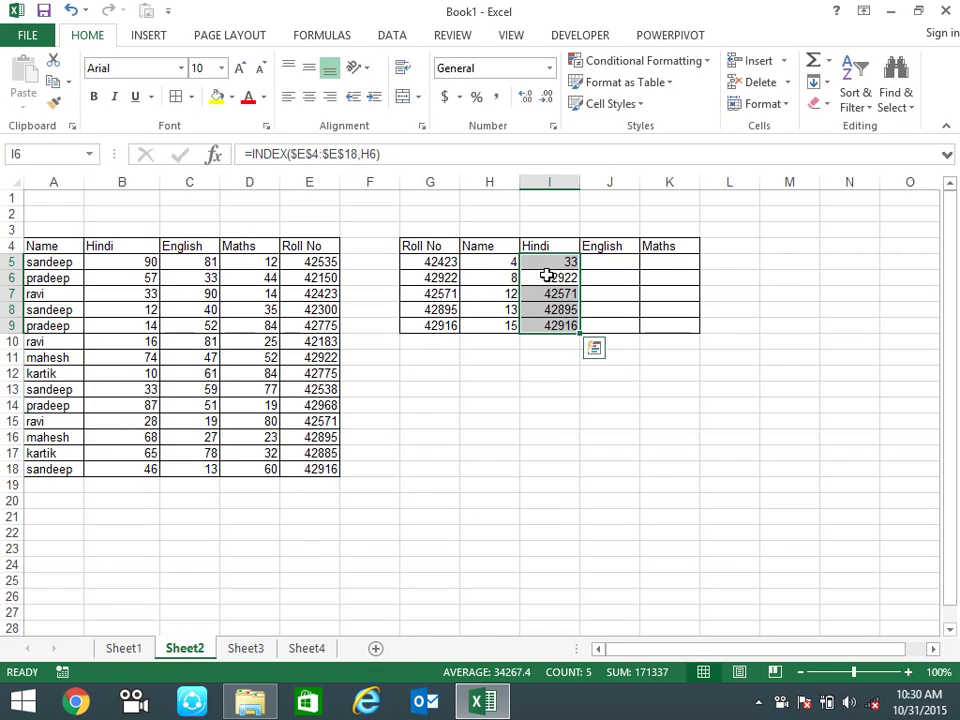
{"action": "left_click", "coordinate": [553, 265]}
{"action": "double_click", "coordinate": [578, 268]}
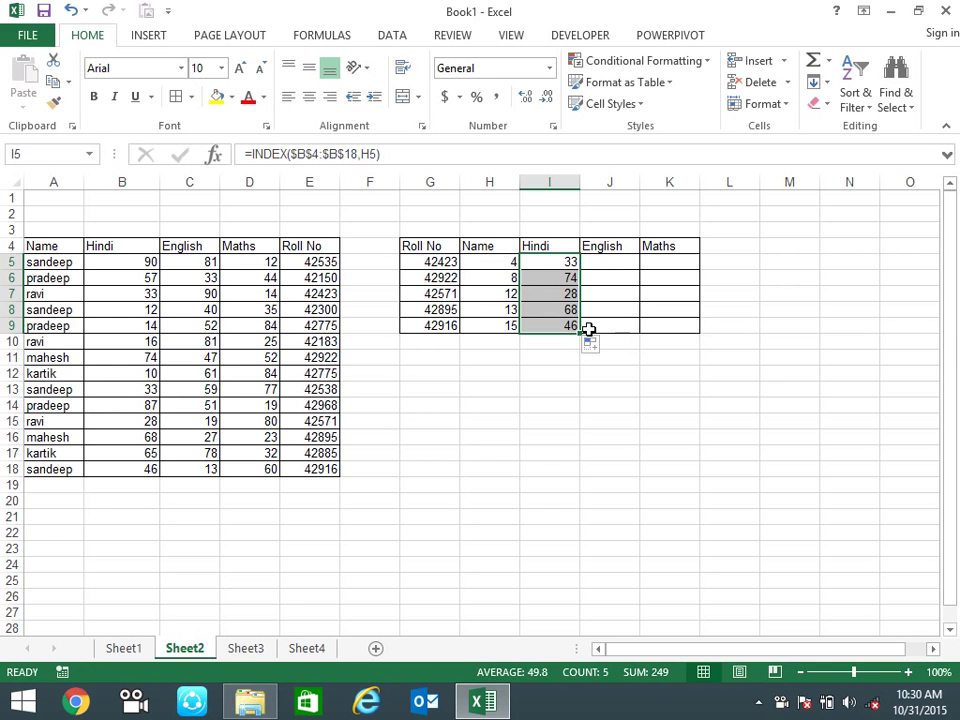
- Copy the MATCH($G5,$E$4:$E$18,0) expression from H5's formula
{"action": "left_click", "coordinate": [574, 258]}
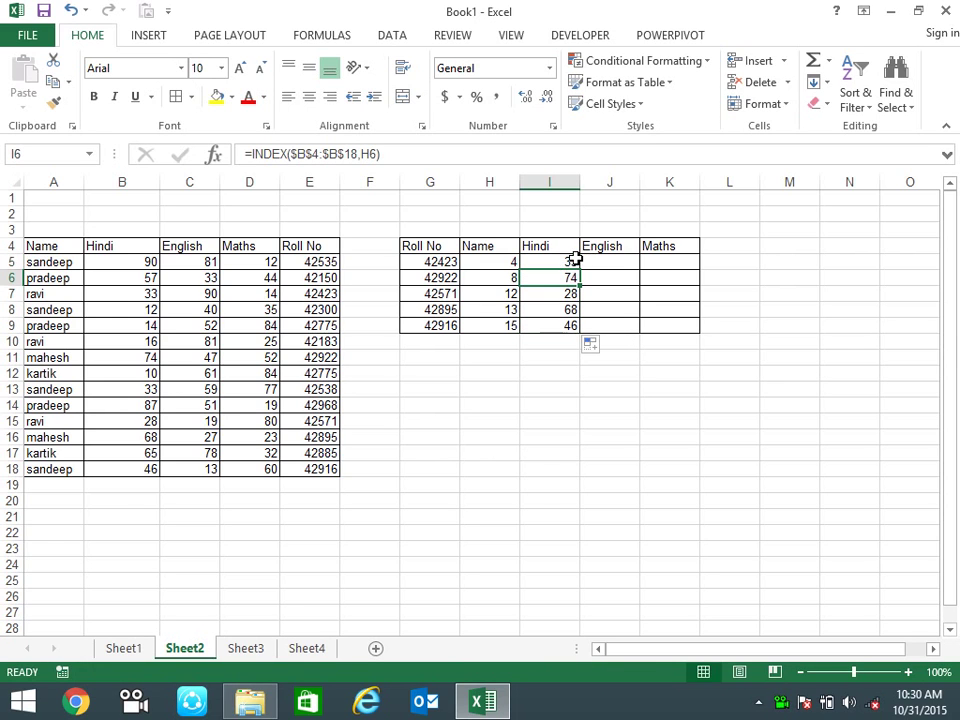
{"action": "double_click", "coordinate": [574, 258]}
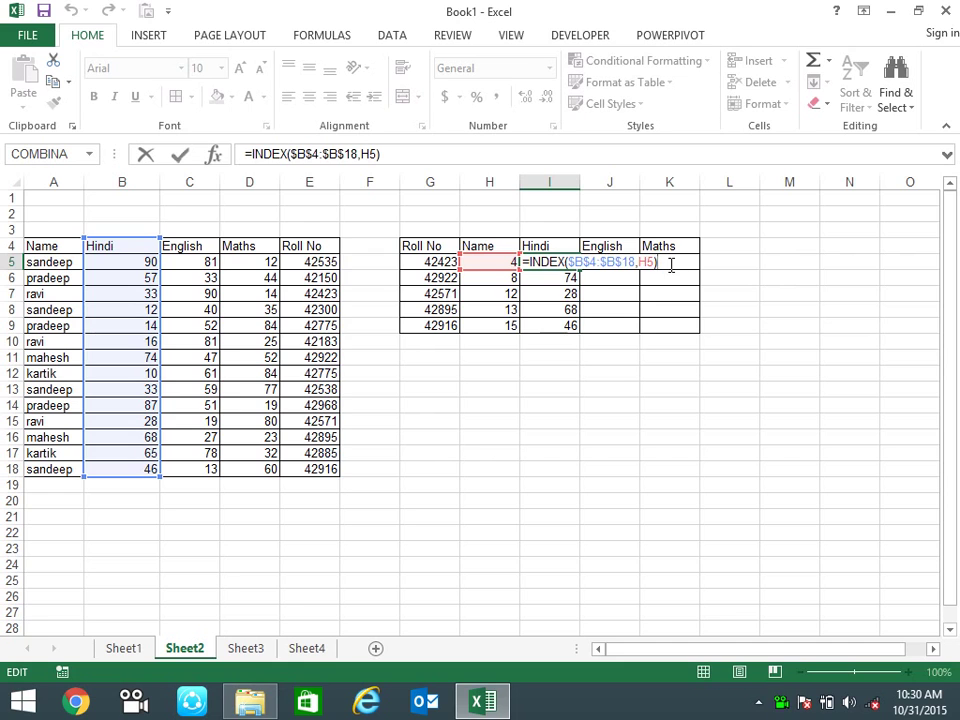
{"action": "key", "text": "Escape"}
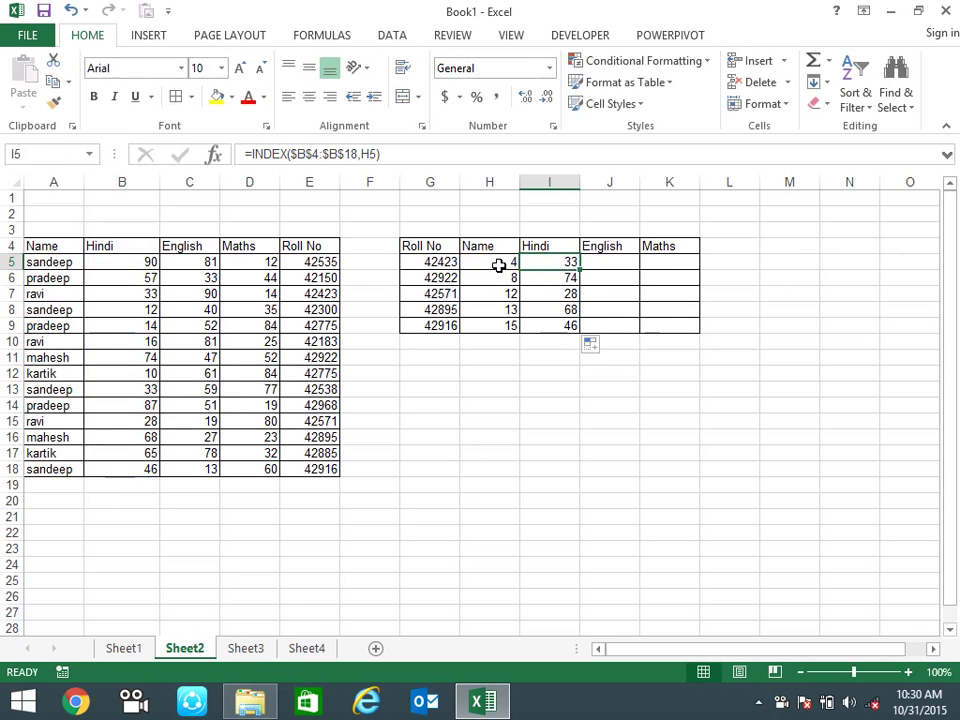
{"action": "double_click", "coordinate": [499, 266]}
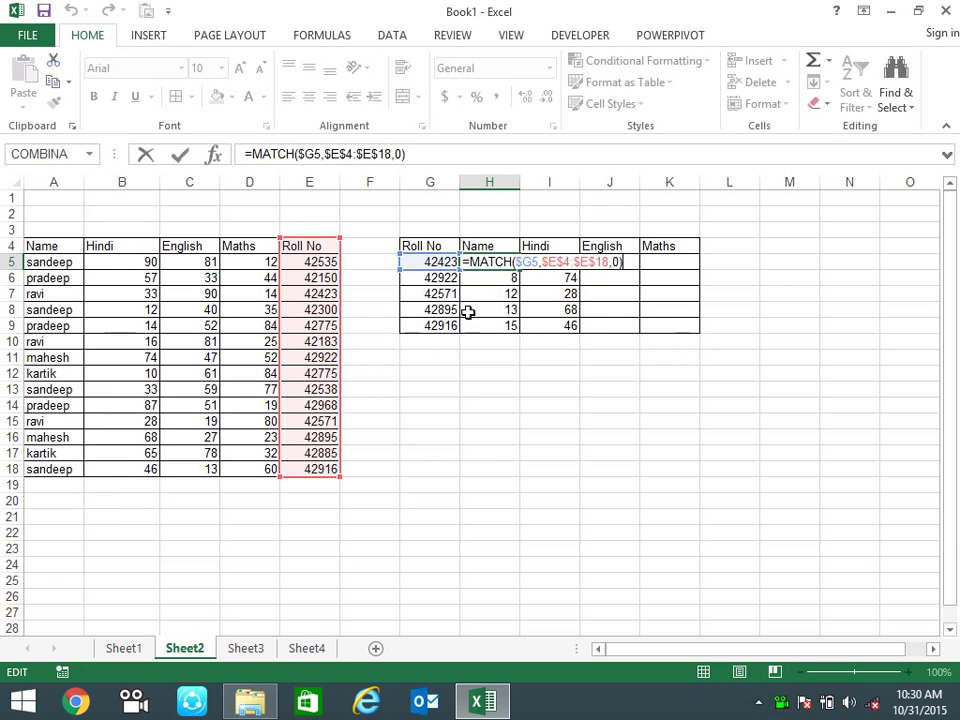
{"action": "key", "text": "Escape"}
{"action": "key", "text": "F2"}
{"action": "left_click_drag", "start_coordinate": [635, 266], "coordinate": [477, 257]}
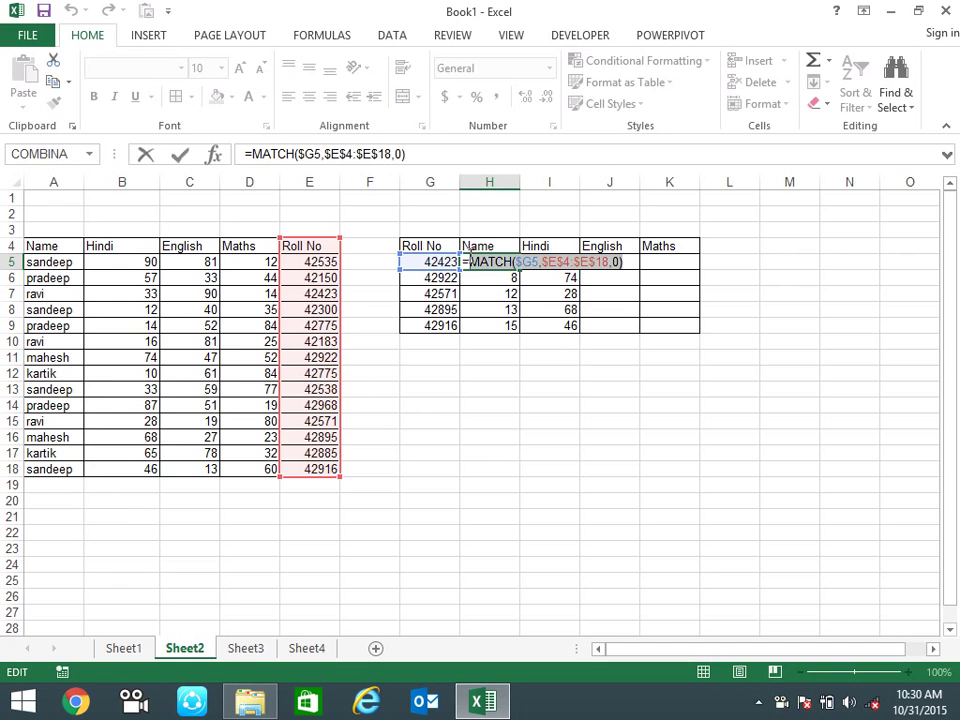
{"action": "key", "text": "Escape"}
- Make I5 =INDEX($B$4:$B$18,MATCH($G5,$E$4:$E$18,0)), fill to I9, and copy into H5:H9
{"action": "key", "text": "Right"}
{"action": "key", "text": "F2"}
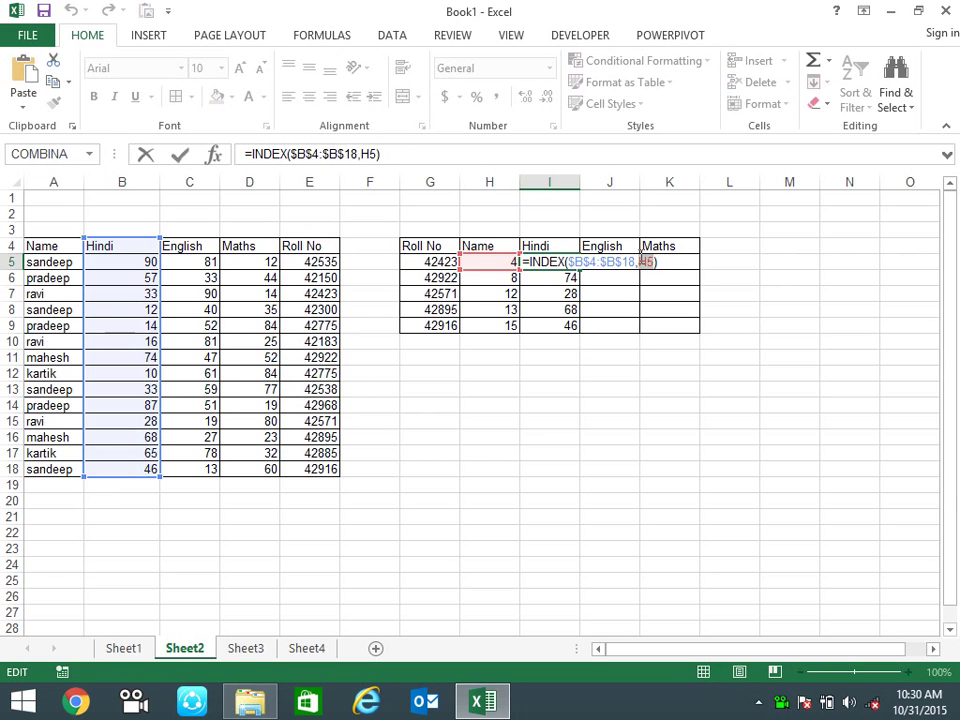
{"action": "double_click", "coordinate": [648, 261]}
{"action": "key", "text": "ctrl+v"}
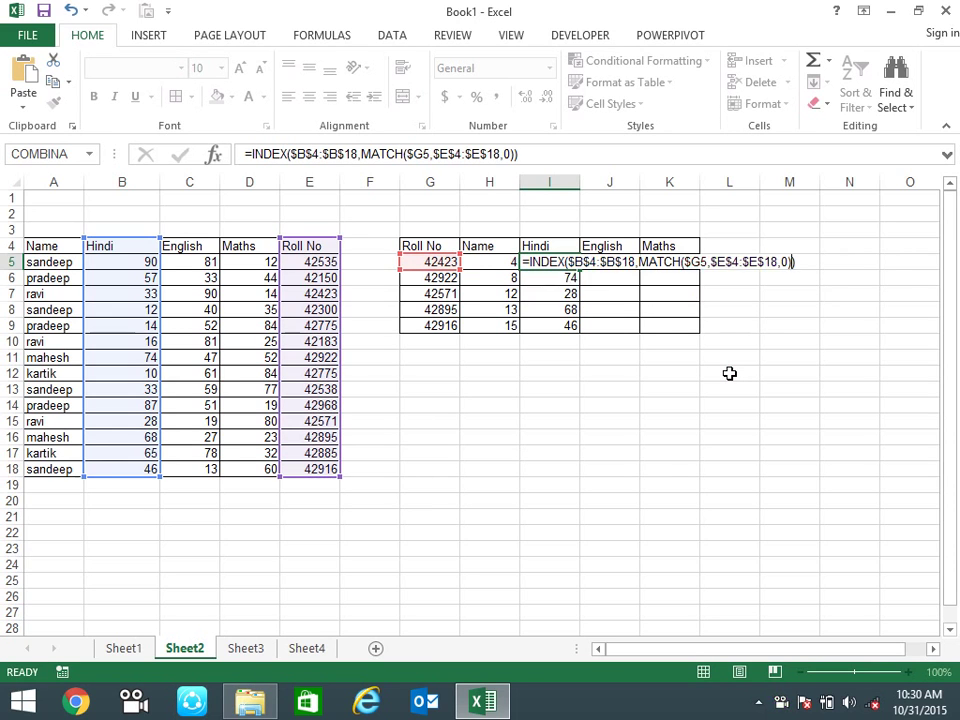
{"action": "key", "text": "Return"}
{"action": "left_click", "coordinate": [561, 260]}
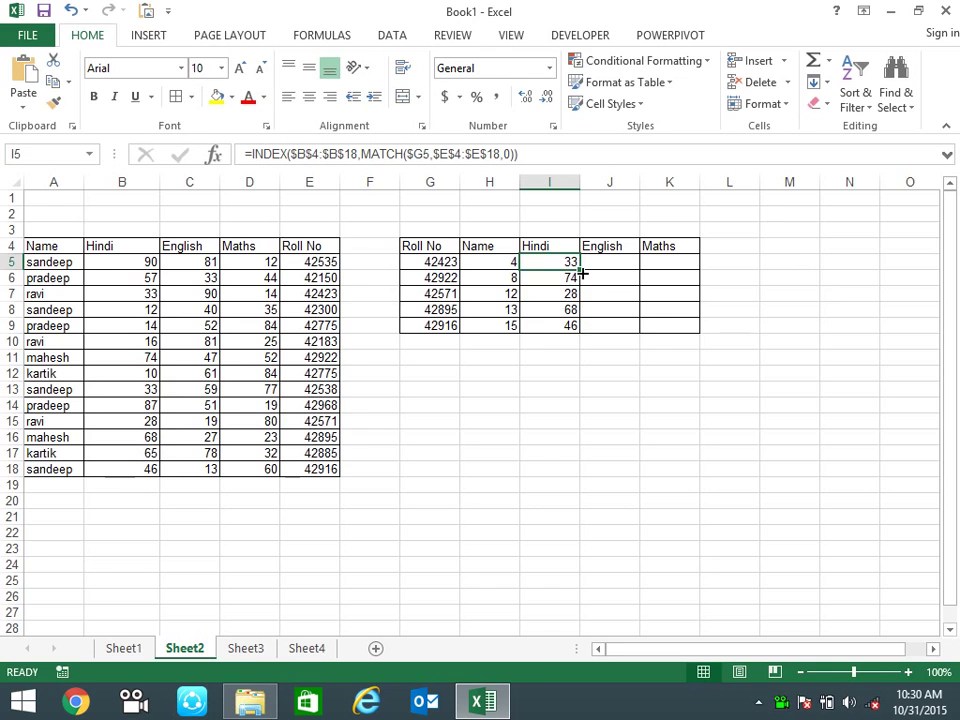
{"action": "double_click", "coordinate": [581, 271]}
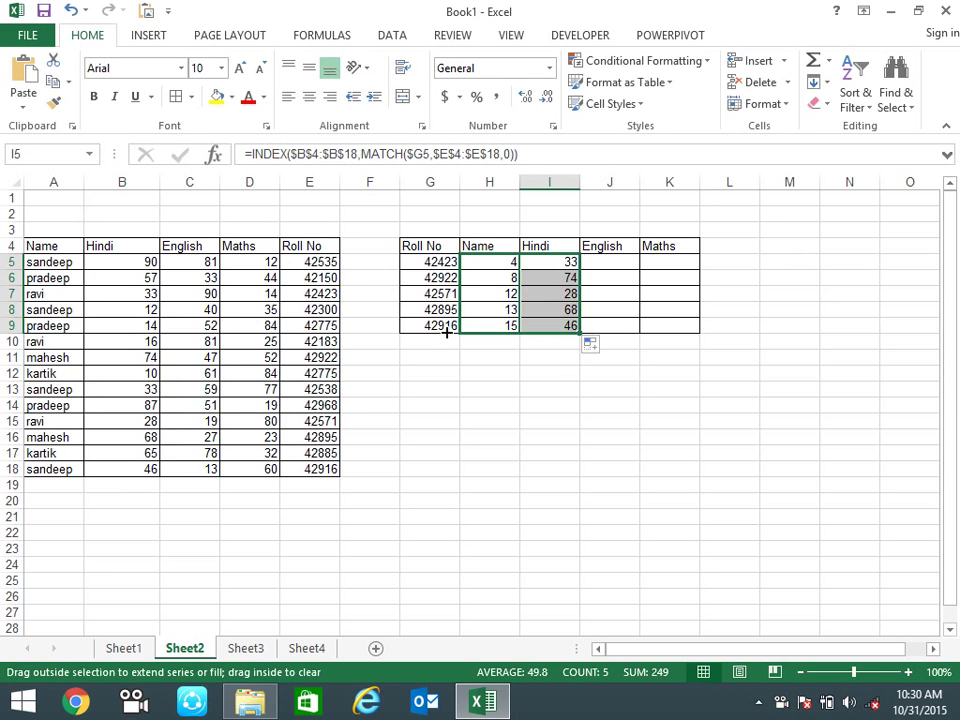
{"action": "left_click_drag", "start_coordinate": [583, 330], "coordinate": [490, 300]}
{"action": "left_click", "coordinate": [509, 260]}
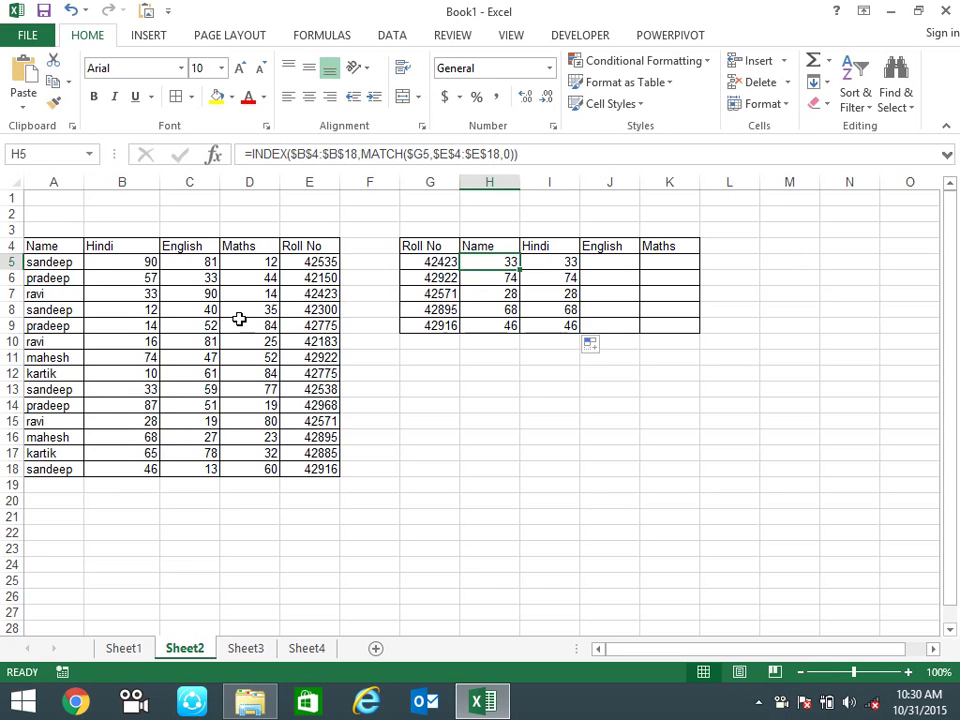
- Point the H5 lookup at the names in column A and fill it down to row 9
{"action": "key", "text": "F2"}
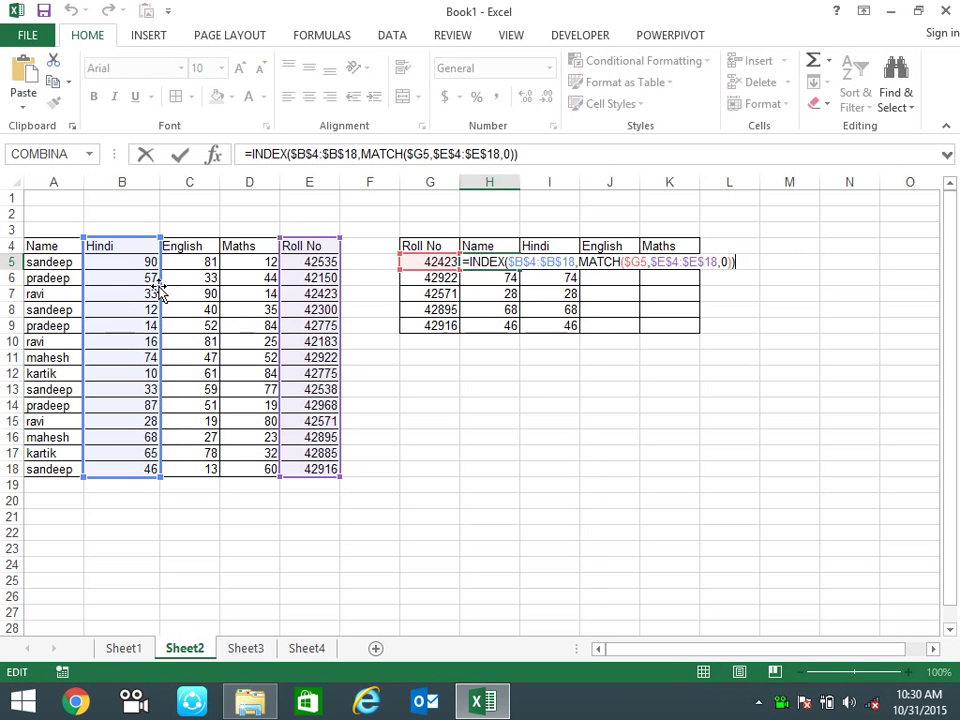
{"action": "left_click_drag", "start_coordinate": [143, 293], "coordinate": [58, 293]}
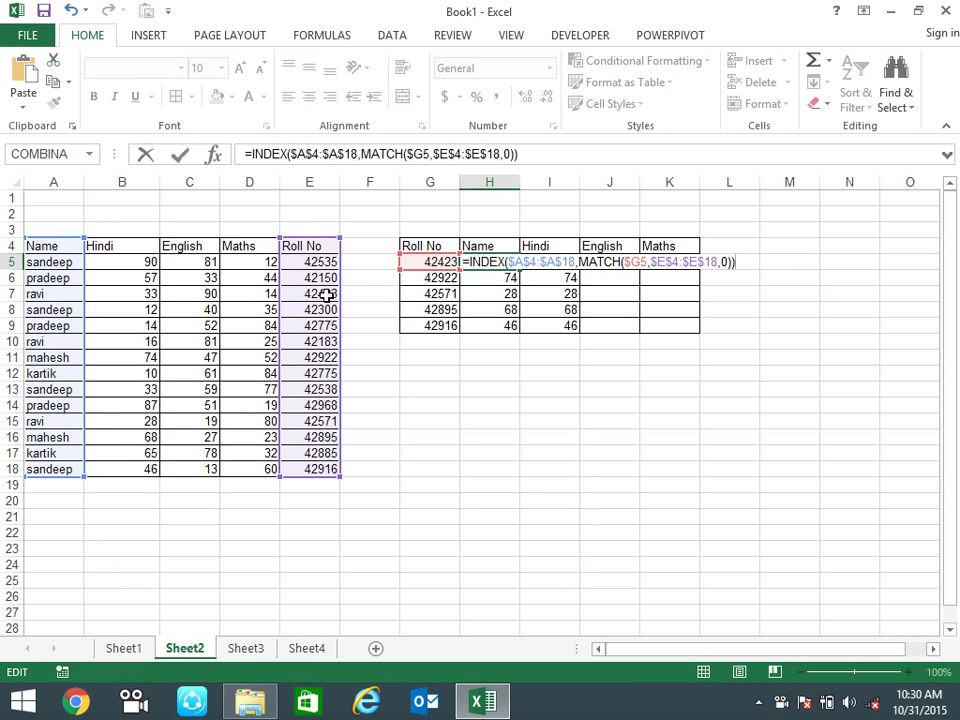
{"action": "key", "text": "Return"}
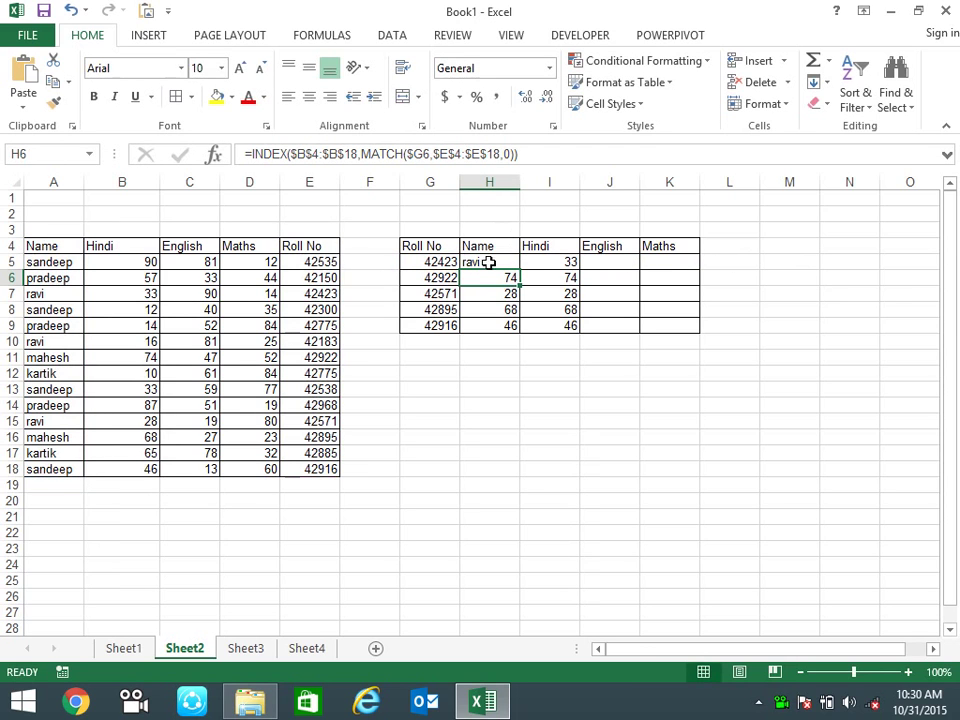
{"action": "left_click", "coordinate": [492, 263]}
{"action": "double_click", "coordinate": [519, 270]}
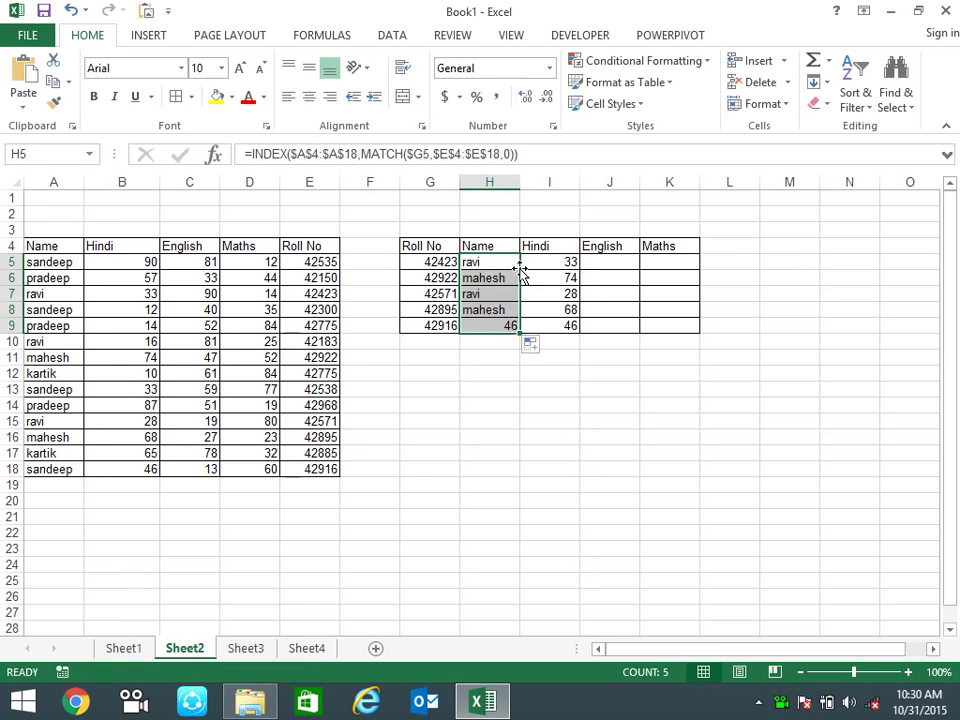
- Copy the I5 formula to J5:K5 and retarget J5 to the English scores in column C
{"action": "left_click", "coordinate": [577, 262]}
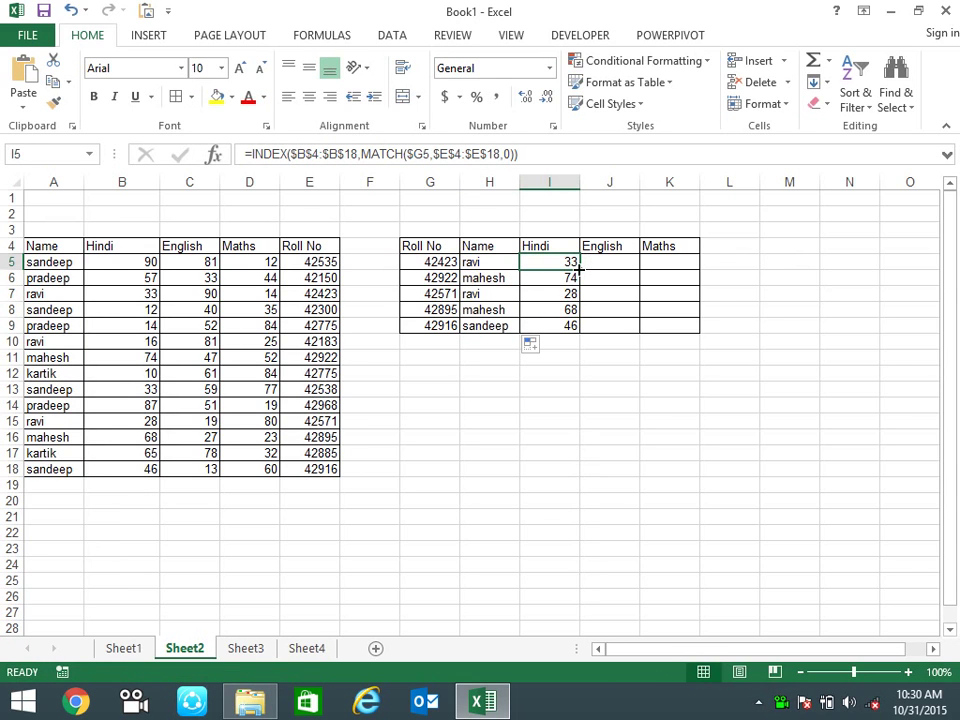
{"action": "left_click_drag", "start_coordinate": [578, 268], "coordinate": [665, 272]}
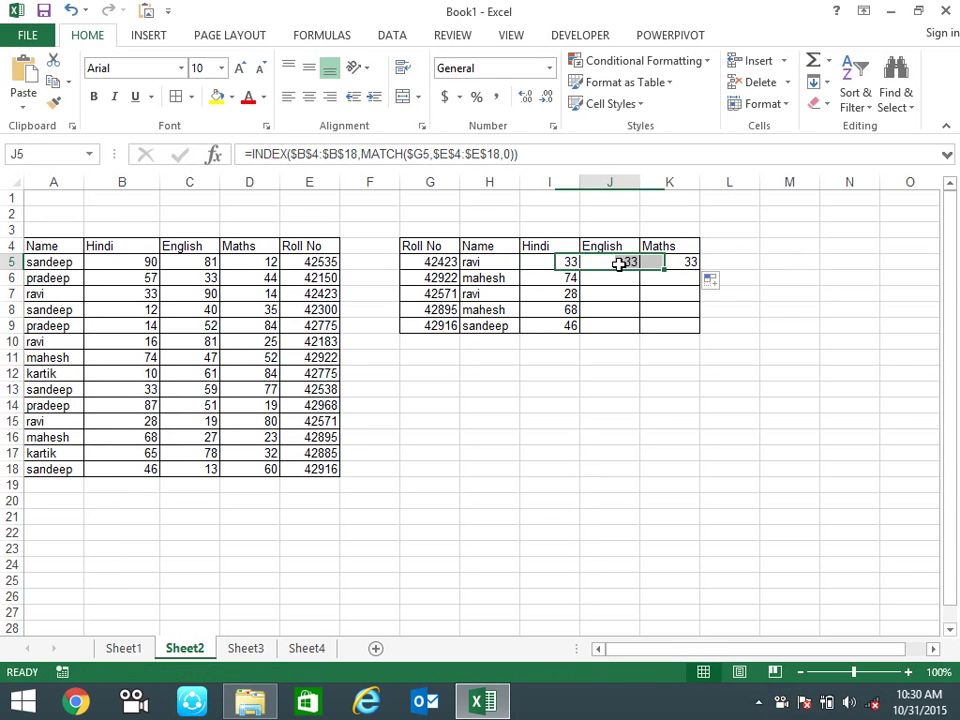
{"action": "double_click", "coordinate": [619, 264]}
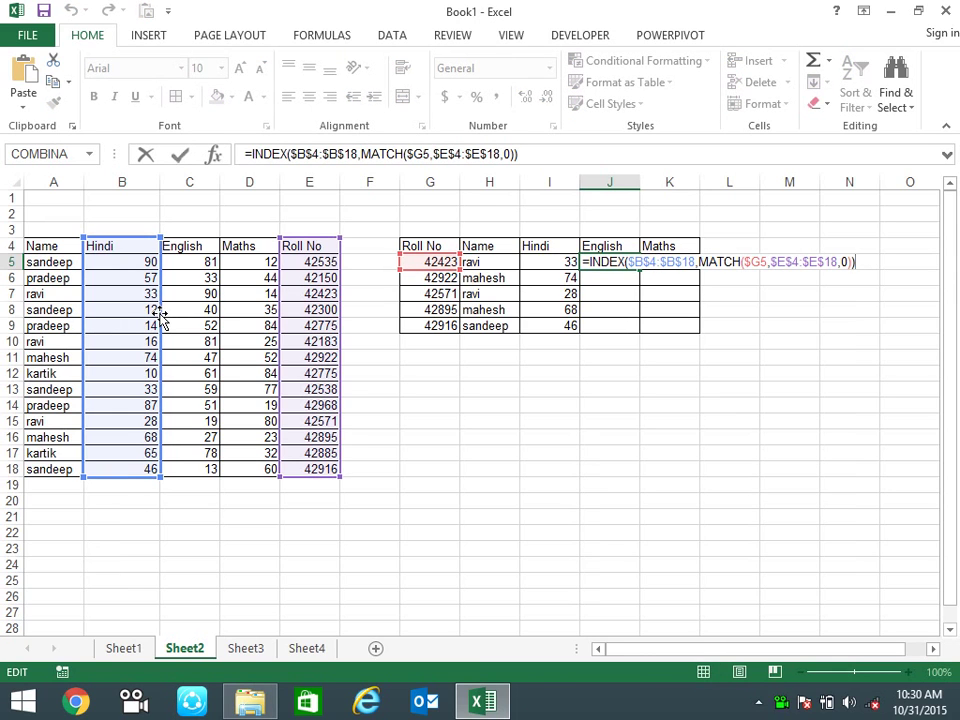
{"action": "left_click_drag", "start_coordinate": [162, 318], "coordinate": [214, 320]}
{"action": "key", "text": "Return"}
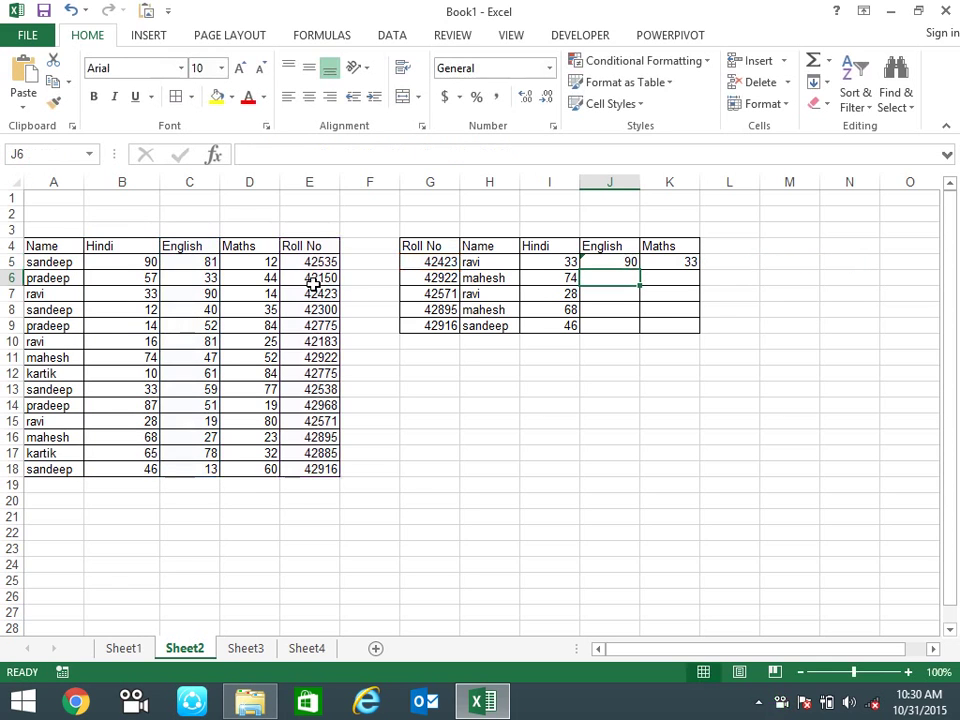
- Retarget K5 to the Maths scores in column D, then fill English and Maths down to row 9
{"action": "left_click", "coordinate": [669, 261]}
{"action": "key", "text": "F2"}
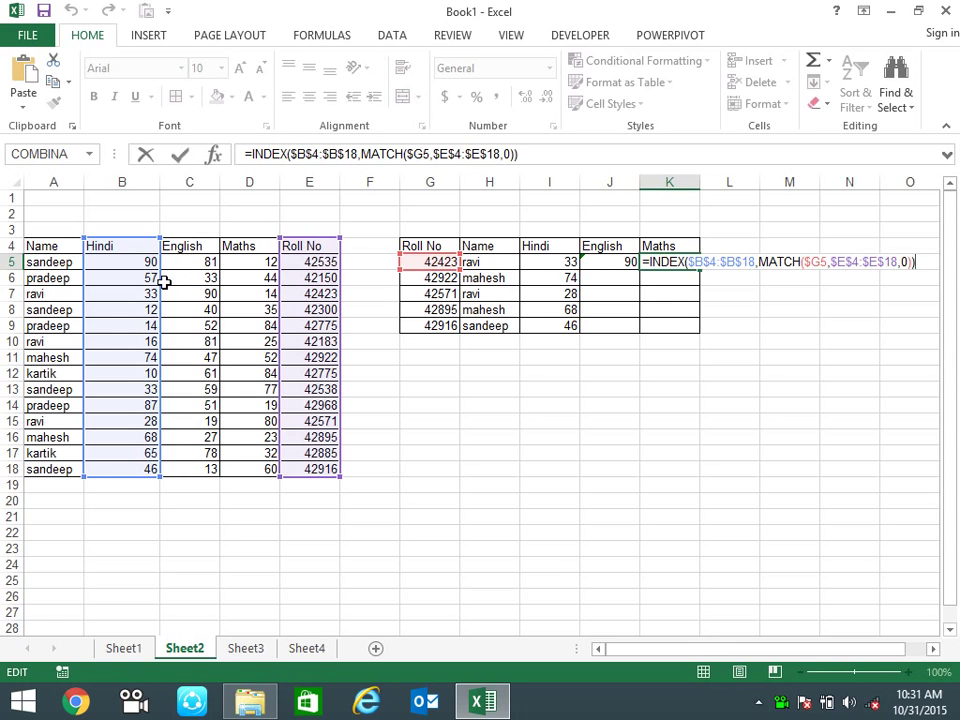
{"action": "left_click_drag", "start_coordinate": [163, 283], "coordinate": [243, 282]}
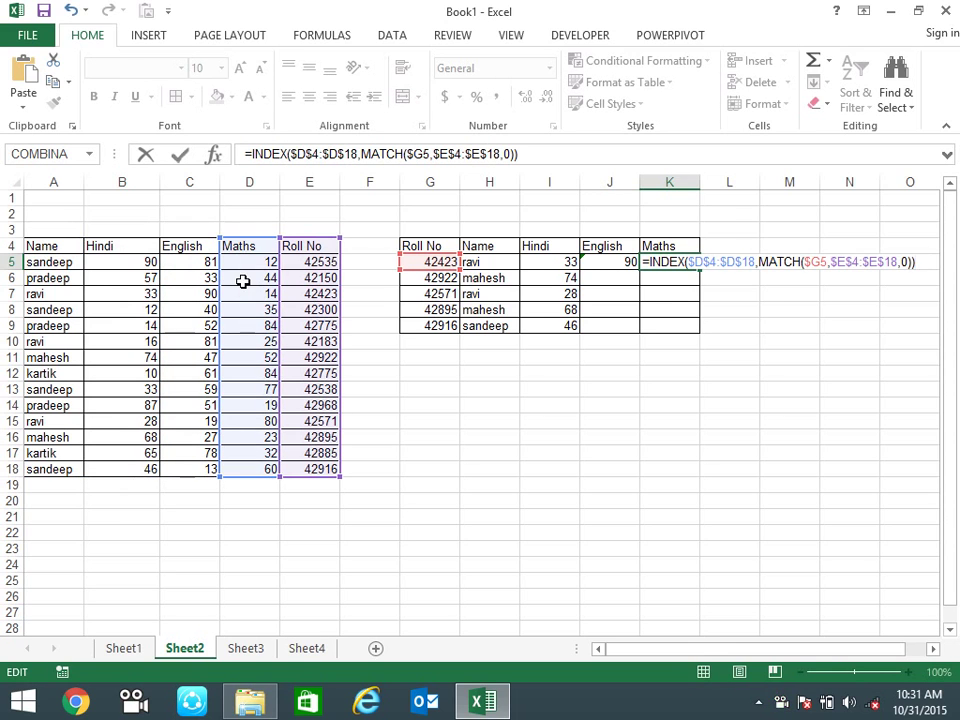
{"action": "key", "text": "Return"}
{"action": "mouse_move", "coordinate": [624, 262]}
{"action": "left_mouse_down"}
{"action": "mouse_move", "coordinate": [704, 262]}
{"action": "mouse_move", "coordinate": [685, 262]}
{"action": "left_mouse_up"}
{"action": "double_click", "coordinate": [702, 270]}
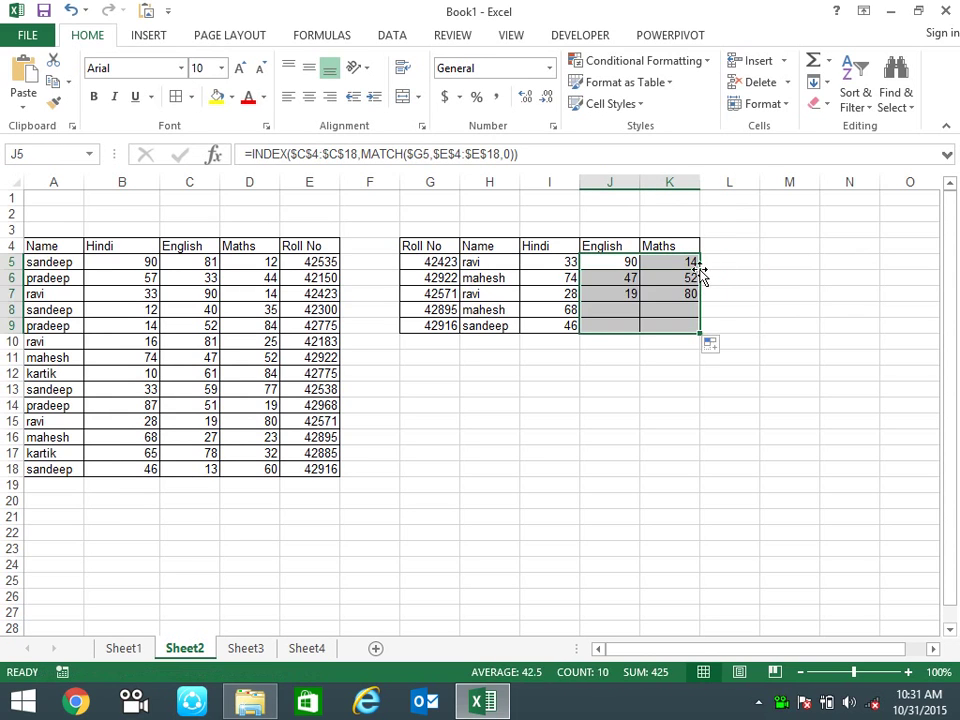
{"action": "left_click", "coordinate": [779, 309]}
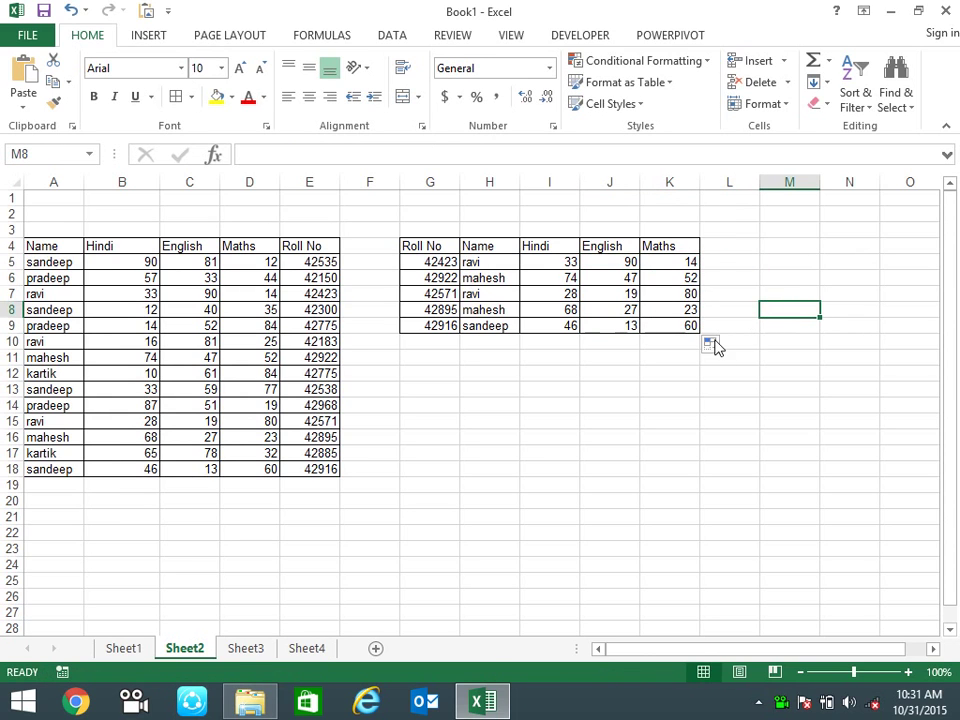
{"action": "left_click", "coordinate": [647, 294]}
{"action": "left_click", "coordinate": [563, 276]}
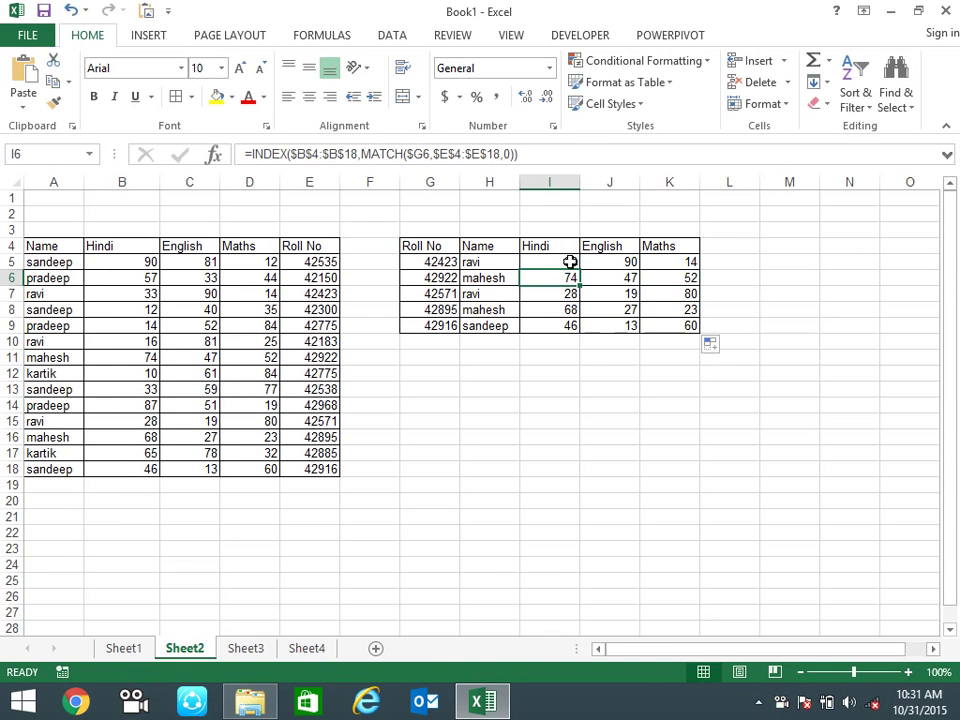
- Clear the Hindi, English and Maths results in I5:K9, abandoning a started INDEX in I5
{"action": "left_click_drag", "start_coordinate": [570, 262], "coordinate": [690, 334]}
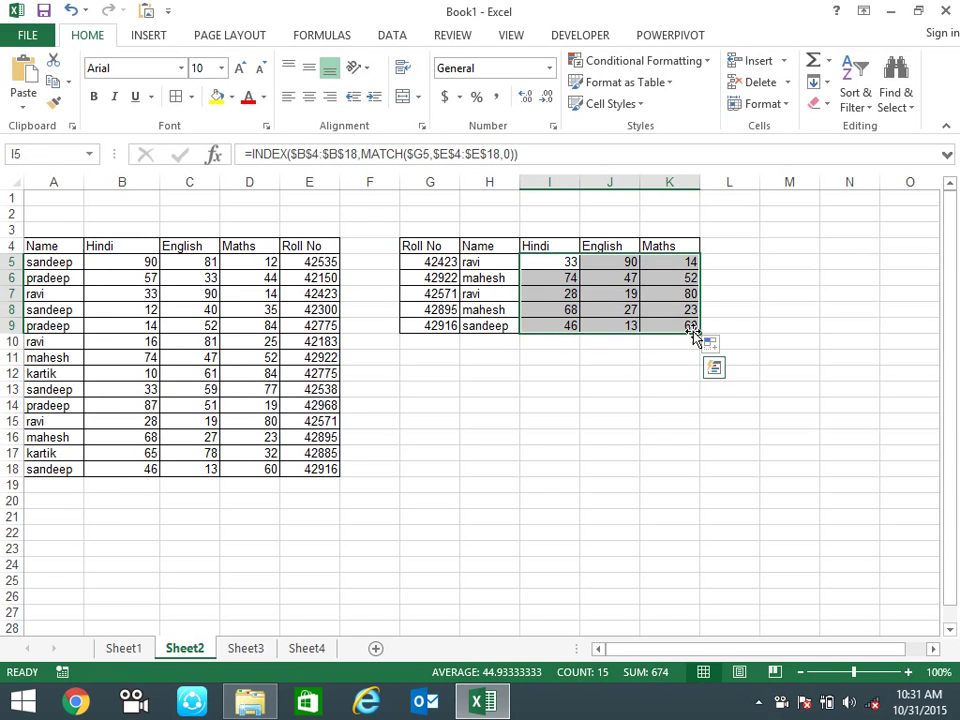
{"action": "key", "text": "Delete"}
{"action": "left_click", "coordinate": [630, 468]}
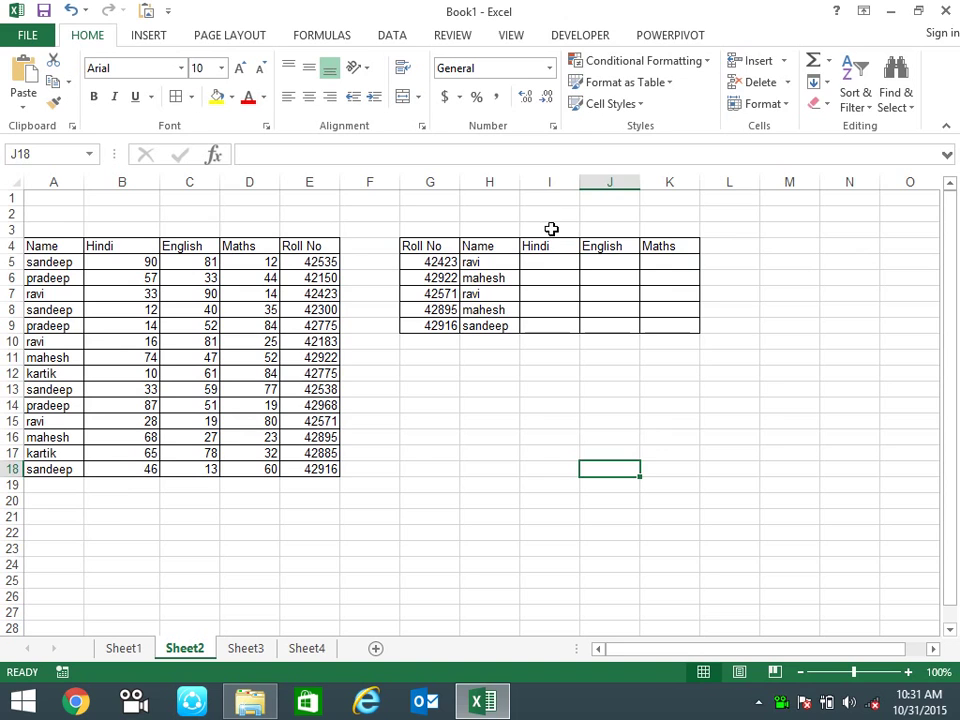
{"action": "left_click", "coordinate": [538, 251]}
{"action": "left_click", "coordinate": [555, 262]}
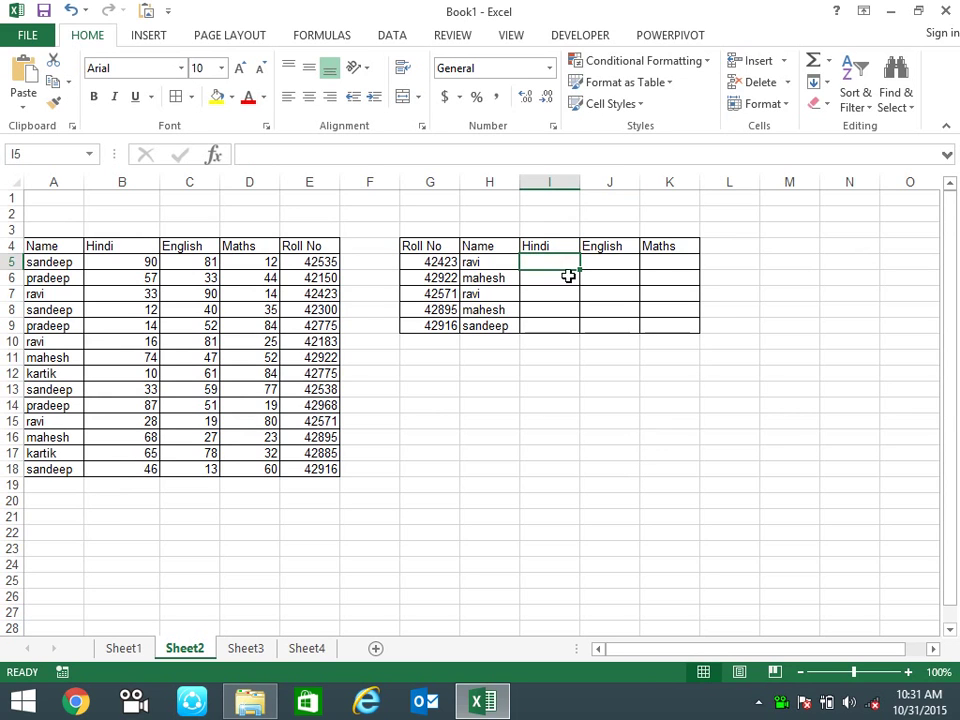
{"action": "type", "text": "=ind"}
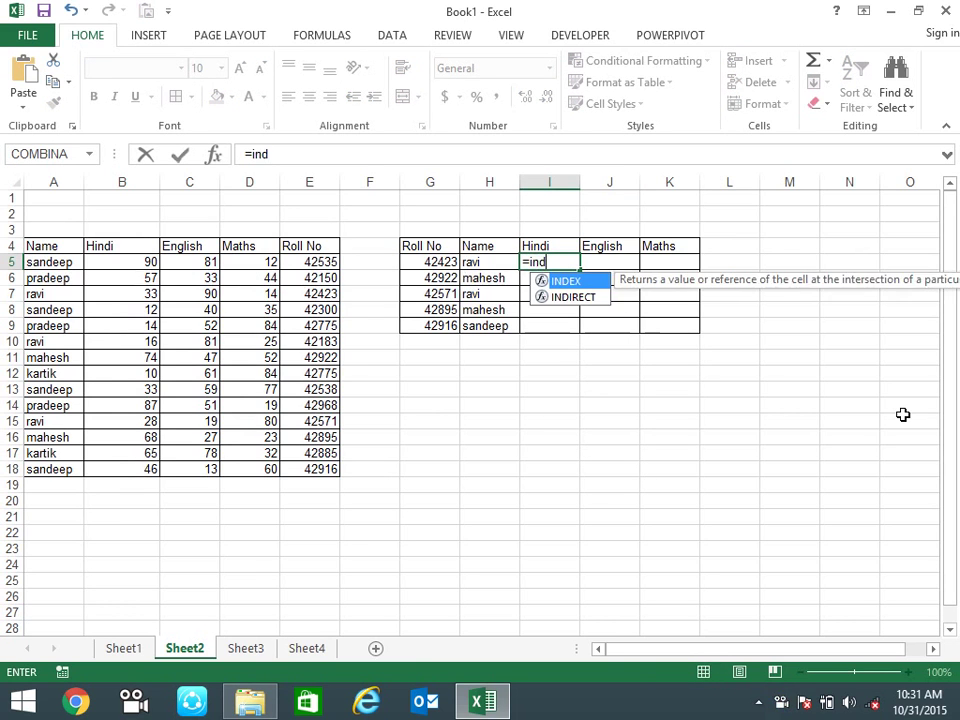
{"action": "key", "text": "Tab"}
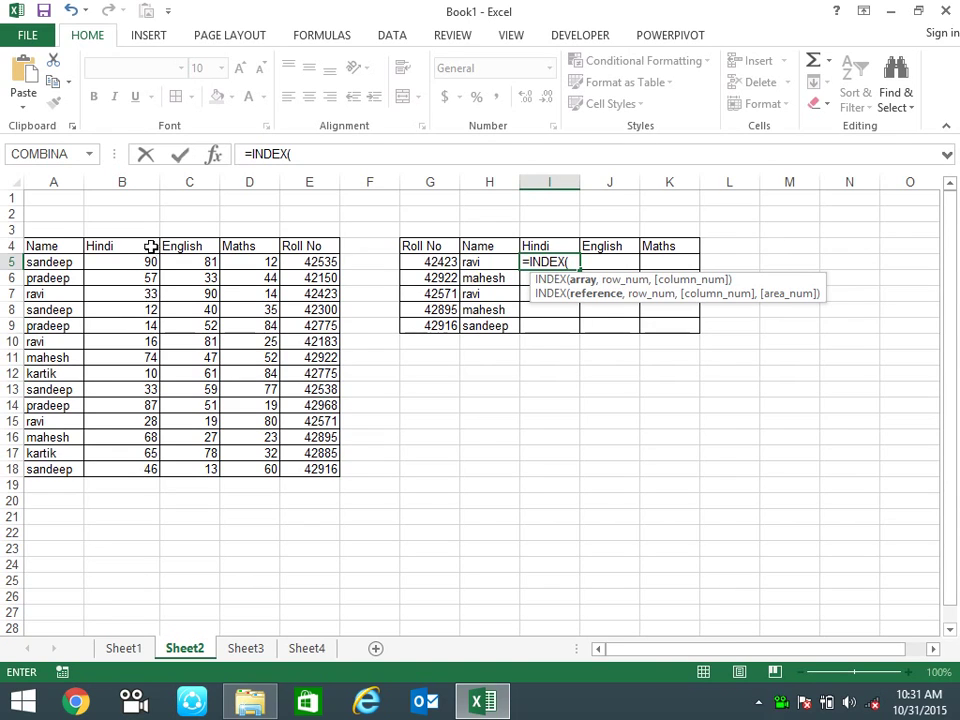
{"action": "key", "text": "Escape"}
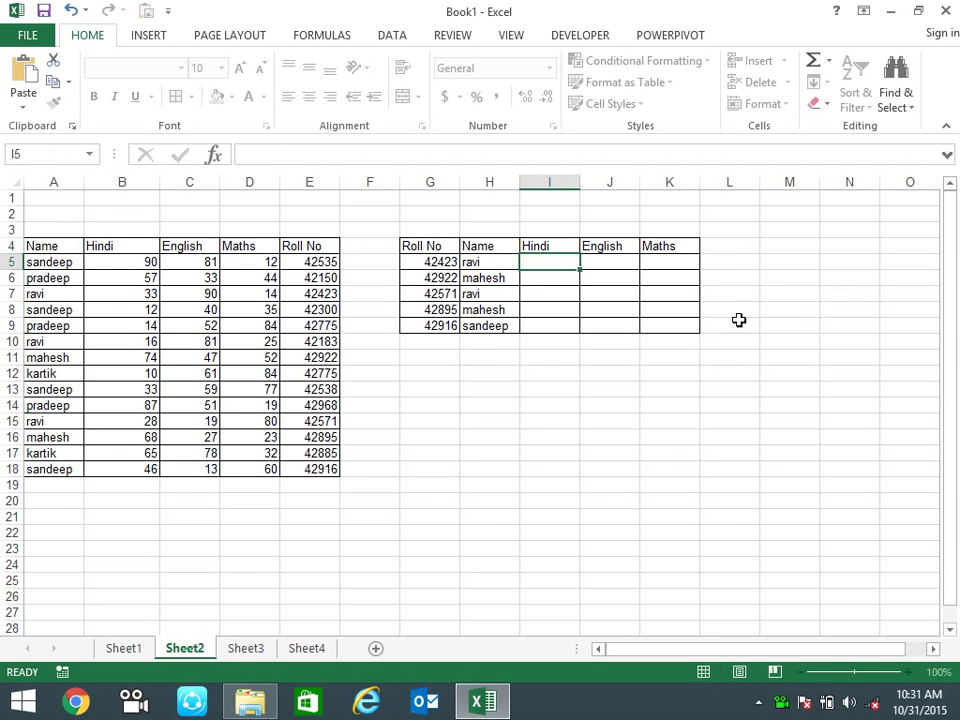
- Clear the names in H5:H9 and begin a new =INDEX( formula in H5
{"action": "left_click", "coordinate": [489, 262]}
{"action": "left_click_drag", "start_coordinate": [519, 269], "coordinate": [499, 337]}
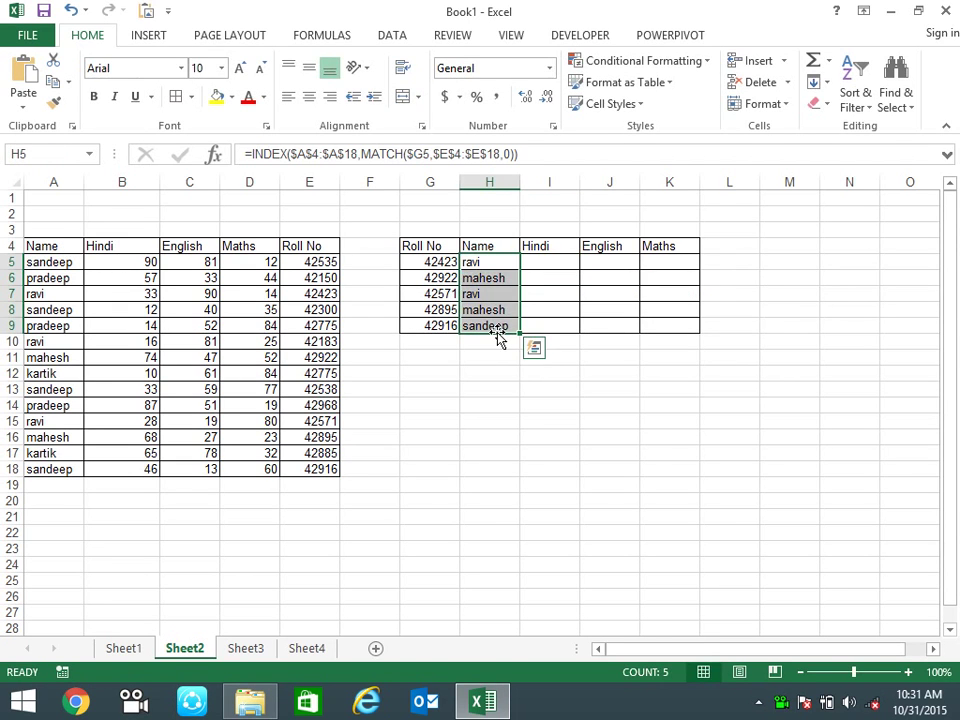
{"action": "key", "text": "Delete"}
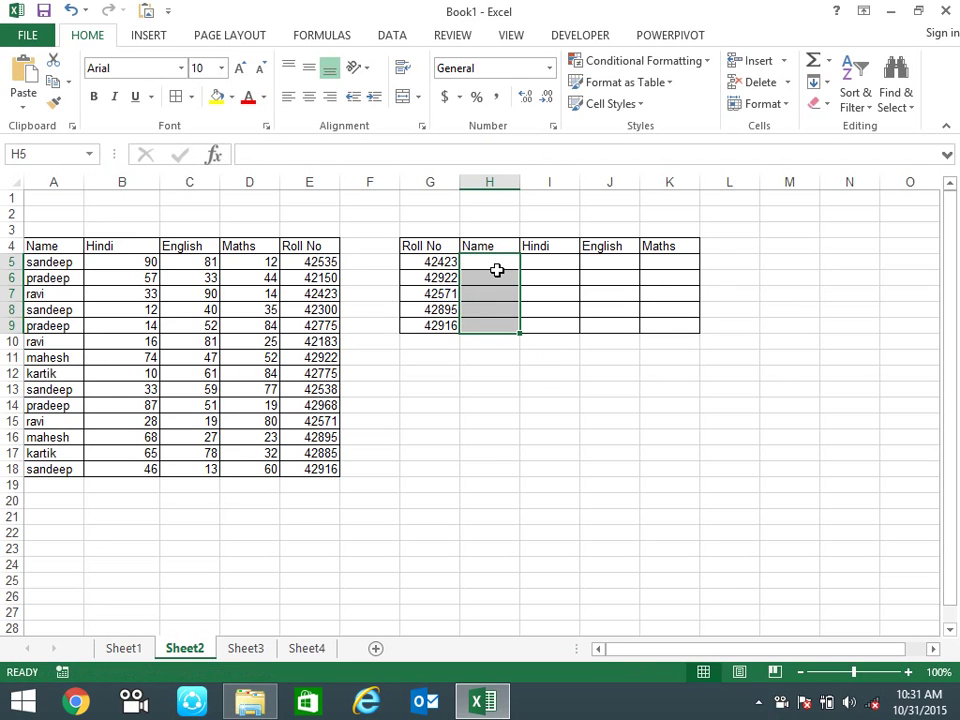
{"action": "left_click", "coordinate": [496, 262]}
{"action": "type", "text": "=ind"}
{"action": "key", "text": "Tab"}
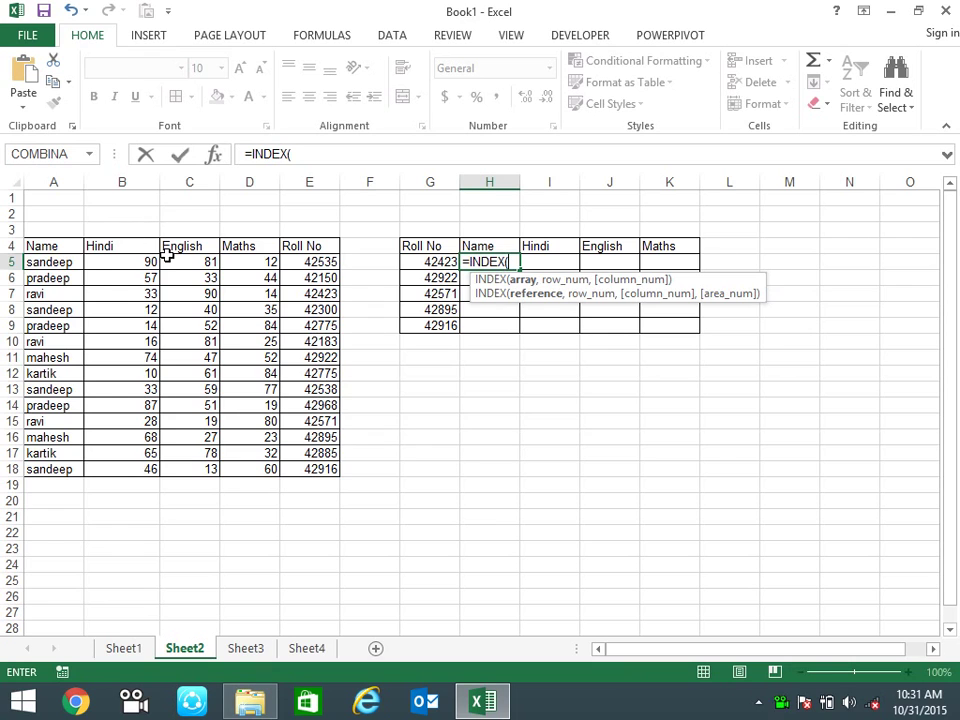
- Give INDEX the row-locked Name range A$4:A$18 and start a nested MATCH
{"action": "left_click_drag", "start_coordinate": [62, 237], "coordinate": [62, 465]}
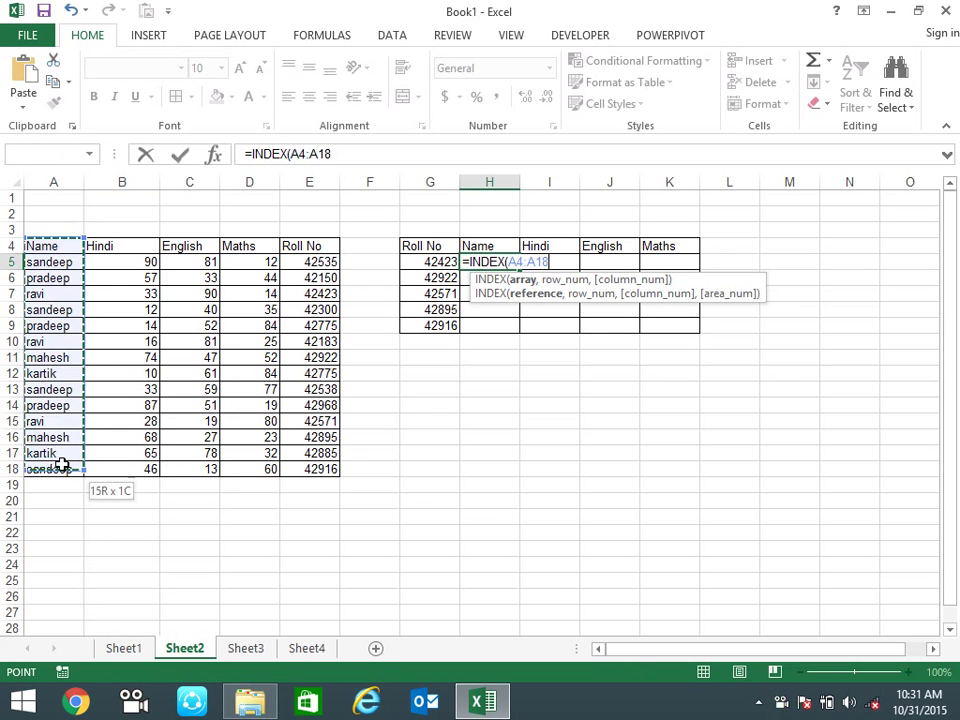
{"action": "key", "text": "F4"}
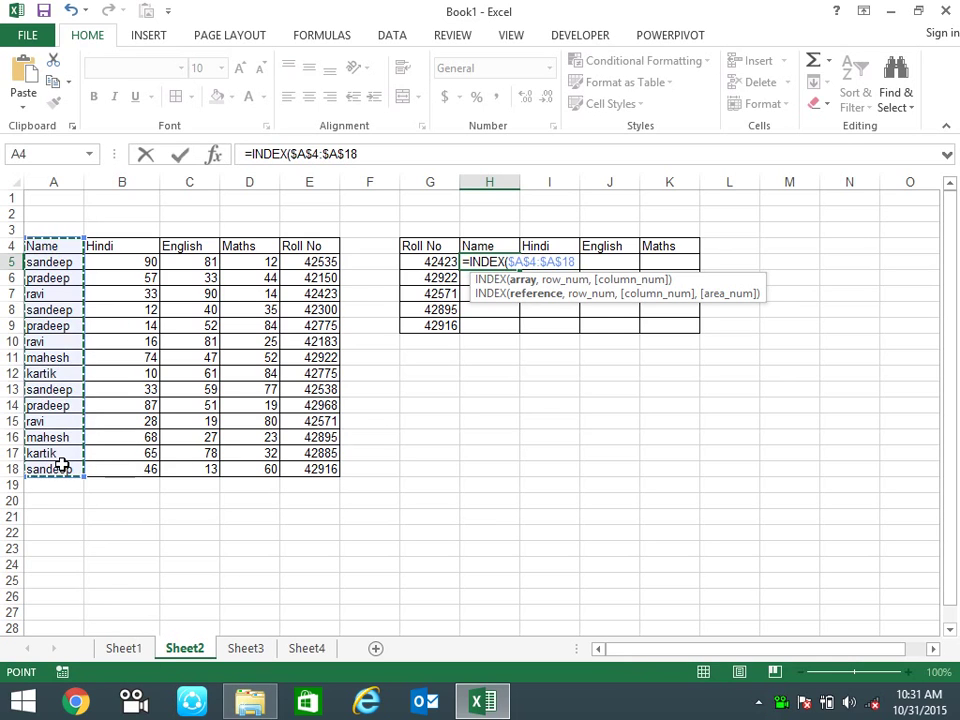
{"action": "key", "text": "F4"}
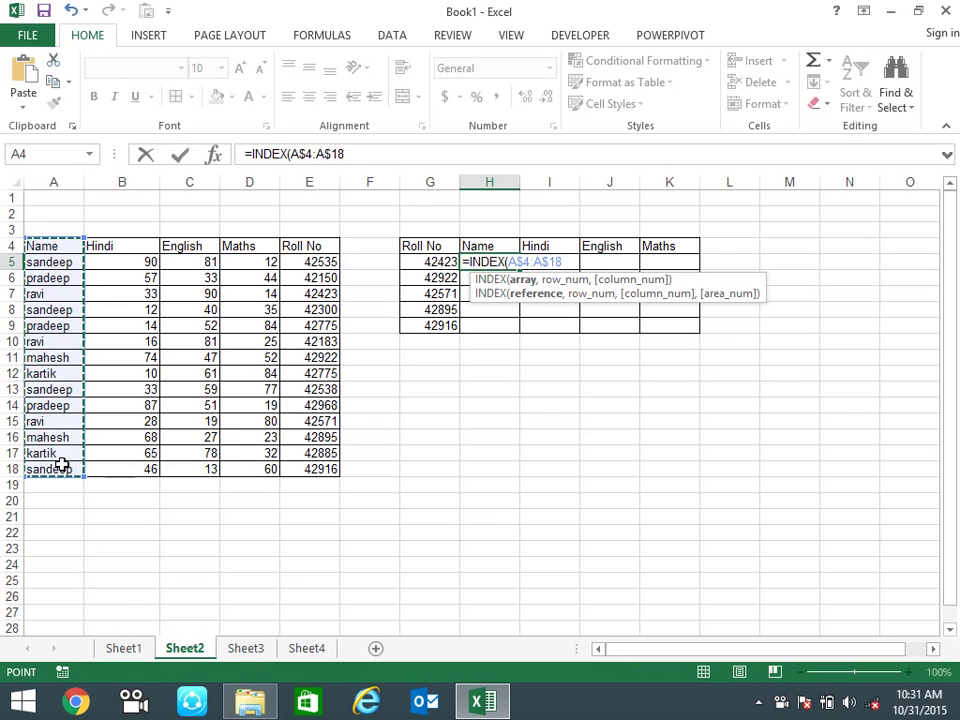
{"action": "type", "text": ",m"}
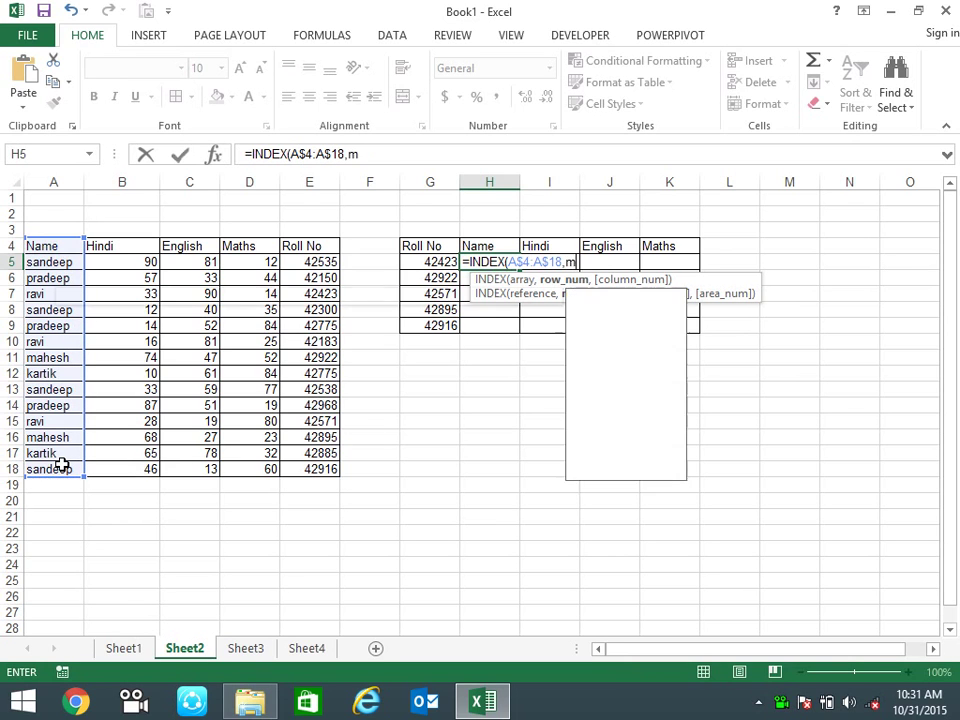
{"action": "key", "text": "Tab"}
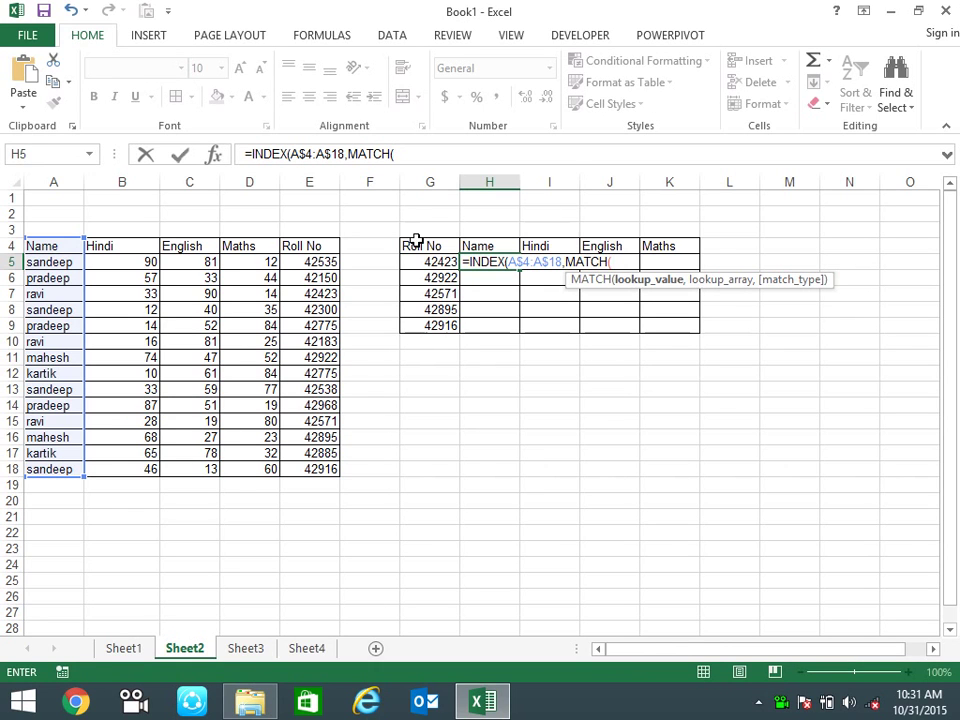
- Complete MATCH($G5,$E$4:$E$18,0) and commit, so H5 returns ravi for roll 42423
{"action": "left_click", "coordinate": [436, 262]}
{"action": "key", "text": "F4"}
{"action": "key", "text": "F4"}
{"action": "key", "text": "F4"}
{"action": "type", "text": ","}
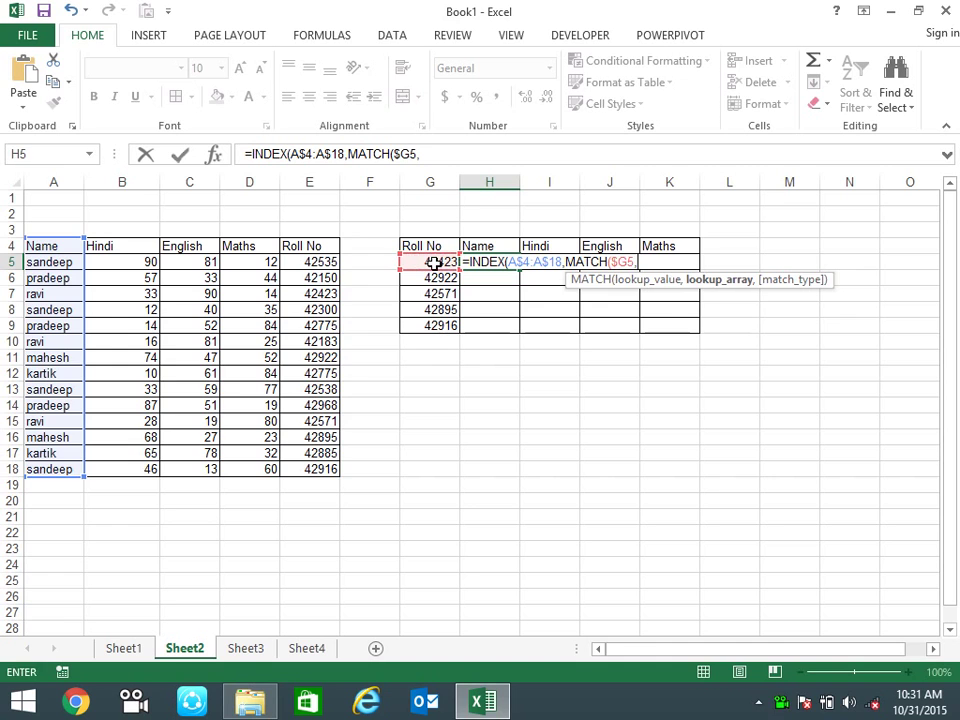
{"action": "left_click_drag", "start_coordinate": [309, 247], "coordinate": [305, 469]}
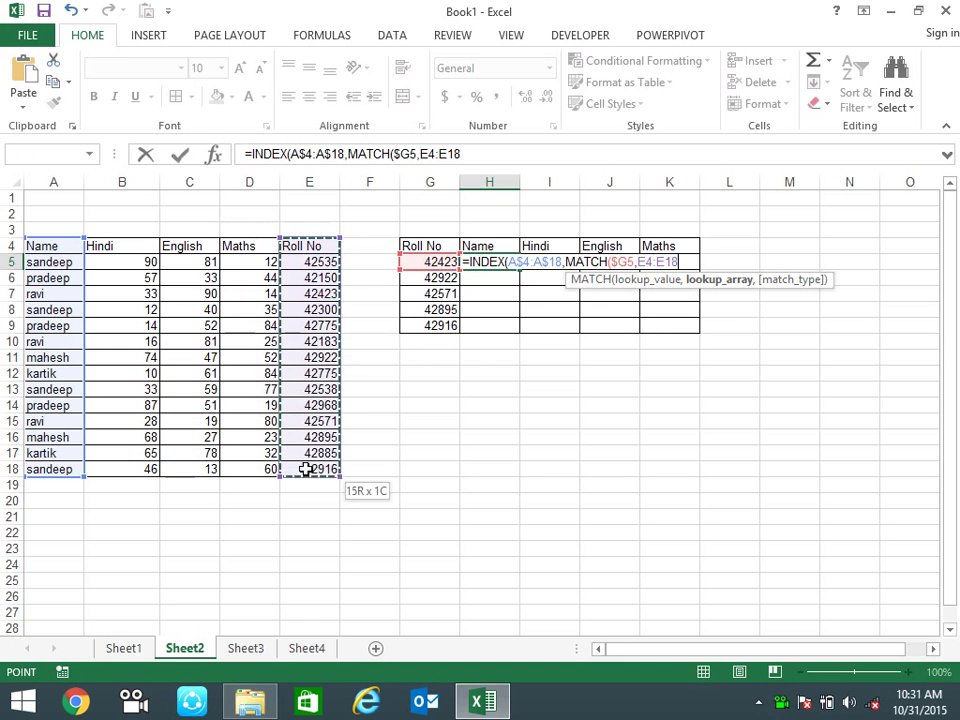
{"action": "key", "text": "F4"}
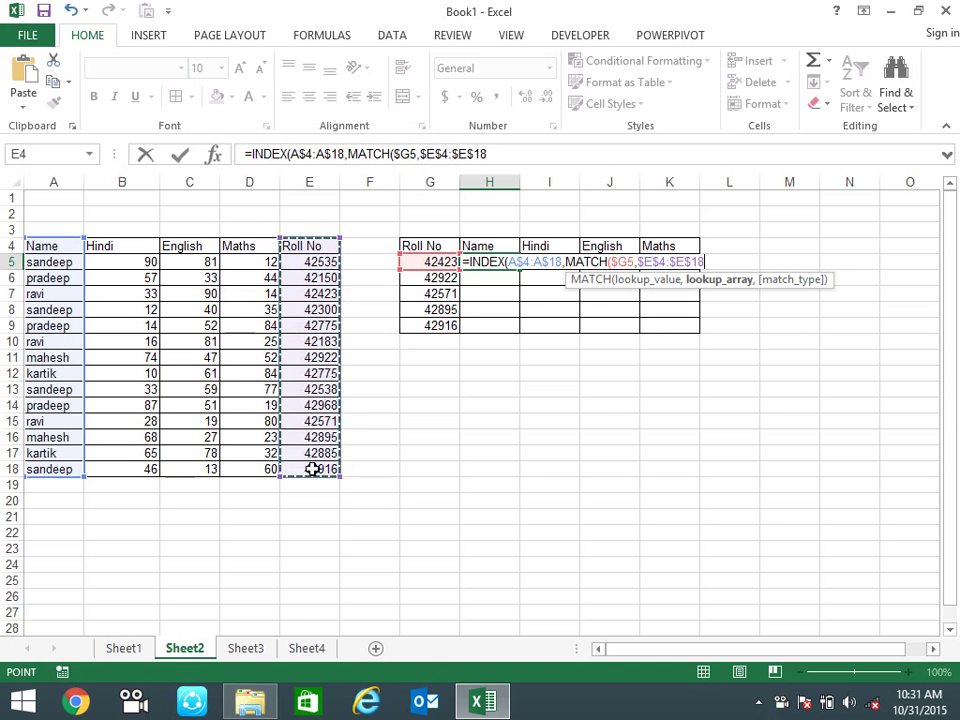
{"action": "type", "text": ",0)"}
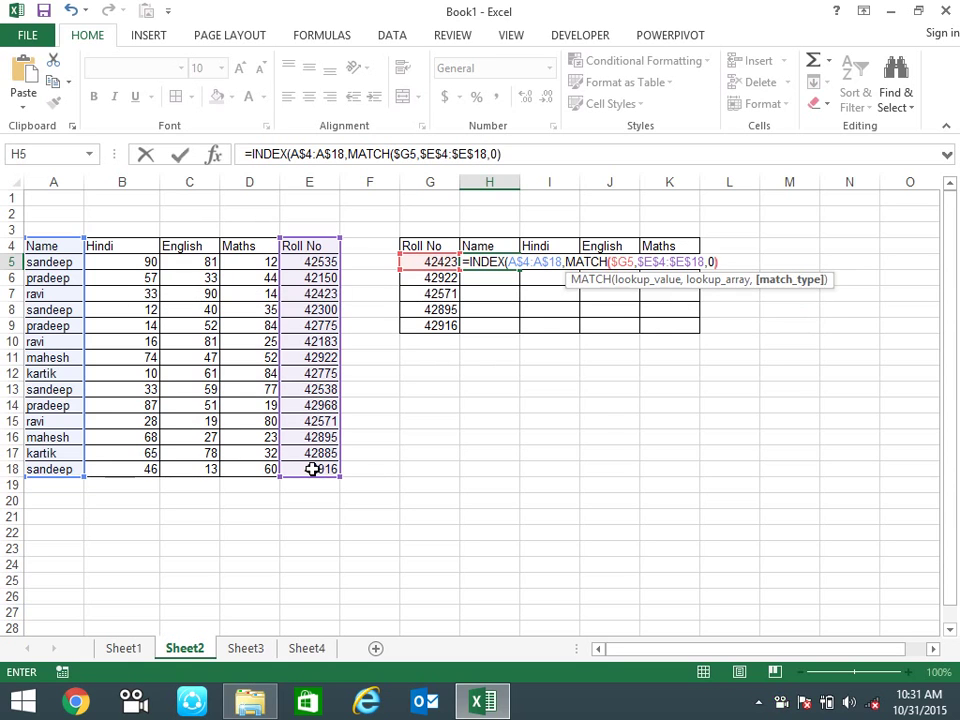
{"action": "key", "text": "Return"}
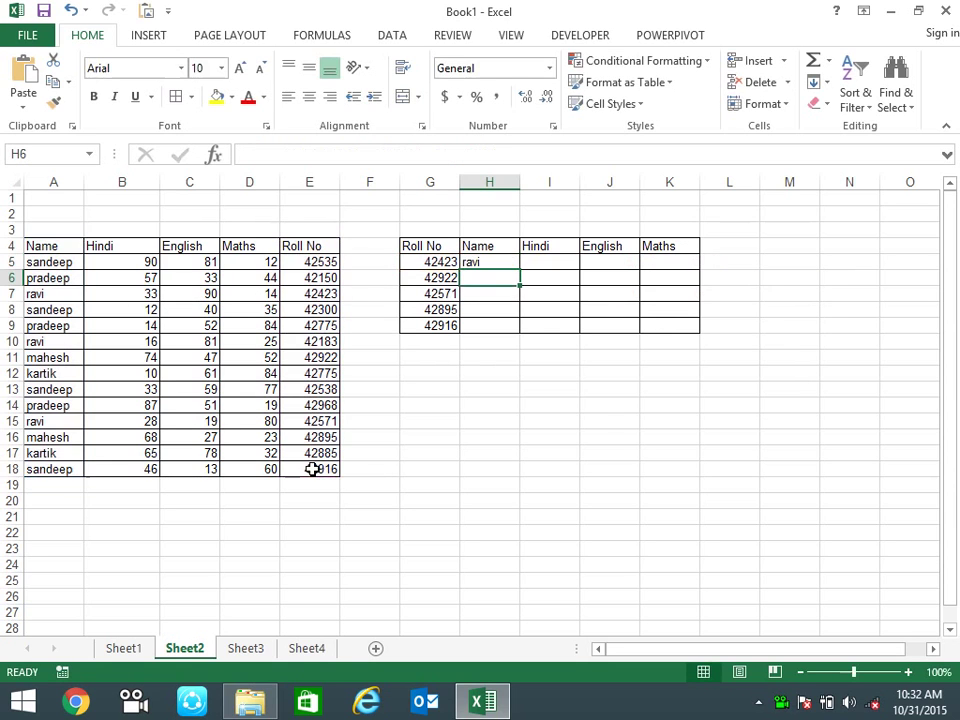
{"action": "left_click", "coordinate": [511, 259]}
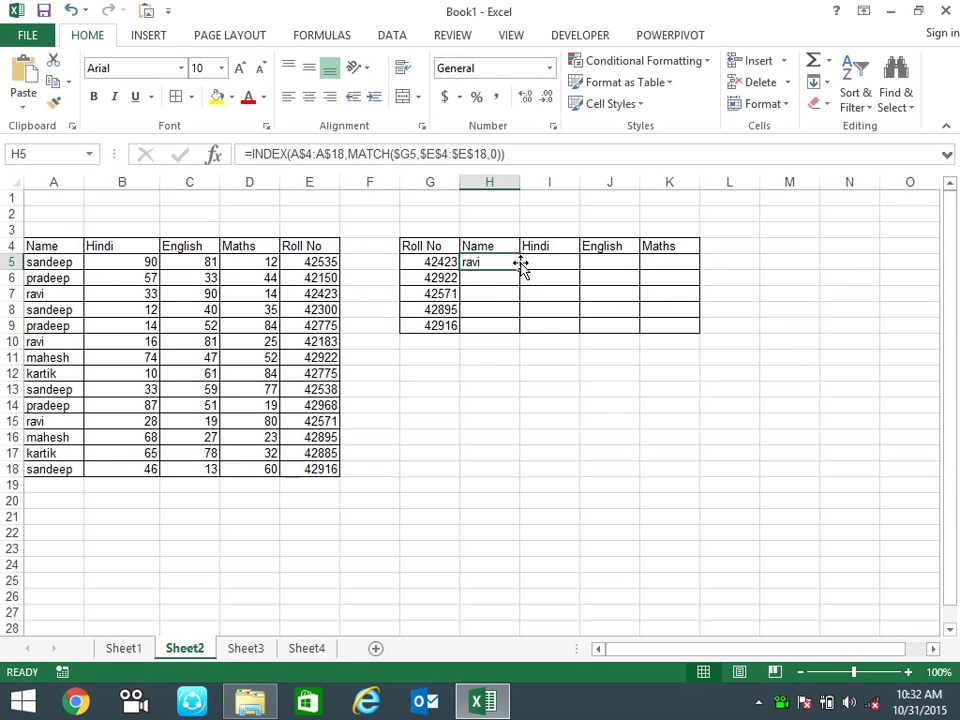
- Fill the H5 INDEX/MATCH formula across to K5 and down to row 9, then review H5
{"action": "left_click_drag", "start_coordinate": [521, 272], "coordinate": [681, 282]}
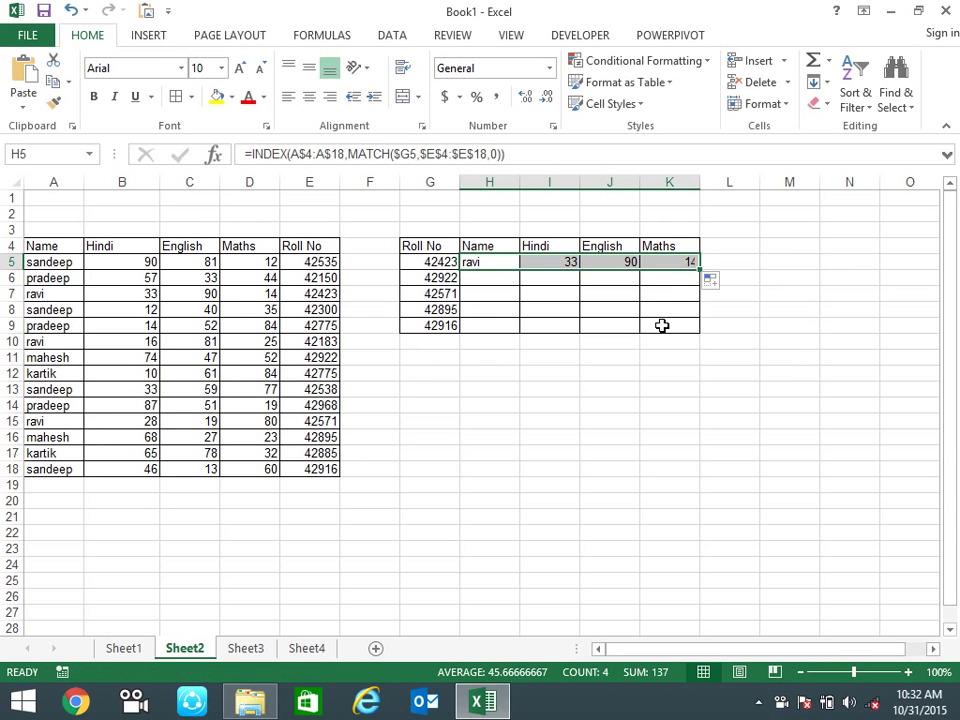
{"action": "double_click", "coordinate": [699, 263]}
{"action": "left_click", "coordinate": [838, 374]}
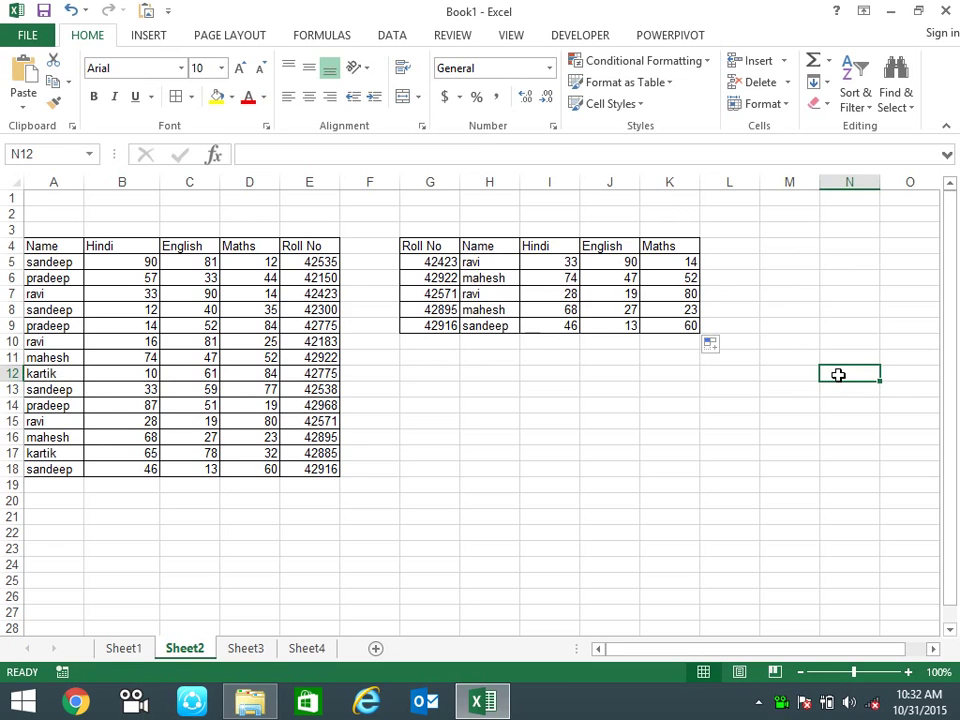
{"action": "double_click", "coordinate": [502, 263]}
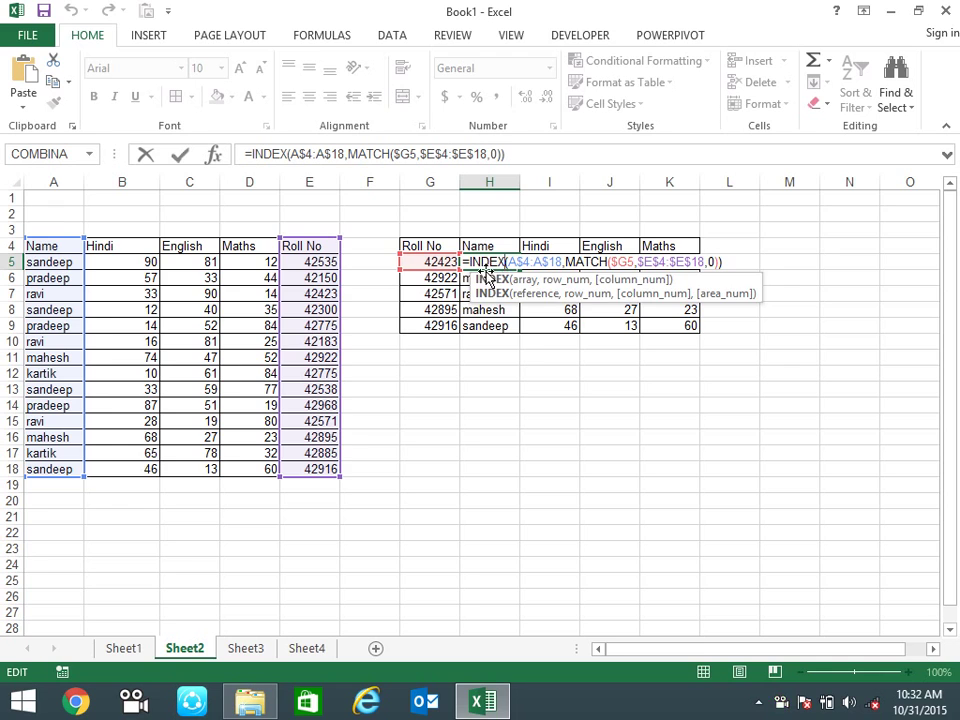
- Commit the H5 formula, insert a blank column A and move the Roll No column into A4
{"action": "key", "text": "ctrl+Return"}
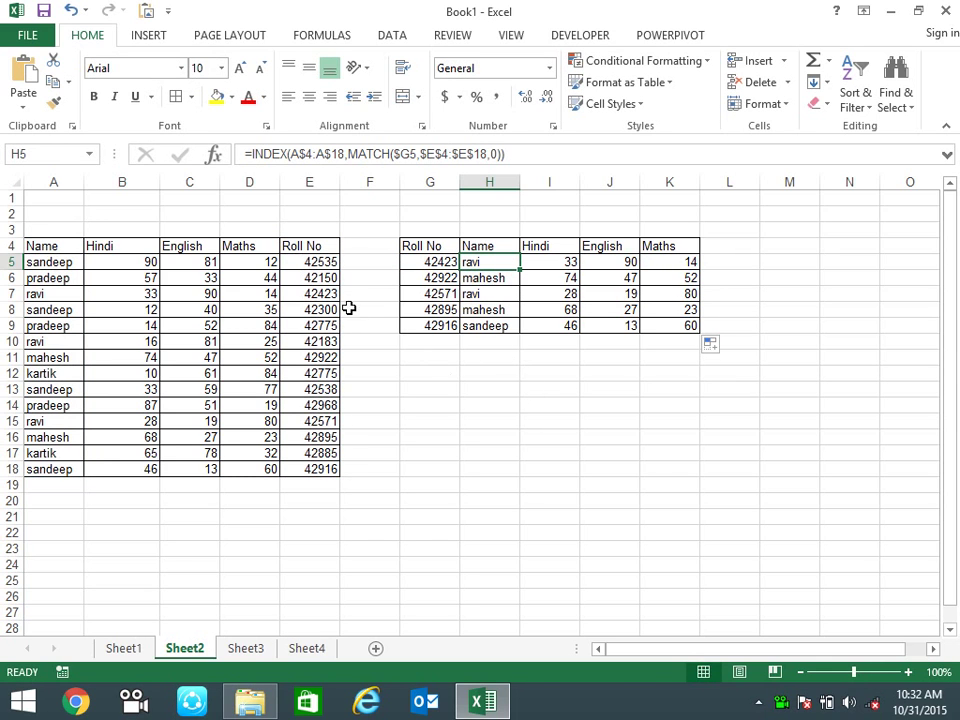
{"action": "left_click_drag", "start_coordinate": [283, 262], "coordinate": [290, 467]}
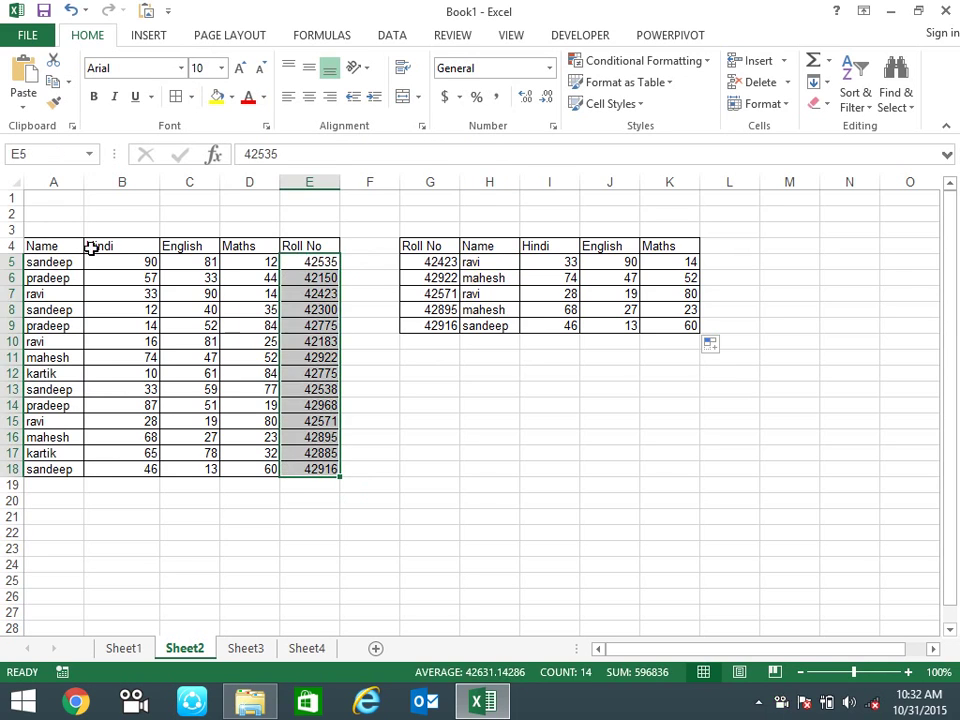
{"action": "left_click_drag", "start_coordinate": [60, 247], "coordinate": [307, 250]}
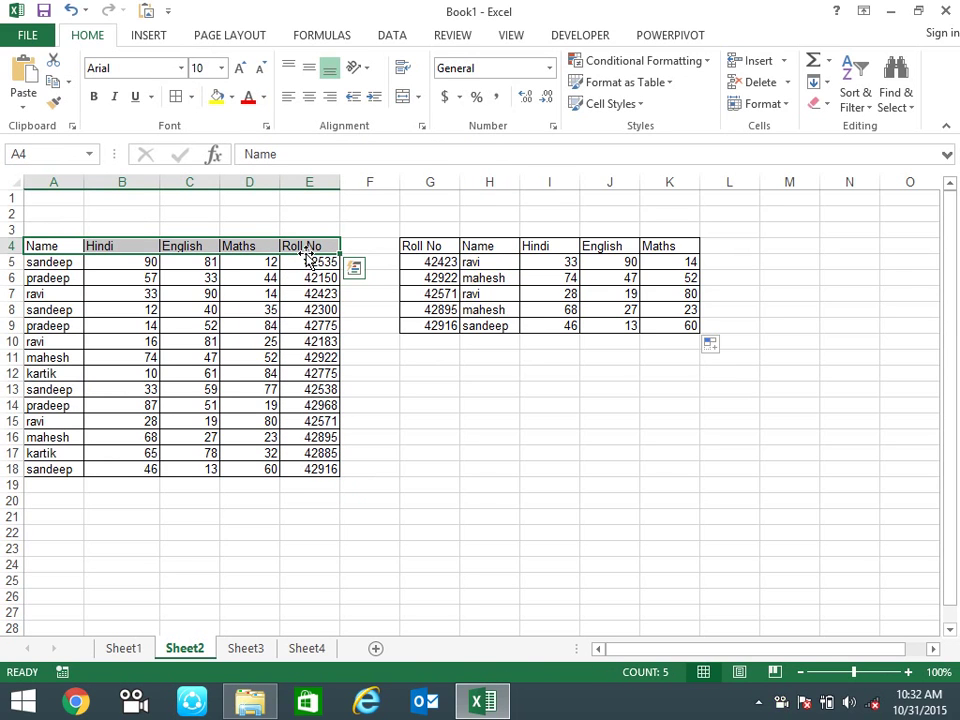
{"action": "right_click", "coordinate": [71, 181]}
{"action": "left_click", "coordinate": [125, 313]}
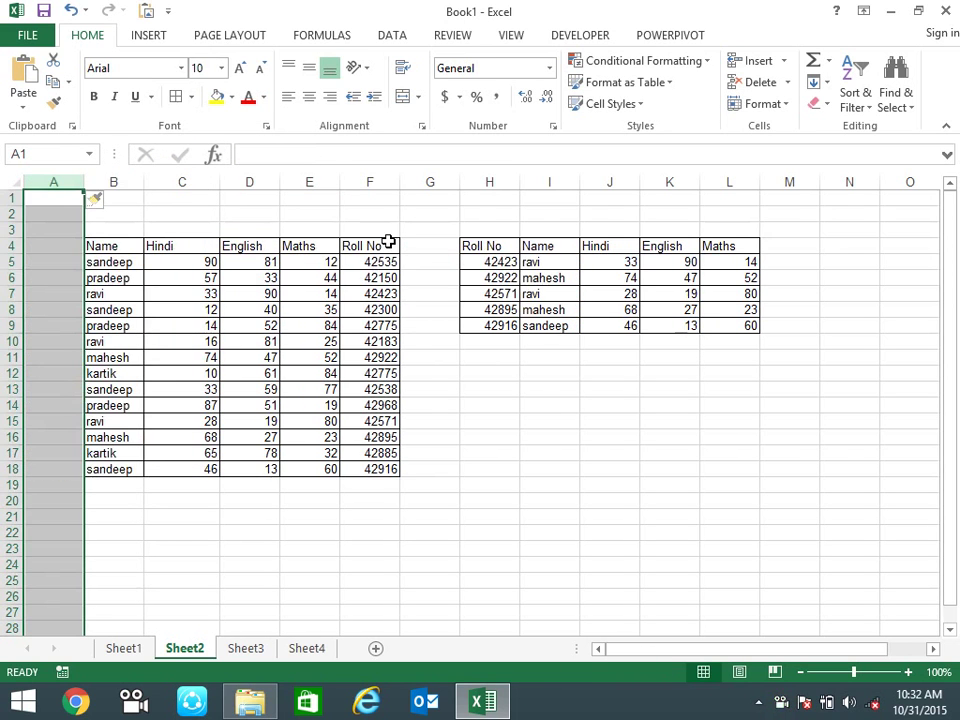
{"action": "left_click_drag", "start_coordinate": [386, 247], "coordinate": [372, 470]}
{"action": "key", "text": "ctrl+x"}
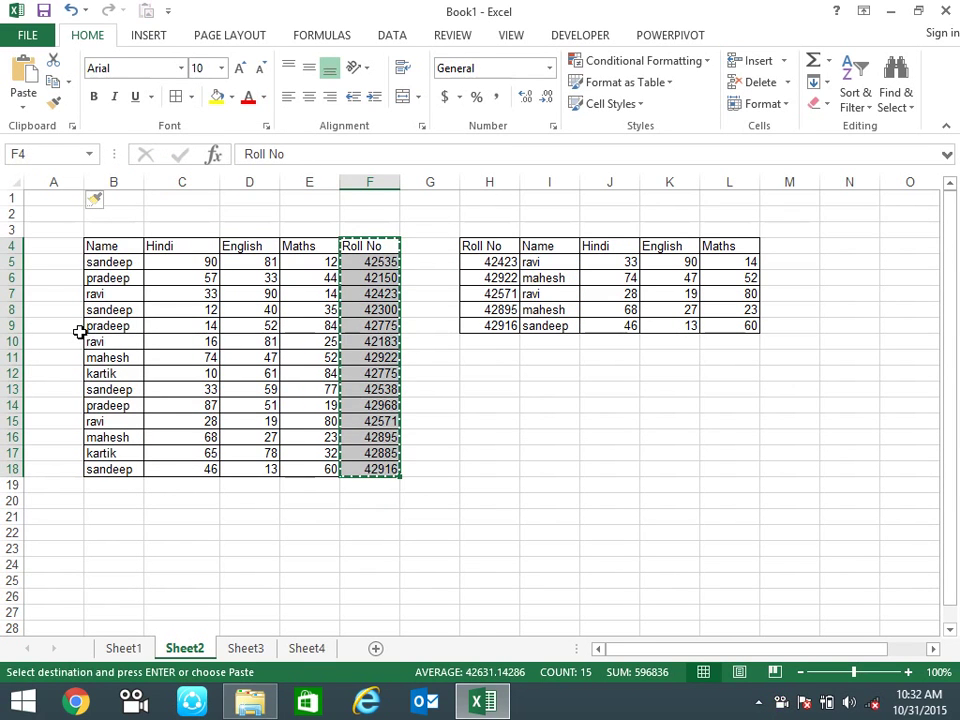
{"action": "left_click", "coordinate": [70, 245]}
{"action": "key", "text": "ctrl+v"}
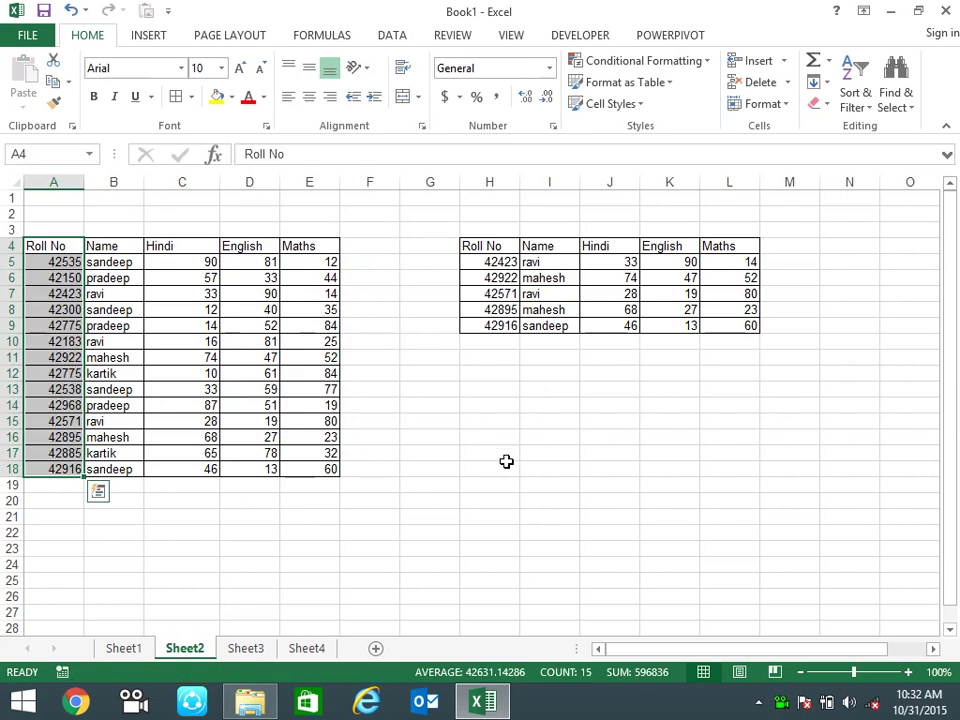
- Clear the old names and scores from the lookup table, keeping the roll numbers
{"action": "left_click", "coordinate": [506, 463]}
{"action": "mouse_move", "coordinate": [492, 246]}
{"action": "left_mouse_down"}
{"action": "mouse_move", "coordinate": [688, 280]}
{"action": "mouse_move", "coordinate": [724, 321]}
{"action": "left_mouse_up"}
{"action": "left_click", "coordinate": [669, 389]}
{"action": "left_click_drag", "start_coordinate": [553, 262], "coordinate": [745, 330]}
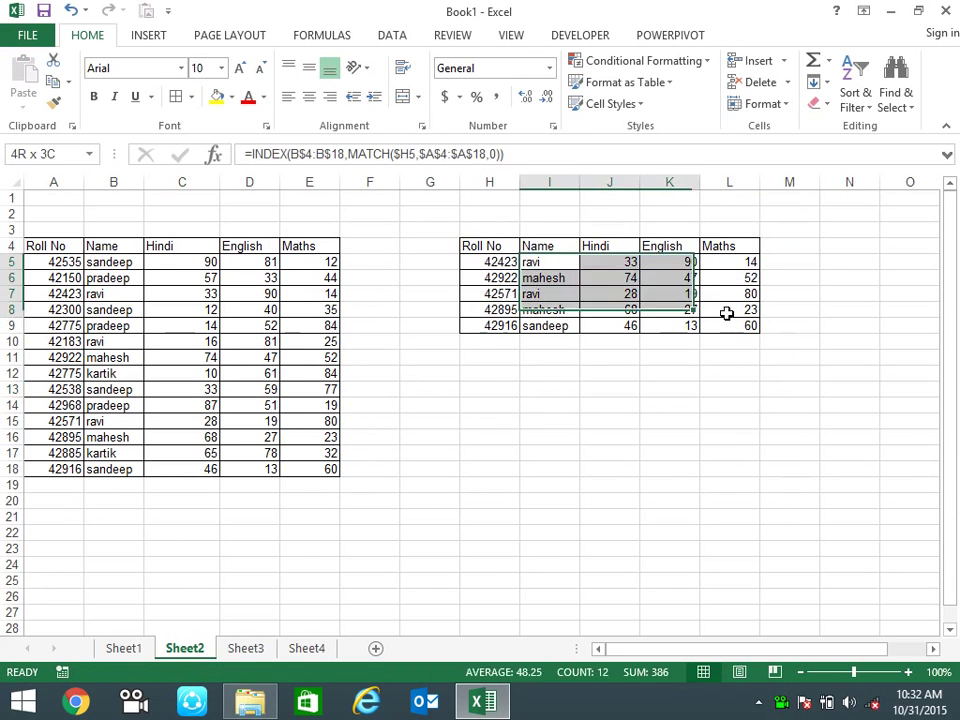
{"action": "key", "text": "Delete"}
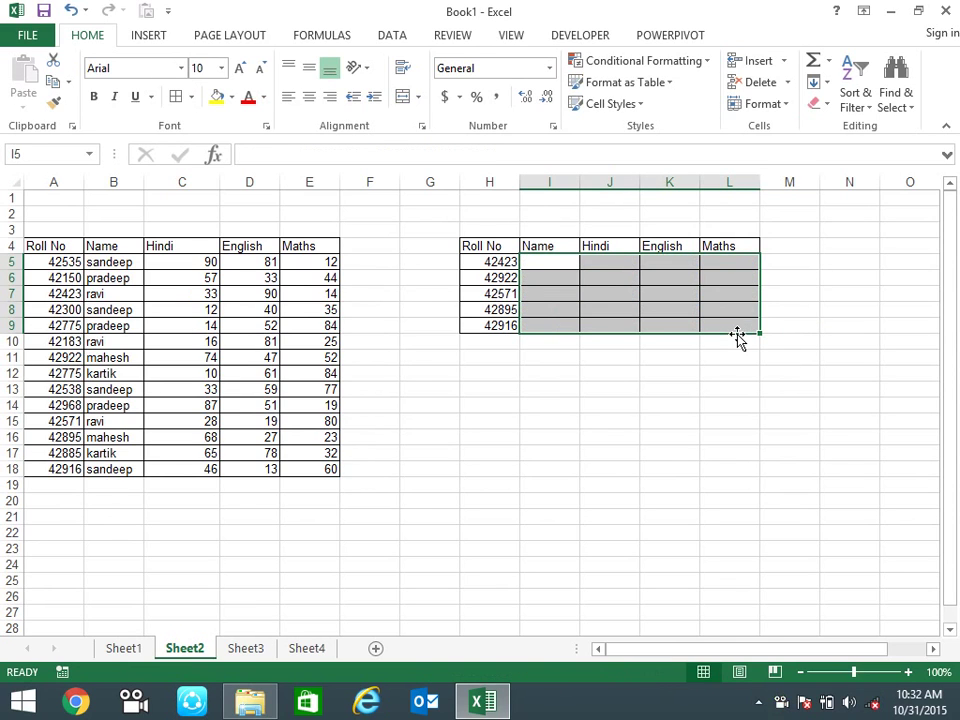
- Enter =MATCH(I$4,$A$4:$E$4,0) in I10 and fill it right to L10, giving 2 to 5
{"action": "left_click", "coordinate": [572, 341]}
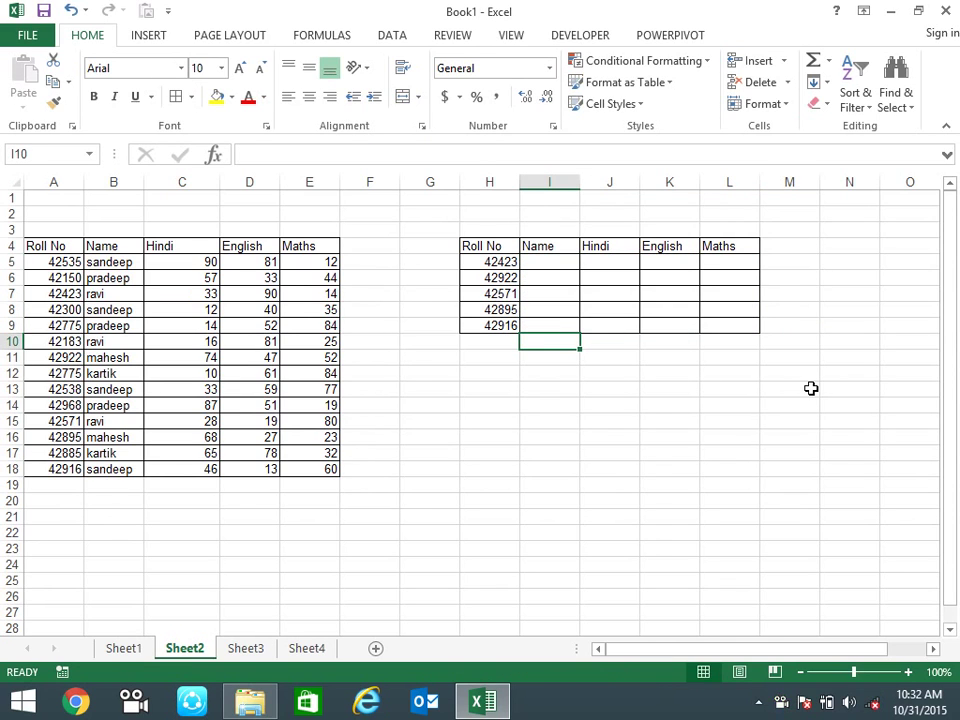
{"action": "type", "text": "=m"}
{"action": "key", "text": "Tab"}
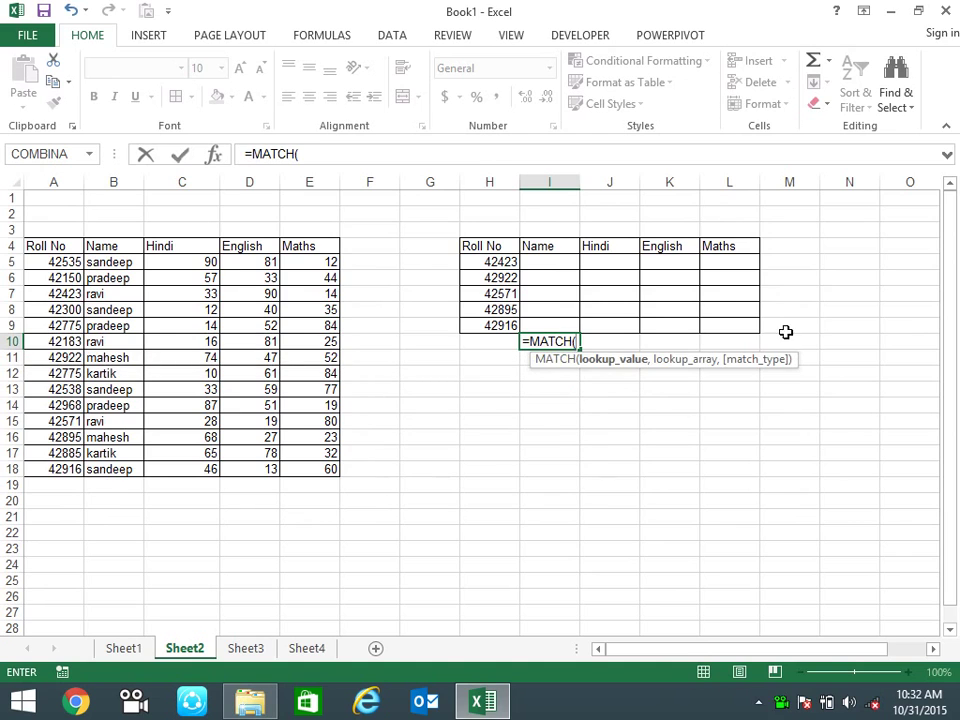
{"action": "left_click", "coordinate": [541, 245]}
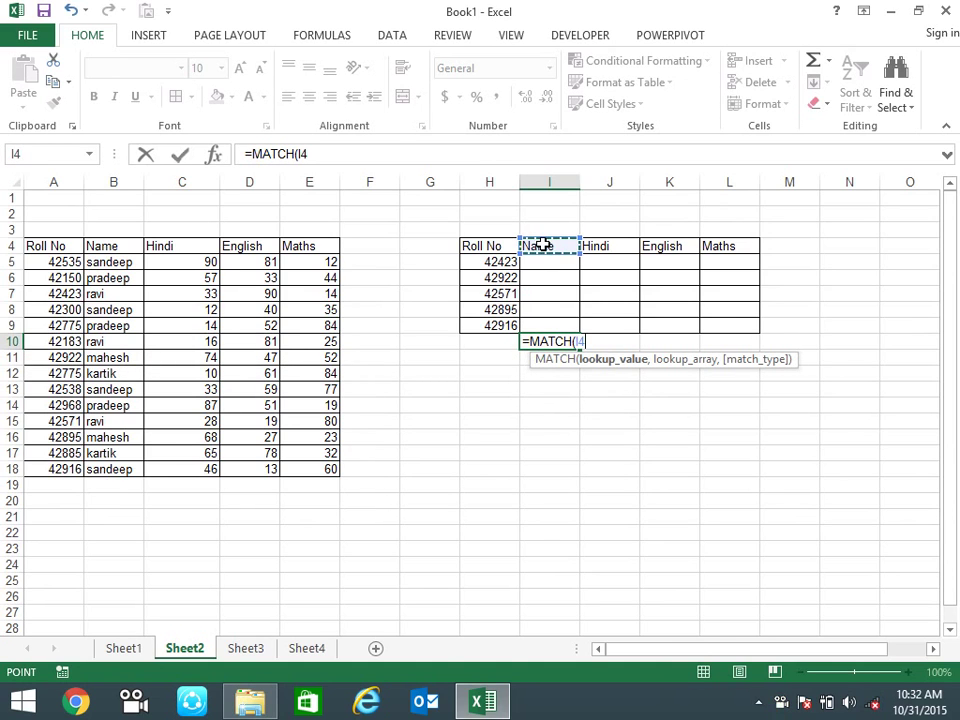
{"action": "key", "text": "F4"}
{"action": "key", "text": "F4"}
{"action": "type", "text": "$4,"}
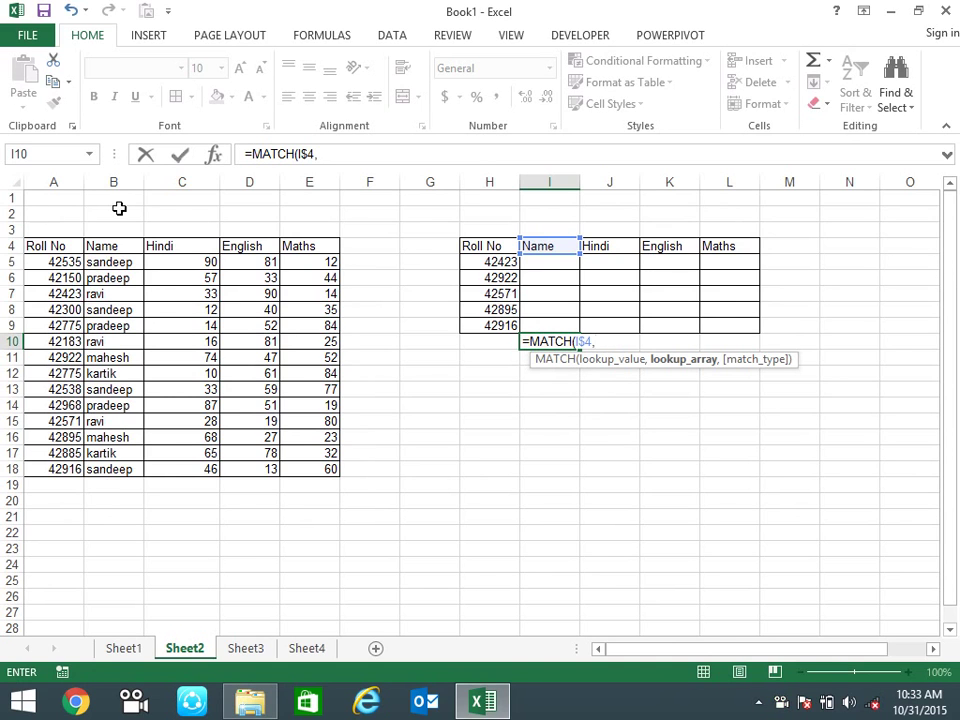
{"action": "left_click_drag", "start_coordinate": [64, 243], "coordinate": [309, 248]}
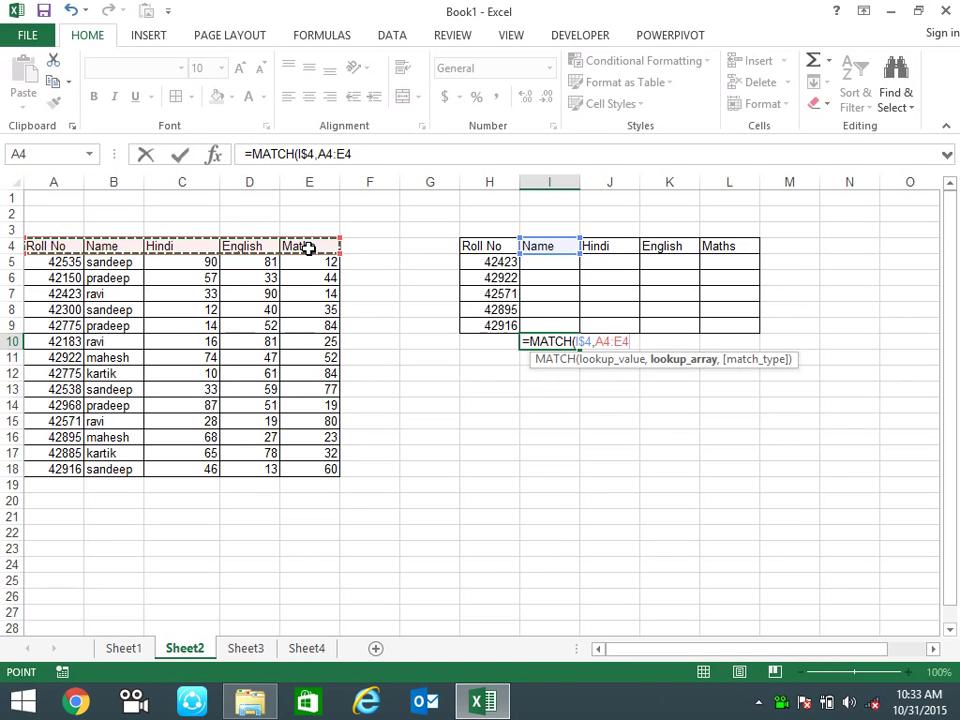
{"action": "key", "text": "F4"}
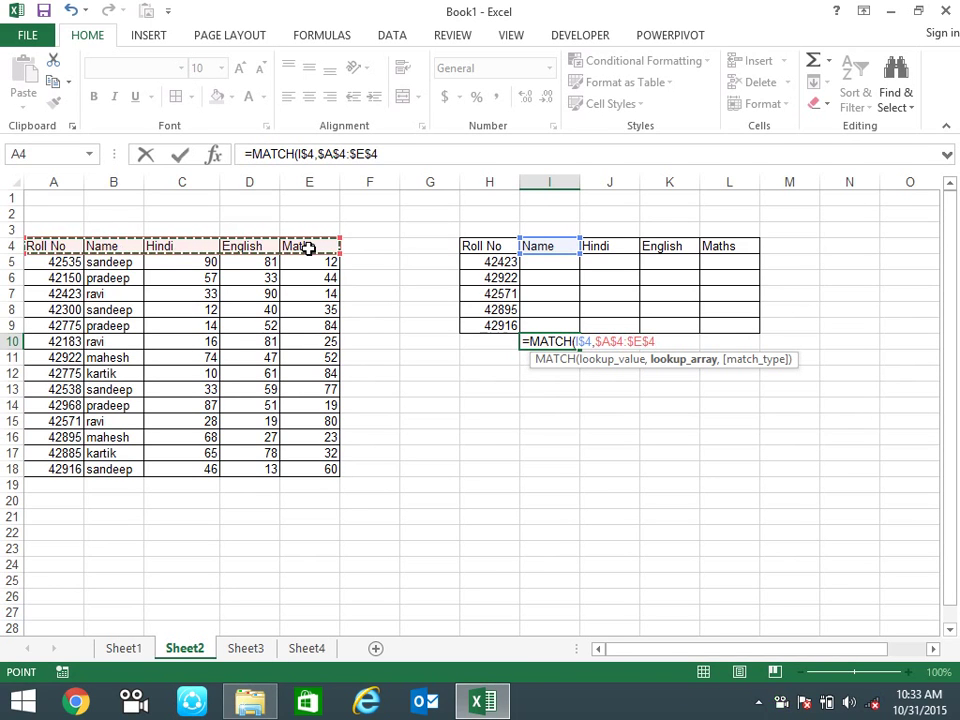
{"action": "type", "text": ",0"}
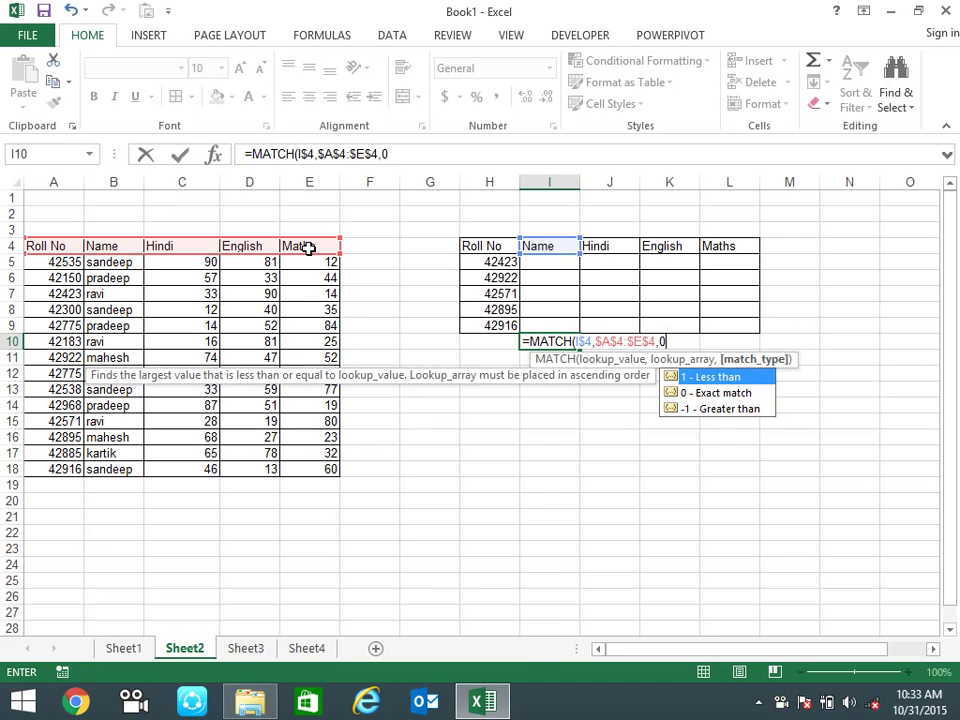
{"action": "type", "text": ")"}
{"action": "key", "text": "Return"}
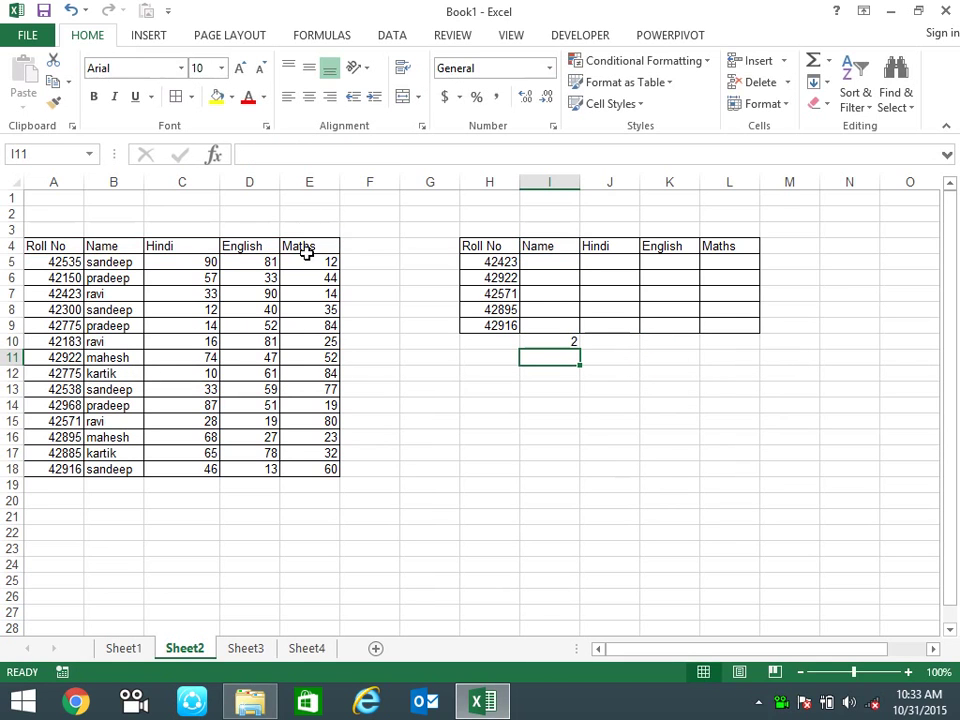
{"action": "left_click", "coordinate": [567, 341]}
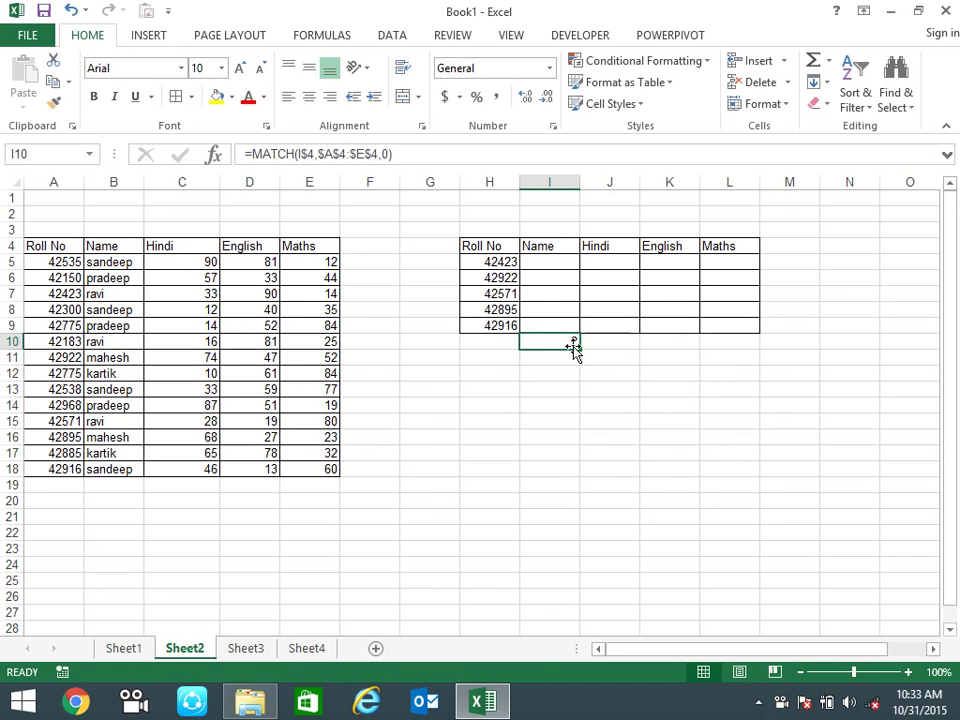
{"action": "left_click_drag", "start_coordinate": [589, 351], "coordinate": [726, 392]}
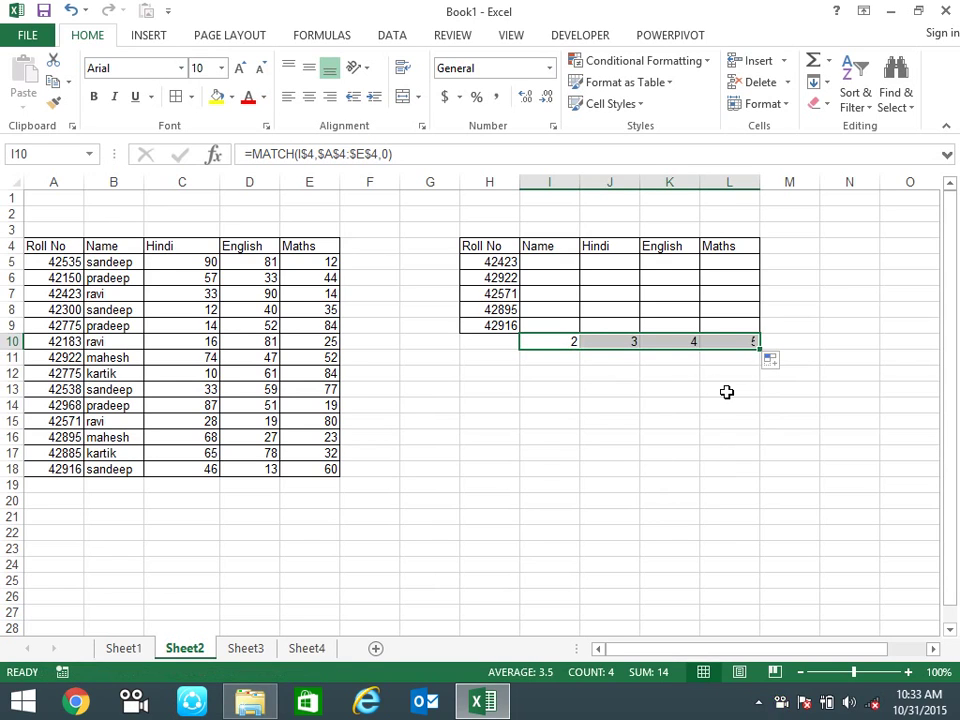
- Enter =VLOOKUP($H5,$A$4:$E$18,2,0) in I5, returning ravi
{"action": "left_click", "coordinate": [569, 341]}
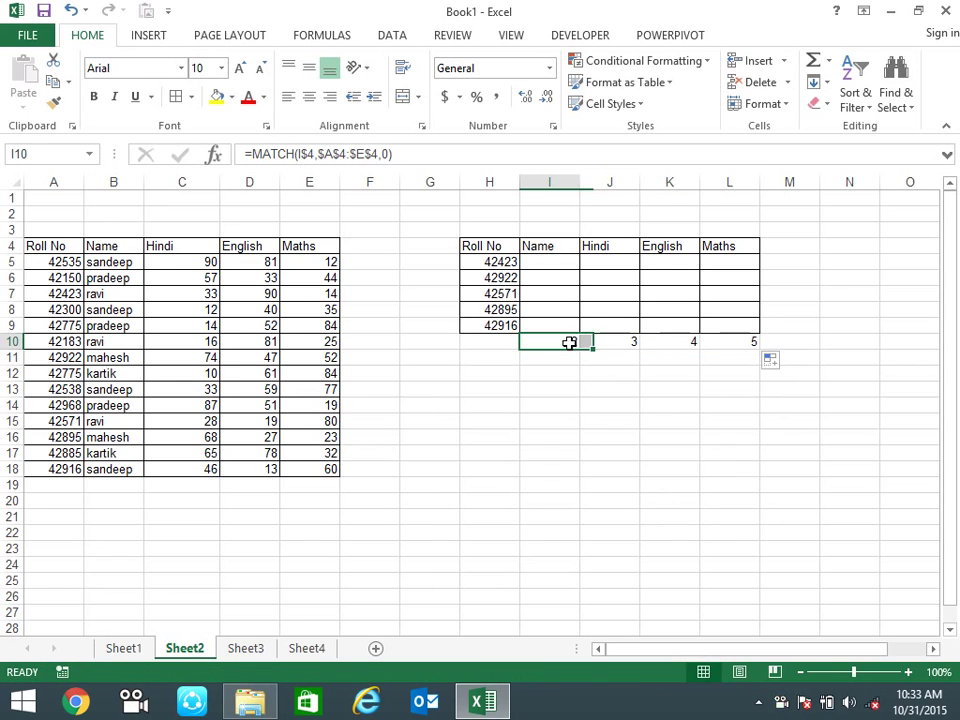
{"action": "left_click", "coordinate": [552, 260]}
{"action": "type", "text": "=v"}
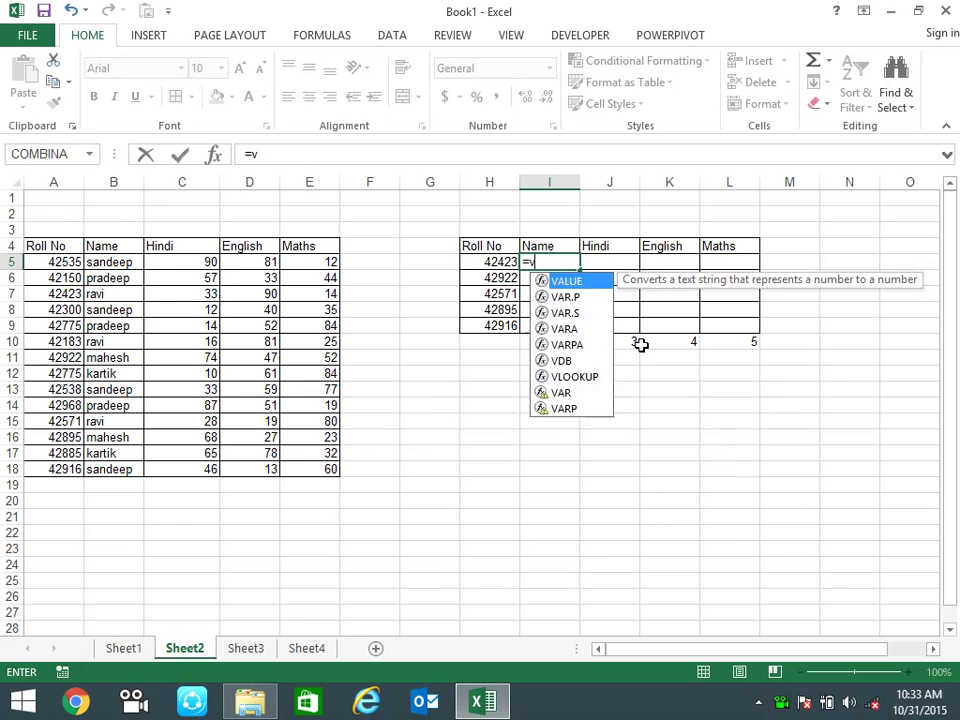
{"action": "type", "text": "l"}
{"action": "key", "text": "Tab"}
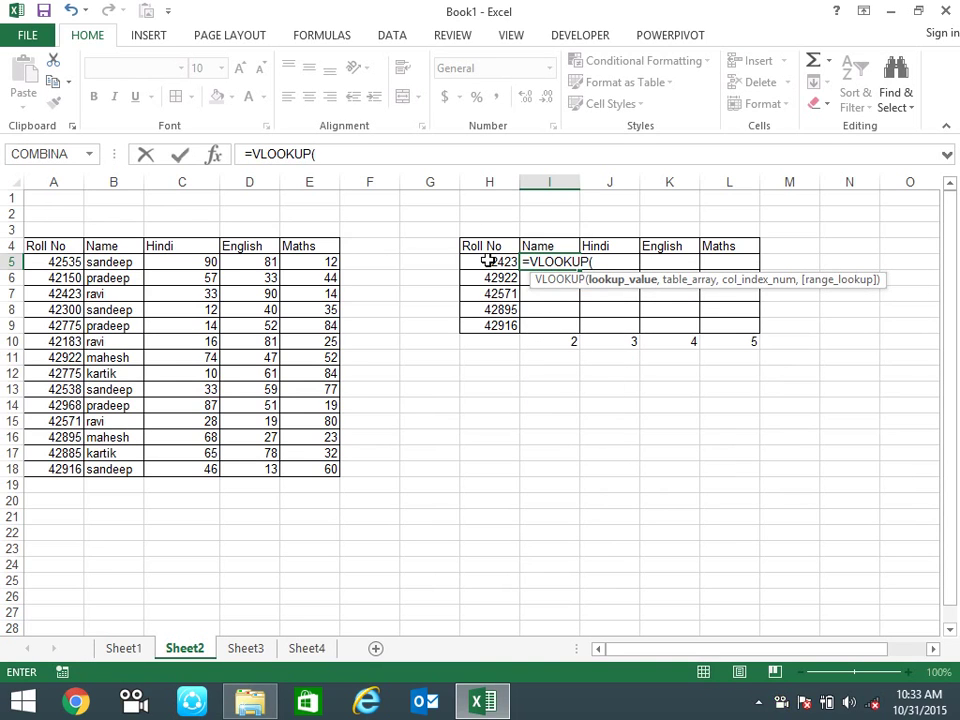
{"action": "left_click", "coordinate": [488, 260]}
{"action": "key", "text": "F4"}
{"action": "key", "text": "F4"}
{"action": "key", "text": "F4"}
{"action": "type", "text": ","}
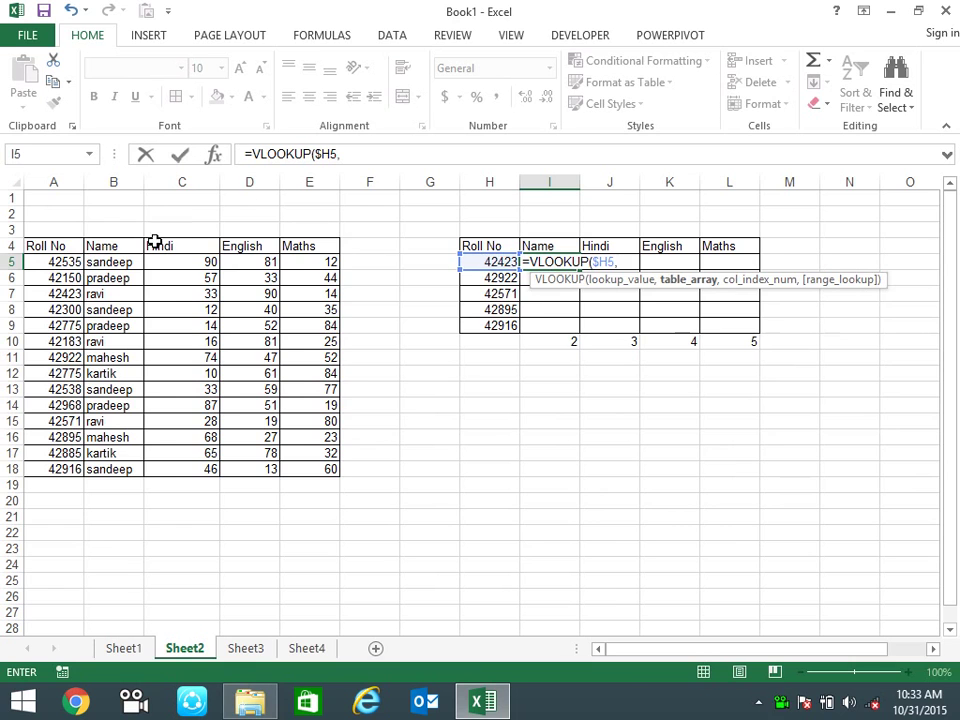
{"action": "mouse_move", "coordinate": [62, 246]}
{"action": "left_mouse_down"}
{"action": "mouse_move", "coordinate": [263, 441]}
{"action": "mouse_move", "coordinate": [307, 465]}
{"action": "left_mouse_up"}
{"action": "key", "text": "F4"}
{"action": "type", "text": ",2"}
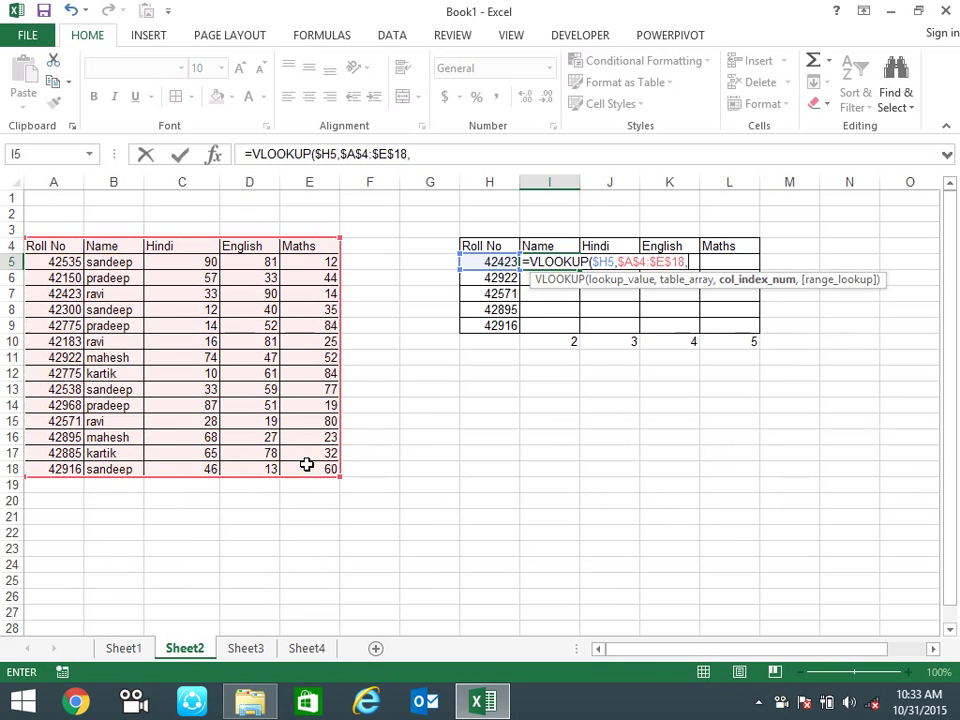
{"action": "type", "text": ",0"}
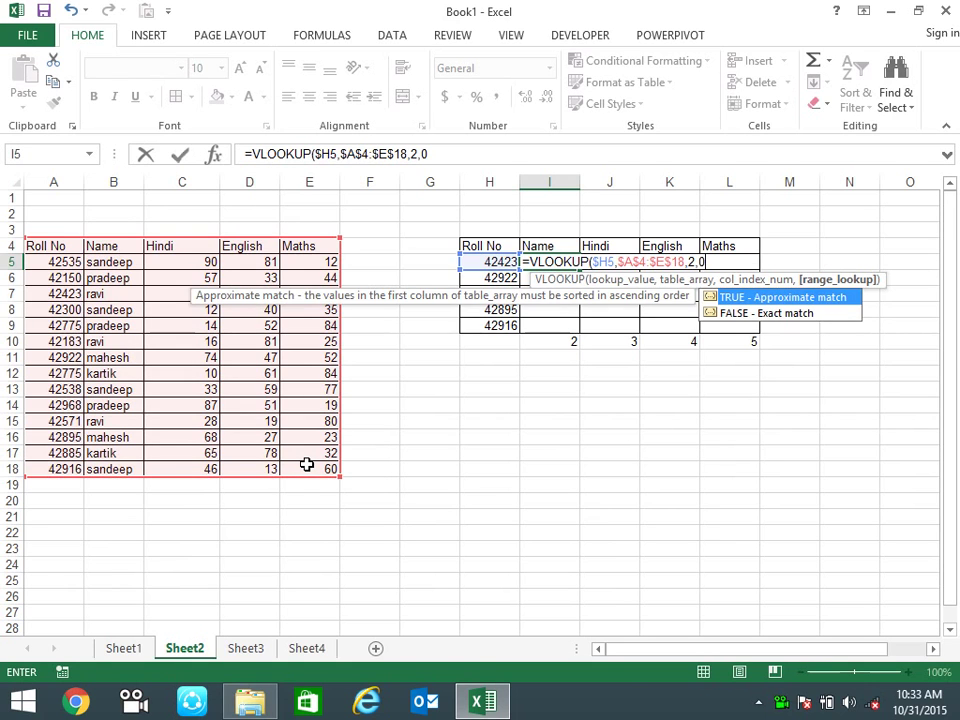
{"action": "type", "text": ")"}
{"action": "key", "text": "Return"}
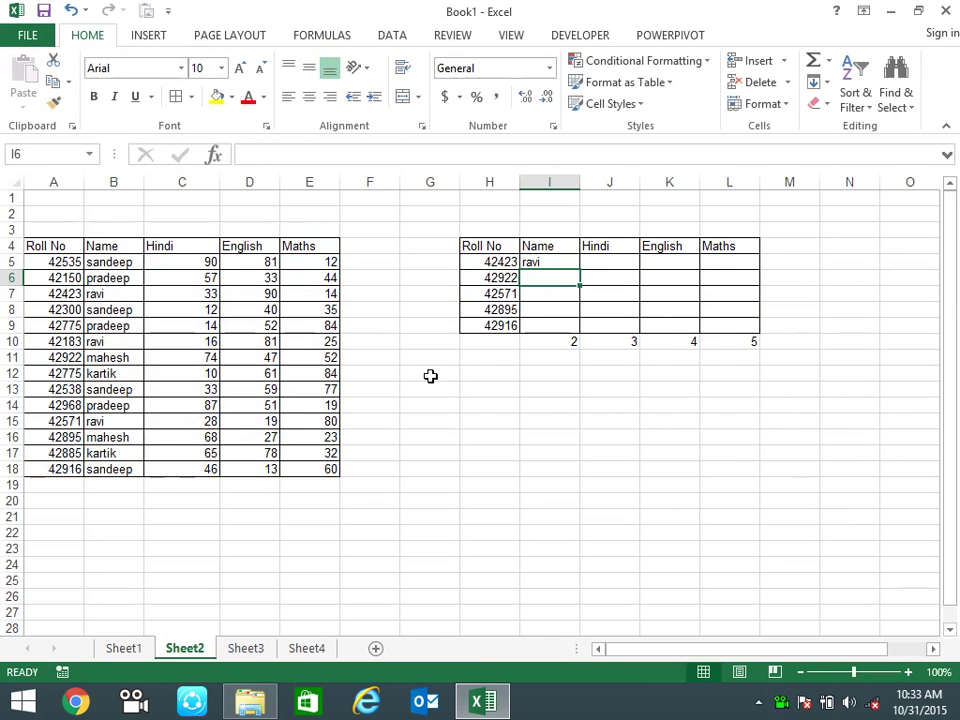
- Replace I5's column number 2 with the MATCH expression copied from I10
{"action": "left_click", "coordinate": [568, 340]}
{"action": "key", "text": "F2"}
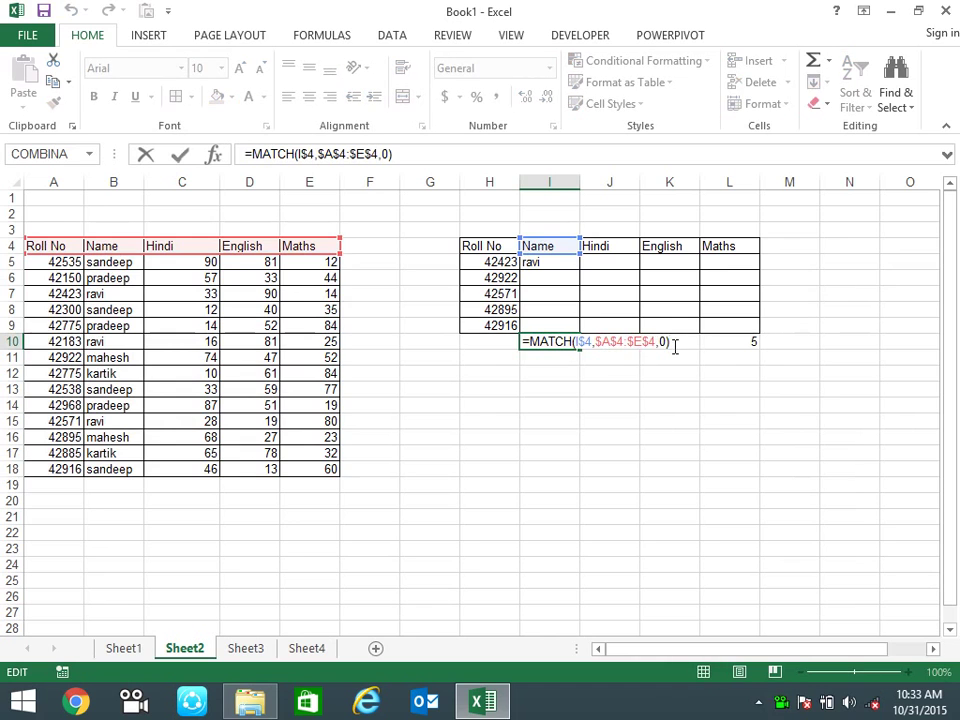
{"action": "left_click_drag", "start_coordinate": [675, 346], "coordinate": [543, 340]}
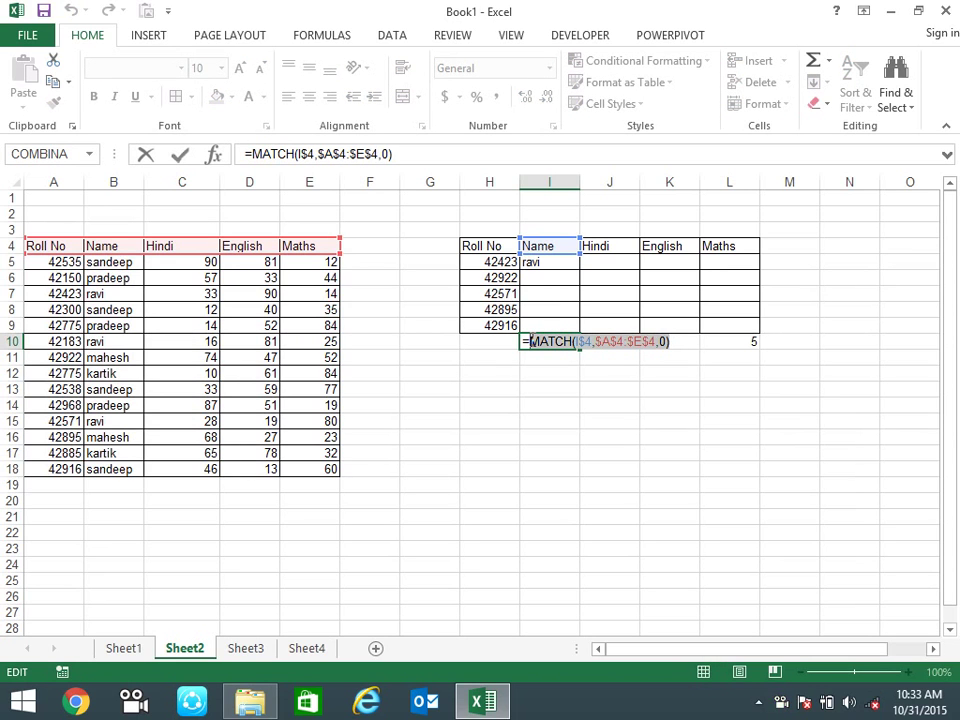
{"action": "key", "text": "ctrl+c"}
{"action": "key", "text": "Escape"}
{"action": "left_click", "coordinate": [564, 259]}
{"action": "key", "text": "F2"}
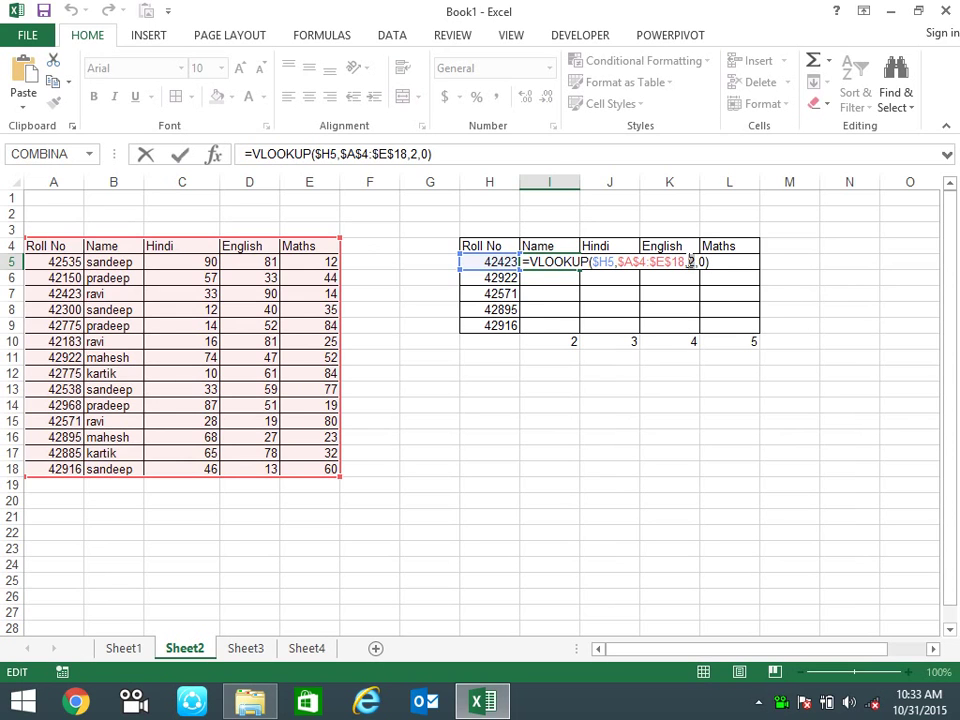
{"action": "double_click", "coordinate": [689, 261]}
{"action": "key", "text": "ctrl+v"}
{"action": "key", "text": "Return"}
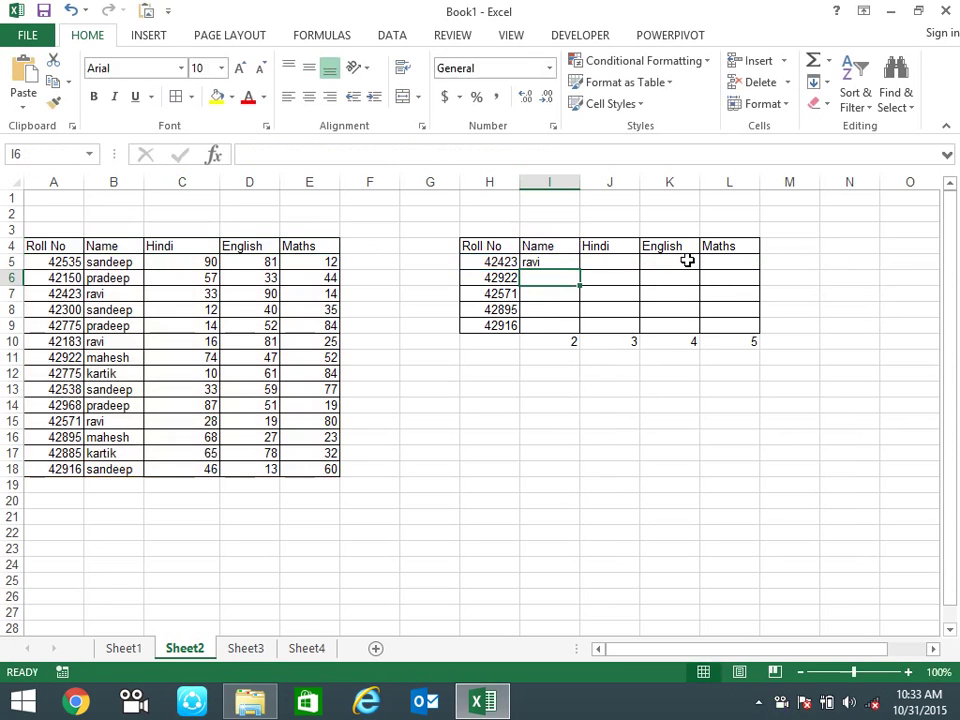
- Fill the combined VLOOKUP/MATCH formula across to column L and down to row 9
{"action": "left_click", "coordinate": [560, 258]}
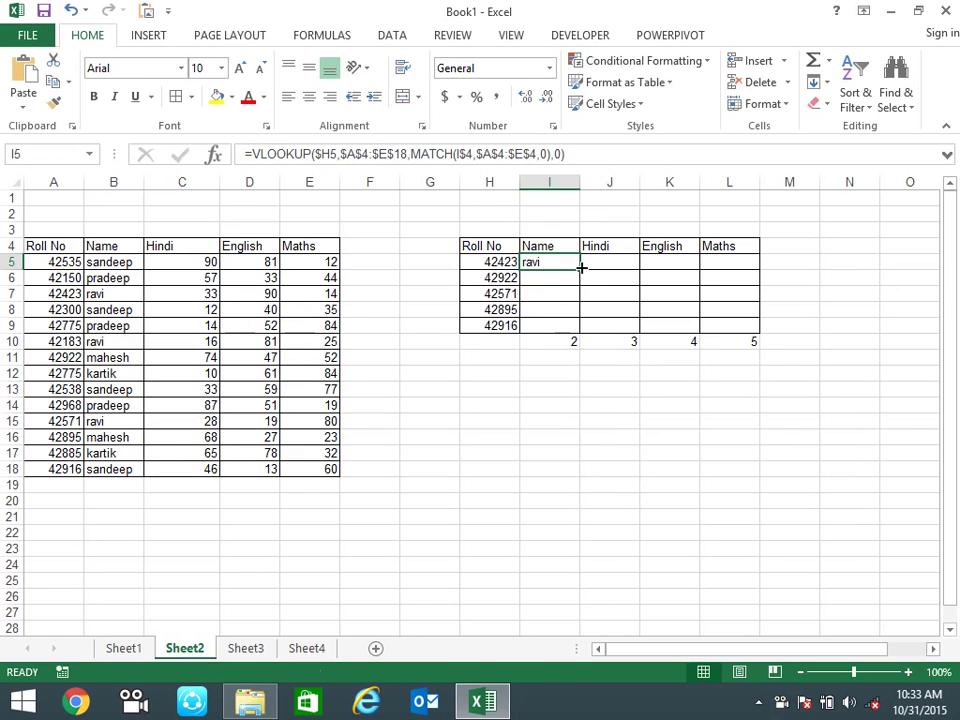
{"action": "left_click_drag", "start_coordinate": [581, 268], "coordinate": [745, 284]}
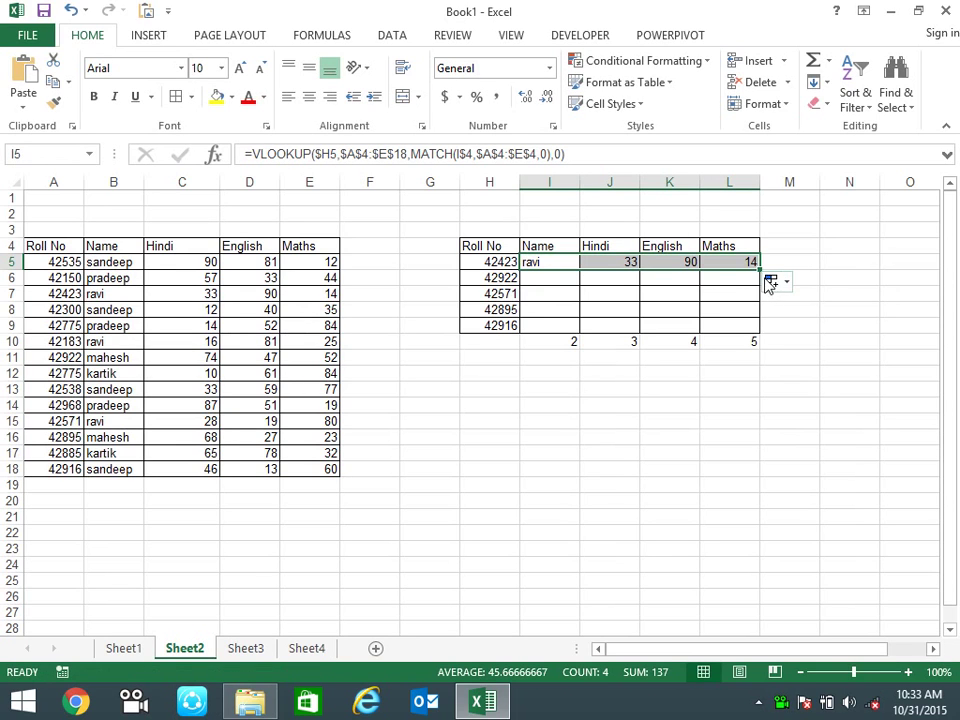
{"action": "double_click", "coordinate": [759, 269]}
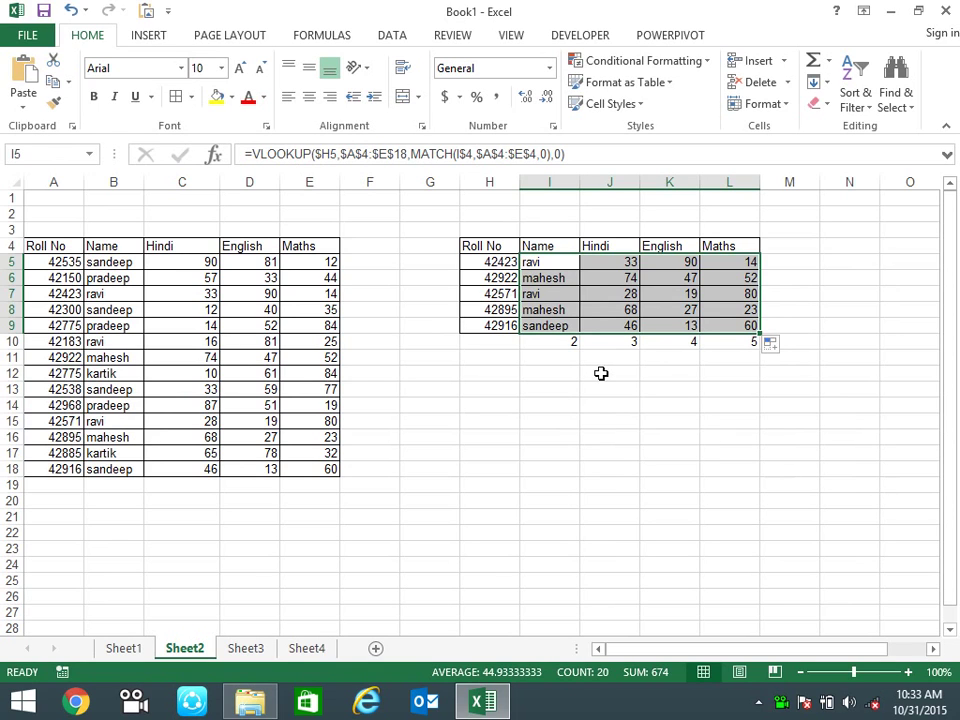
- Rename header I4 to Hindi and J4 to Name, then select headers I4:L4
{"action": "left_click", "coordinate": [555, 247]}
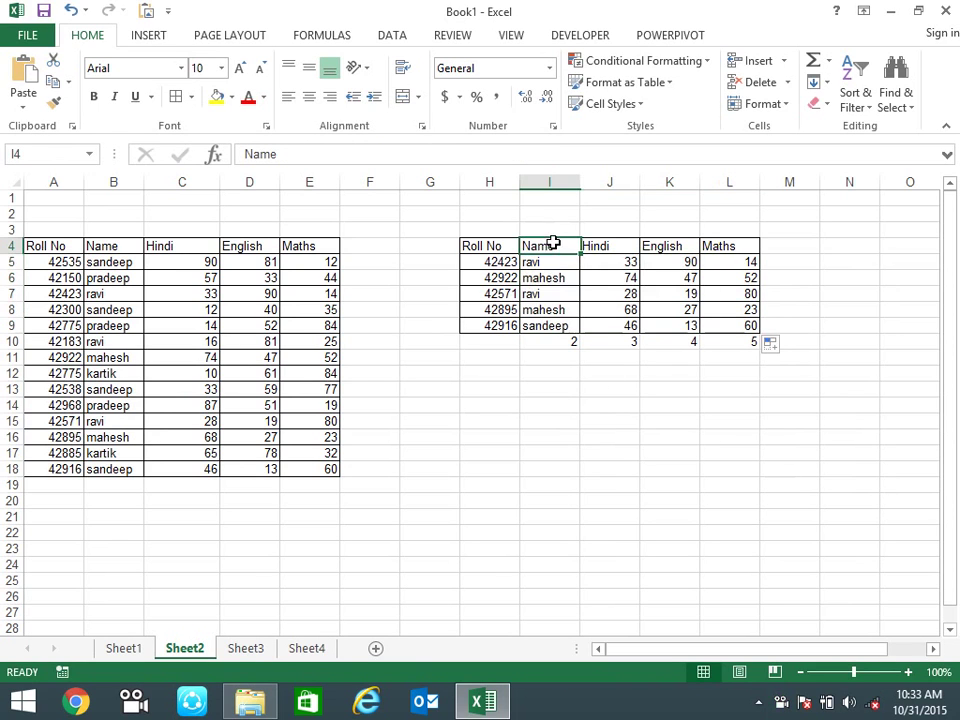
{"action": "type", "text": "Hin"}
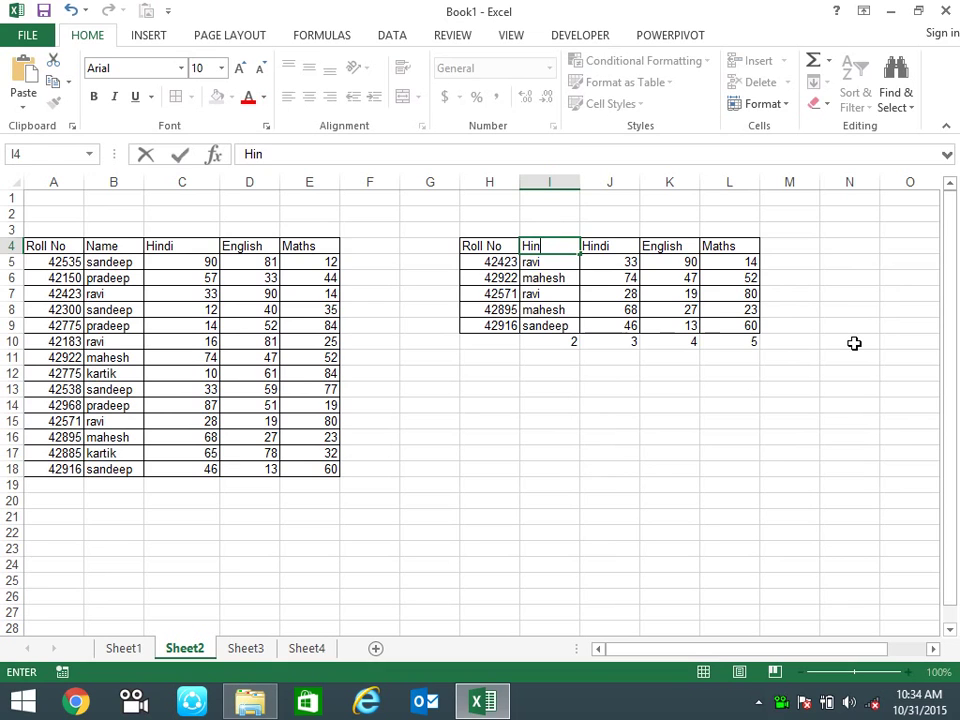
{"action": "key", "text": "Return"}
{"action": "key", "text": "Up"}
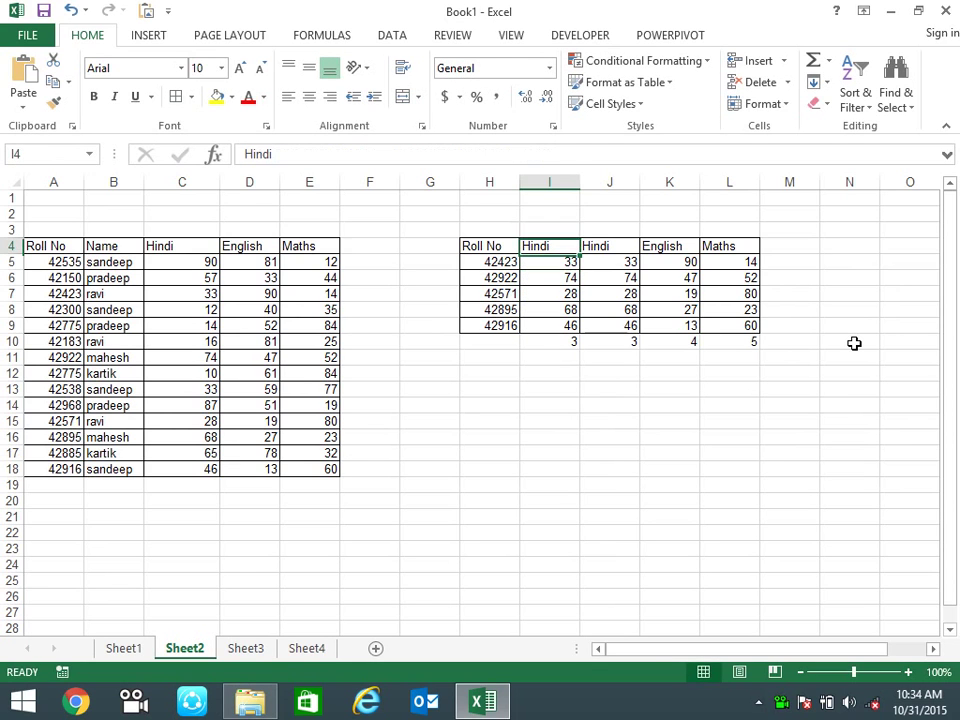
{"action": "key", "text": "Right"}
{"action": "type", "text": "Name"}
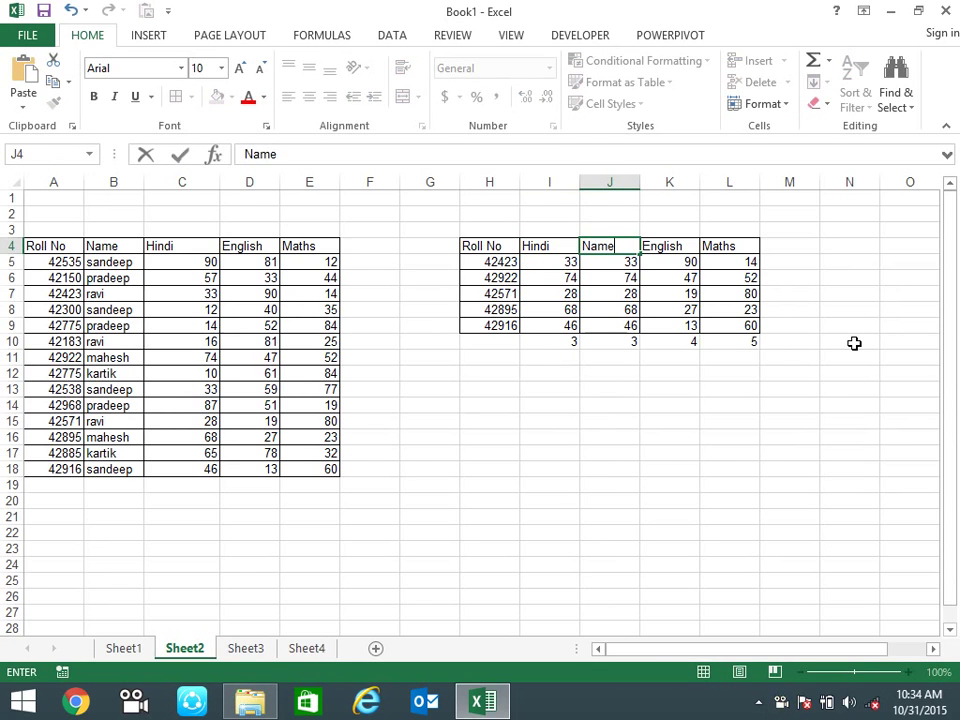
{"action": "key", "text": "Return"}
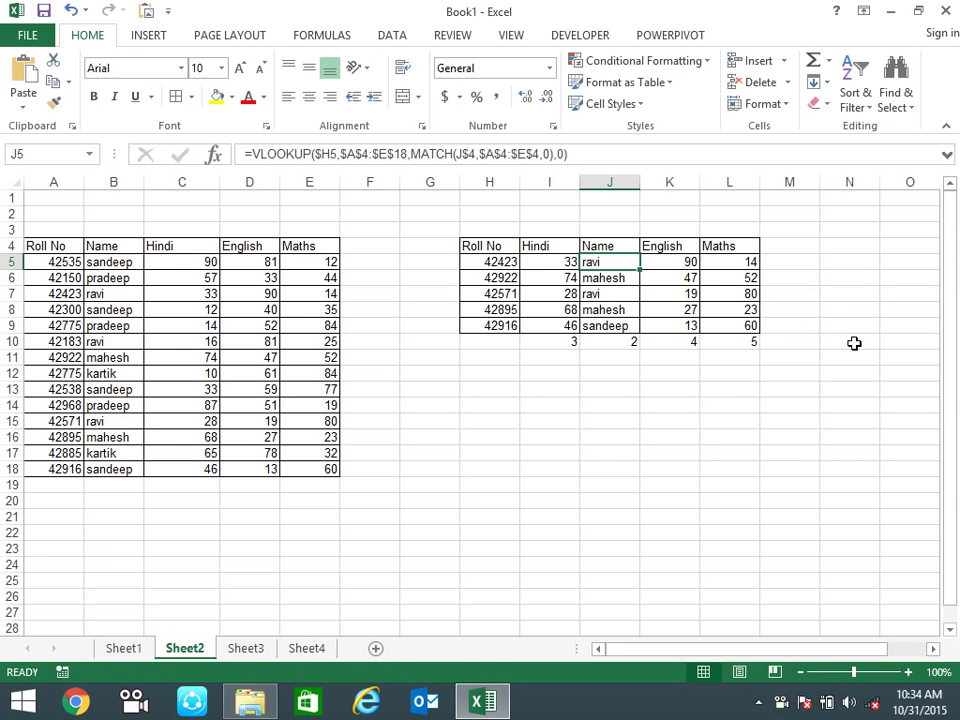
{"action": "key", "text": "Up"}
{"action": "key", "text": "Left"}
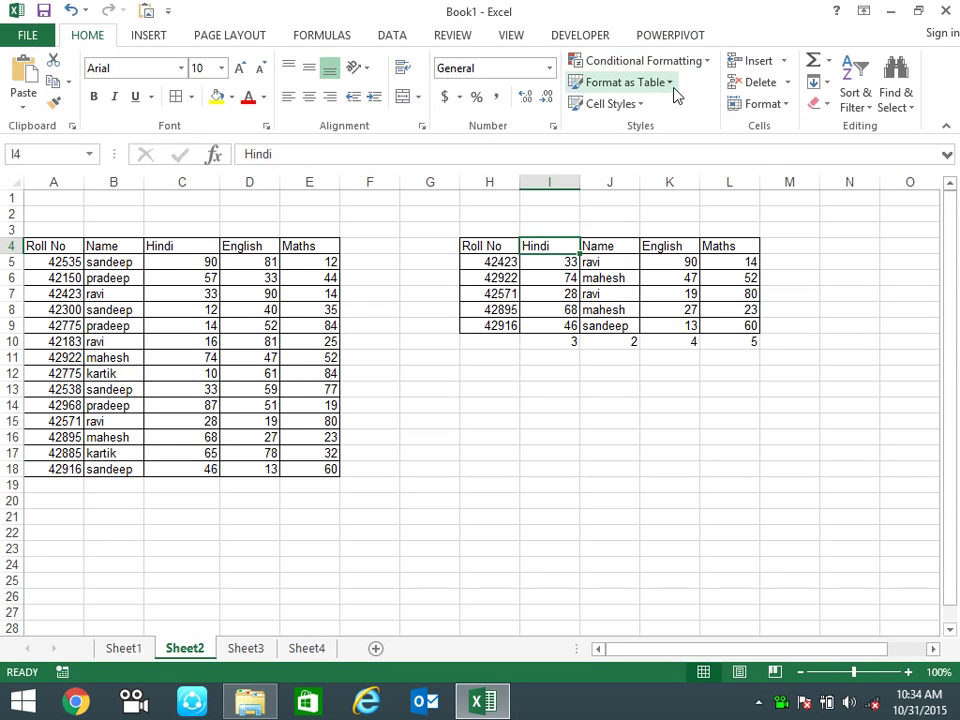
{"action": "mouse_move", "coordinate": [562, 250]}
{"action": "left_mouse_down"}
{"action": "mouse_move", "coordinate": [538, 254]}
{"action": "mouse_move", "coordinate": [550, 240]}
{"action": "mouse_move", "coordinate": [735, 246]}
{"action": "left_mouse_up"}
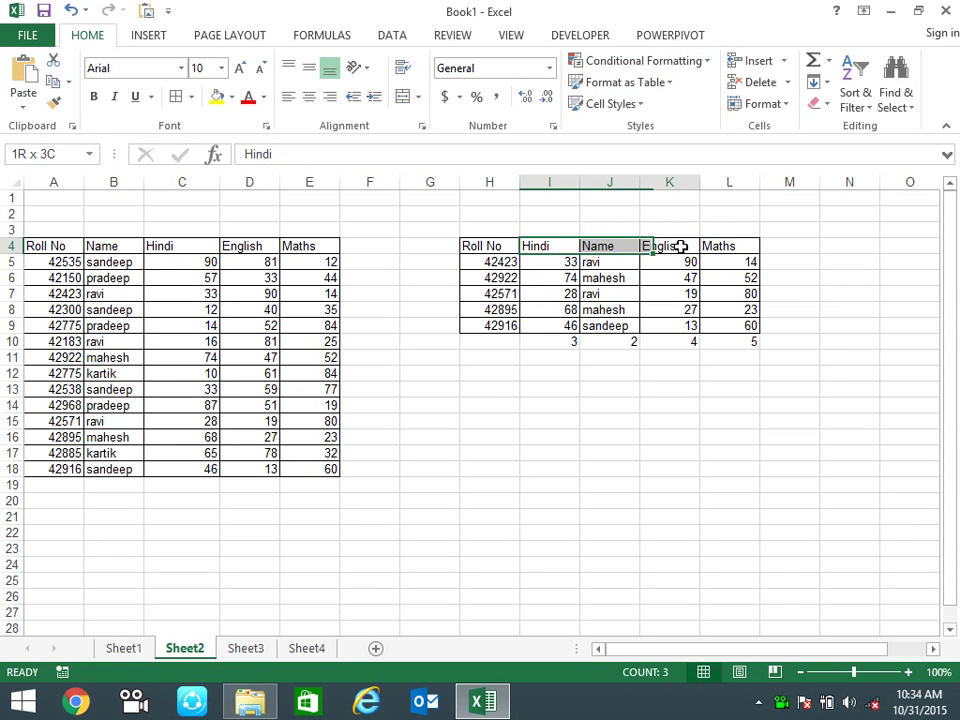
- Add a List data validation to the lookup headers with source =$B$4:$E$4
{"action": "left_click", "coordinate": [395, 37]}
{"action": "left_click", "coordinate": [530, 104]}
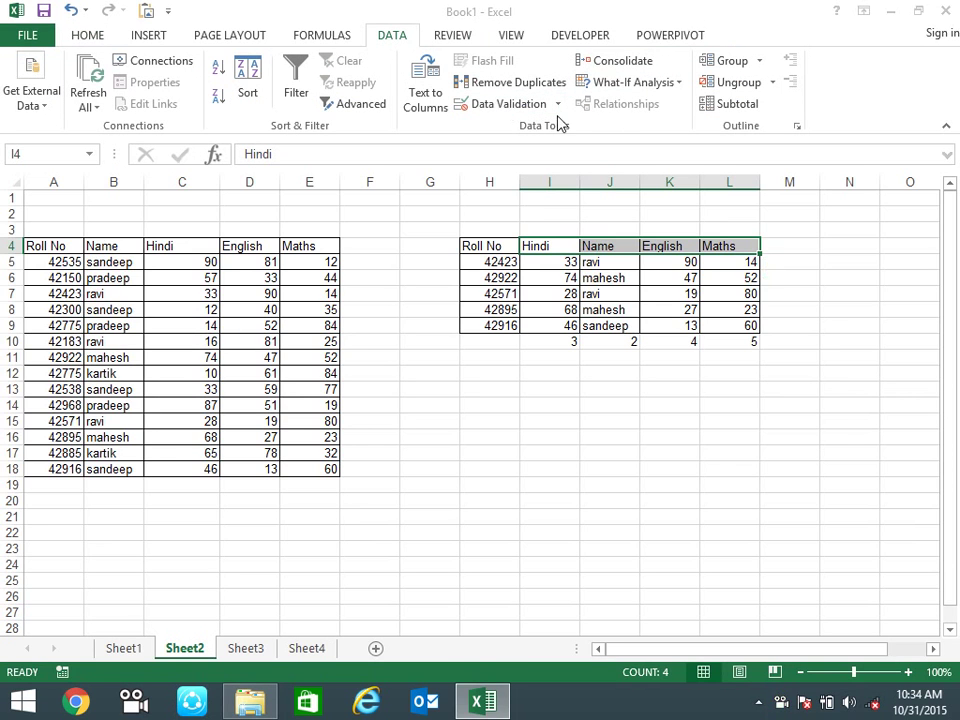
{"action": "left_click", "coordinate": [646, 262]}
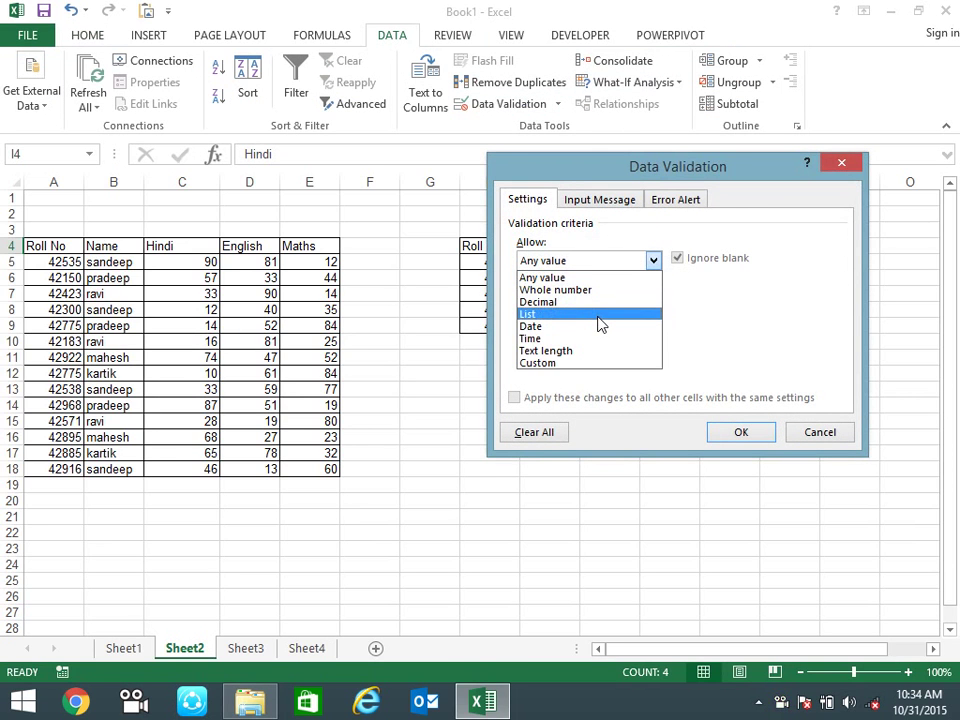
{"action": "left_click", "coordinate": [600, 316]}
{"action": "left_click", "coordinate": [760, 337]}
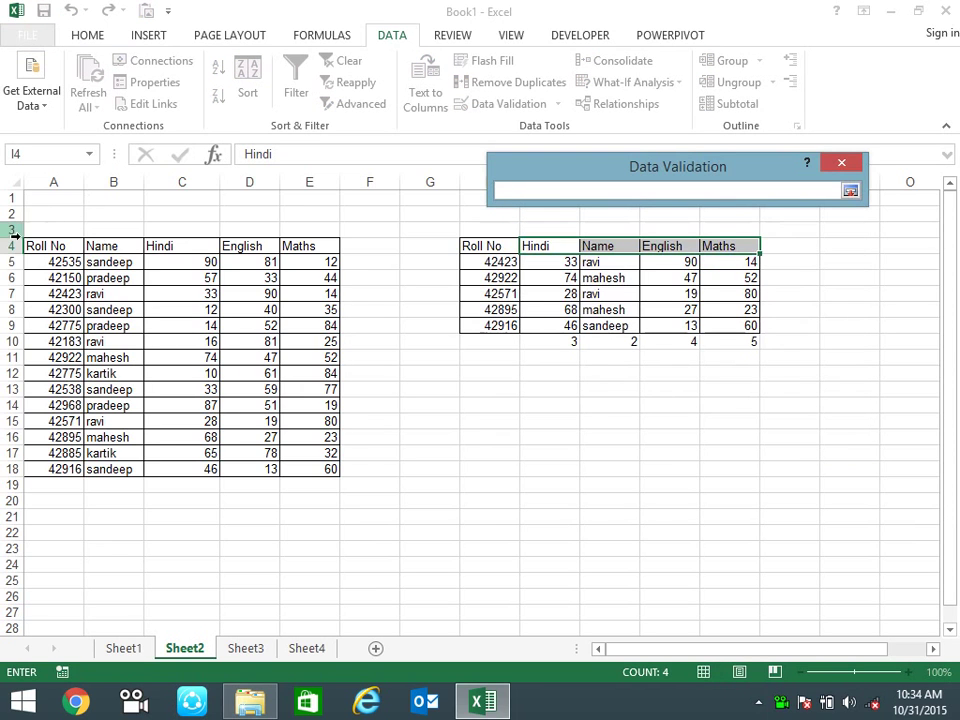
{"action": "left_click_drag", "start_coordinate": [34, 248], "coordinate": [193, 252]}
{"action": "left_click_drag", "start_coordinate": [116, 247], "coordinate": [284, 246]}
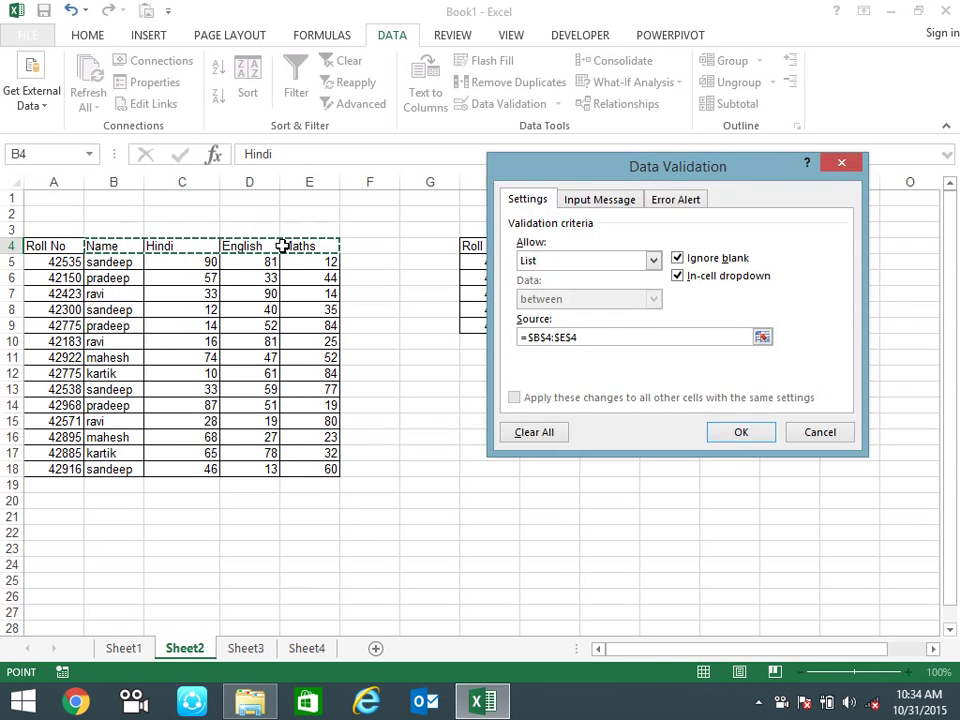
{"action": "key", "text": "Return"}
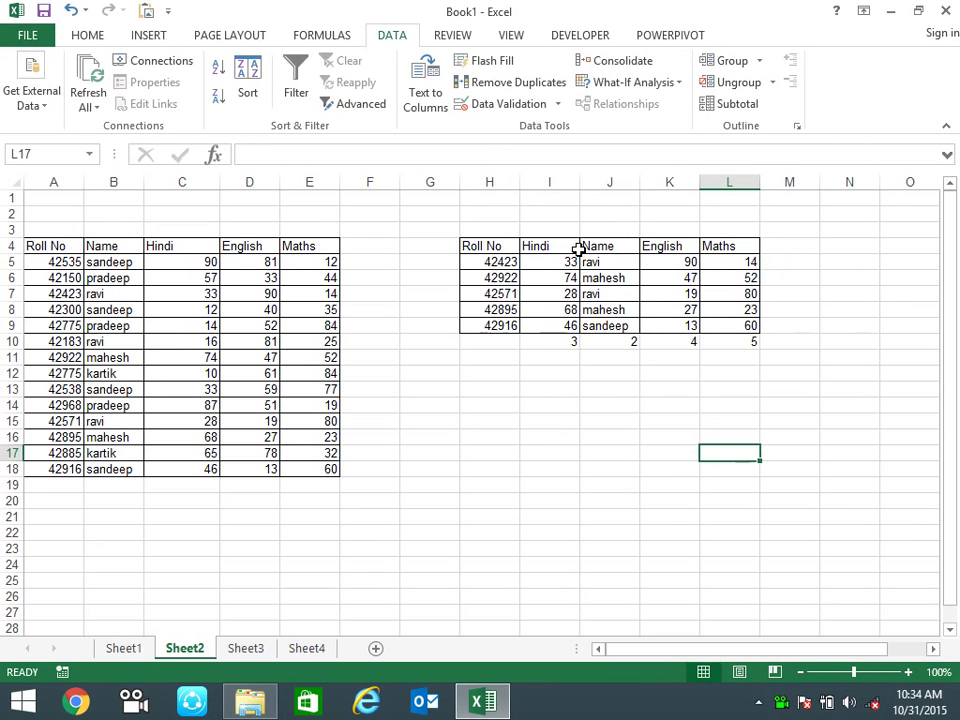
- Pick English, Maths, Name and Hindi from the four header dropdowns
{"action": "left_click", "coordinate": [583, 249]}
{"action": "left_click", "coordinate": [588, 246]}
{"action": "left_click", "coordinate": [540, 285]}
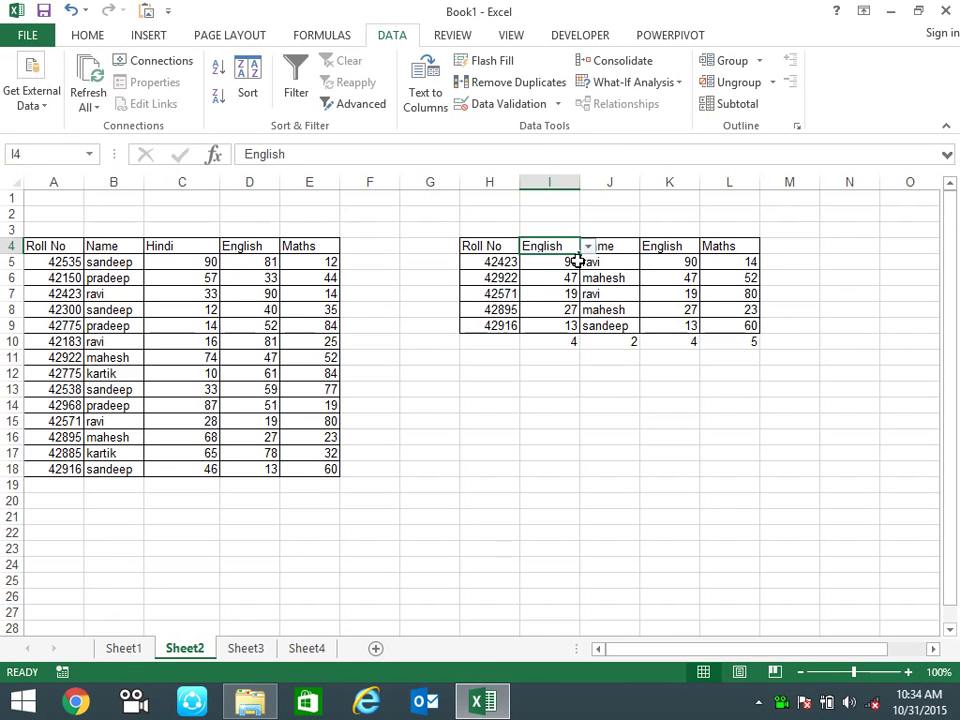
{"action": "left_click", "coordinate": [625, 247]}
{"action": "left_click", "coordinate": [646, 247]}
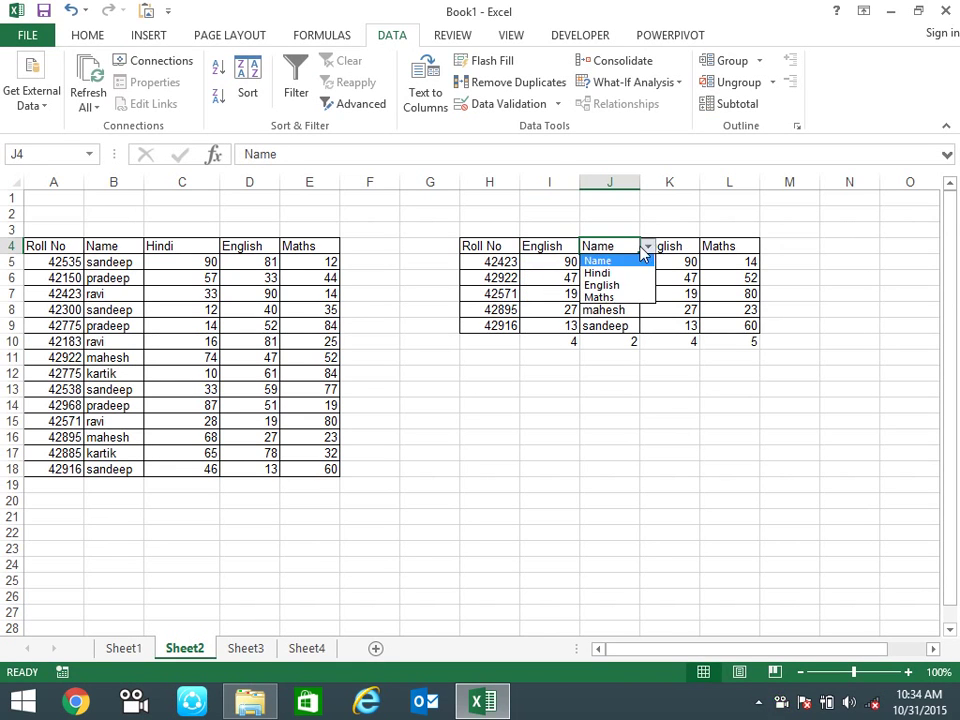
{"action": "left_click", "coordinate": [628, 297]}
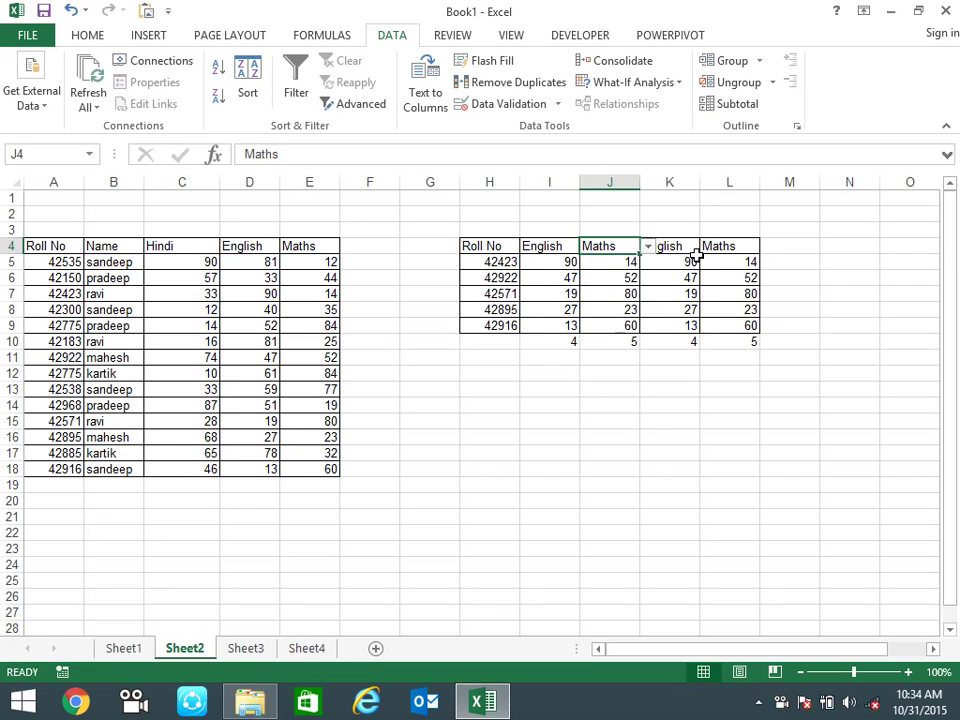
{"action": "left_click", "coordinate": [685, 247]}
{"action": "left_click", "coordinate": [707, 247]}
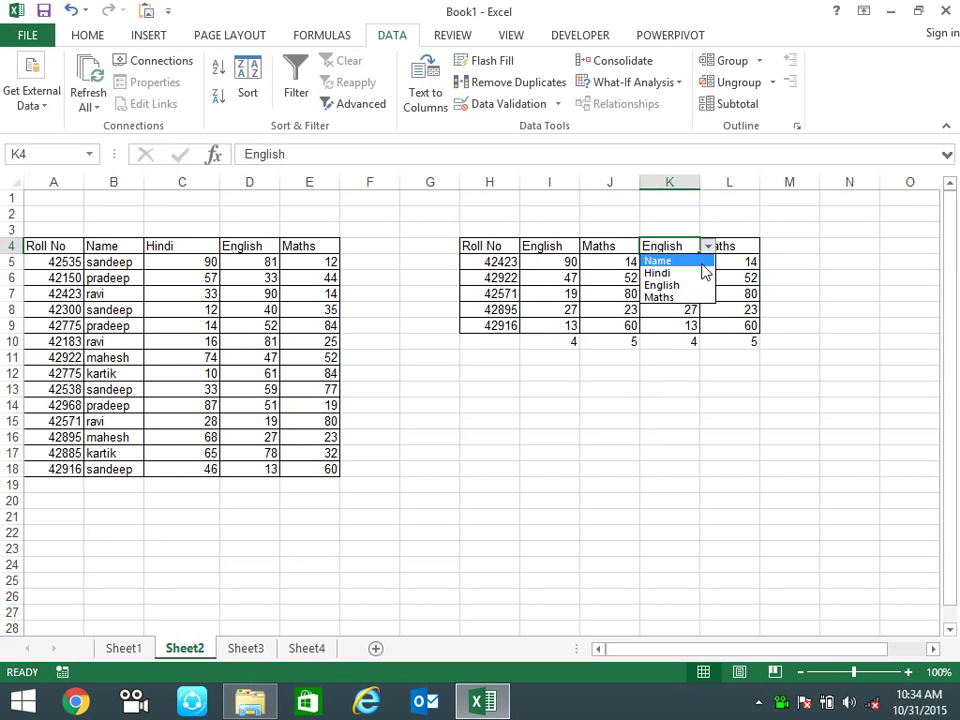
{"action": "left_click", "coordinate": [703, 264]}
{"action": "left_click", "coordinate": [755, 249]}
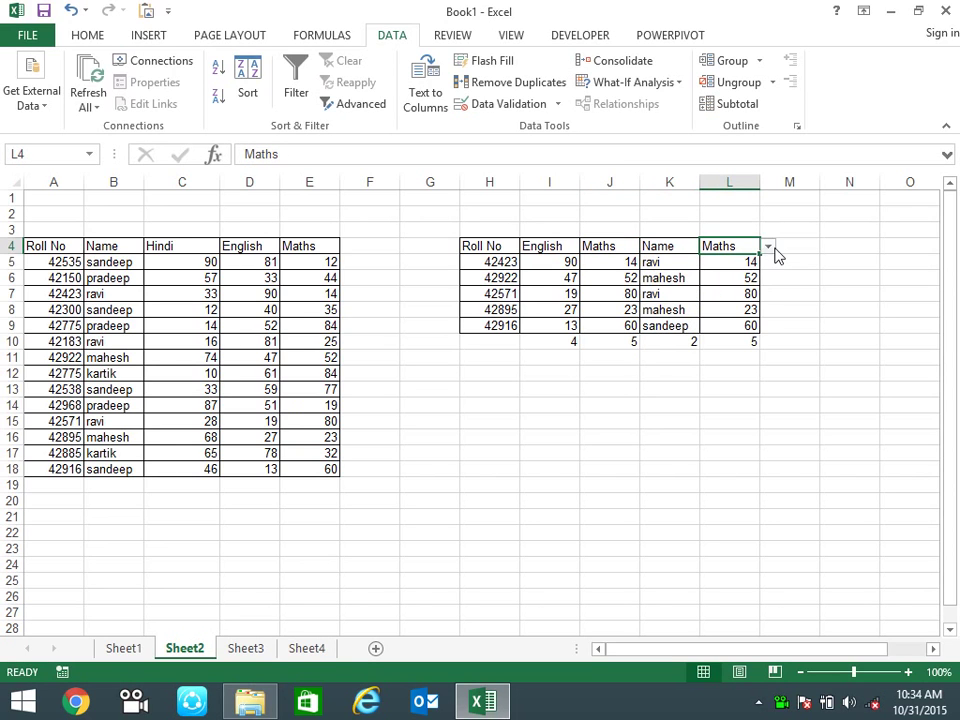
{"action": "left_click", "coordinate": [769, 247]}
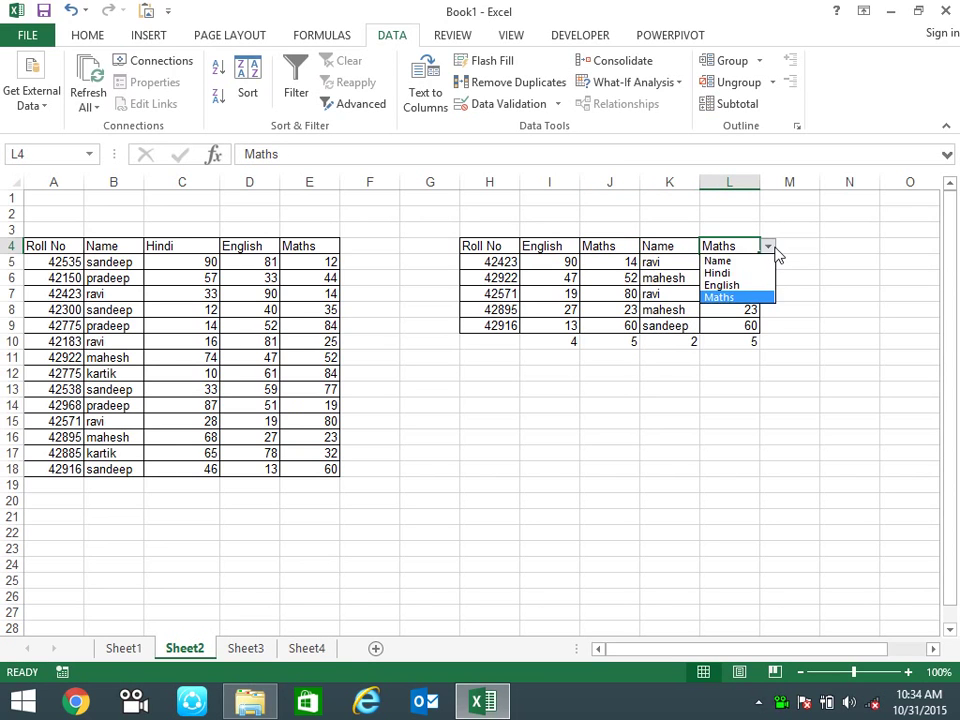
{"action": "left_click", "coordinate": [745, 273]}
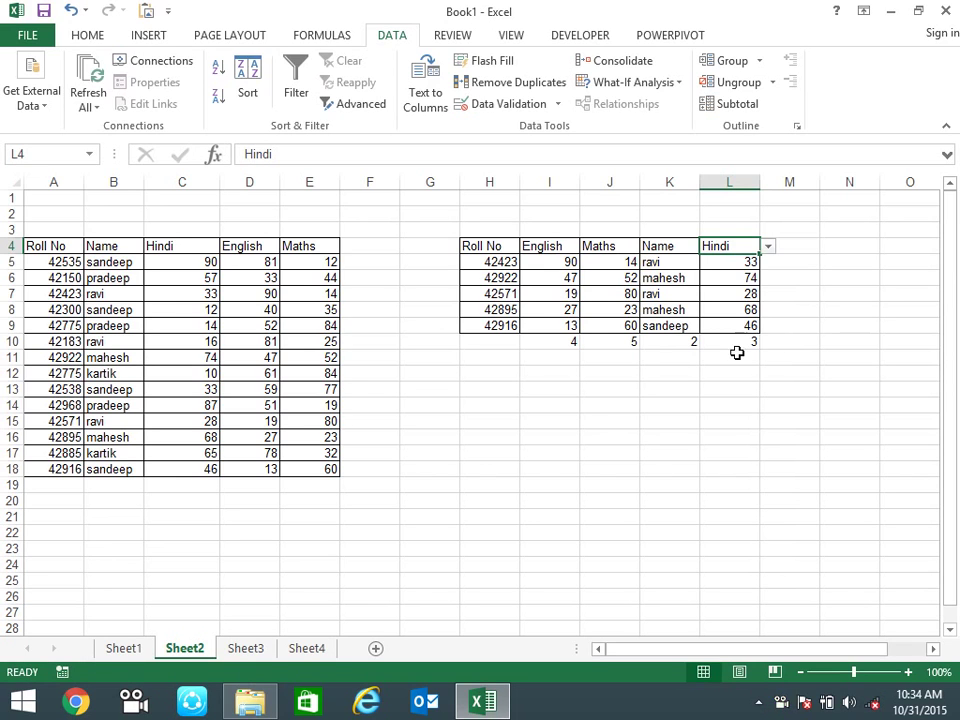
- Clear the helper MATCH numbers from row 10 under the lookup table
{"action": "left_click", "coordinate": [585, 390]}
{"action": "mouse_move", "coordinate": [574, 338]}
{"action": "left_mouse_down"}
{"action": "mouse_move", "coordinate": [760, 320]}
{"action": "mouse_move", "coordinate": [748, 345]}
{"action": "left_mouse_up"}
{"action": "key", "text": "Delete"}
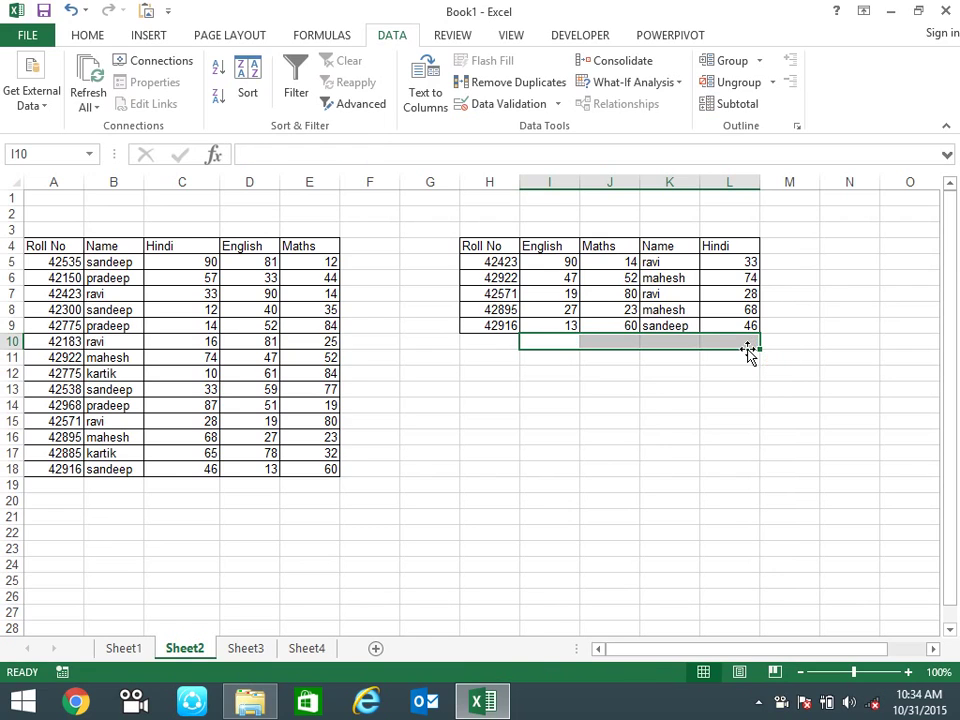
{"action": "left_click", "coordinate": [686, 453]}
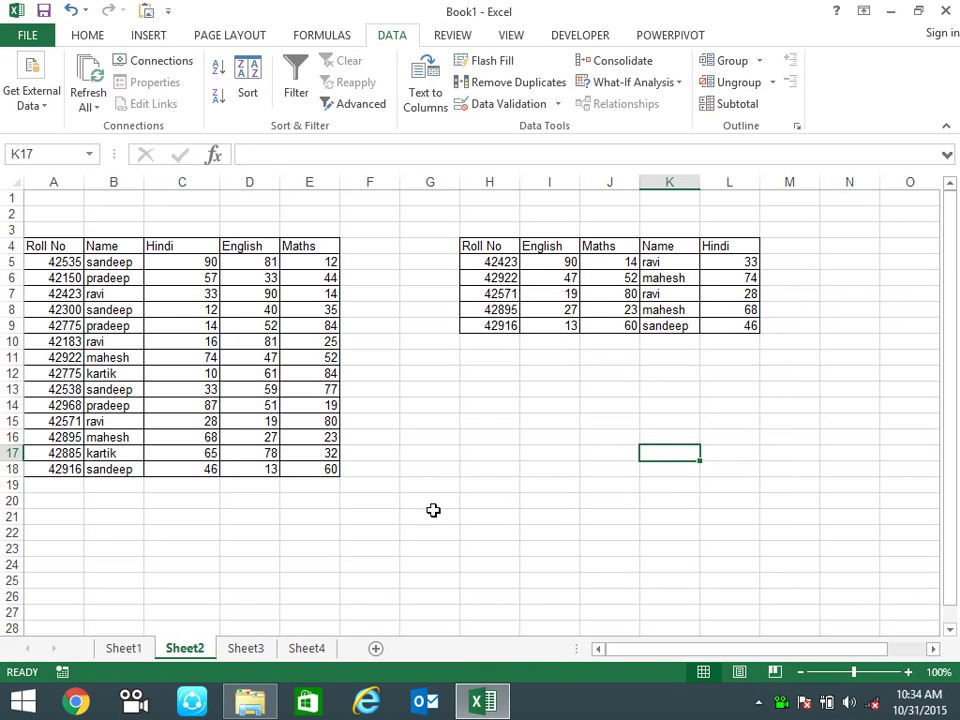
- Review the lookup formulas in cells such as I5, I7 and L7
{"action": "left_click", "coordinate": [452, 467]}
{"action": "left_click", "coordinate": [566, 295]}
{"action": "left_click", "coordinate": [707, 298]}
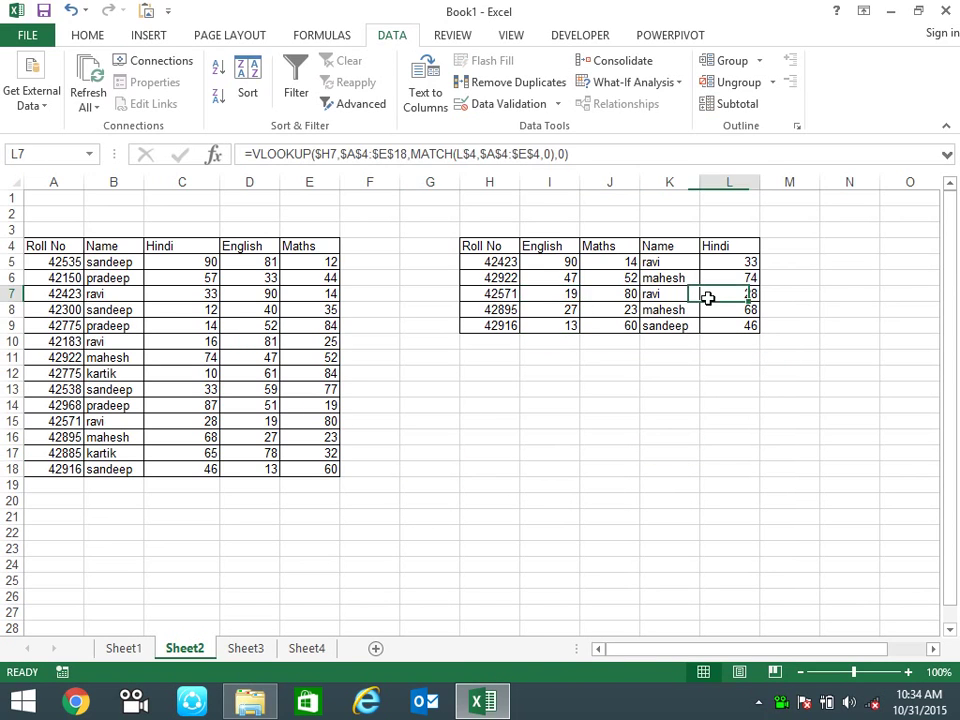
{"action": "left_click", "coordinate": [707, 324]}
{"action": "left_click", "coordinate": [544, 294]}
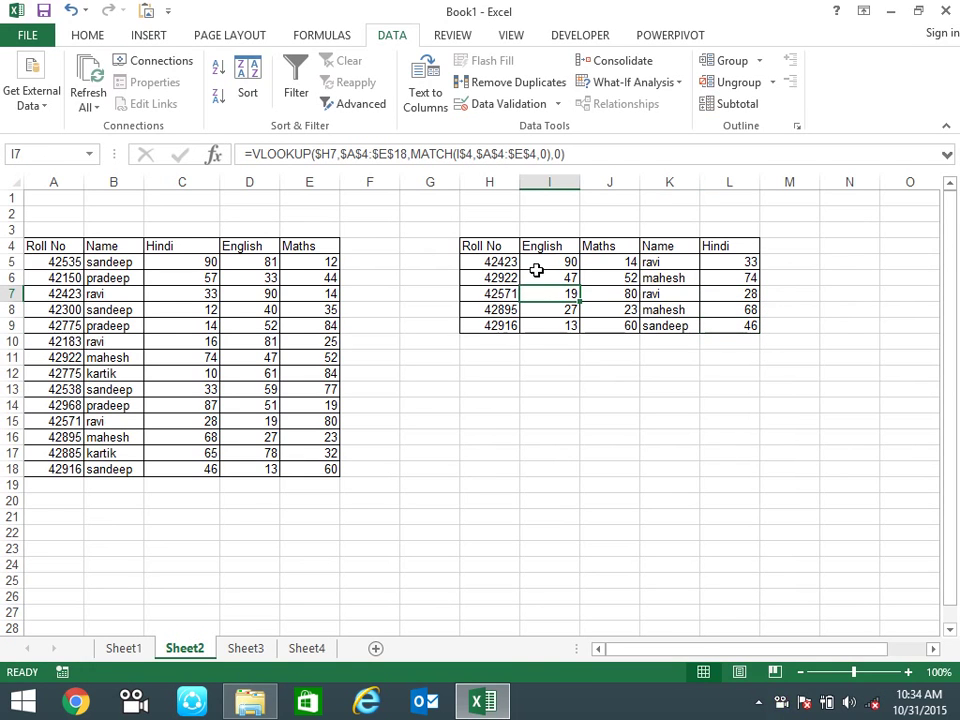
{"action": "left_click", "coordinate": [544, 262]}
{"action": "left_click", "coordinate": [445, 391]}
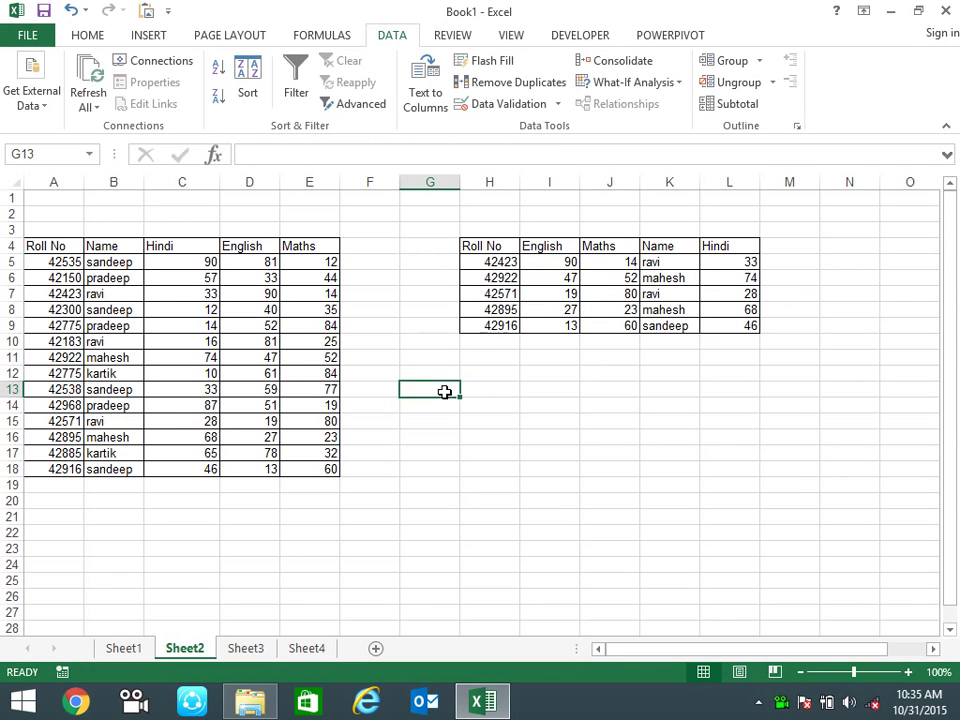
{"action": "left_click", "coordinate": [476, 360]}
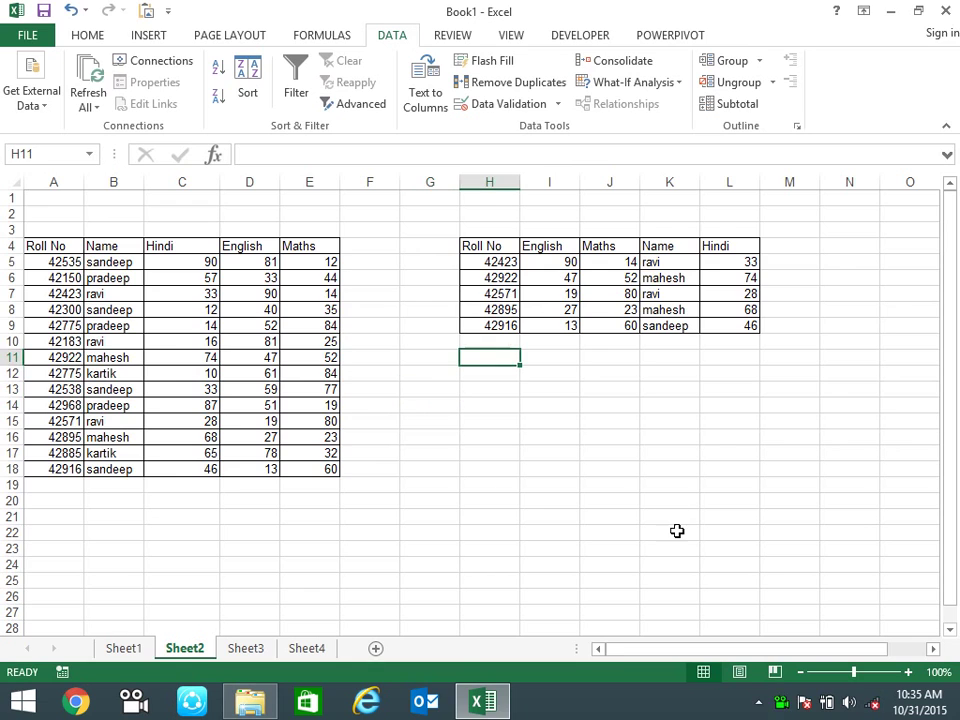
- Label H11 'Row' and I11 'Column' with an outline border around input cells H12:I12
{"action": "type", "text": "="}
{"action": "key", "text": "Escape"}
{"action": "key", "text": "Down"}
{"action": "key", "text": "shift+Right"}
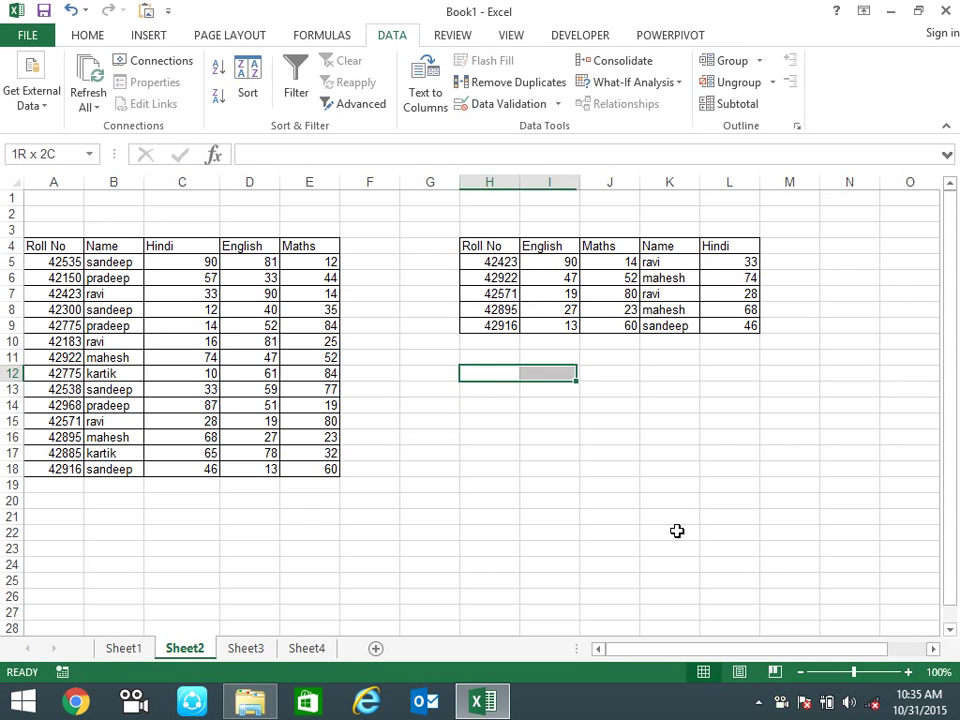
{"action": "key", "text": "alt+h"}
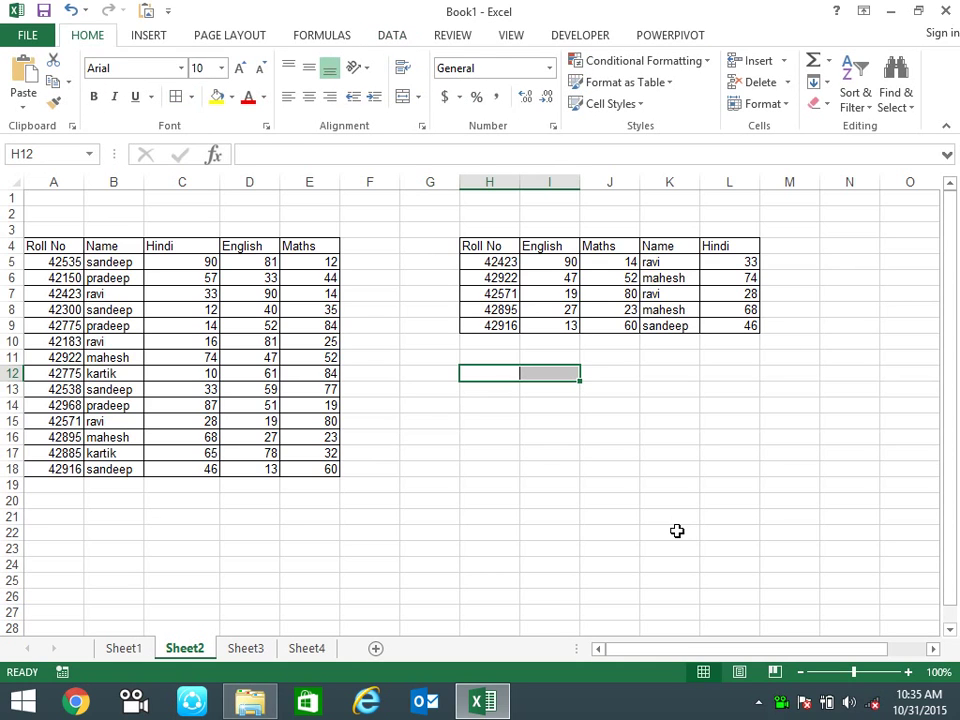
{"action": "key", "text": "ctrl+shift+7"}
{"action": "key", "text": "Up"}
{"action": "type", "text": "Row"}
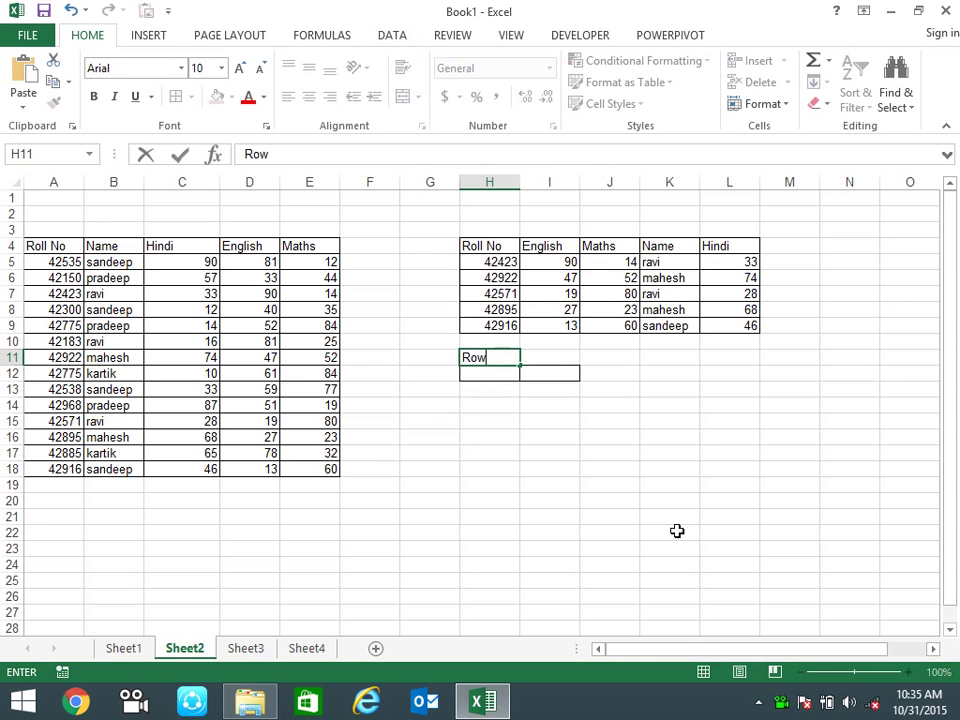
{"action": "key", "text": "Tab"}
{"action": "type", "text": "Column"}
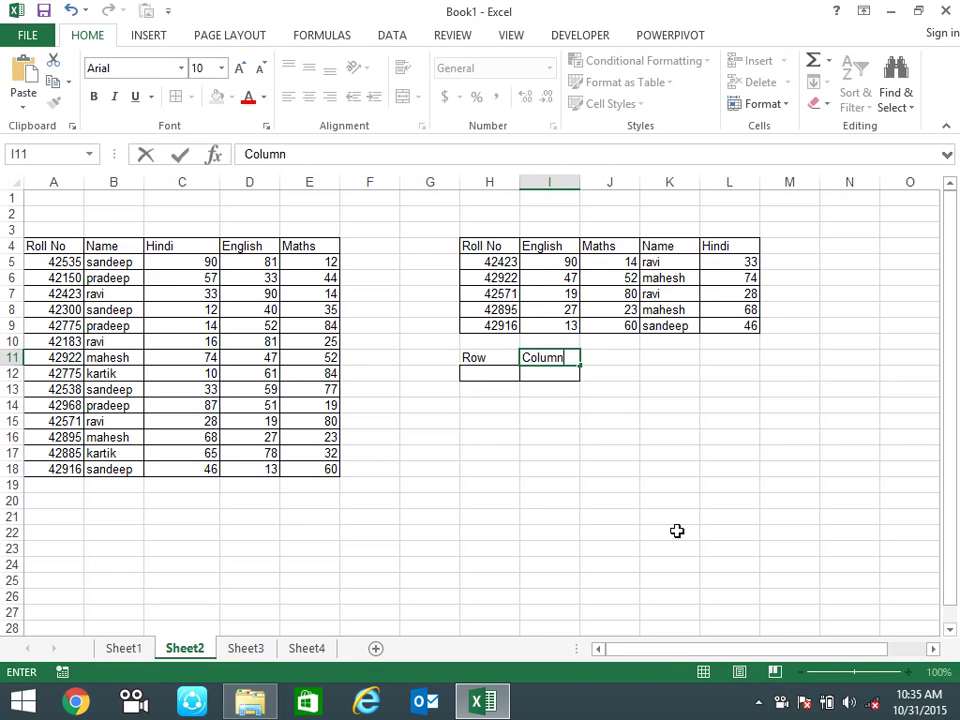
{"action": "key", "text": "Return"}
- Enter =INDEX($A$4:$E$18,H12,I12) in H14
{"action": "key", "text": "Down"}
{"action": "key", "text": "Down"}
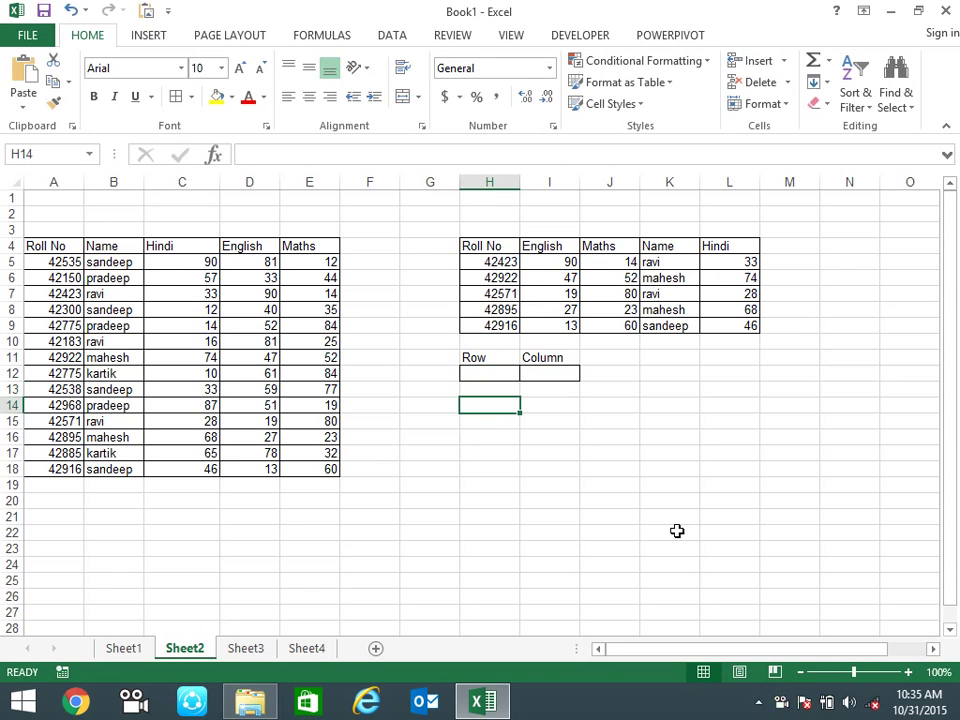
{"action": "type", "text": "=I"}
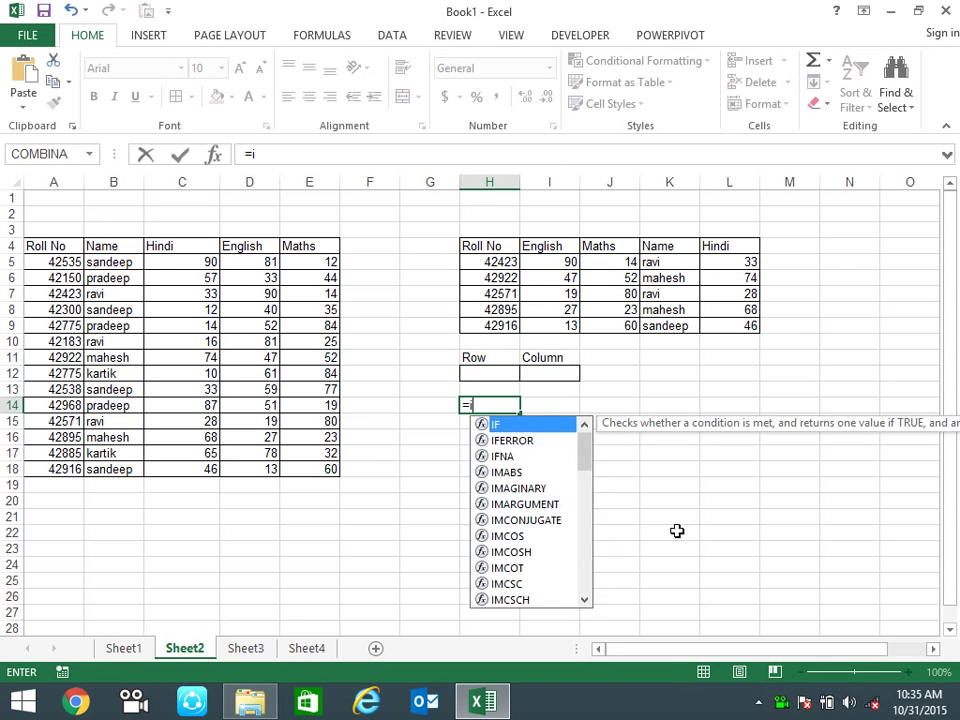
{"action": "type", "text": "NDEX("}
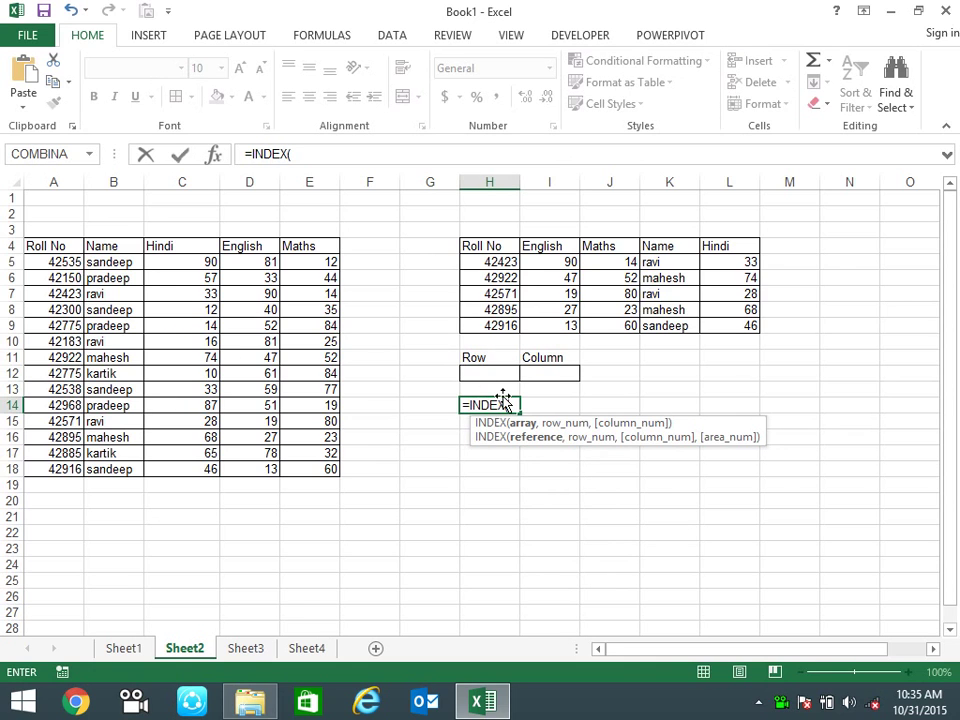
{"action": "mouse_move", "coordinate": [62, 245]}
{"action": "left_mouse_down"}
{"action": "mouse_move", "coordinate": [77, 469]}
{"action": "mouse_move", "coordinate": [311, 463]}
{"action": "left_mouse_up"}
{"action": "key", "text": "F4"}
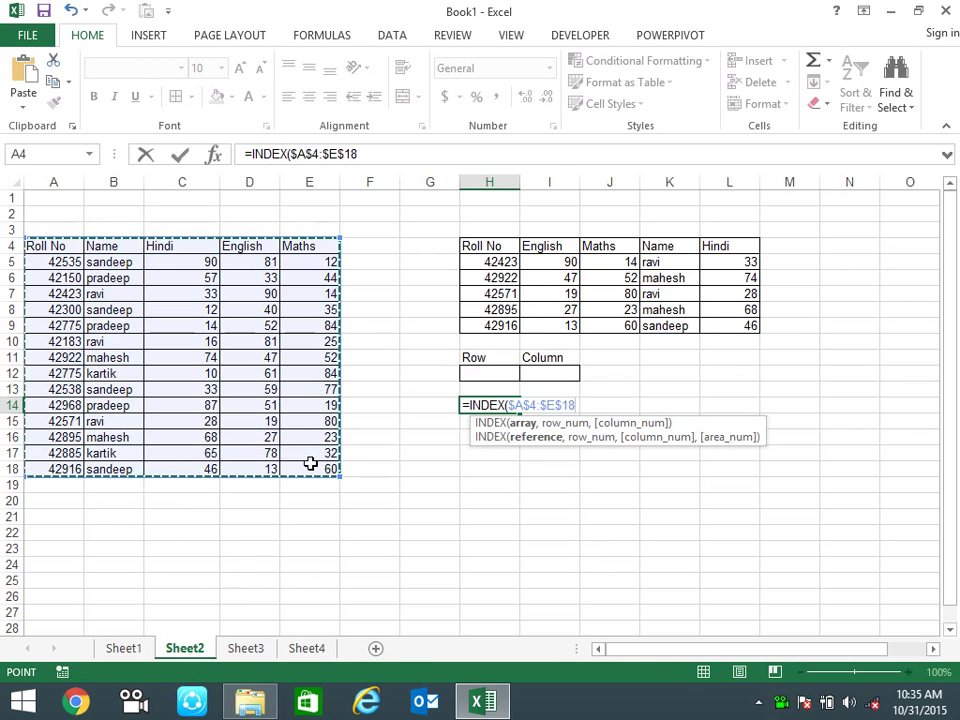
{"action": "type", "text": ","}
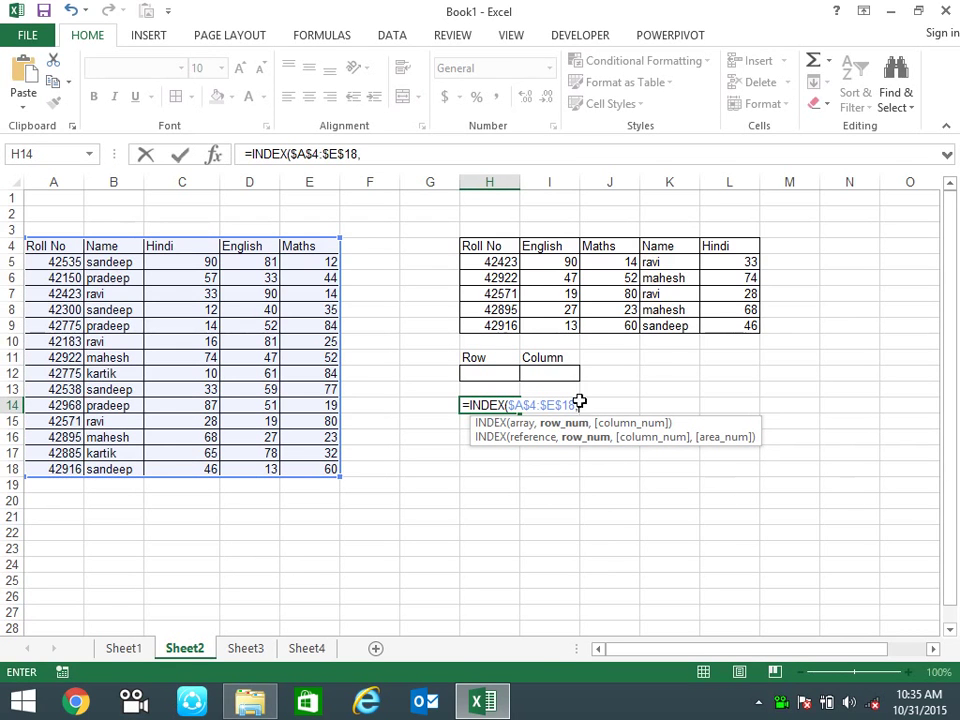
{"action": "left_click", "coordinate": [508, 378]}
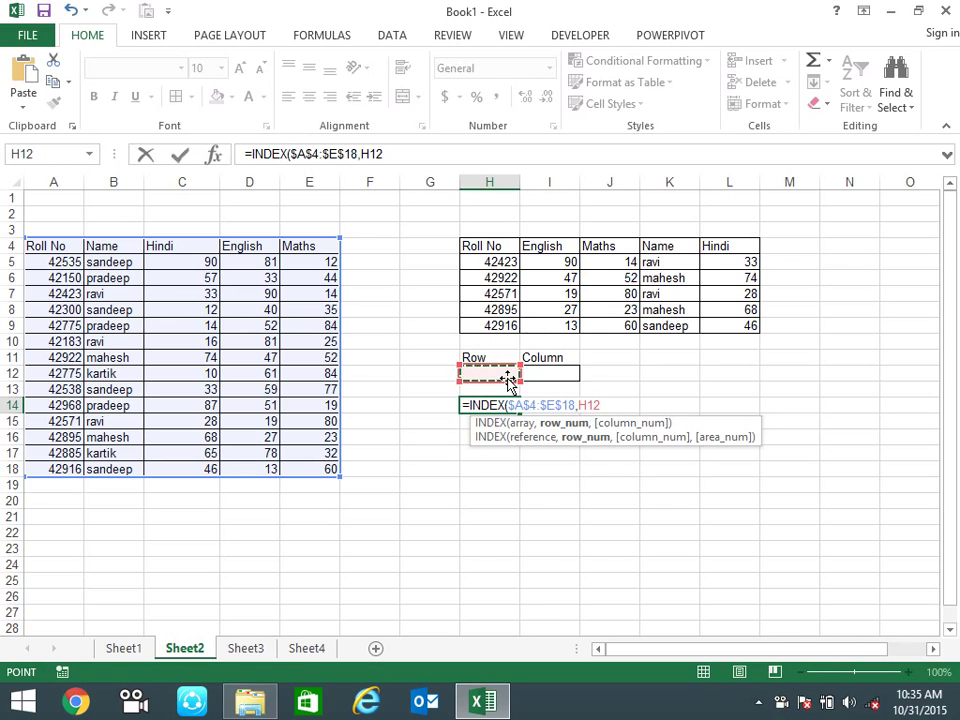
{"action": "type", "text": ","}
{"action": "left_click", "coordinate": [559, 372]}
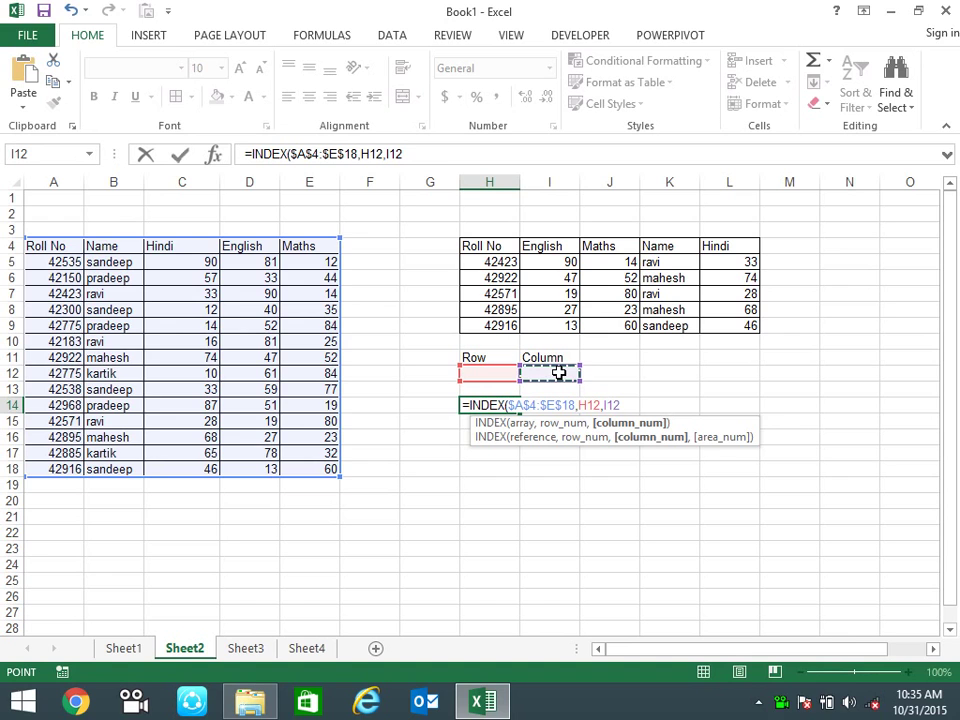
{"action": "key", "text": "Return"}
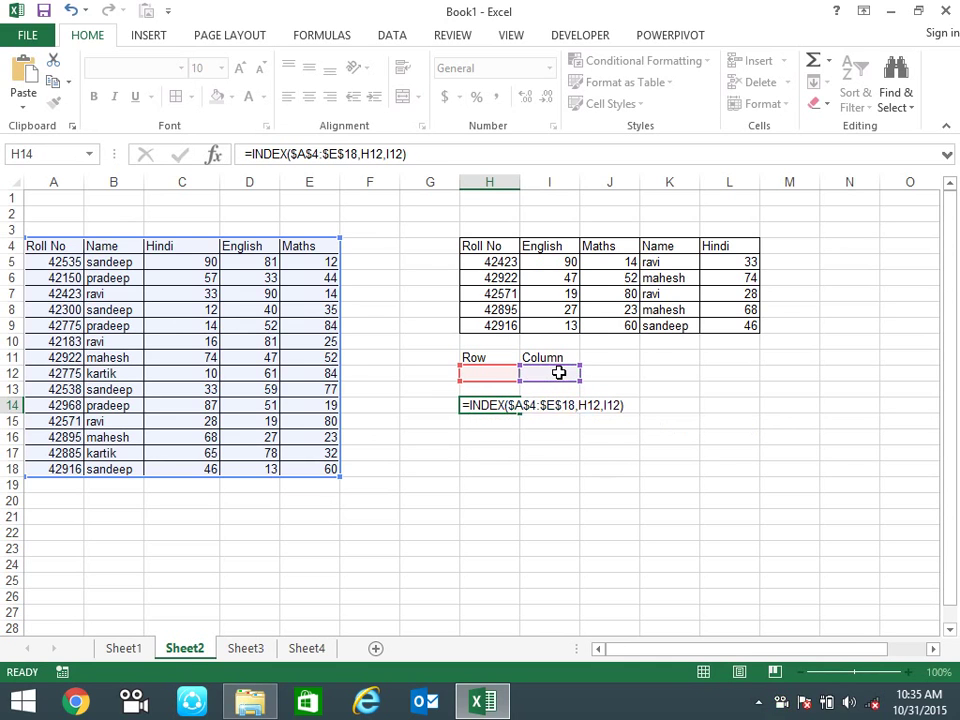
{"action": "left_click", "coordinate": [494, 374]}
- Test the INDEX formula with Row 1 and Column values 1, 3 and 4
{"action": "type", "text": "1"}
{"action": "key", "text": "Return"}
{"action": "key", "text": "Up"}
{"action": "key", "text": "Right"}
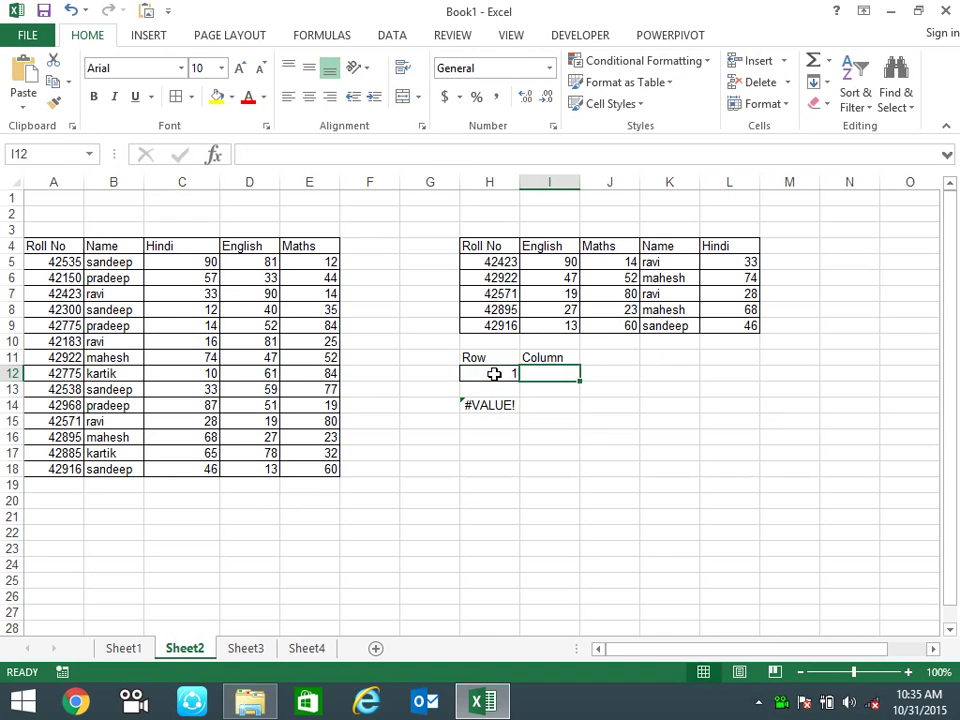
{"action": "type", "text": "1"}
{"action": "key", "text": "Return"}
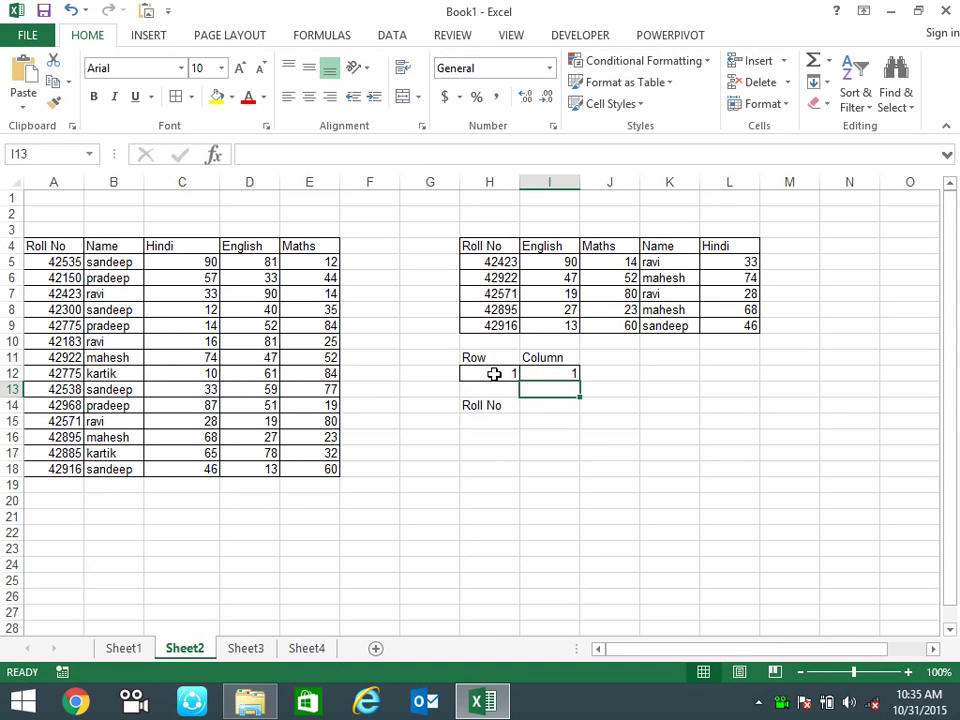
{"action": "key", "text": "Up"}
{"action": "type", "text": "3"}
{"action": "key", "text": "Return"}
{"action": "key", "text": "Up"}
{"action": "type", "text": "4"}
{"action": "key", "text": "Return"}
- Set Row to 5 and Column to 2 so H14 returns sandeep
{"action": "key", "text": "Up"}
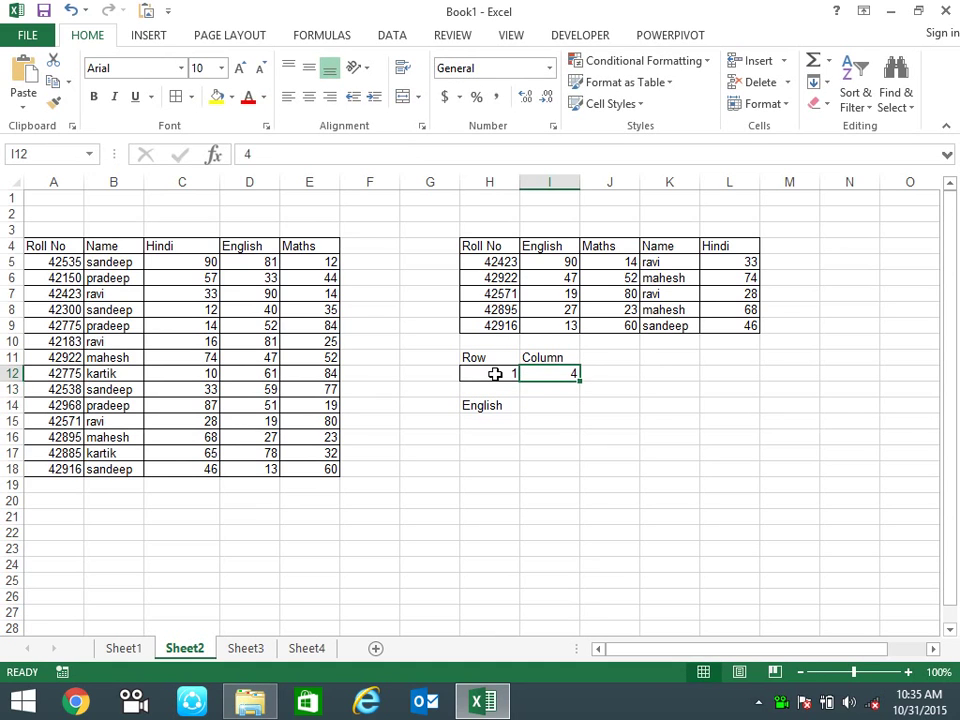
{"action": "key", "text": "Left"}
{"action": "type", "text": "5"}
{"action": "key", "text": "Return"}
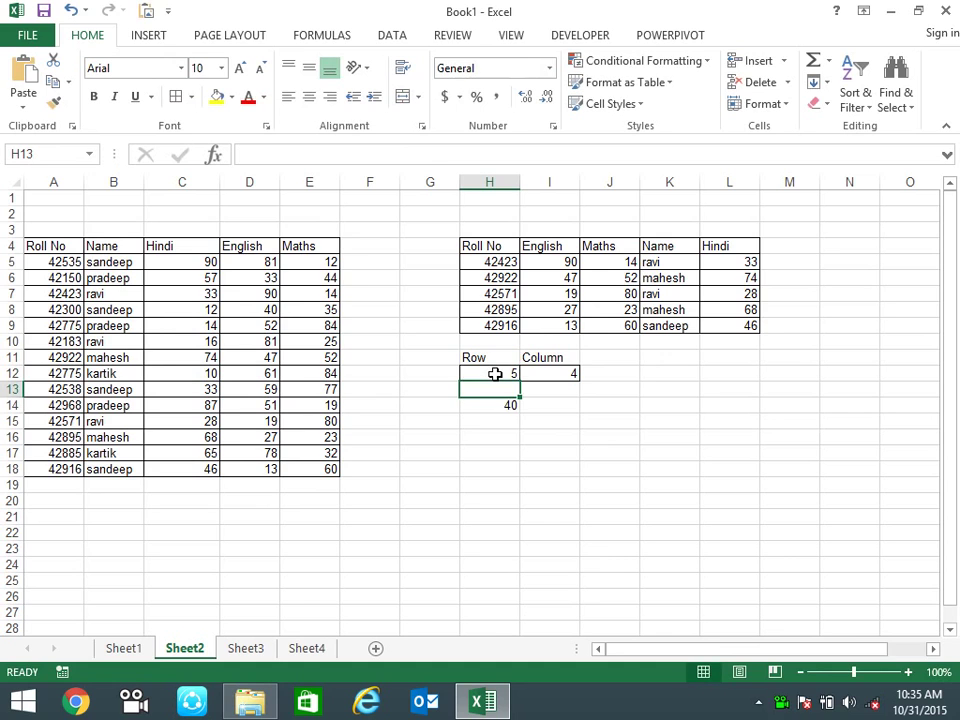
{"action": "key", "text": "Up"}
{"action": "key", "text": "Right"}
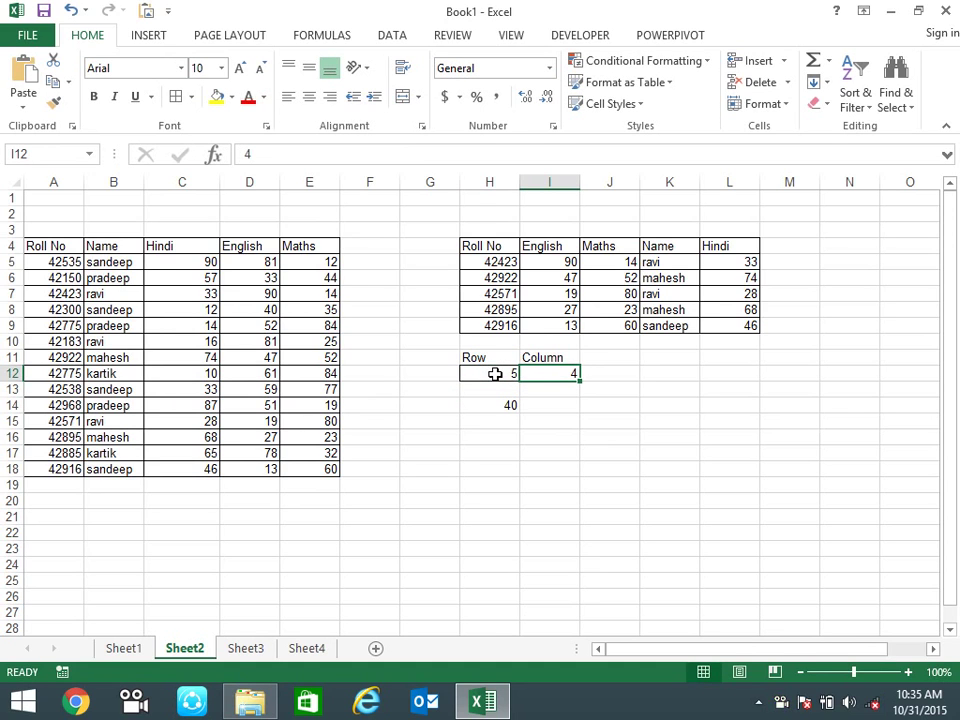
{"action": "type", "text": "2"}
{"action": "key", "text": "Return"}
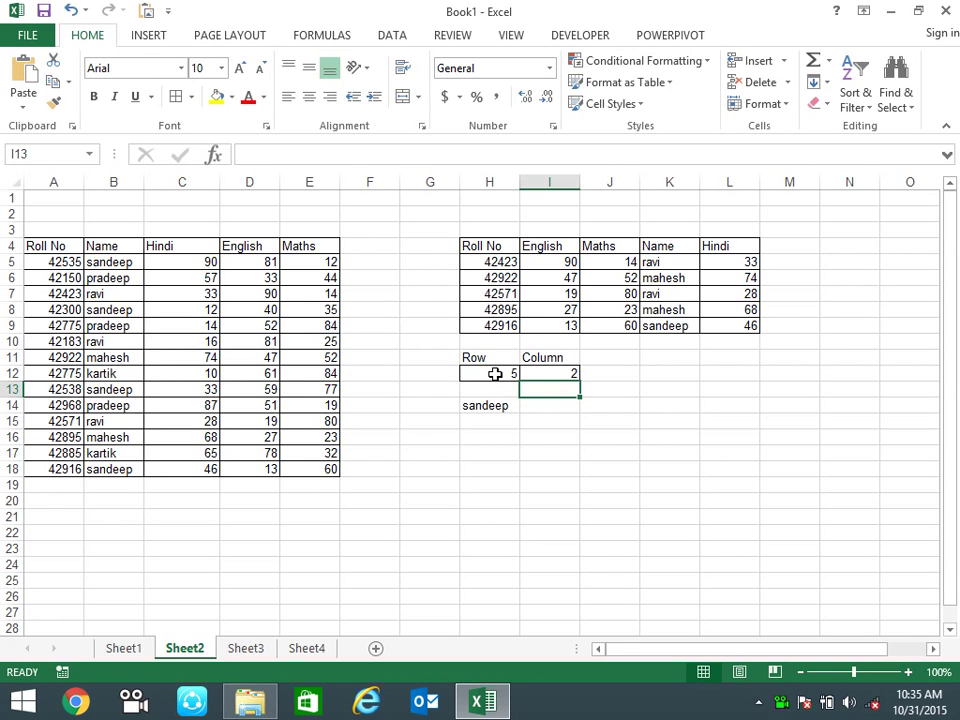
{"action": "key", "text": "Down"}
{"action": "key", "text": "Down"}
{"action": "key", "text": "Left"}
- Enter =OFFSET($A$3,H12,I12) in H15, returning 12 from Row 5 and Column 2
{"action": "type", "text": "="}
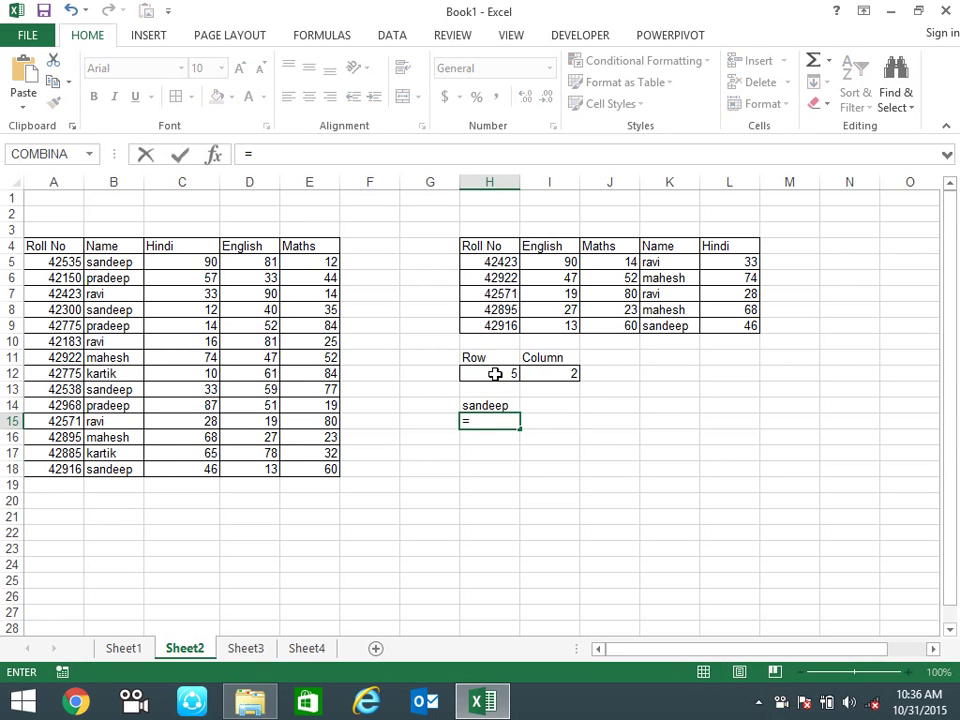
{"action": "type", "text": "of"}
{"action": "key", "text": "Tab"}
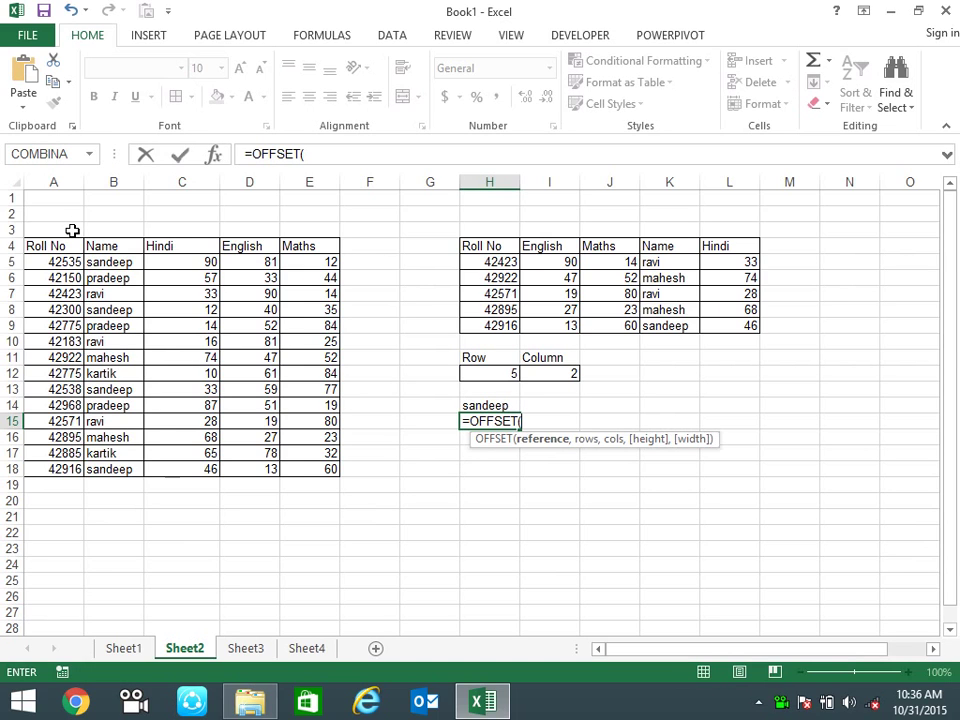
{"action": "left_click", "coordinate": [73, 231]}
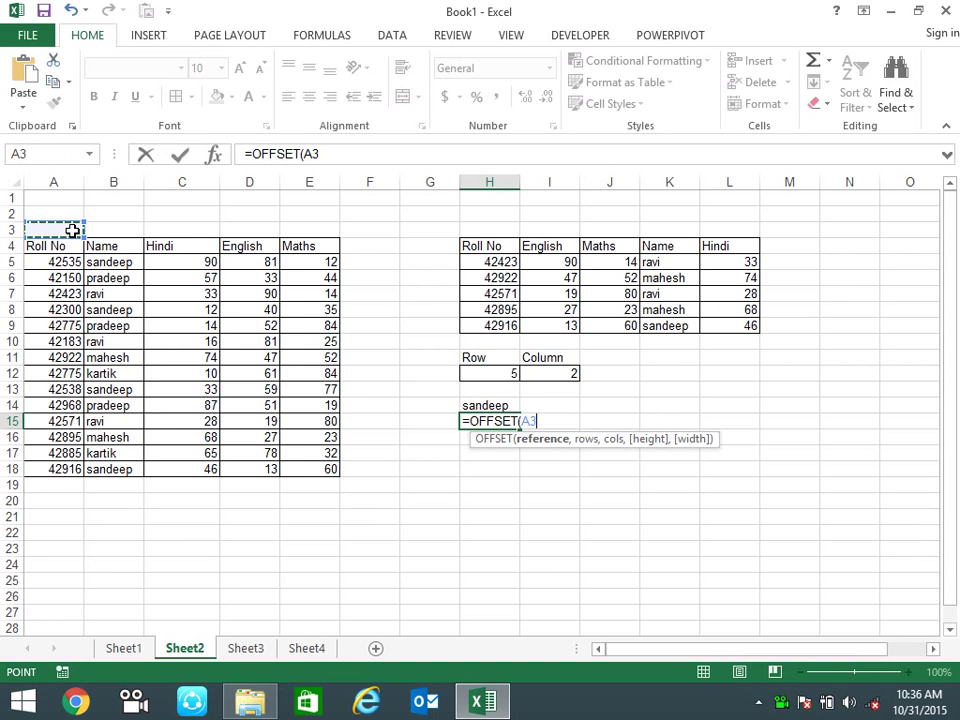
{"action": "key", "text": "F4"}
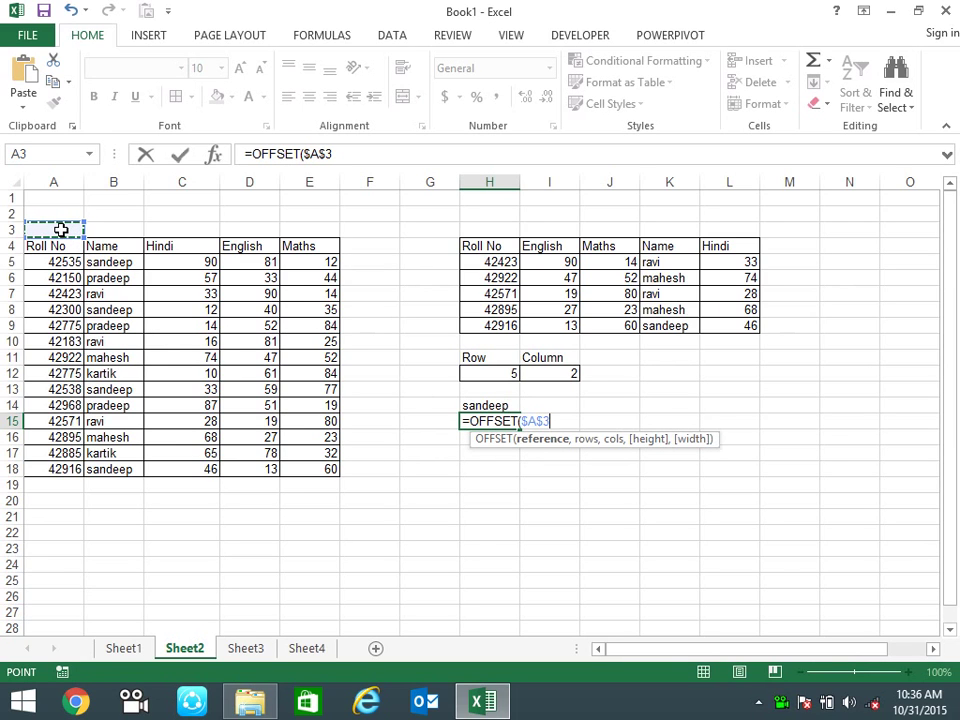
{"action": "type", "text": ","}
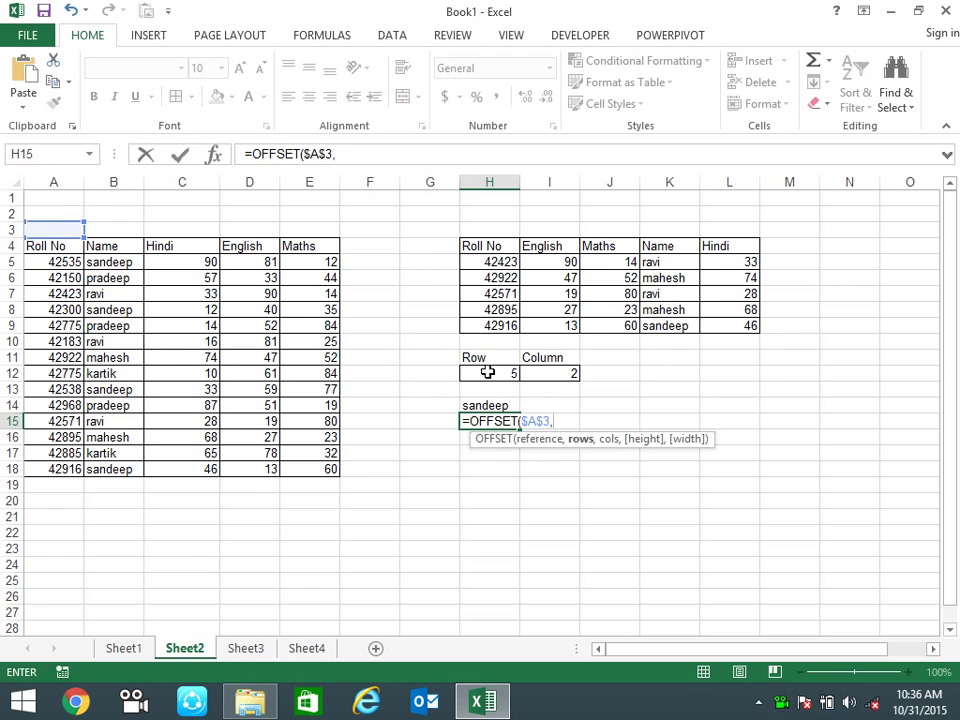
{"action": "left_click", "coordinate": [511, 372]}
{"action": "type", "text": ","}
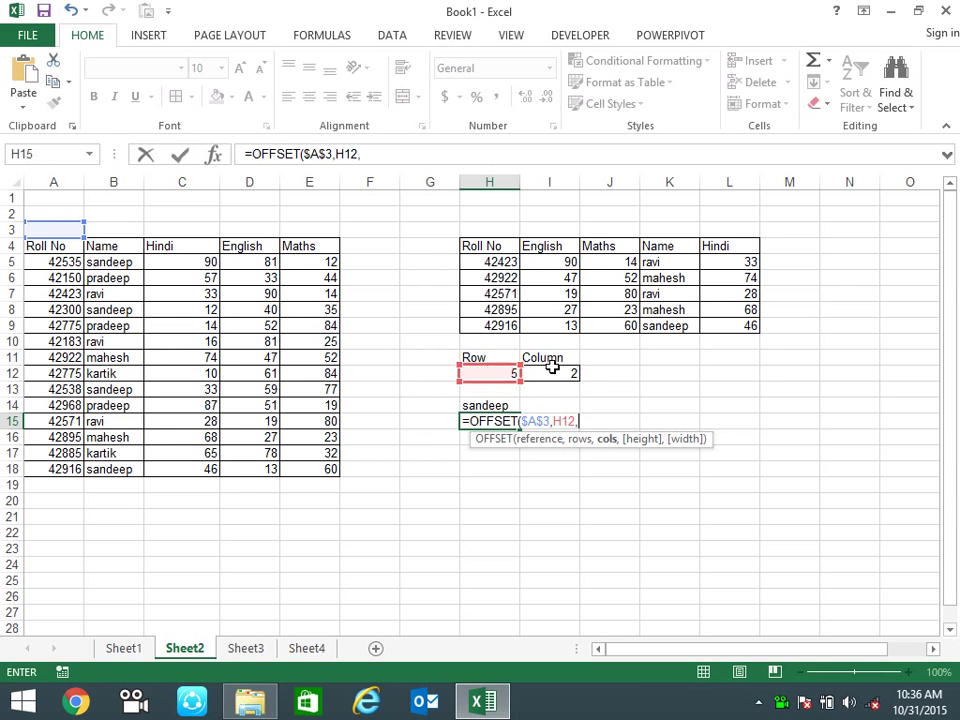
{"action": "left_click", "coordinate": [575, 373]}
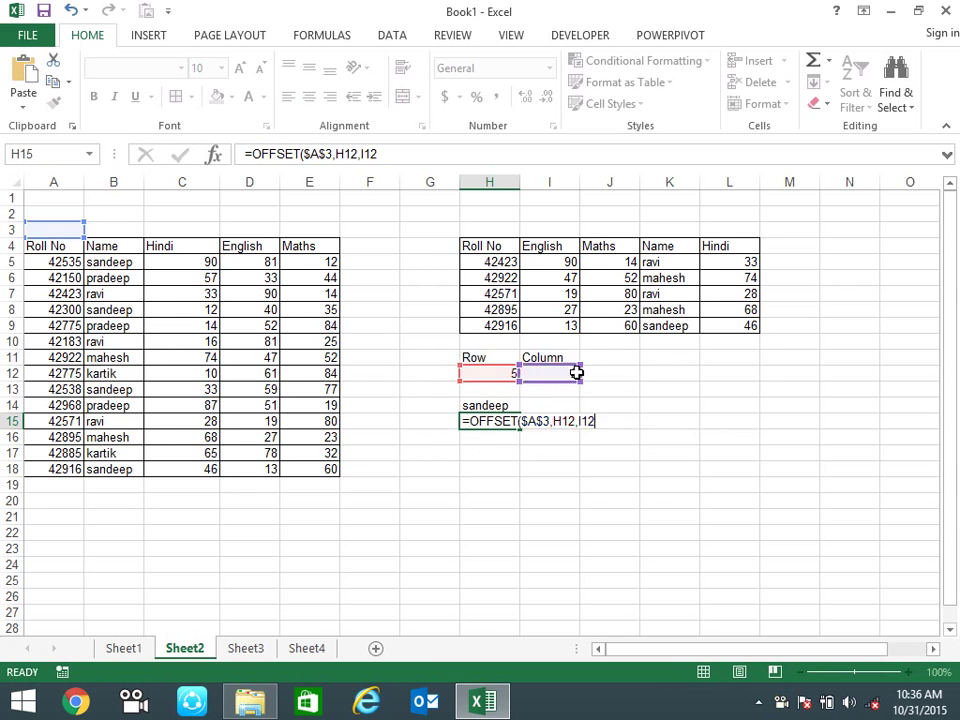
{"action": "key", "text": "Return"}
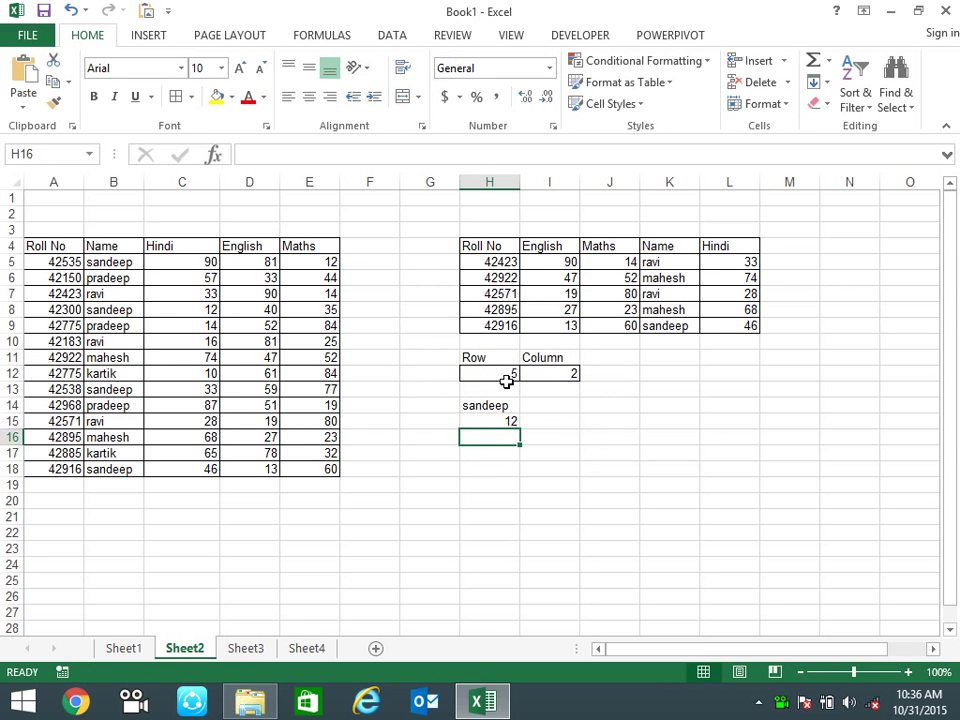
{"action": "key", "text": "F2"}
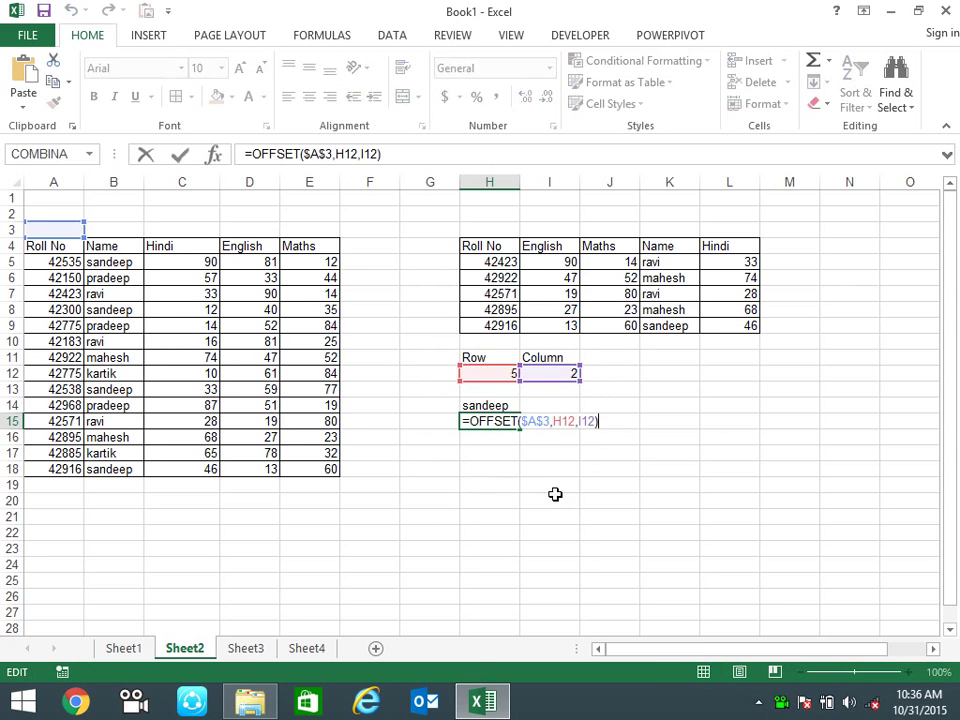
{"action": "key", "text": "Escape"}
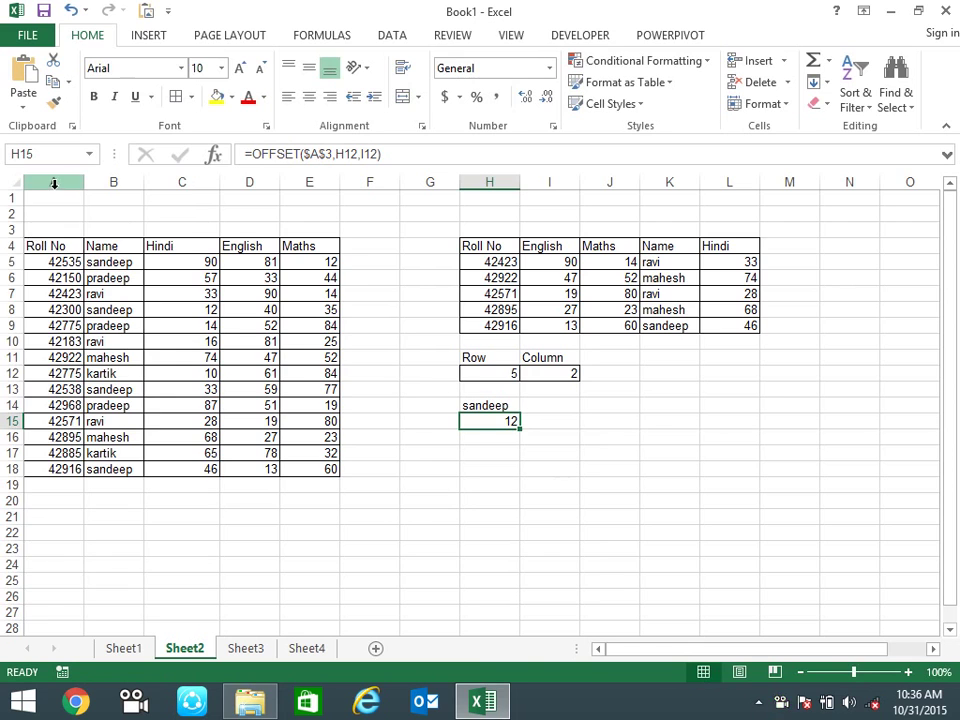
- Insert a blank column before column A and re-point the I15 OFFSET formula to A3
{"action": "right_click", "coordinate": [53, 183]}
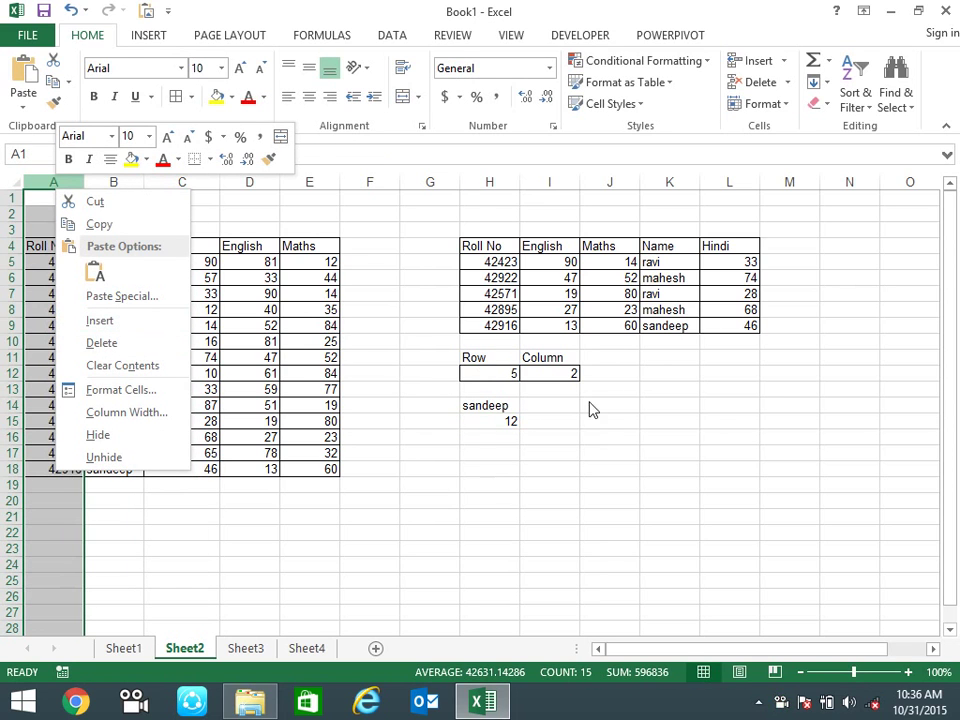
{"action": "left_click", "coordinate": [99, 320]}
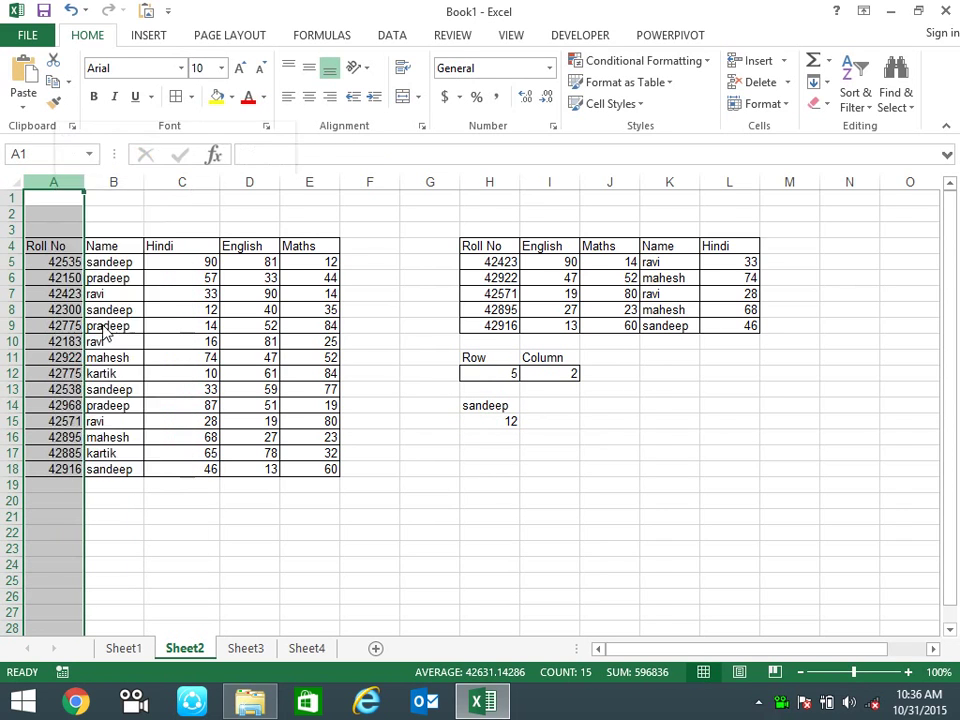
{"action": "left_click", "coordinate": [306, 374]}
{"action": "double_click", "coordinate": [566, 421]}
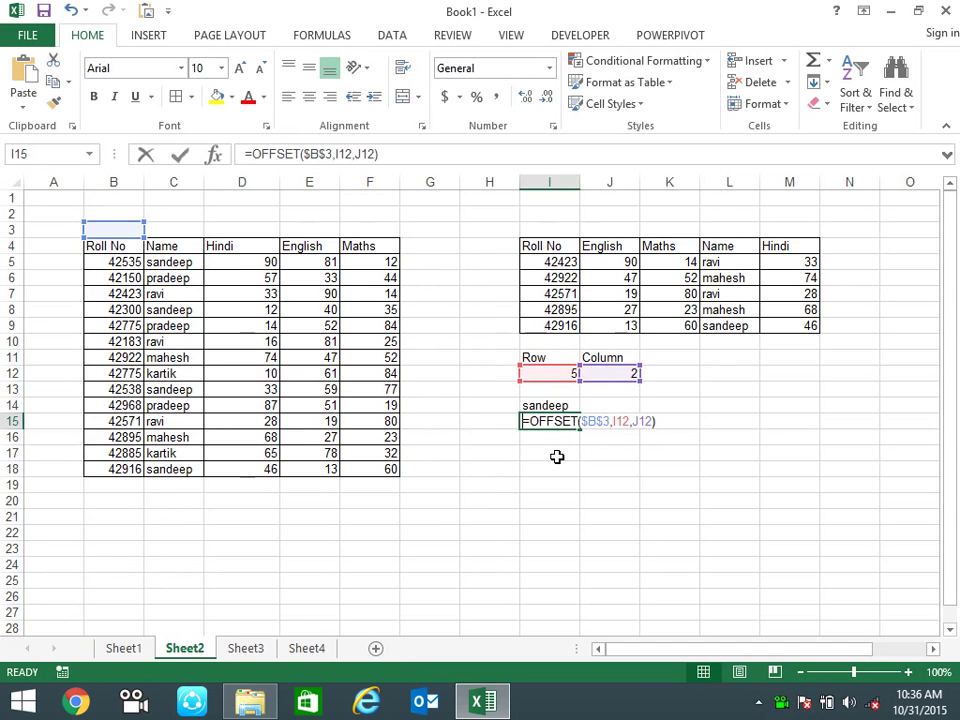
{"action": "left_click_drag", "start_coordinate": [92, 227], "coordinate": [69, 238]}
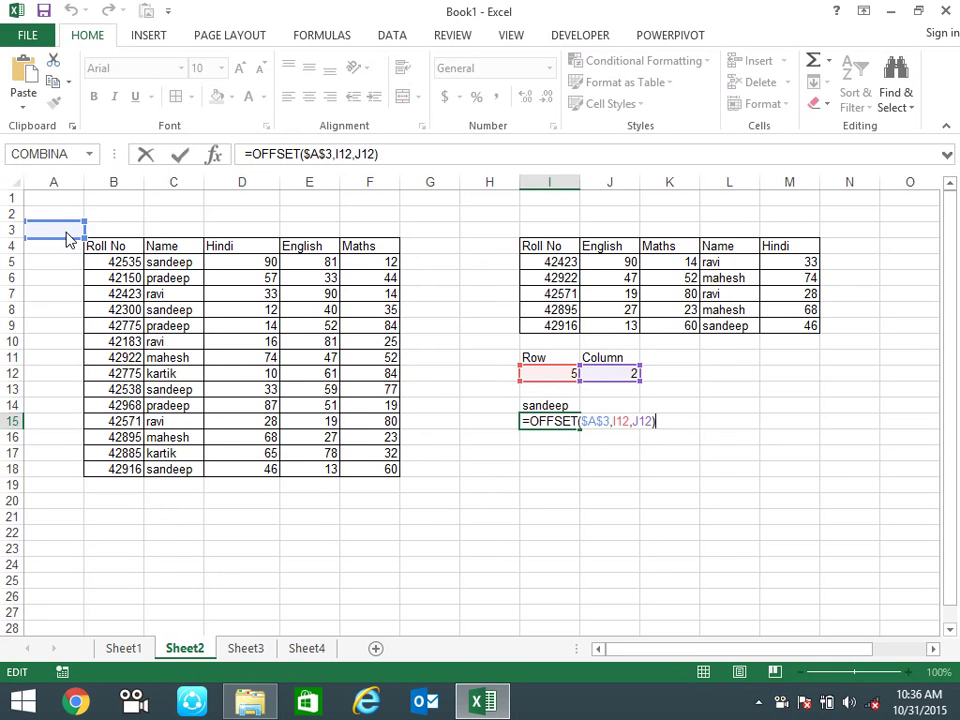
{"action": "key", "text": "Return"}
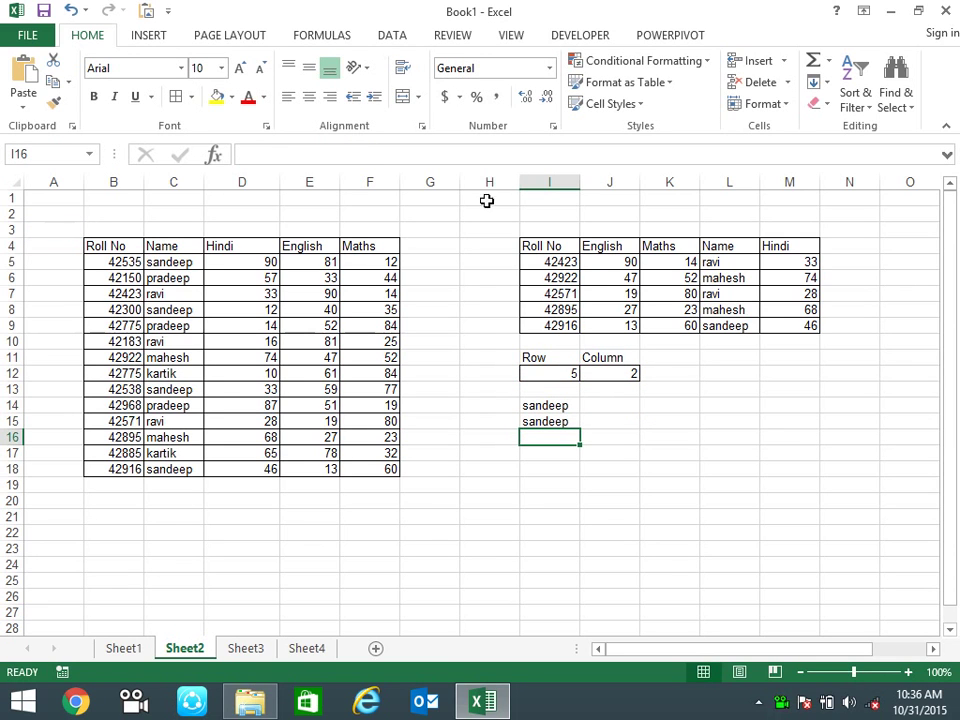
- Try Column values 6 and then 4 in J12
{"action": "left_click", "coordinate": [555, 371]}
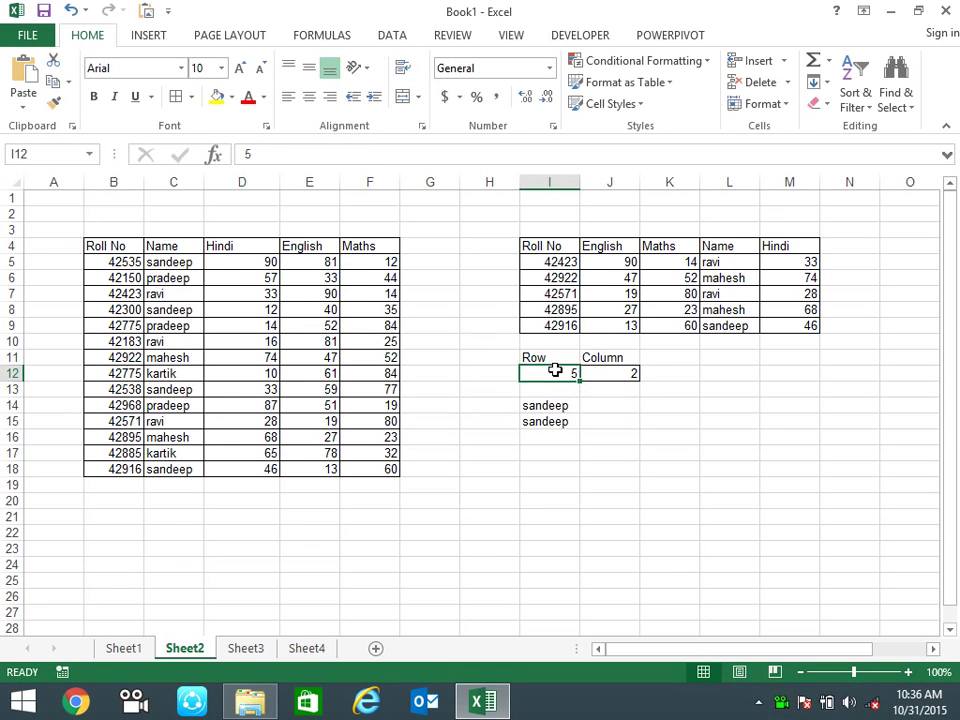
{"action": "key", "text": "Tab"}
{"action": "type", "text": "6"}
{"action": "key", "text": "Return"}
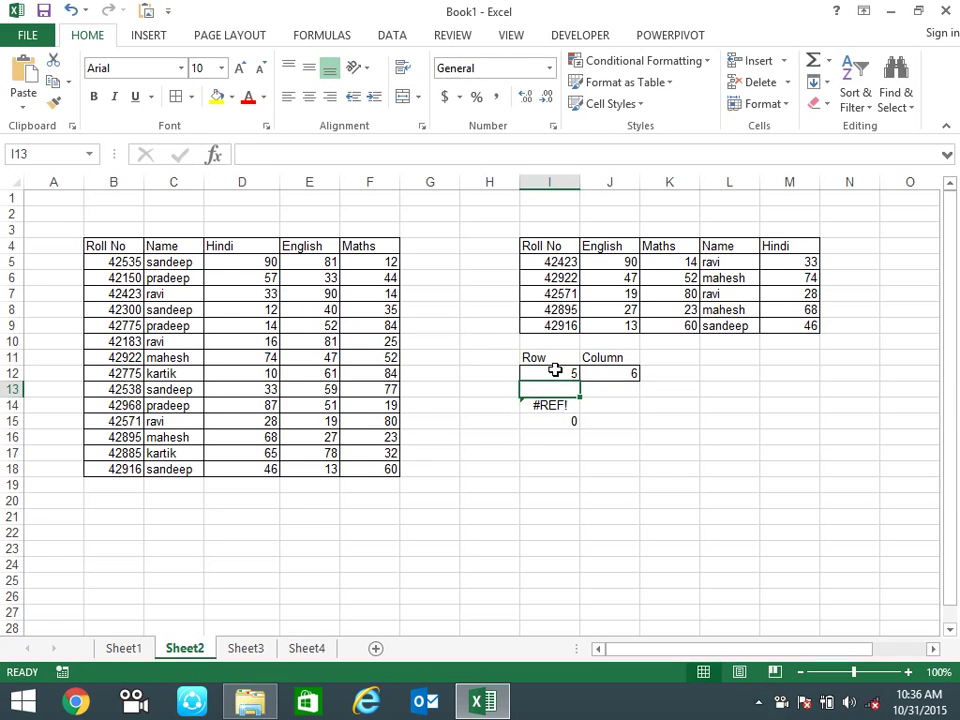
{"action": "left_click", "coordinate": [555, 371]}
{"action": "key", "text": "Tab"}
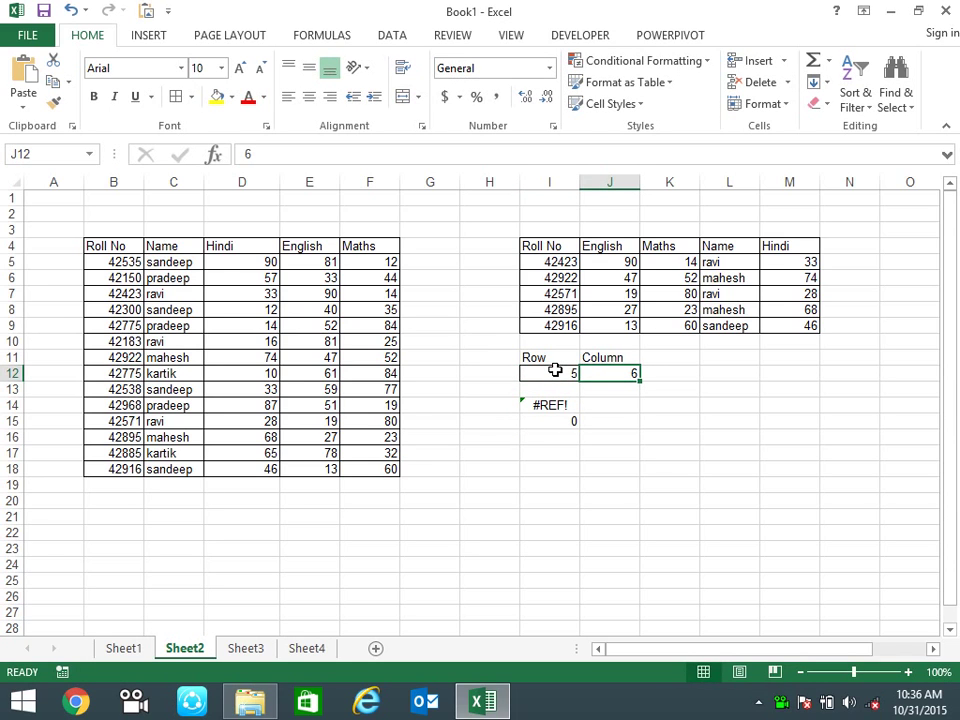
{"action": "type", "text": "4"}
{"action": "key", "text": "Return"}
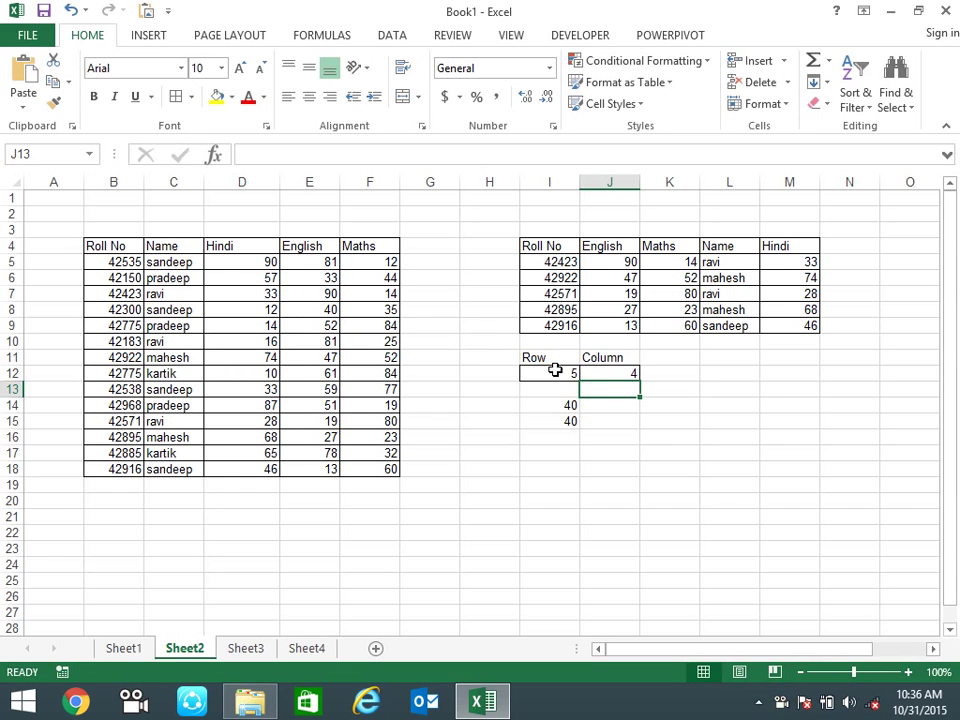
- Set the Row value in I12 to 2, then to 1
{"action": "key", "text": "Up"}
{"action": "key", "text": "Left"}
{"action": "type", "text": "2"}
{"action": "key", "text": "Return"}
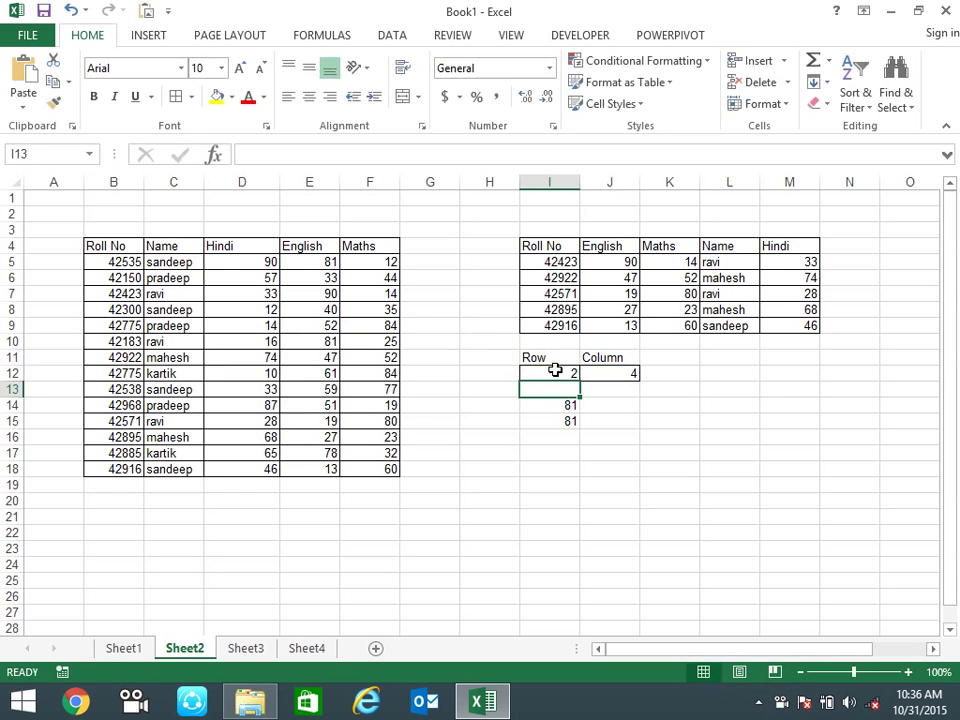
{"action": "left_click", "coordinate": [555, 371]}
{"action": "type", "text": "1"}
{"action": "key", "text": "Return"}
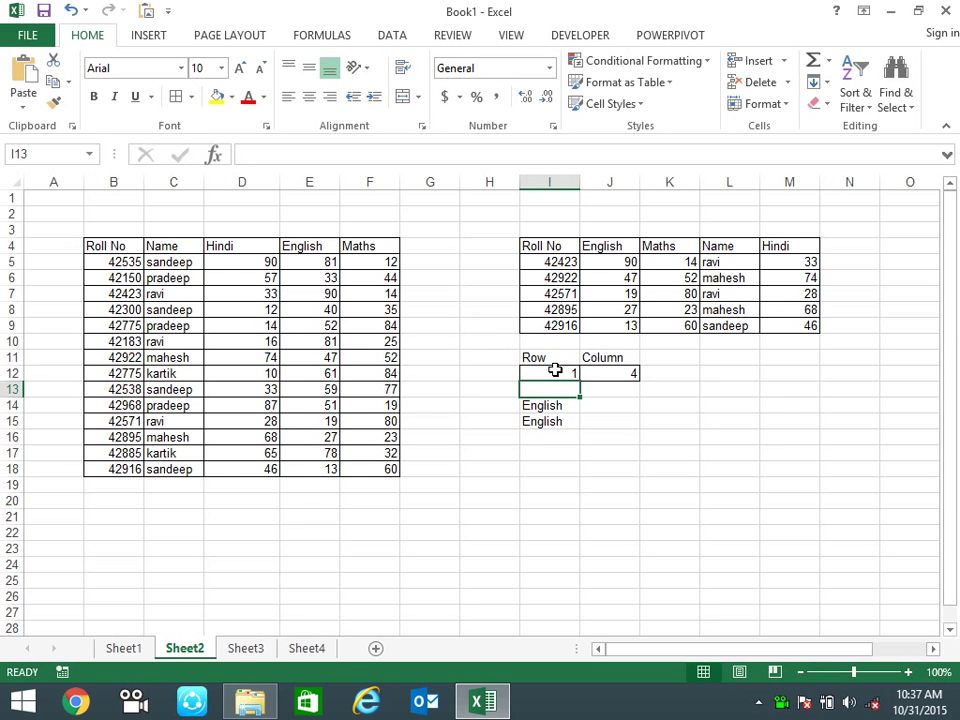
- Re-anchor the I15 OFFSET formula at $B$4 so it returns 12
{"action": "left_click", "coordinate": [545, 425]}
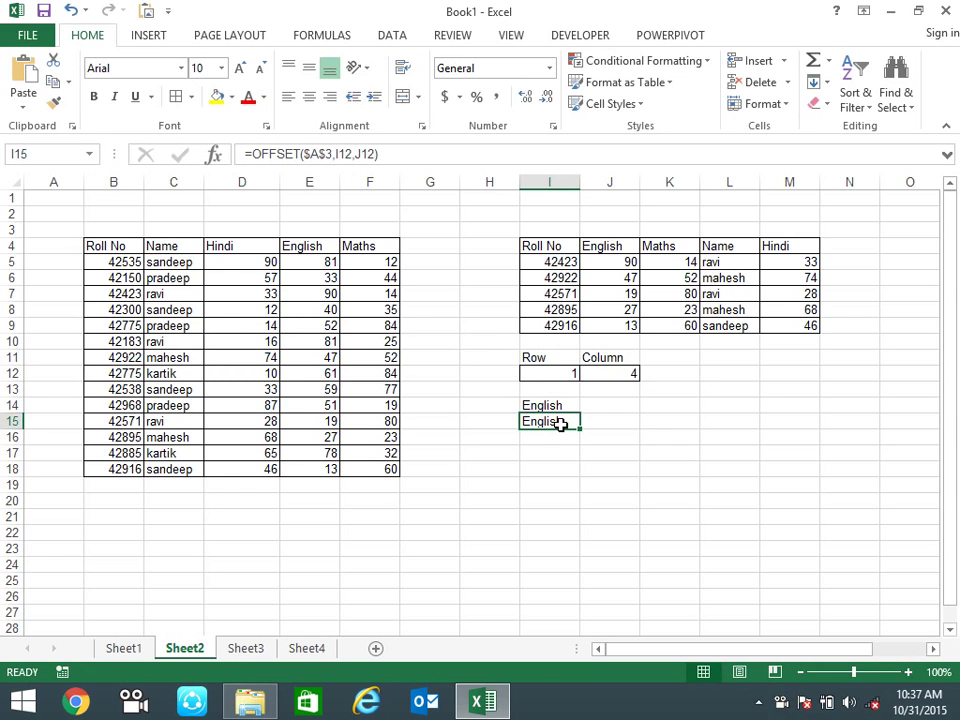
{"action": "double_click", "coordinate": [561, 425]}
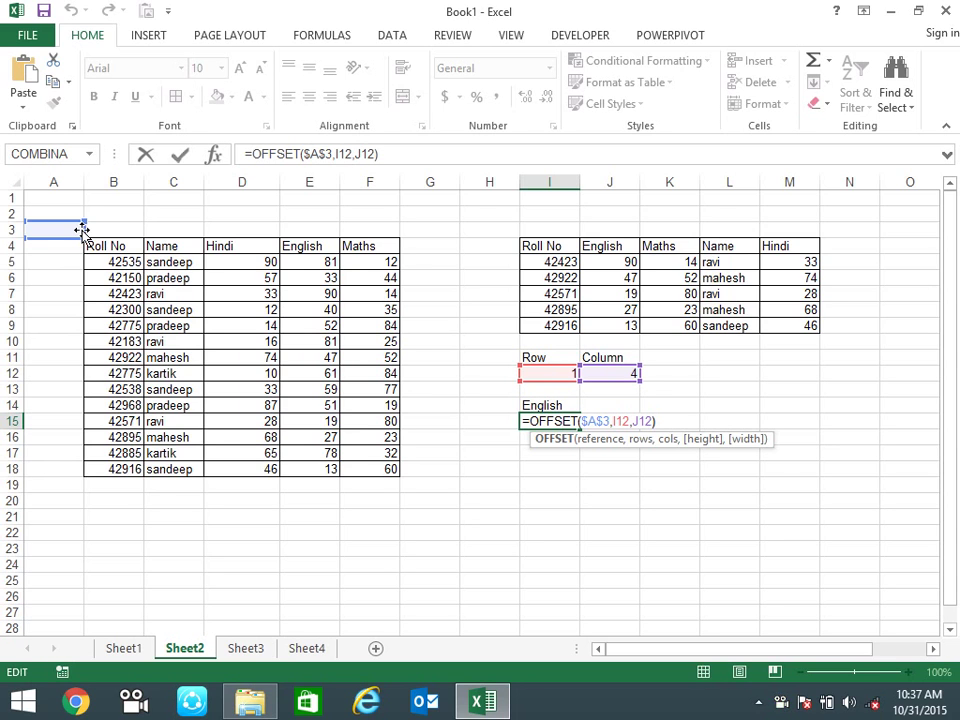
{"action": "left_click_drag", "start_coordinate": [82, 231], "coordinate": [122, 247]}
{"action": "key", "text": "Return"}
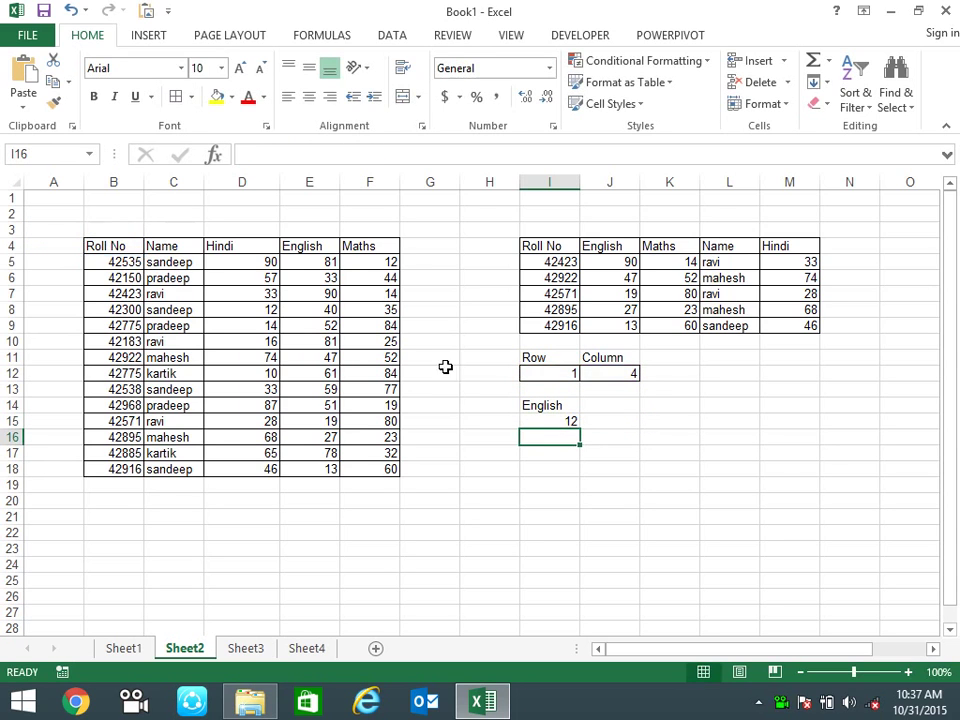
{"action": "left_click", "coordinate": [572, 375]}
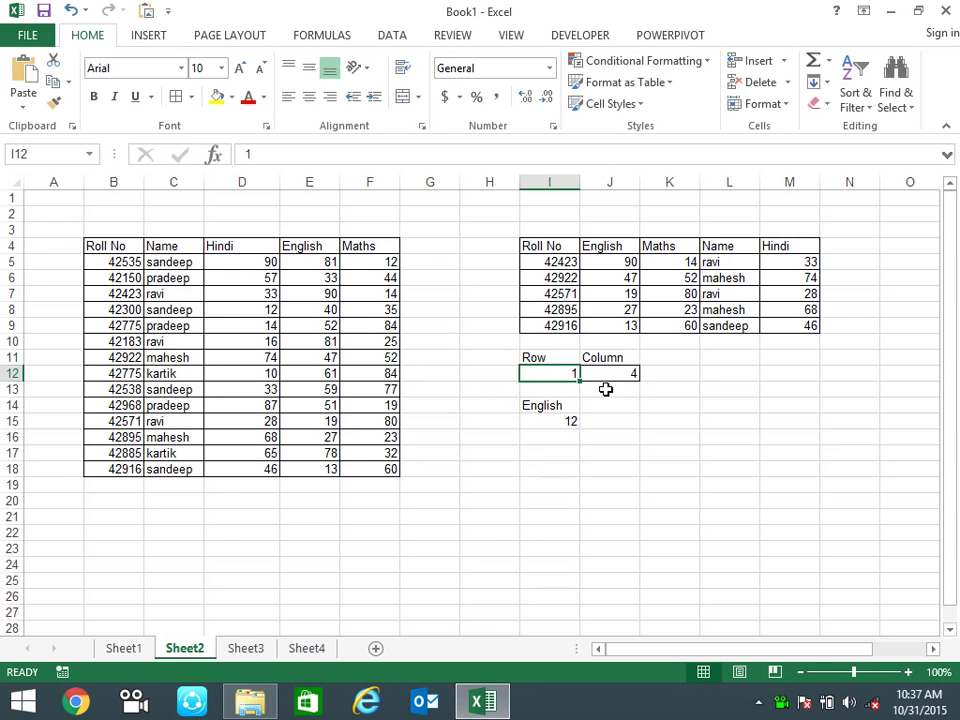
{"action": "left_click", "coordinate": [605, 374]}
- Step from B4 through the table to count the row and column offsets, then reopen I15's formula
{"action": "left_click", "coordinate": [99, 248]}
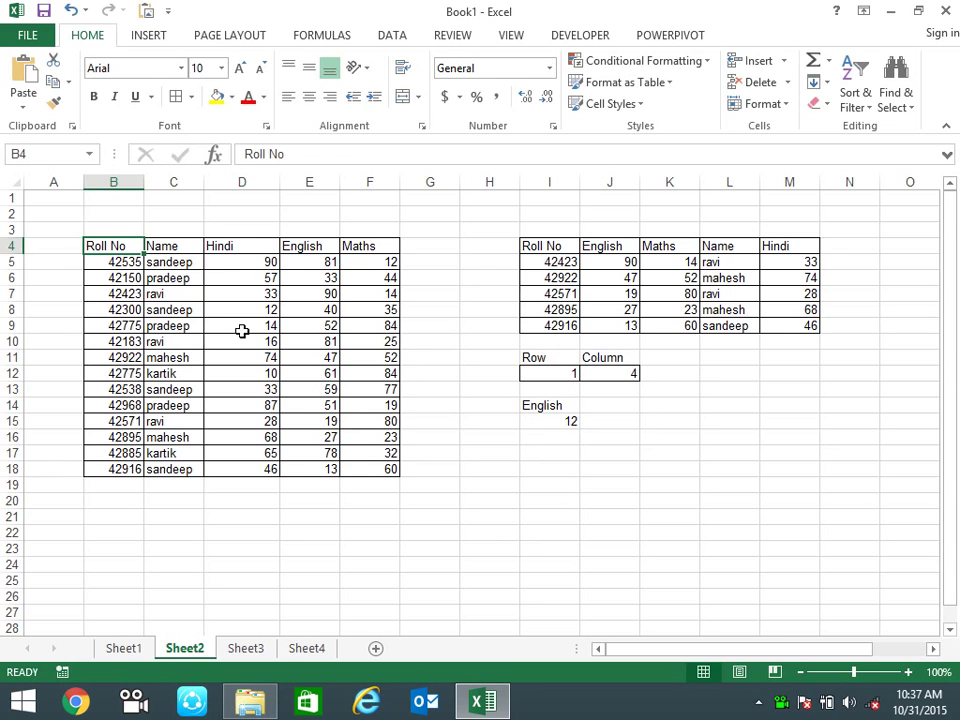
{"action": "key", "text": "Down"}
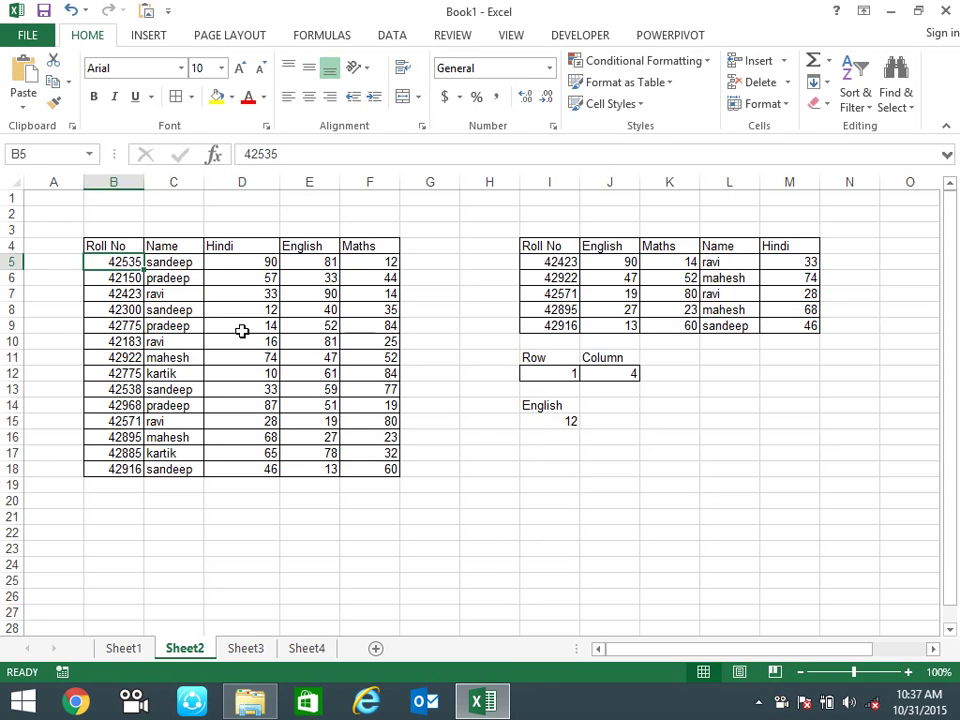
{"action": "key", "text": "Right"}
{"action": "key", "text": "Right"}
{"action": "key", "text": "Right"}
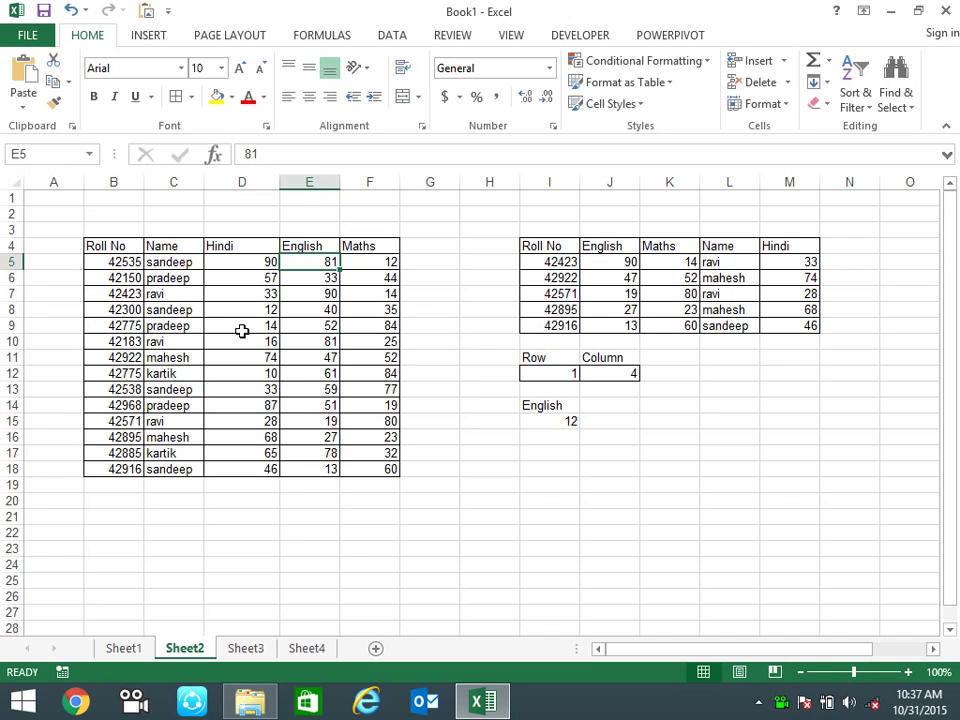
{"action": "key", "text": "Right"}
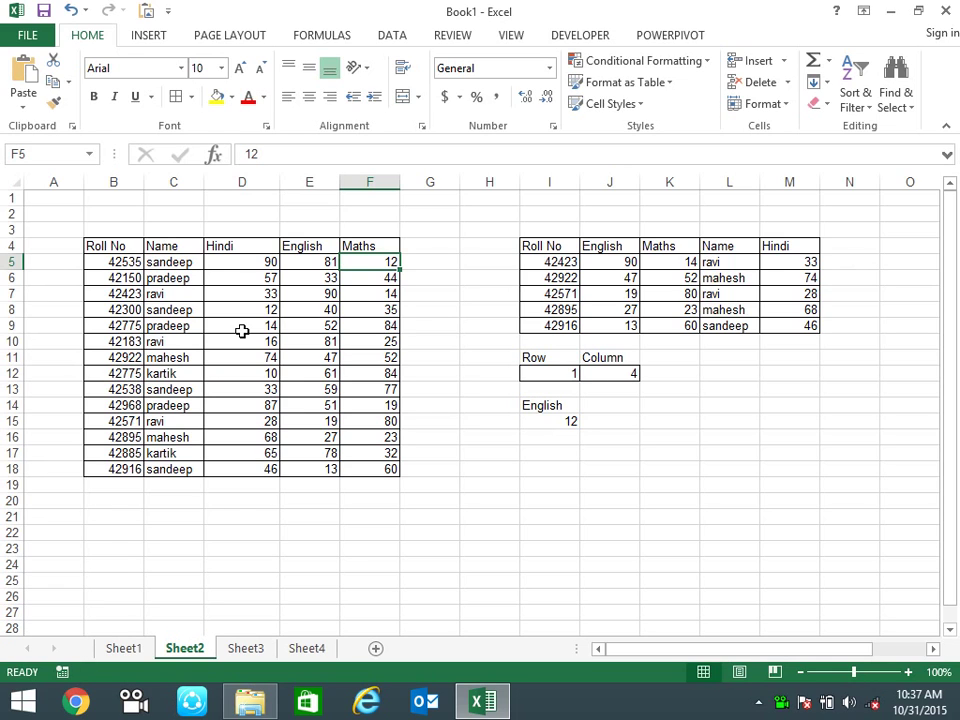
{"action": "key", "text": "Down"}
{"action": "key", "text": "Down"}
{"action": "key", "text": "Down"}
{"action": "key", "text": "Down"}
{"action": "key", "text": "Down"}
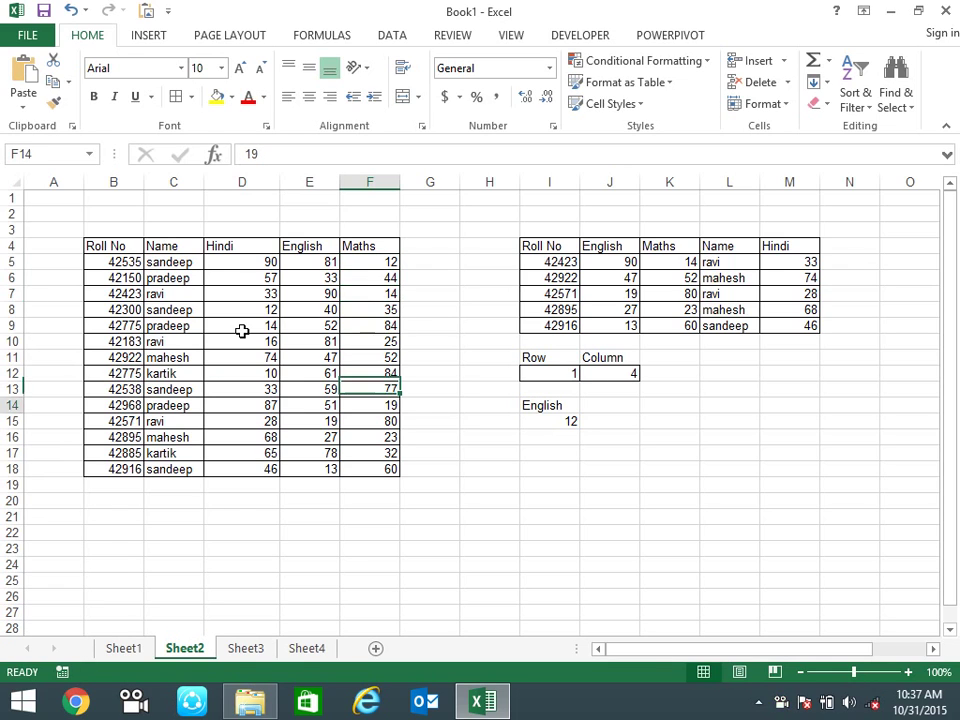
{"action": "key", "text": "Down"}
{"action": "key", "text": "Right"}
{"action": "key", "text": "Right"}
{"action": "key", "text": "Right"}
{"action": "key", "text": "F2"}
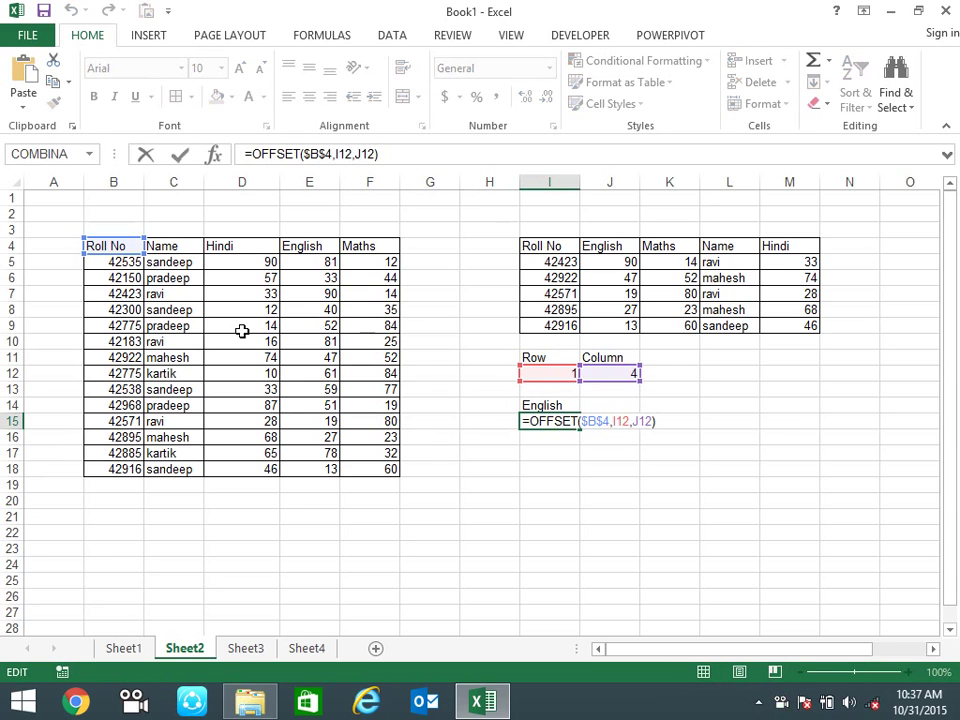
- Abandon the I15 edit and set the Column offset in J12 to 3
{"action": "type", "text": ","}
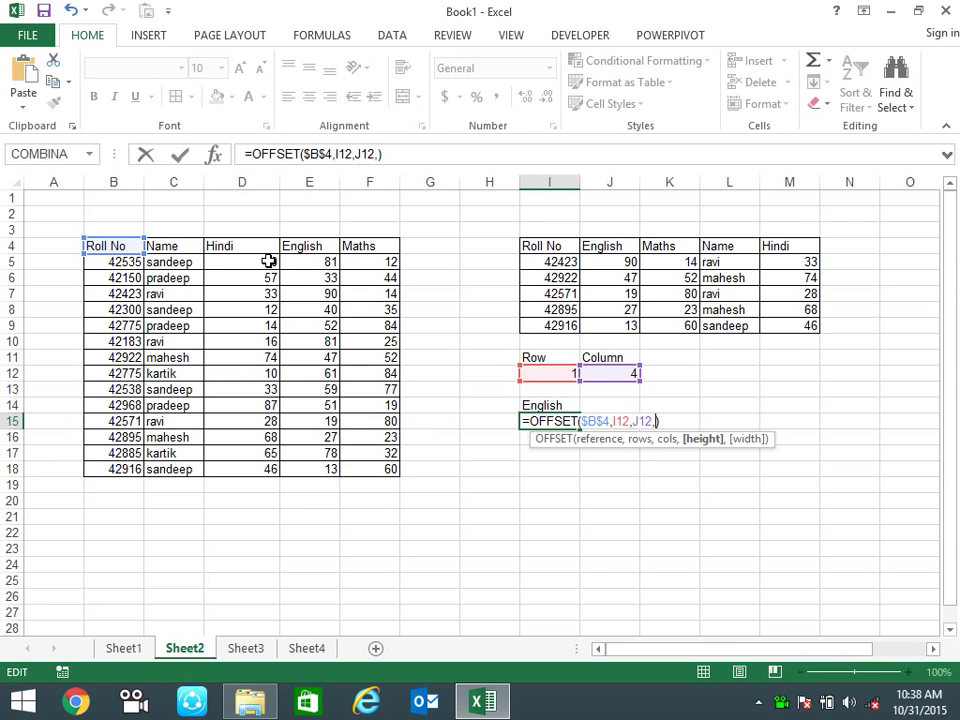
{"action": "key", "text": "ctrl+Return"}
{"action": "left_click", "coordinate": [612, 376]}
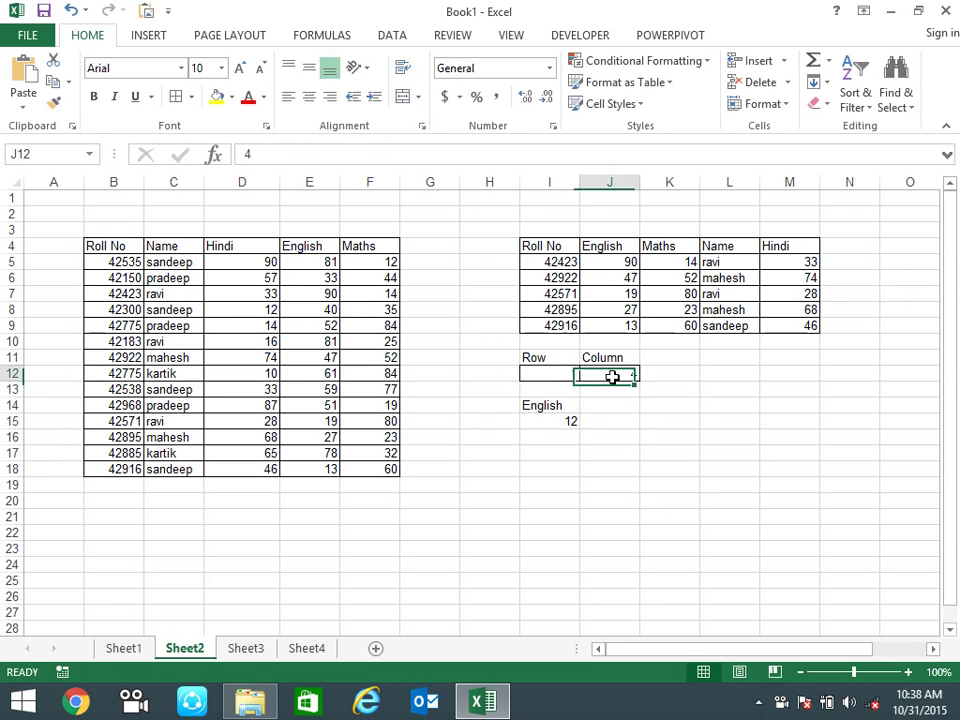
{"action": "type", "text": "3"}
{"action": "key", "text": "Return"}
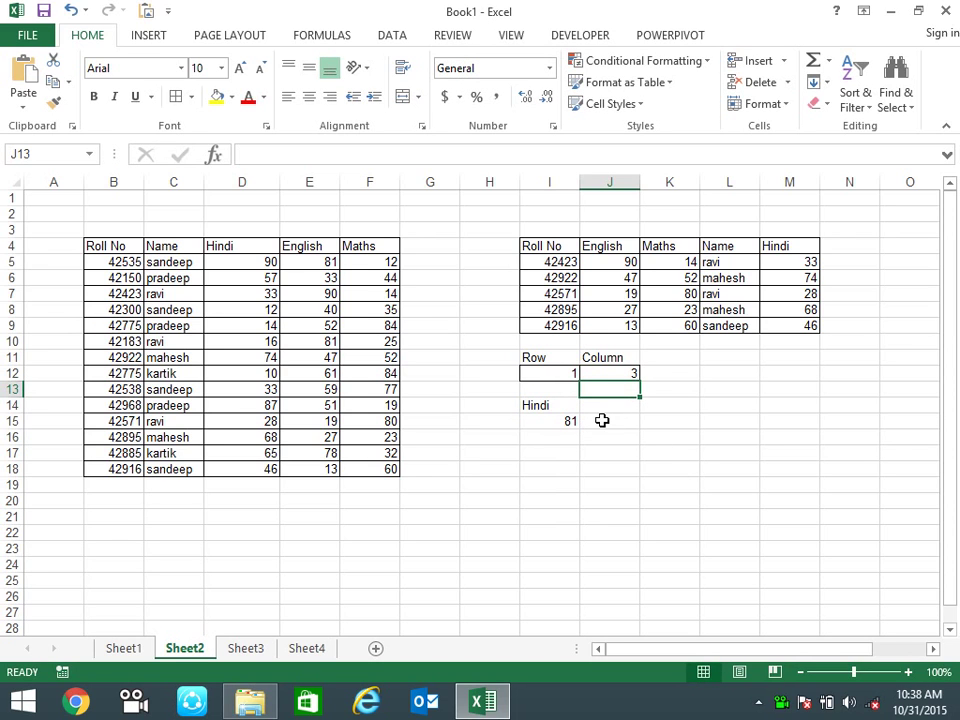
- Change the Column offset to 2 and trace from B4 to D5 to verify the 90 result
{"action": "key", "text": "Up"}
{"action": "key", "text": "Up"}
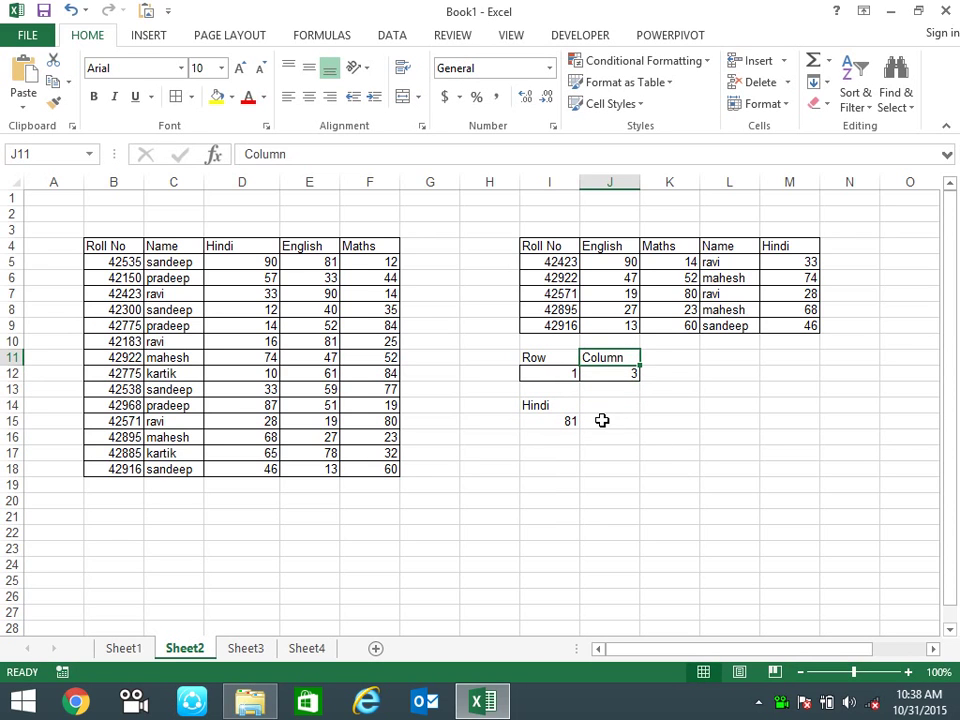
{"action": "key", "text": "Down"}
{"action": "type", "text": "2"}
{"action": "key", "text": "Return"}
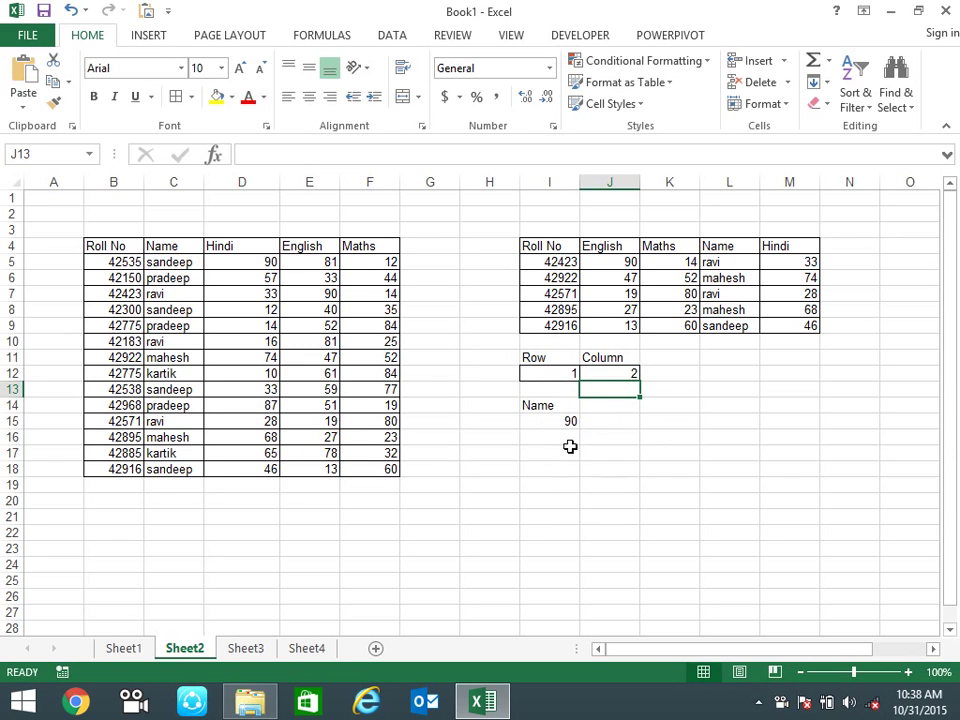
{"action": "left_click", "coordinate": [563, 422]}
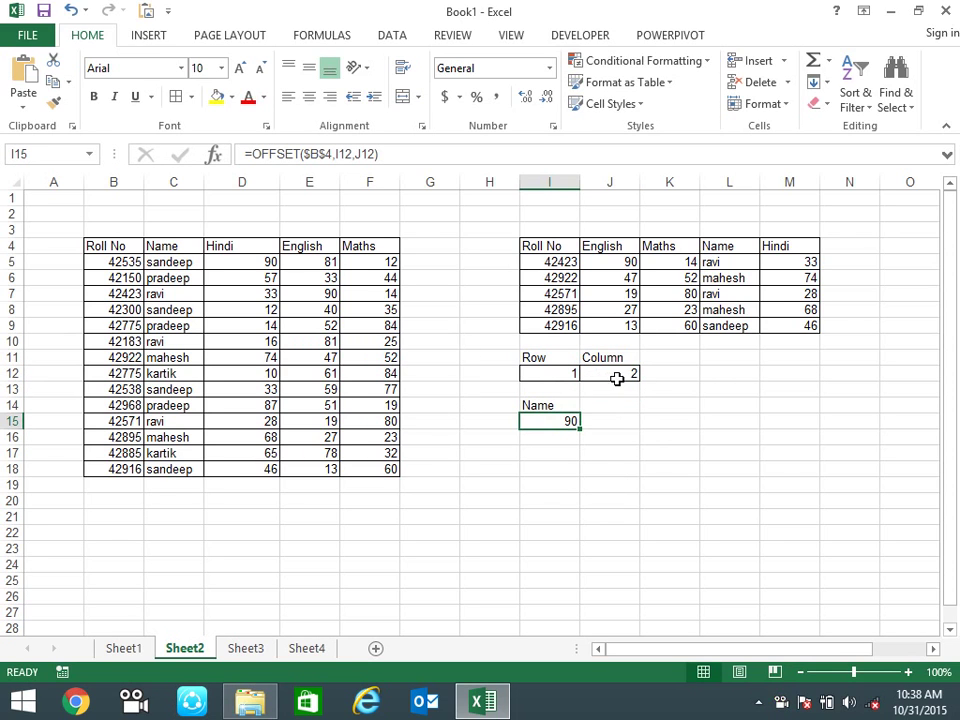
{"action": "left_click", "coordinate": [111, 246]}
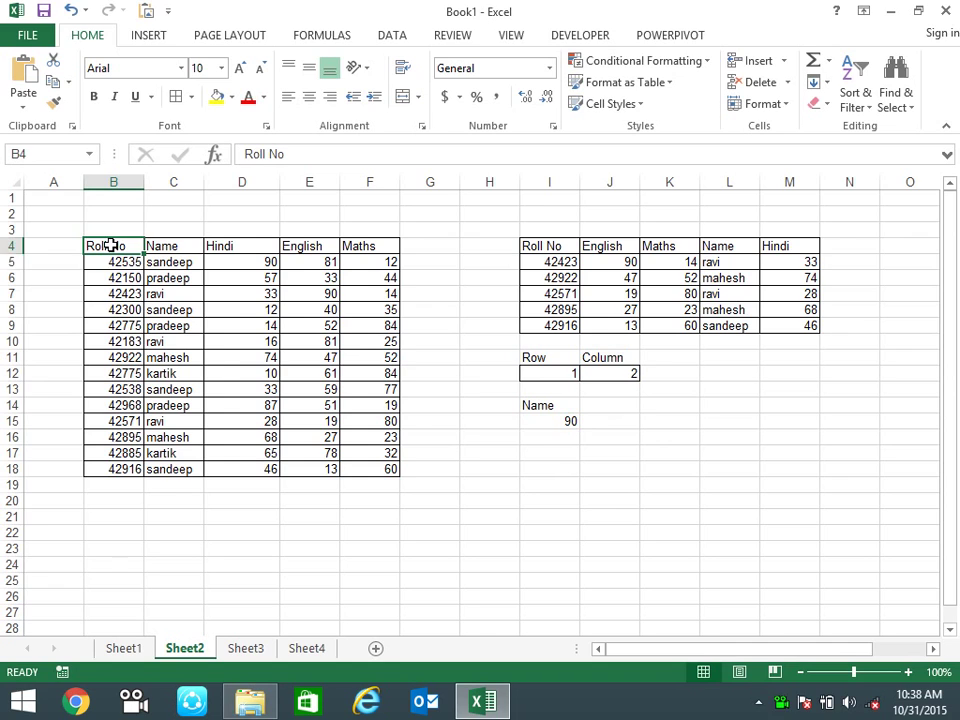
{"action": "key", "text": "Down"}
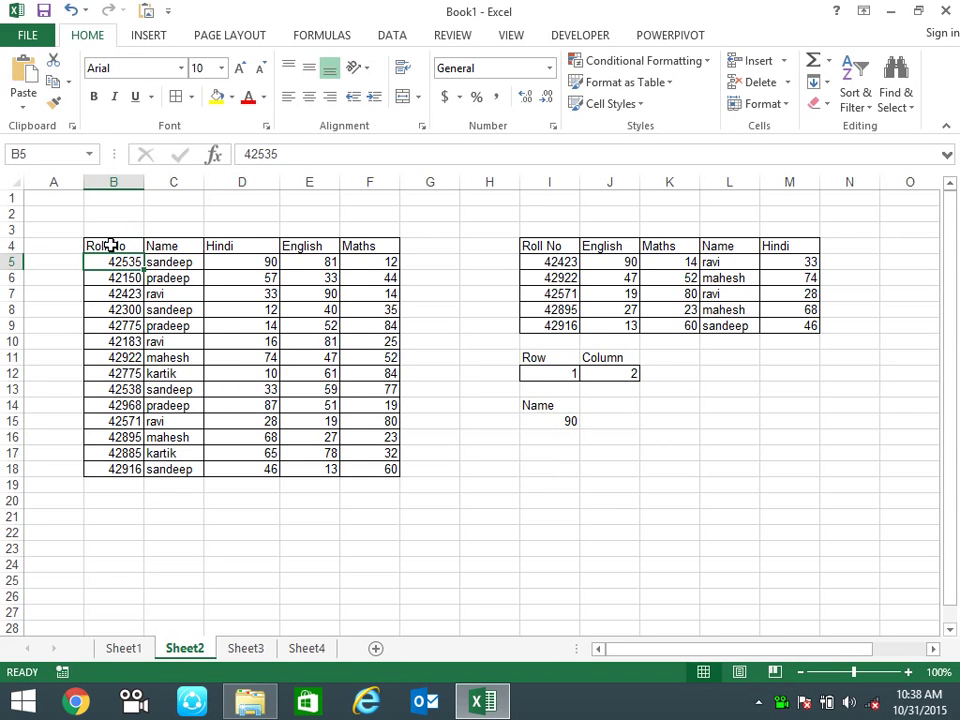
{"action": "key", "text": "Right"}
{"action": "key", "text": "Right"}
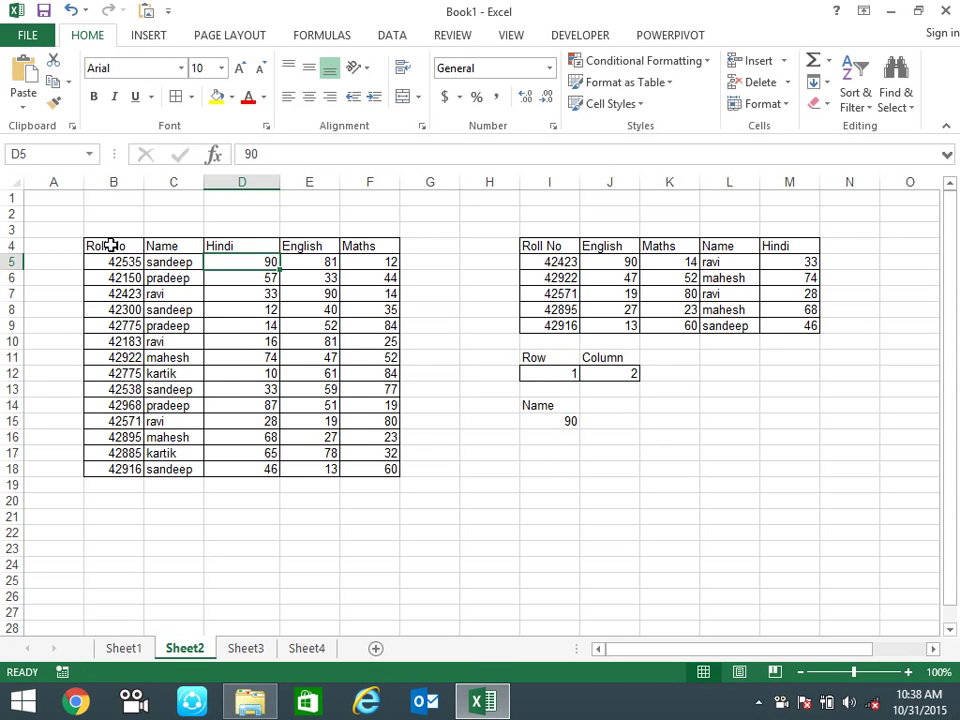
- Shade the score block D5:E8 yellow
{"action": "key", "text": "shift+Down"}
{"action": "key", "text": "shift+Down"}
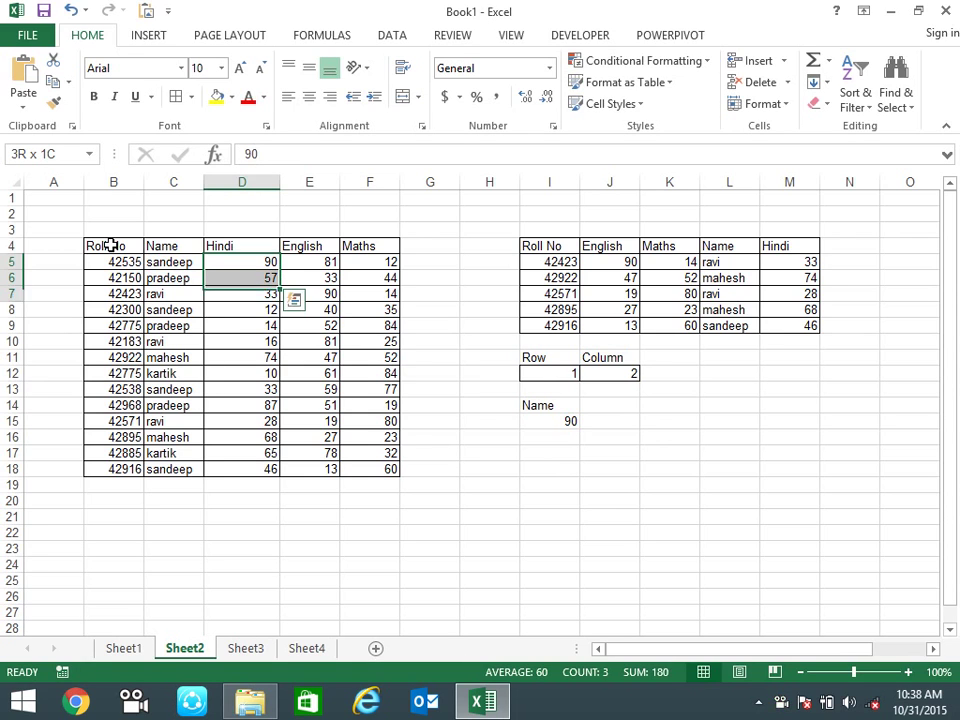
{"action": "key", "text": "shift+Down"}
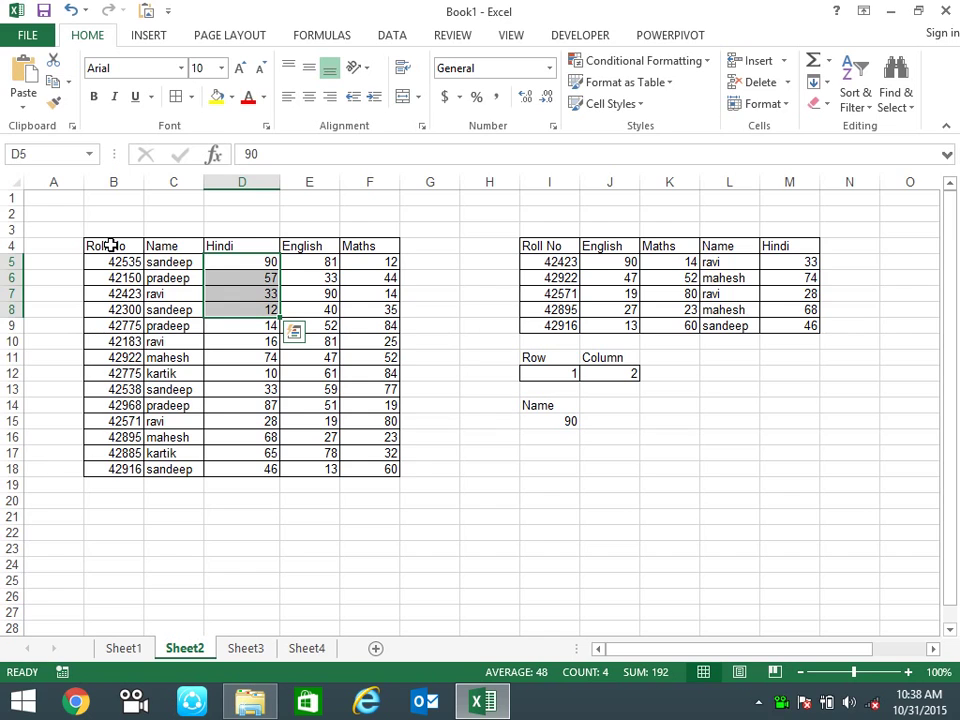
{"action": "key", "text": "shift+Right"}
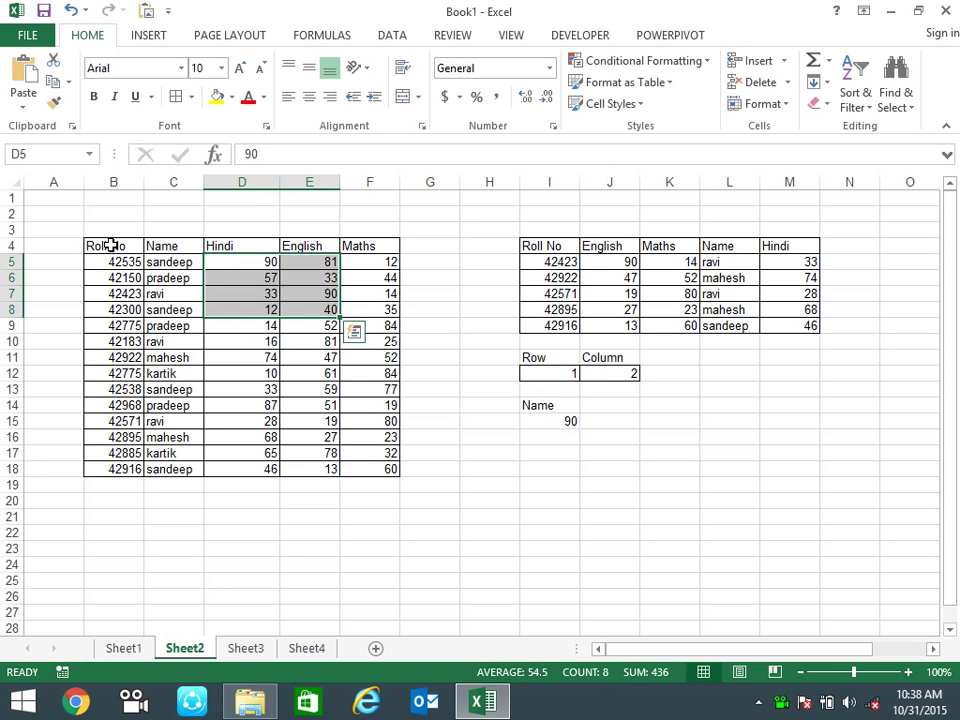
{"action": "left_click", "coordinate": [215, 97]}
- Extend I15 to =OFFSET($B$4,I12,J12,4,2), which shows #VALUE!
{"action": "left_click", "coordinate": [572, 418]}
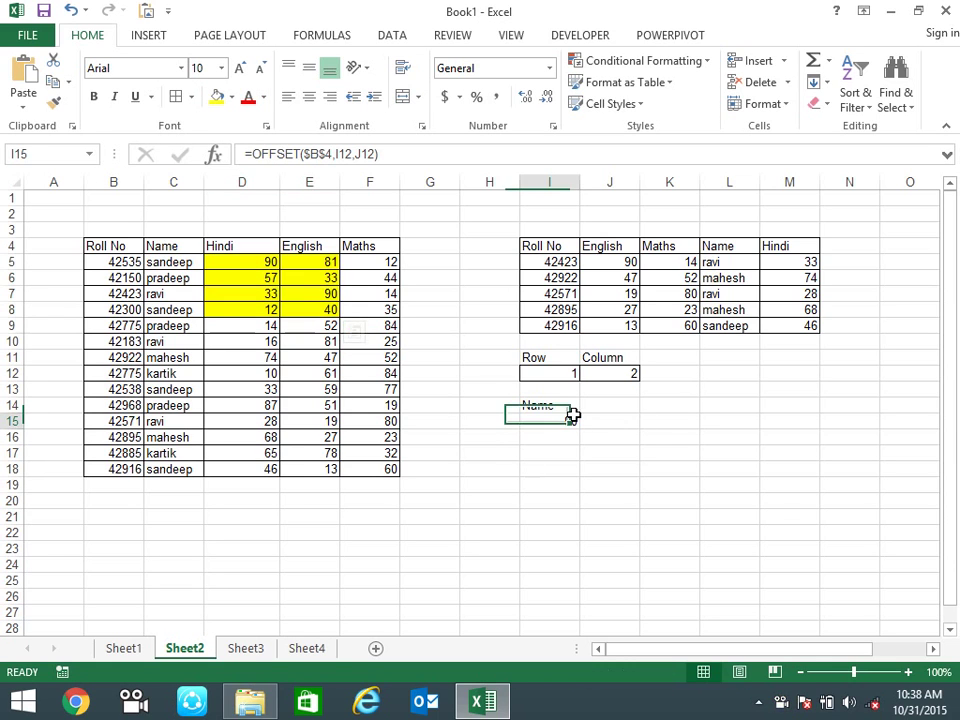
{"action": "key", "text": "F2"}
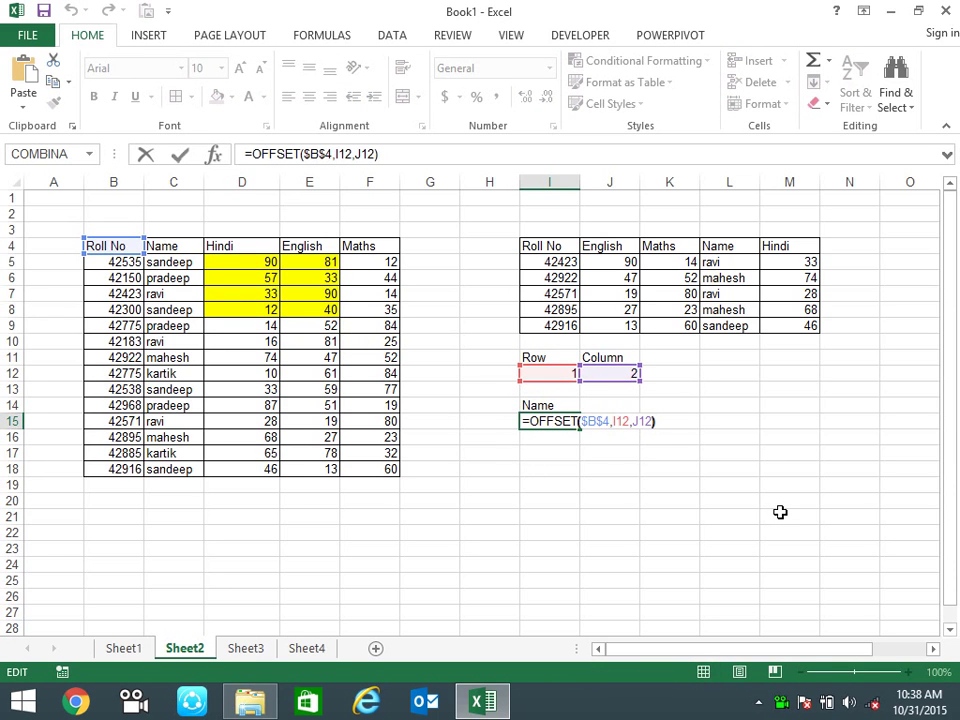
{"action": "key", "text": "Left"}
{"action": "type", "text": ",4"}
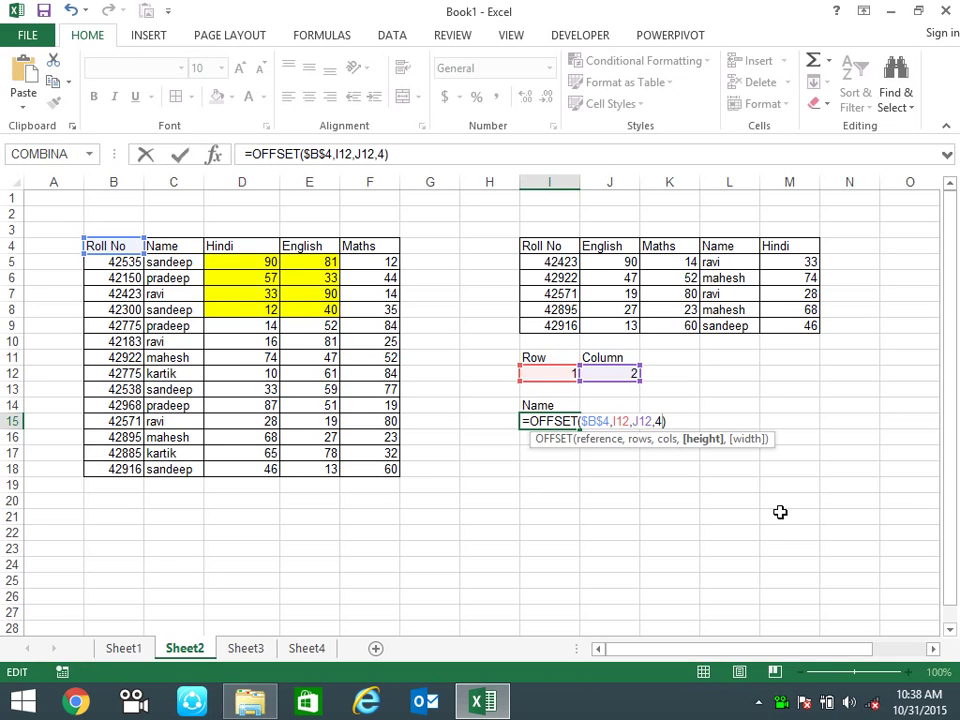
{"action": "type", "text": ",2"}
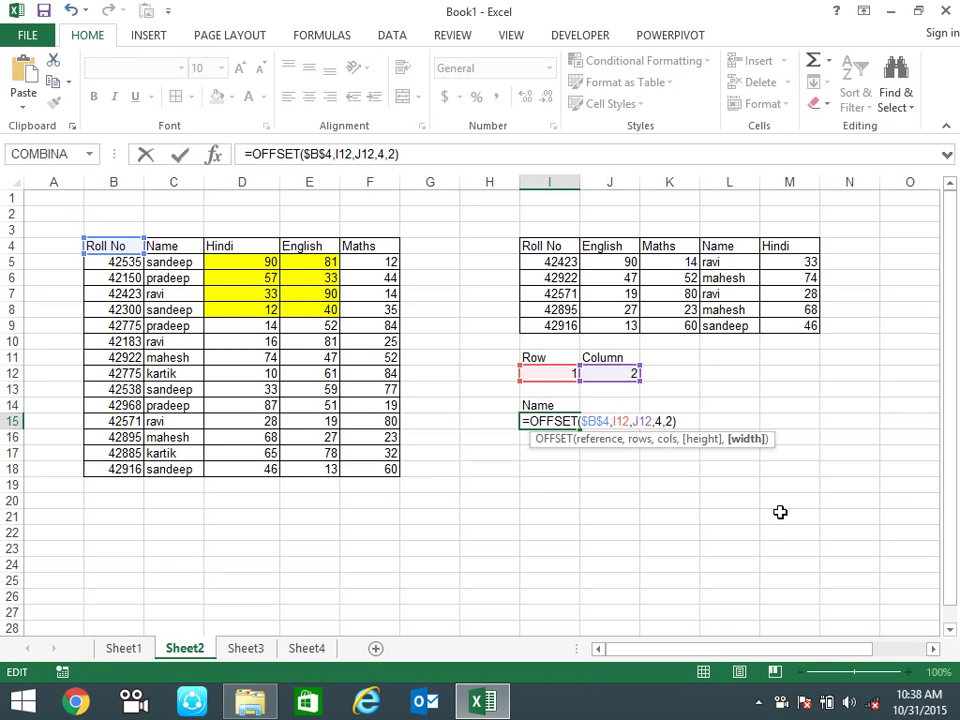
{"action": "key", "text": "Return"}
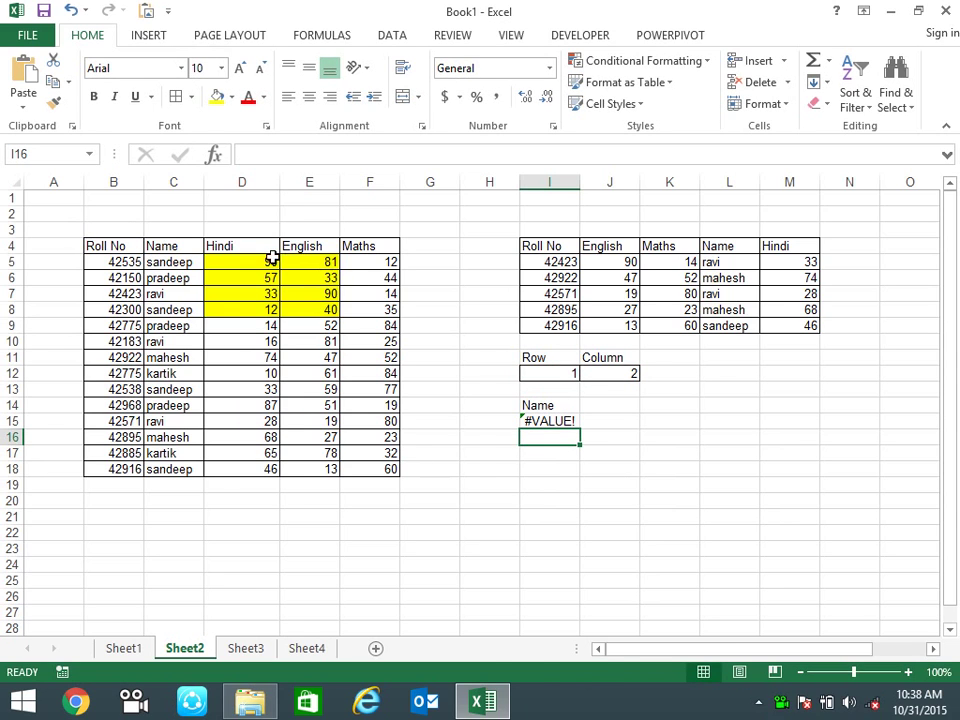
{"action": "left_click_drag", "start_coordinate": [268, 261], "coordinate": [326, 314]}
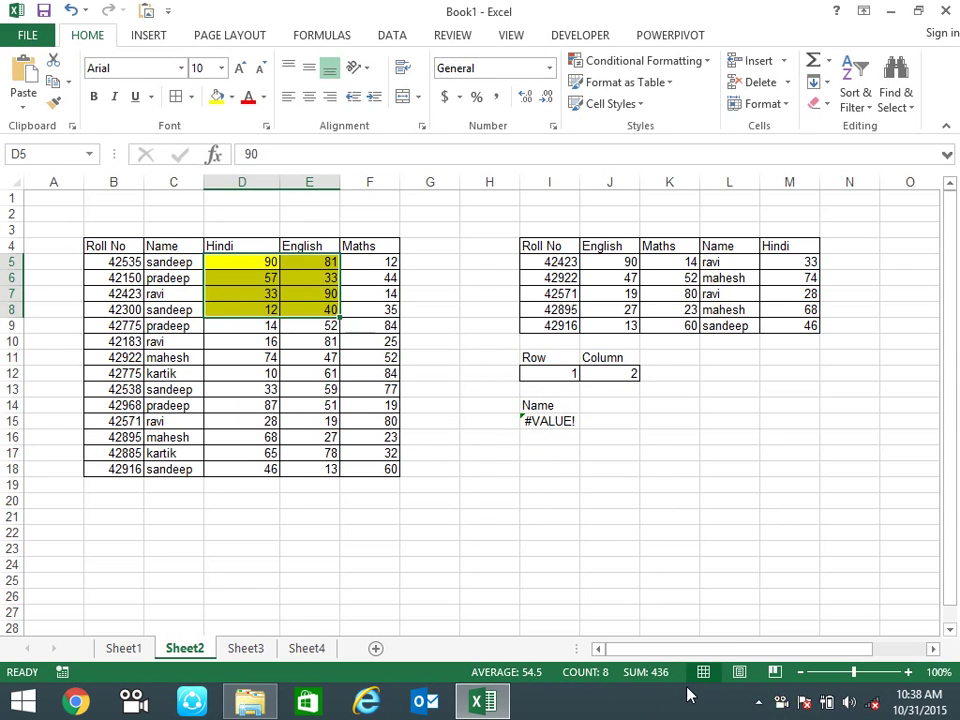
{"action": "left_click", "coordinate": [556, 423]}
- Wrap I15 in SUM to get =SUM(OFFSET($B$4,I12,J12,4,2)), totalling 436
{"action": "key", "text": "F2"}
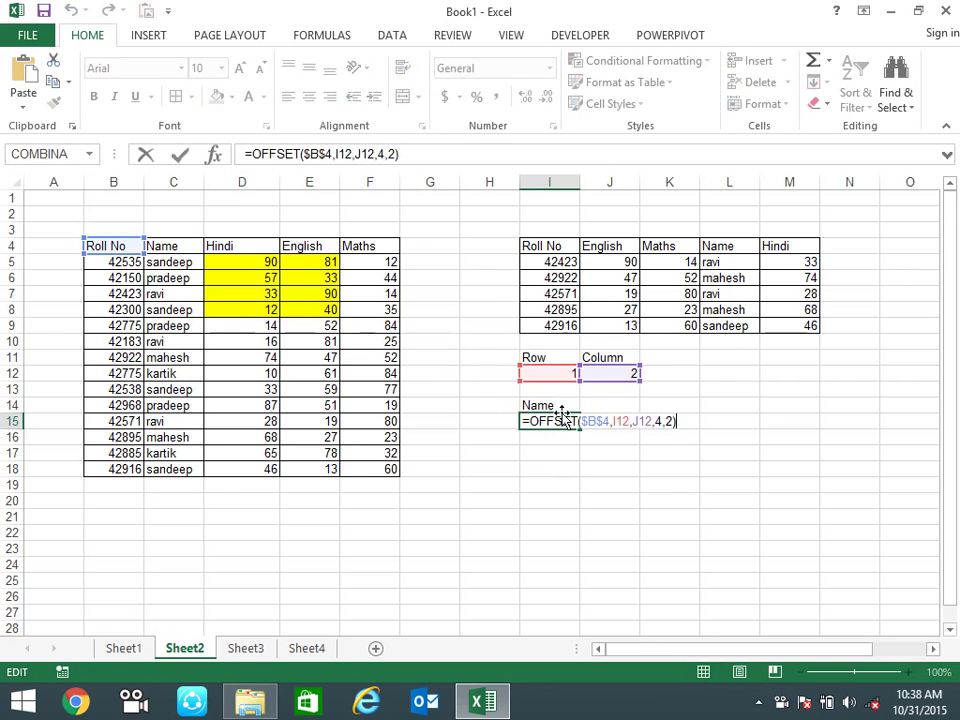
{"action": "left_click", "coordinate": [530, 421]}
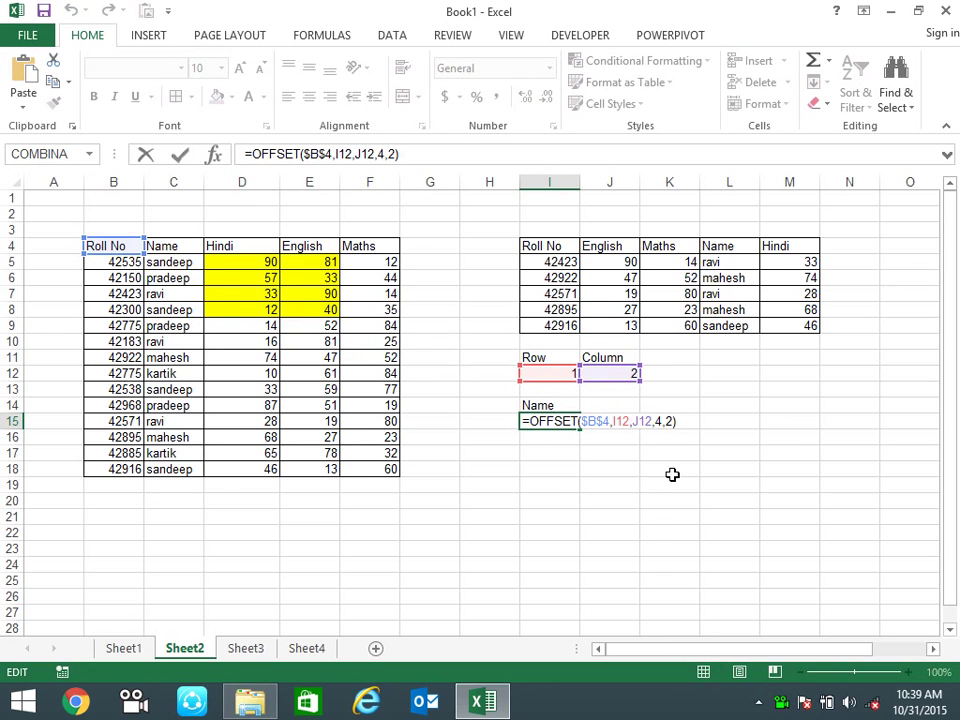
{"action": "type", "text": "sum"}
{"action": "key", "text": "Tab"}
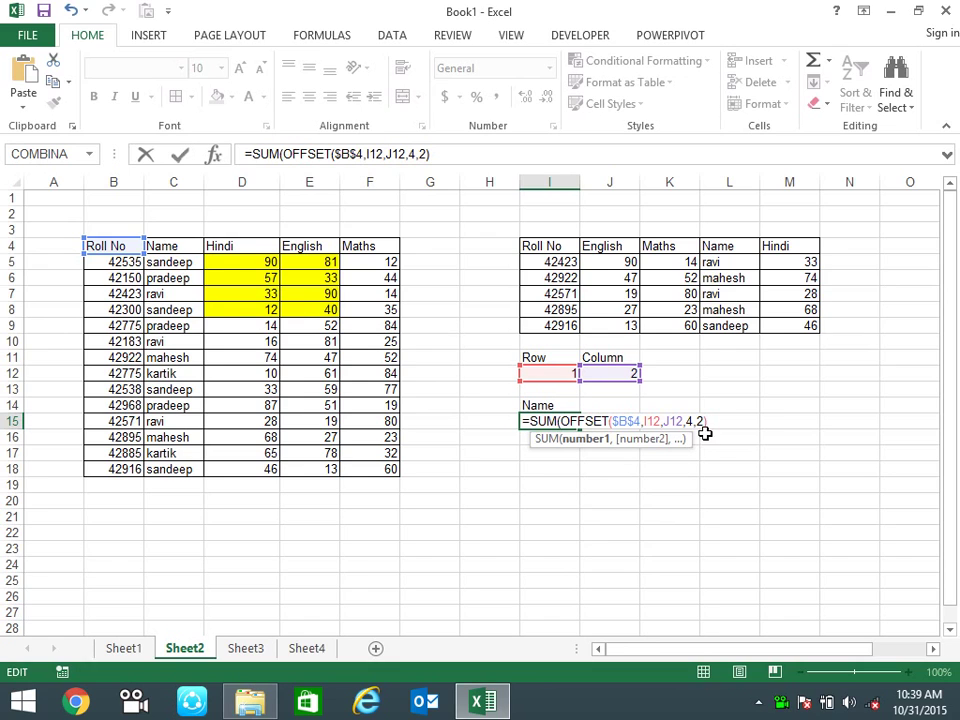
{"action": "left_click", "coordinate": [709, 423]}
{"action": "type", "text": ")"}
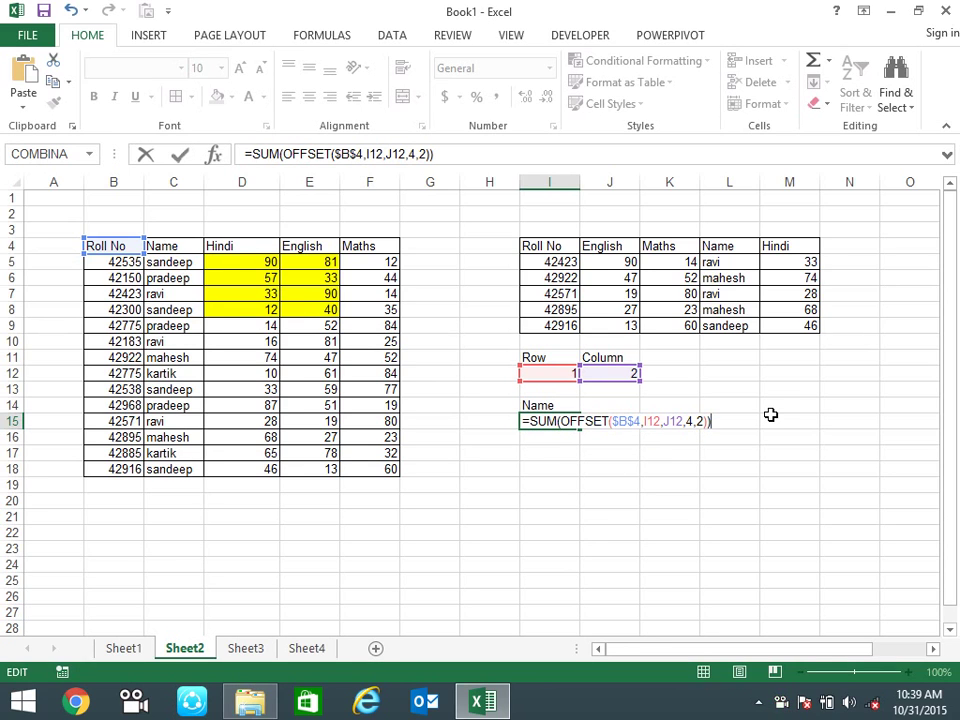
{"action": "key", "text": "Return"}
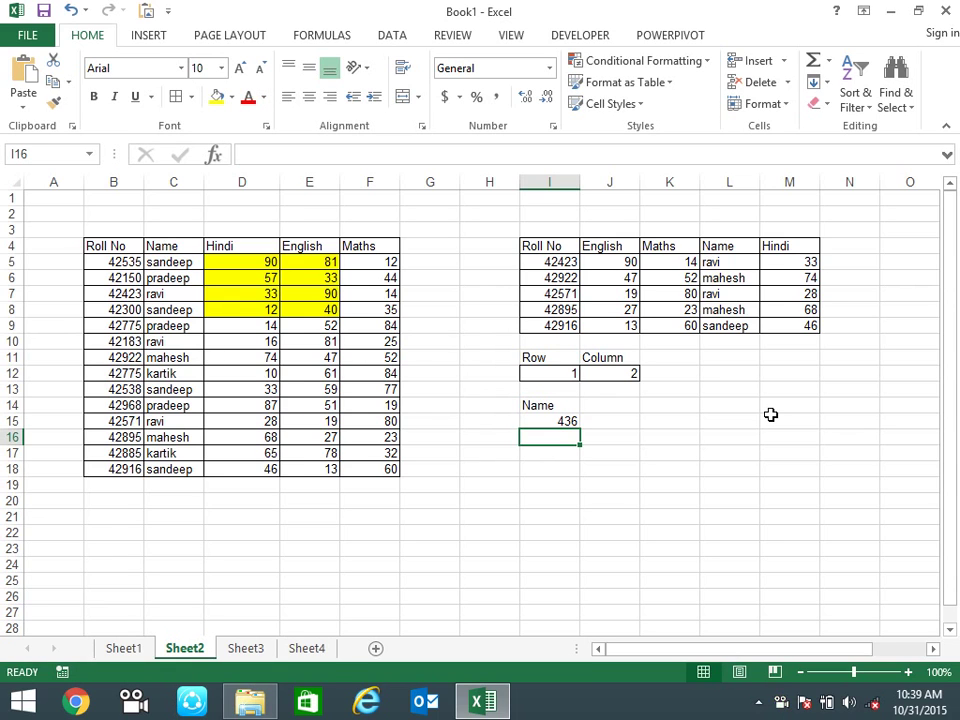
{"action": "double_click", "coordinate": [558, 421]}
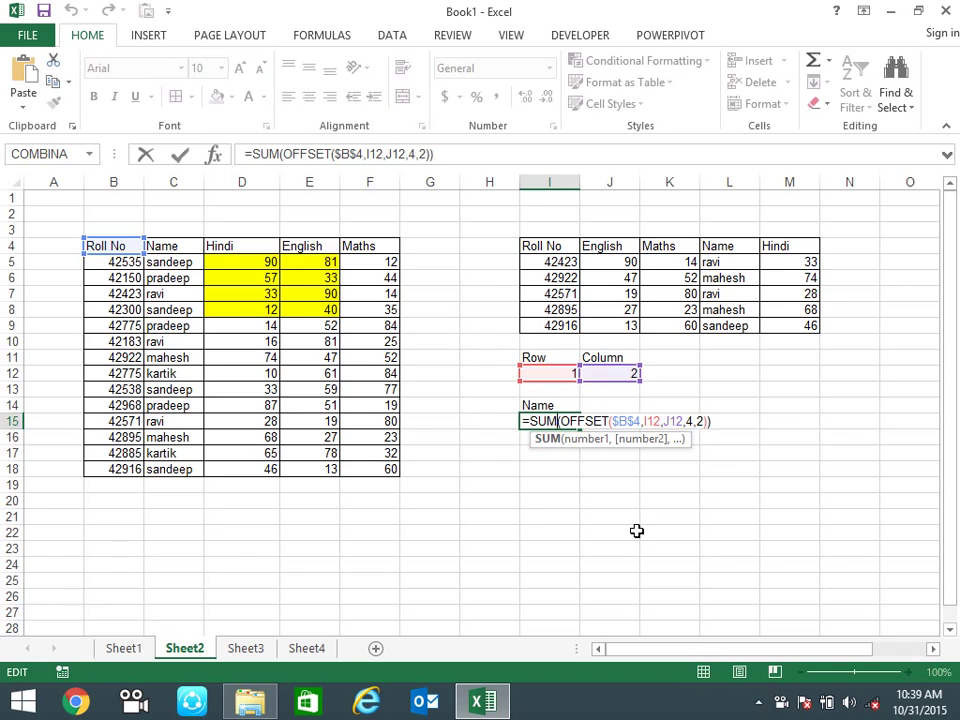
{"action": "key", "text": "Return"}
{"action": "left_click", "coordinate": [559, 421]}
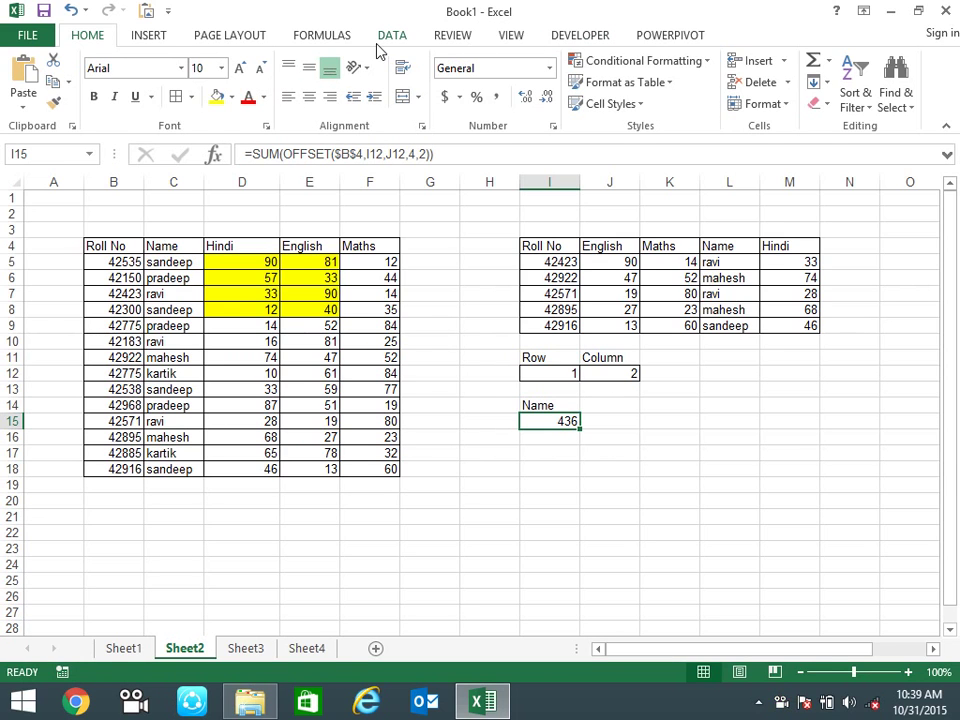
- Browse the Lookup & Reference function list on the Formulas ribbon, then dismiss it
{"action": "left_click", "coordinate": [322, 35]}
{"action": "left_click", "coordinate": [369, 66]}
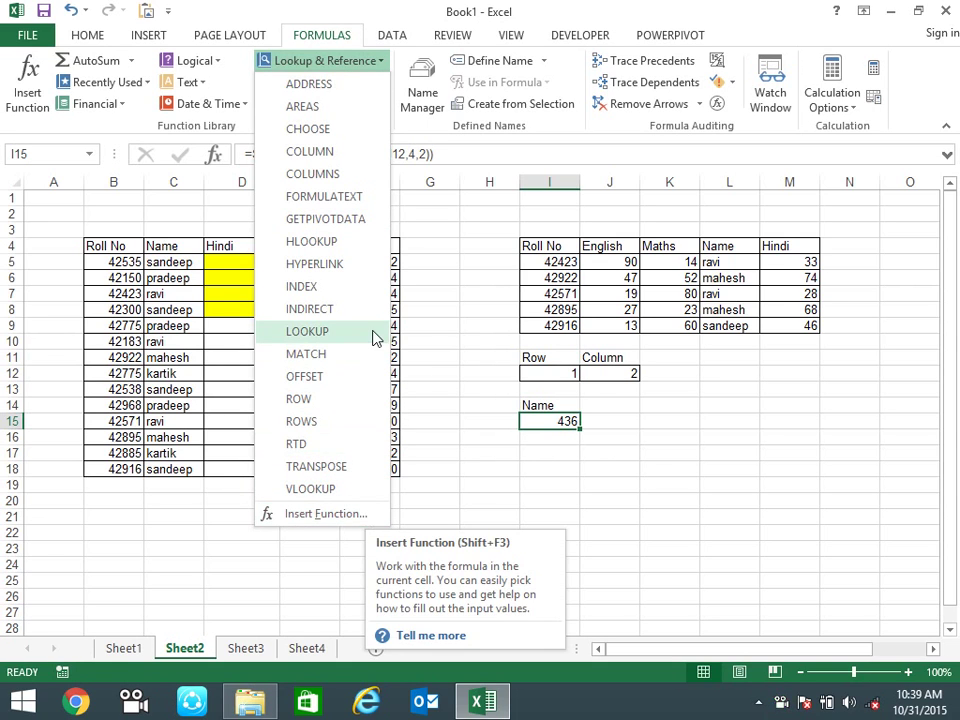
{"action": "left_click", "coordinate": [688, 557]}
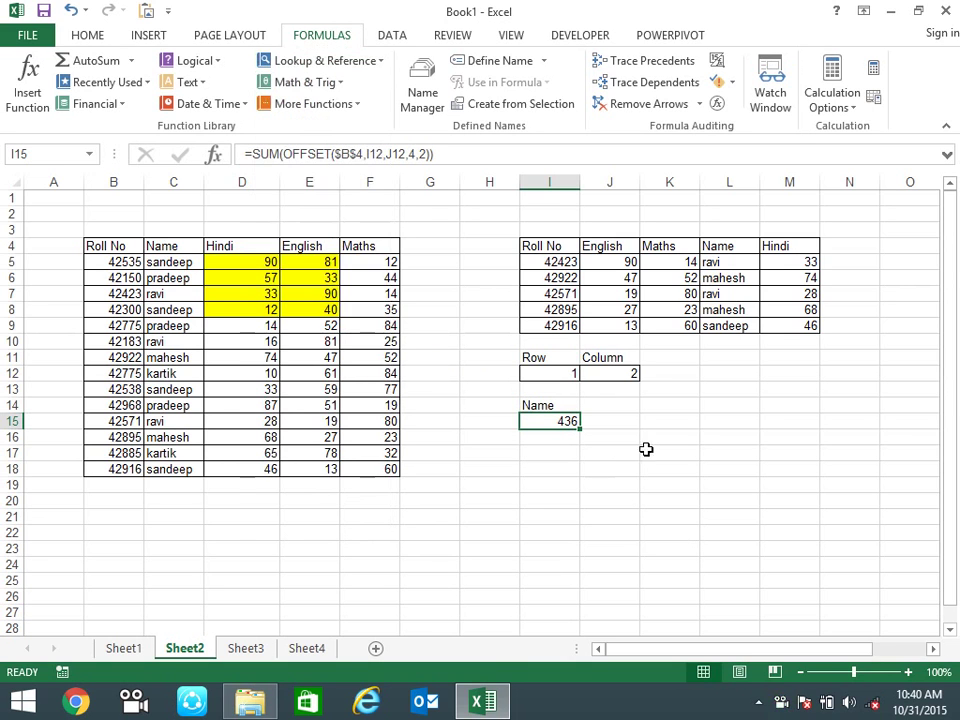
- Close Book1 without saving and open FORMULA INTRO from the training subfolder in E:\excel\extra
{"action": "left_click", "coordinate": [945, 12]}
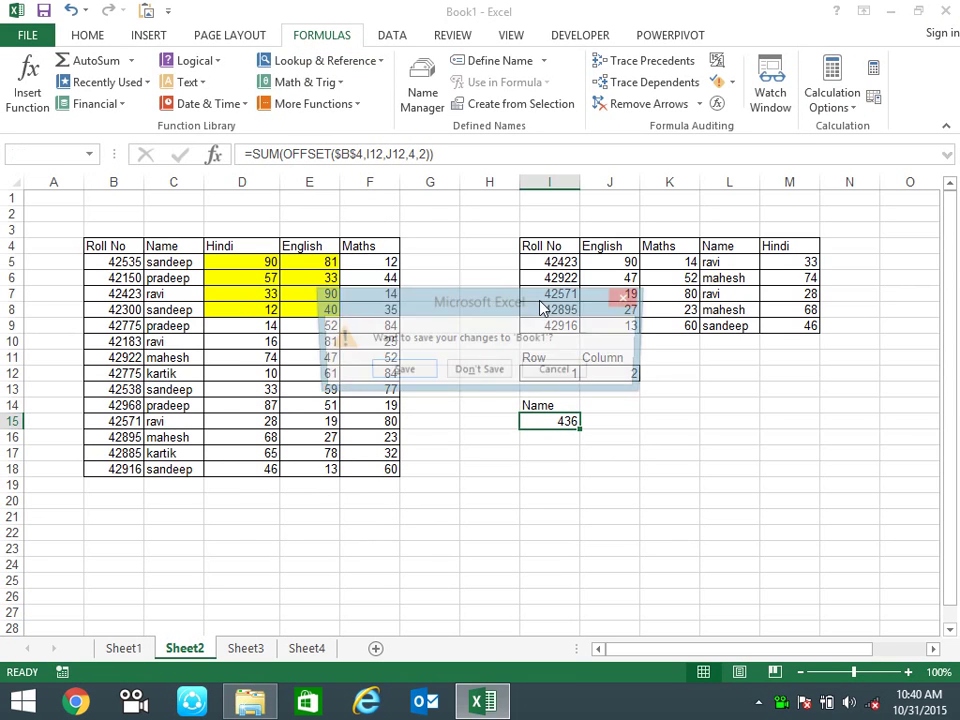
{"action": "left_click", "coordinate": [483, 372]}
{"action": "double_click", "coordinate": [36, 32]}
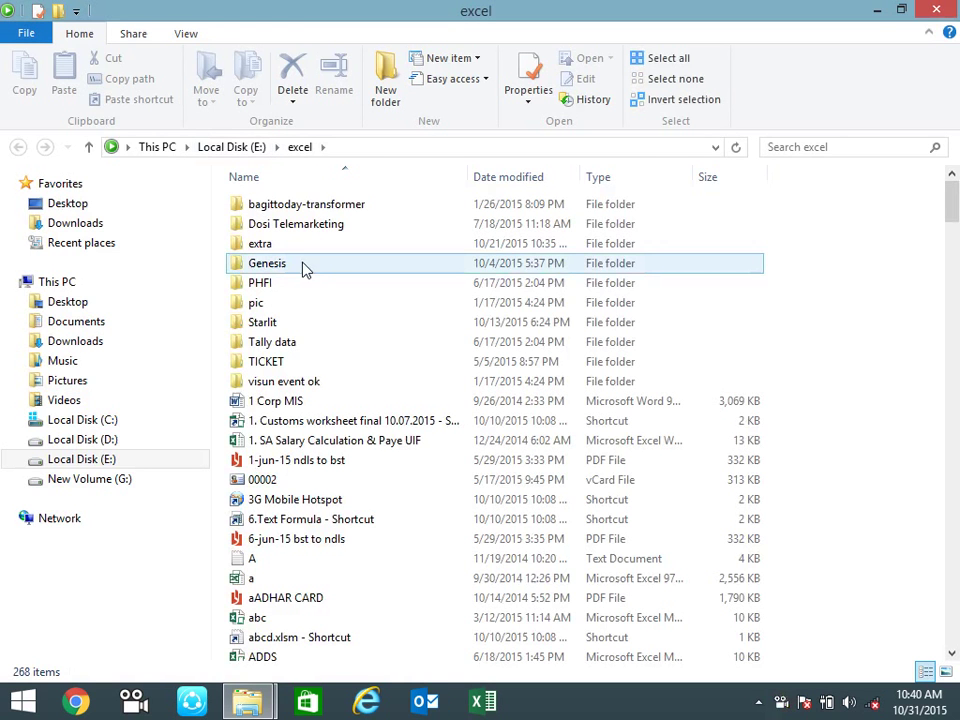
{"action": "double_click", "coordinate": [300, 244]}
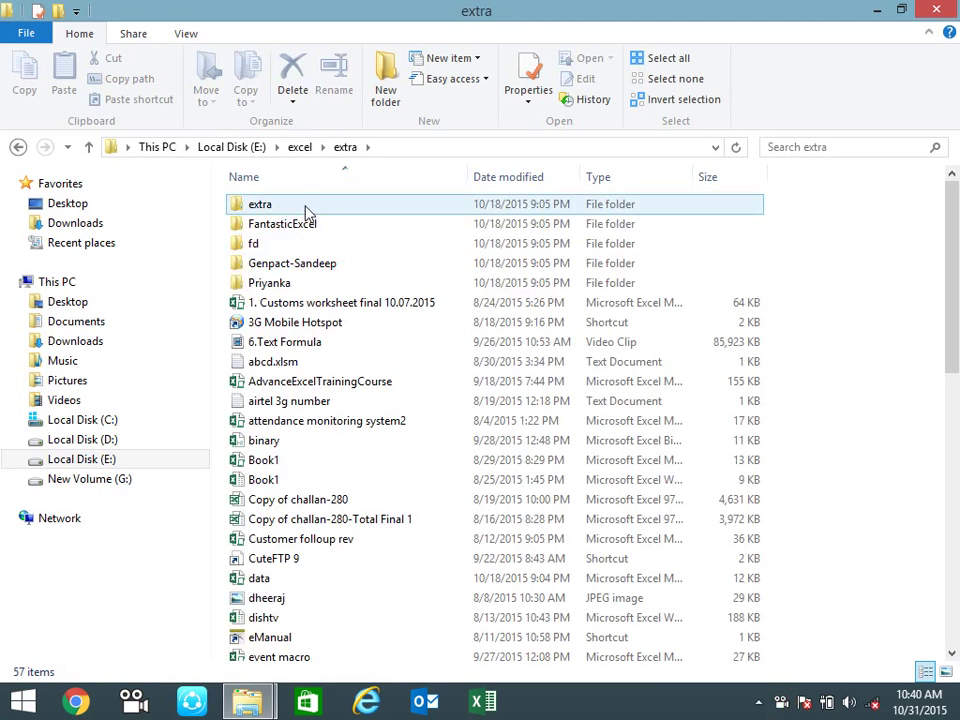
{"action": "double_click", "coordinate": [315, 263]}
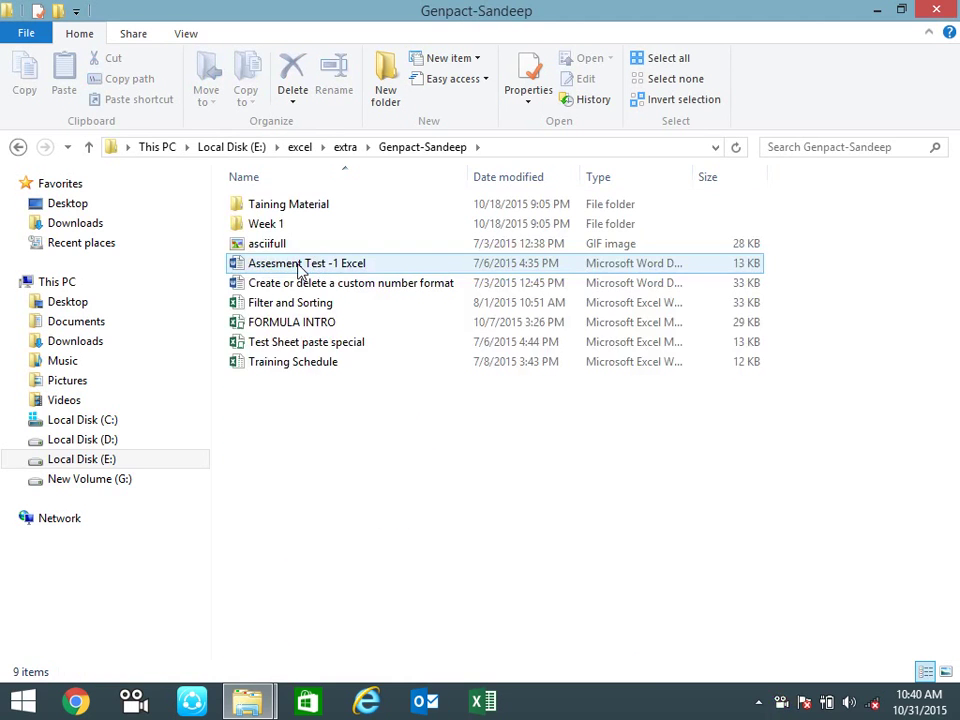
{"action": "double_click", "coordinate": [316, 322]}
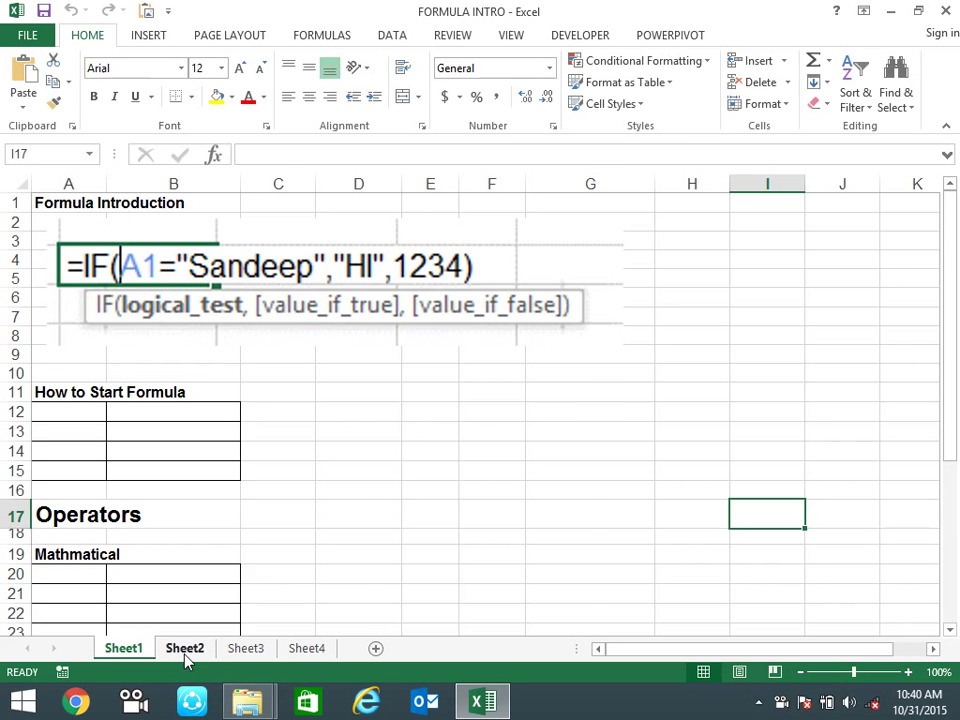
- On Sheet2, vertically centre the Range table's Min values F39:F44
{"action": "left_click", "coordinate": [186, 650]}
{"action": "scroll", "coordinate": [274, 471], "scroll_direction": "up", "scroll_amount": 2}
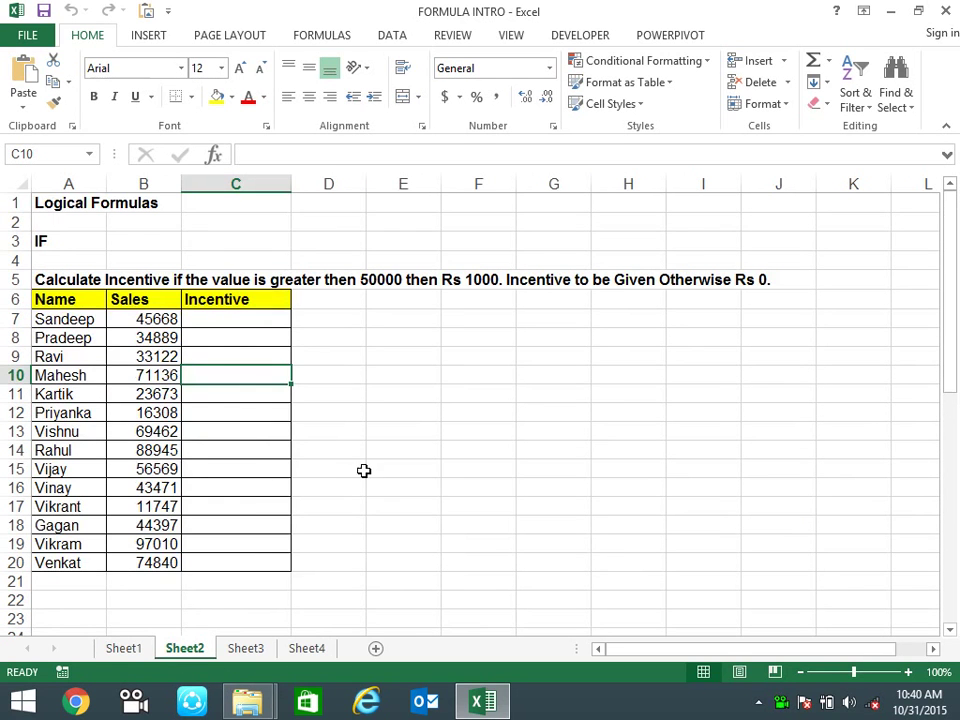
{"action": "scroll", "coordinate": [364, 471], "scroll_direction": "down", "scroll_amount": 10}
{"action": "scroll", "coordinate": [400, 476], "scroll_direction": "down", "scroll_amount": 1}
{"action": "scroll", "coordinate": [403, 474], "scroll_direction": "up", "scroll_amount": 1}
{"action": "scroll", "coordinate": [414, 465], "scroll_direction": "up", "scroll_amount": 1}
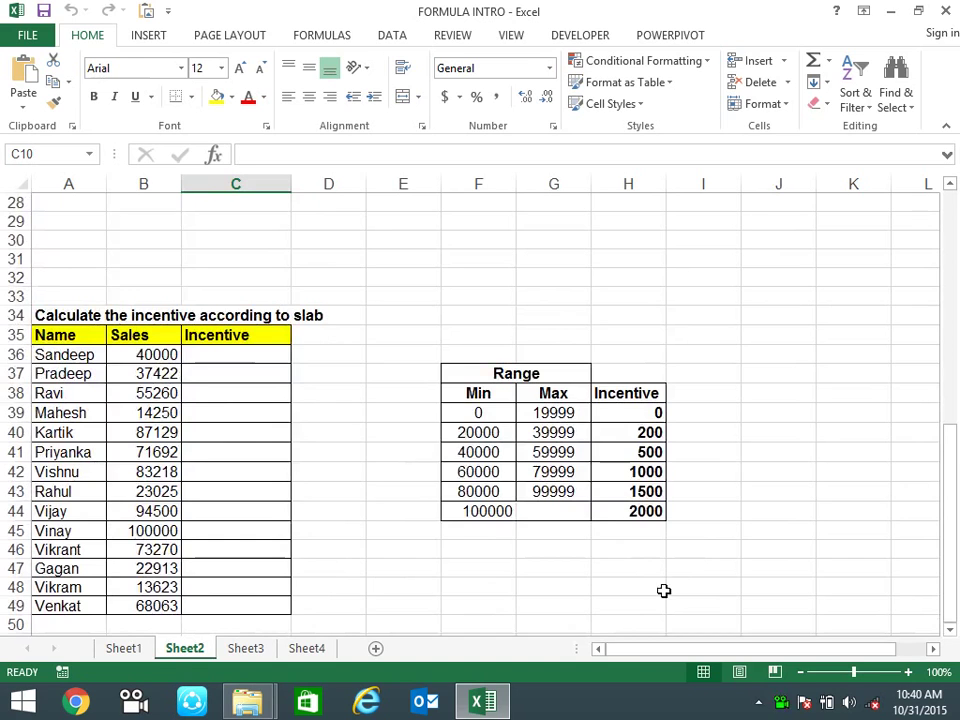
{"action": "left_click_drag", "start_coordinate": [638, 651], "coordinate": [630, 652]}
{"action": "left_click", "coordinate": [491, 397]}
{"action": "mouse_move", "coordinate": [490, 433]}
{"action": "left_mouse_down"}
{"action": "mouse_move", "coordinate": [490, 414]}
{"action": "mouse_move", "coordinate": [494, 511]}
{"action": "left_mouse_up"}
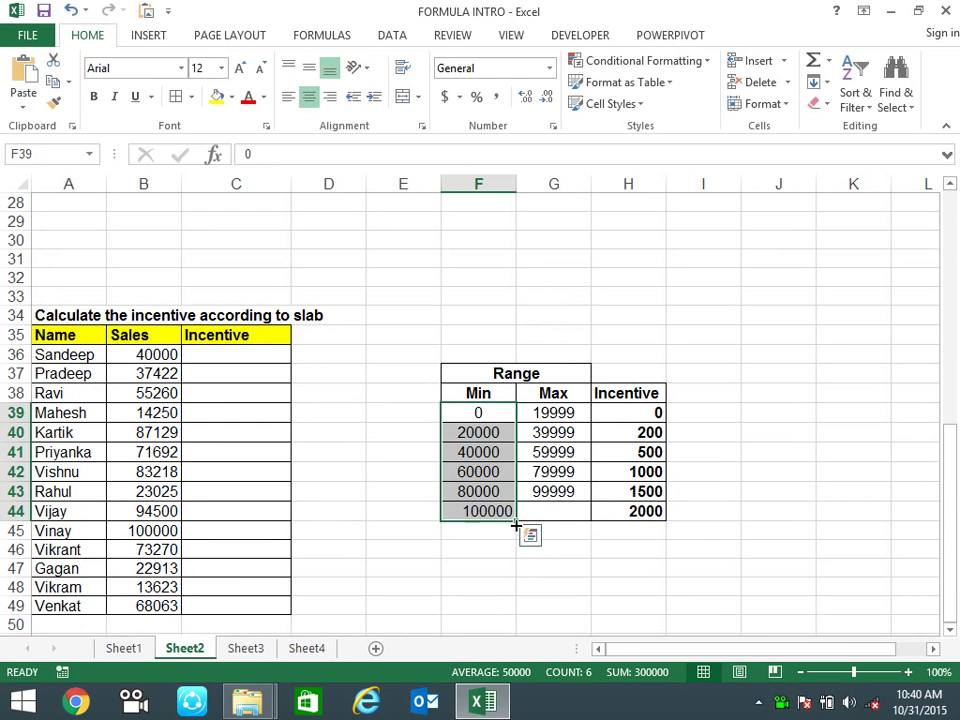
{"action": "left_click", "coordinate": [310, 69]}
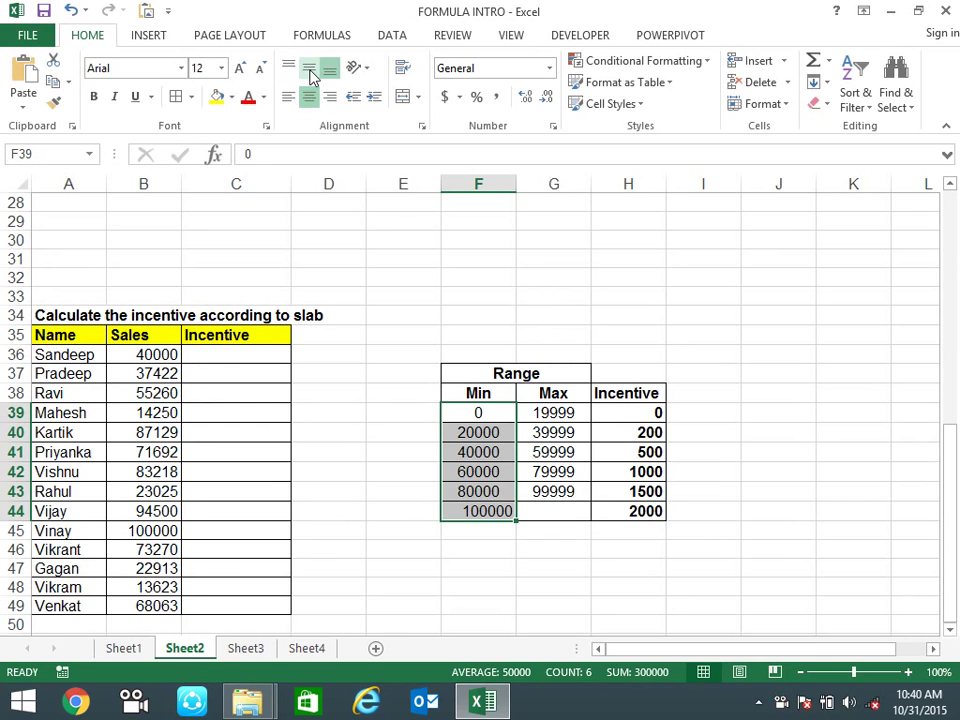
- Horizontally centre the 100000 value in F44
{"action": "double_click", "coordinate": [468, 511]}
{"action": "key", "text": "Return"}
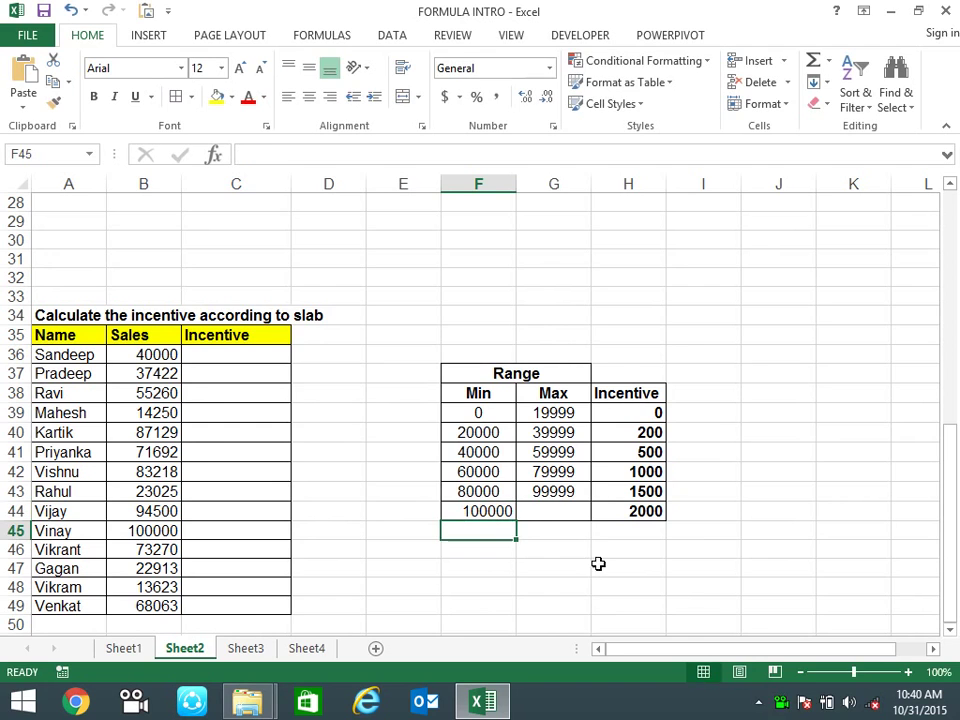
{"action": "left_click", "coordinate": [480, 505]}
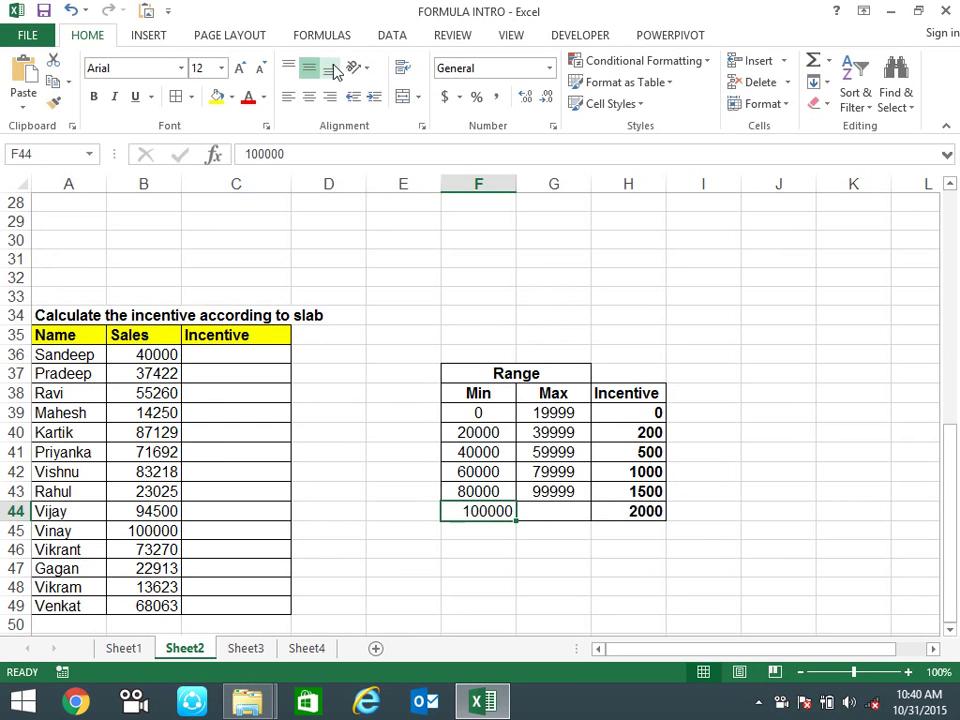
{"action": "left_click", "coordinate": [309, 97]}
{"action": "left_click", "coordinate": [557, 584]}
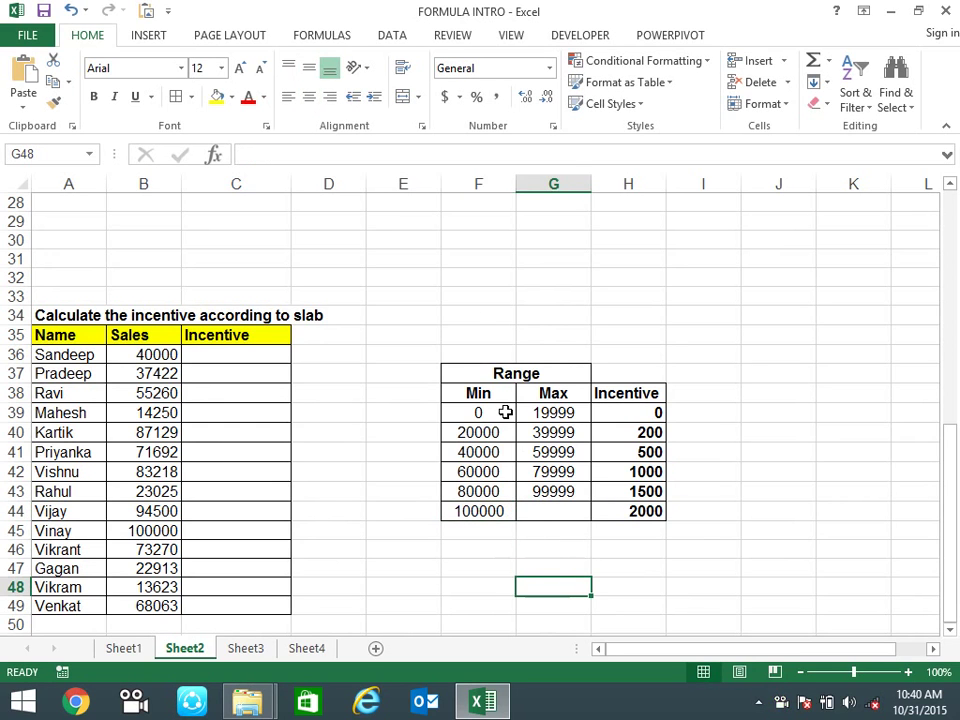
{"action": "left_click", "coordinate": [208, 354]}
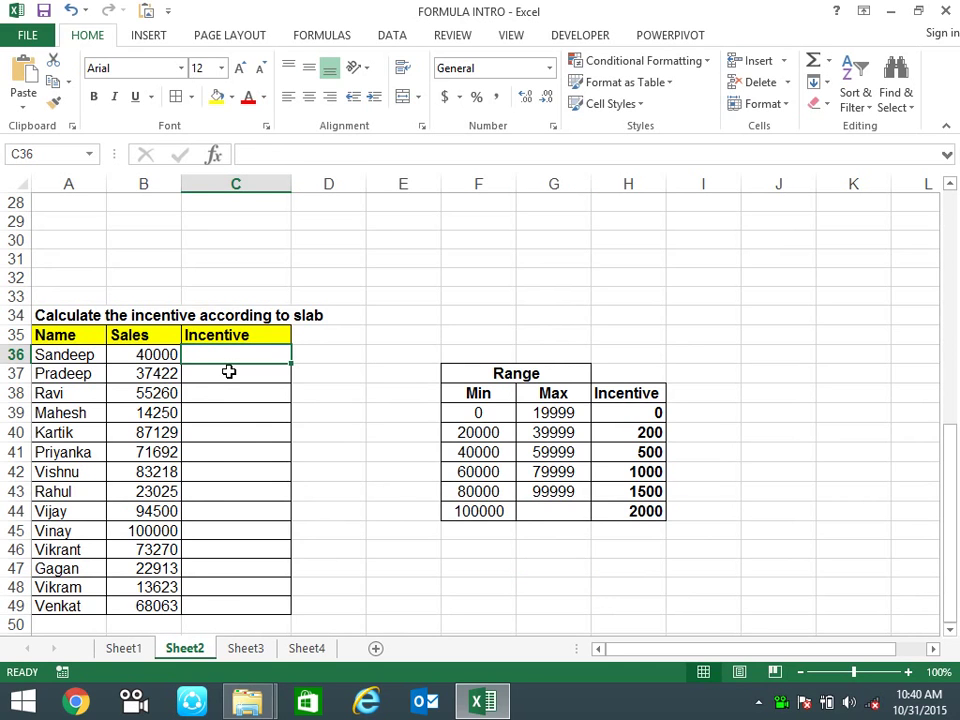
- Enter =VLOOKUP($B36,$F$38:$H$44,3,1) in C36 and fill it down to C49
{"action": "type", "text": "=vl"}
{"action": "key", "text": "Tab"}
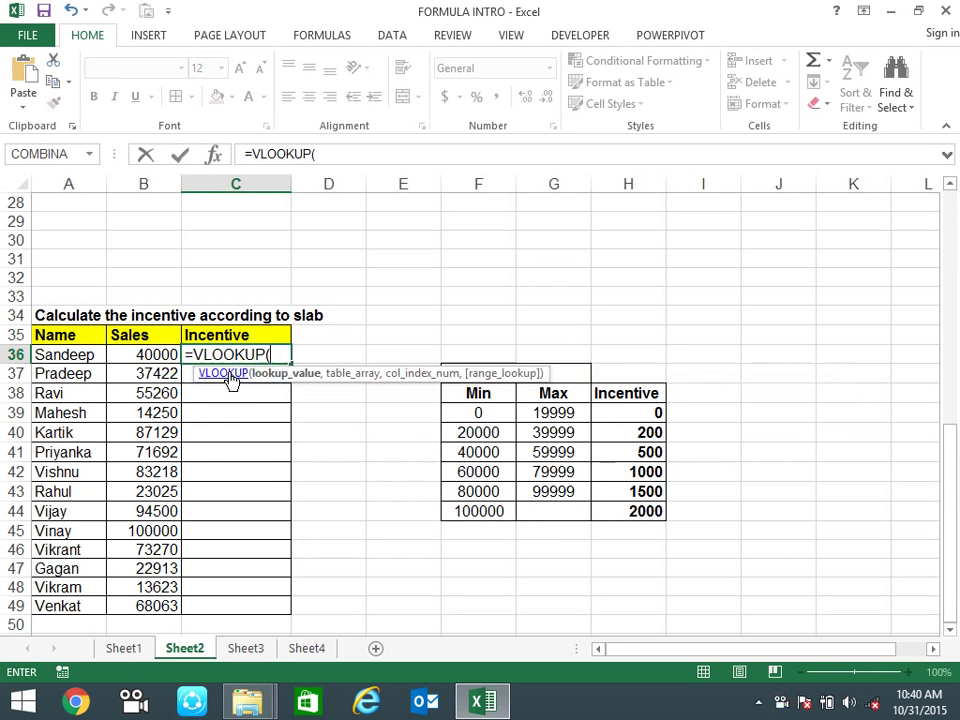
{"action": "left_click", "coordinate": [143, 356]}
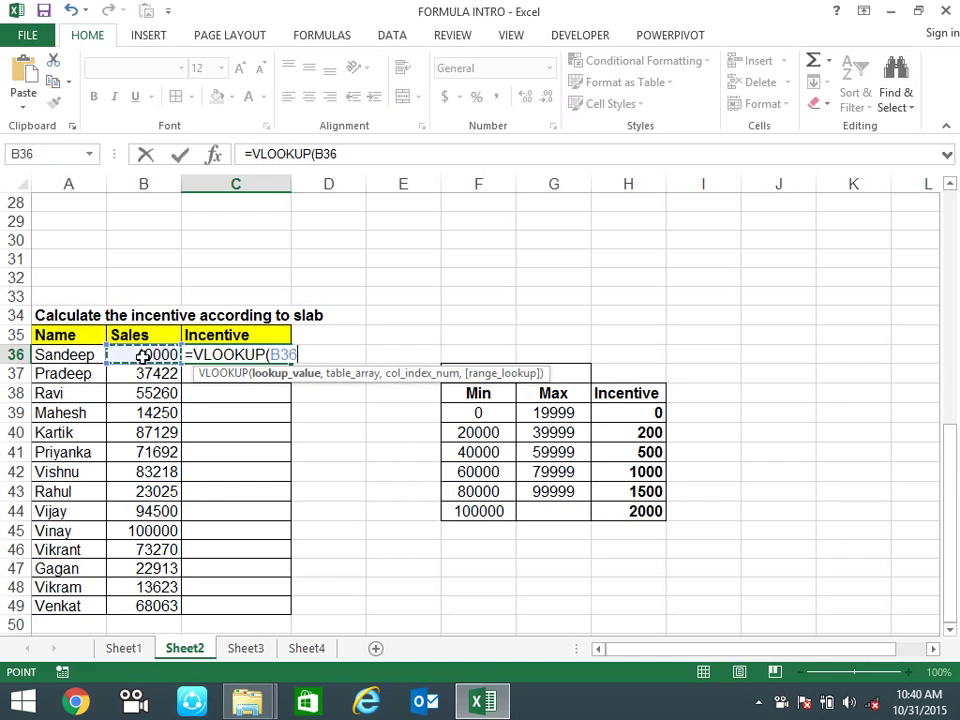
{"action": "key", "text": "F4"}
{"action": "type", "text": "$B$36,"}
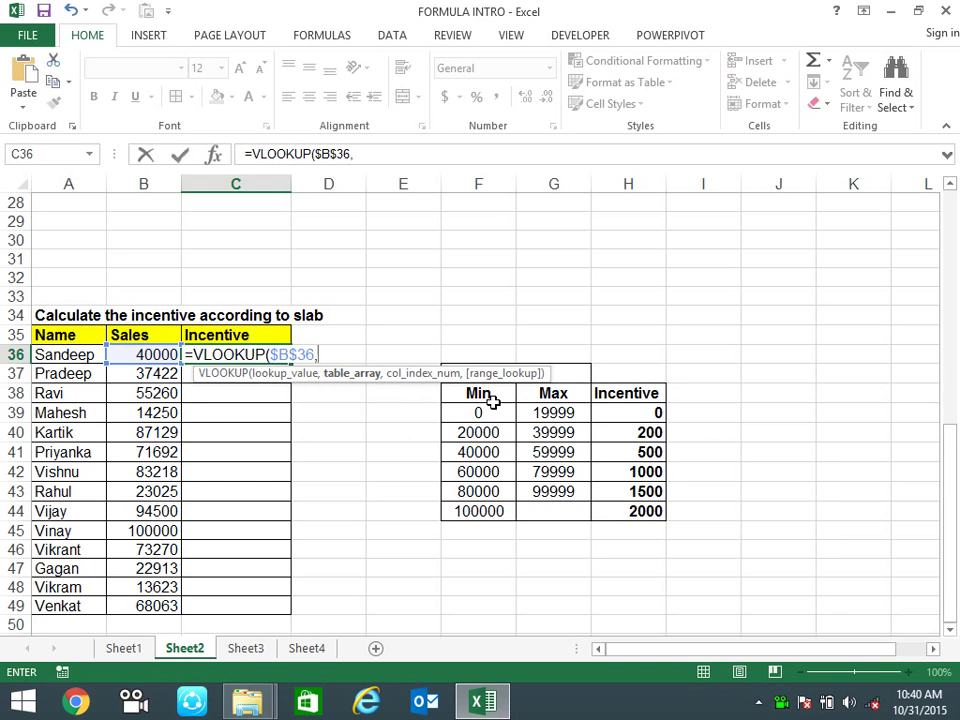
{"action": "key", "text": "BackSpace"}
{"action": "key", "text": "BackSpace"}
{"action": "key", "text": "BackSpace"}
{"action": "key", "text": "BackSpace"}
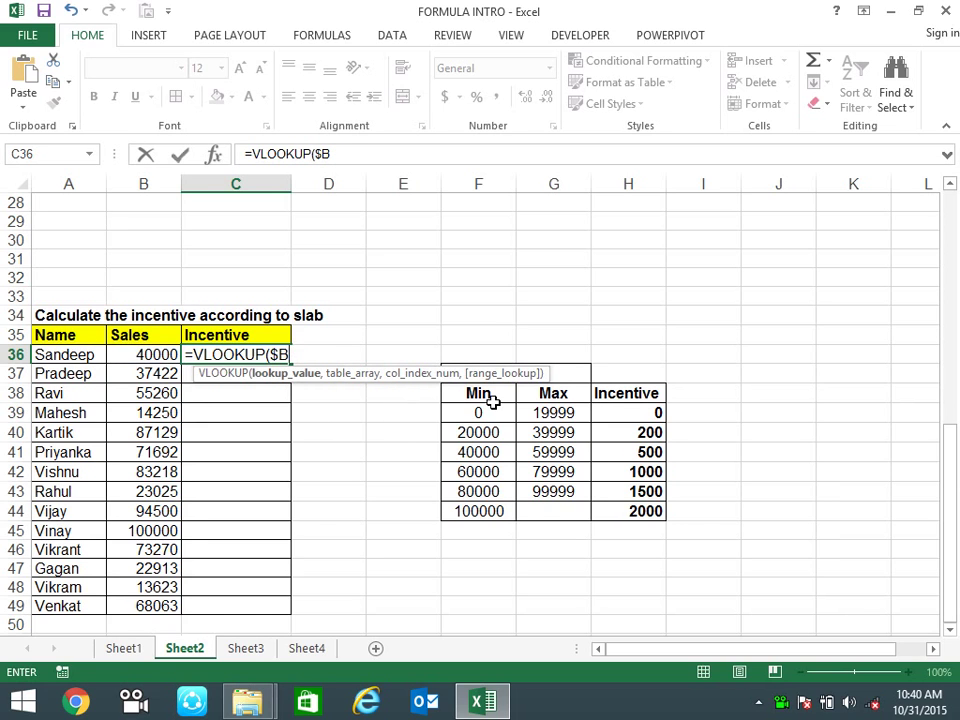
{"action": "type", "text": "36,"}
{"action": "left_click", "coordinate": [466, 396]}
{"action": "left_click_drag", "start_coordinate": [480, 408], "coordinate": [636, 510]}
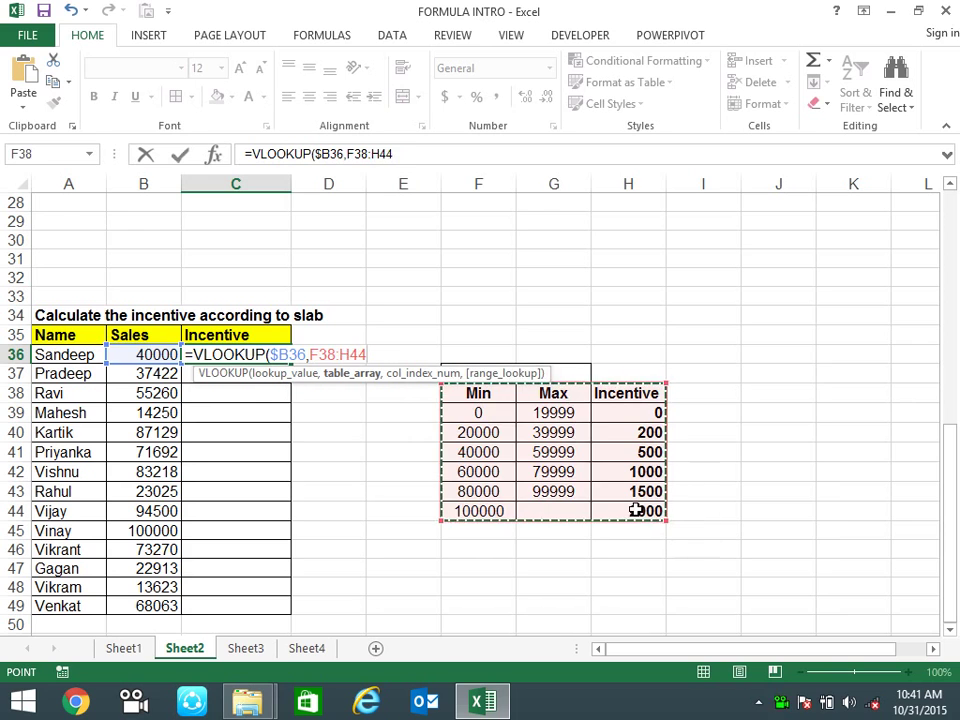
{"action": "key", "text": "F4"}
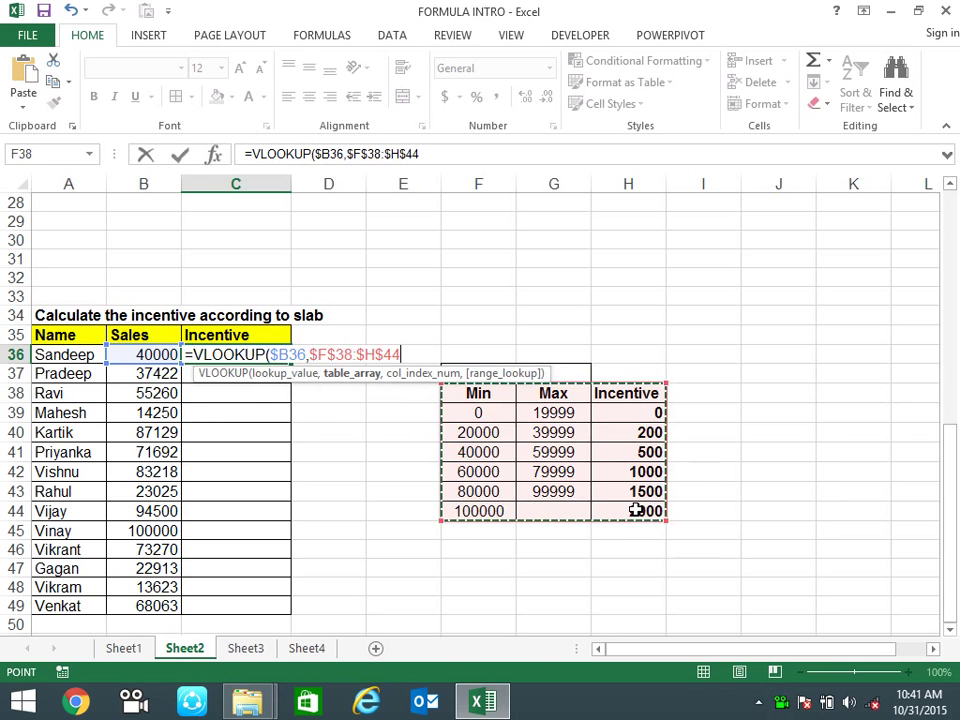
{"action": "type", "text": ","}
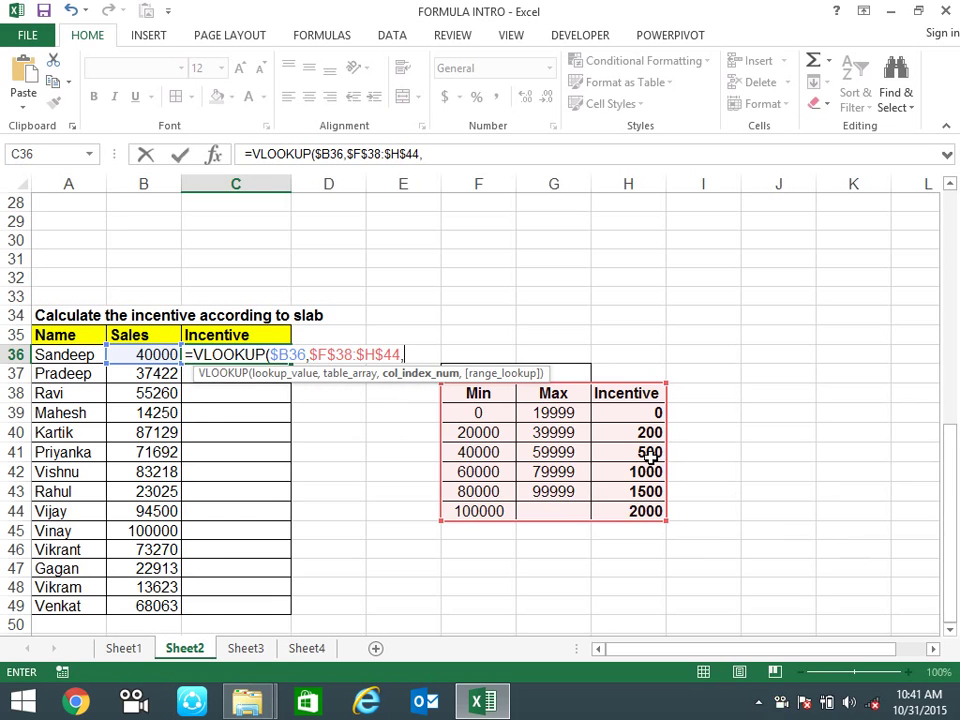
{"action": "type", "text": "3,1"}
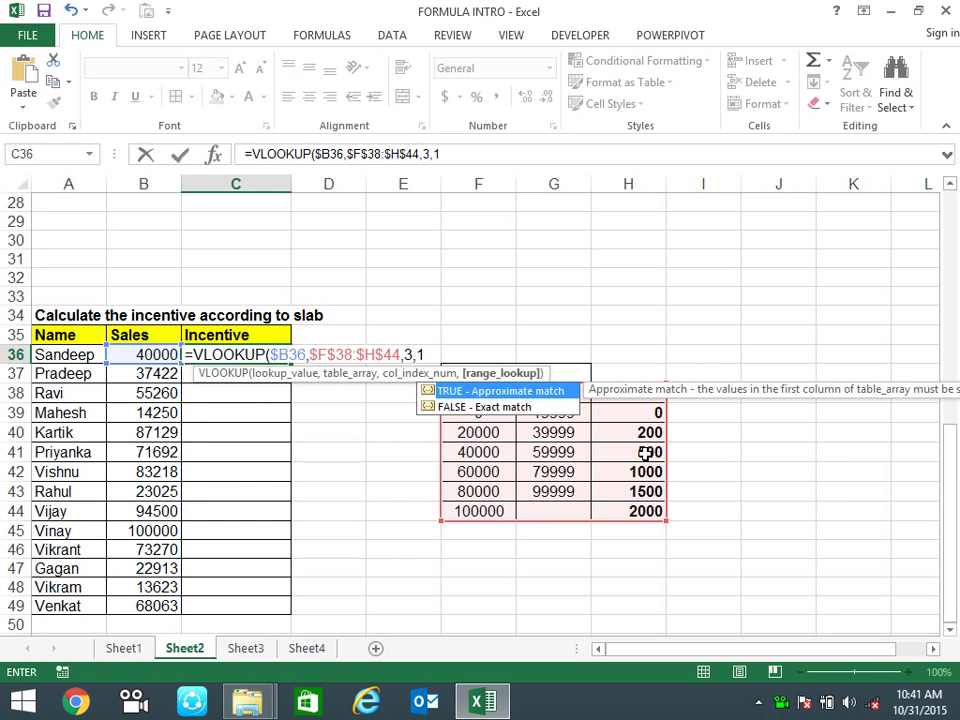
{"action": "type", "text": ")"}
{"action": "key", "text": "Return"}
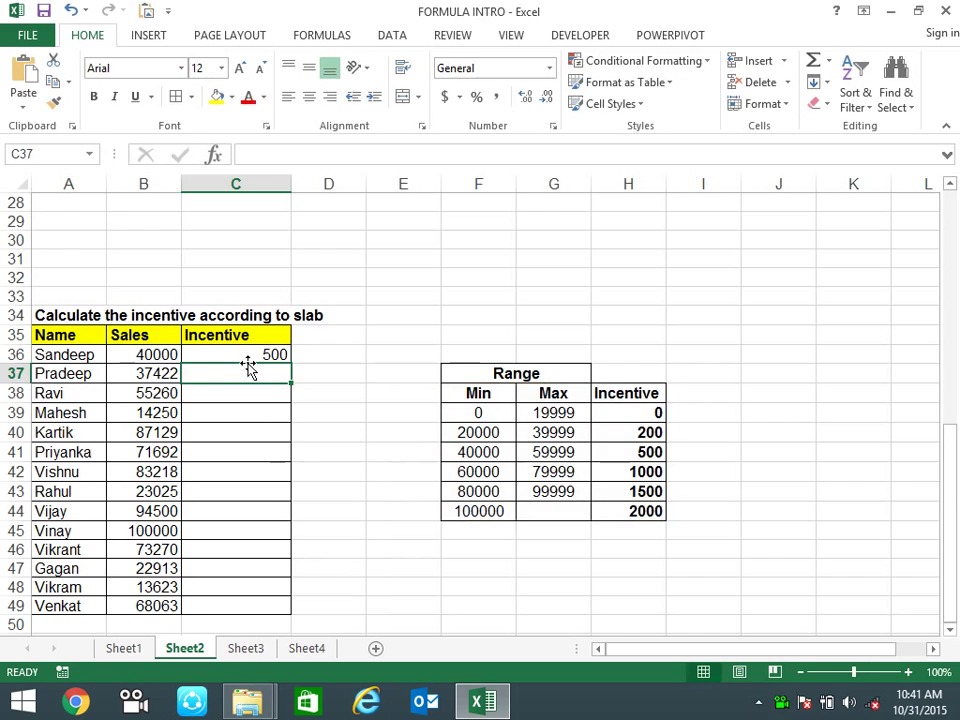
{"action": "left_click", "coordinate": [248, 355]}
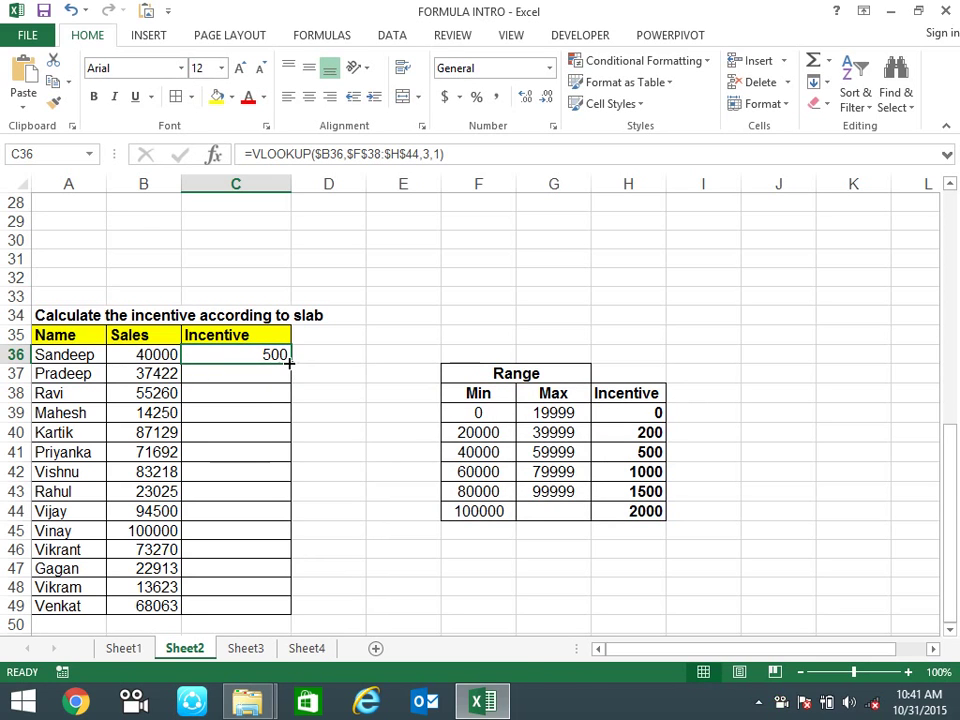
{"action": "double_click", "coordinate": [292, 362]}
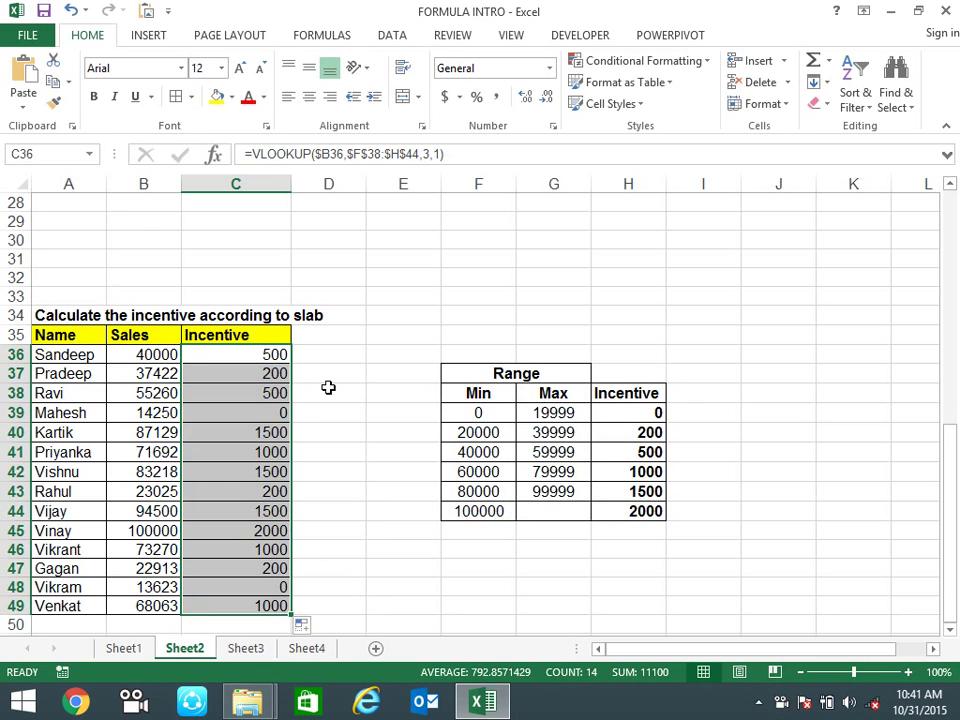
{"action": "left_click", "coordinate": [324, 392]}
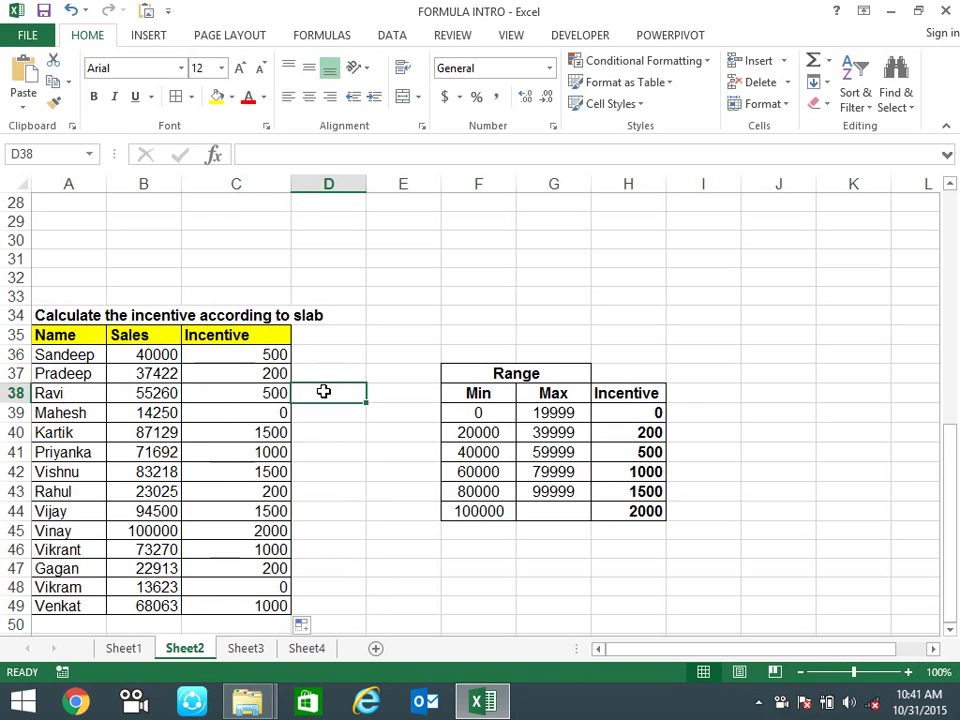
{"action": "left_click", "coordinate": [248, 355]}
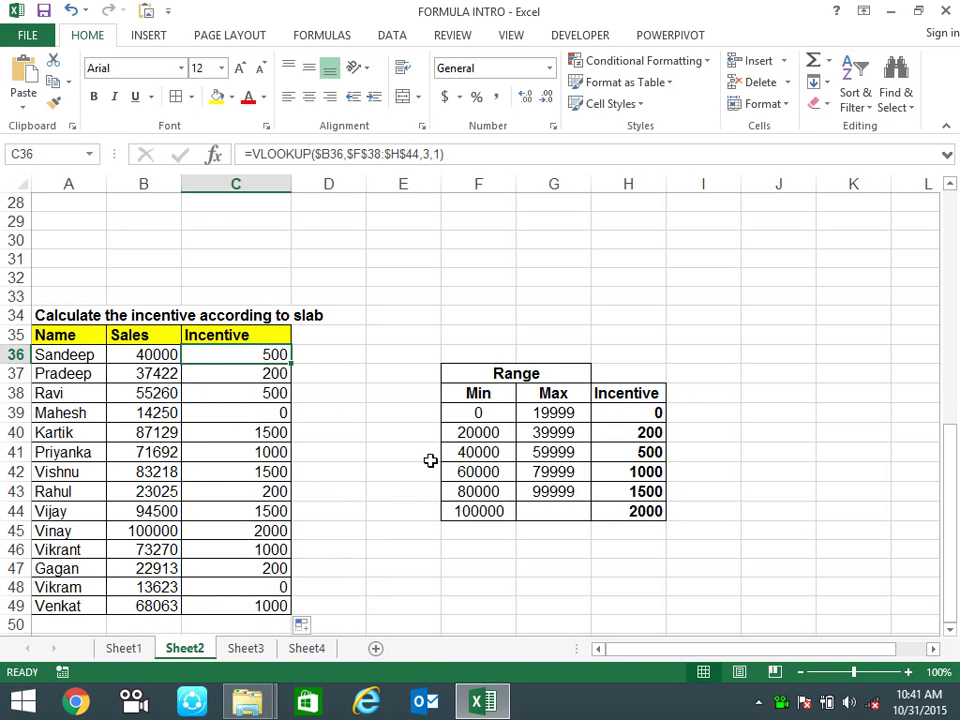
{"action": "left_click", "coordinate": [490, 452]}
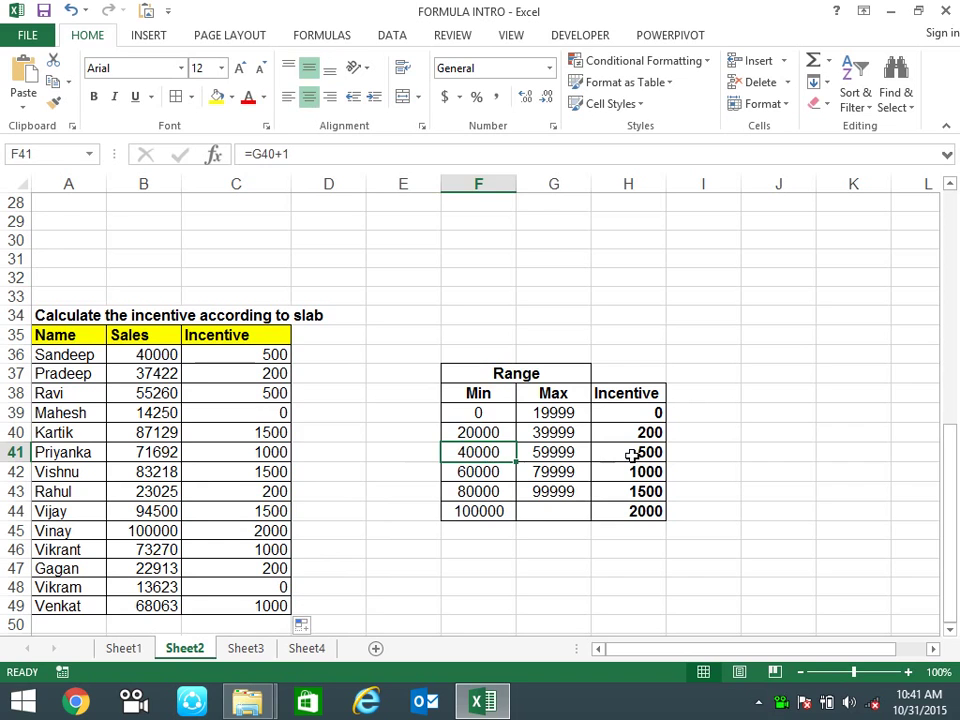
{"action": "left_click", "coordinate": [630, 452]}
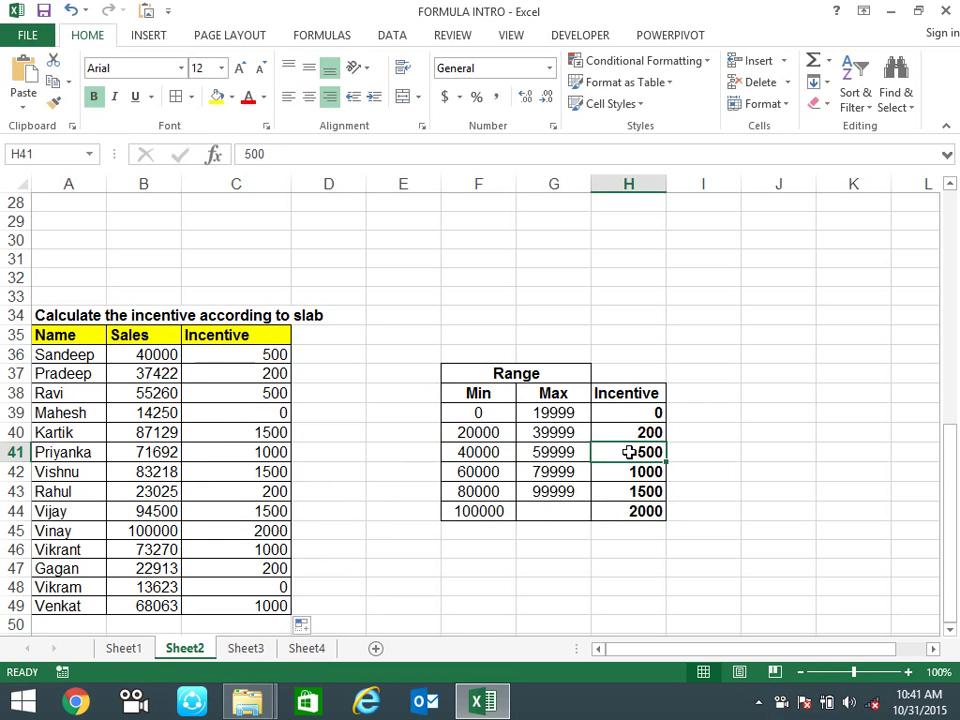
{"action": "left_click", "coordinate": [265, 375]}
{"action": "left_click", "coordinate": [492, 456]}
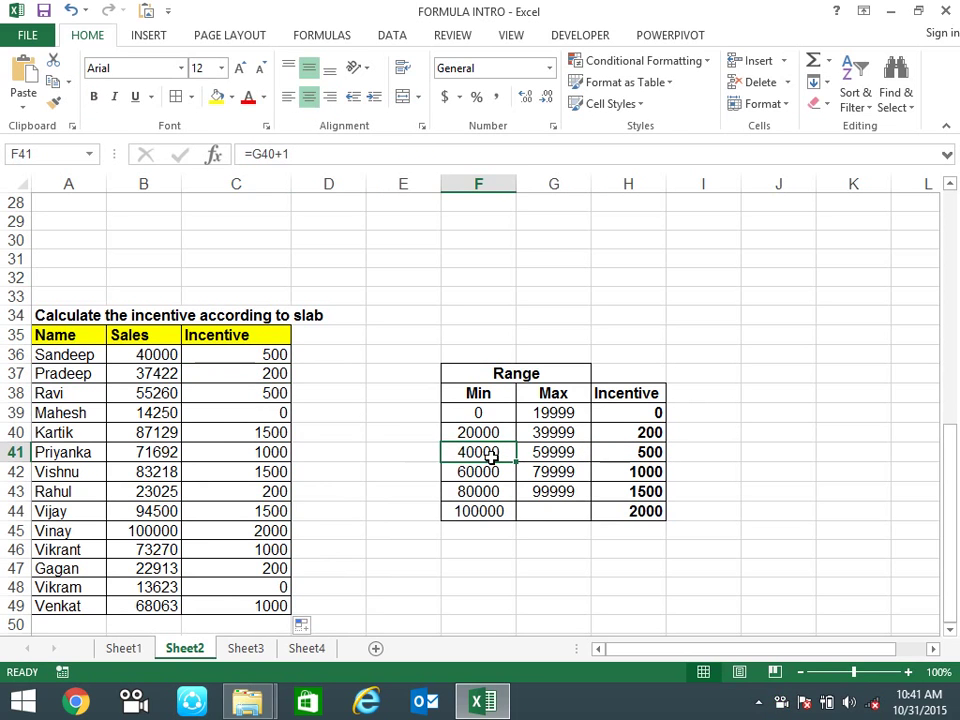
{"action": "left_click_drag", "start_coordinate": [492, 456], "coordinate": [506, 422]}
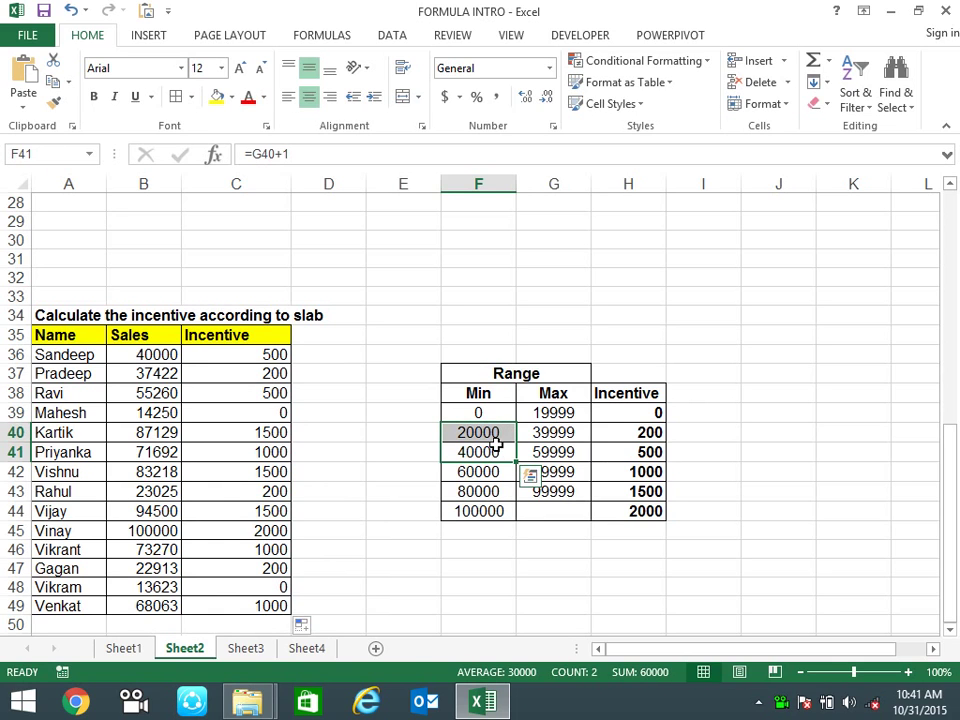
{"action": "left_click", "coordinate": [506, 434]}
{"action": "left_click", "coordinate": [640, 434]}
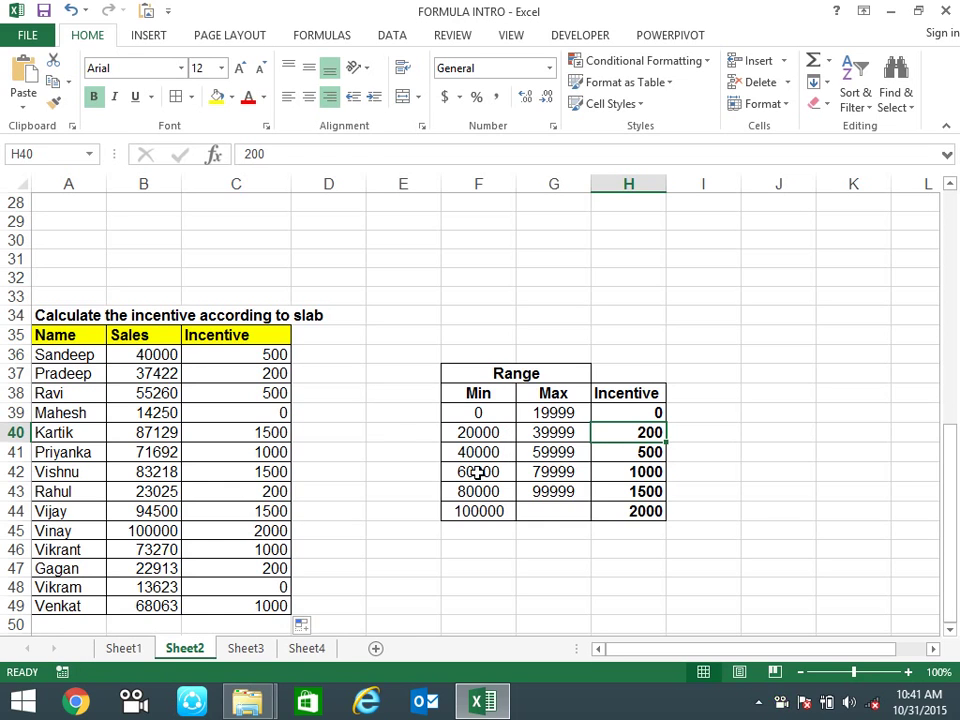
{"action": "left_click", "coordinate": [168, 397]}
{"action": "left_click", "coordinate": [483, 473]}
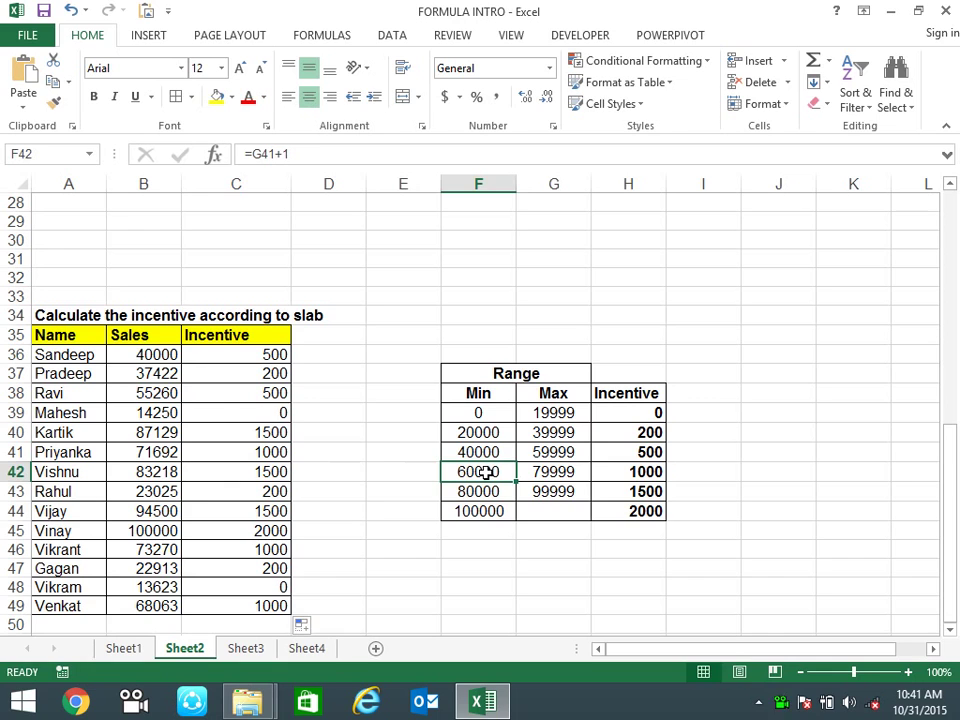
{"action": "left_click", "coordinate": [488, 454]}
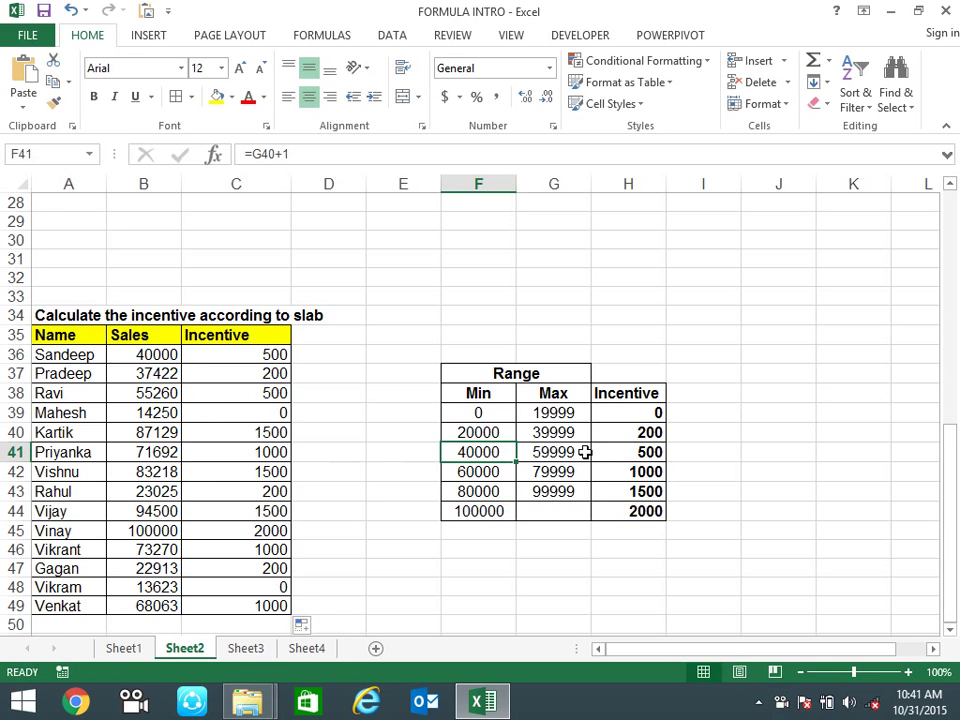
{"action": "left_click", "coordinate": [635, 452]}
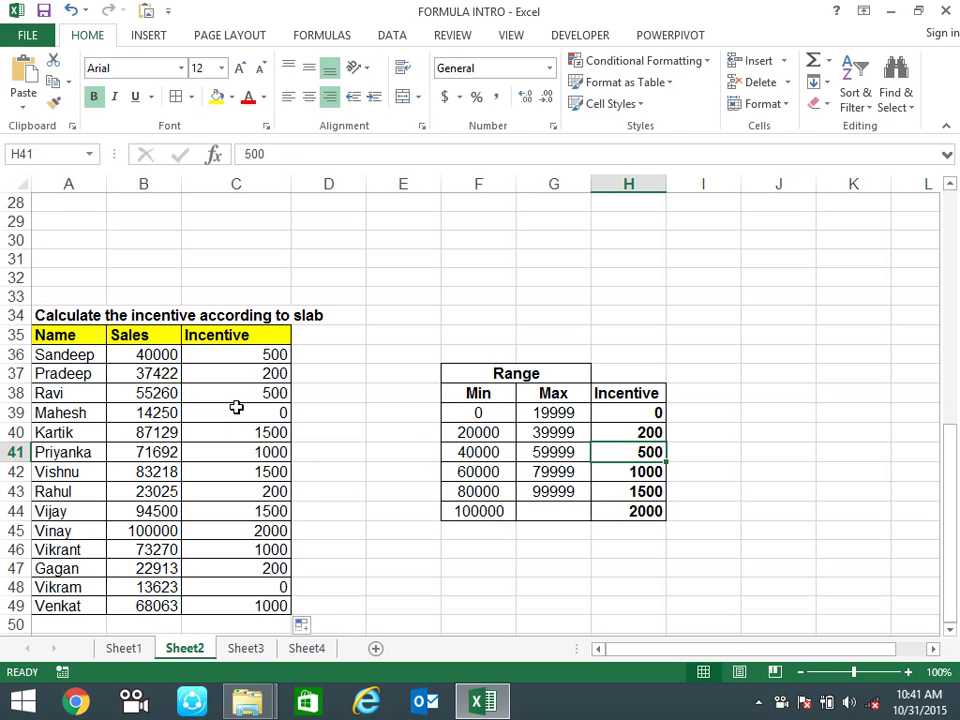
{"action": "left_click", "coordinate": [279, 396]}
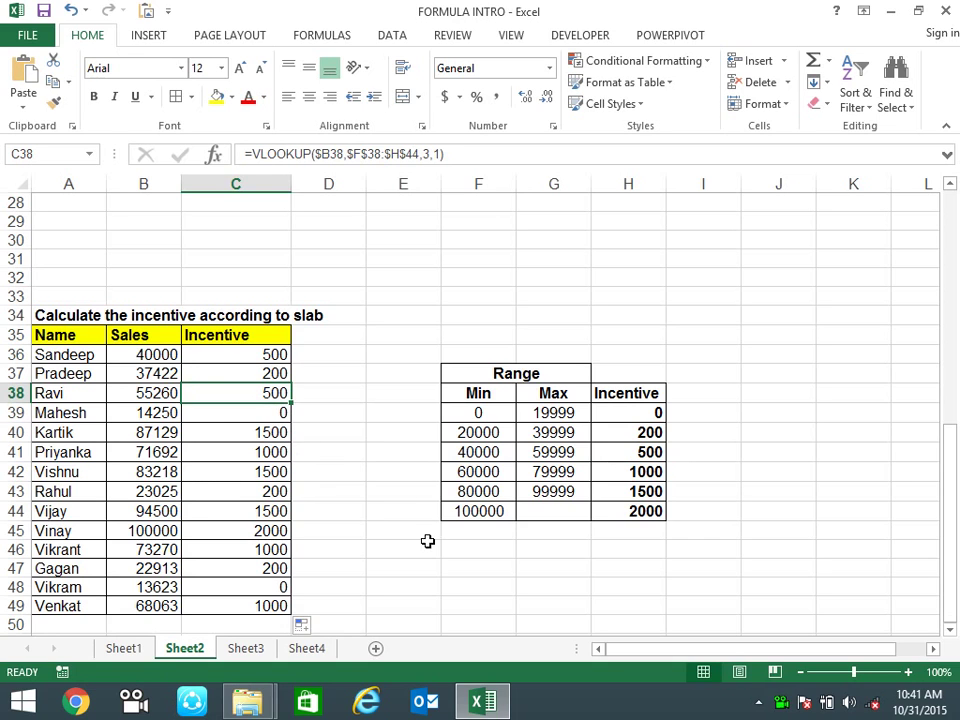
{"action": "left_click", "coordinate": [486, 450]}
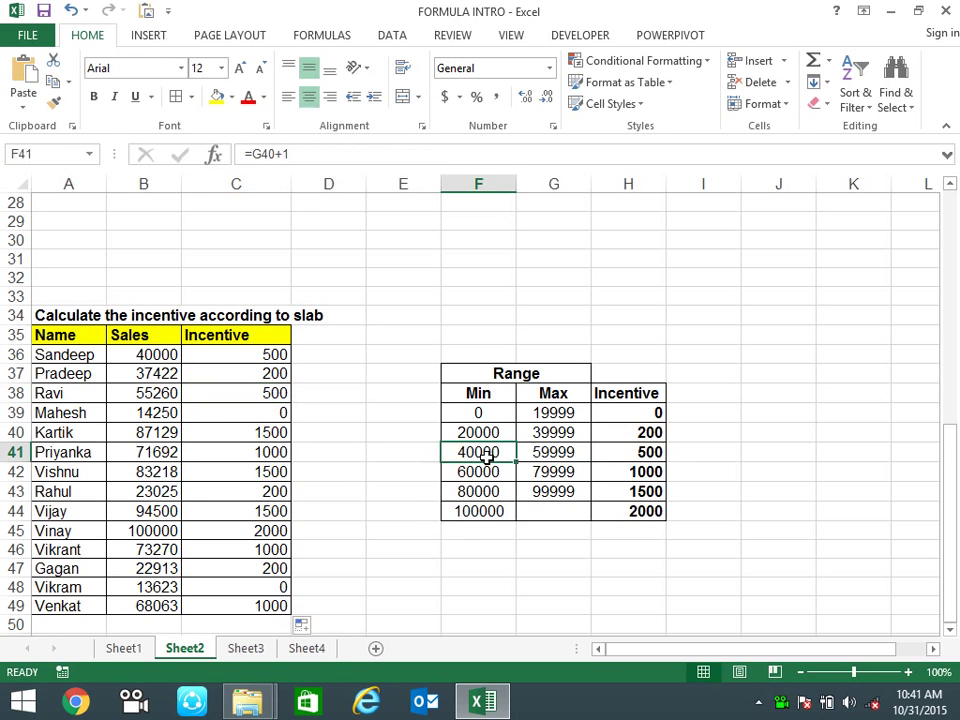
{"action": "left_click_drag", "start_coordinate": [493, 432], "coordinate": [488, 507]}
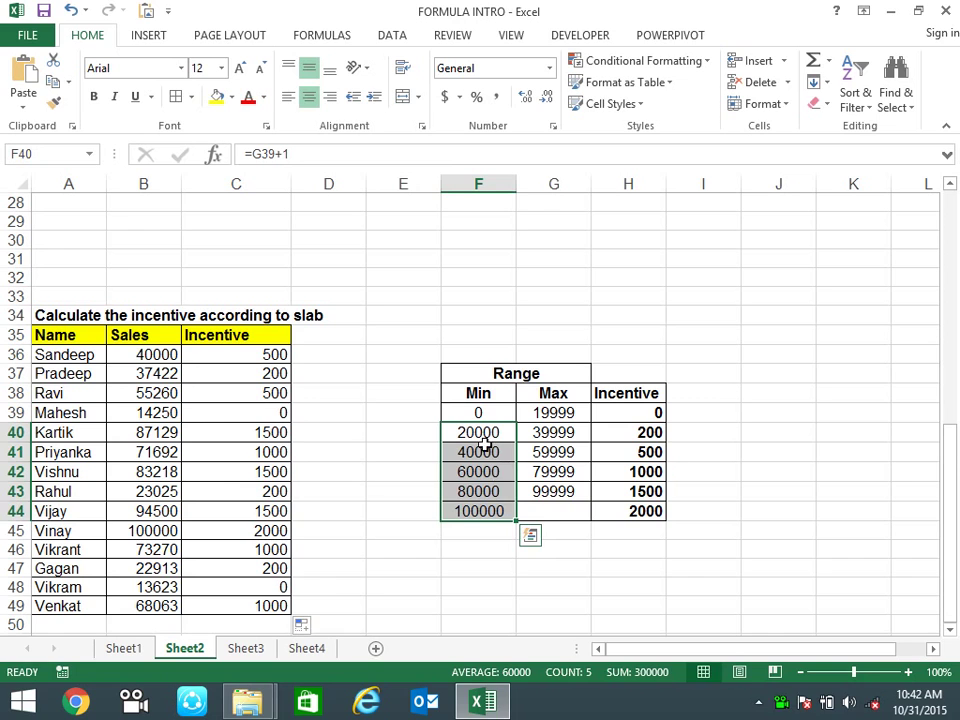
{"action": "left_click", "coordinate": [489, 432]}
{"action": "left_click", "coordinate": [484, 454]}
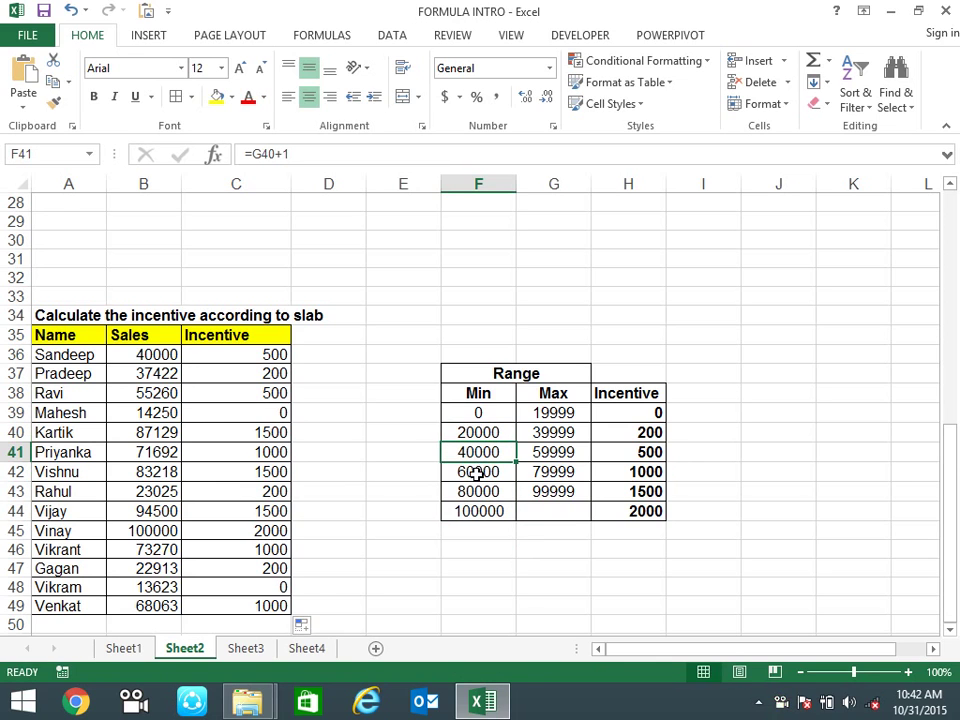
{"action": "left_click", "coordinate": [630, 433]}
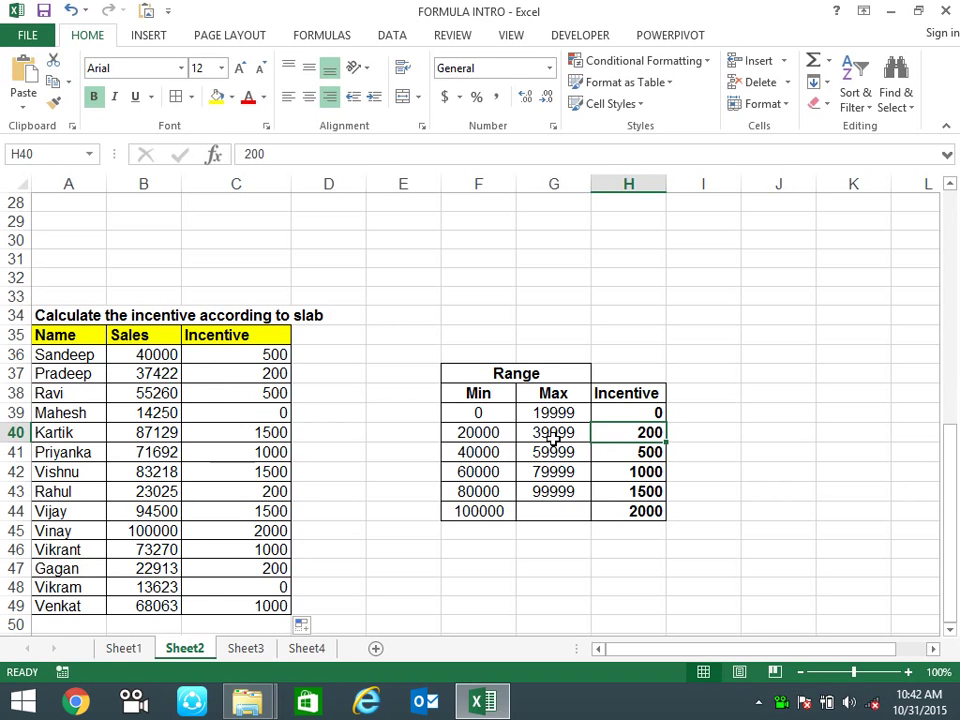
{"action": "left_click", "coordinate": [490, 509]}
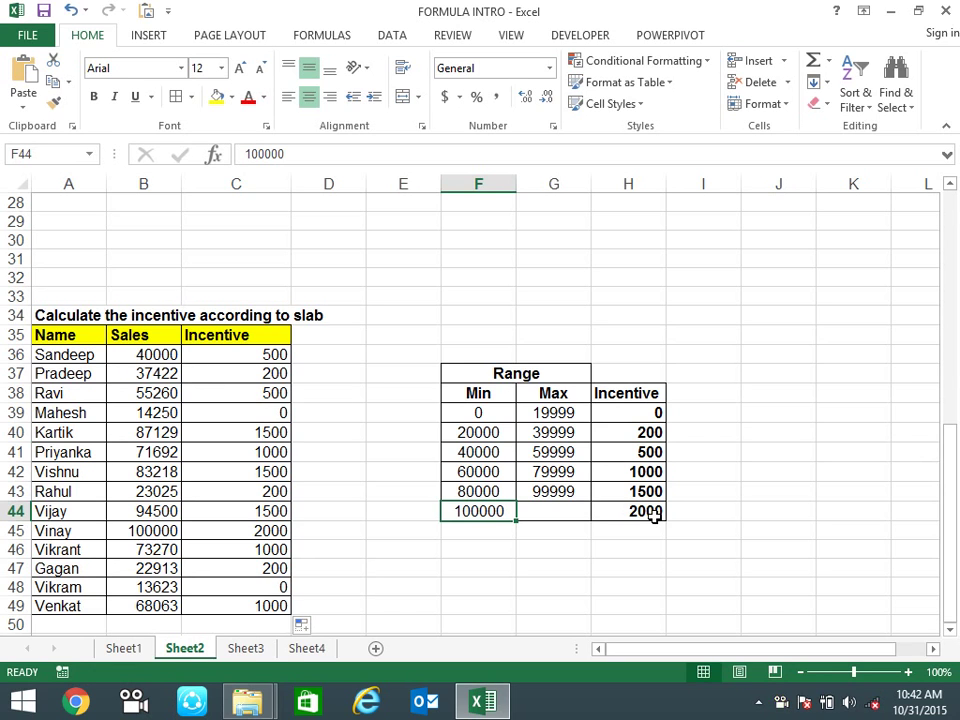
{"action": "left_click", "coordinate": [326, 356]}
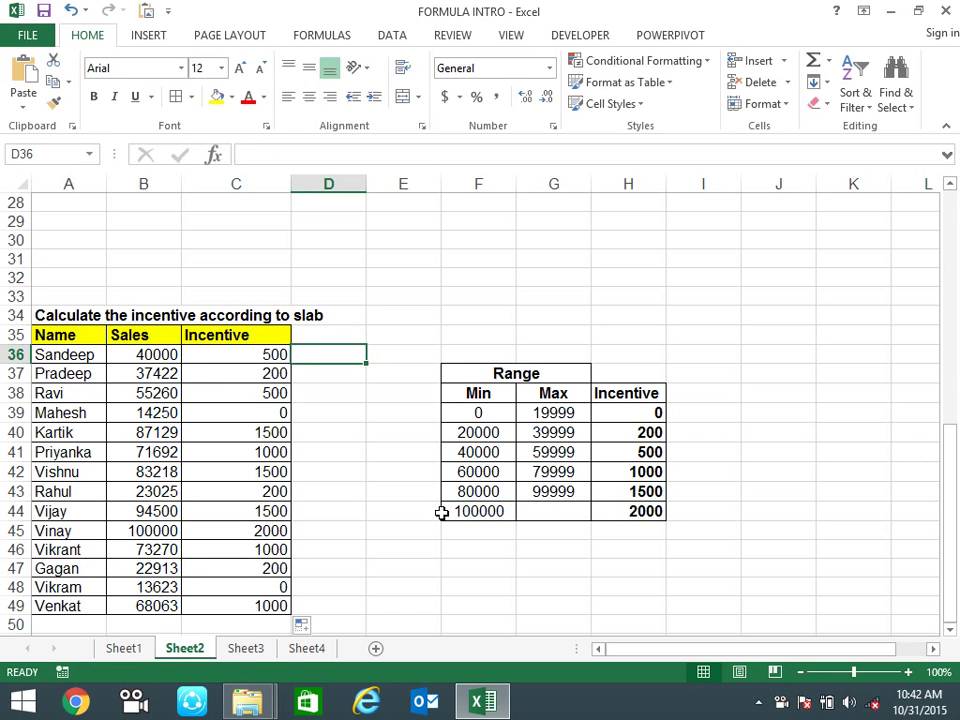
- Enter =LOOKUP($B36,$F$38:$F$44,$H$38:$H$44) in D36
{"action": "type", "text": "=lok"}
{"action": "key", "text": "BackSpace"}
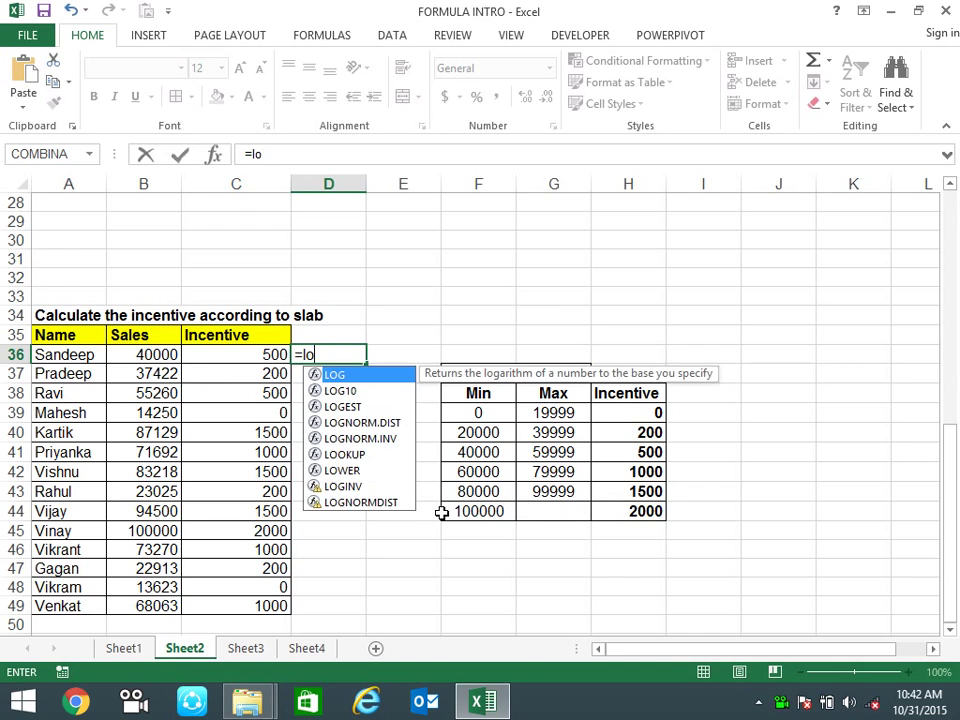
{"action": "type", "text": "o"}
{"action": "key", "text": "Tab"}
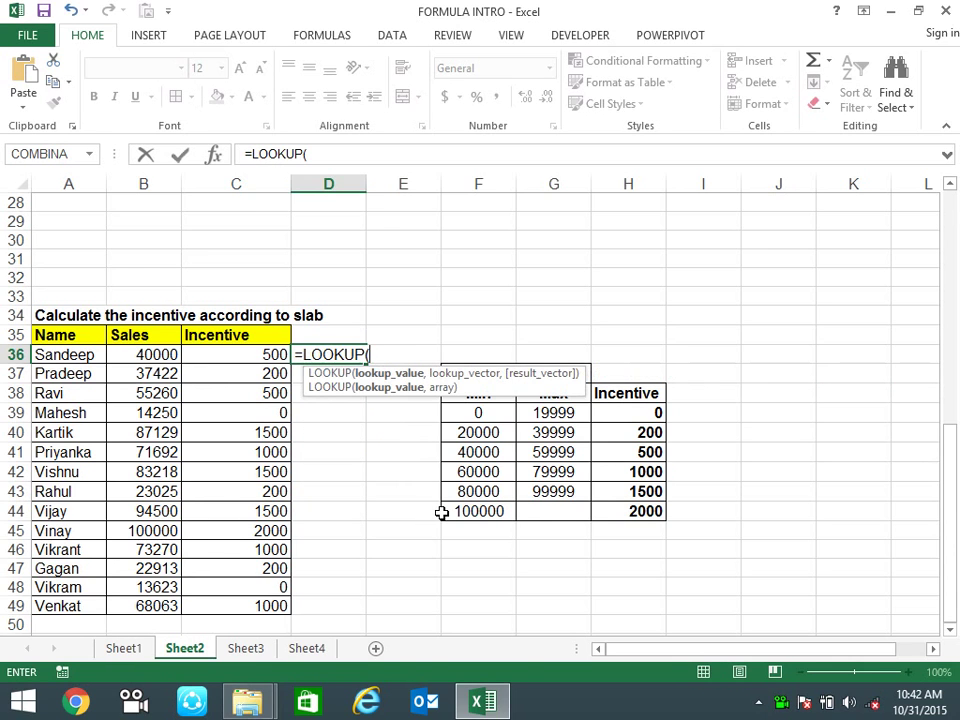
{"action": "left_click", "coordinate": [160, 354]}
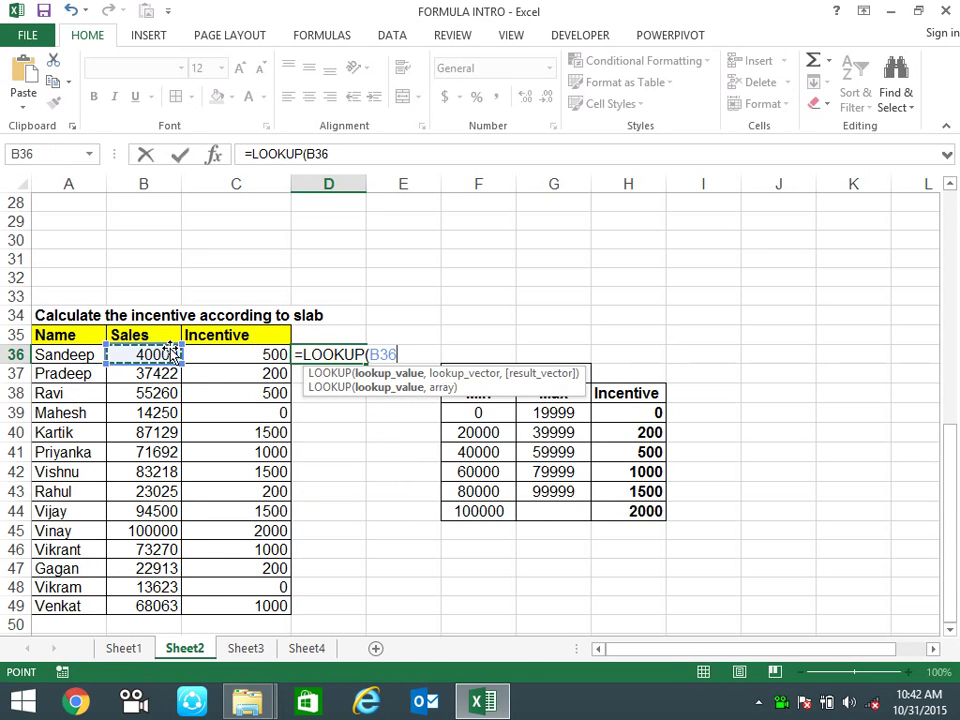
{"action": "key", "text": "F4"}
{"action": "key", "text": "F4"}
{"action": "key", "text": "F4"}
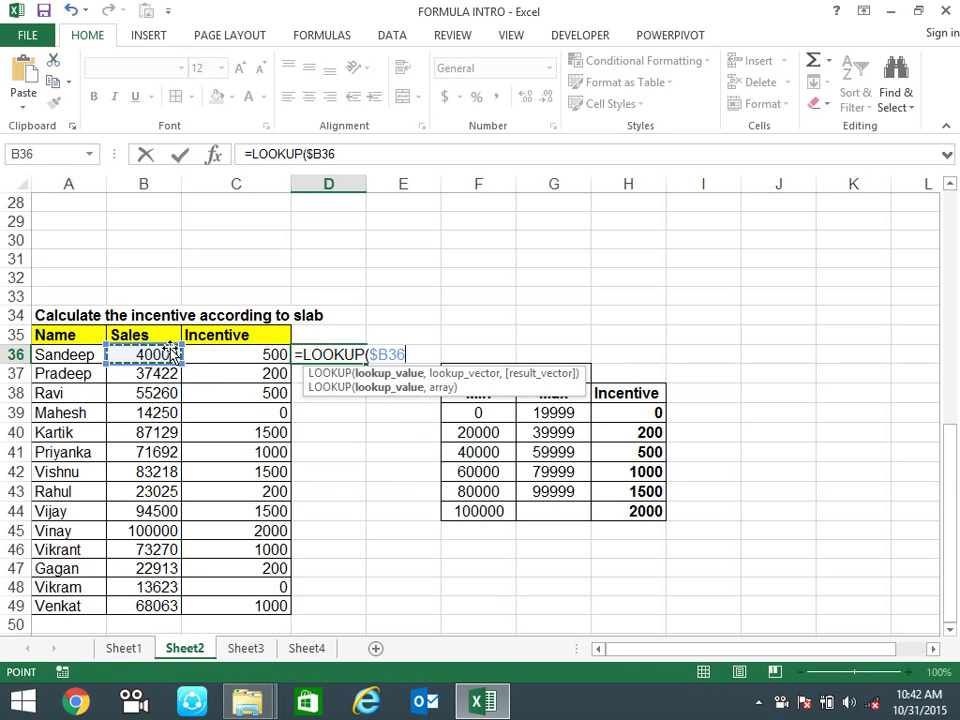
{"action": "type", "text": ","}
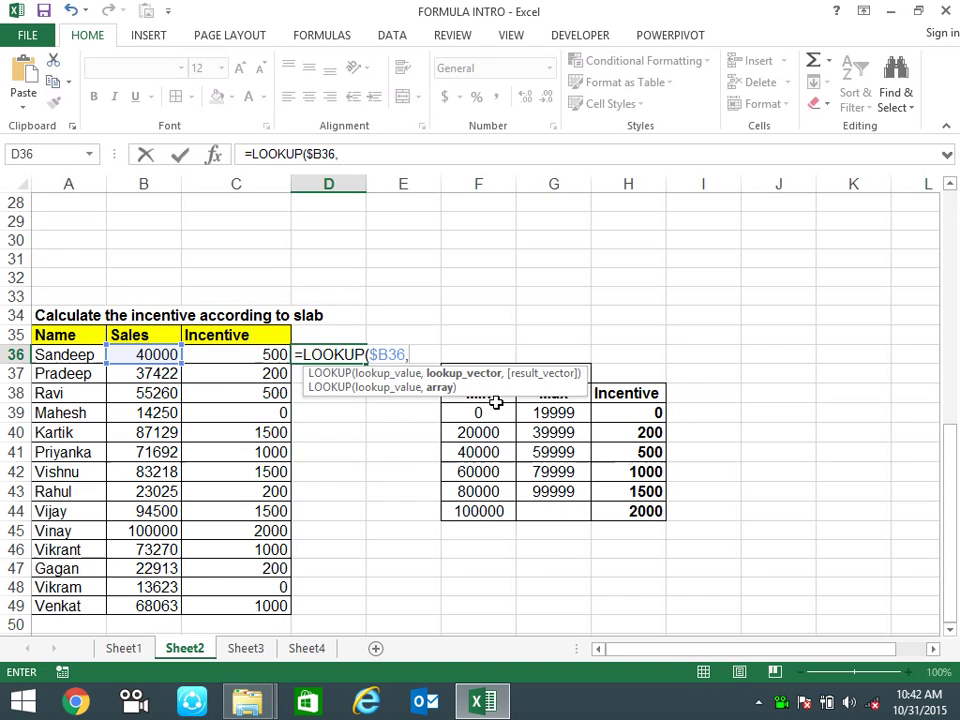
{"action": "left_click_drag", "start_coordinate": [496, 402], "coordinate": [494, 511]}
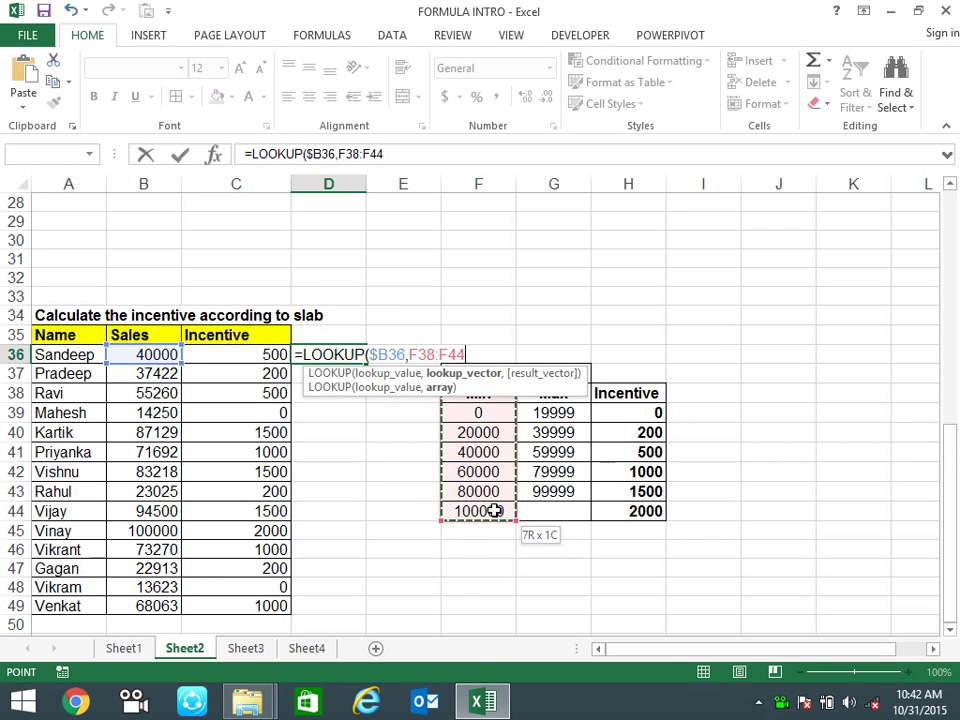
{"action": "key", "text": "F4"}
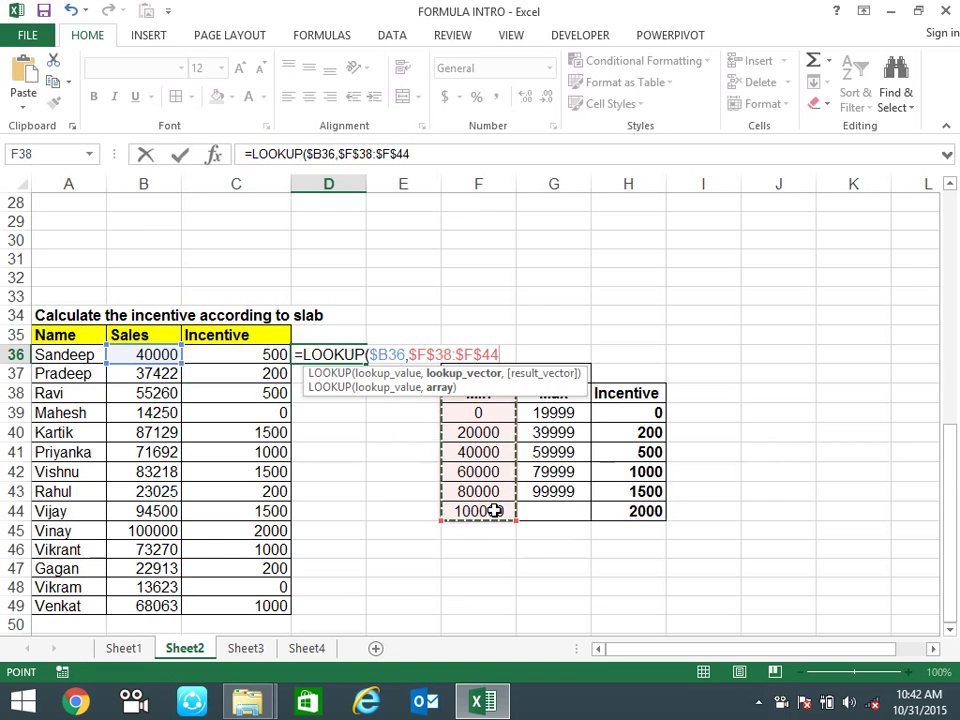
{"action": "type", "text": ","}
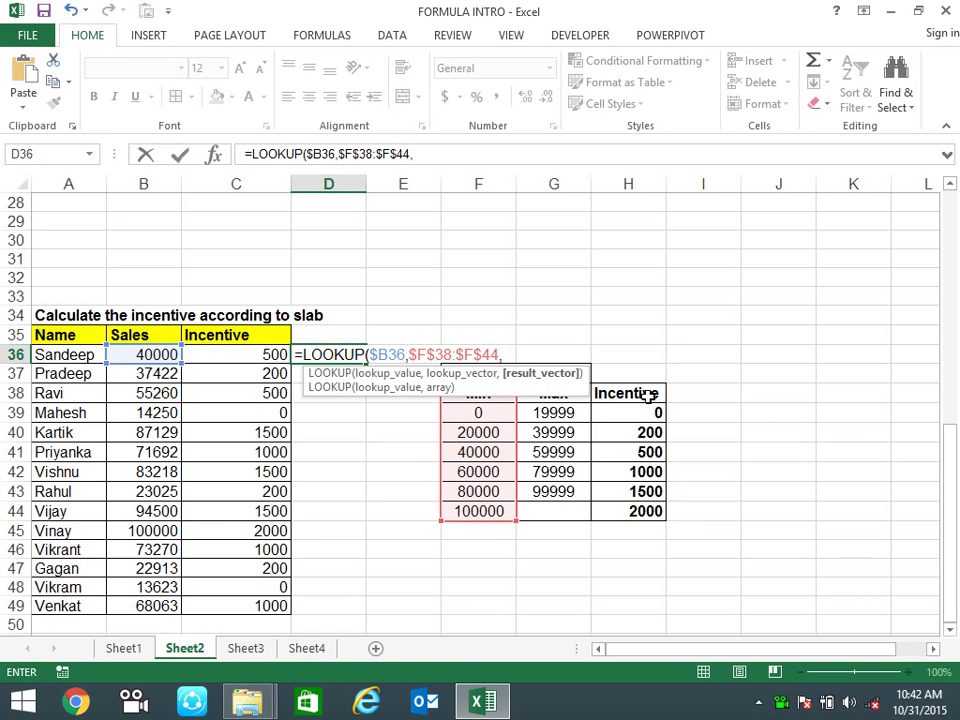
{"action": "left_click_drag", "start_coordinate": [648, 395], "coordinate": [645, 511]}
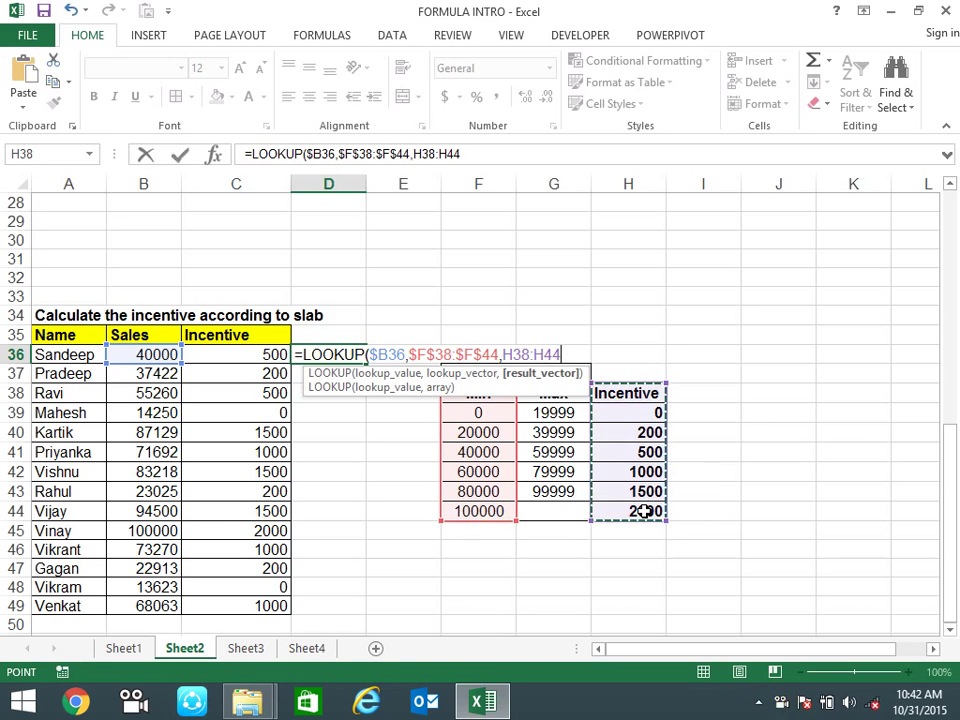
{"action": "key", "text": "F4"}
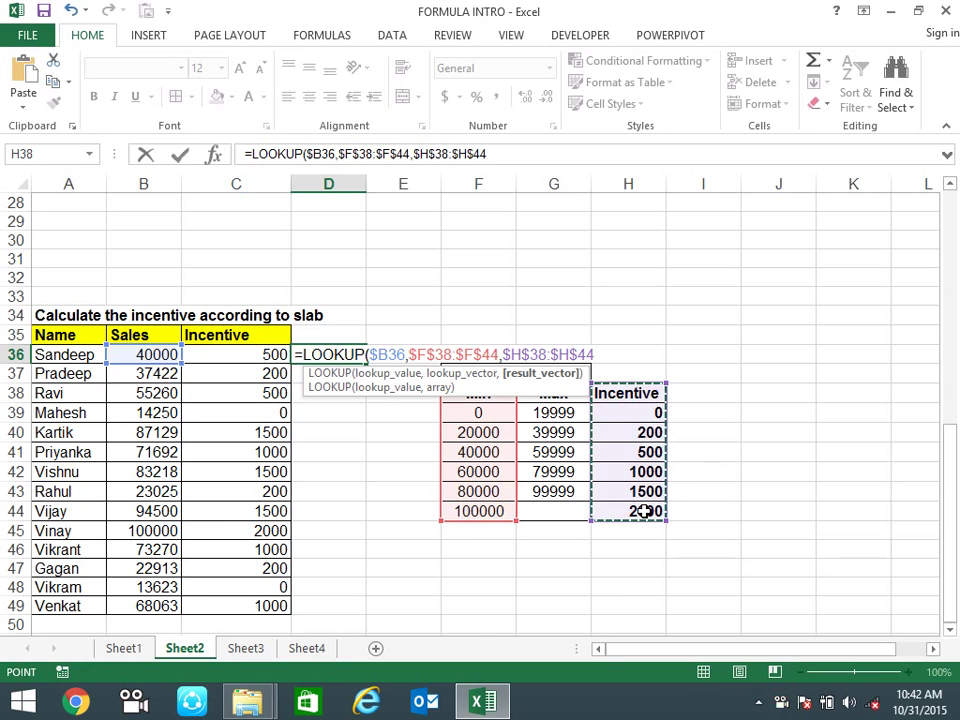
{"action": "type", "text": ")"}
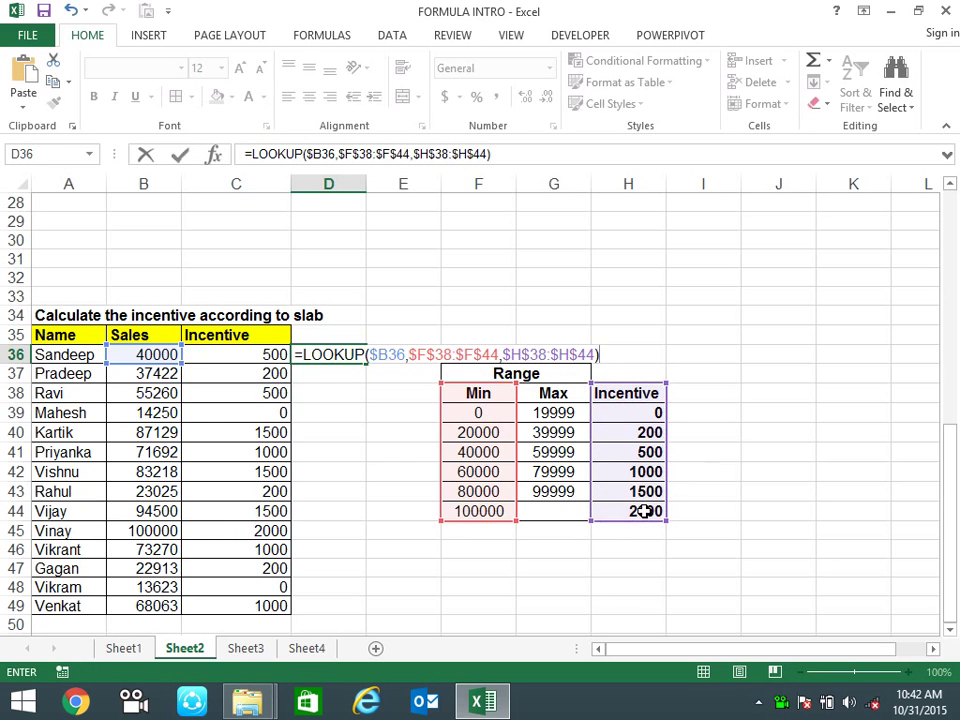
{"action": "key", "text": "Return"}
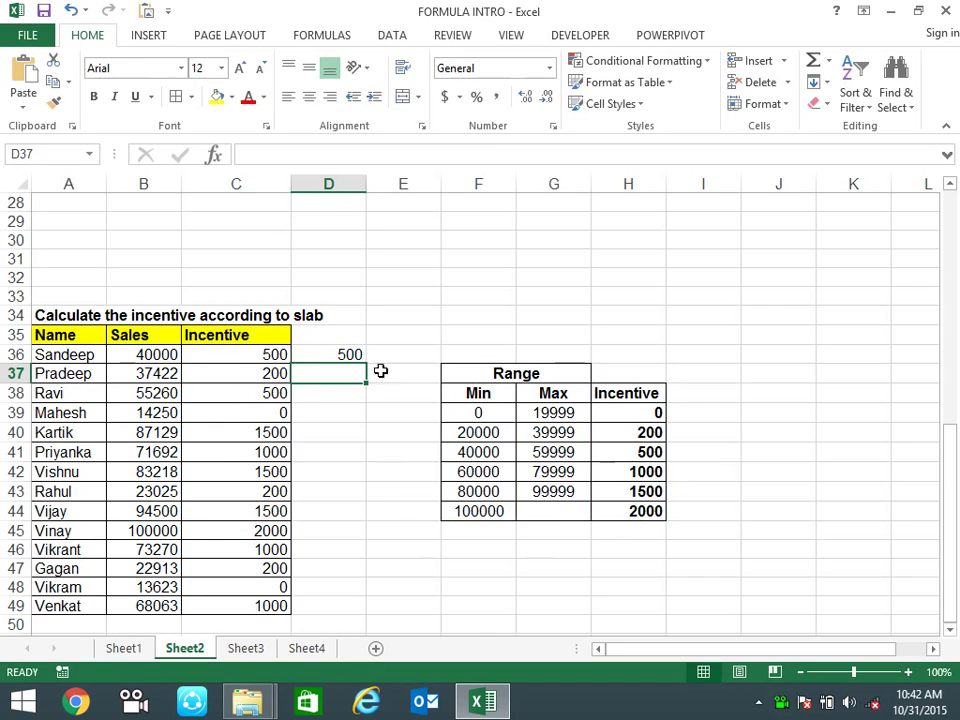
- Fill the D36 LOOKUP formula down to D49
{"action": "left_click", "coordinate": [350, 356]}
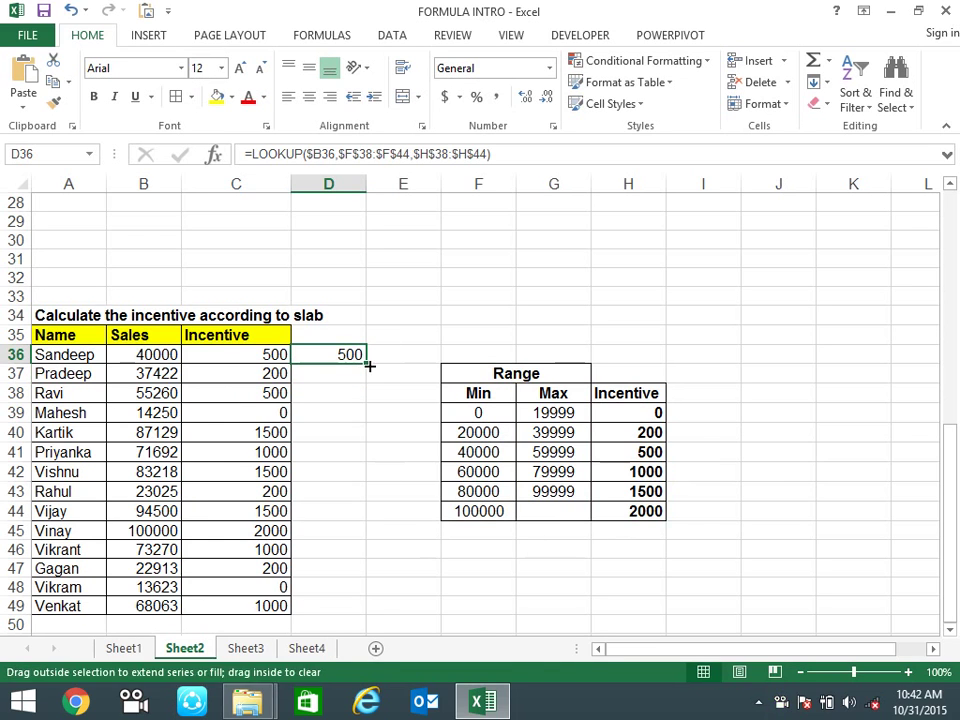
{"action": "double_click", "coordinate": [366, 364]}
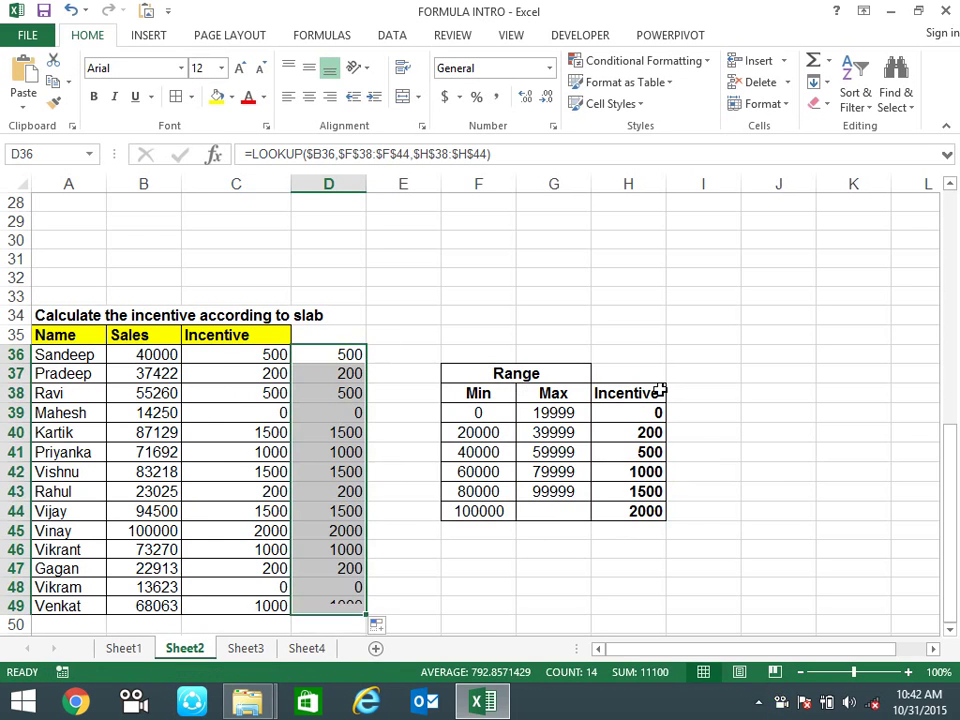
{"action": "left_click", "coordinate": [791, 490]}
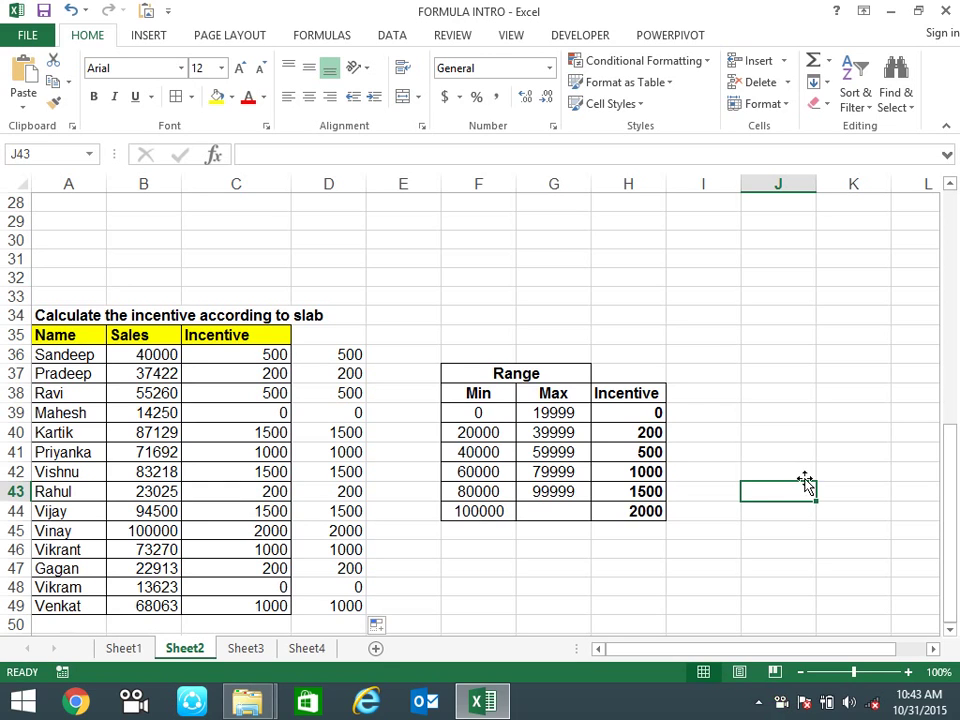
- Show the Lookup & Reference function list on the Formulas ribbon, then dismiss it
{"action": "left_click", "coordinate": [320, 36]}
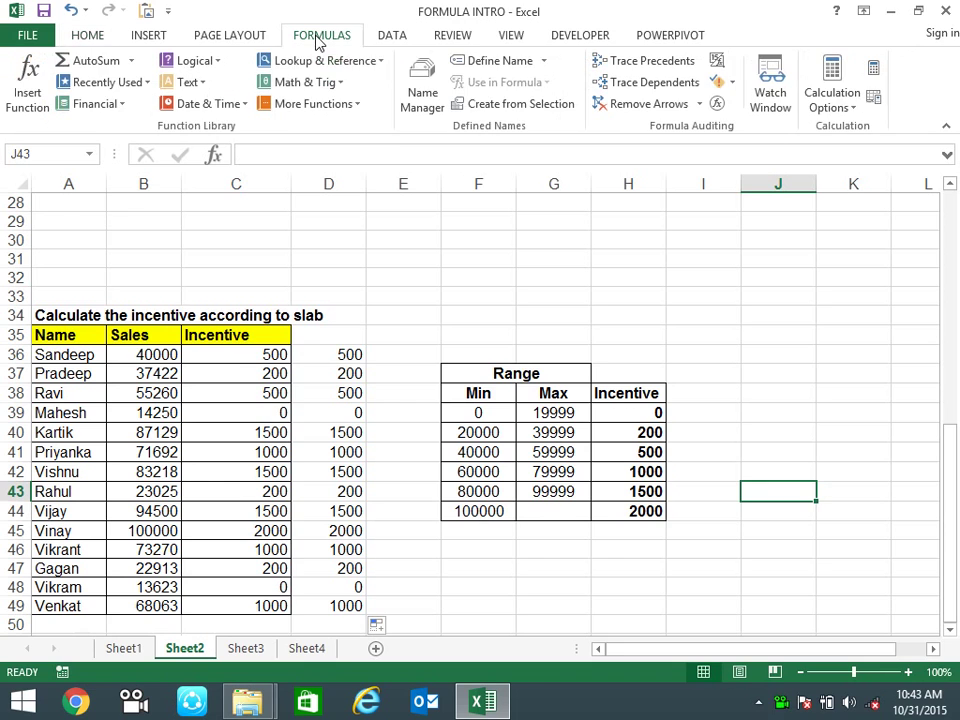
{"action": "left_click", "coordinate": [362, 60]}
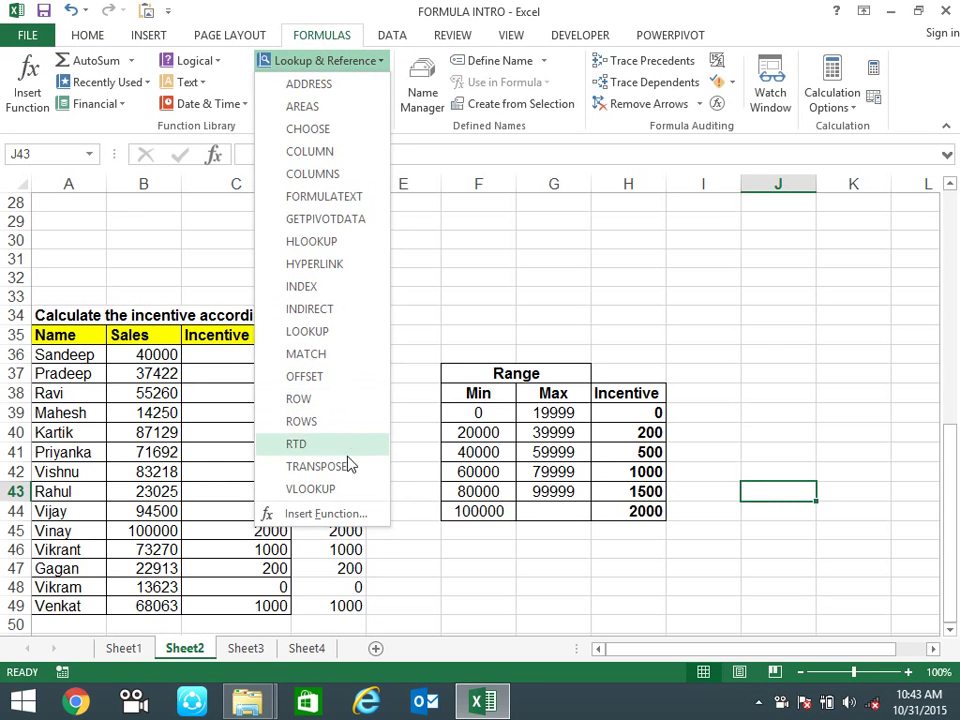
{"action": "left_click", "coordinate": [800, 330]}
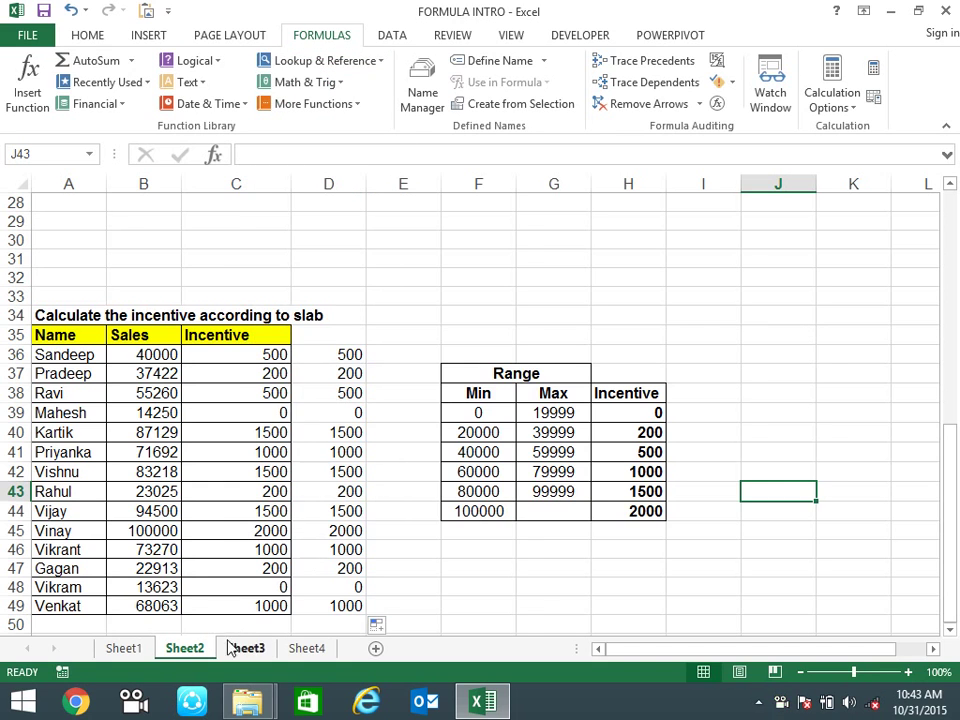
- On Sheet4, clear the entire Helper column A
{"action": "left_click", "coordinate": [238, 650]}
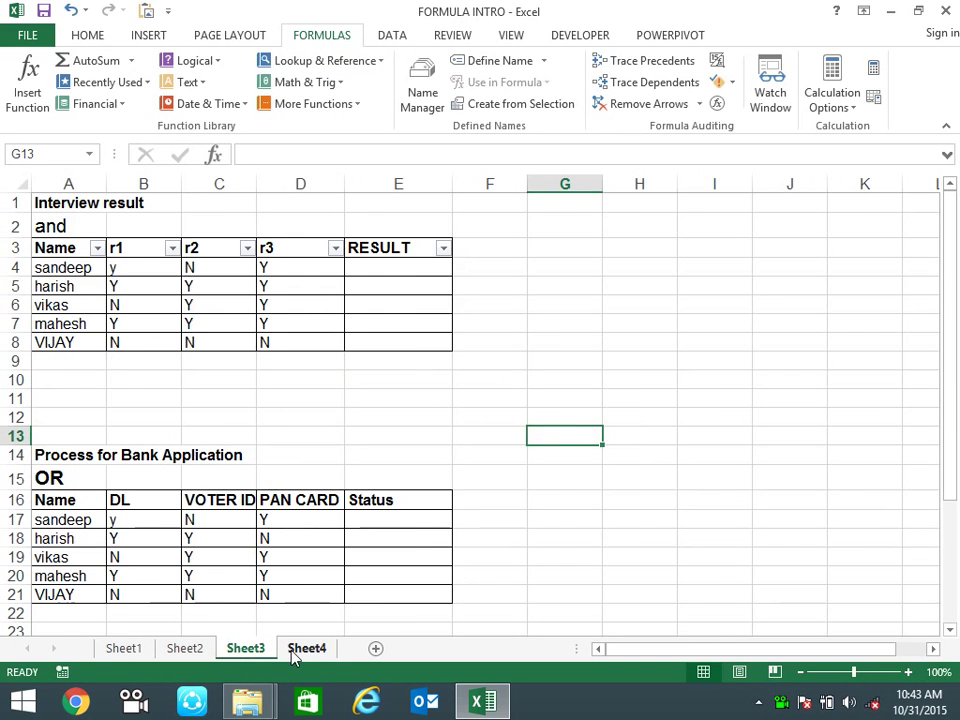
{"action": "left_click", "coordinate": [296, 652]}
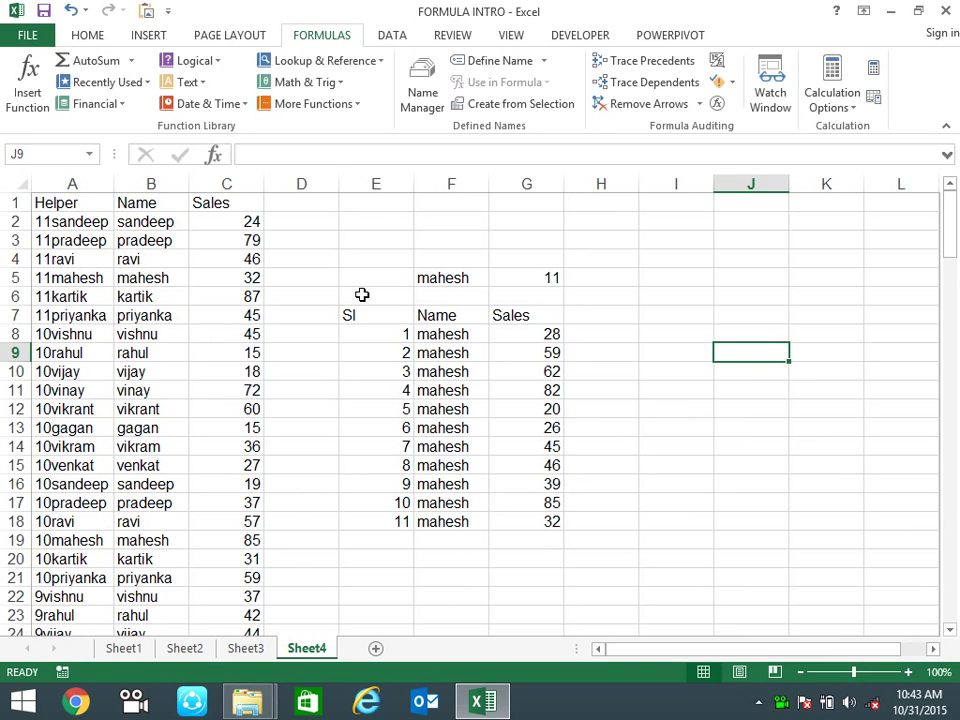
{"action": "left_click", "coordinate": [93, 200]}
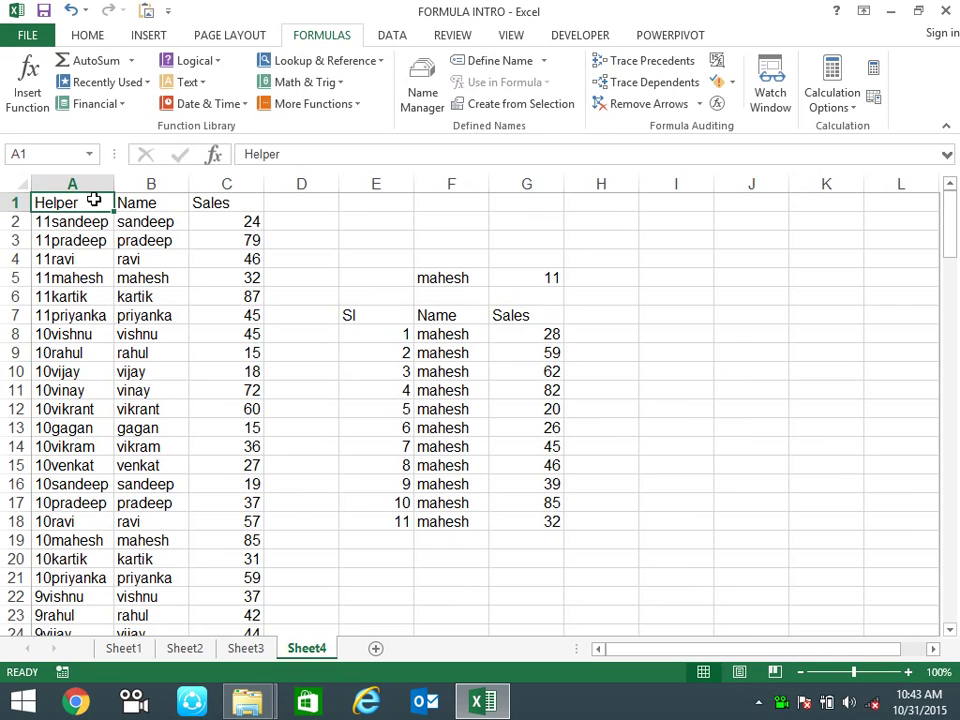
{"action": "key", "text": "ctrl+space"}
{"action": "key", "text": "Delete"}
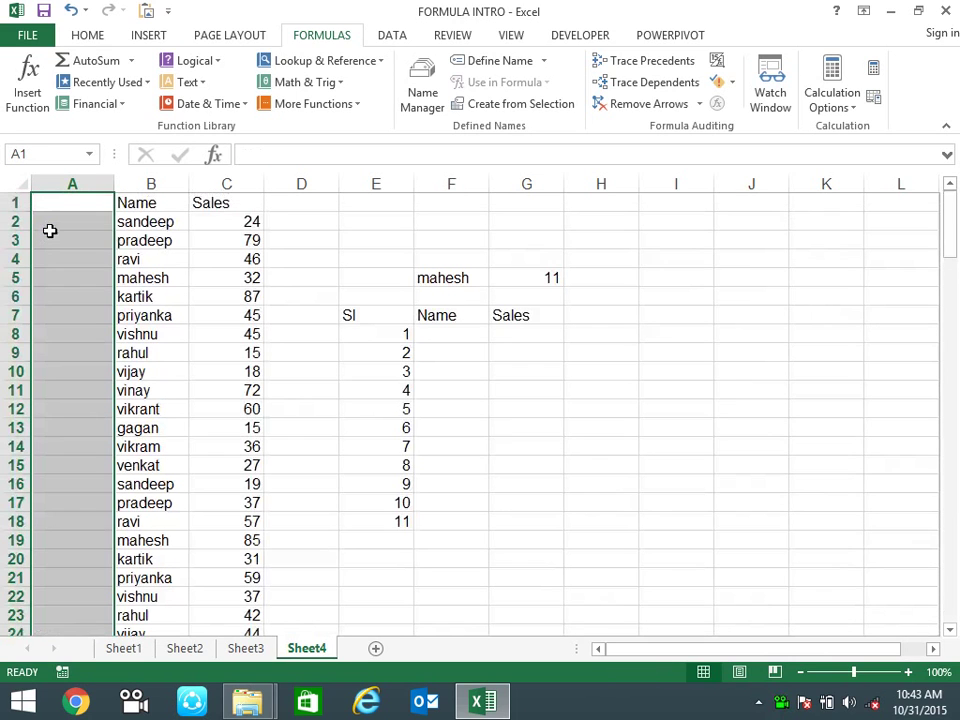
- Remove the serial-number formulas from E8:E18 and the leftovers in E19:E90
{"action": "left_click", "coordinate": [512, 405]}
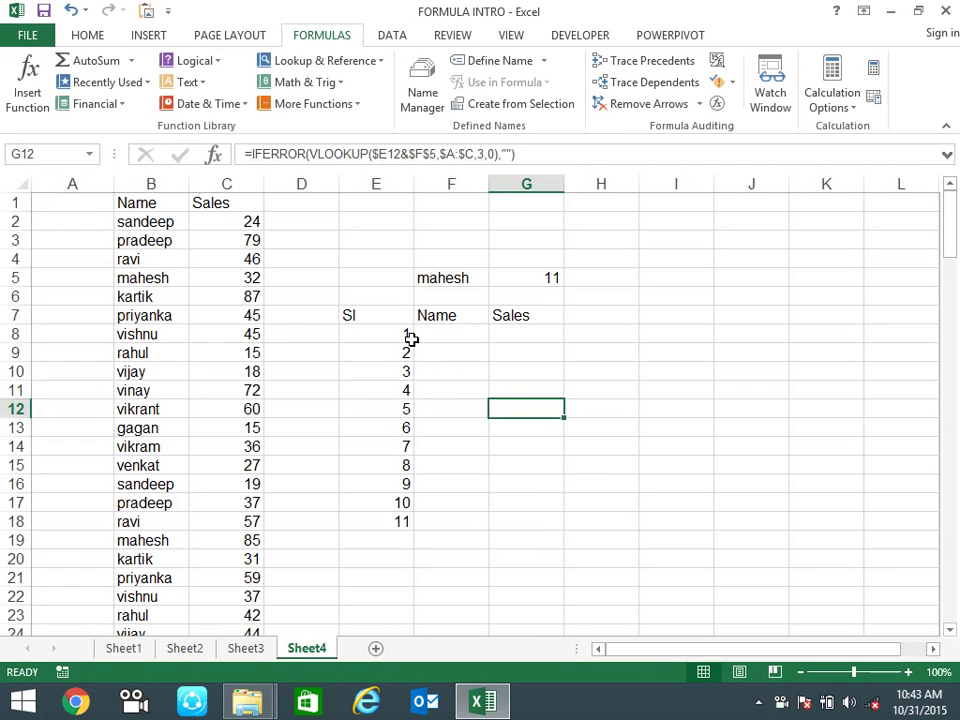
{"action": "left_click_drag", "start_coordinate": [407, 332], "coordinate": [410, 522]}
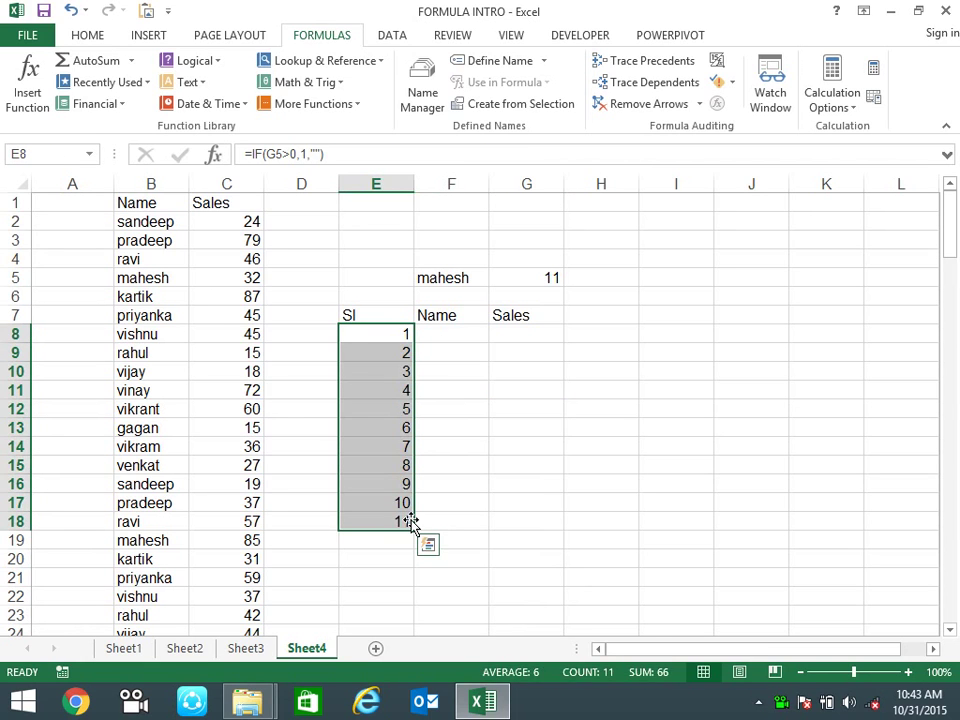
{"action": "key", "text": "ctrl+shift+plus"}
{"action": "key", "text": "Down"}
{"action": "key", "text": "Down"}
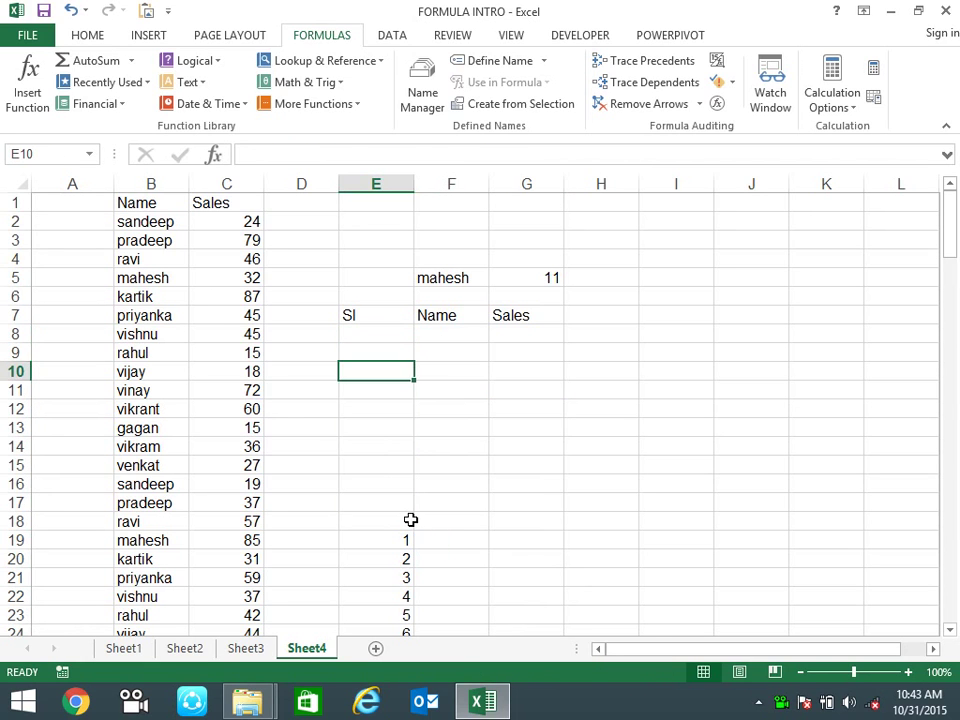
{"action": "key", "text": "ctrl+Down"}
{"action": "key", "text": "ctrl+shift+Down"}
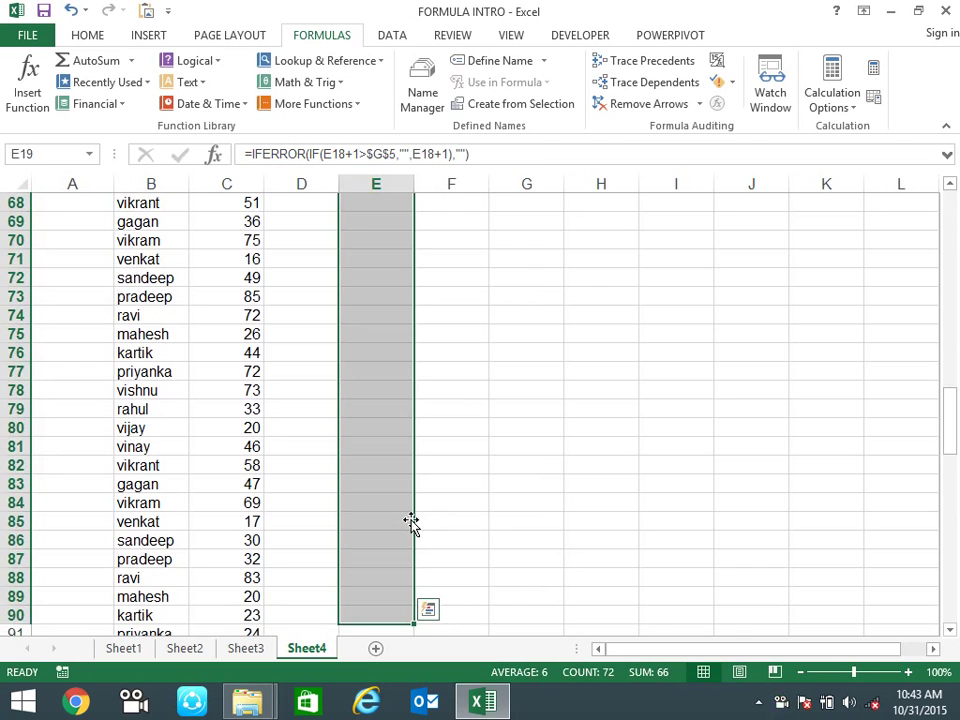
{"action": "key", "text": "Delete"}
{"action": "scroll", "coordinate": [410, 523], "scroll_direction": "up", "scroll_amount": 20}
{"action": "scroll", "coordinate": [388, 495], "scroll_direction": "up", "scroll_amount": 3}
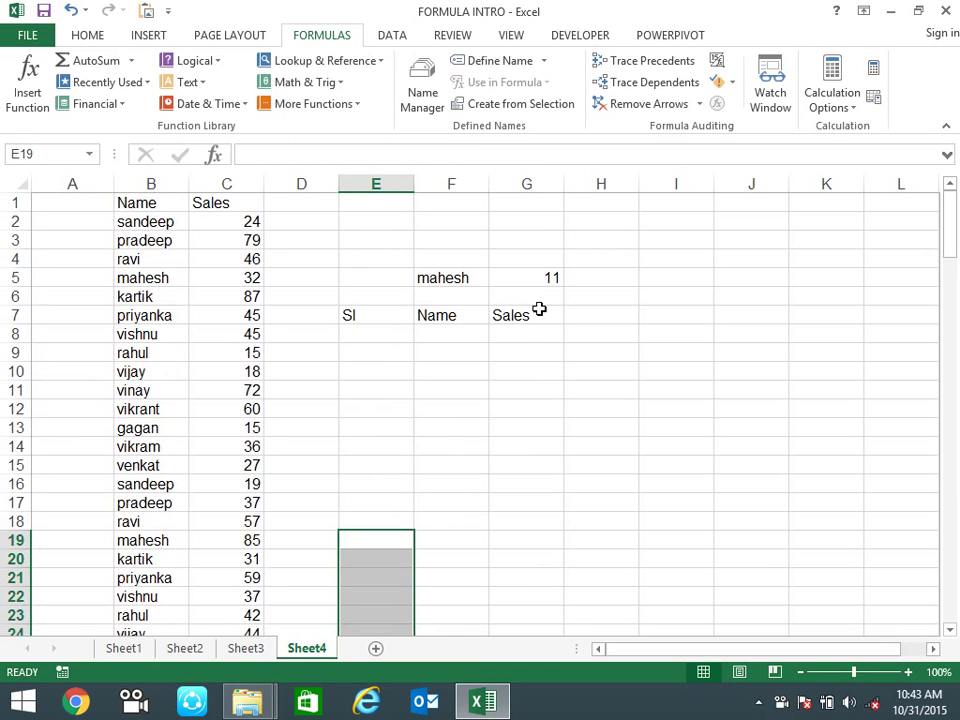
- Check the F5 name dropdown, keeping mahesh selected, and select the G5 count
{"action": "left_click", "coordinate": [554, 276]}
{"action": "left_click", "coordinate": [452, 279]}
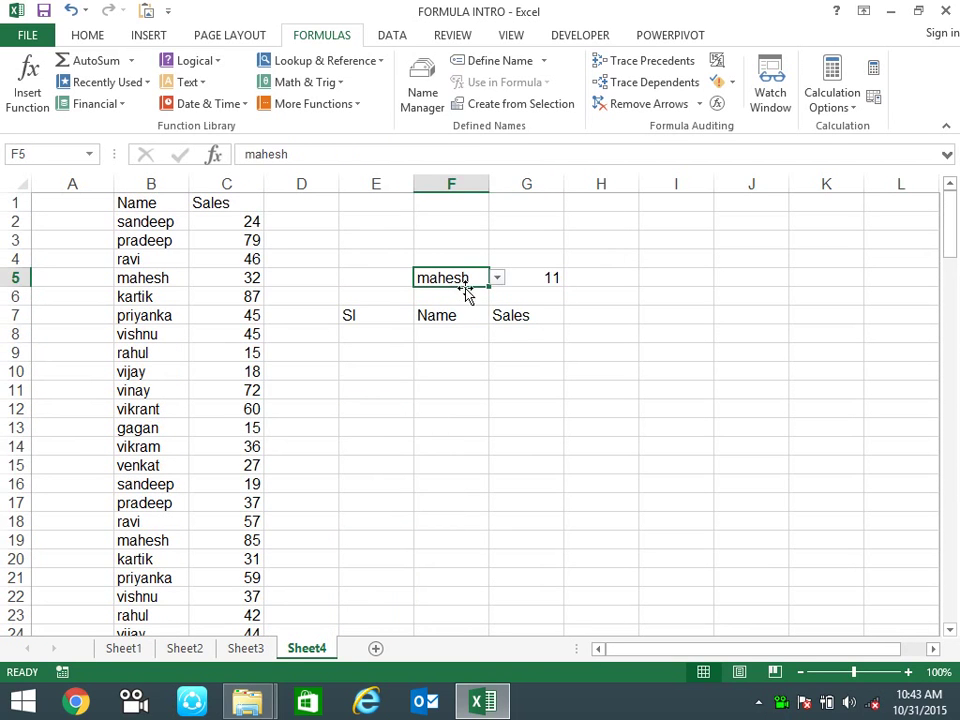
{"action": "left_click", "coordinate": [497, 279]}
{"action": "mouse_move", "coordinate": [497, 341]}
{"action": "left_mouse_down"}
{"action": "mouse_move", "coordinate": [497, 289]}
{"action": "mouse_move", "coordinate": [508, 347]}
{"action": "left_mouse_up"}
{"action": "left_click", "coordinate": [711, 315]}
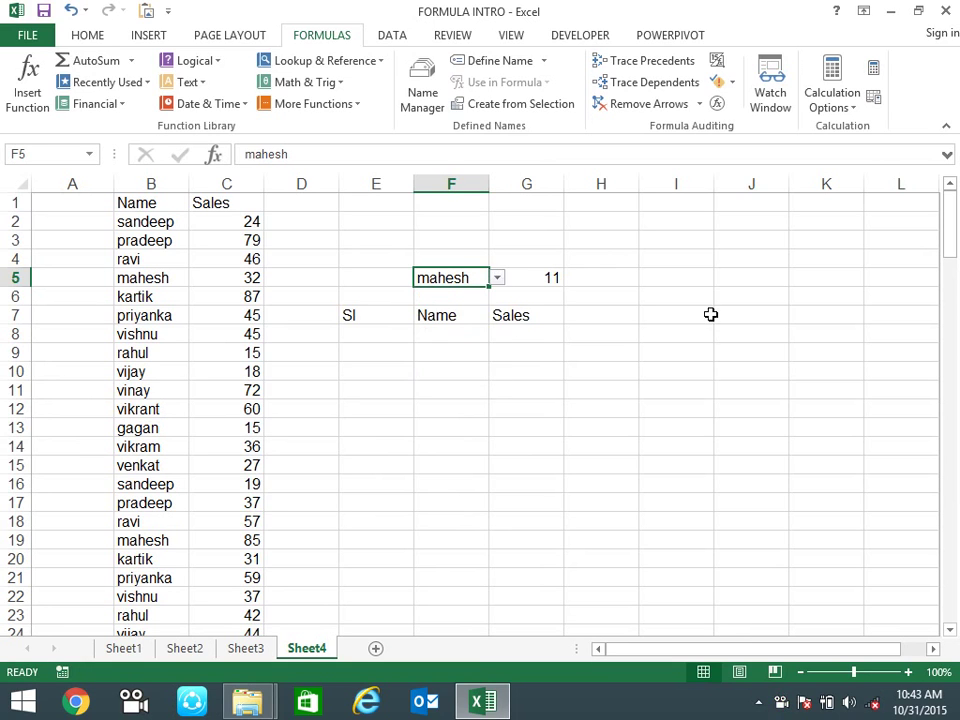
{"action": "left_click", "coordinate": [541, 277]}
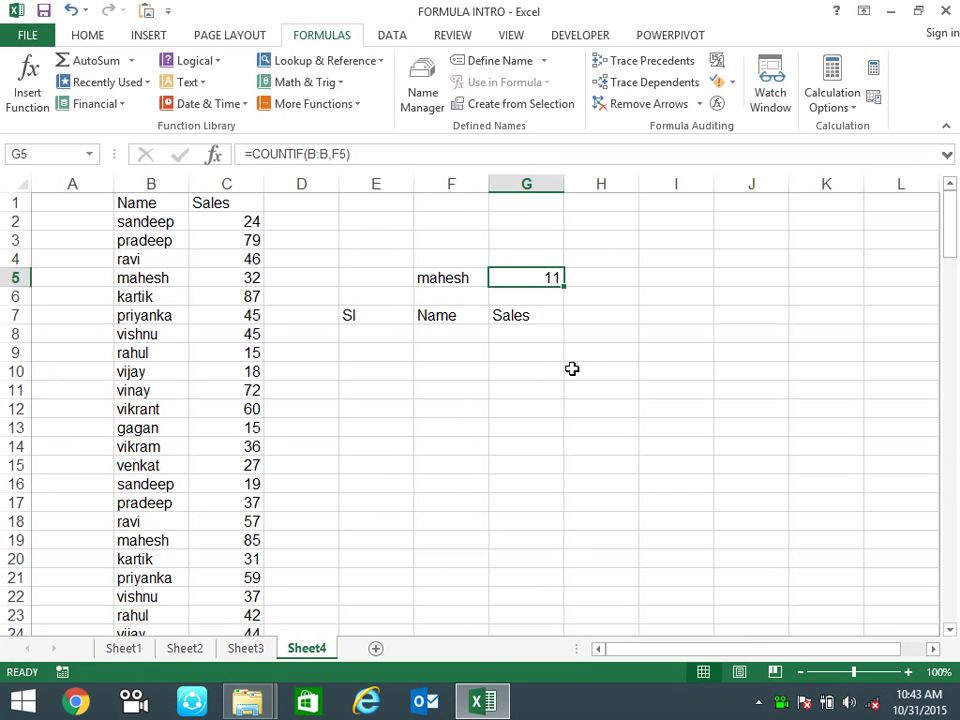
- Rewrite G5 as a count formula over column $B:$B with F5 as the second argument
{"action": "key", "text": "Delete"}
{"action": "type", "text": "="}
{"action": "key", "text": "BackSpace"}
{"action": "type", "text": "=coun"}
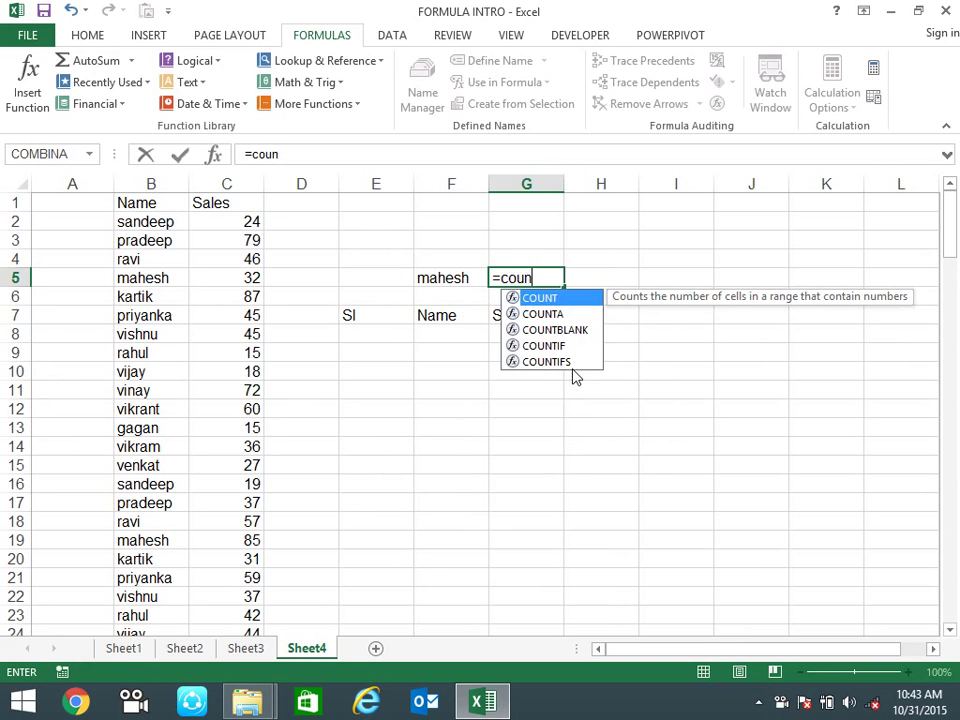
{"action": "key", "text": "Down"}
{"action": "key", "text": "Tab"}
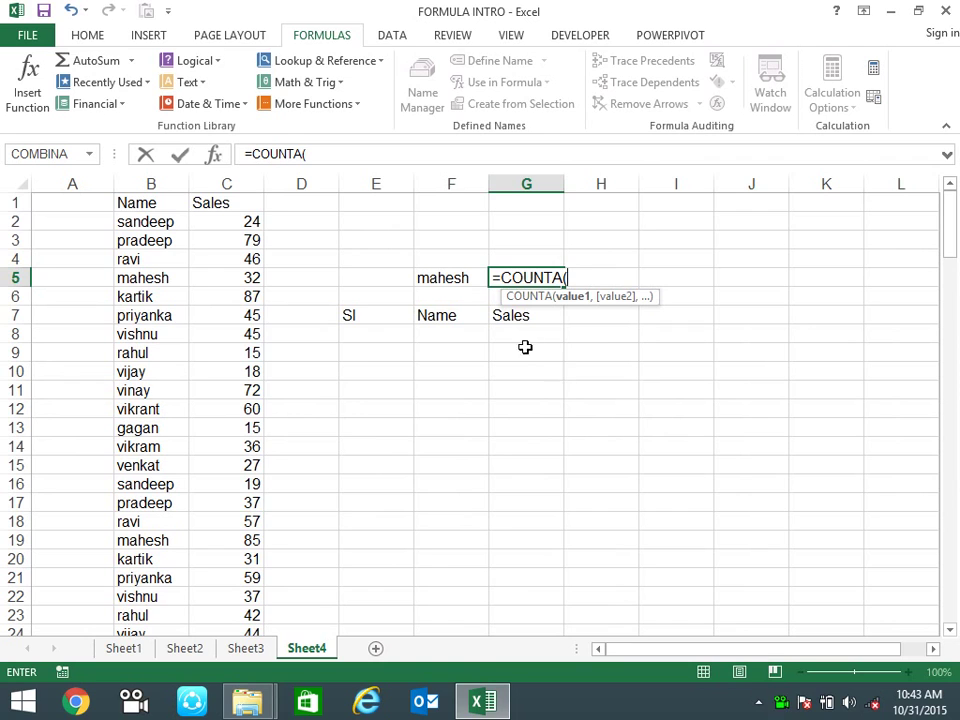
{"action": "left_click", "coordinate": [152, 183]}
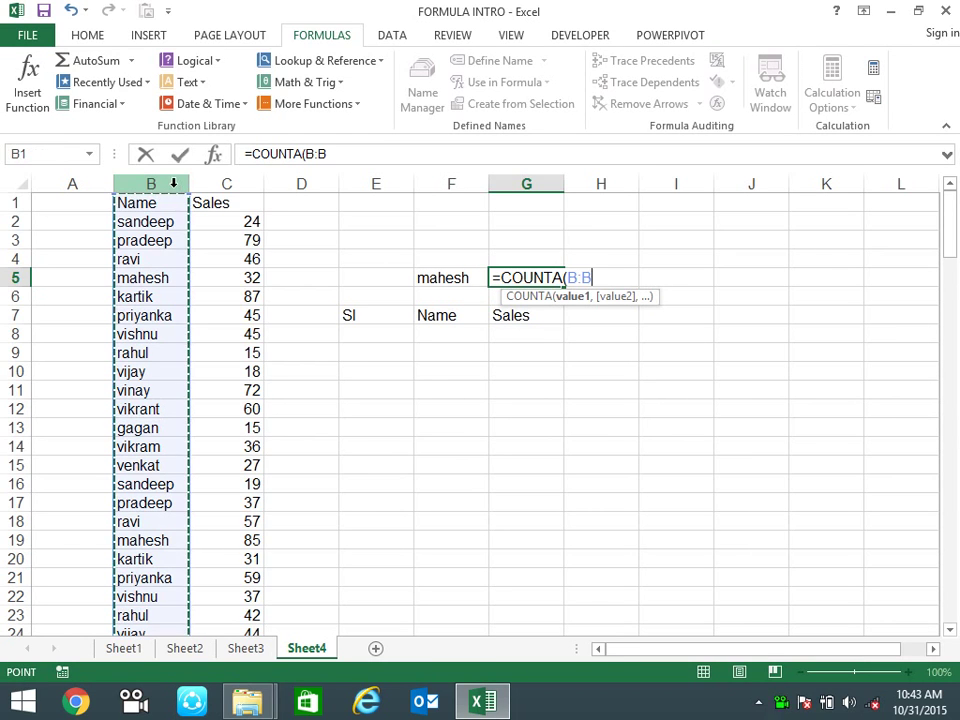
{"action": "key", "text": "F4"}
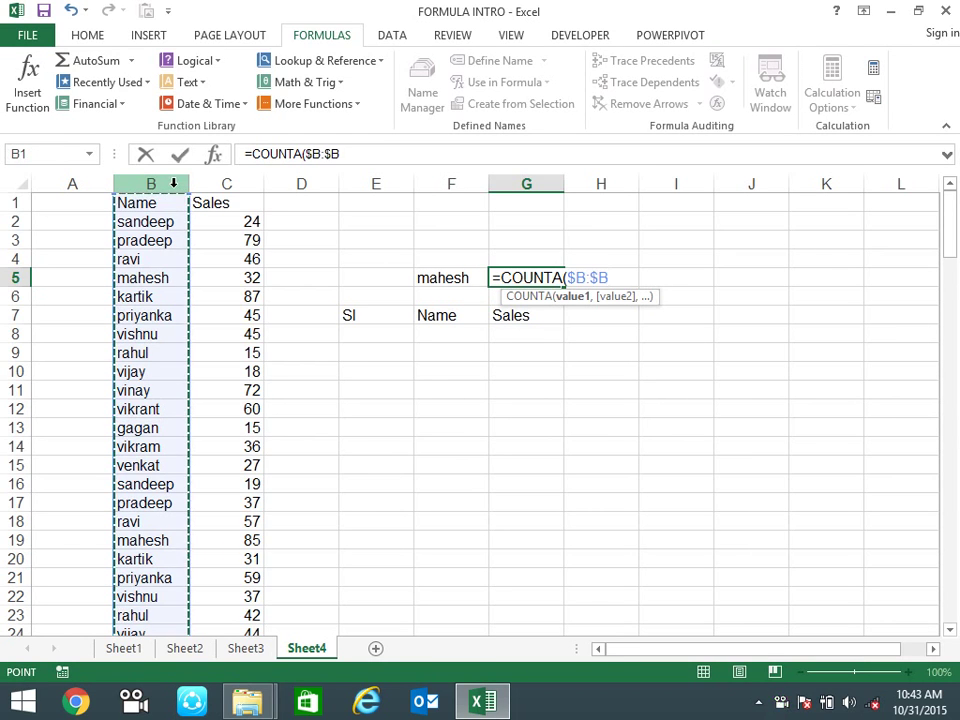
{"action": "type", "text": ","}
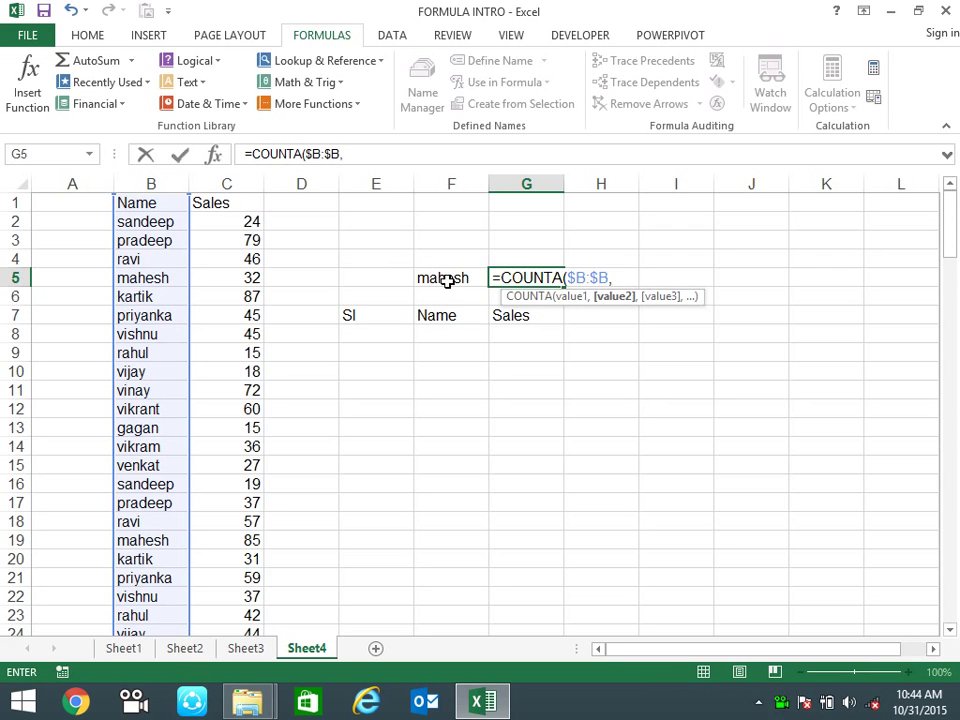
{"action": "left_click", "coordinate": [447, 280]}
{"action": "key", "text": "Return"}
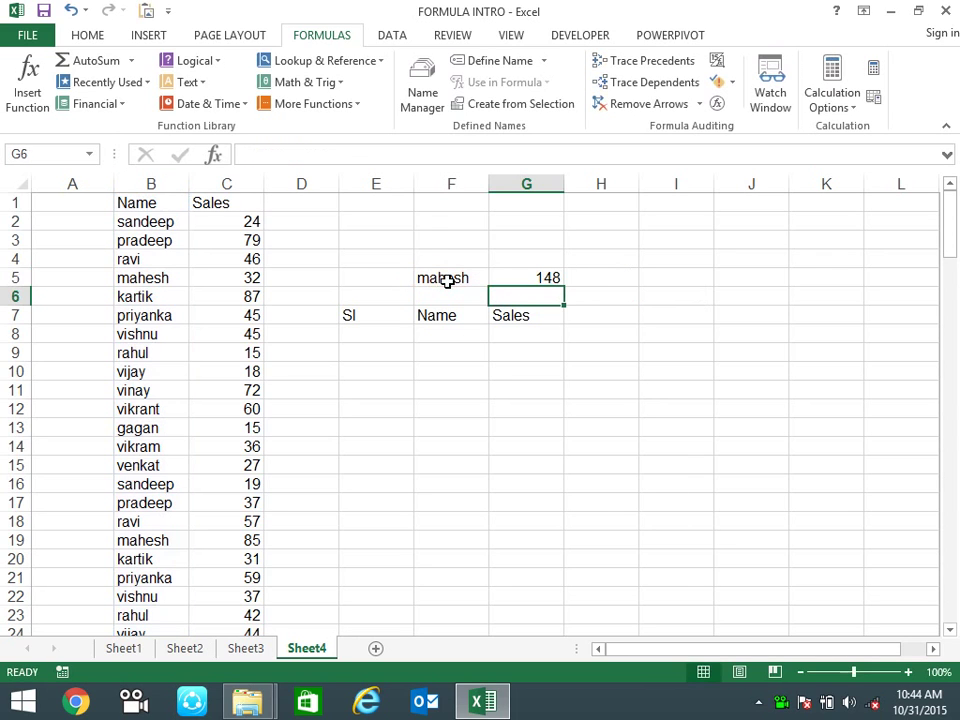
- Choose rahul in F5 and review the G5 count formula
{"action": "left_click", "coordinate": [437, 282]}
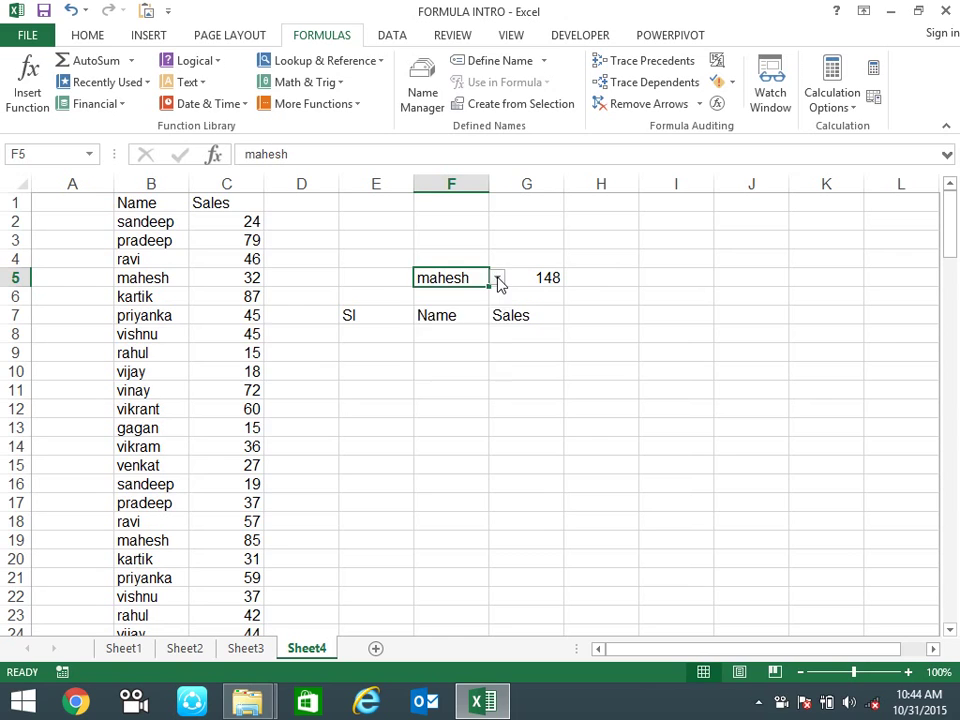
{"action": "left_click", "coordinate": [498, 280]}
{"action": "left_click", "coordinate": [459, 343]}
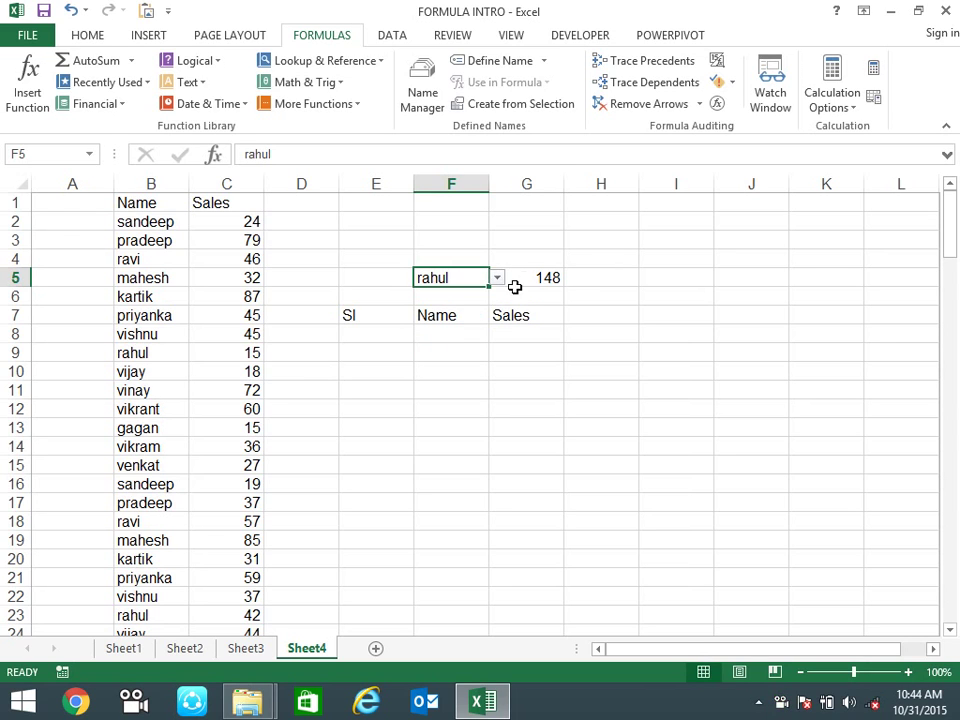
{"action": "left_click", "coordinate": [526, 279]}
{"action": "left_click", "coordinate": [459, 266]}
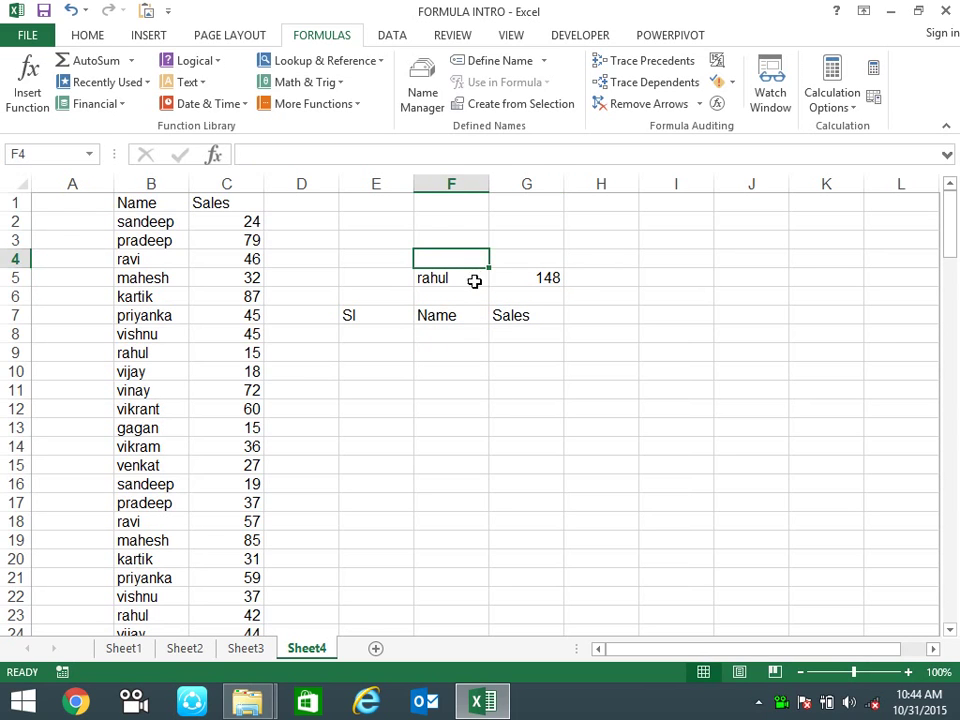
{"action": "left_click", "coordinate": [474, 281]}
{"action": "left_click", "coordinate": [540, 279]}
{"action": "double_click", "coordinate": [540, 279]}
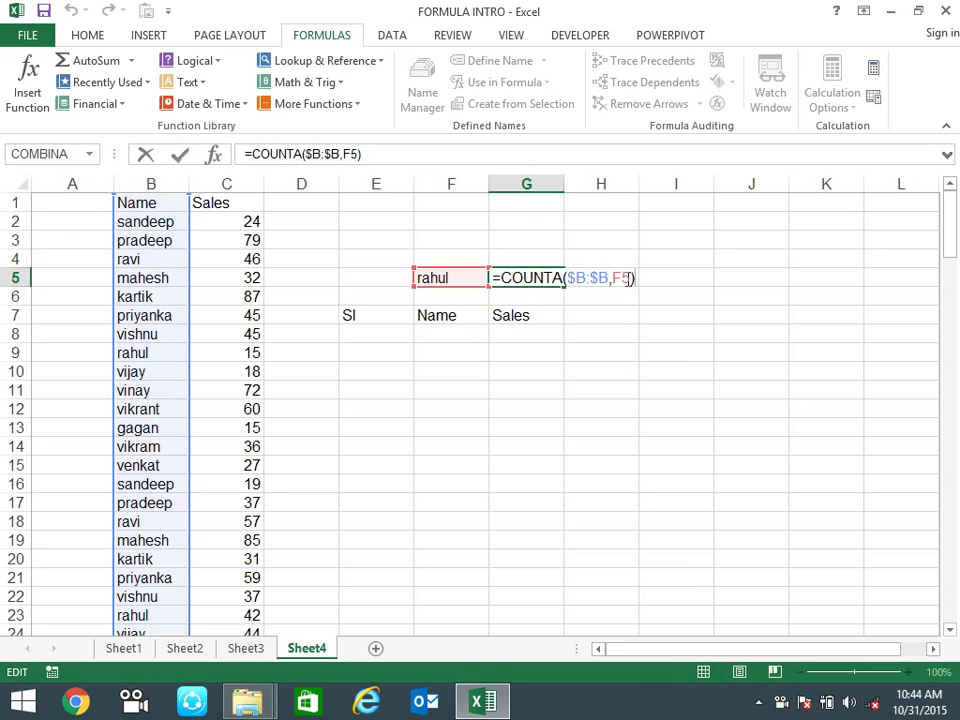
- Check that the Name list in column B ends at row 147
{"action": "left_click", "coordinate": [185, 259]}
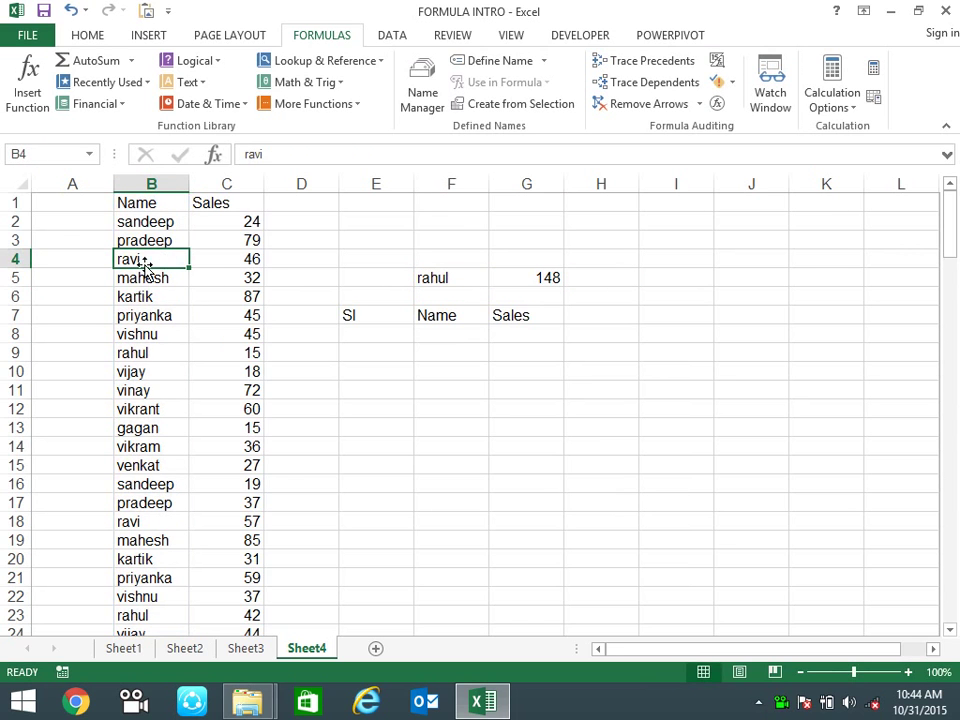
{"action": "key", "text": "ctrl+Down"}
{"action": "key", "text": "Down"}
{"action": "key", "text": "Up"}
{"action": "key", "text": "ctrl+Up"}
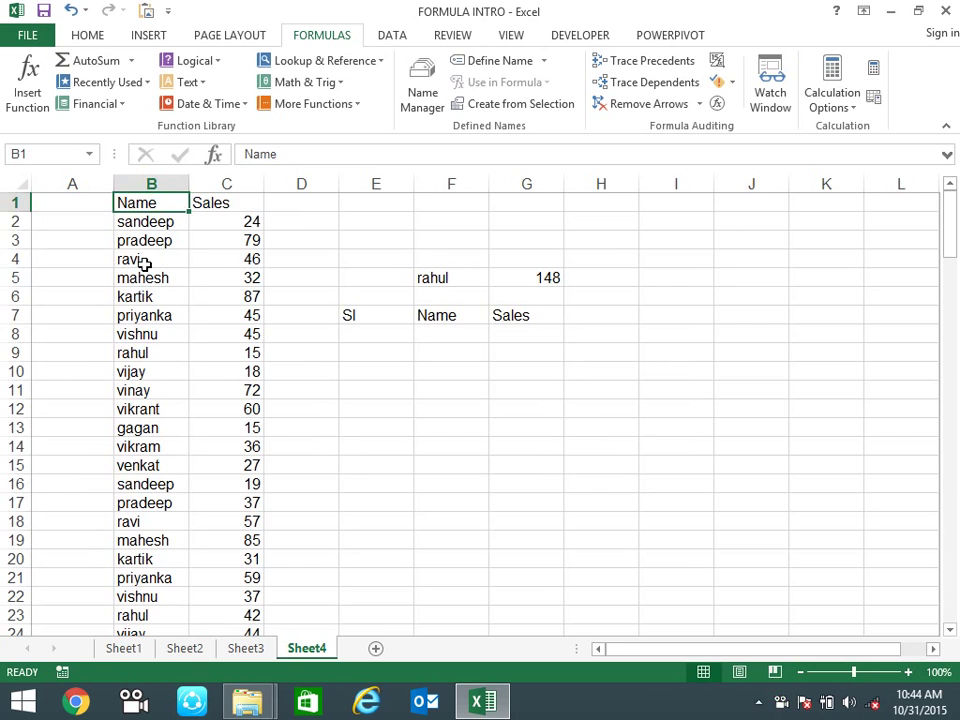
{"action": "key", "text": "ctrl+Down"}
{"action": "key", "text": "Down"}
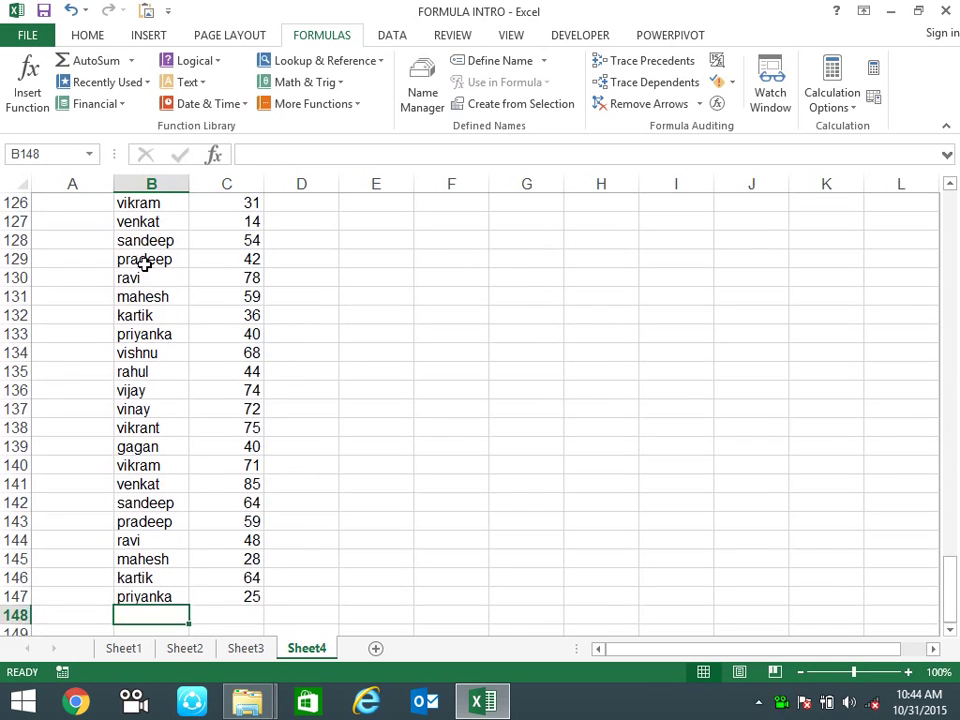
{"action": "key", "text": "Down"}
{"action": "key", "text": "Up"}
{"action": "key", "text": "Up"}
{"action": "key", "text": "ctrl+Up"}
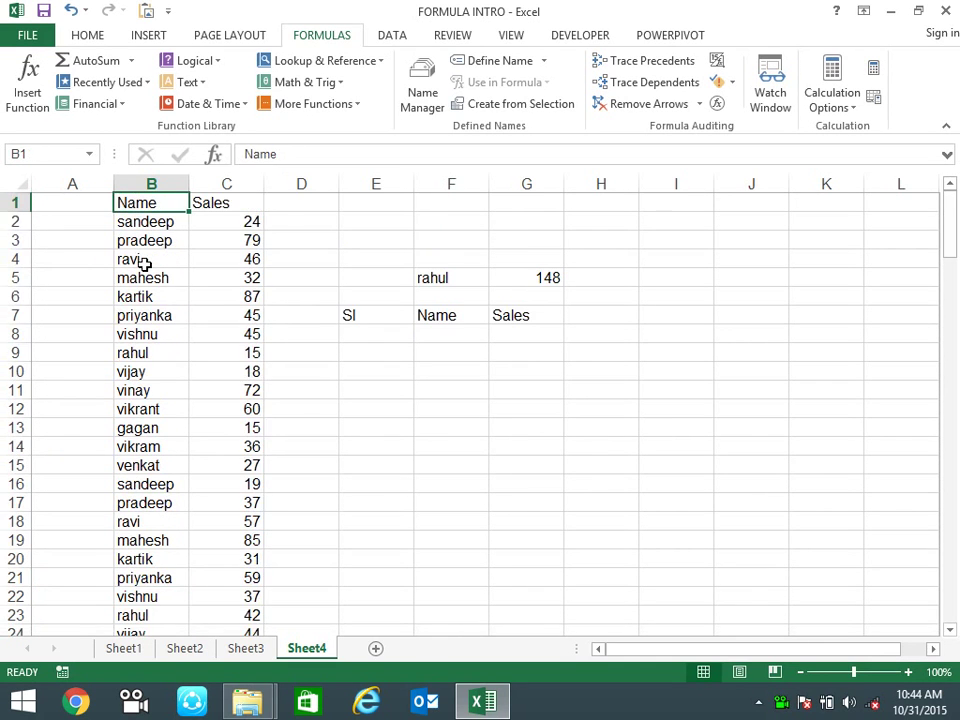
{"action": "key", "text": "Down"}
{"action": "key", "text": "Down"}
{"action": "key", "text": "Right"}
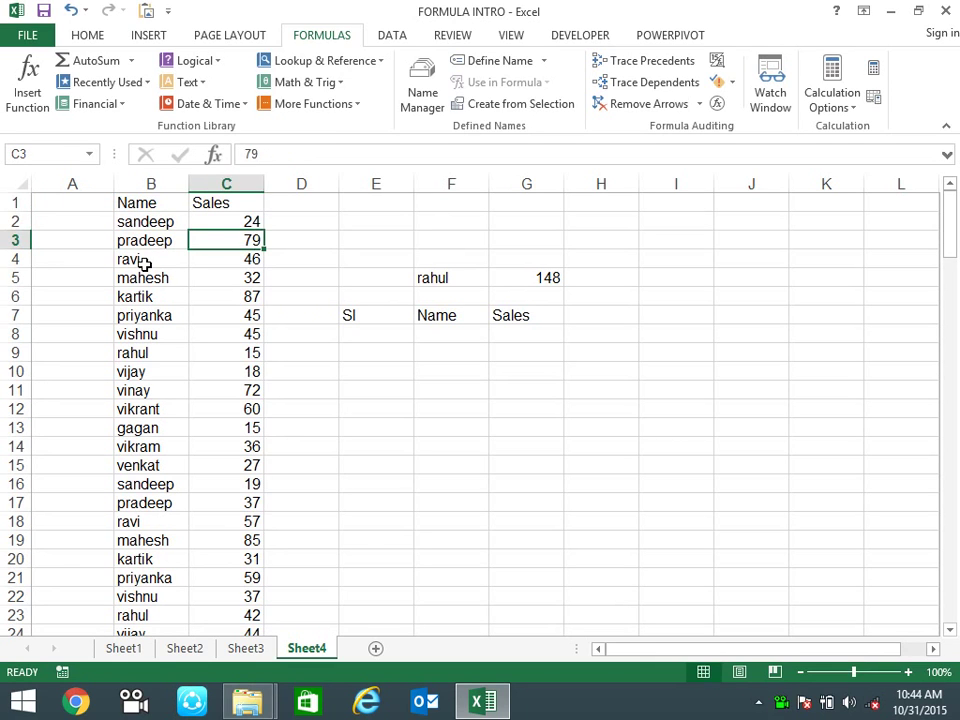
{"action": "key", "text": "Right"}
{"action": "key", "text": "Right"}
{"action": "key", "text": "Right"}
{"action": "key", "text": "Down"}
{"action": "key", "text": "Down"}
- Change G5's COUNTA to COUNTIF, giving =COUNTIF($B:$B,F5)
{"action": "key", "text": "F2"}
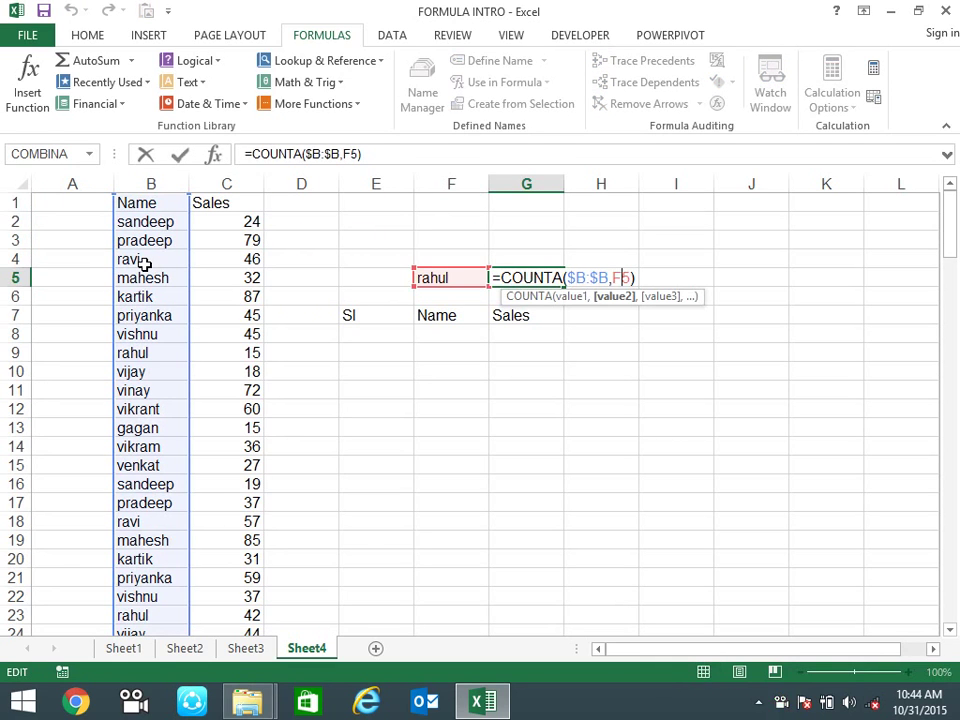
{"action": "key", "text": "Left"}
{"action": "key", "text": "Left"}
{"action": "key", "text": "Left"}
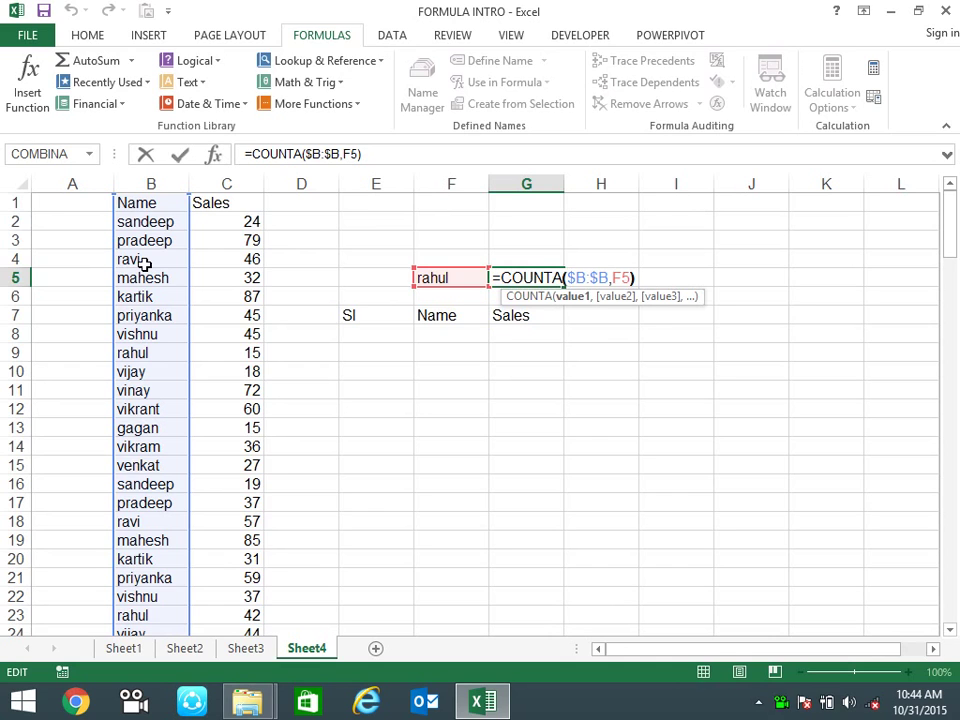
{"action": "key", "text": "Left"}
{"action": "key", "text": "Left"}
{"action": "key", "text": "Left"}
{"action": "key", "text": "BackSpace"}
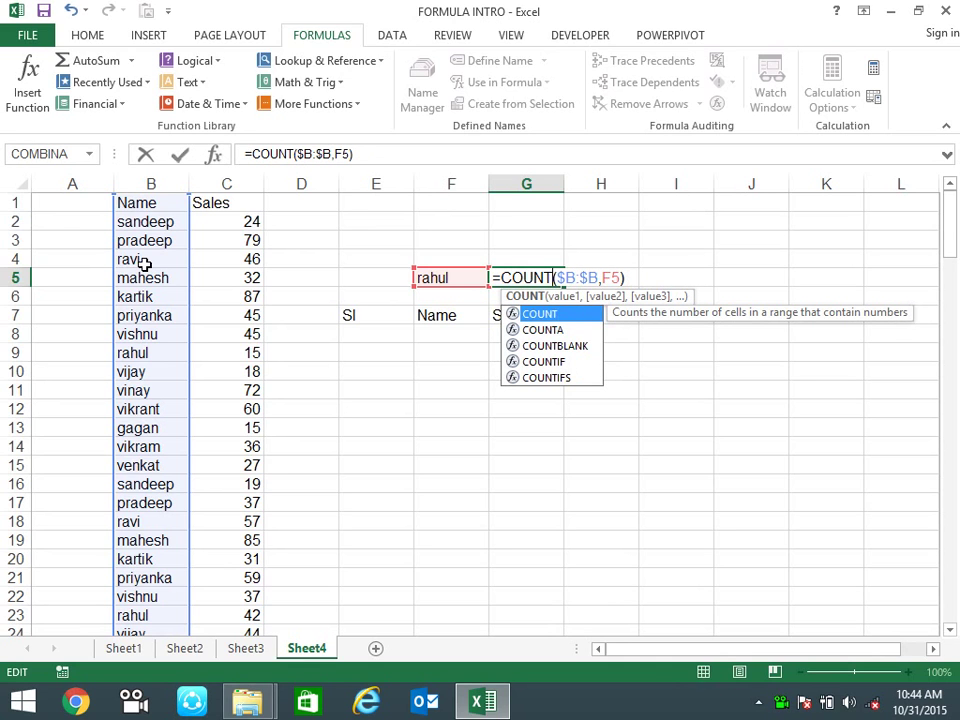
{"action": "key", "text": "Down"}
{"action": "key", "text": "Down"}
{"action": "type", "text": "IF"}
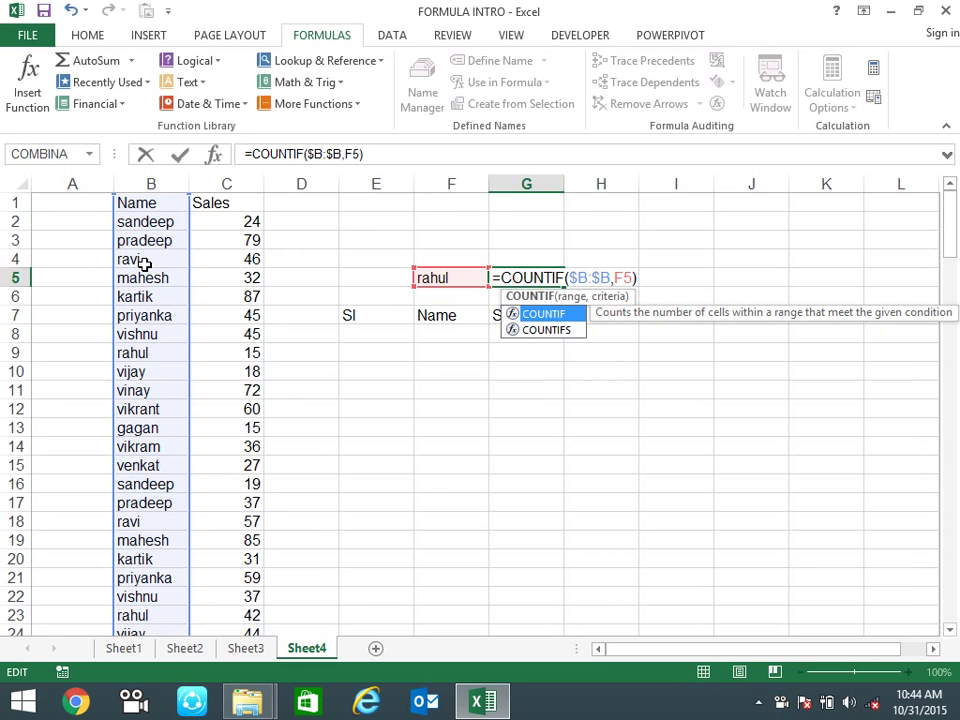
{"action": "key", "text": "Return"}
{"action": "key", "text": "Up"}
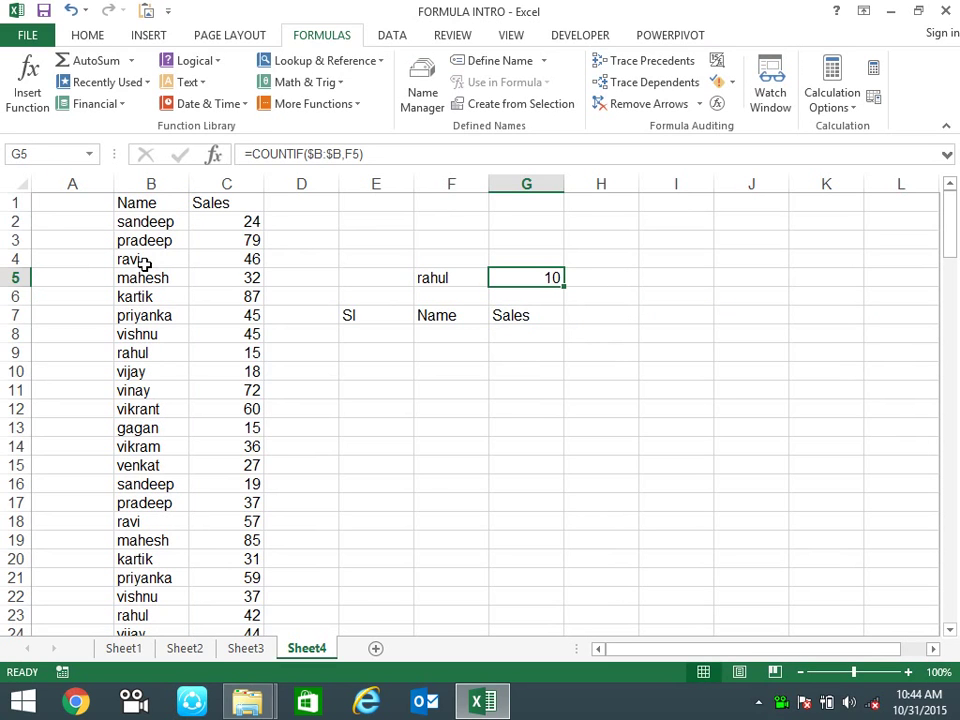
- Try vikrant and venkat in F5, then settle on pradeep
{"action": "left_click", "coordinate": [476, 276]}
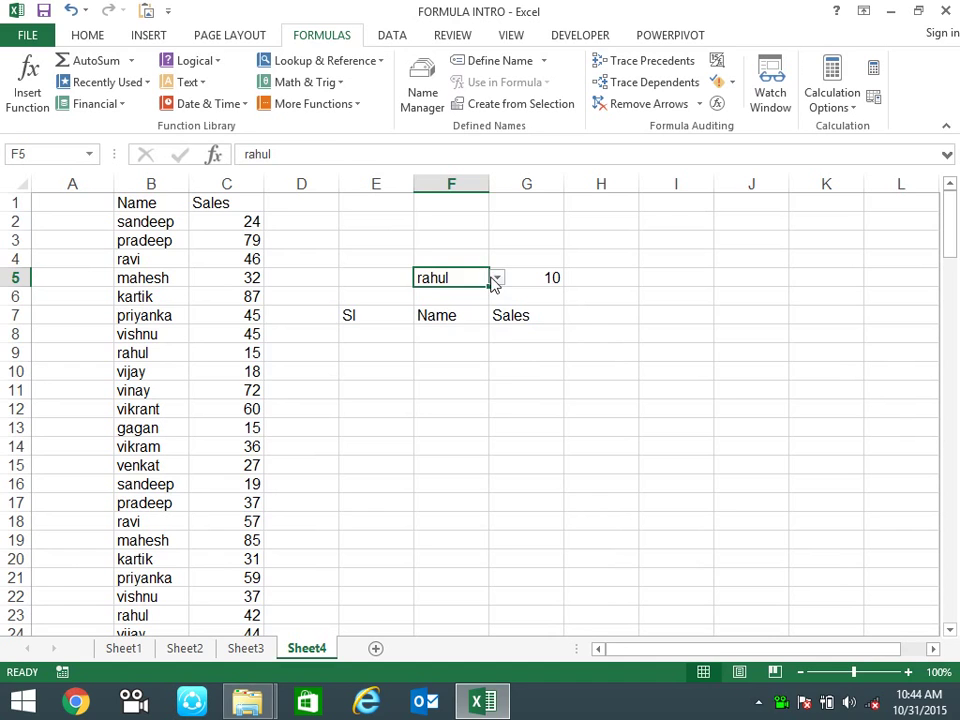
{"action": "left_click", "coordinate": [497, 278]}
{"action": "left_click", "coordinate": [450, 343]}
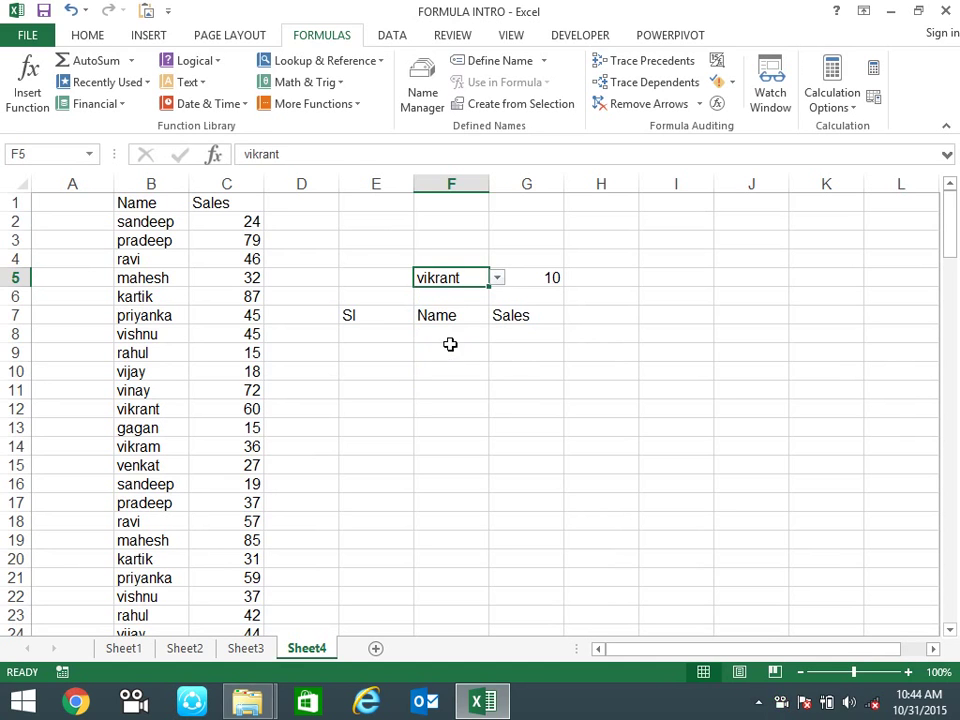
{"action": "left_click", "coordinate": [496, 280]}
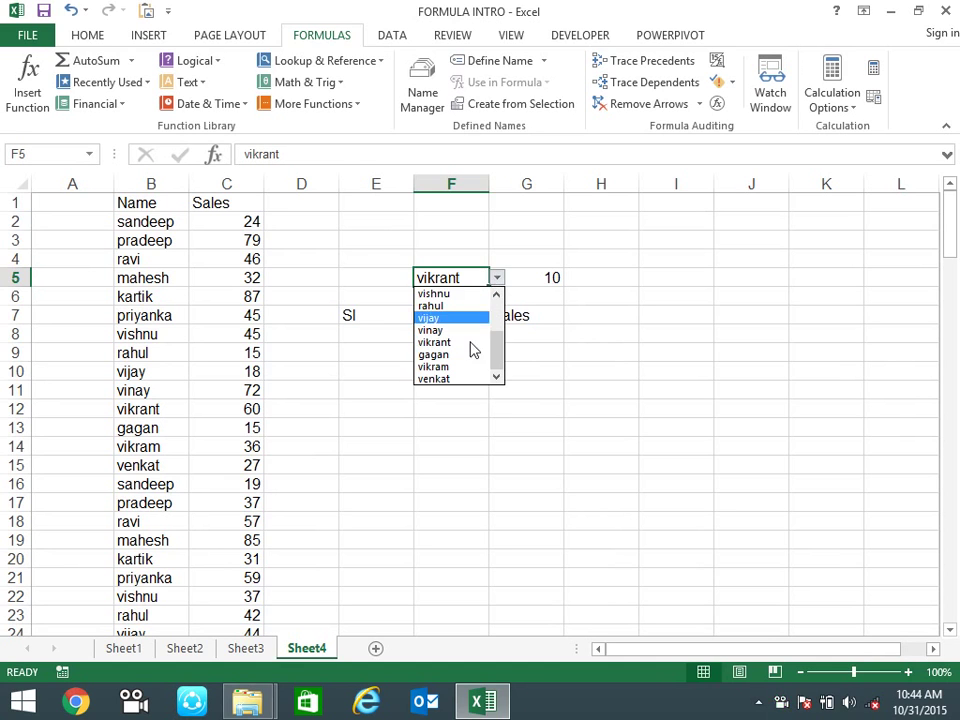
{"action": "left_click", "coordinate": [455, 379]}
{"action": "left_click", "coordinate": [496, 278]}
{"action": "scroll", "coordinate": [464, 330], "scroll_direction": "up", "scroll_amount": 5}
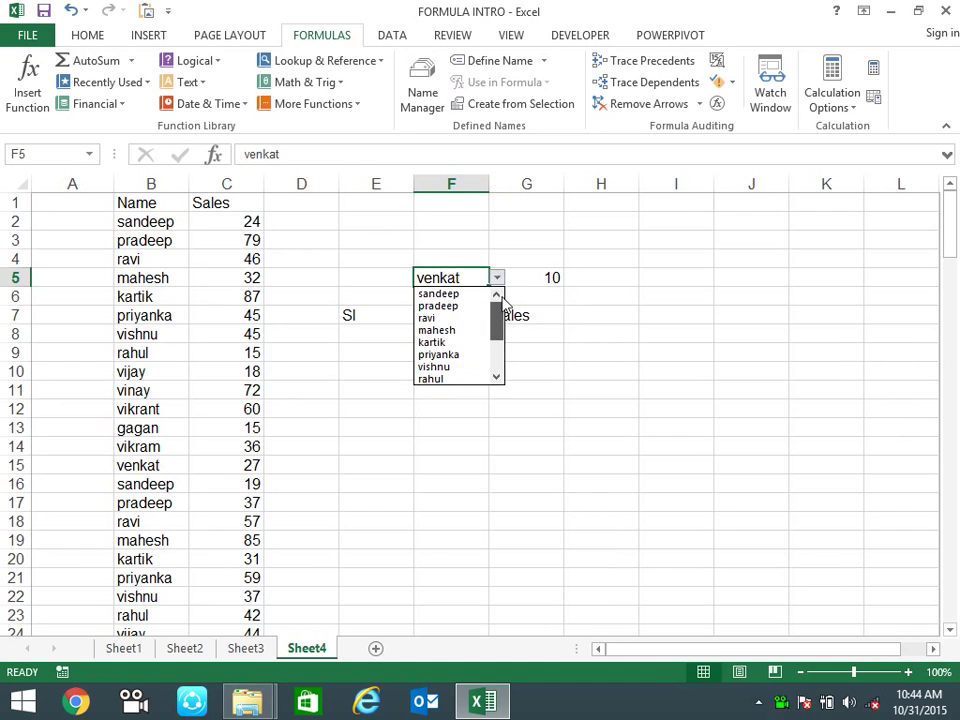
{"action": "left_click", "coordinate": [462, 308]}
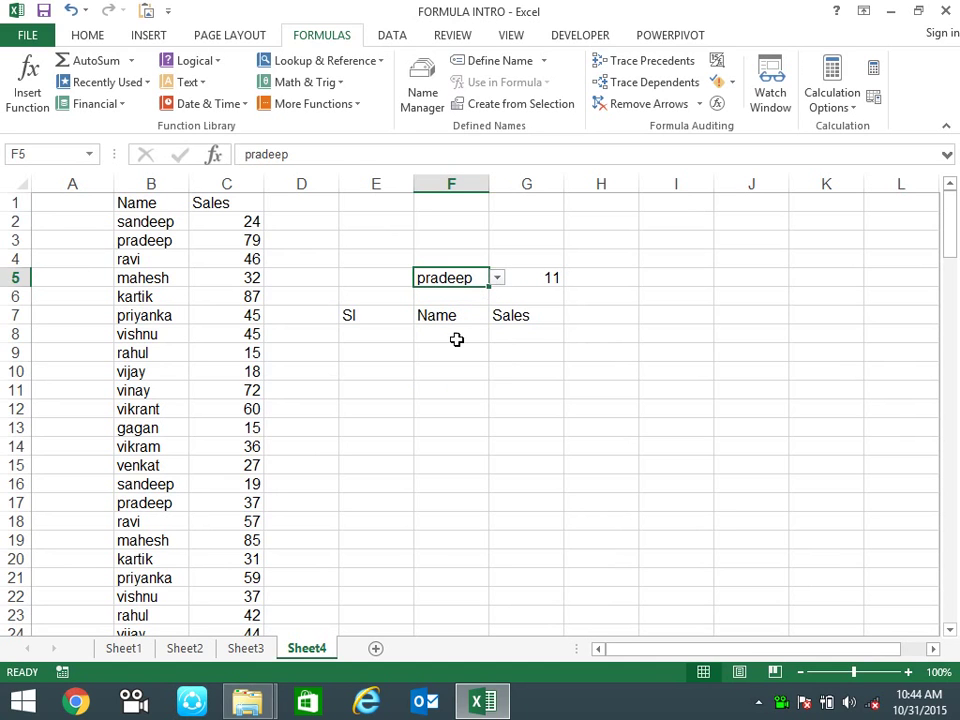
{"action": "left_click", "coordinate": [493, 350]}
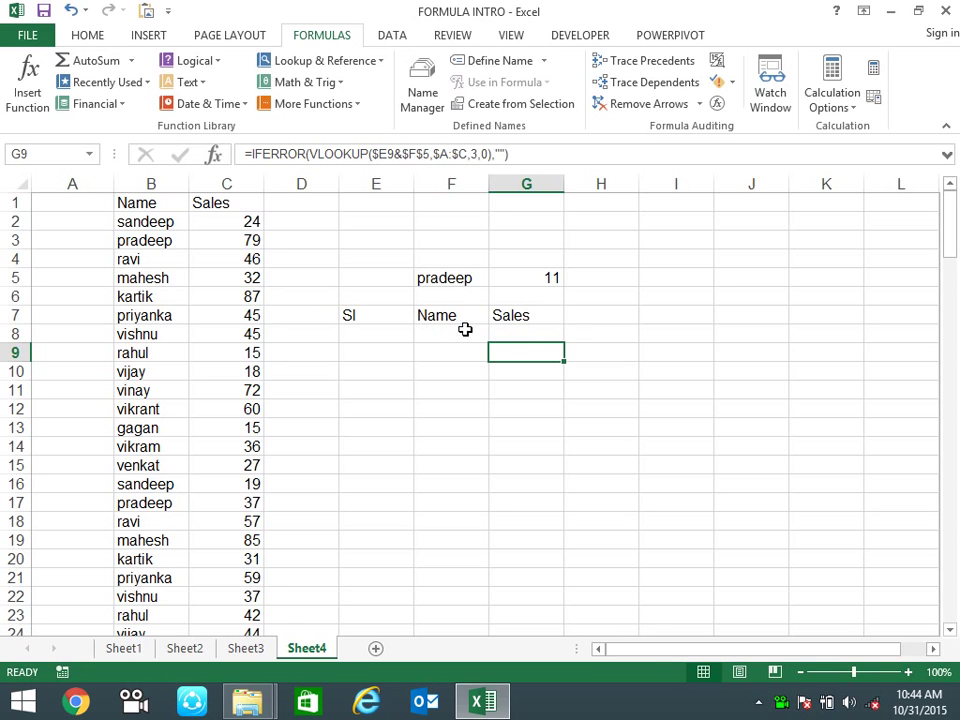
- Review the F8 results formulas and names like rahul and kartik in column B
{"action": "left_click", "coordinate": [447, 330]}
{"action": "key", "text": "shift+Right"}
{"action": "key", "text": "ctrl+shift+Down"}
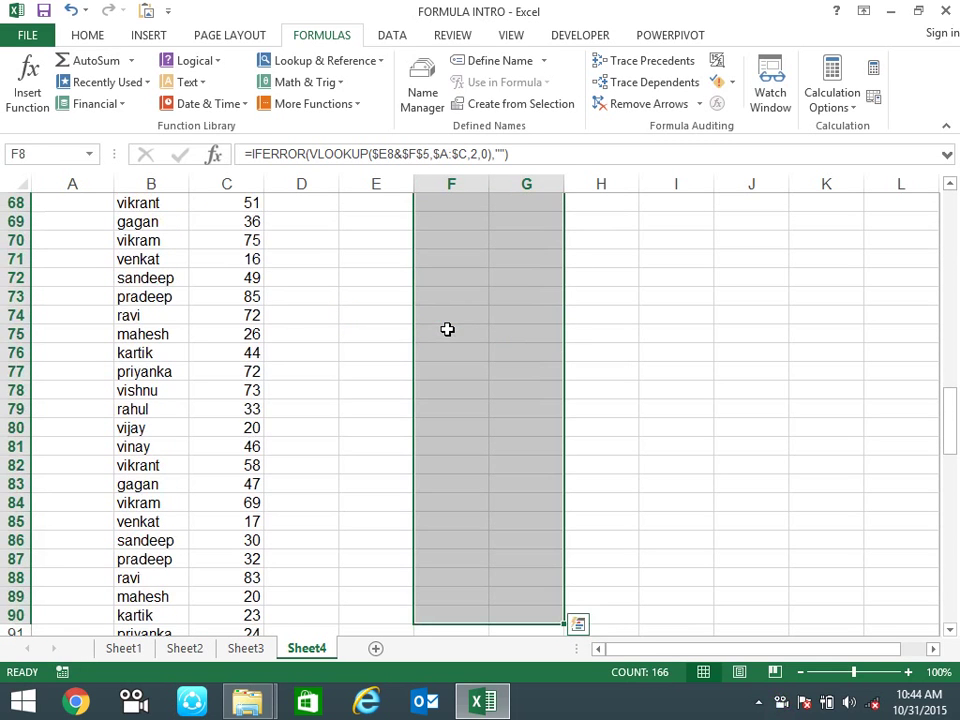
{"action": "scroll", "coordinate": [447, 329], "scroll_direction": "up", "scroll_amount": 20}
{"action": "left_click", "coordinate": [747, 394]}
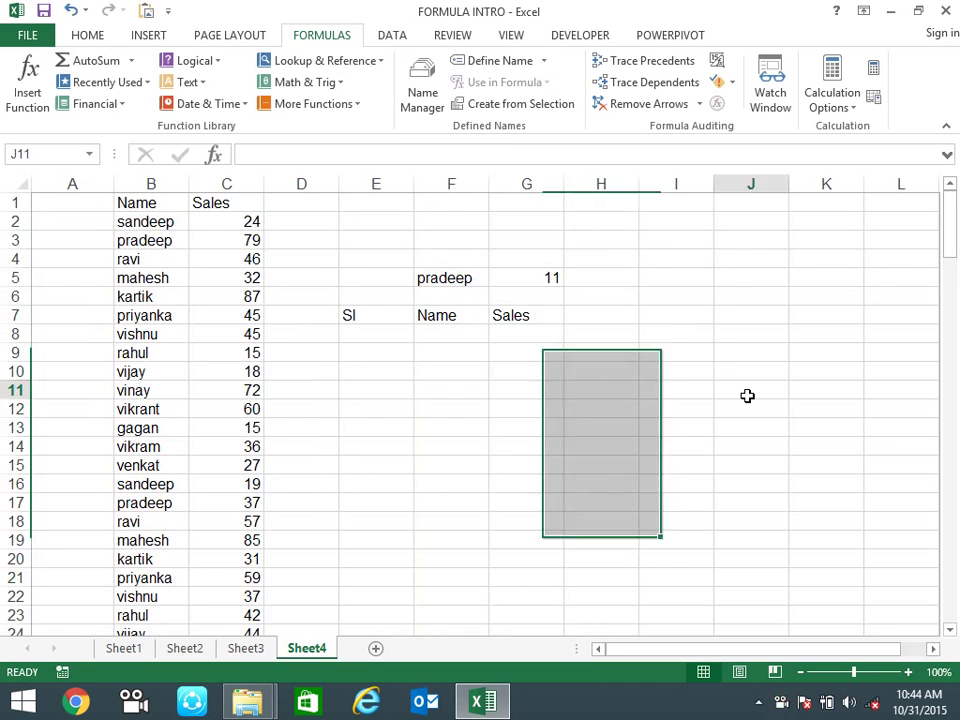
{"action": "left_click", "coordinate": [439, 364]}
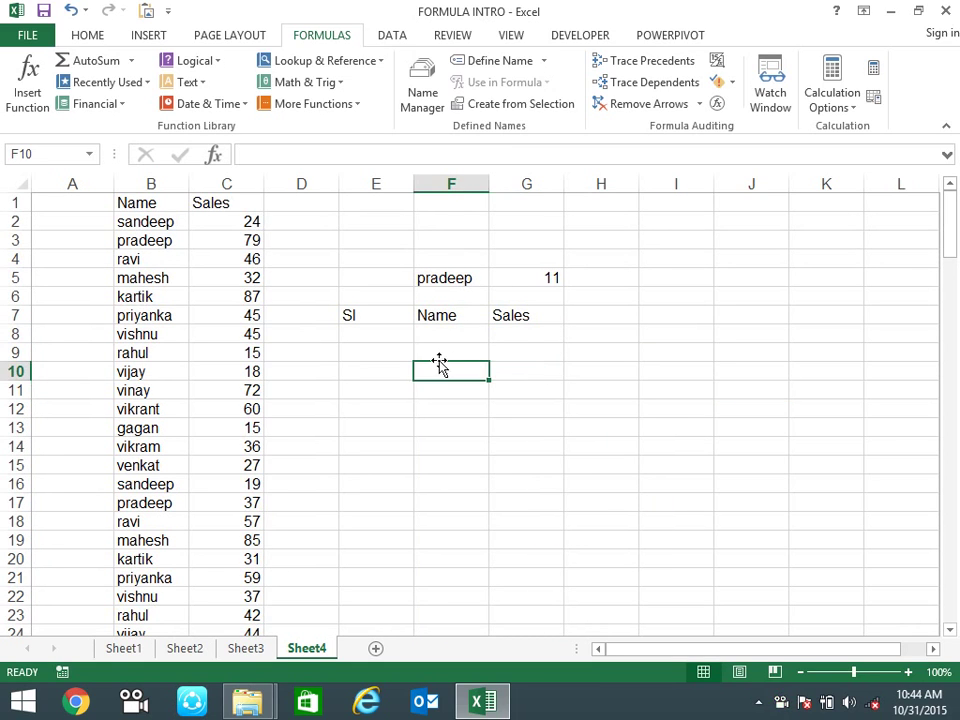
{"action": "left_click", "coordinate": [433, 334]}
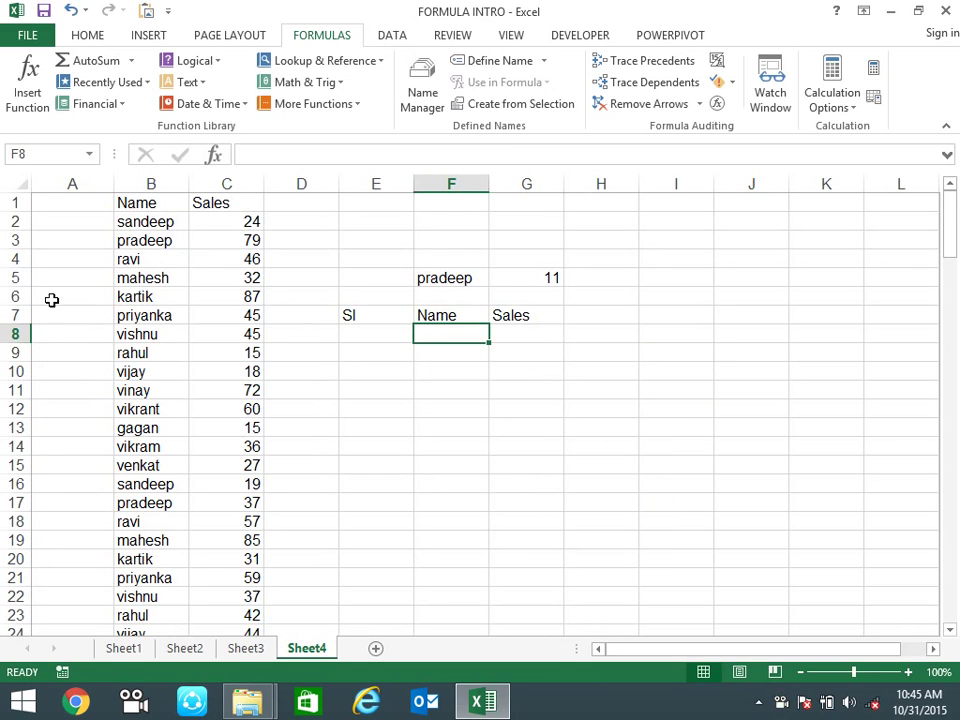
{"action": "left_click", "coordinate": [147, 277]}
{"action": "left_click", "coordinate": [160, 353]}
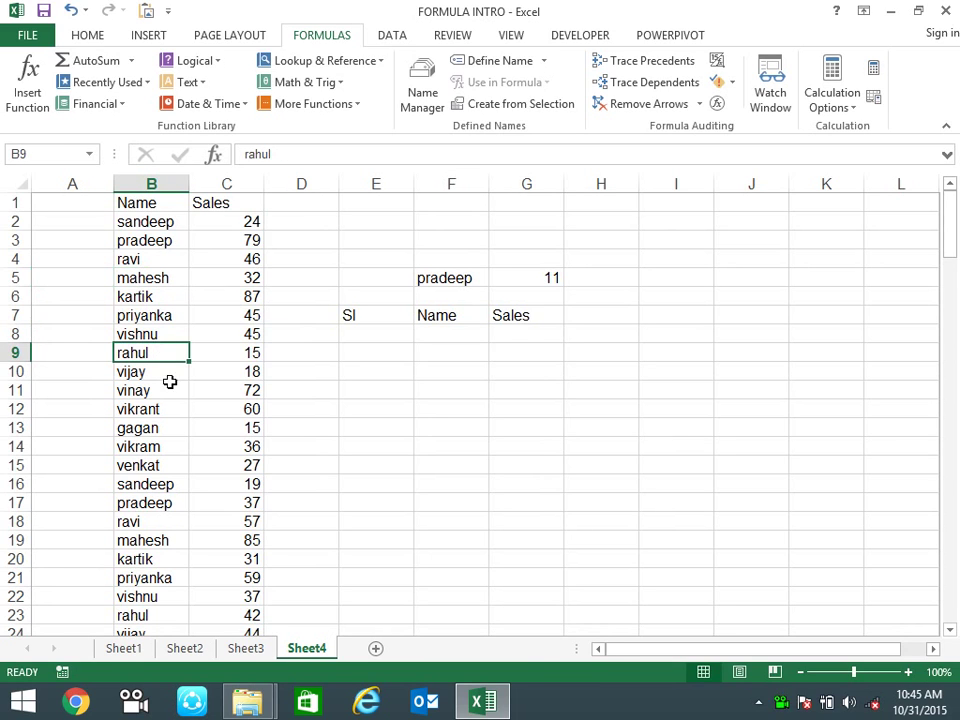
{"action": "left_click", "coordinate": [185, 297]}
{"action": "left_click_drag", "start_coordinate": [201, 297], "coordinate": [210, 300]}
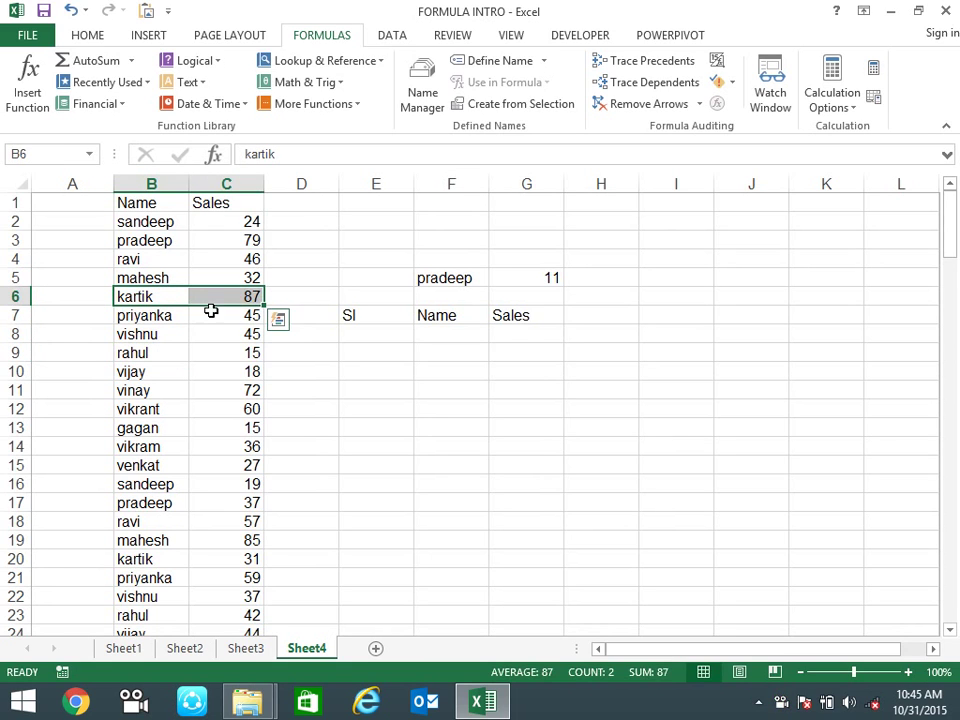
{"action": "left_click", "coordinate": [455, 405]}
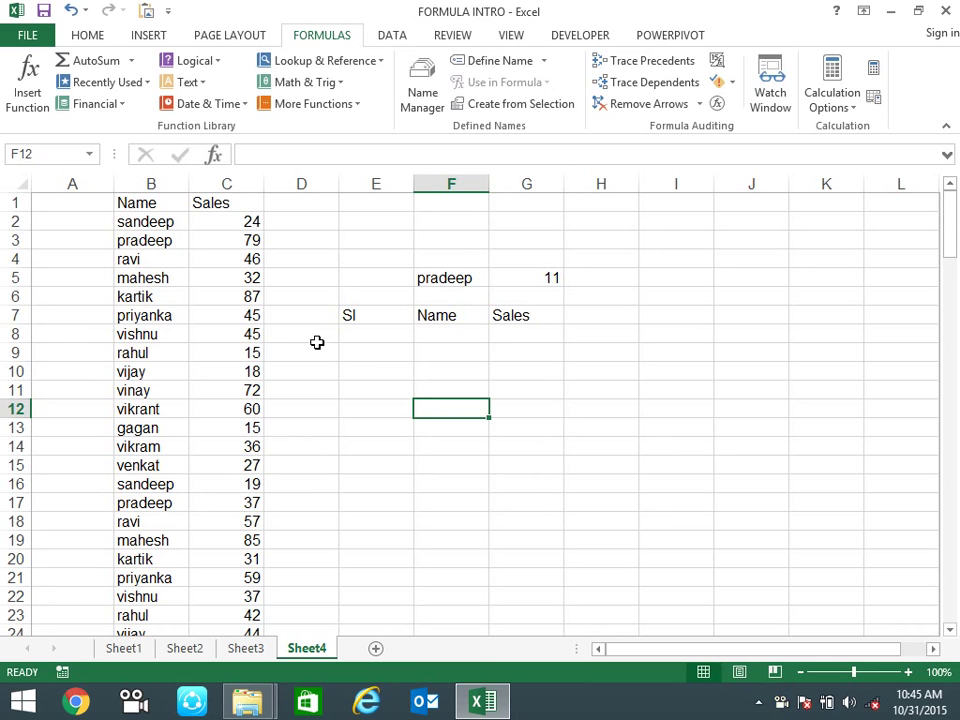
- Type the heading Helper into A1
{"action": "left_click", "coordinate": [102, 218]}
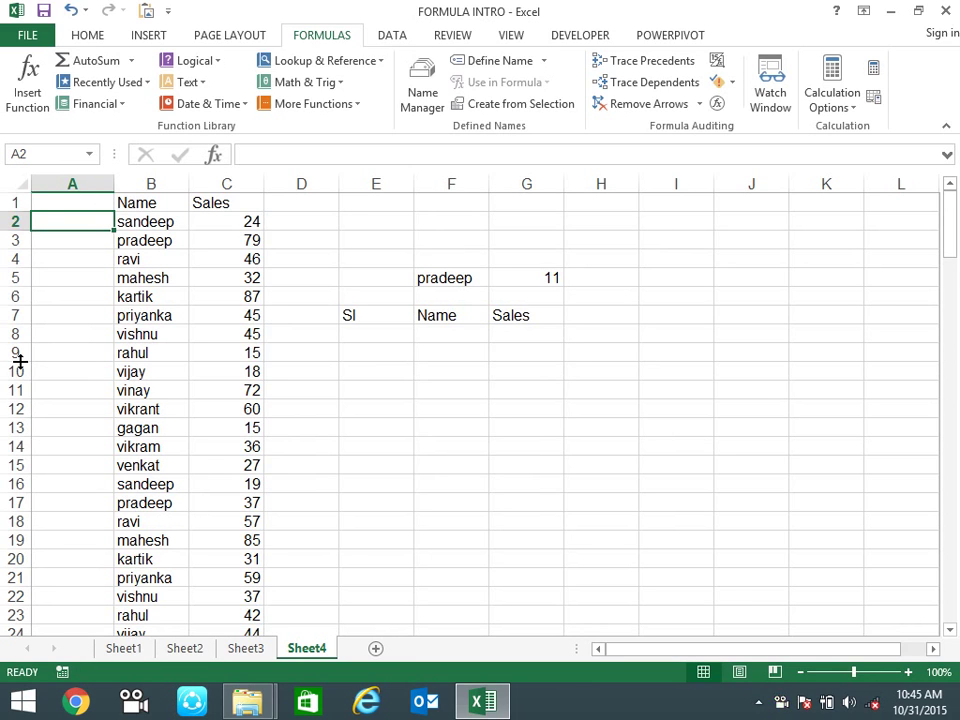
{"action": "key", "text": "Up"}
{"action": "type", "text": "He"}
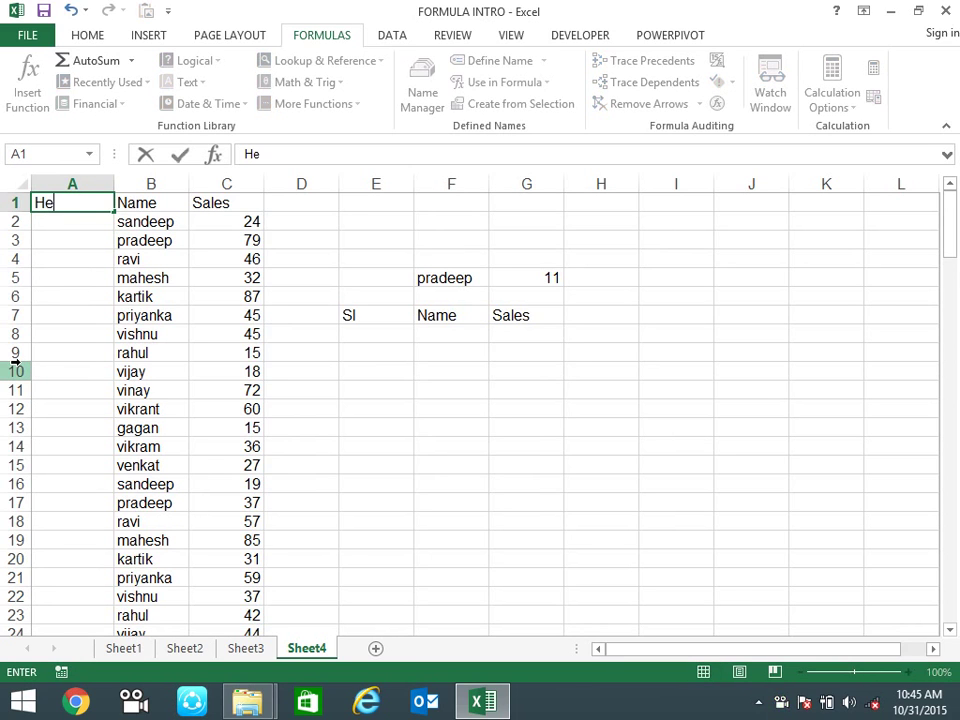
{"action": "key", "text": "Return"}
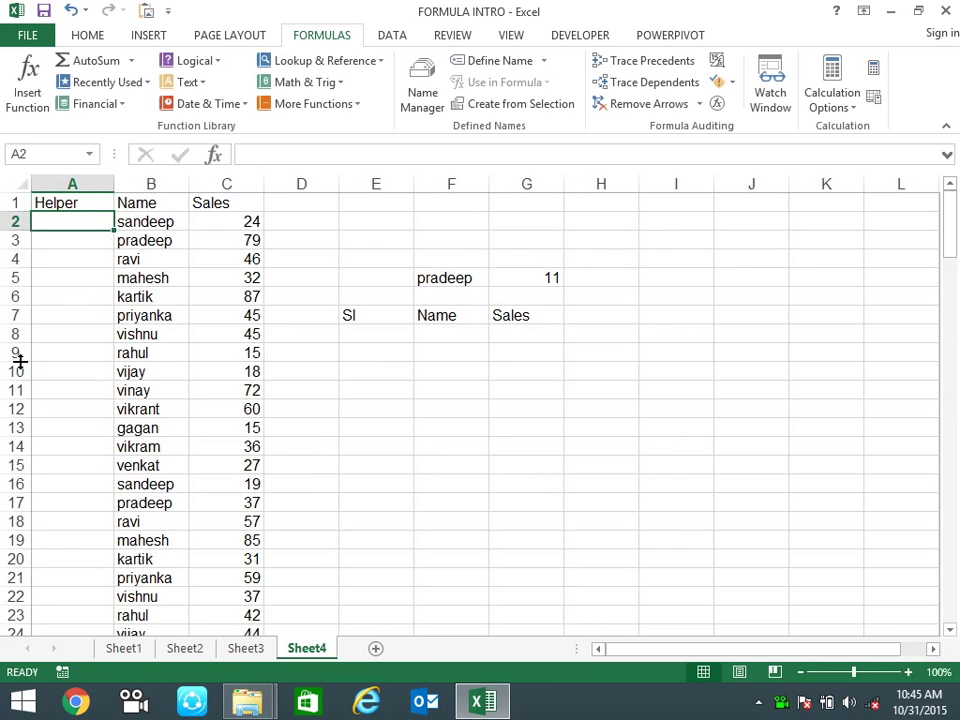
{"action": "type", "text": "=co"}
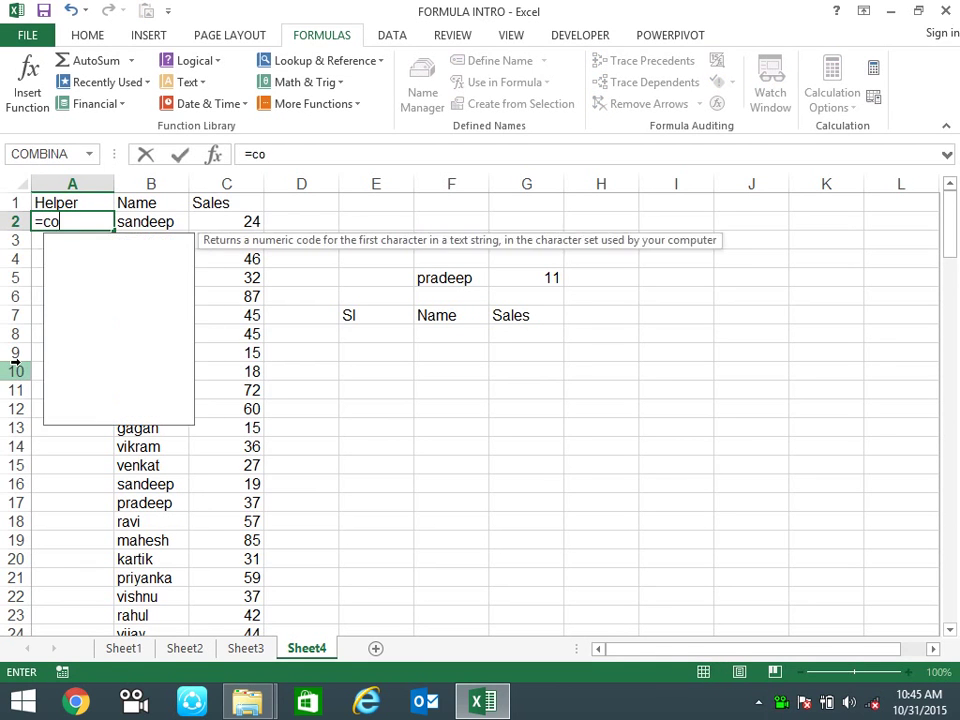
{"action": "type", "text": "u"}
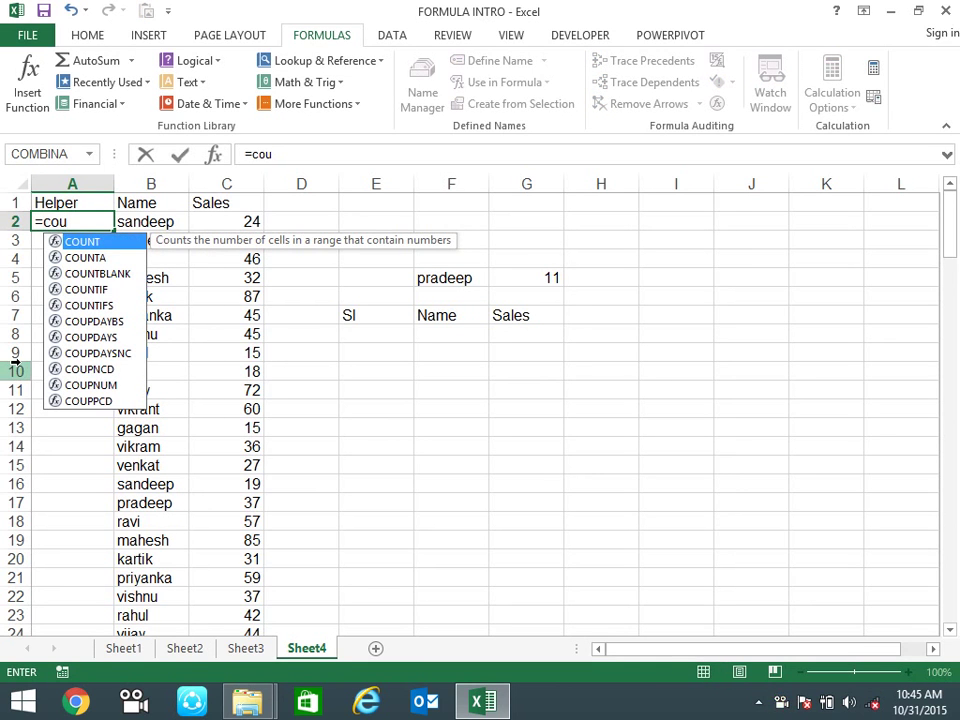
- Enter =COUNTIF($B$2:B2,B2) in A2 so it shows 1
{"action": "key", "text": "Down"}
{"action": "key", "text": "Down"}
{"action": "key", "text": "Down"}
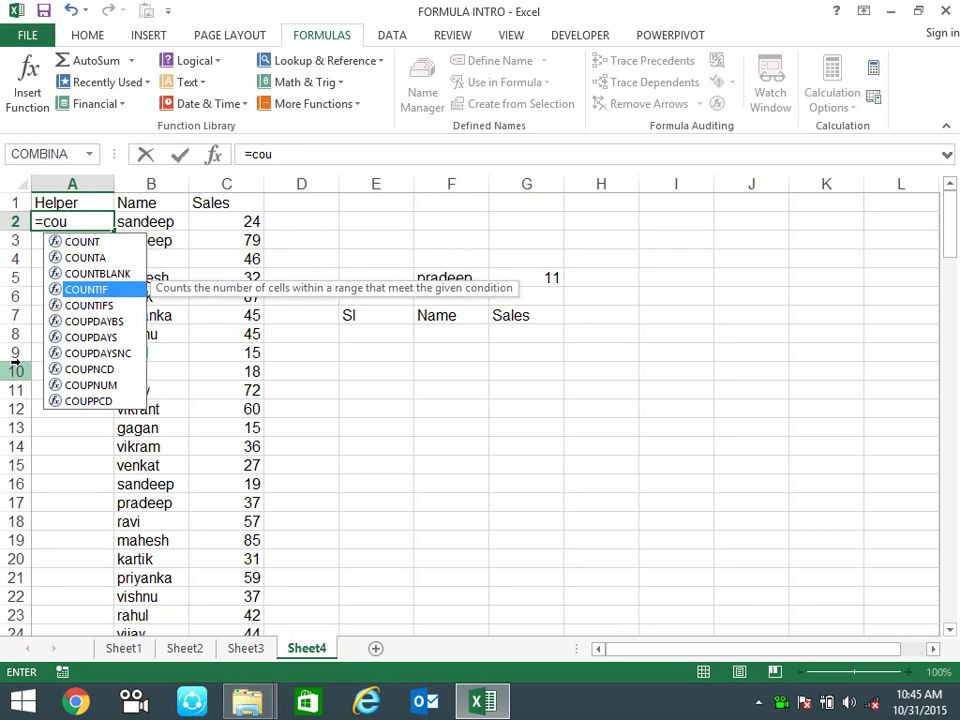
{"action": "key", "text": "Tab"}
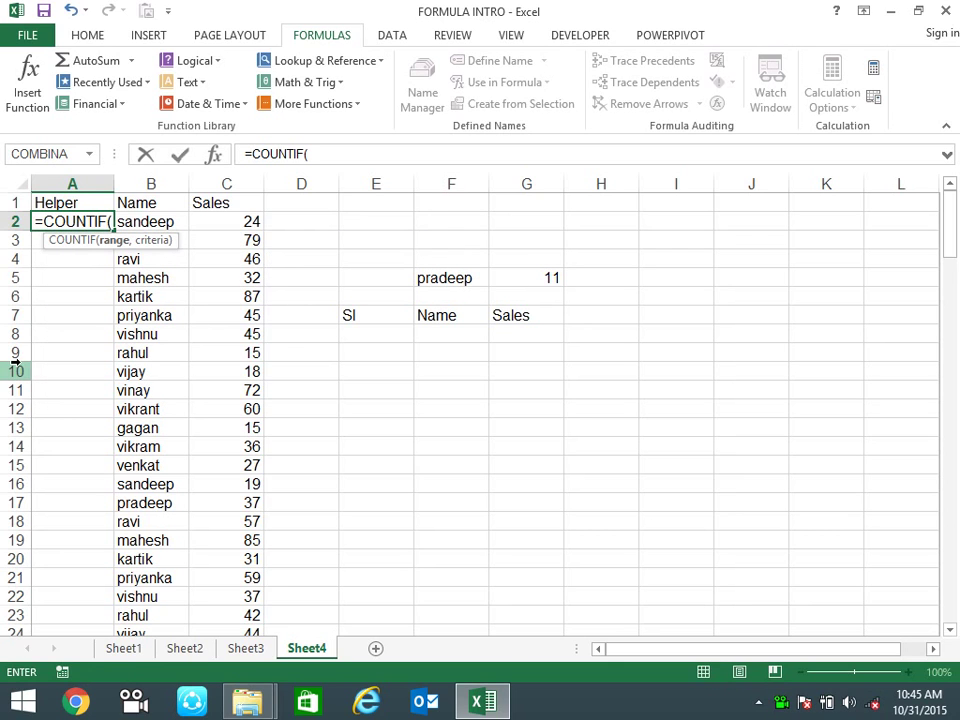
{"action": "key", "text": "Right"}
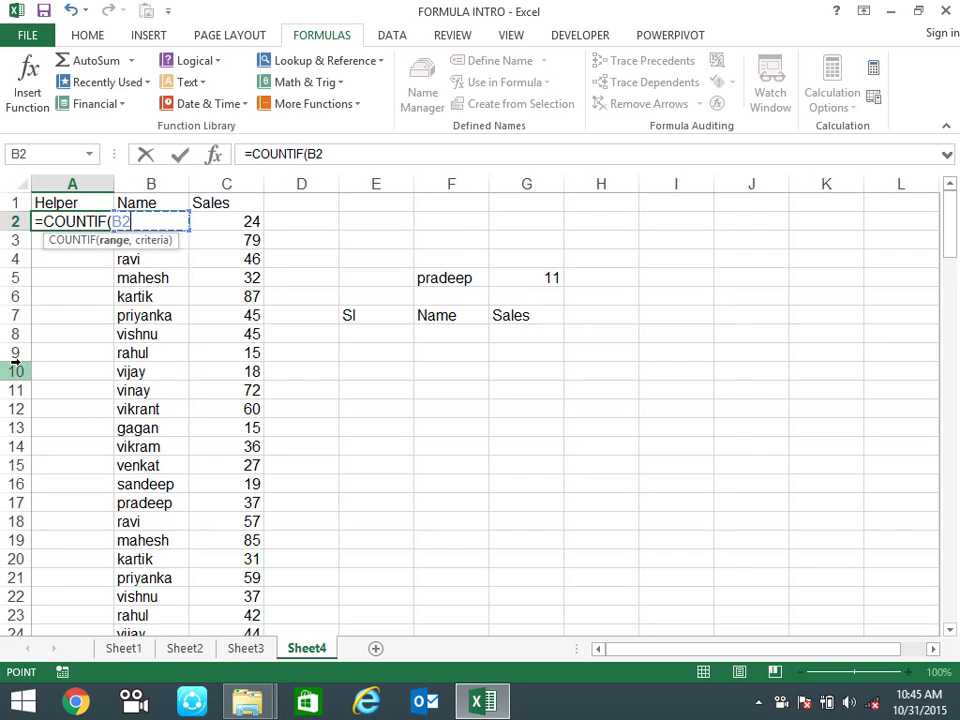
{"action": "key", "text": "F8"}
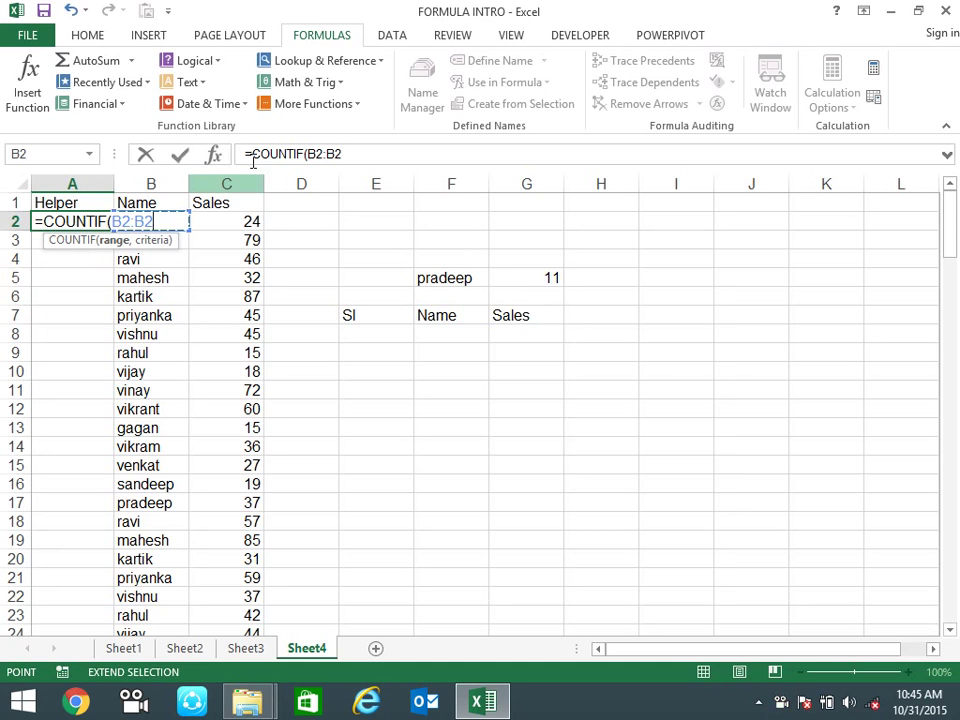
{"action": "left_click", "coordinate": [117, 221]}
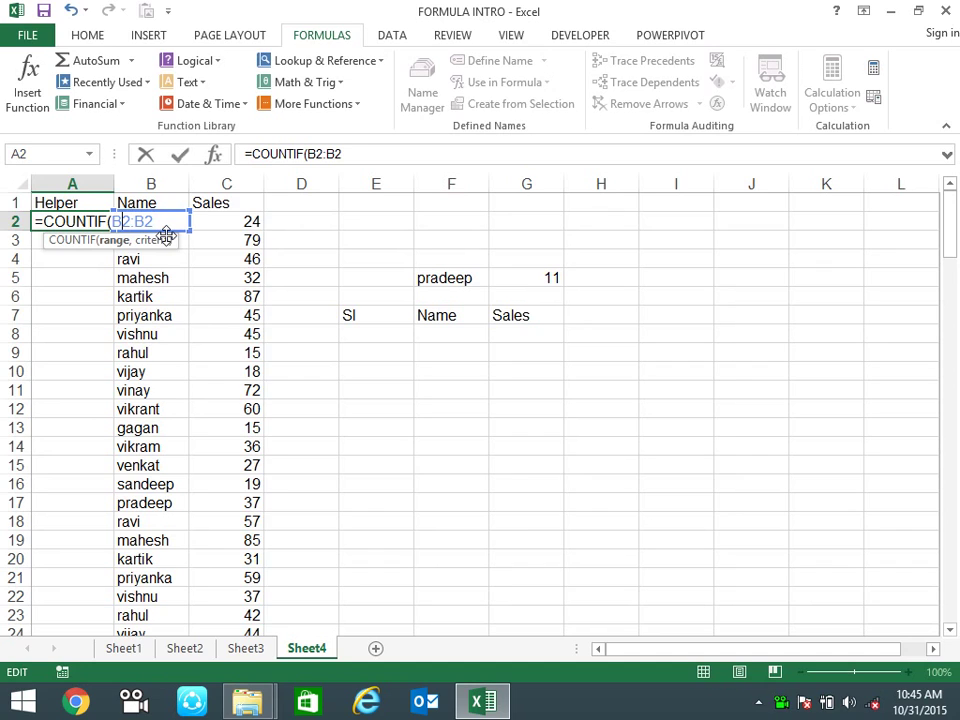
{"action": "key", "text": "F4"}
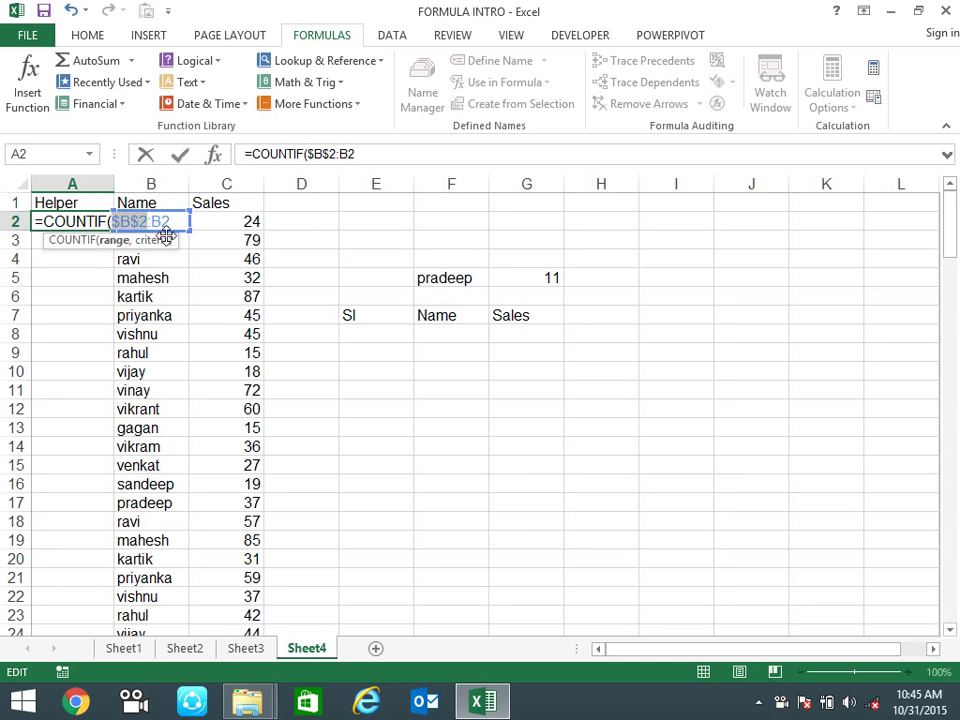
{"action": "left_click", "coordinate": [191, 223]}
{"action": "type", "text": ","}
{"action": "left_click", "coordinate": [211, 224]}
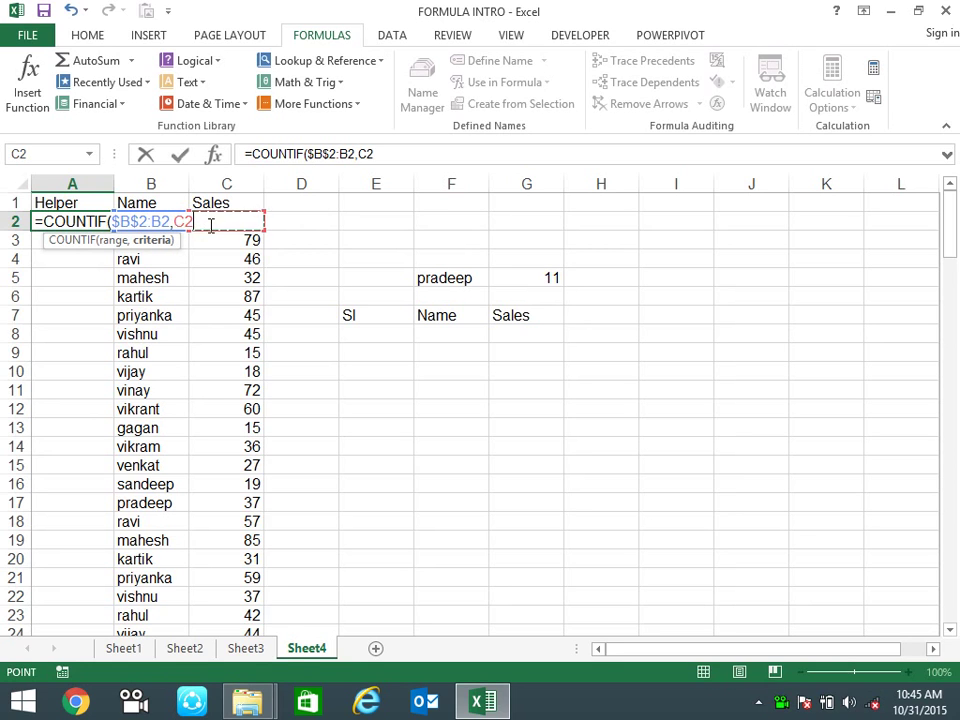
{"action": "key", "text": "Left"}
{"action": "key", "text": "Return"}
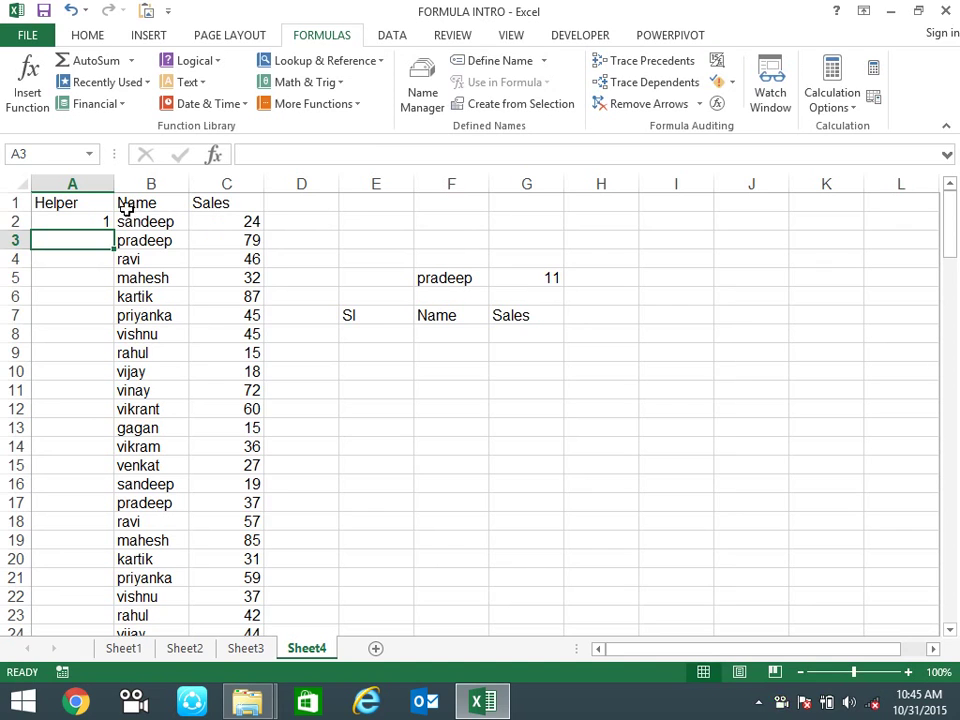
{"action": "left_click", "coordinate": [103, 218]}
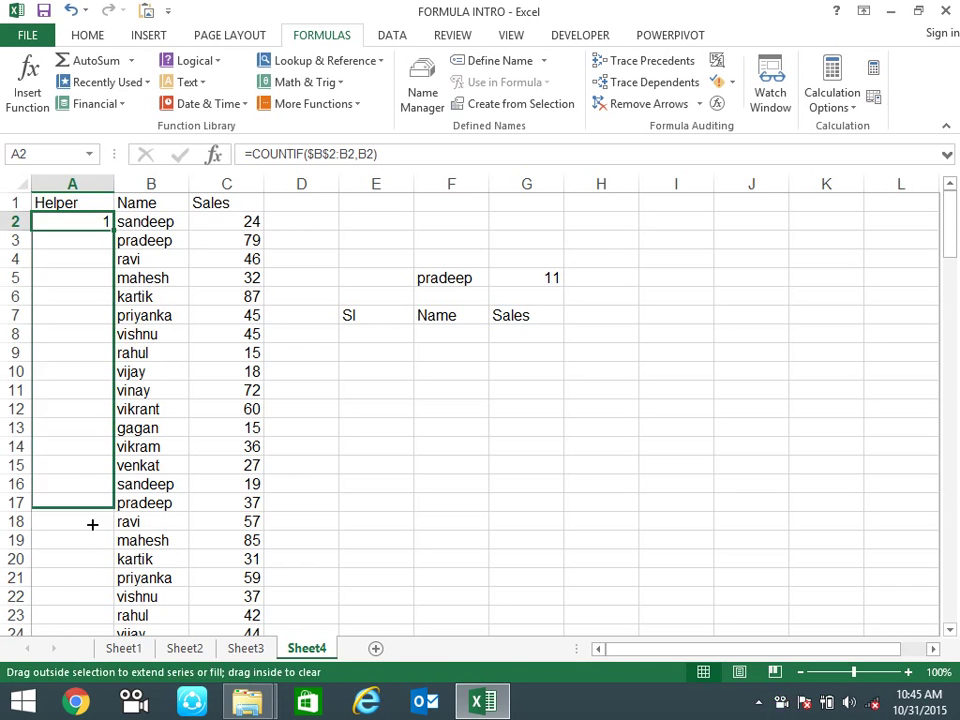
- Copy the A2 COUNTIF down to A19 and check the growing ranges in A12, A17, A19
{"action": "left_click_drag", "start_coordinate": [114, 228], "coordinate": [94, 548]}
{"action": "left_click", "coordinate": [104, 241]}
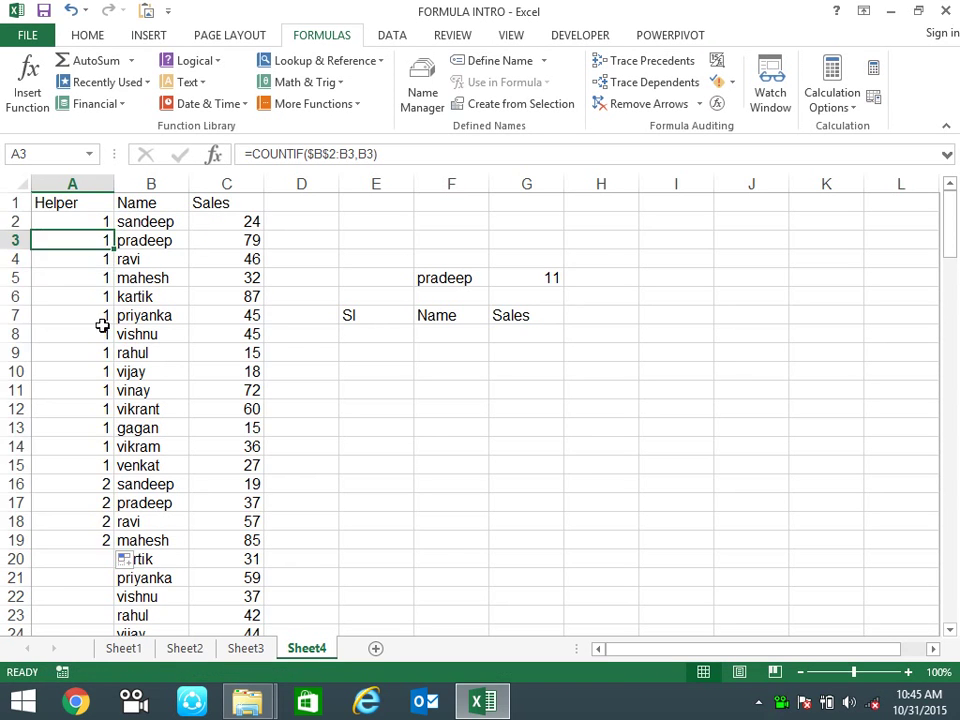
{"action": "left_click", "coordinate": [89, 277]}
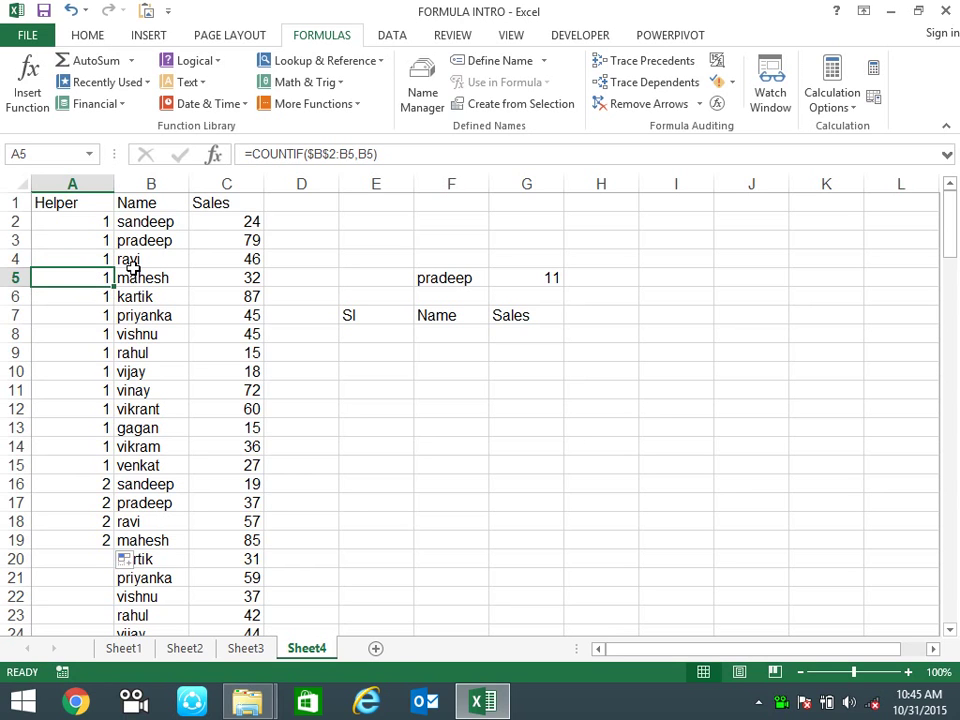
{"action": "double_click", "coordinate": [96, 540]}
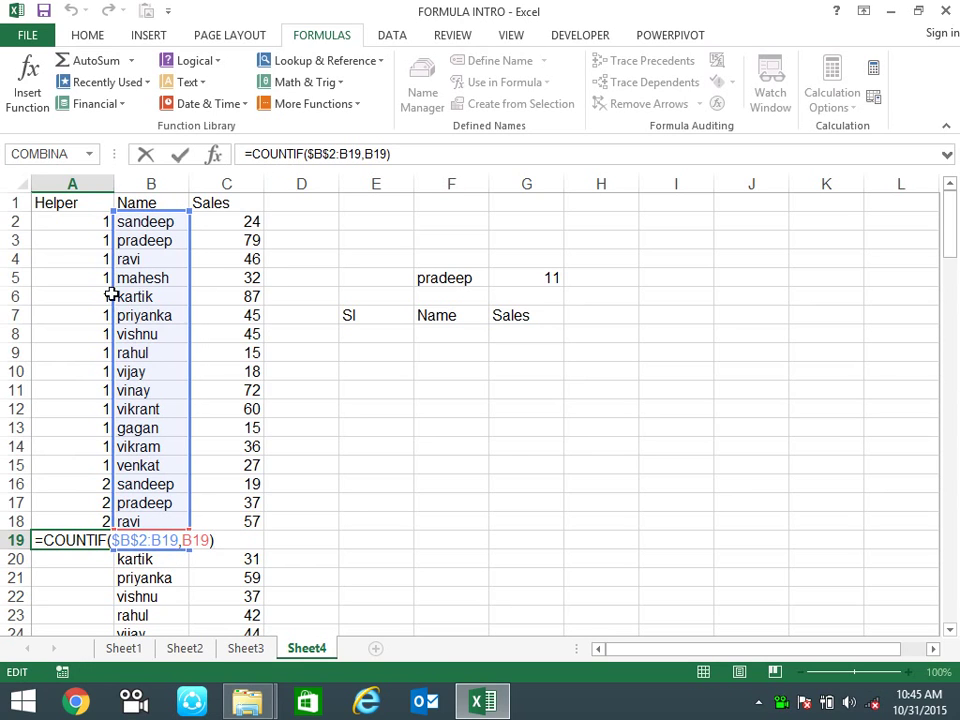
{"action": "key", "text": "Escape"}
{"action": "left_click", "coordinate": [107, 408]}
{"action": "double_click", "coordinate": [107, 408]}
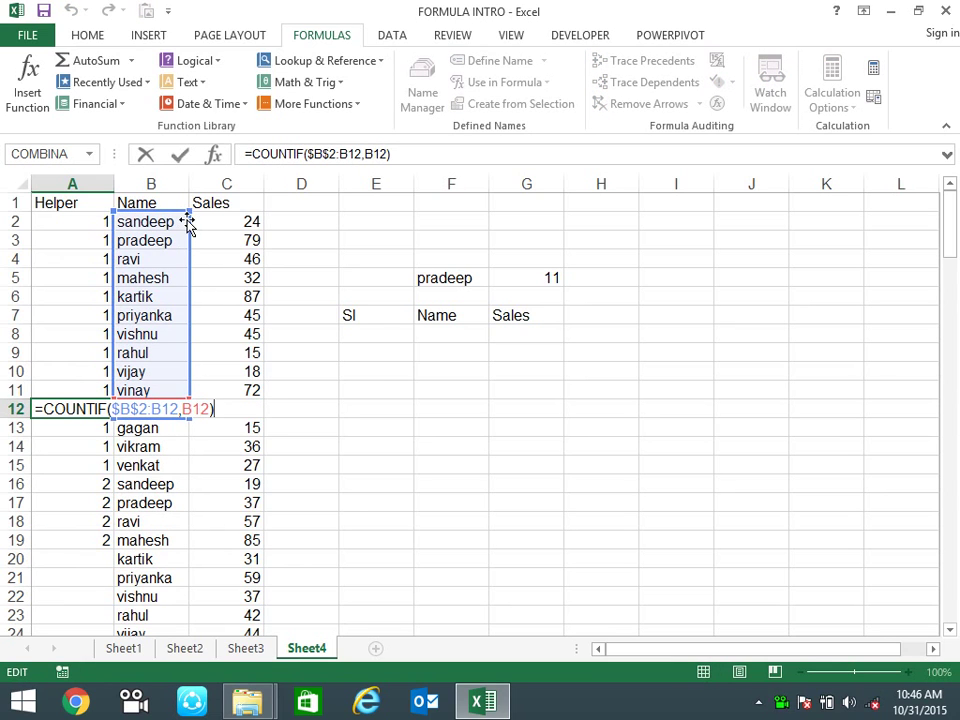
{"action": "key", "text": "Escape"}
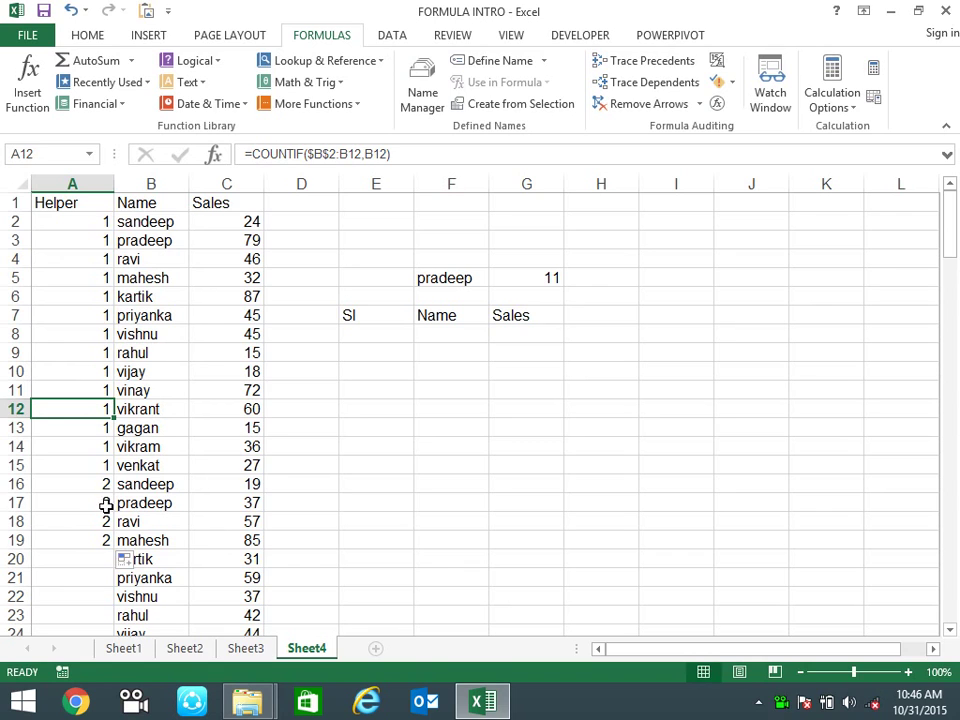
{"action": "double_click", "coordinate": [106, 505]}
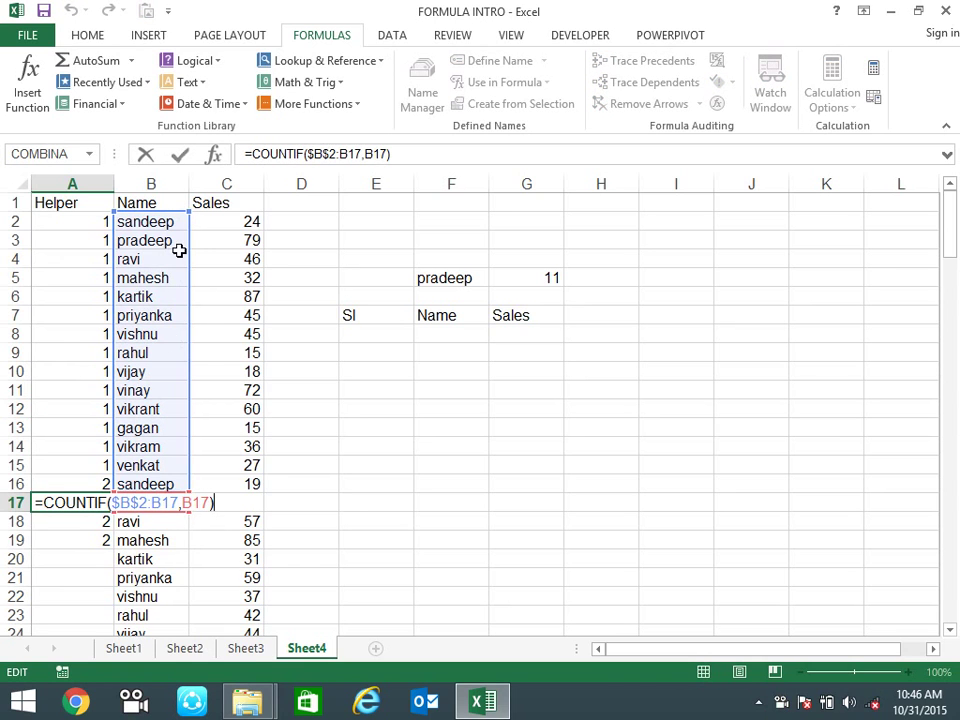
{"action": "key", "text": "Escape"}
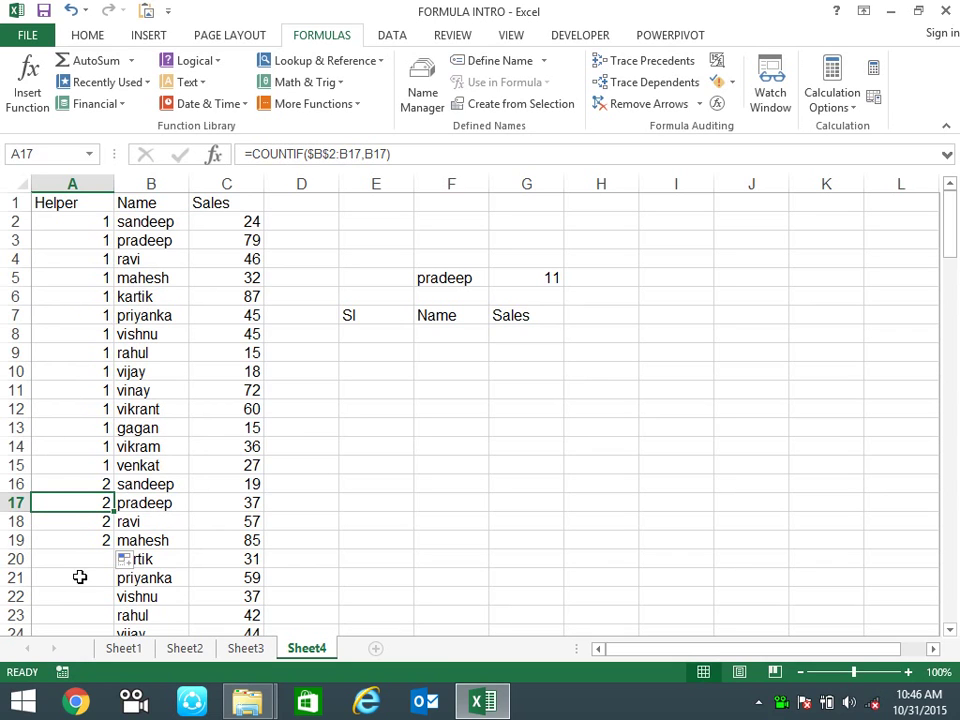
- Fill the running count down the whole table and verify it from A2
{"action": "left_click", "coordinate": [88, 540]}
{"action": "double_click", "coordinate": [112, 551]}
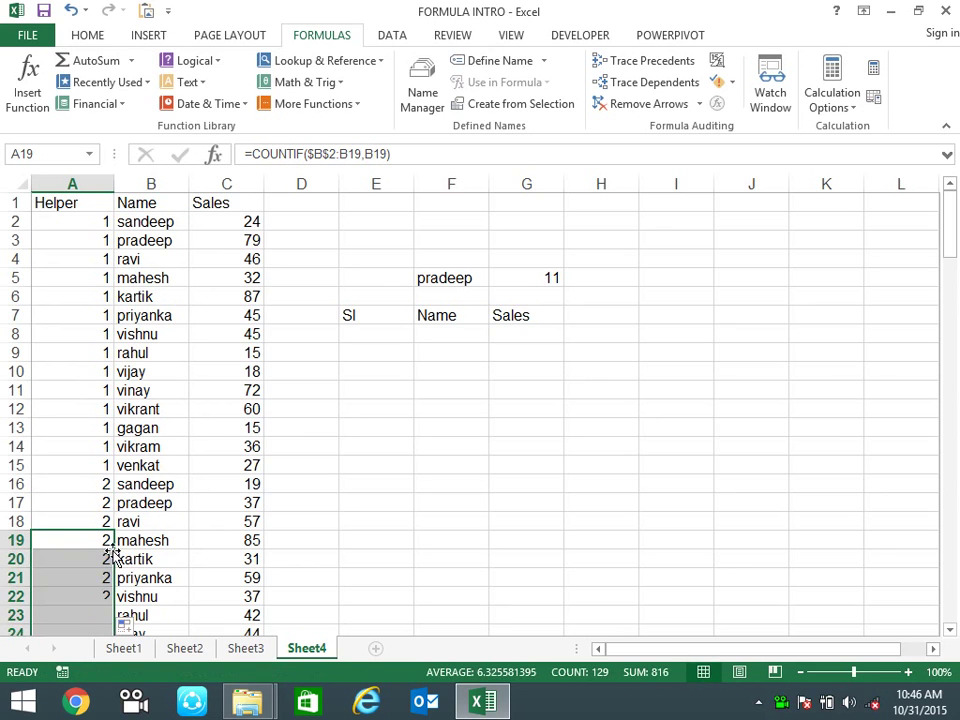
{"action": "scroll", "coordinate": [184, 448], "scroll_direction": "down", "scroll_amount": 6}
{"action": "left_click", "coordinate": [90, 410]}
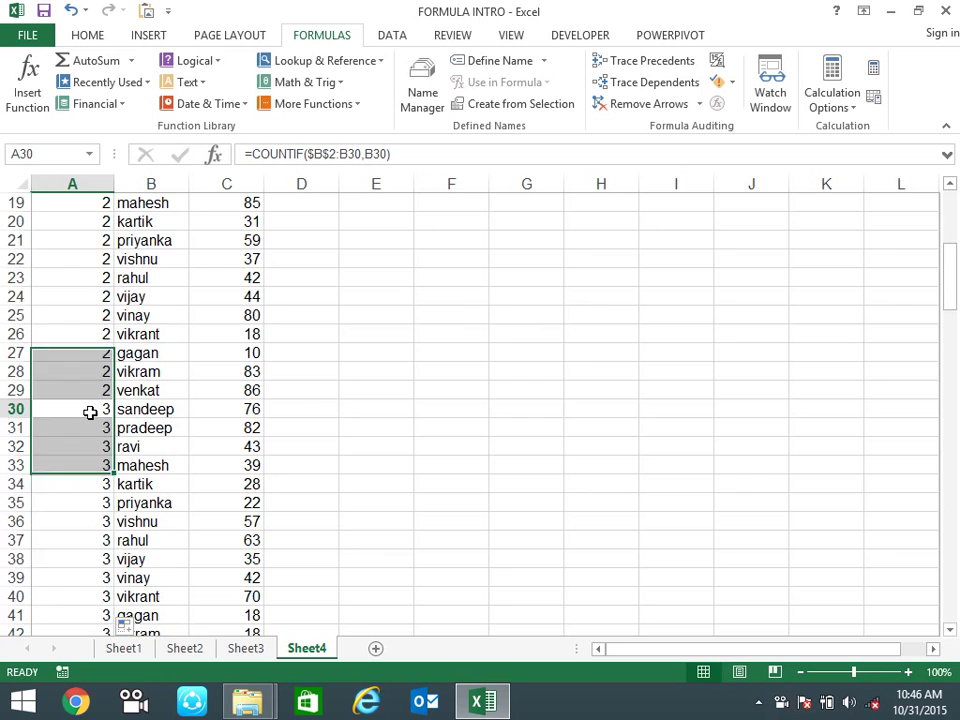
{"action": "key", "text": "ctrl+Down"}
{"action": "key", "text": "ctrl+Up"}
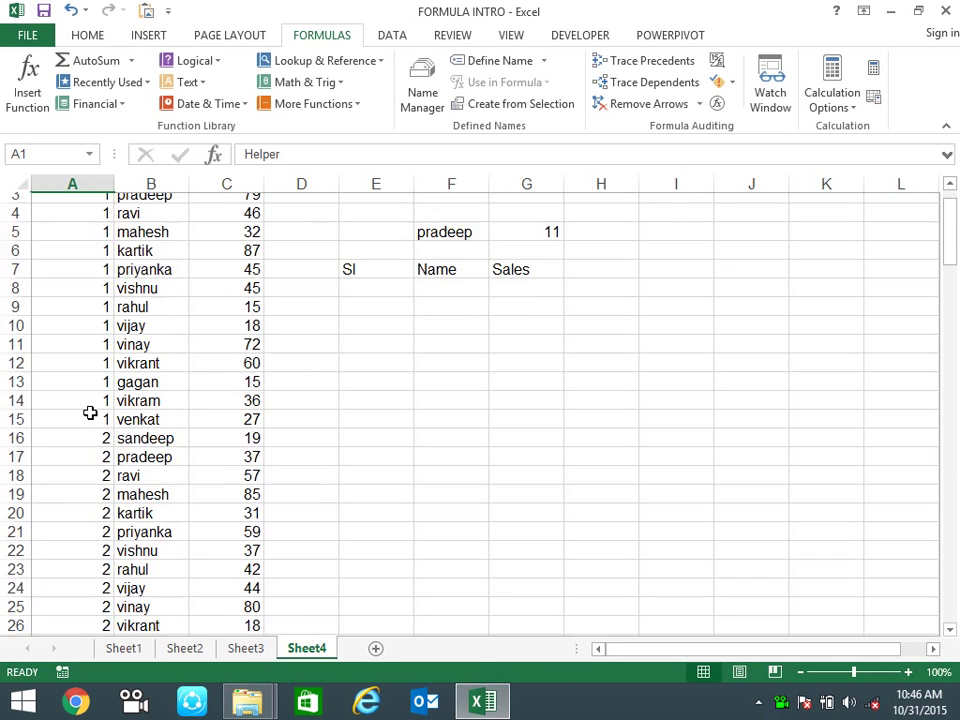
{"action": "key", "text": "Down"}
{"action": "key", "text": "F2"}
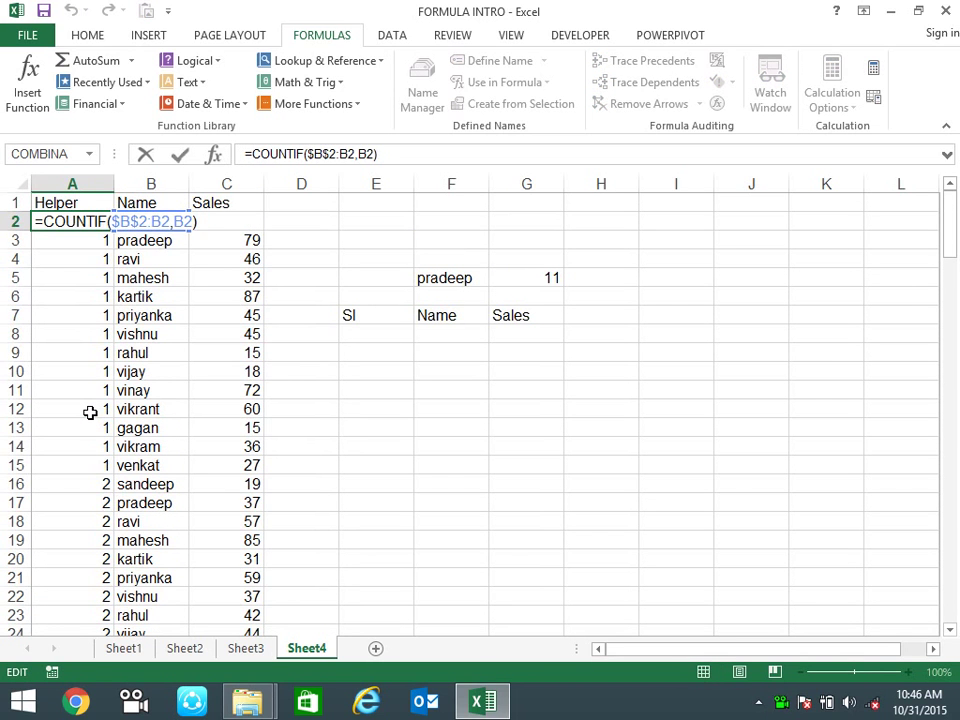
- Change A2 to =COUNTIF($B$2:B2,B2)&B2 and fill it down the Helper column
{"action": "type", "text": "&b2"}
{"action": "key", "text": "Return"}
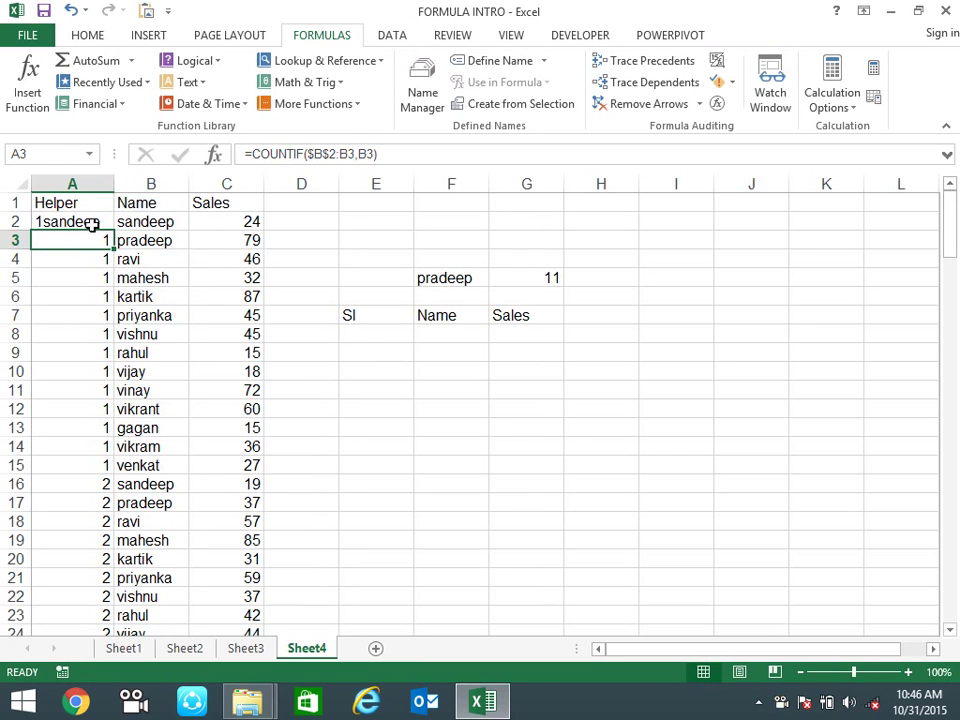
{"action": "left_click", "coordinate": [100, 225]}
{"action": "double_click", "coordinate": [117, 230]}
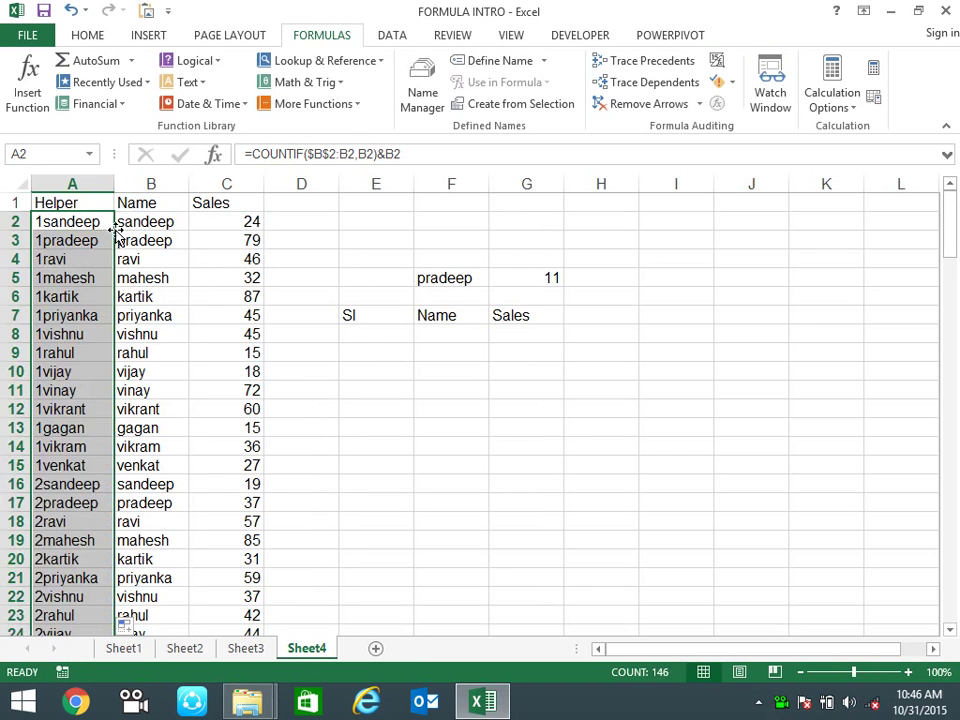
{"action": "left_click", "coordinate": [58, 274]}
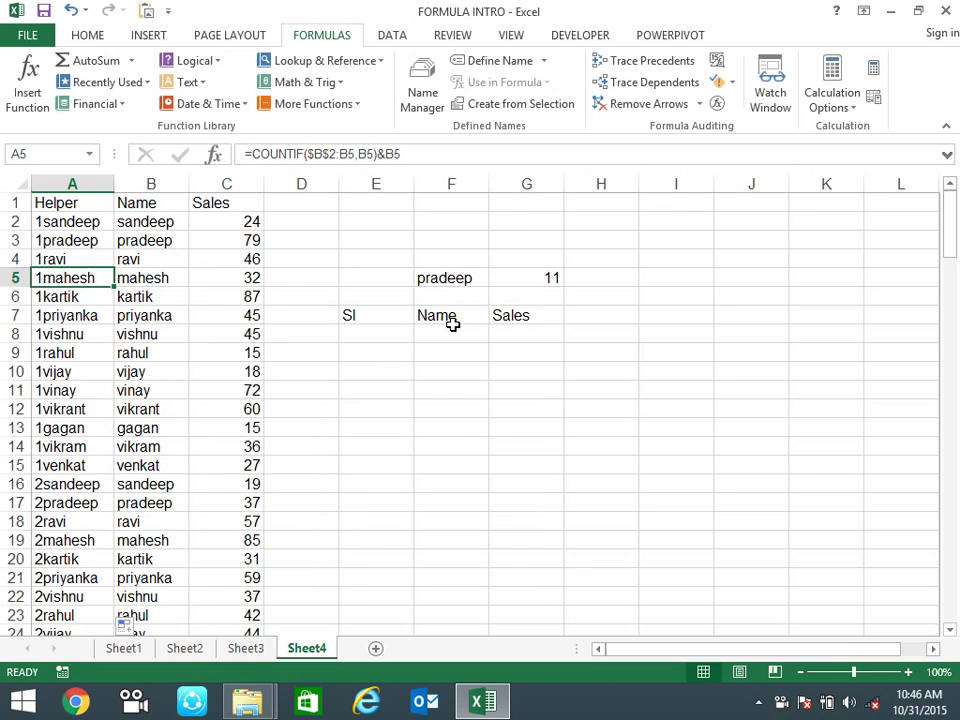
{"action": "left_click", "coordinate": [400, 330]}
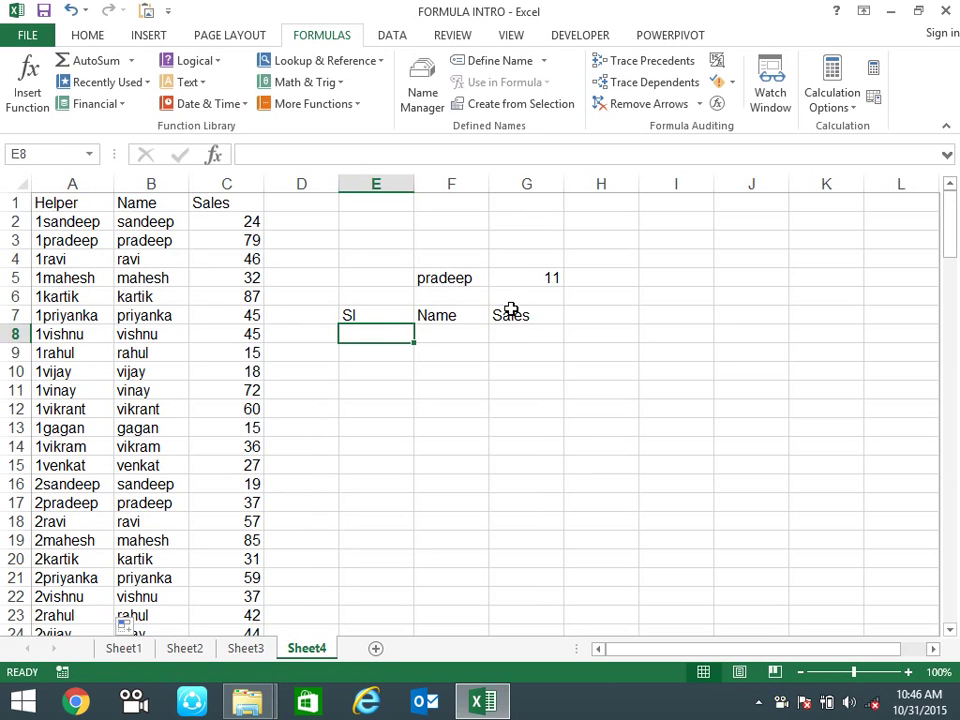
- Enter =IF($G$5>0,1,"") in E8 as the first serial number
{"action": "type", "text": "="}
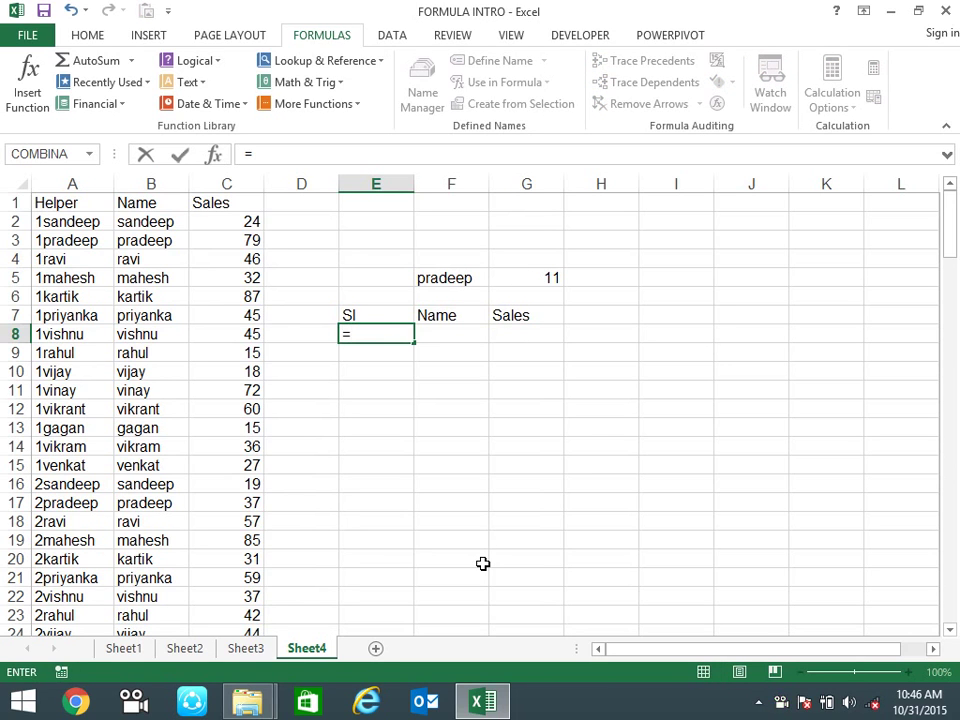
{"action": "key", "text": "Escape"}
{"action": "type", "text": "=if"}
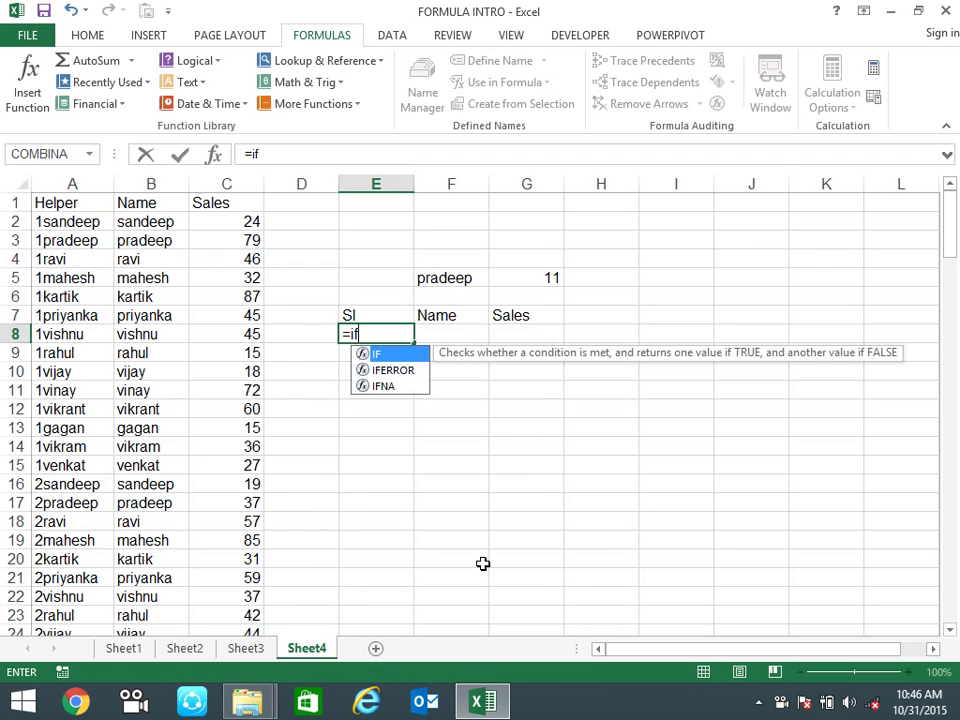
{"action": "key", "text": "Tab"}
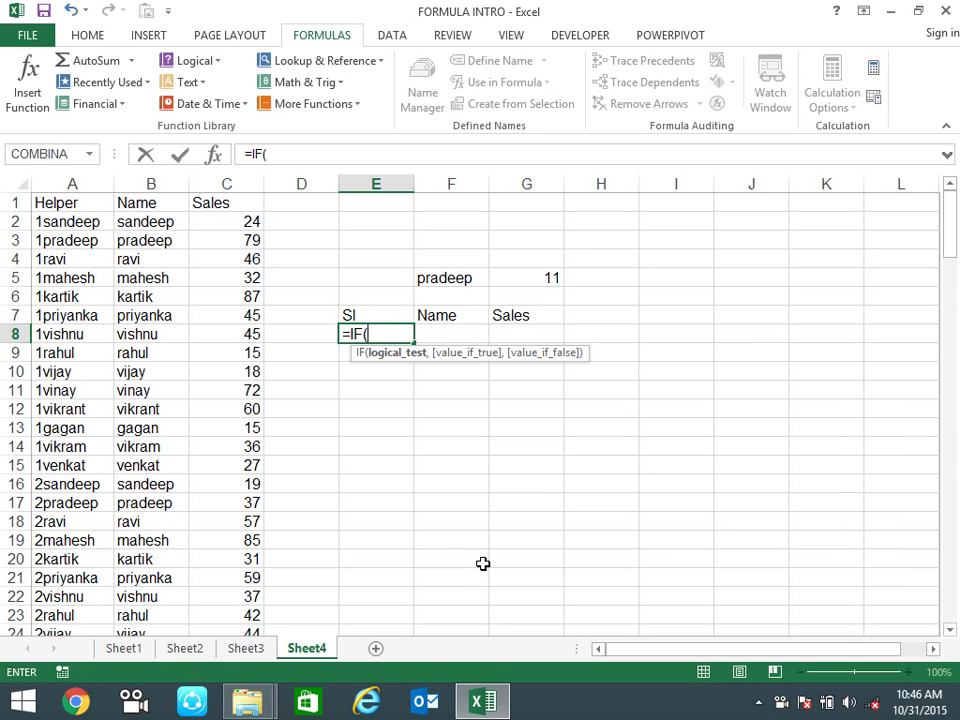
{"action": "left_click", "coordinate": [555, 279]}
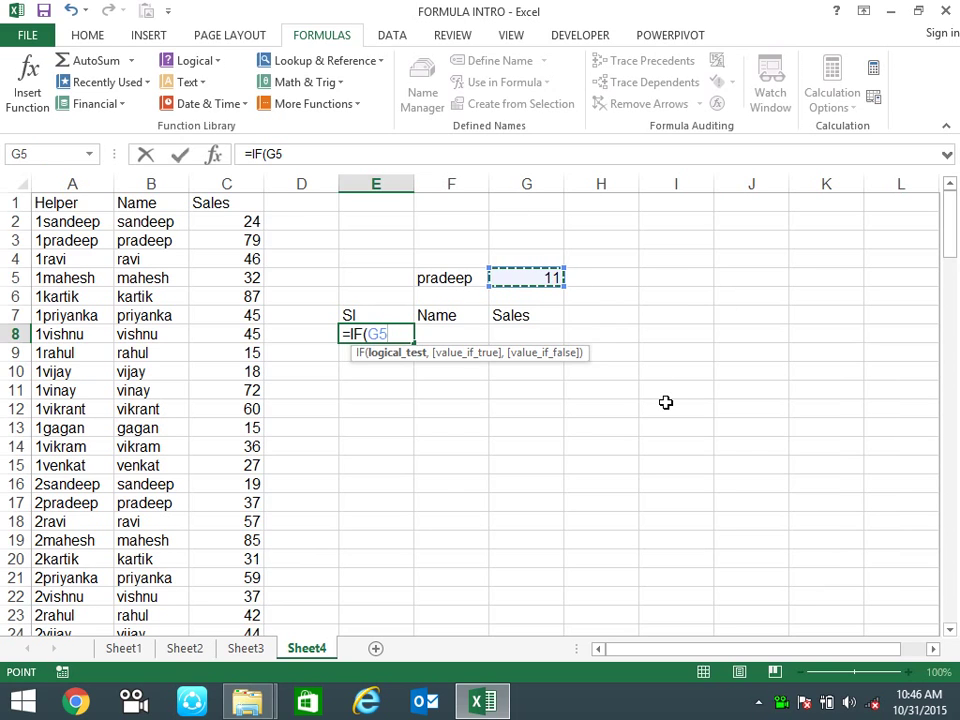
{"action": "key", "text": "F4"}
{"action": "type", "text": "$G$5>0"}
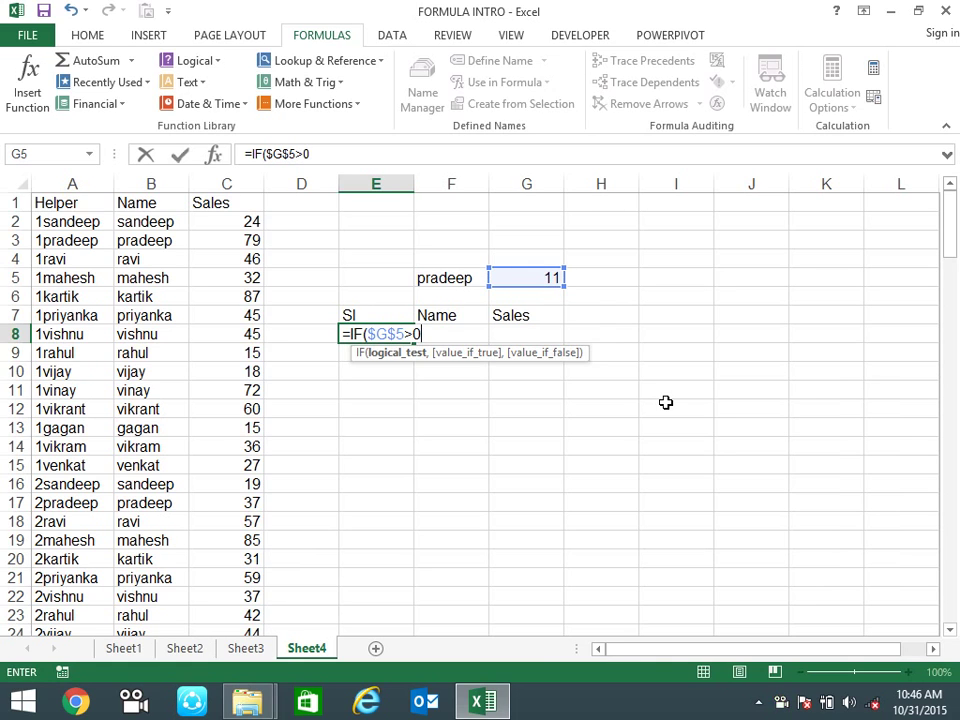
{"action": "type", "text": ",1"}
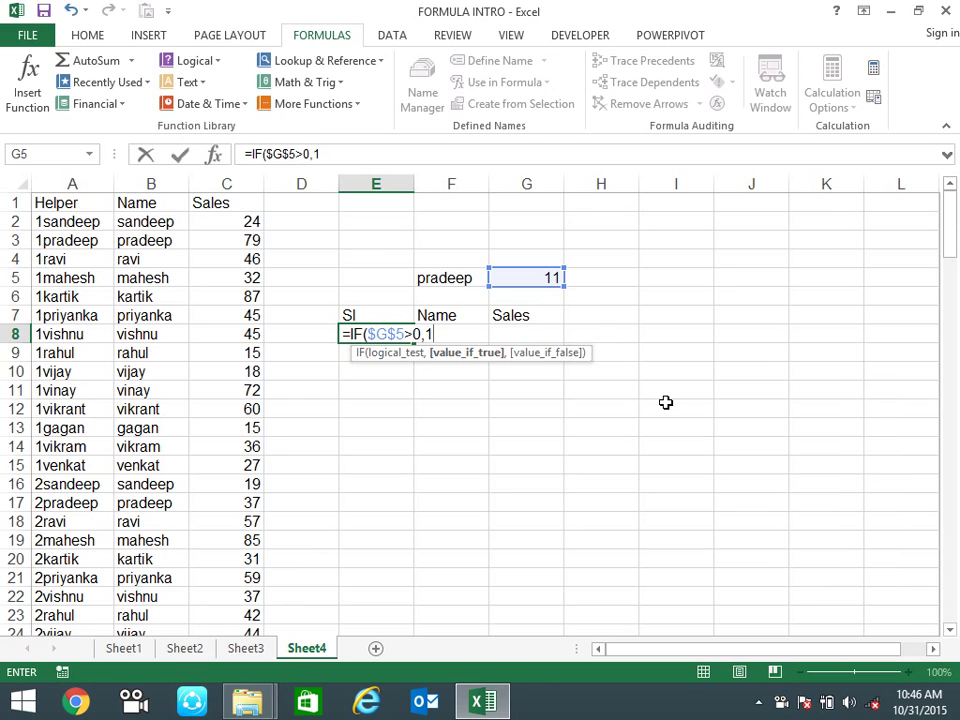
{"action": "type", "text": ",\"\")"}
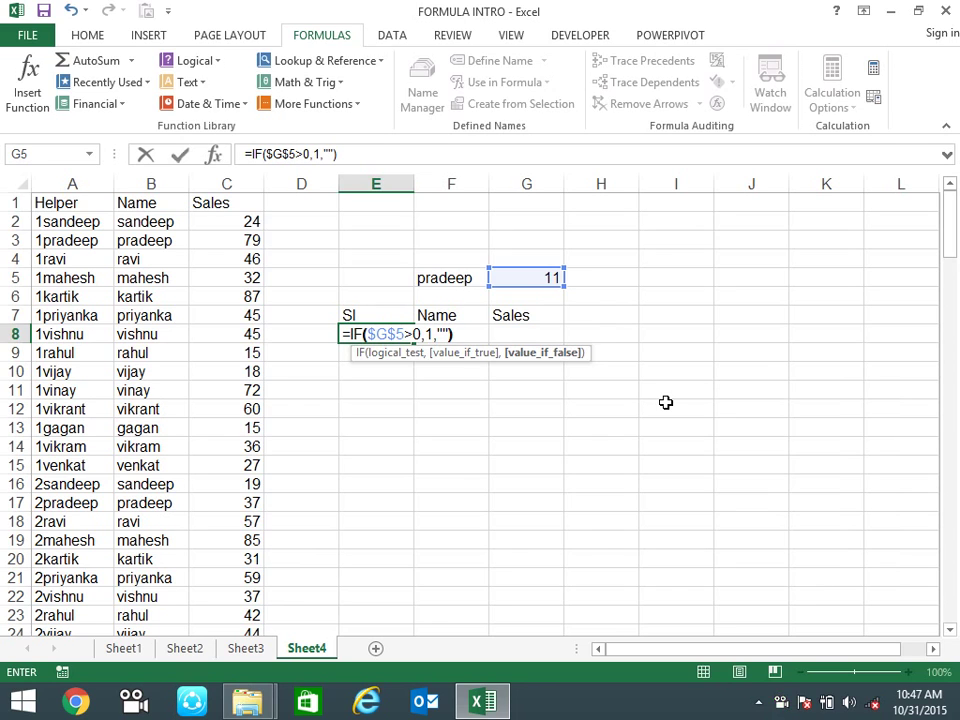
{"action": "key", "text": "Return"}
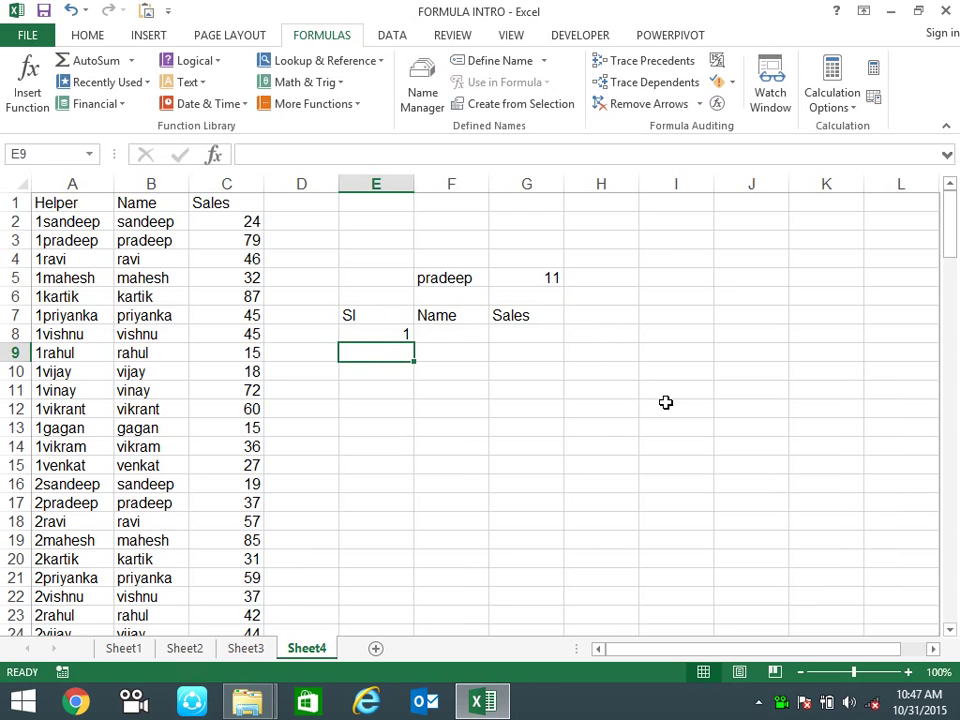
- Clear F5 to test the formula, then choose ravi from its dropdown
{"action": "left_click", "coordinate": [464, 278]}
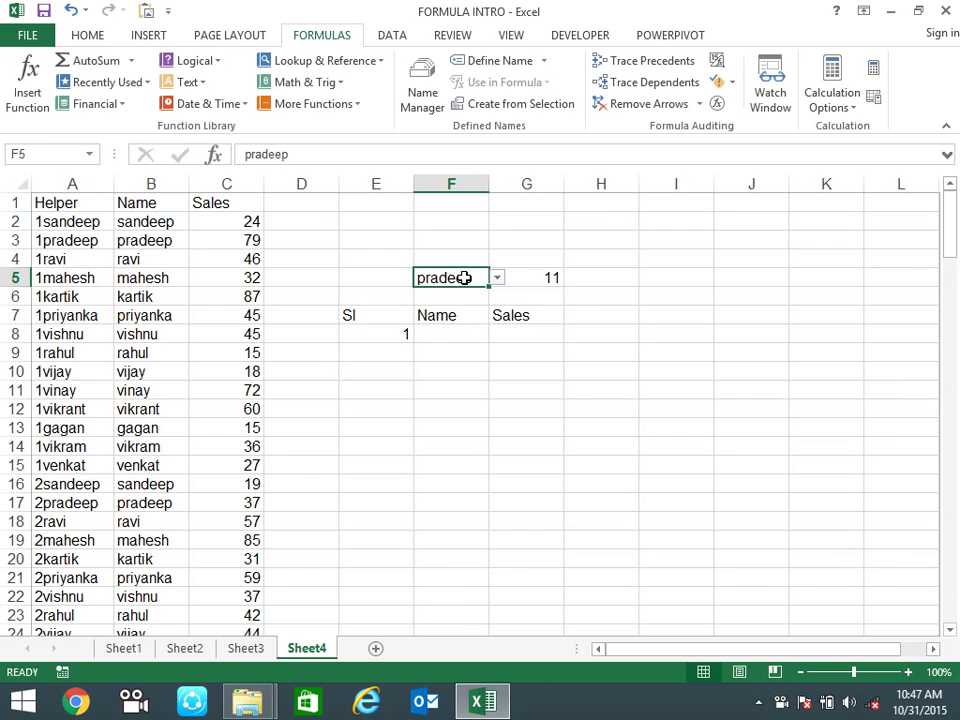
{"action": "key", "text": "Delete"}
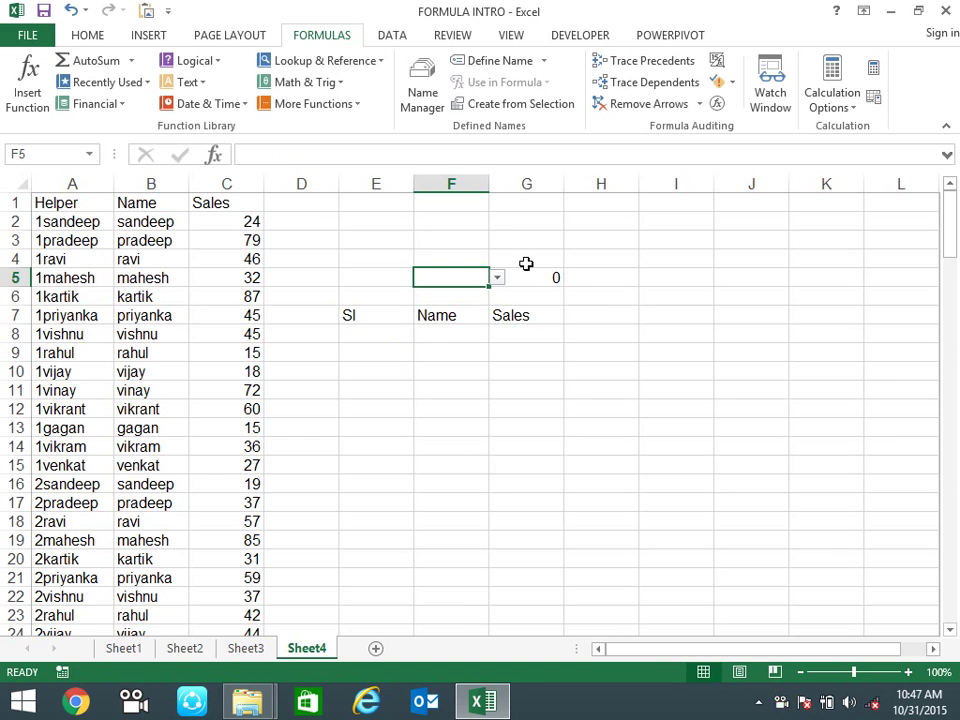
{"action": "left_click", "coordinate": [497, 277]}
{"action": "left_click", "coordinate": [479, 318]}
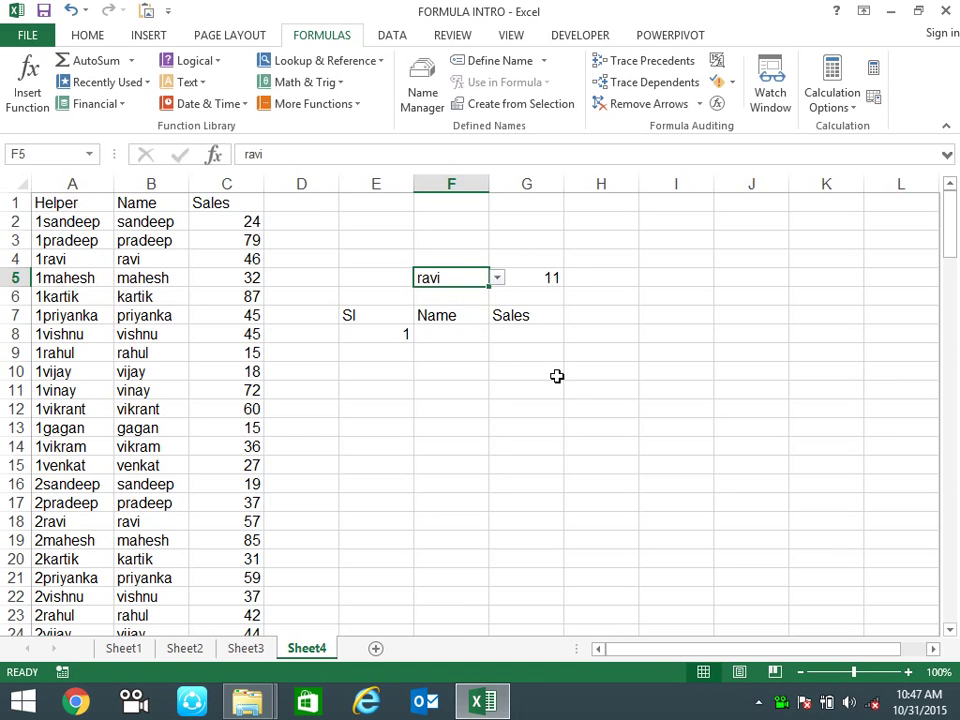
{"action": "left_click", "coordinate": [557, 386]}
{"action": "left_click", "coordinate": [390, 349]}
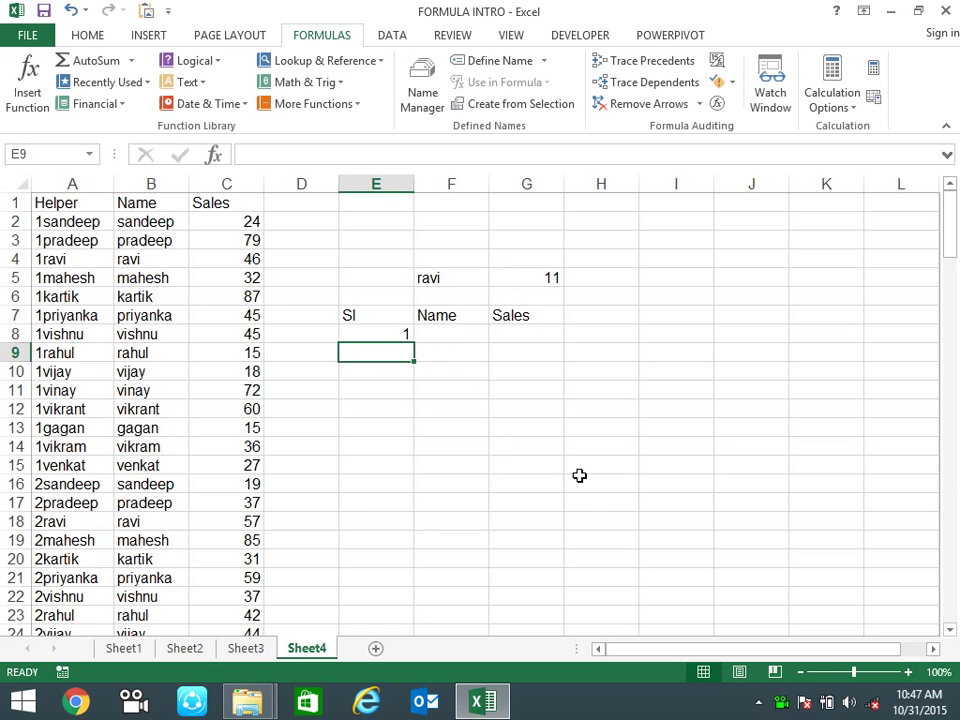
{"action": "type", "text": "="}
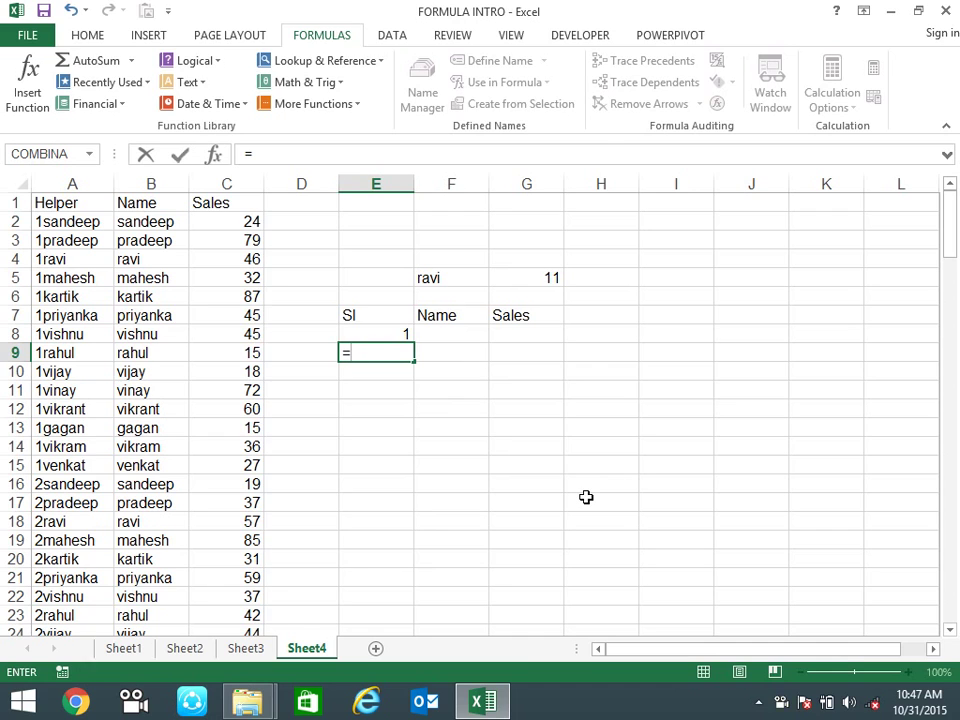
{"action": "type", "text": "if"}
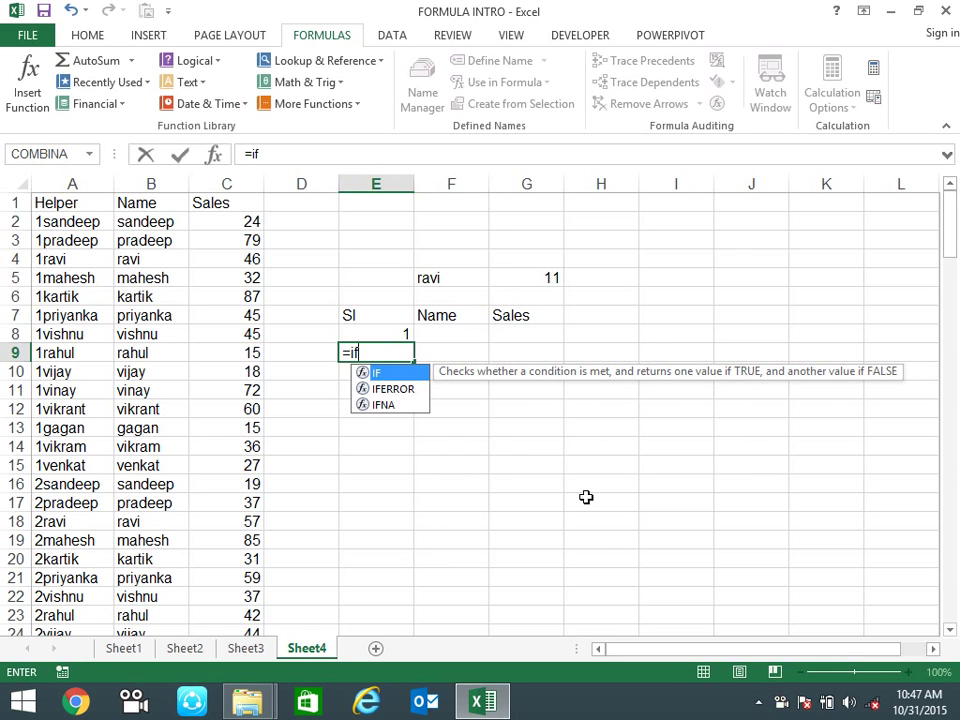
- Write =IF(E8="","",E8+1) in E9 to continue the serial numbering
{"action": "key", "text": "Tab"}
{"action": "key", "text": "Up"}
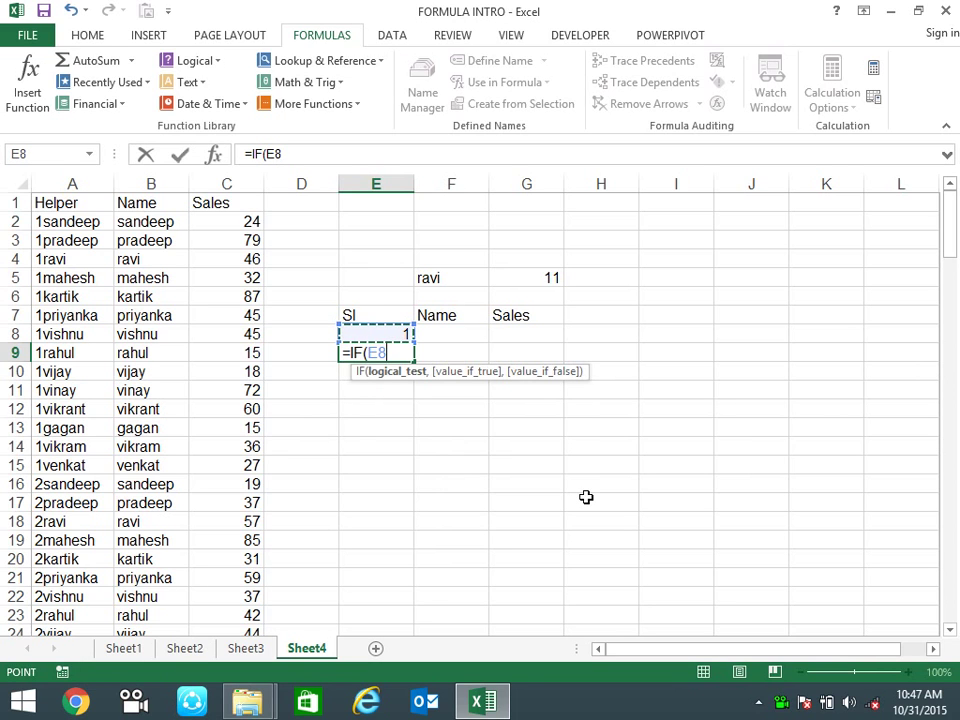
{"action": "type", "text": "="}
{"action": "type", "text": "\"\","}
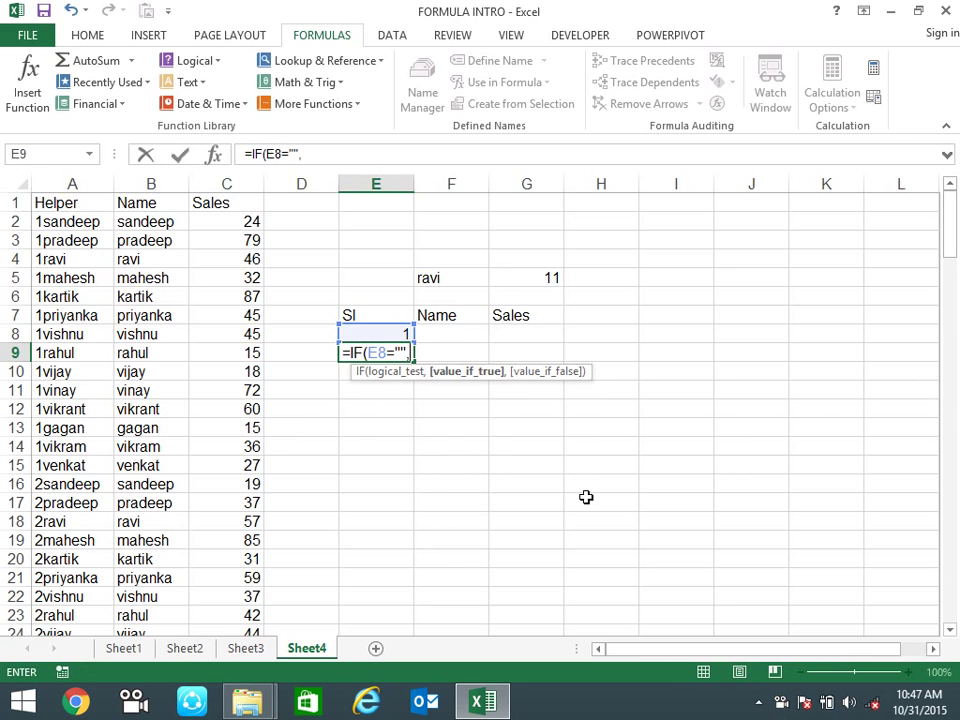
{"action": "type", "text": "\"\""}
{"action": "type", "text": ","}
{"action": "left_click", "coordinate": [404, 334]}
{"action": "type", "text": "+1)"}
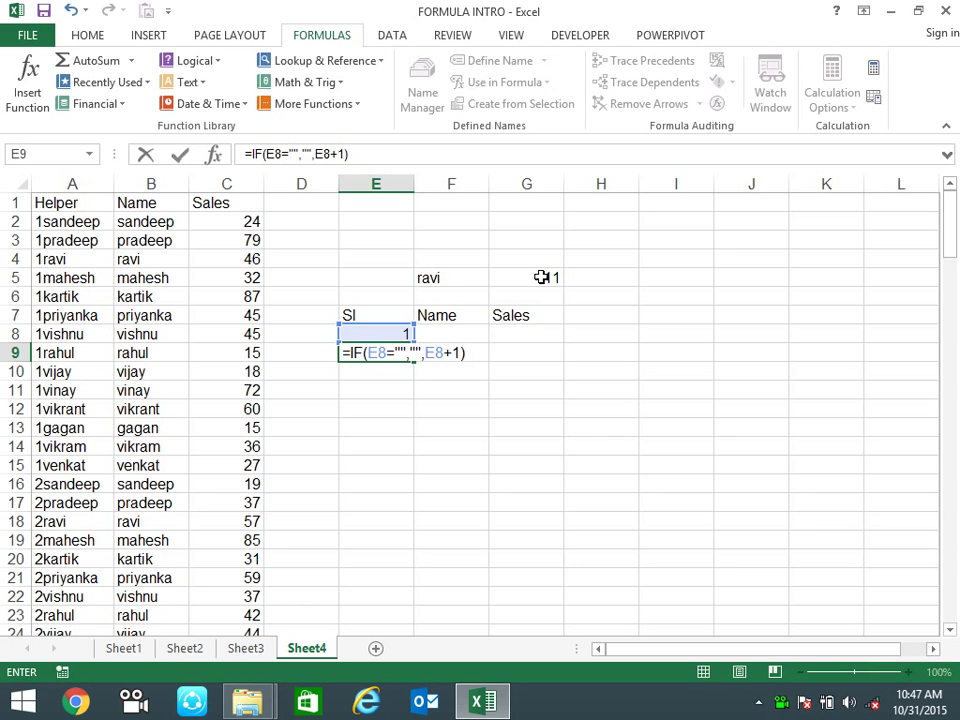
- Start a nested IF in E9 that compares the absolute $G$5 count with the next serial
{"action": "left_click", "coordinate": [424, 352]}
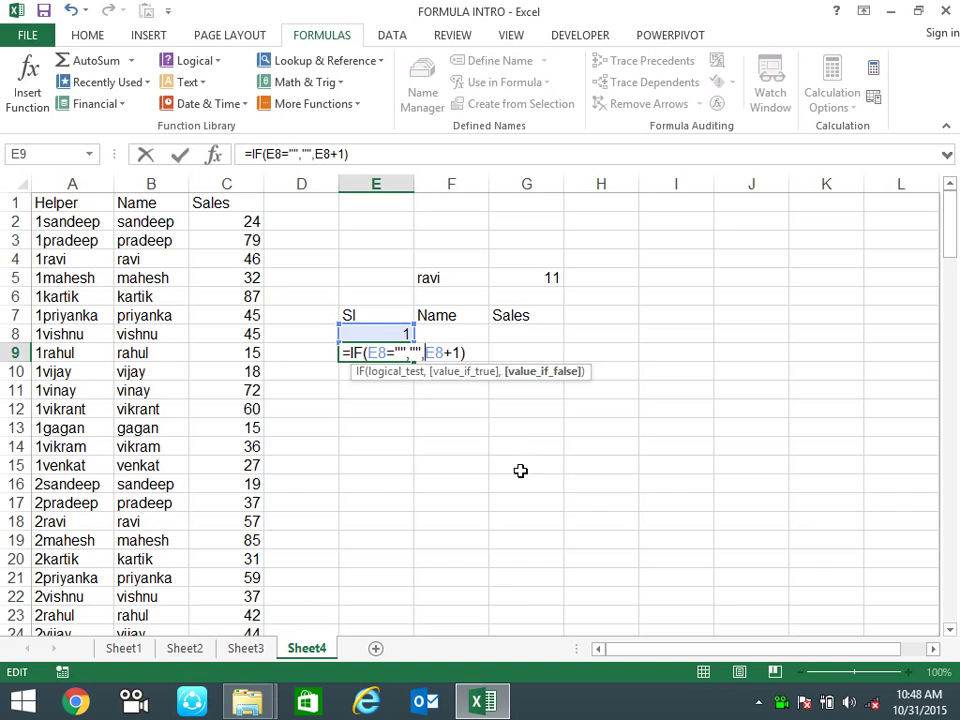
{"action": "type", "text": "IF("}
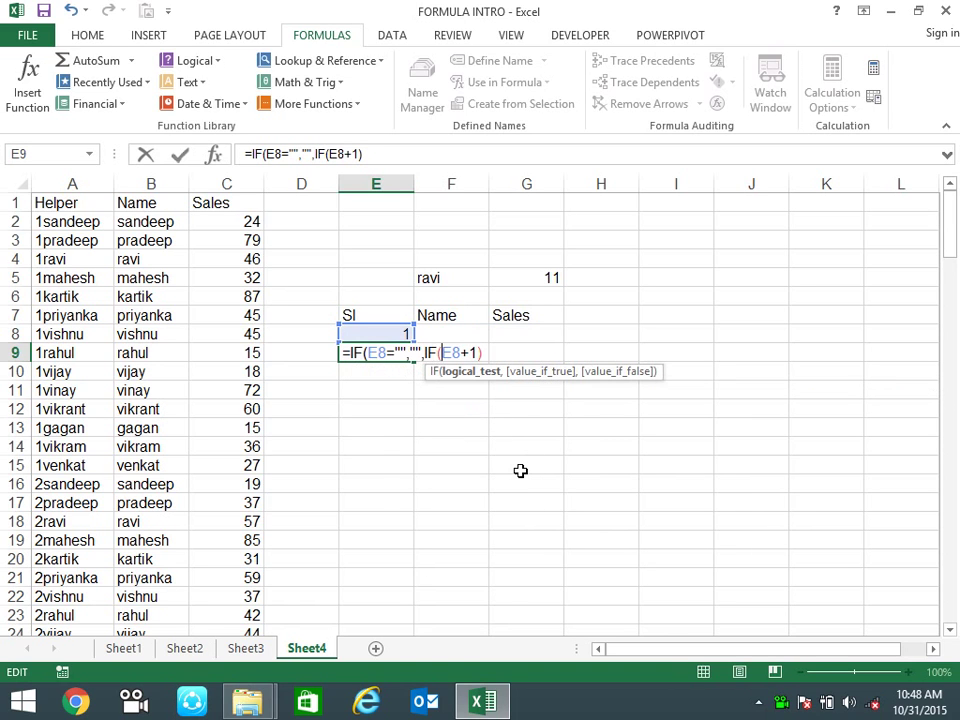
{"action": "left_click", "coordinate": [547, 279]}
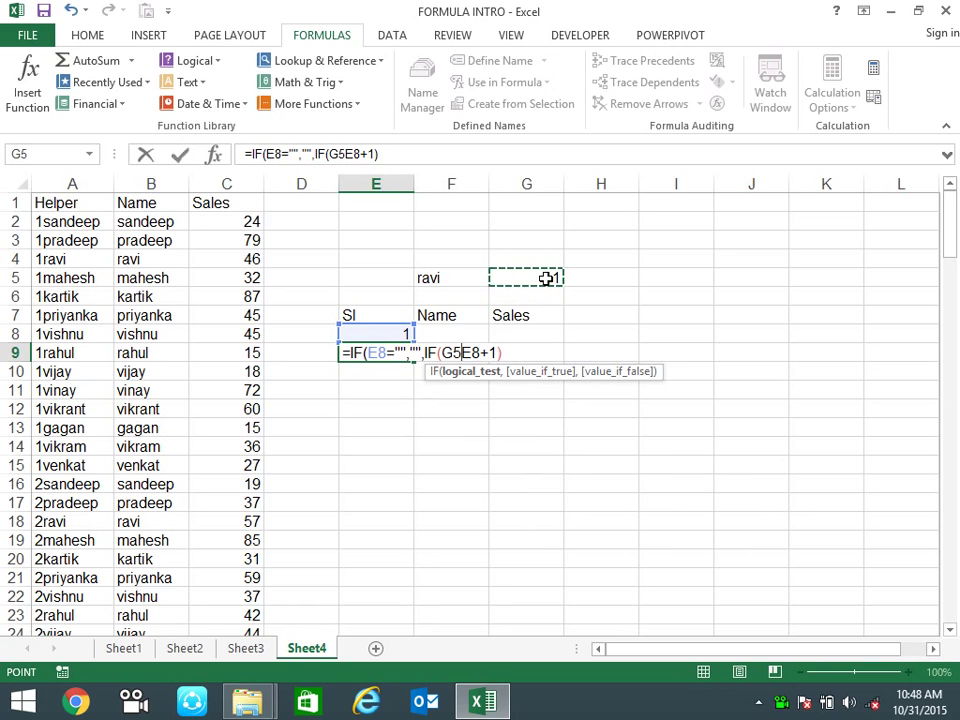
{"action": "key", "text": "F4"}
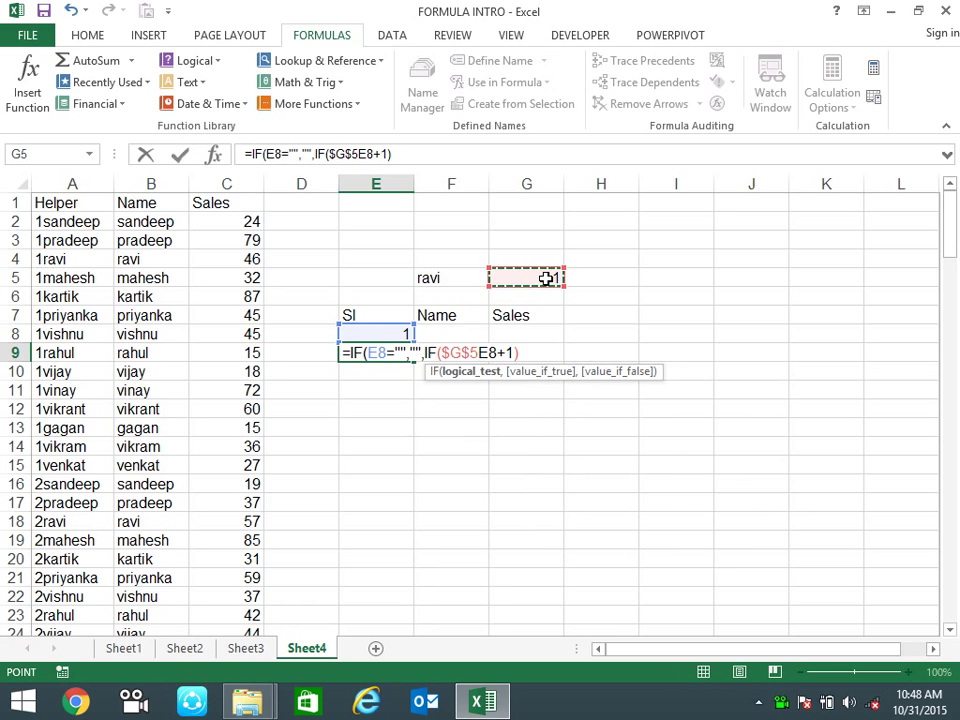
{"action": "type", "text": ">"}
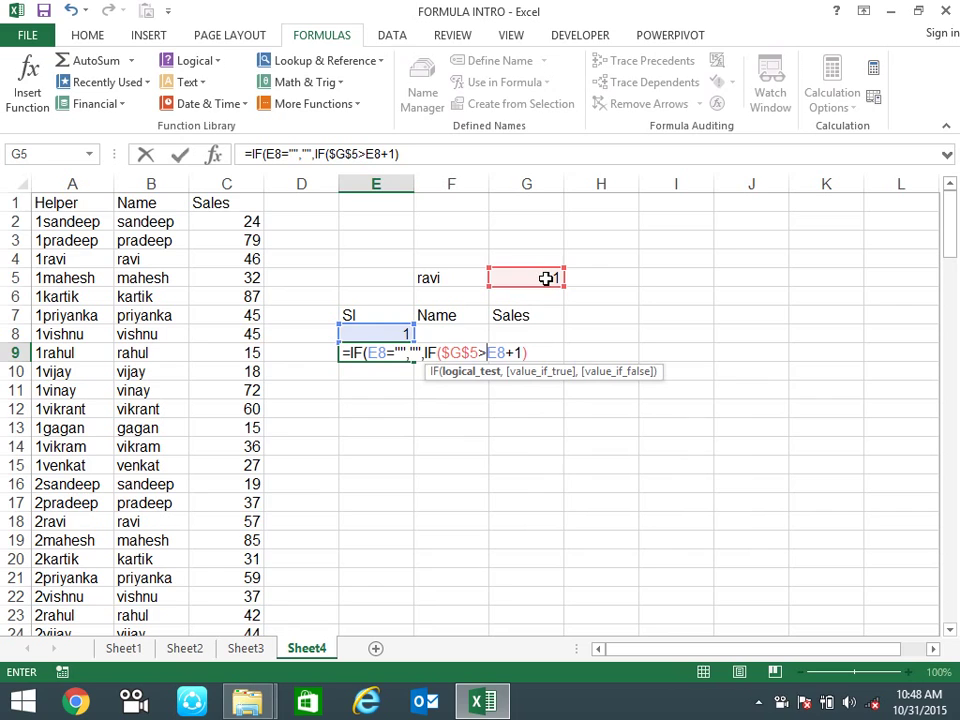
{"action": "key", "text": "BackSpace"}
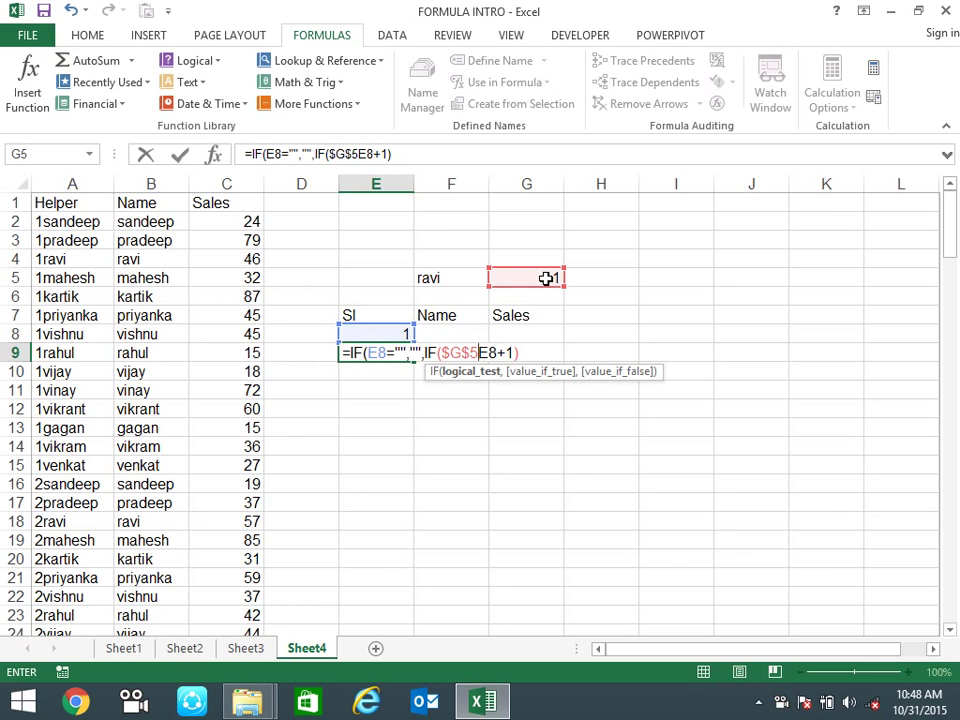
{"action": "type", "text": "<"}
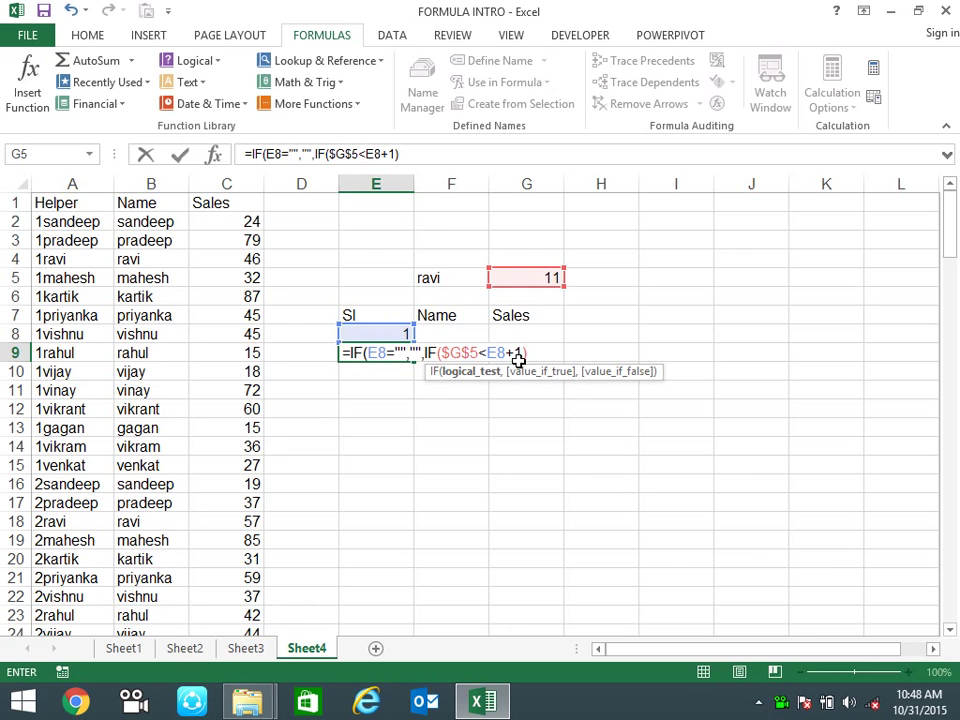
- Complete E9 as =IF(E8="","",IF($G$5<(E8+1),"",E8+1)) so it shows 2
{"action": "left_click", "coordinate": [521, 350]}
{"action": "type", "text": ","}
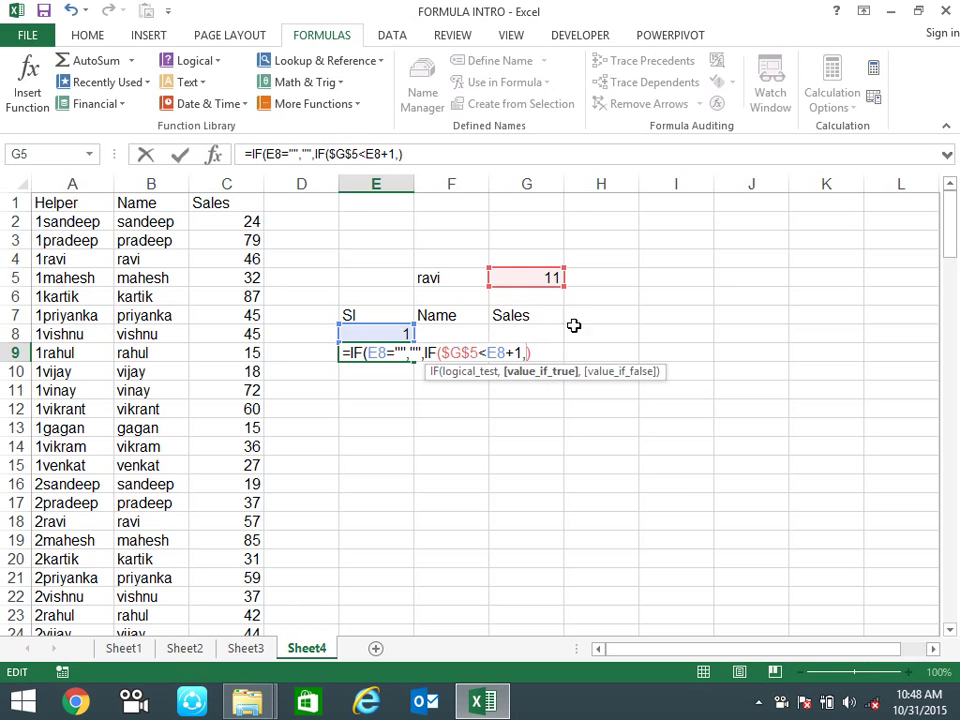
{"action": "left_click", "coordinate": [487, 352]}
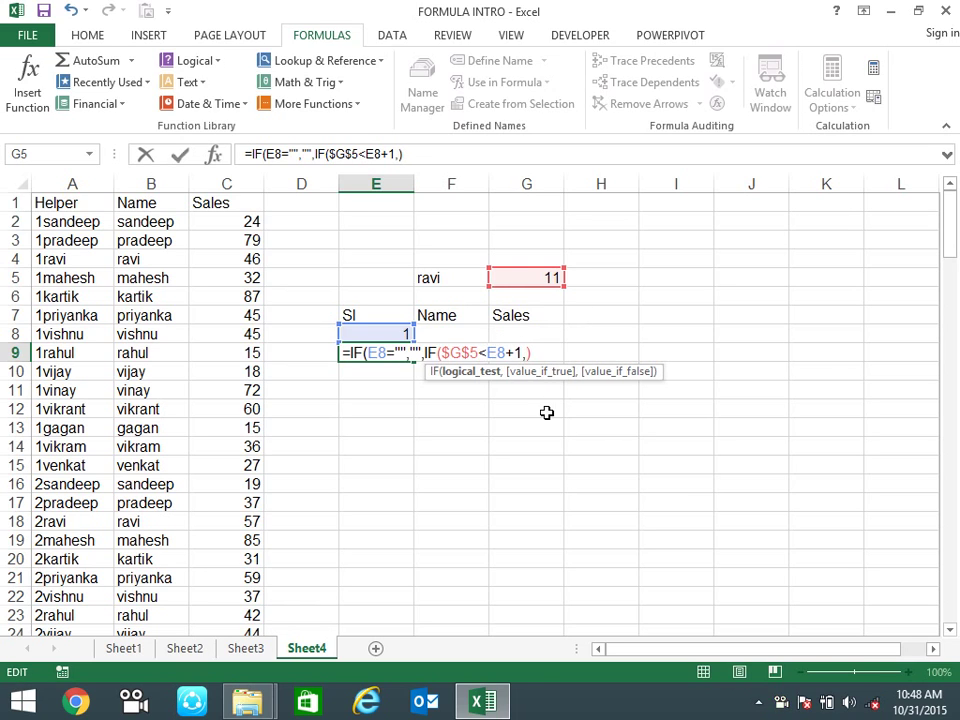
{"action": "type", "text": "("}
{"action": "left_click", "coordinate": [528, 352]}
{"action": "type", "text": ")"}
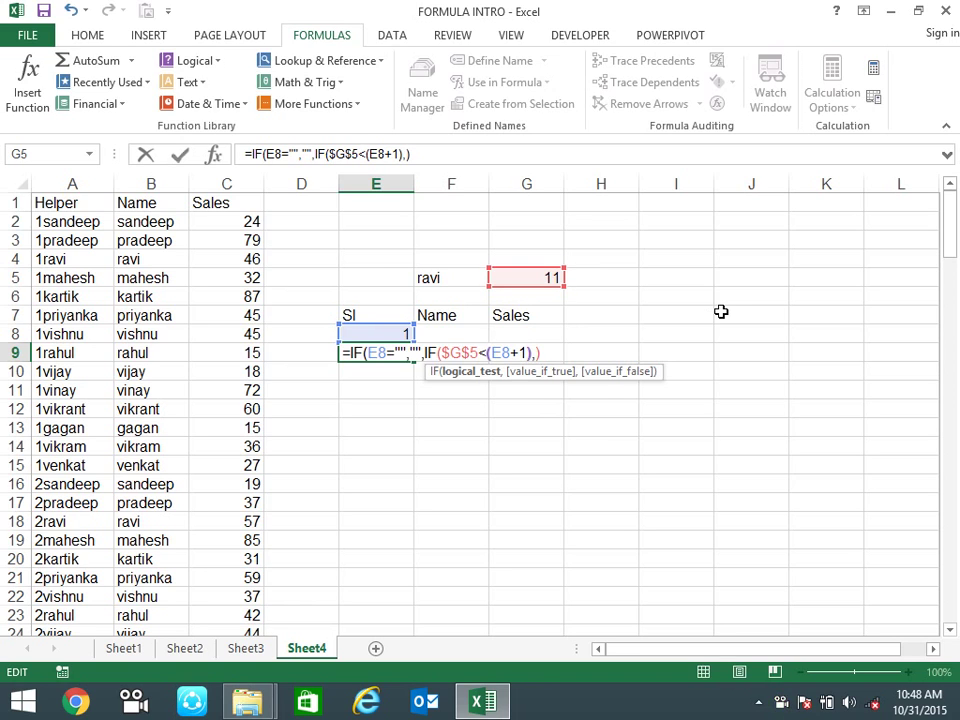
{"action": "left_click", "coordinate": [537, 352]}
{"action": "type", "text": "\"\""}
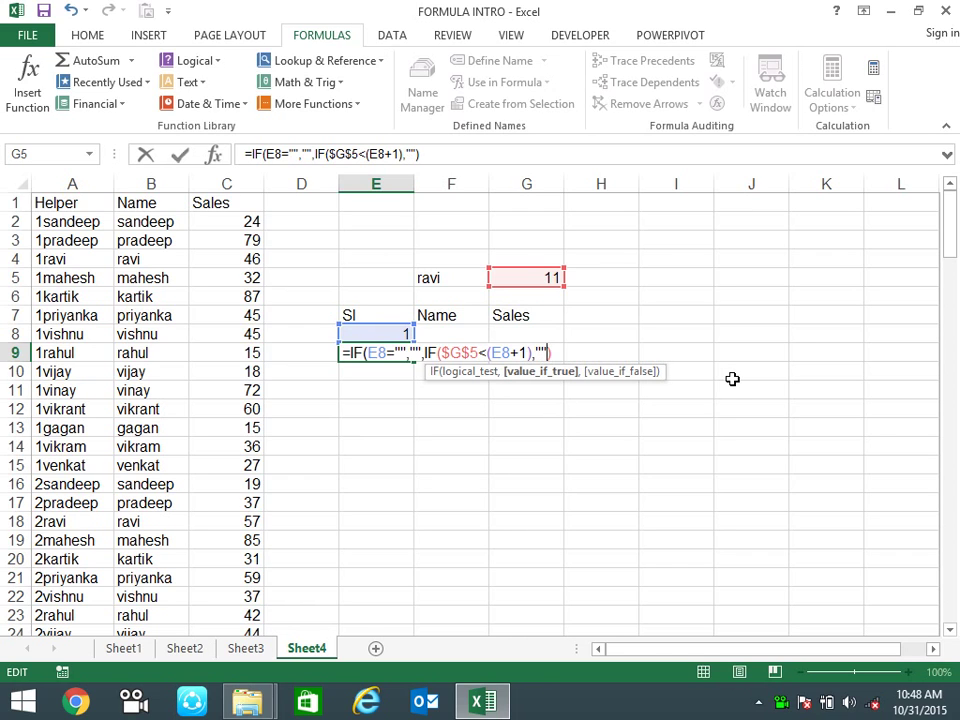
{"action": "type", "text": ","}
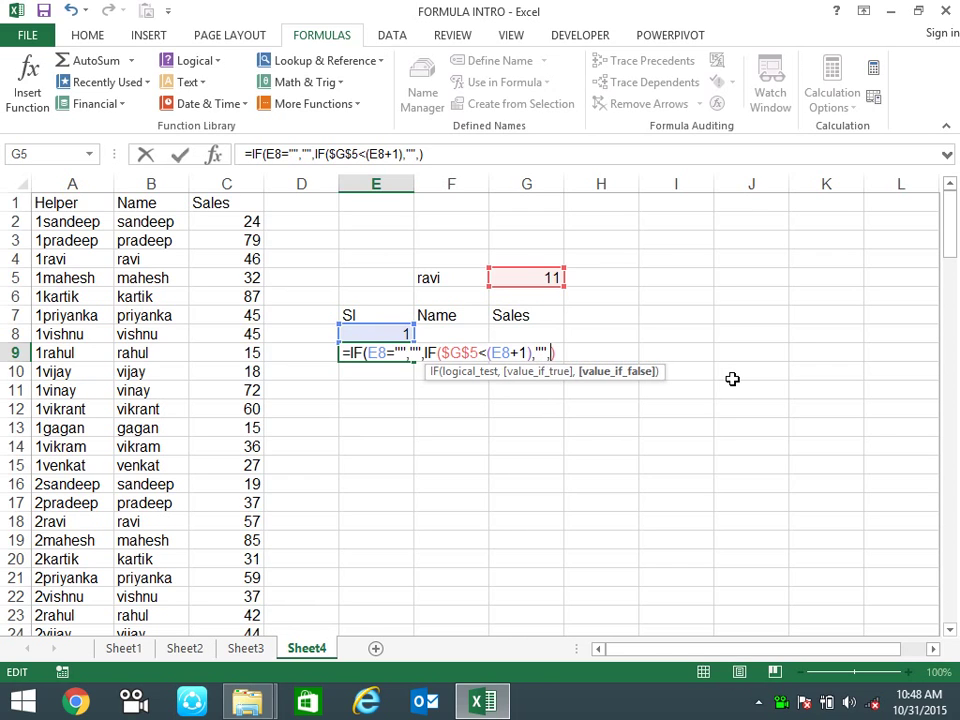
{"action": "type", "text": "e8+1"}
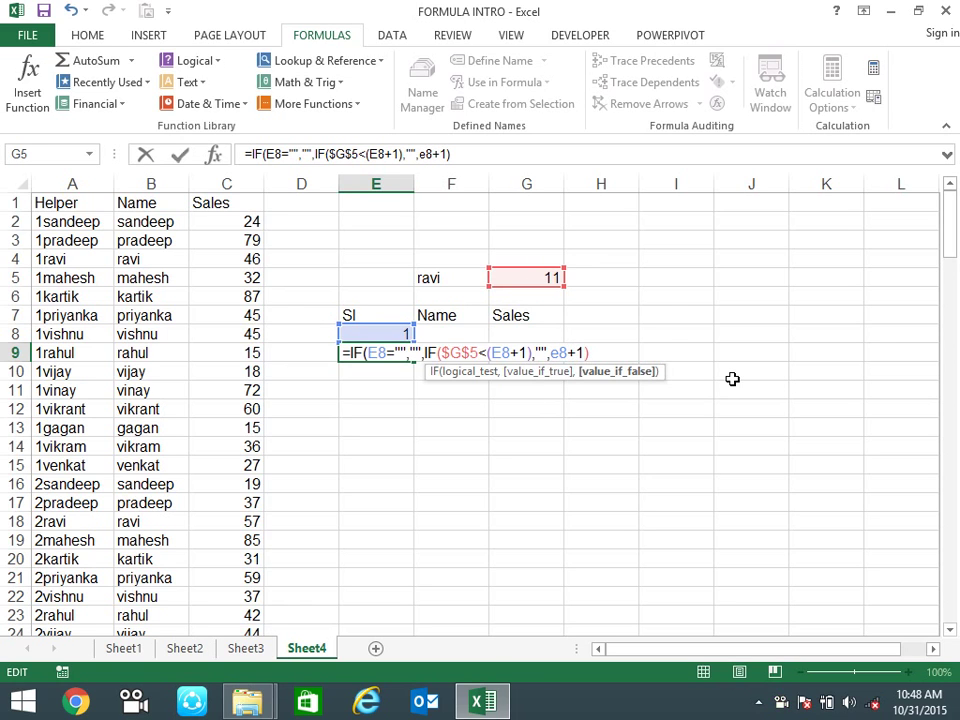
{"action": "key", "text": "Return"}
{"action": "key", "text": "Return"}
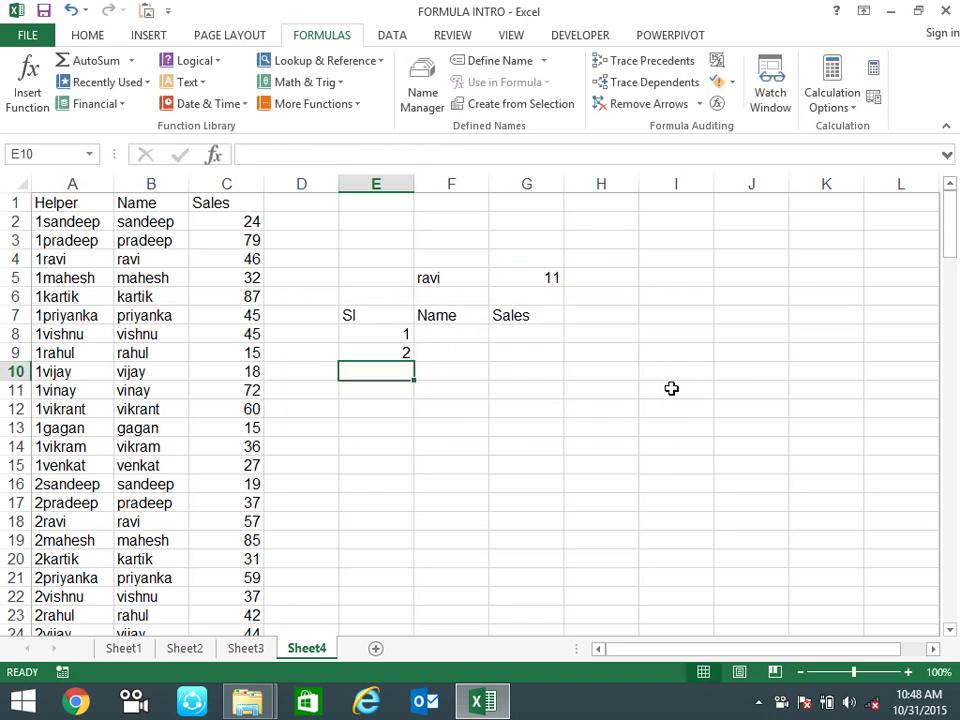
- Copy E9's serial-number formula down column E
{"action": "left_click", "coordinate": [400, 356]}
{"action": "mouse_move", "coordinate": [414, 363]}
{"action": "left_mouse_down"}
{"action": "mouse_move", "coordinate": [420, 712]}
{"action": "mouse_move", "coordinate": [418, 606]}
{"action": "left_mouse_up"}
{"action": "scroll", "coordinate": [371, 407], "scroll_direction": "up", "scroll_amount": 7}
{"action": "scroll", "coordinate": [441, 398], "scroll_direction": "up", "scroll_amount": 1}
{"action": "scroll", "coordinate": [453, 395], "scroll_direction": "up", "scroll_amount": 9}
{"action": "scroll", "coordinate": [453, 392], "scroll_direction": "up", "scroll_amount": 17}
{"action": "scroll", "coordinate": [465, 405], "scroll_direction": "up", "scroll_amount": 7}
{"action": "left_click", "coordinate": [525, 374]}
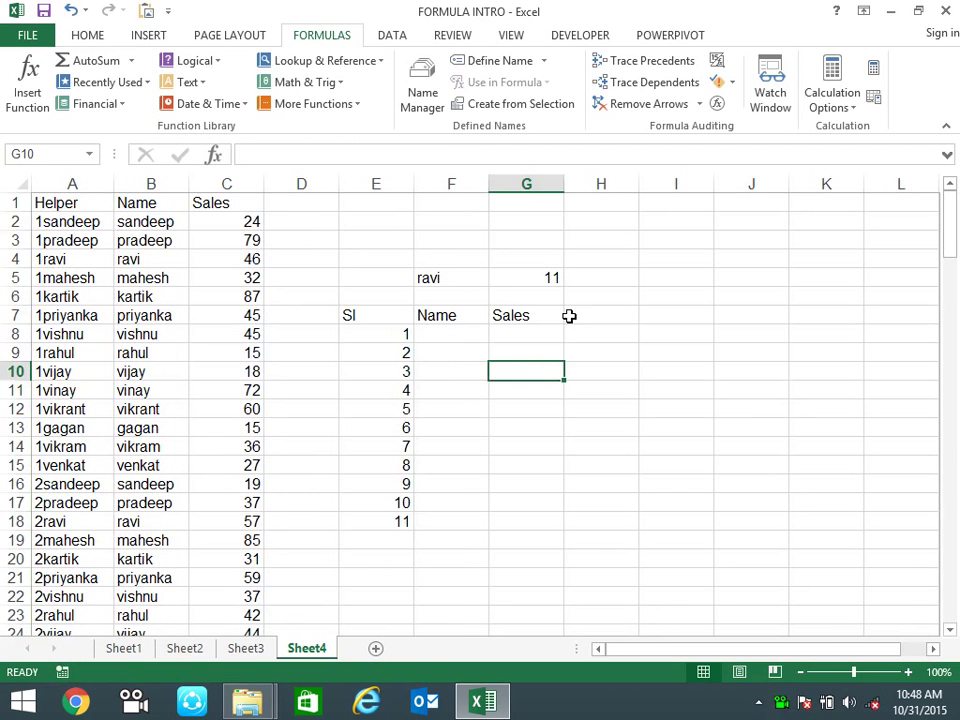
- Test F5 with vijay, vikram, vishnu and sandeep, confirming serials 1–11 for sandeep
{"action": "left_click", "coordinate": [459, 281]}
{"action": "left_click", "coordinate": [497, 279]}
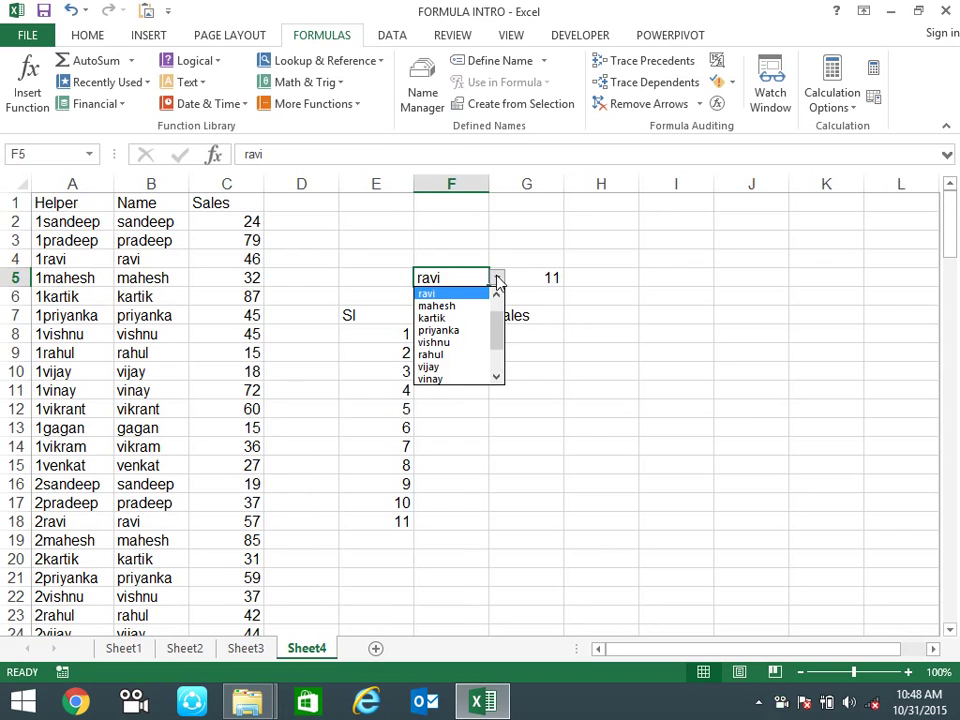
{"action": "left_click", "coordinate": [472, 367]}
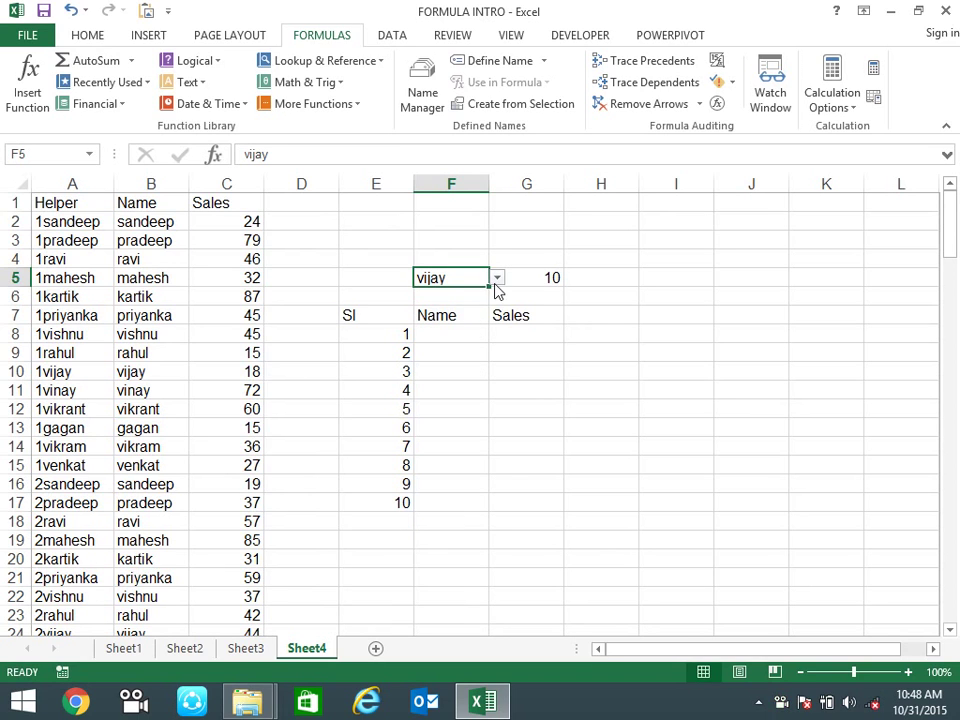
{"action": "left_click", "coordinate": [497, 278]}
{"action": "left_click", "coordinate": [460, 372]}
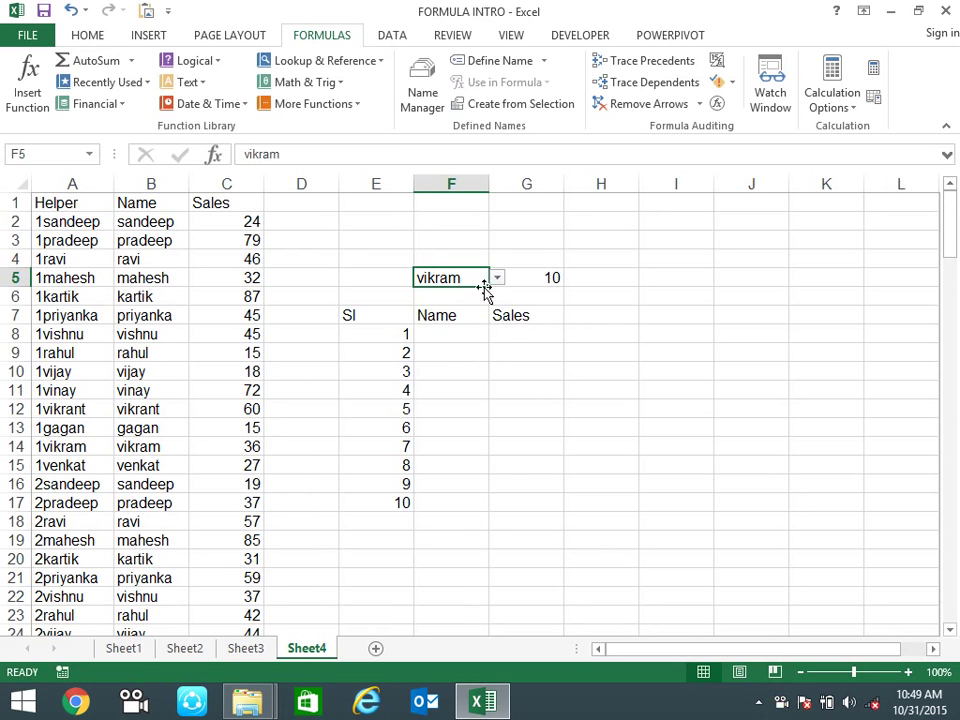
{"action": "left_click", "coordinate": [497, 279]}
{"action": "left_click", "coordinate": [462, 294]}
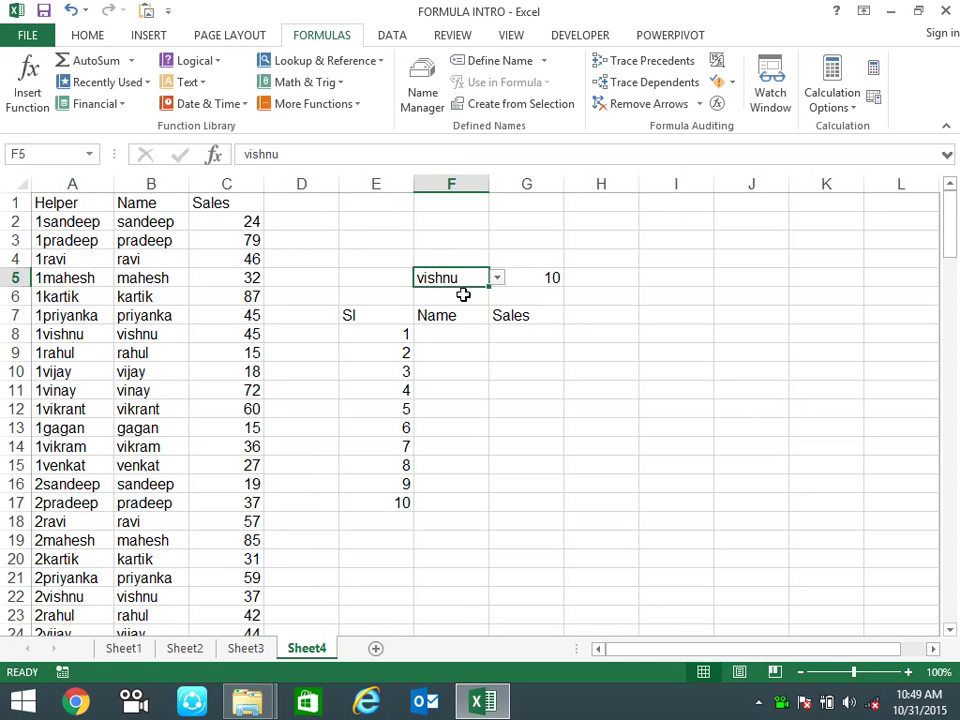
{"action": "left_click", "coordinate": [497, 278]}
{"action": "scroll", "coordinate": [497, 320], "scroll_direction": "up", "scroll_amount": 2}
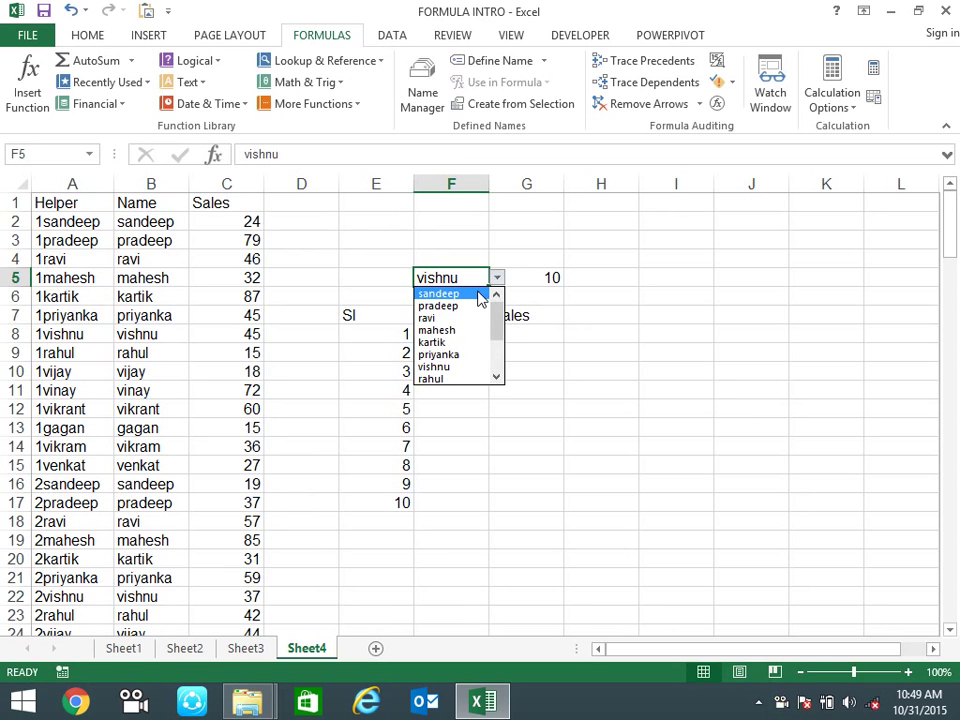
{"action": "left_click", "coordinate": [479, 295]}
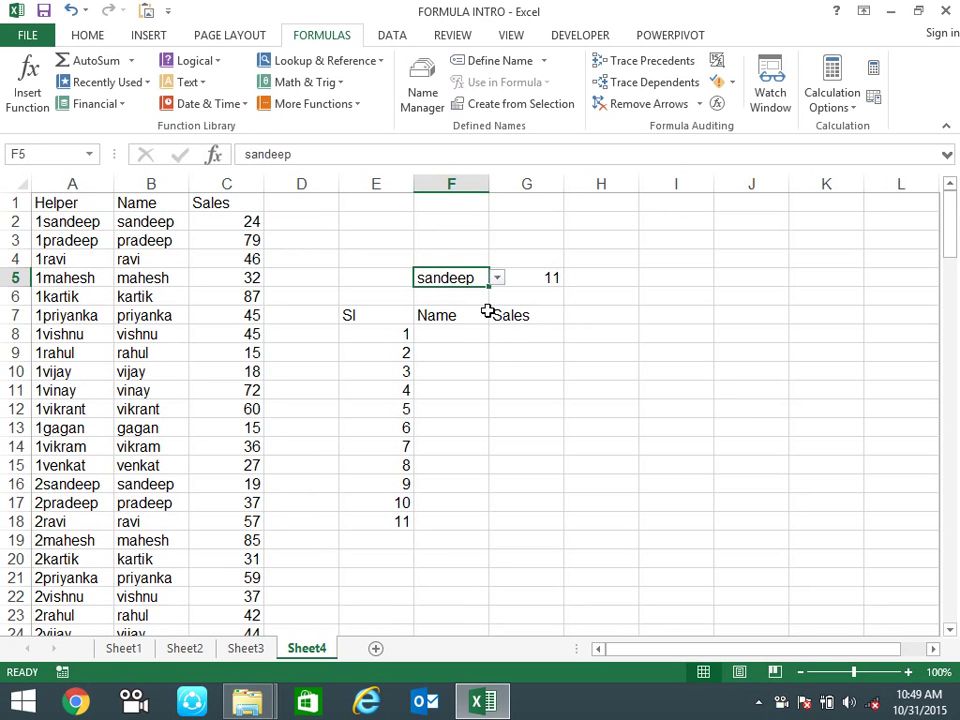
{"action": "left_click", "coordinate": [472, 396]}
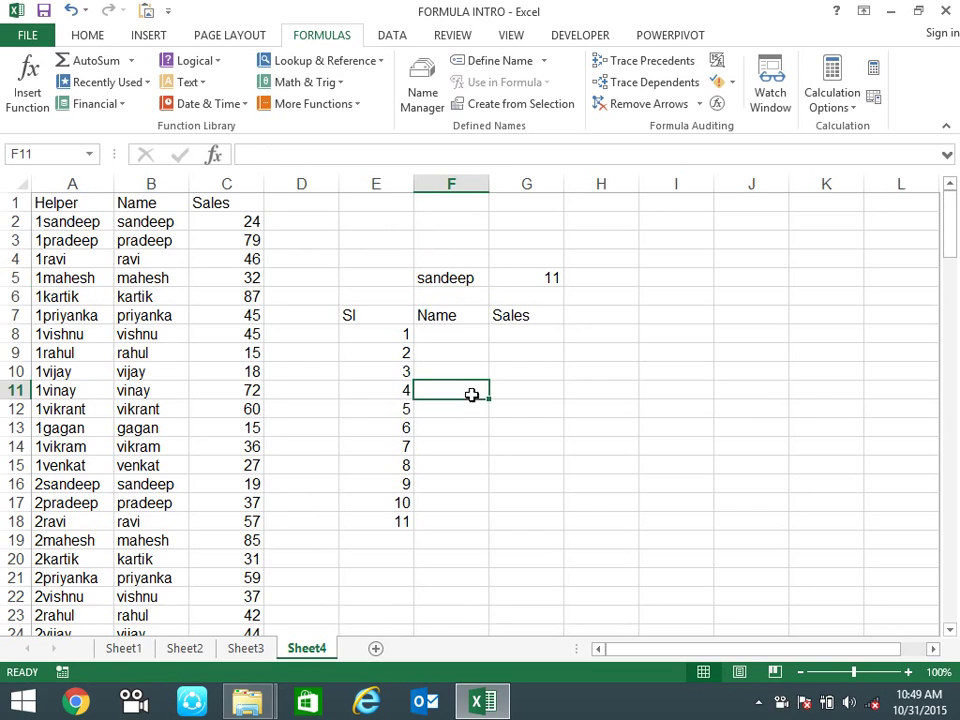
{"action": "left_click", "coordinate": [459, 344]}
{"action": "left_click", "coordinate": [448, 332]}
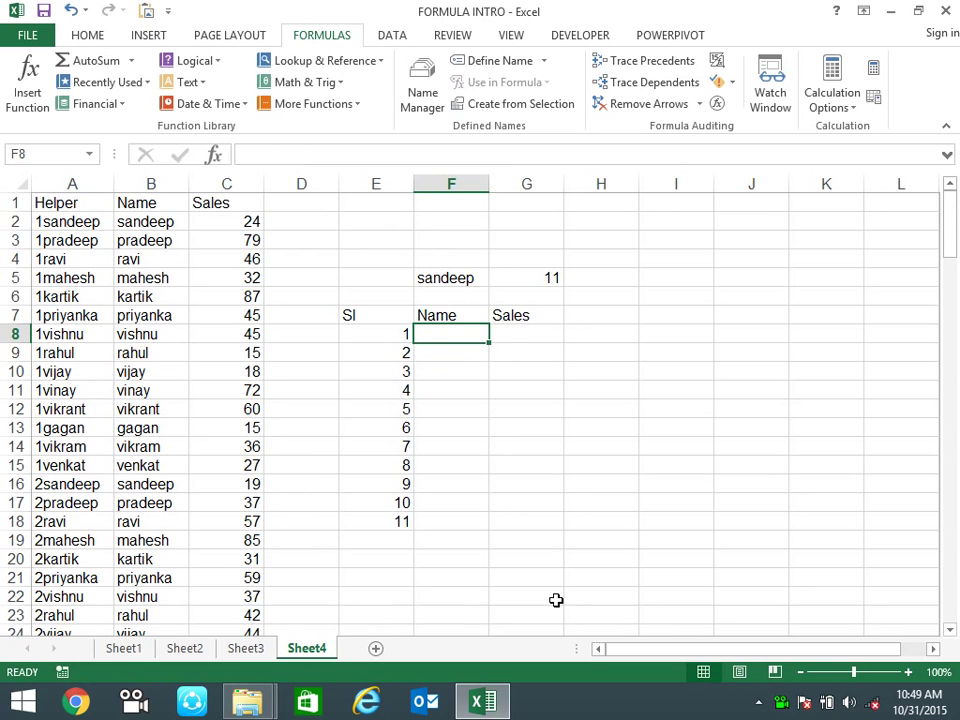
- Start F8's VLOOKUP with the lookup key $E8&$F$5
{"action": "type", "text": "="}
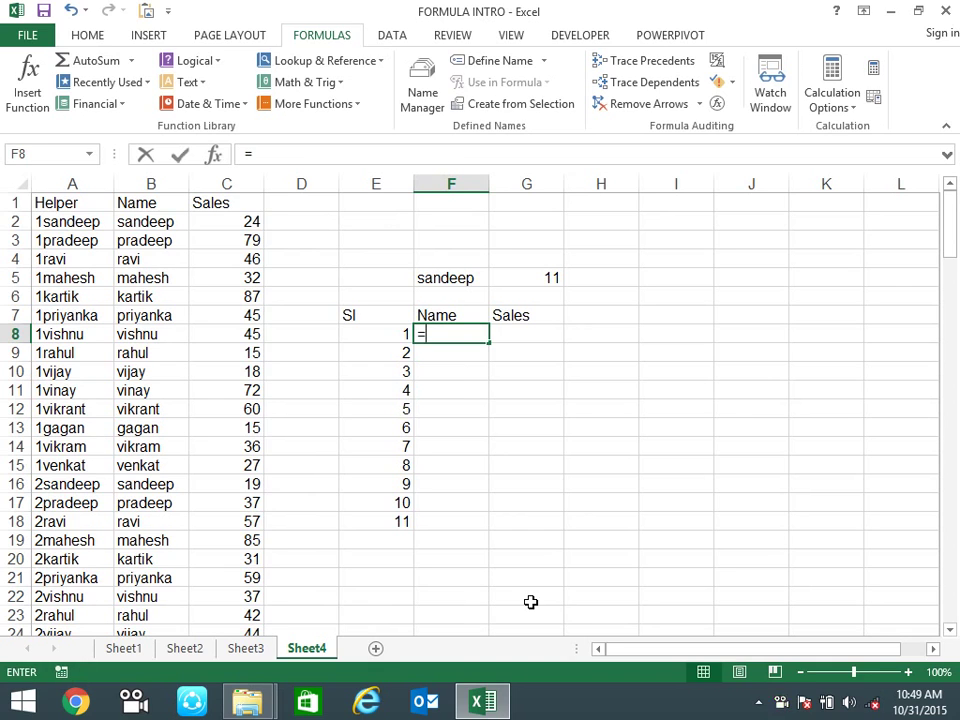
{"action": "type", "text": "vl"}
{"action": "key", "text": "Tab"}
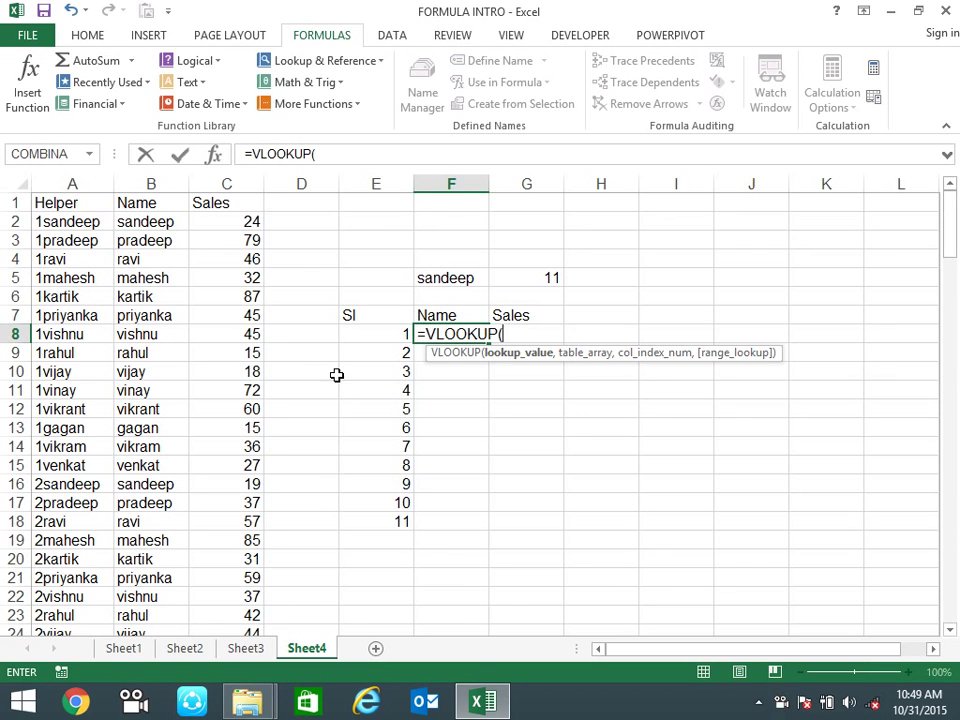
{"action": "left_click", "coordinate": [389, 336]}
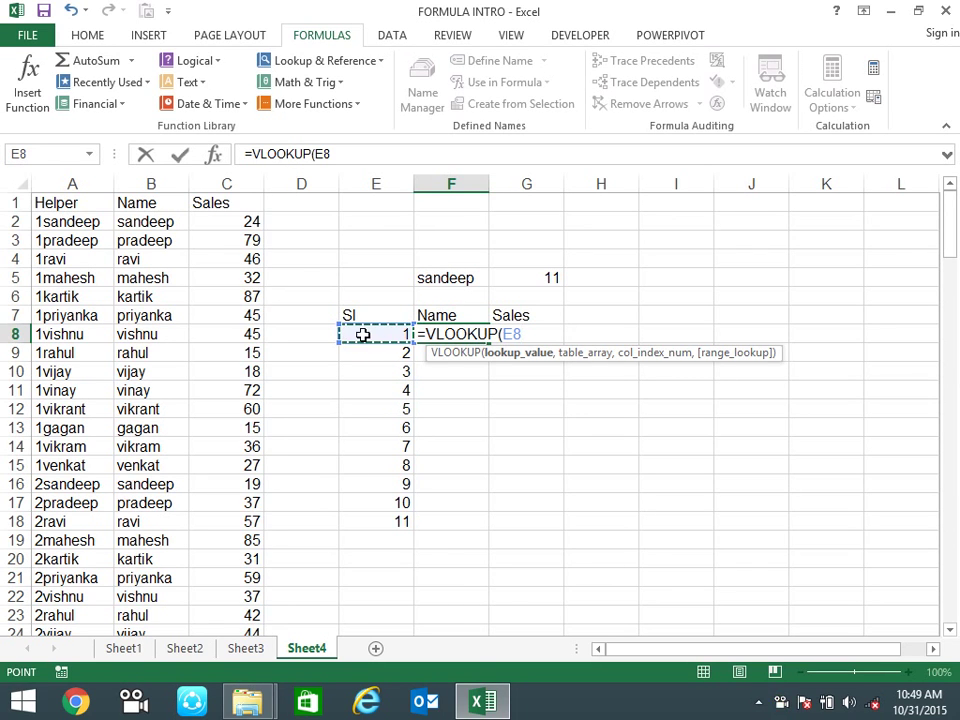
{"action": "type", "text": "&"}
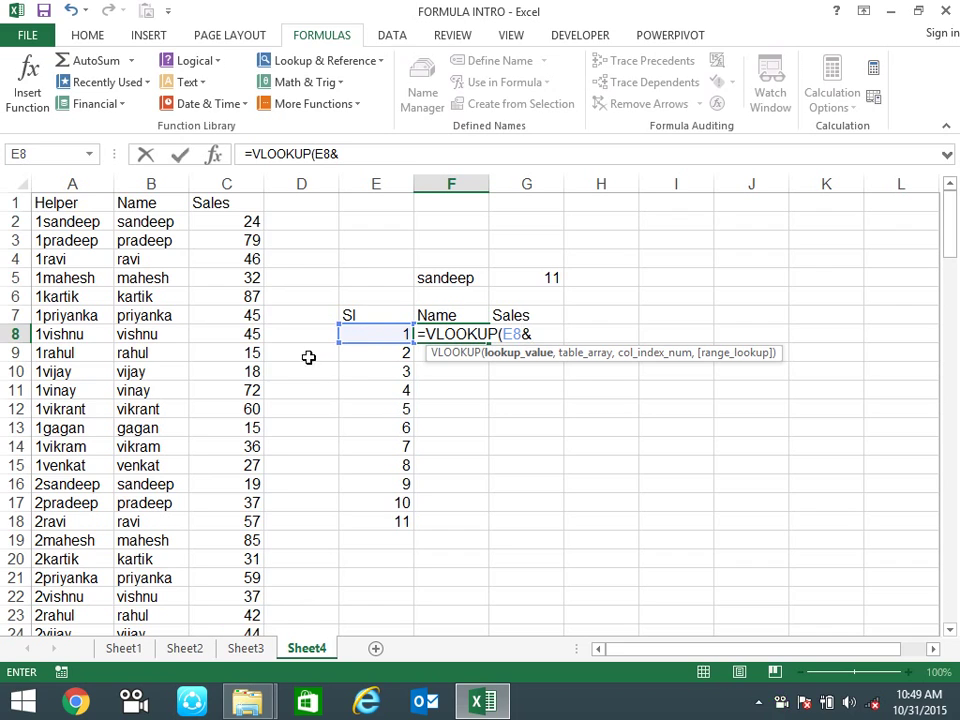
{"action": "double_click", "coordinate": [518, 333]}
{"action": "key", "text": "F4"}
{"action": "key", "text": "F4"}
{"action": "key", "text": "F4"}
{"action": "left_click", "coordinate": [558, 334]}
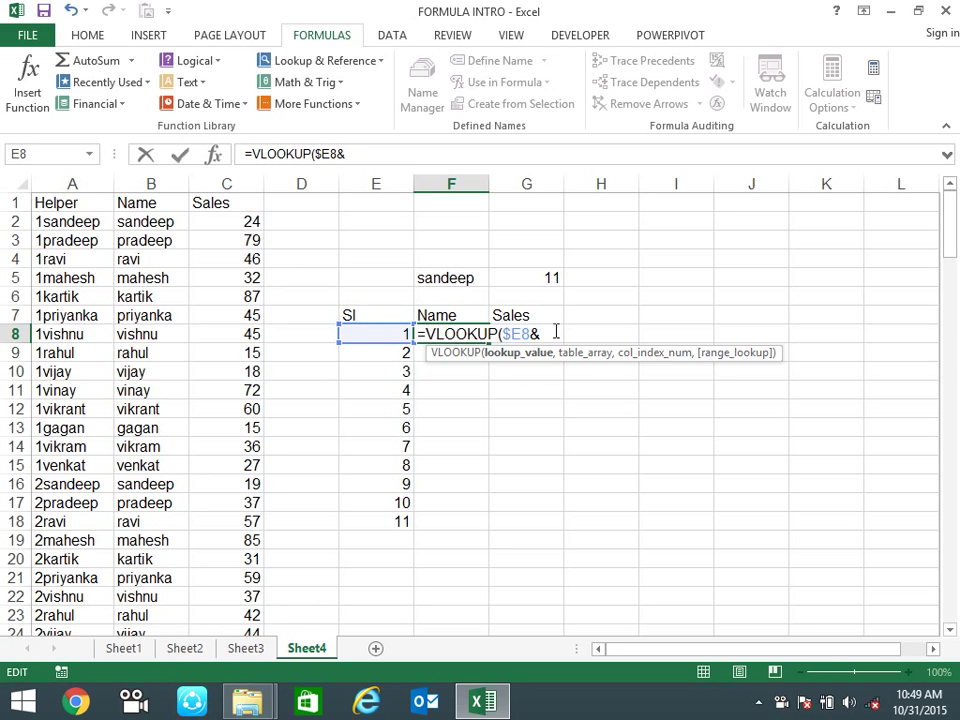
{"action": "left_click", "coordinate": [476, 284]}
{"action": "key", "text": "F4"}
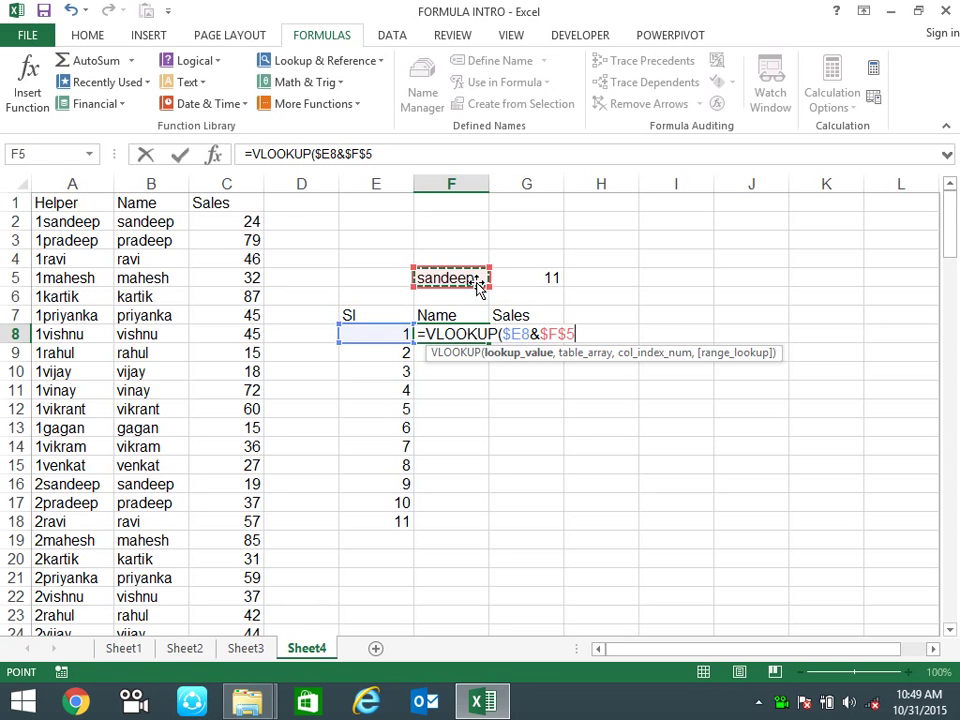
{"action": "type", "text": ","}
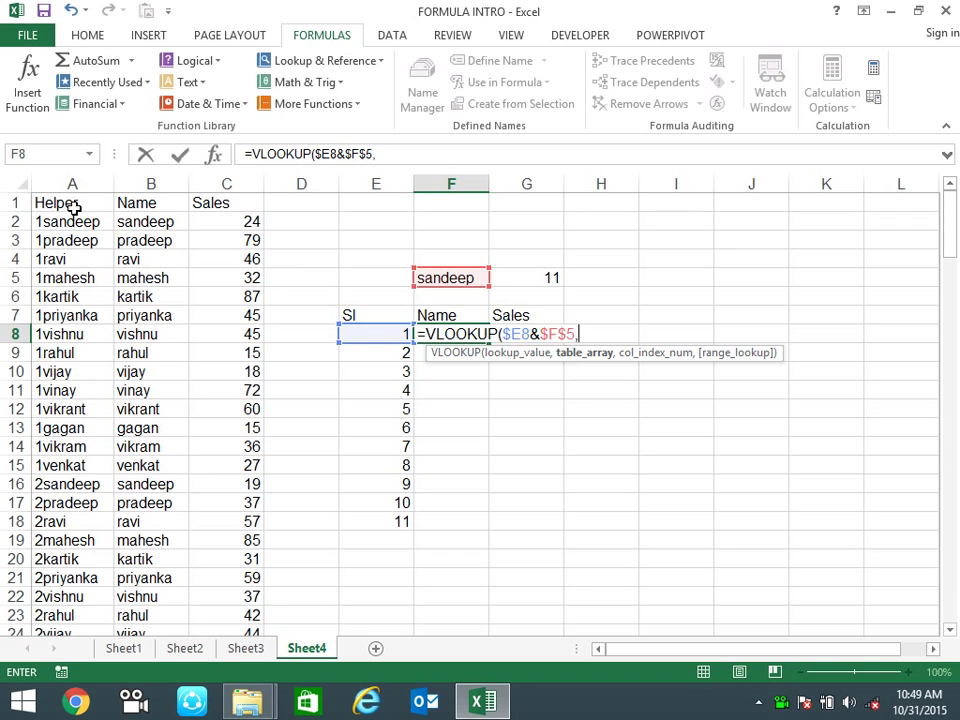
- Finish the lookup with table $A$1:$C$147, column 2, exact match, and fill it down
{"action": "left_click", "coordinate": [74, 208]}
{"action": "key", "text": "ctrl+shift+Right"}
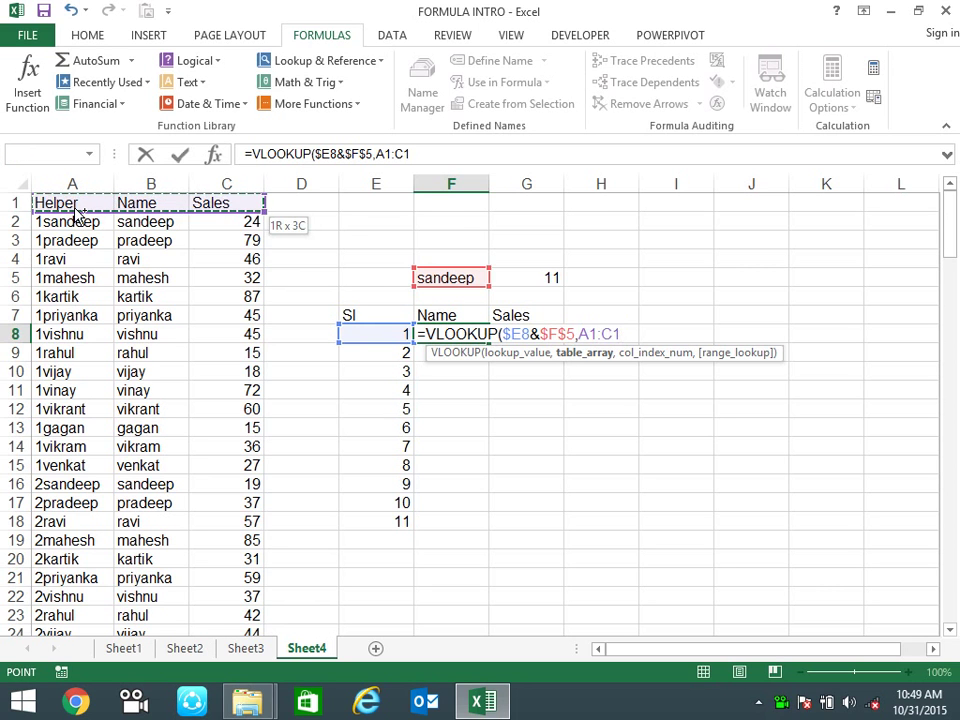
{"action": "key", "text": "ctrl+shift+Down"}
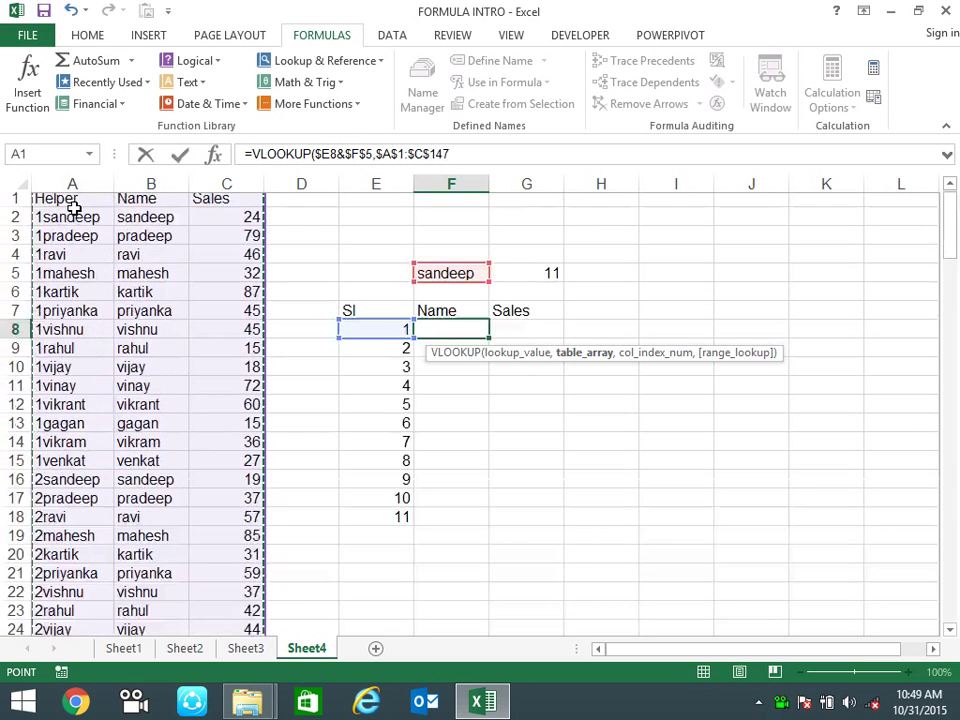
{"action": "key", "text": "F4"}
{"action": "type", "text": ","}
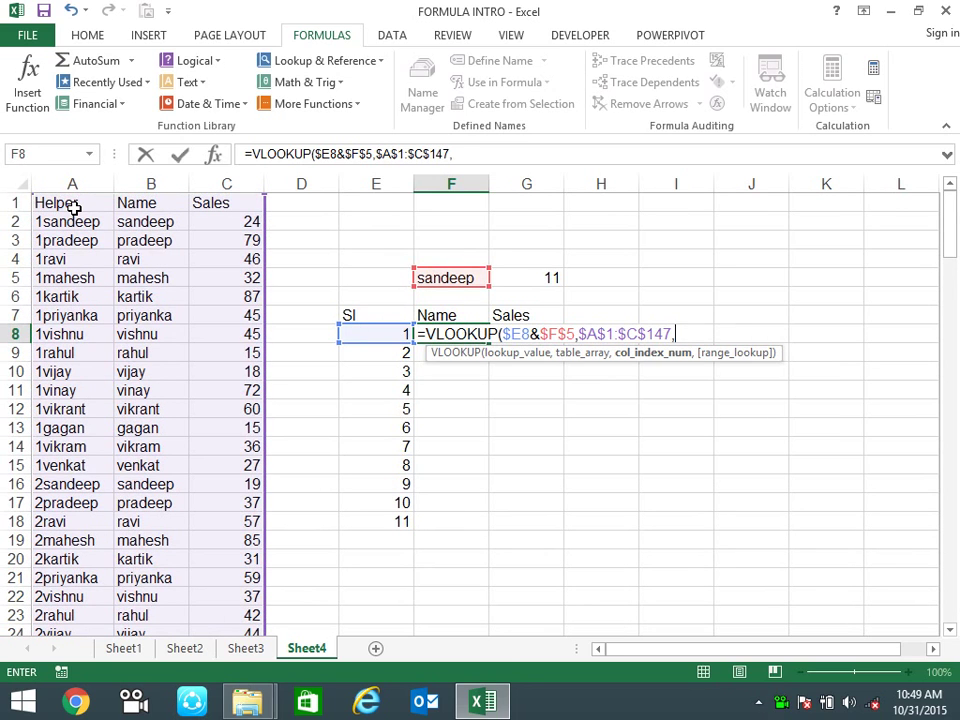
{"action": "type", "text": "2,0)"}
{"action": "key", "text": "Return"}
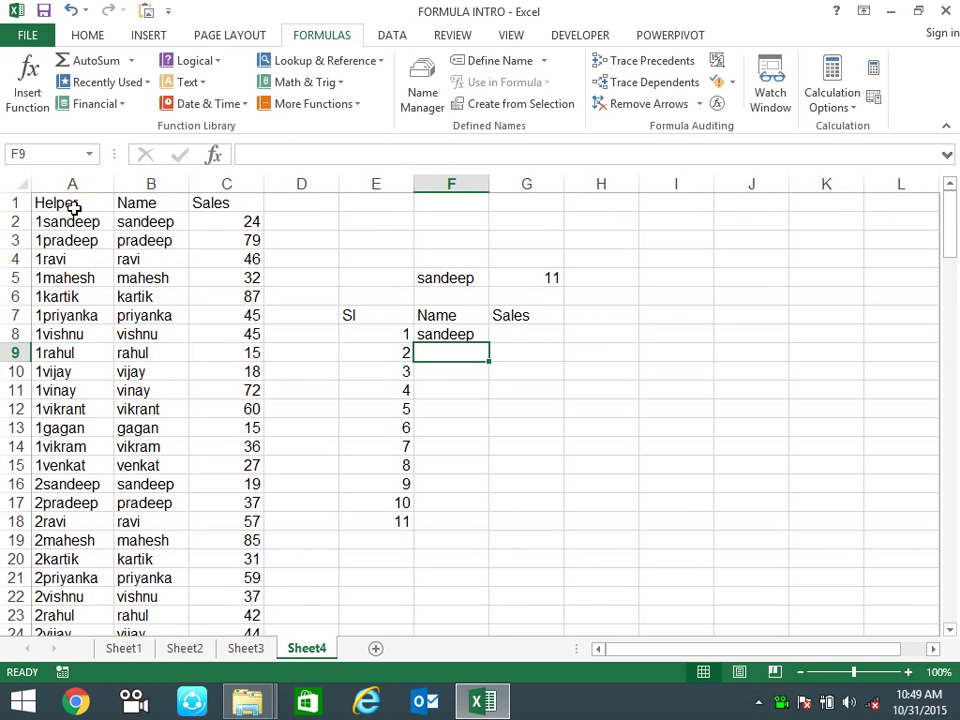
{"action": "left_click", "coordinate": [459, 336]}
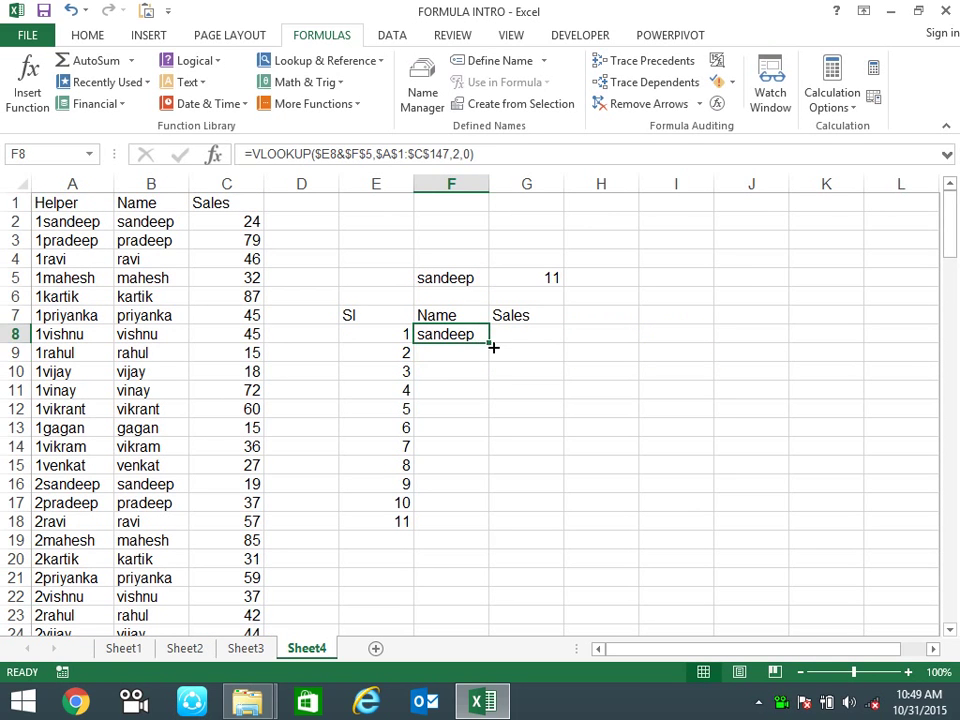
{"action": "double_click", "coordinate": [491, 346]}
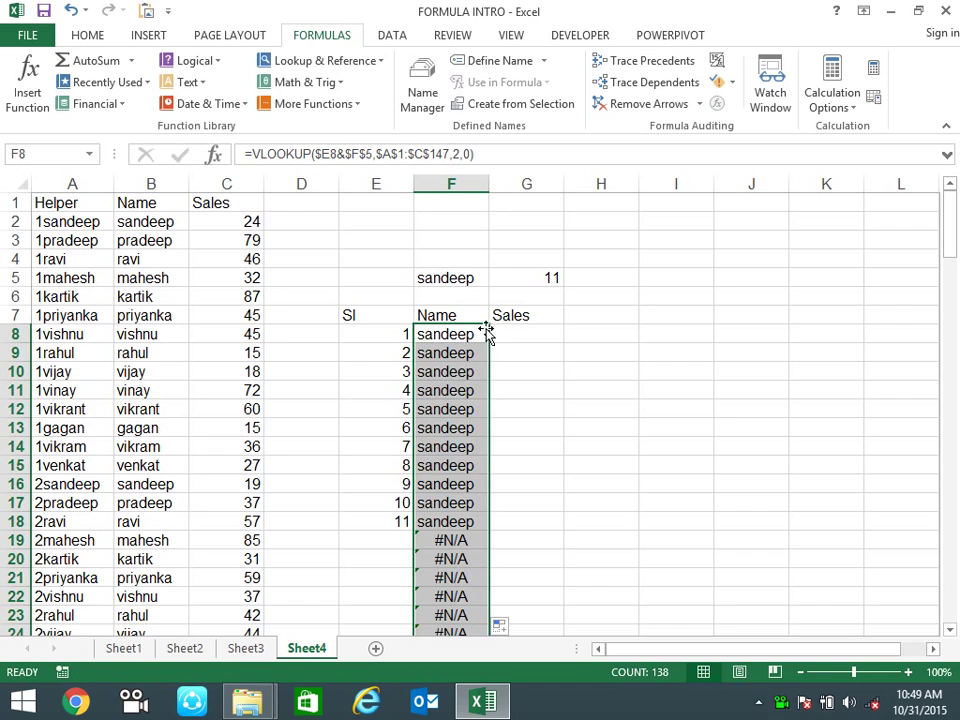
- Wrap F8's lookup as =IFERROR(VLOOKUP(...),"") so #N/A becomes blank
{"action": "left_click", "coordinate": [462, 545]}
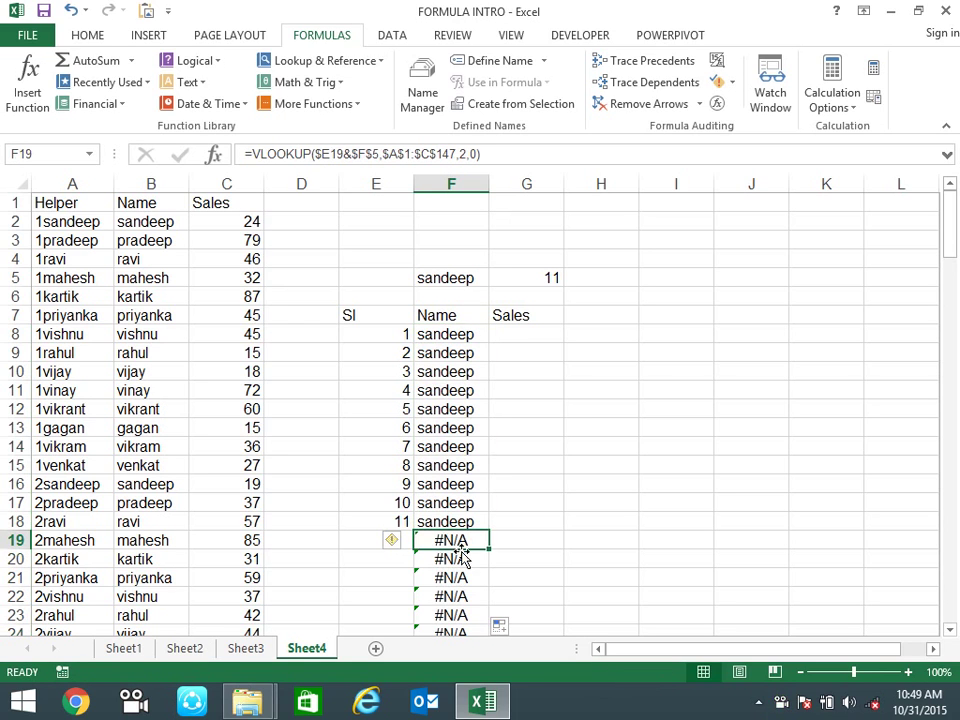
{"action": "left_click", "coordinate": [456, 336]}
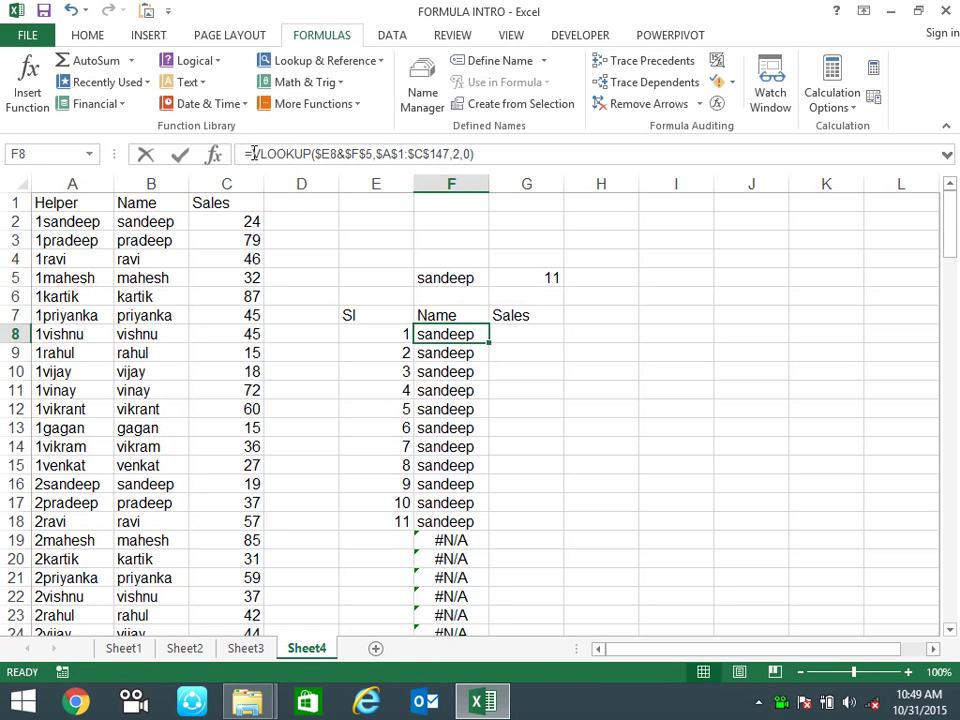
{"action": "left_click", "coordinate": [251, 153]}
{"action": "type", "text": "if"}
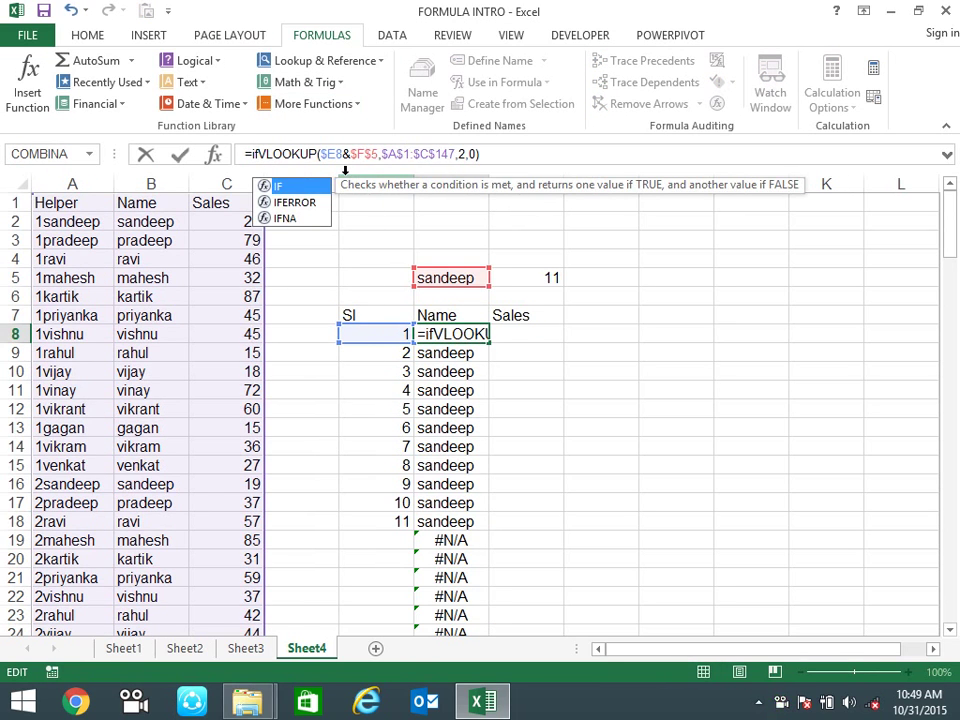
{"action": "key", "text": "Down"}
{"action": "key", "text": "Tab"}
{"action": "left_click", "coordinate": [562, 156]}
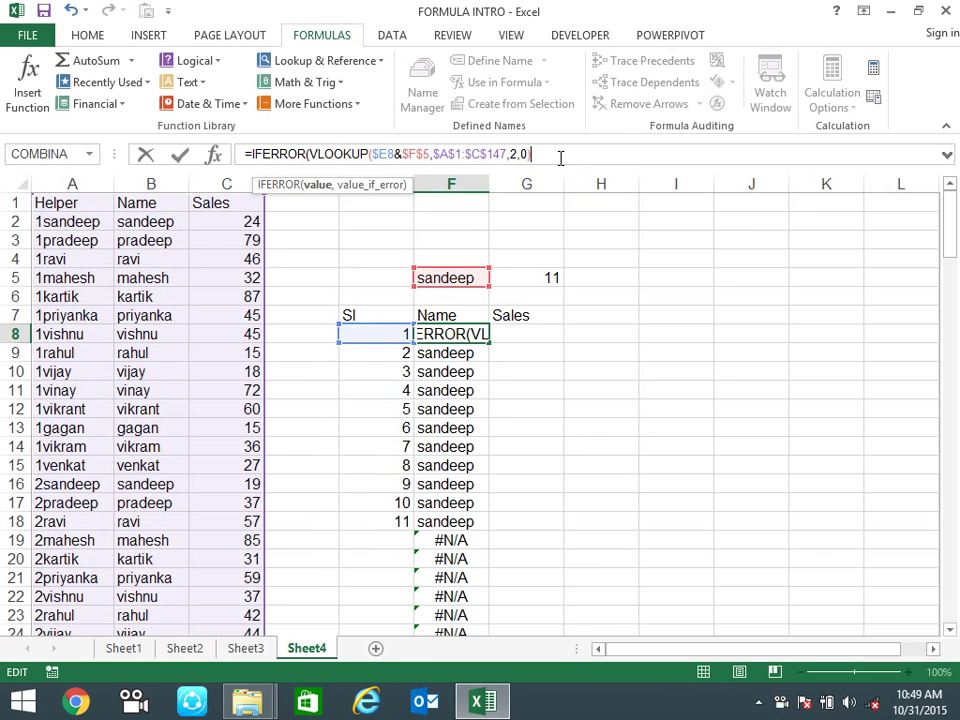
{"action": "type", "text": ",\"\""}
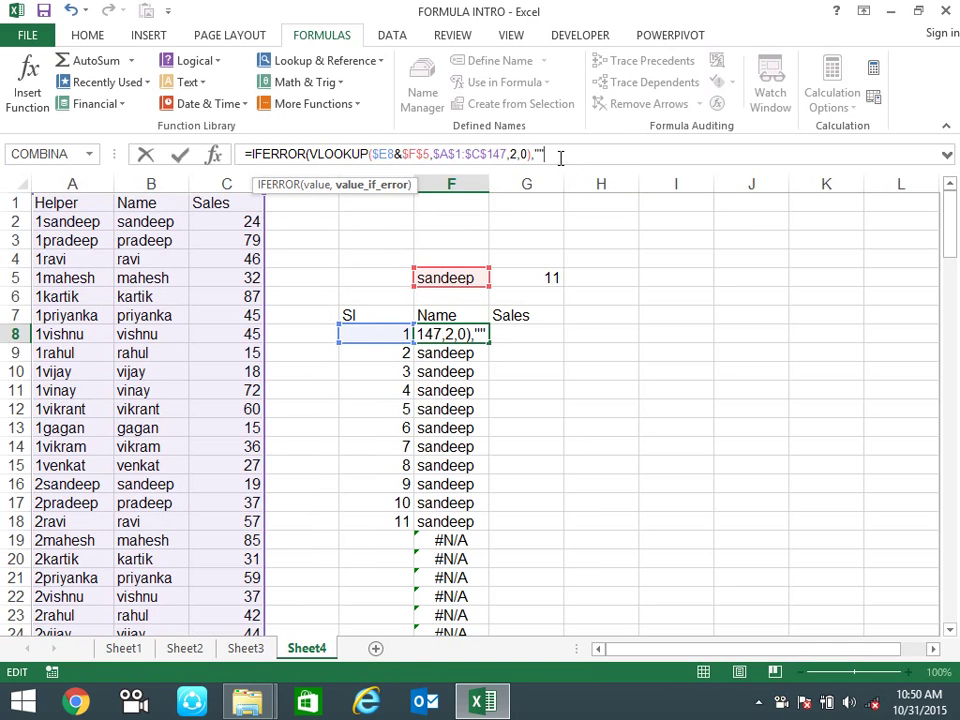
{"action": "type", "text": ")"}
{"action": "key", "text": "Return"}
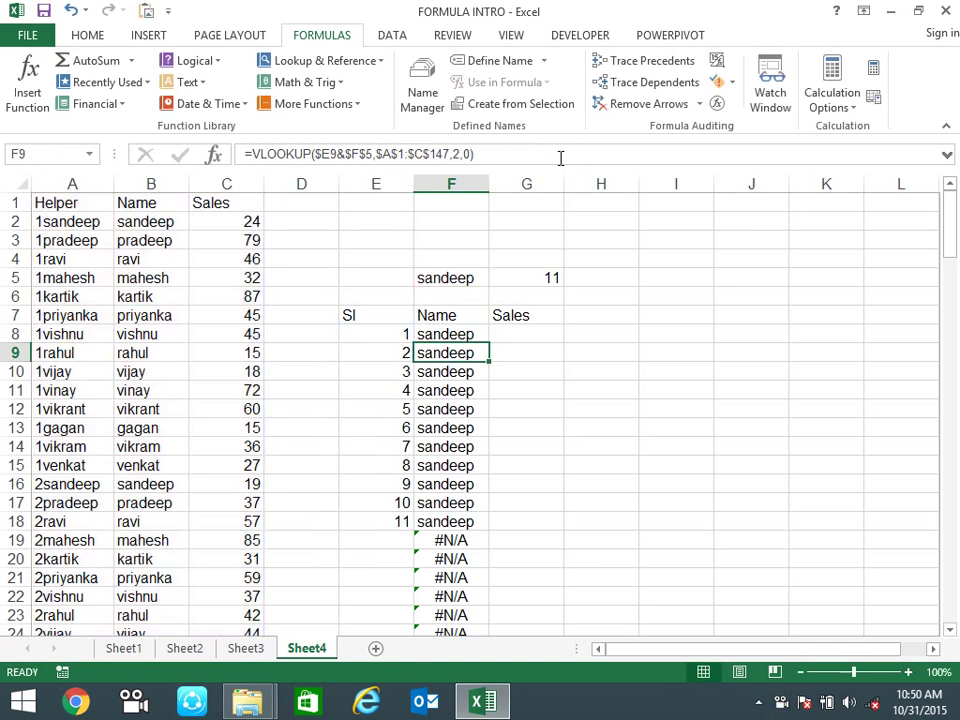
- Refill the IFERROR Name formula down column F
{"action": "key", "text": "Up"}
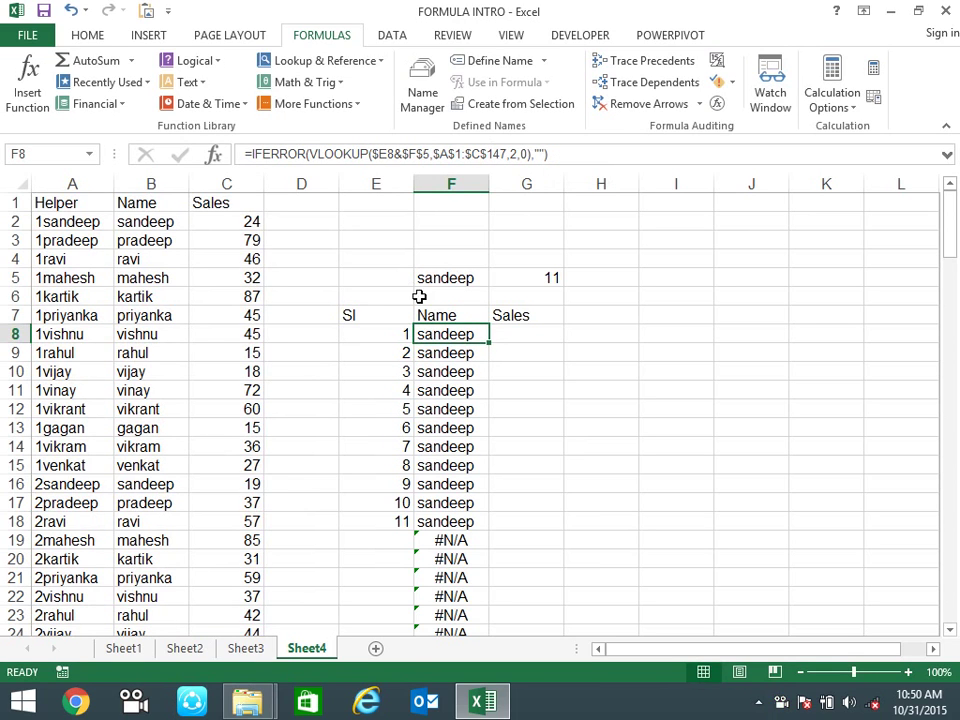
{"action": "left_click_drag", "start_coordinate": [489, 343], "coordinate": [542, 336]}
{"action": "double_click", "coordinate": [489, 343]}
{"action": "left_click", "coordinate": [480, 335]}
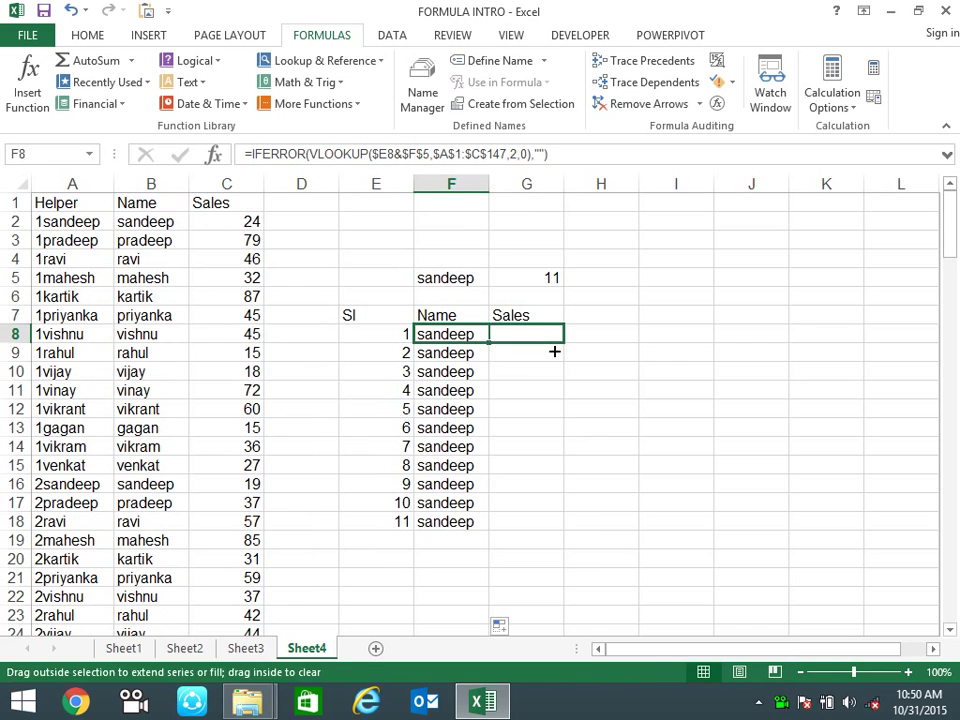
- Copy the lookup into G8 with column index 3 to return sales
{"action": "left_click", "coordinate": [542, 336]}
{"action": "key", "text": "F2"}
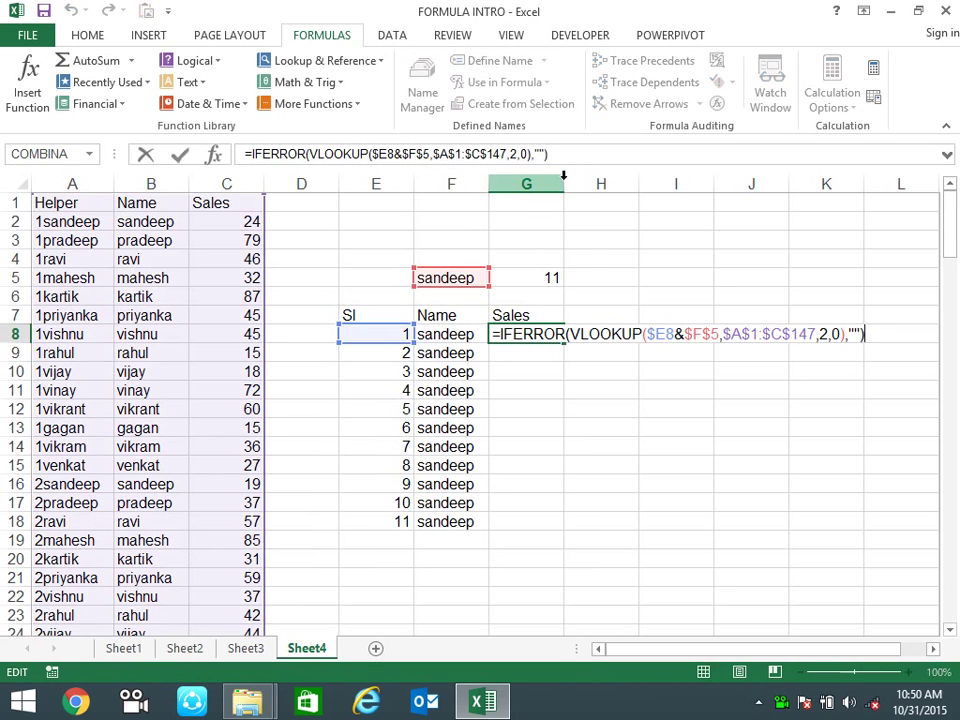
{"action": "left_click", "coordinate": [829, 334]}
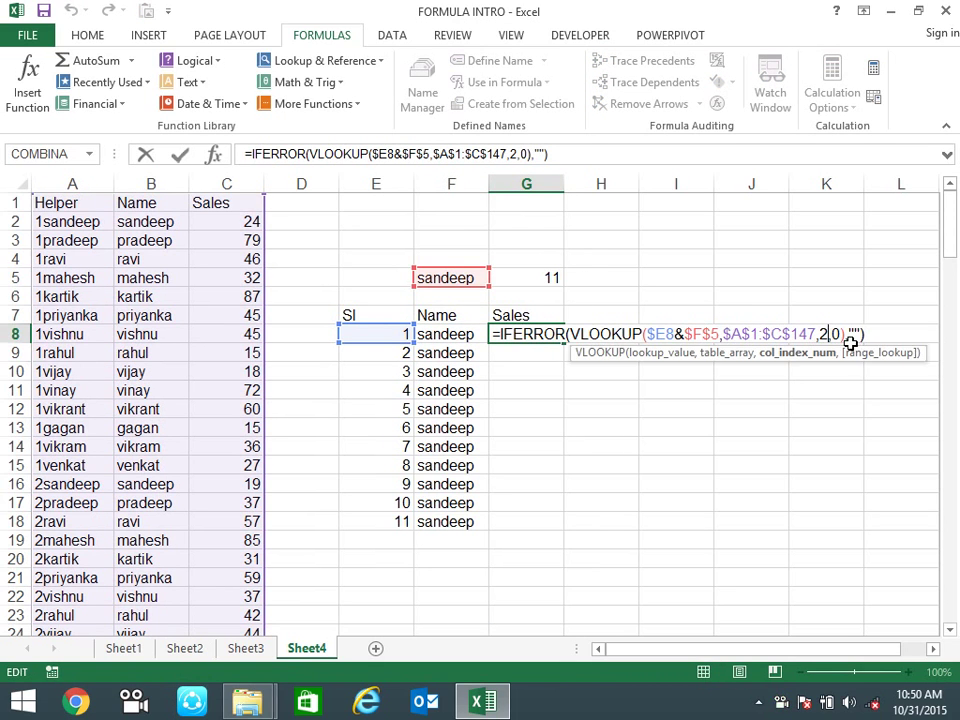
{"action": "key", "text": "BackSpace"}
{"action": "type", "text": "3"}
{"action": "key", "text": "Return"}
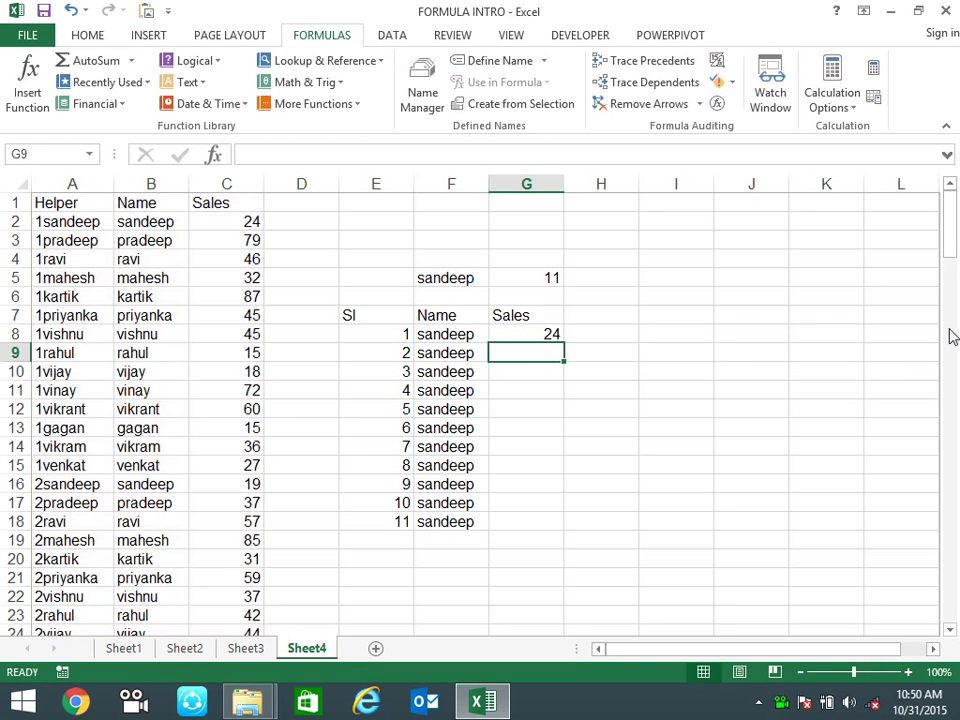
- Fill the sales formula down to G18 and select the name cell F5
{"action": "left_click", "coordinate": [540, 333]}
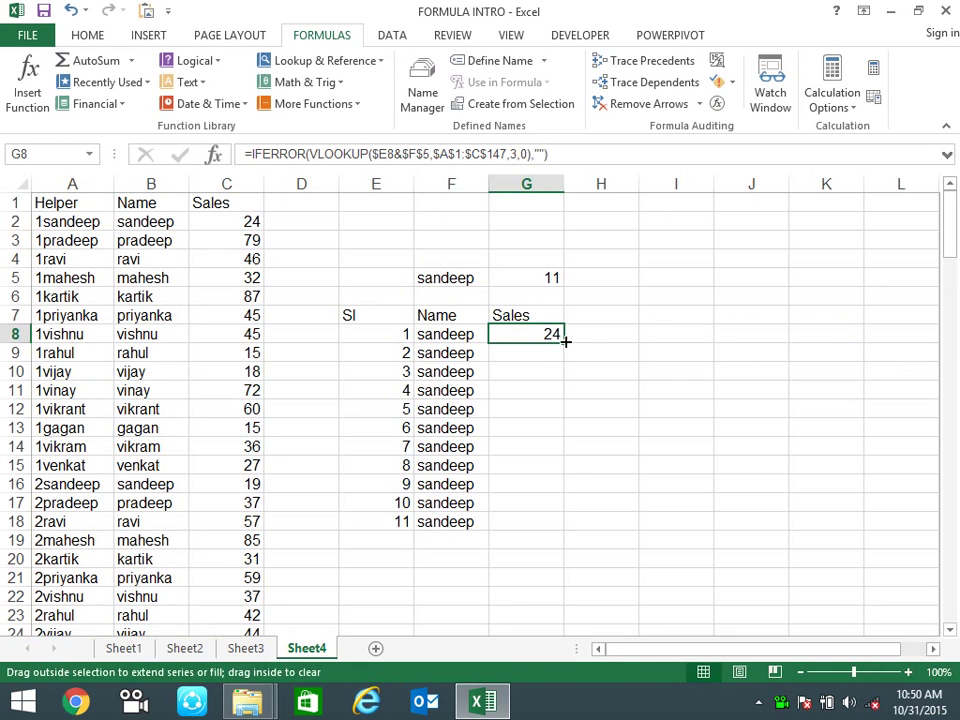
{"action": "left_click_drag", "start_coordinate": [564, 343], "coordinate": [545, 630]}
{"action": "left_click", "coordinate": [672, 381]}
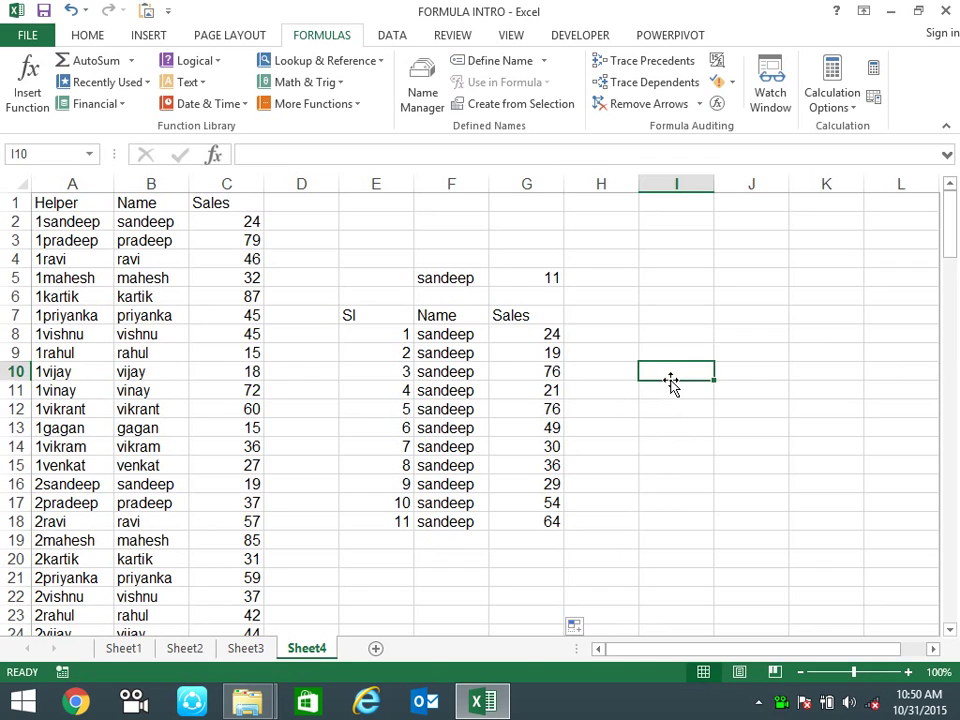
{"action": "left_click", "coordinate": [454, 277]}
- Clear F5, then choose kartik, vikrant and finally sandeep from its dropdown
{"action": "key", "text": "Delete"}
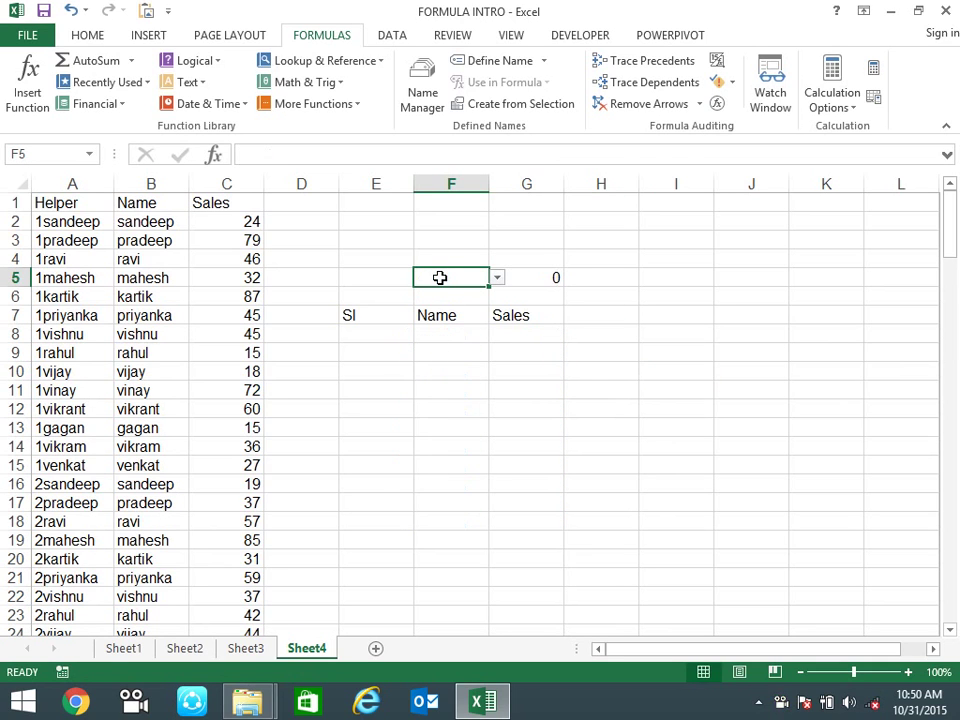
{"action": "left_click", "coordinate": [497, 278]}
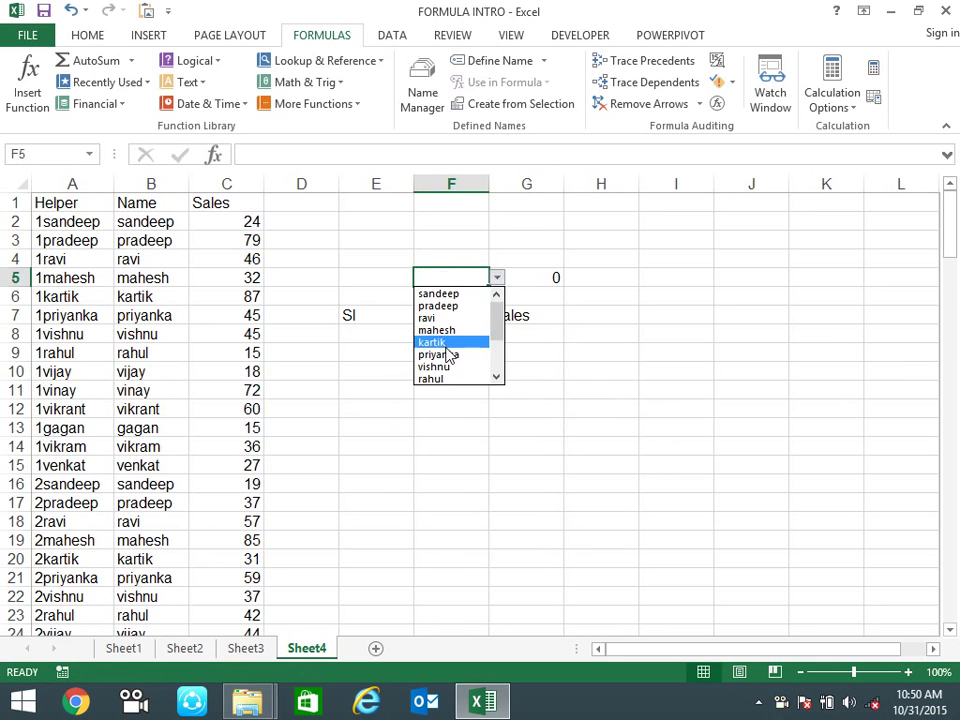
{"action": "left_click", "coordinate": [446, 341]}
{"action": "left_click", "coordinate": [497, 278]}
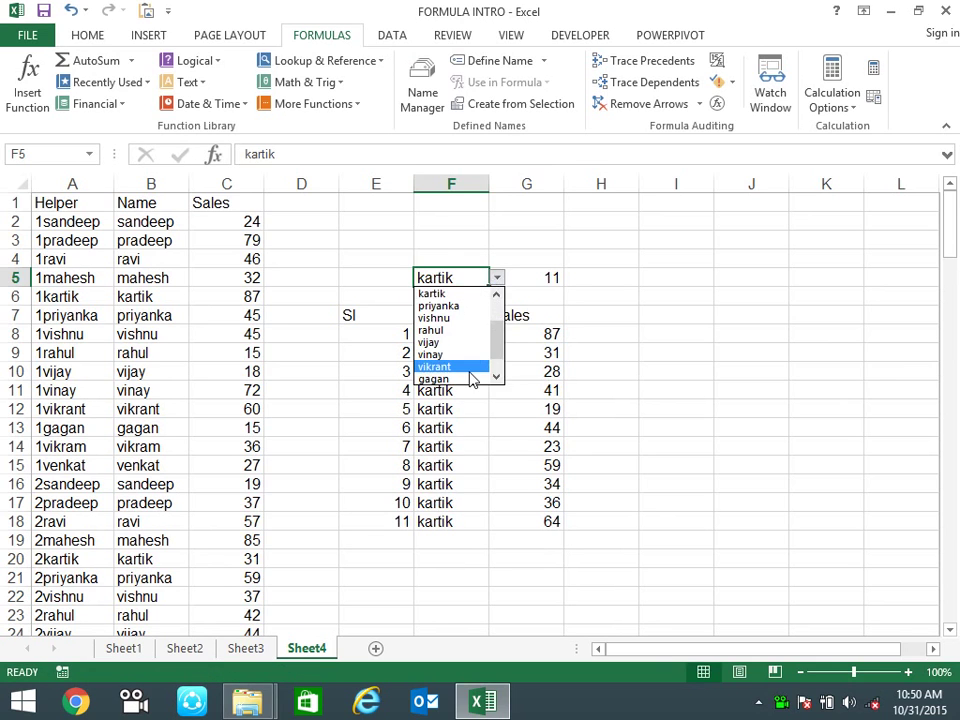
{"action": "left_click", "coordinate": [470, 363]}
{"action": "left_click", "coordinate": [497, 278]}
{"action": "scroll", "coordinate": [499, 316], "scroll_direction": "up", "scroll_amount": 2}
{"action": "left_click", "coordinate": [440, 294]}
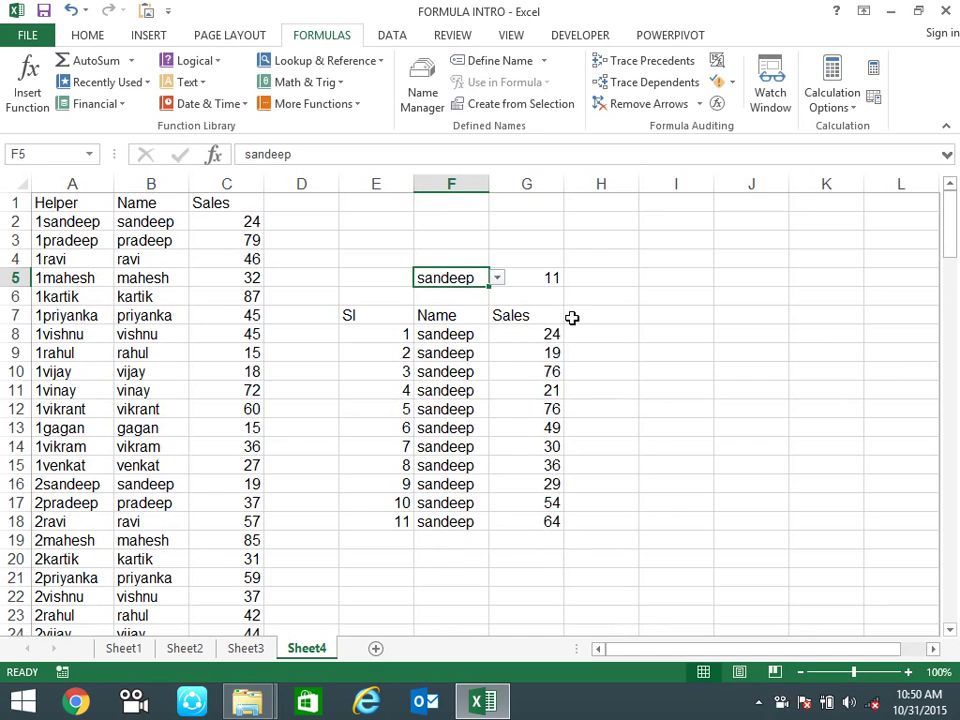
{"action": "left_click", "coordinate": [698, 418]}
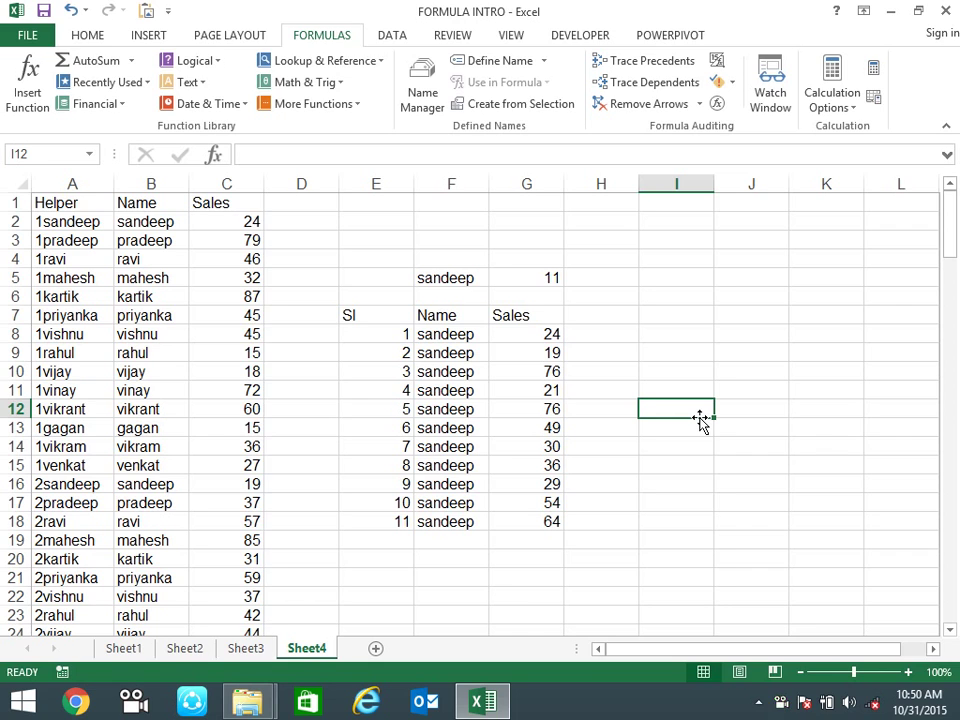
- Select kartik's entries in rows 6 and 20 and inspect A9's helper formula
{"action": "left_click_drag", "start_coordinate": [99, 241], "coordinate": [226, 259]}
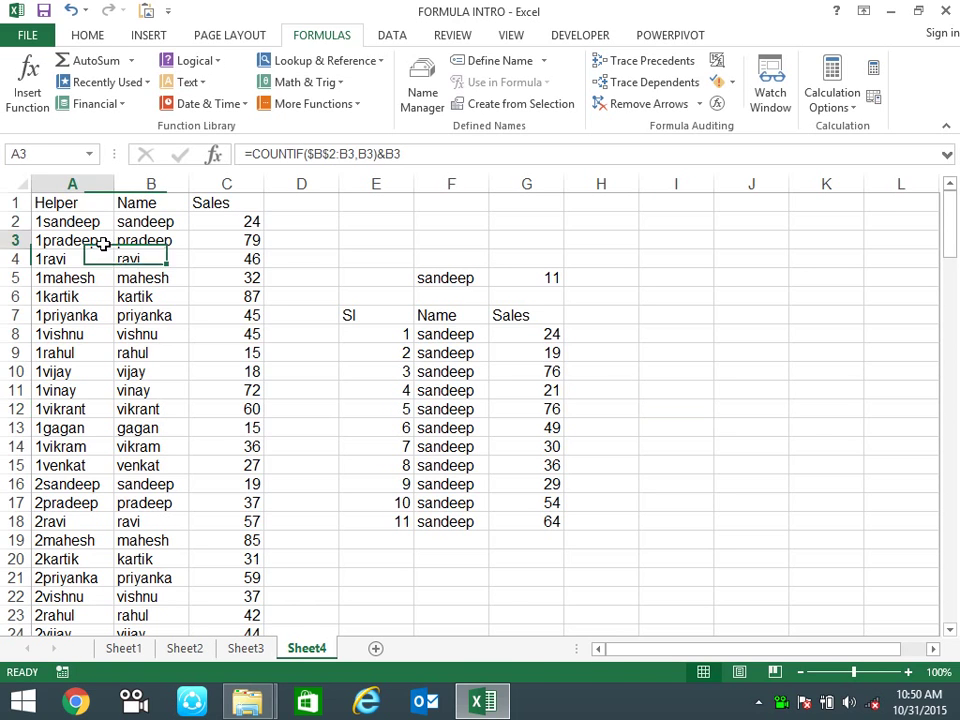
{"action": "left_click_drag", "start_coordinate": [75, 296], "coordinate": [143, 298]}
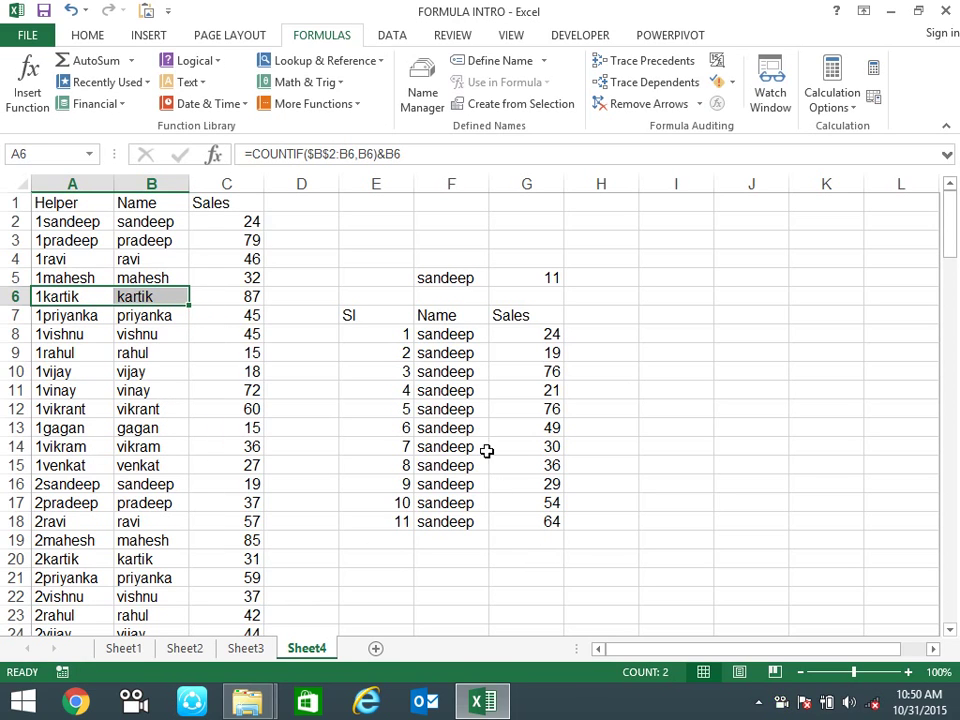
{"action": "left_click", "coordinate": [120, 556]}
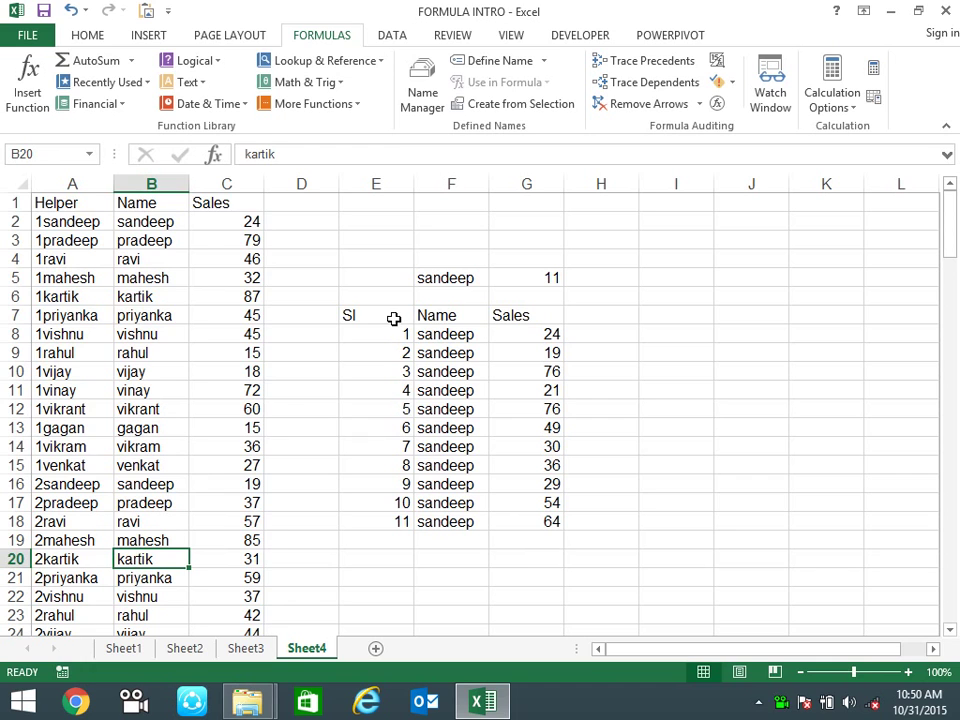
{"action": "left_click", "coordinate": [76, 353]}
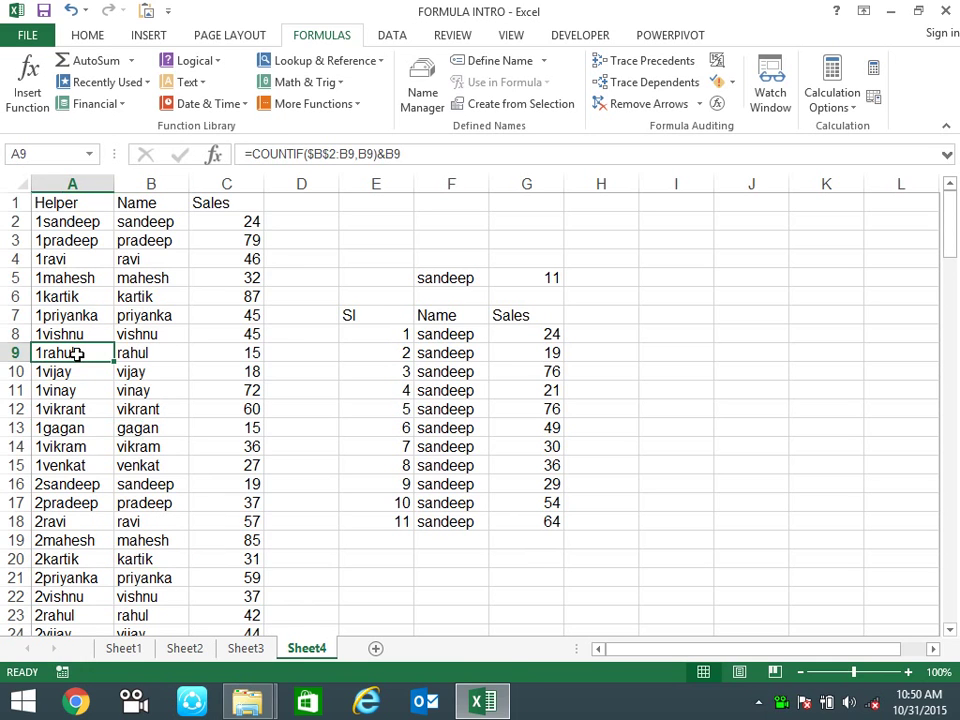
- Change A147 to =COUNTIF($B$147:B147,B147)&B147 and fill it up to A2
{"action": "key", "text": "ctrl+Down"}
{"action": "key", "text": "F2"}
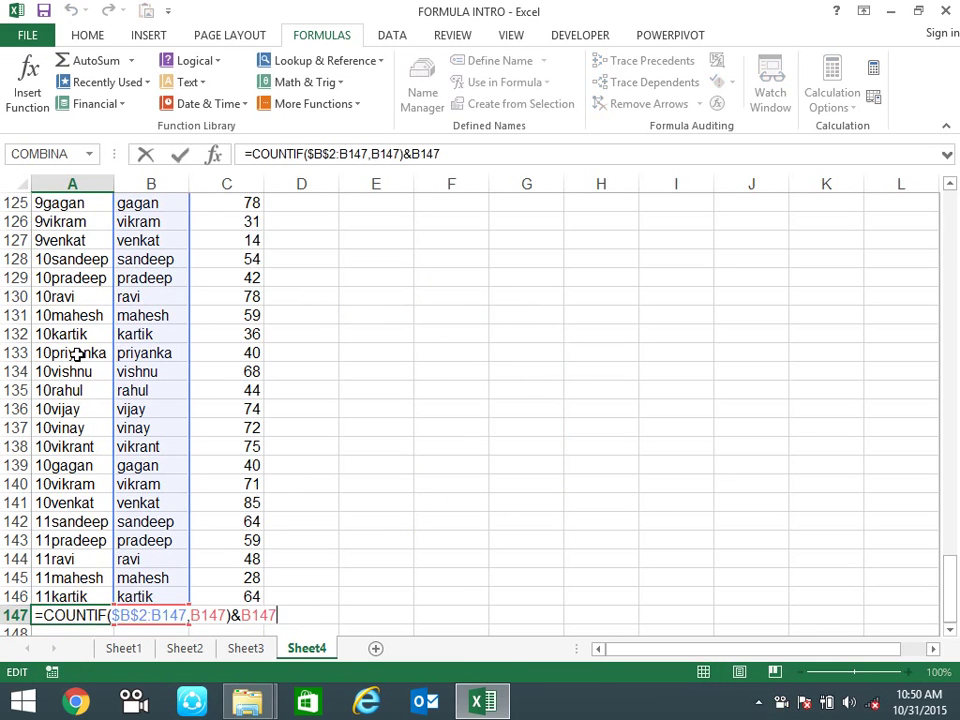
{"action": "left_click", "coordinate": [148, 615]}
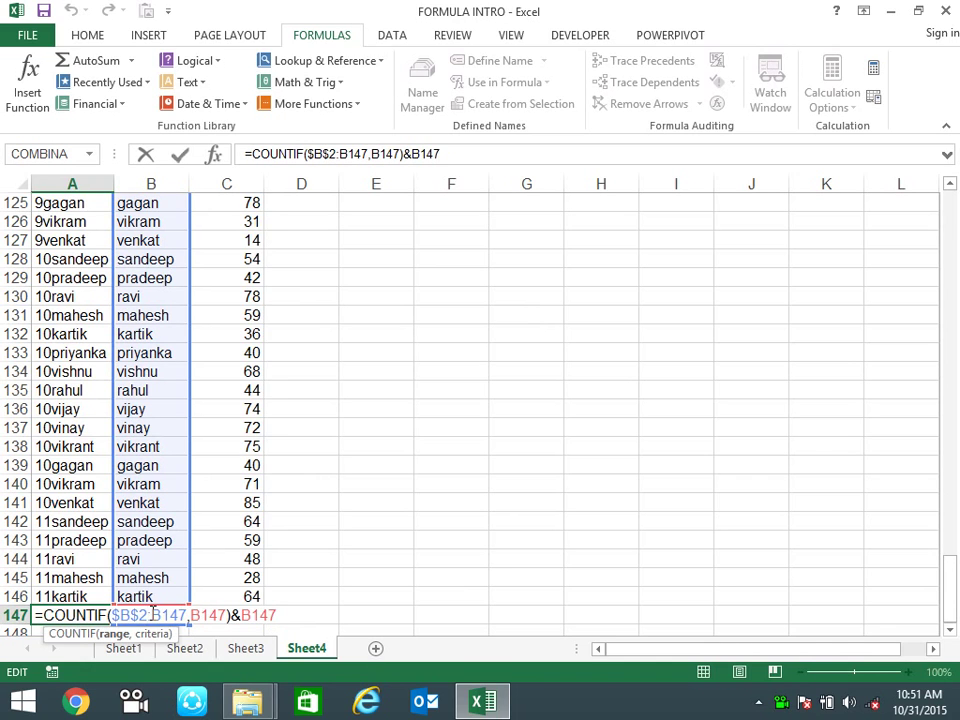
{"action": "key", "text": "BackSpace"}
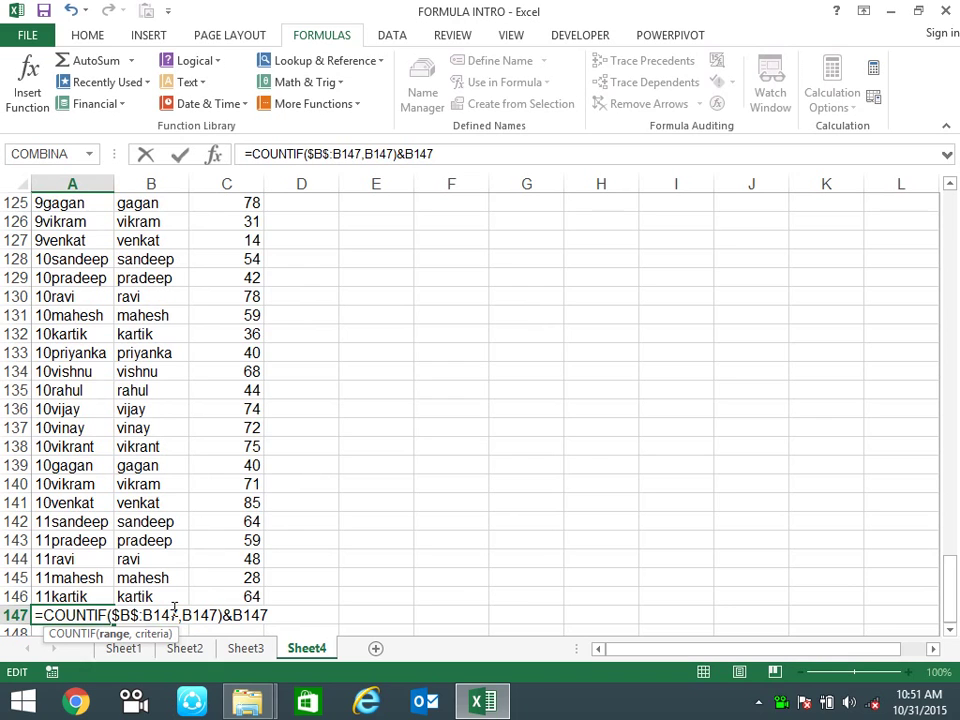
{"action": "type", "text": "147"}
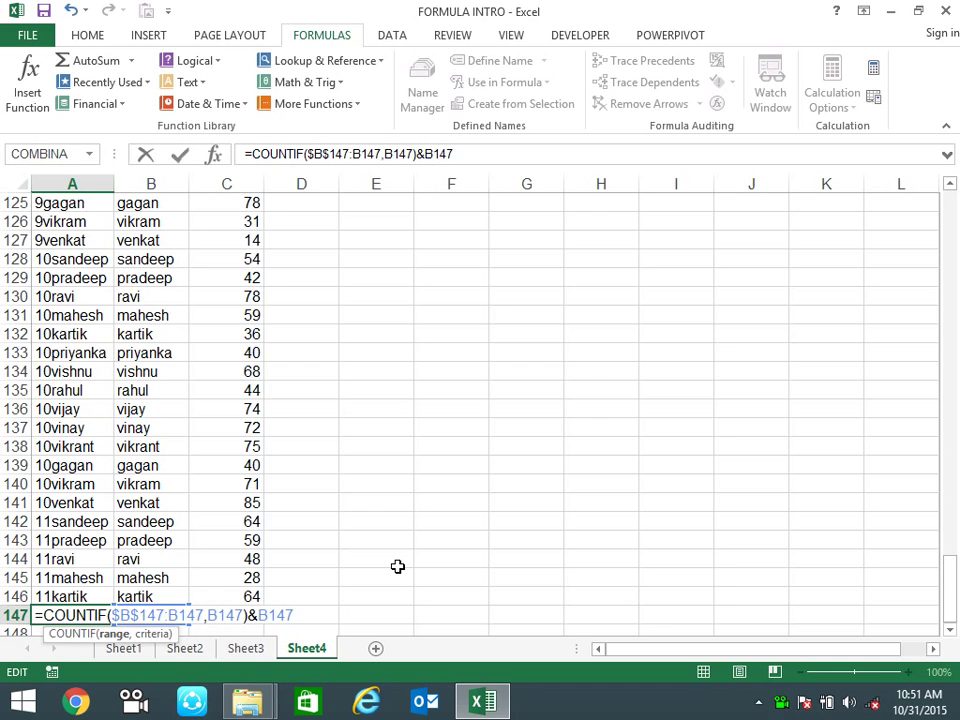
{"action": "key", "text": "Return"}
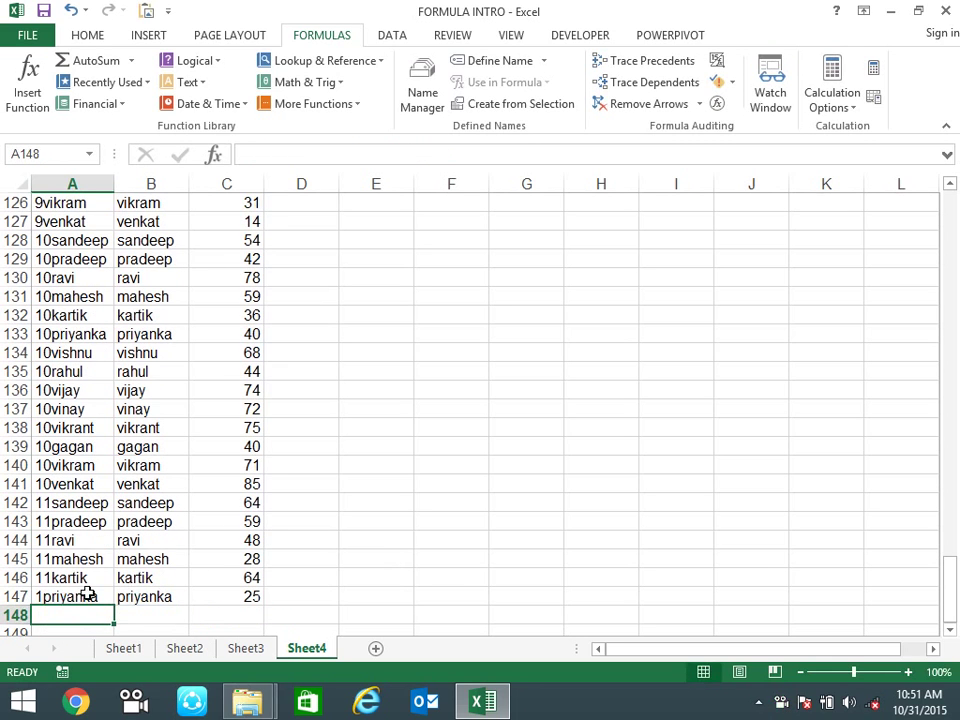
{"action": "left_click", "coordinate": [100, 598]}
{"action": "mouse_move", "coordinate": [115, 604]}
{"action": "left_mouse_down"}
{"action": "mouse_move", "coordinate": [125, 5]}
{"action": "mouse_move", "coordinate": [84, 221]}
{"action": "left_mouse_up"}
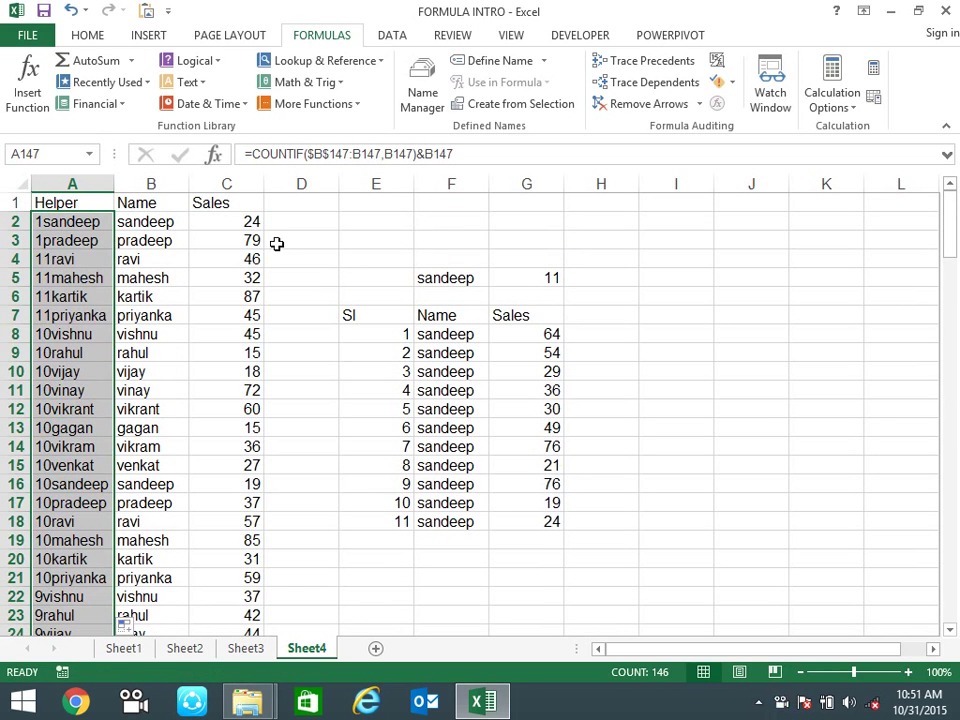
{"action": "left_click", "coordinate": [100, 221]}
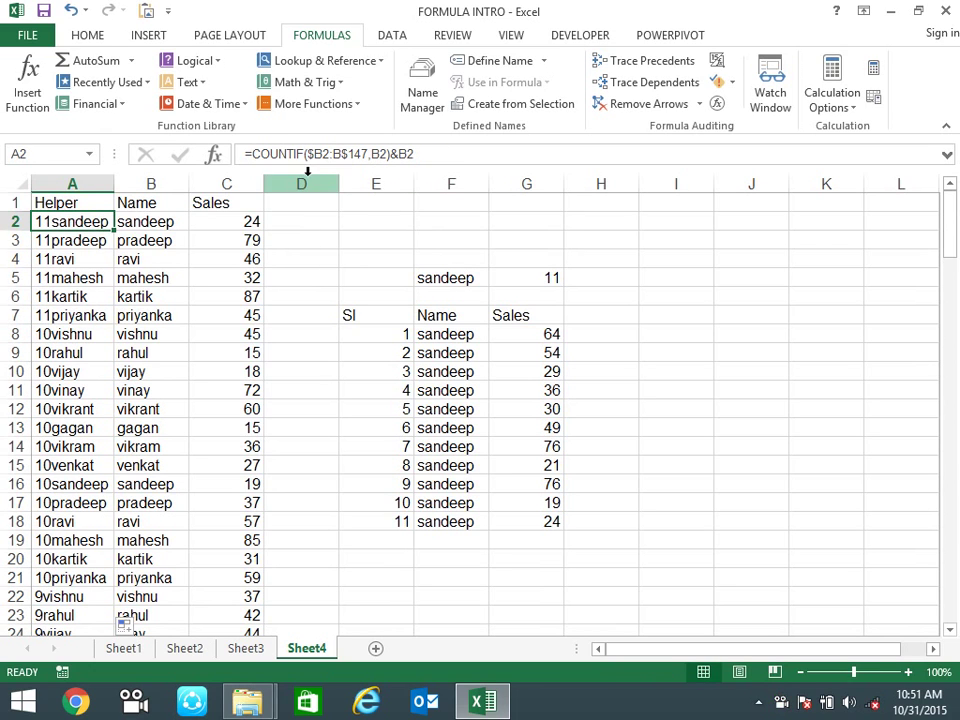
{"action": "left_click", "coordinate": [66, 277]}
{"action": "left_click", "coordinate": [72, 390]}
{"action": "left_click", "coordinate": [68, 428]}
{"action": "left_click", "coordinate": [66, 465]}
{"action": "left_click", "coordinate": [70, 521]}
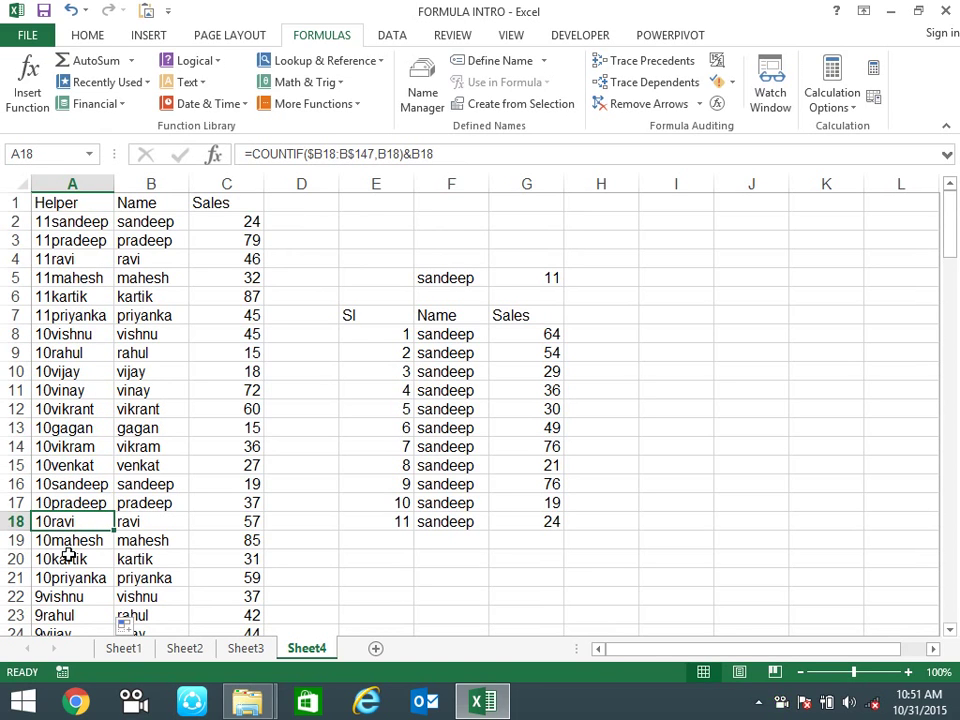
{"action": "left_click", "coordinate": [64, 556]}
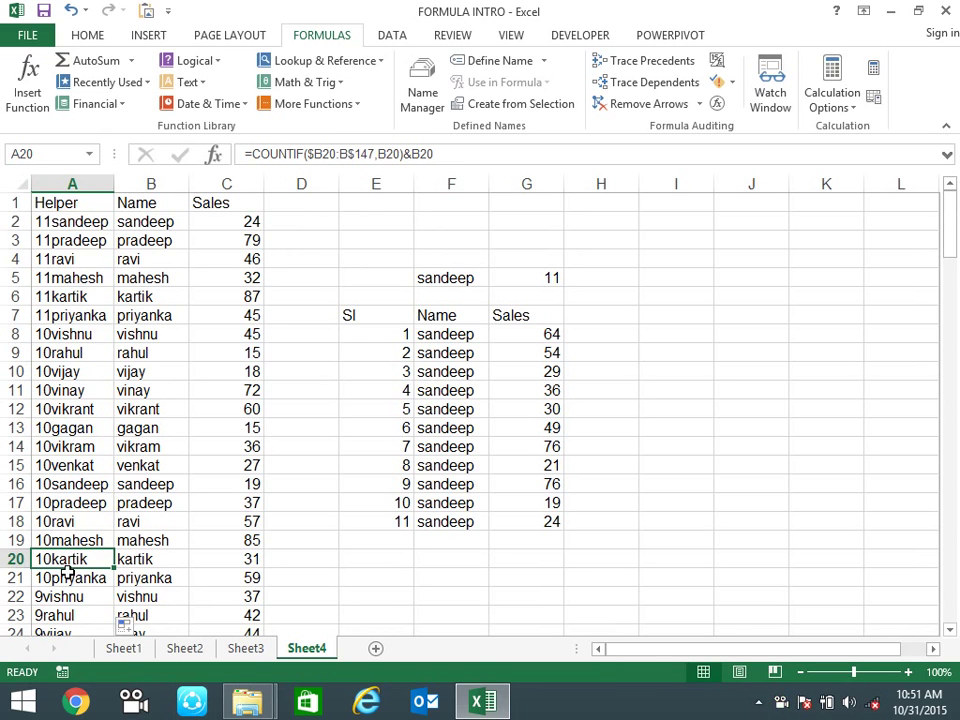
{"action": "left_click", "coordinate": [70, 409]}
{"action": "left_click", "coordinate": [72, 334]}
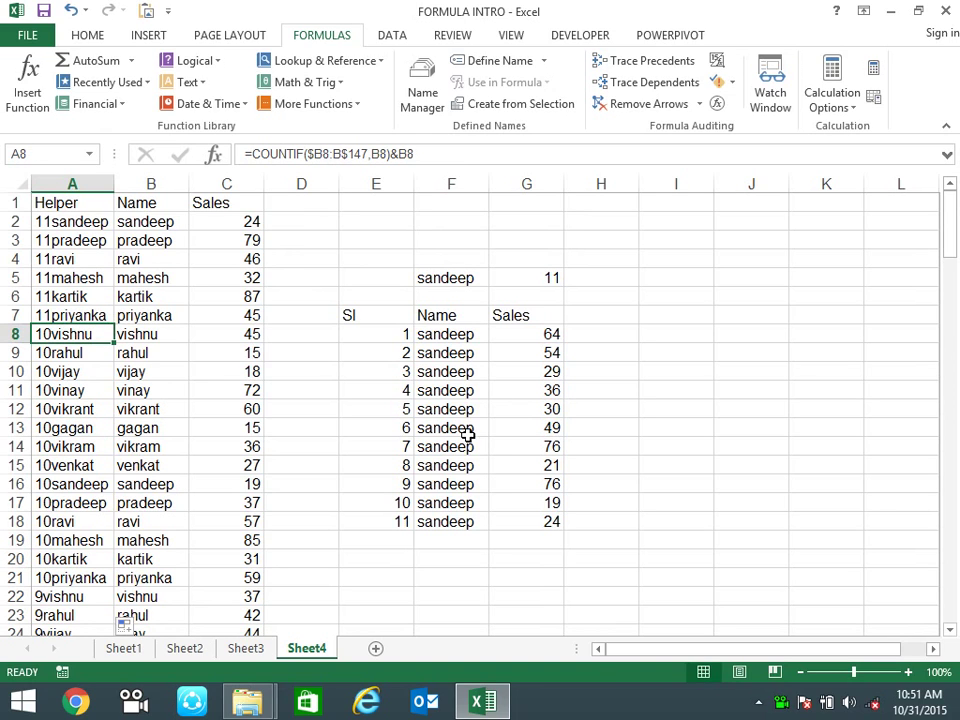
{"action": "left_click", "coordinate": [502, 338]}
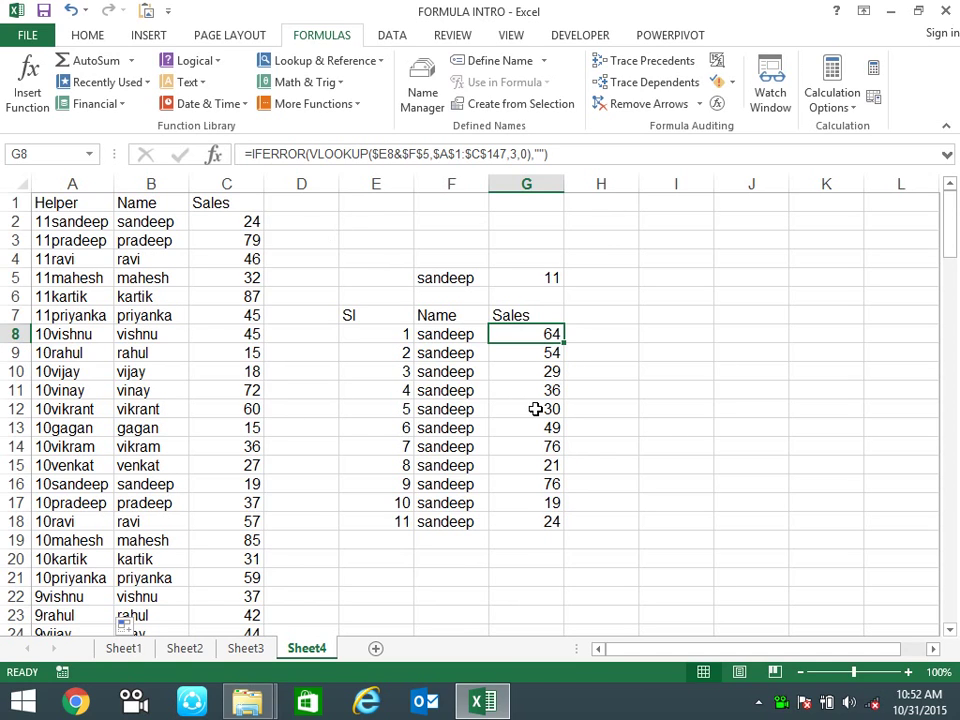
{"action": "left_click", "coordinate": [673, 460]}
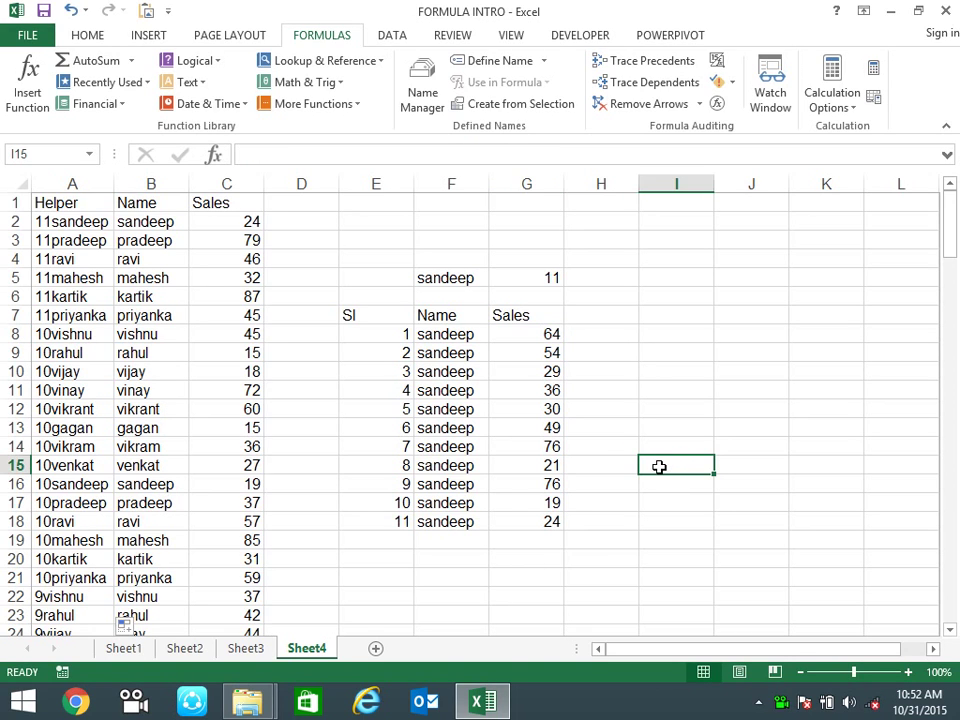